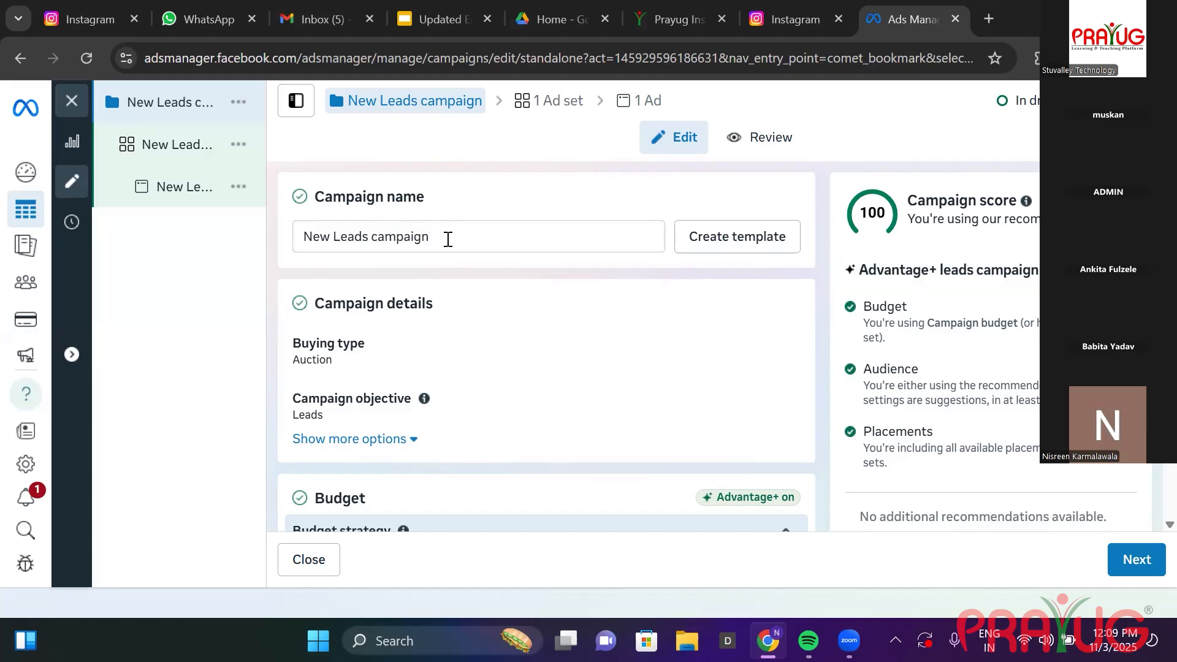
Change the campaign's daily budget amount from ₹1,000 to ₹500.
left_click(448, 239)
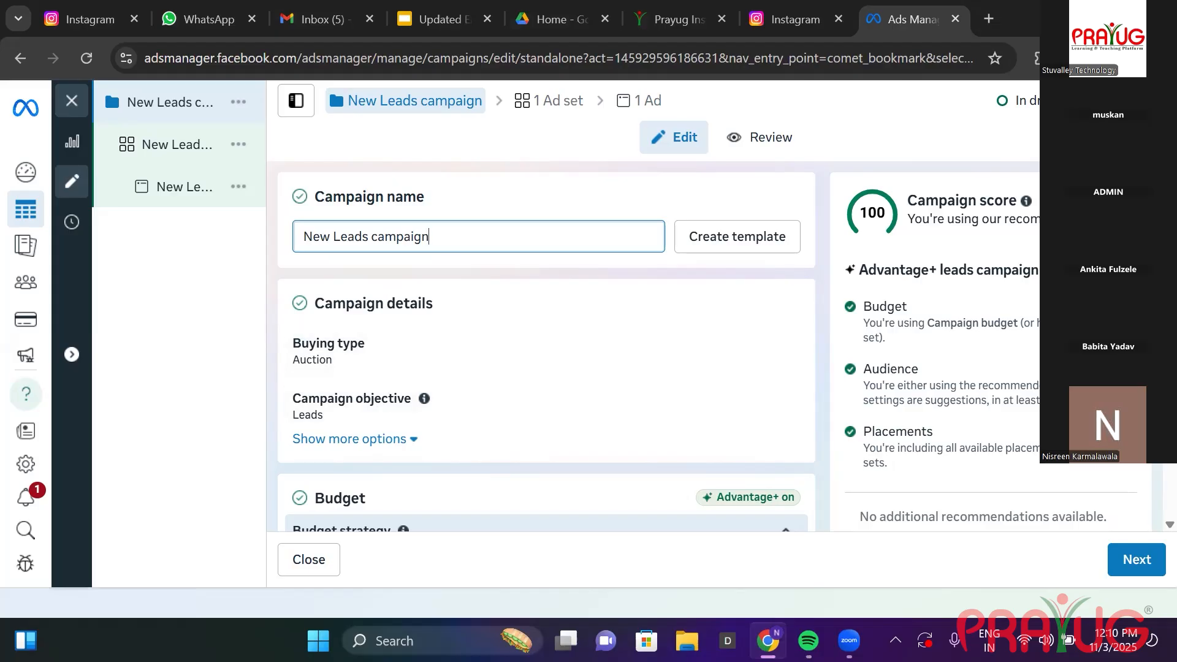
scroll(545, 343, "down", 2)
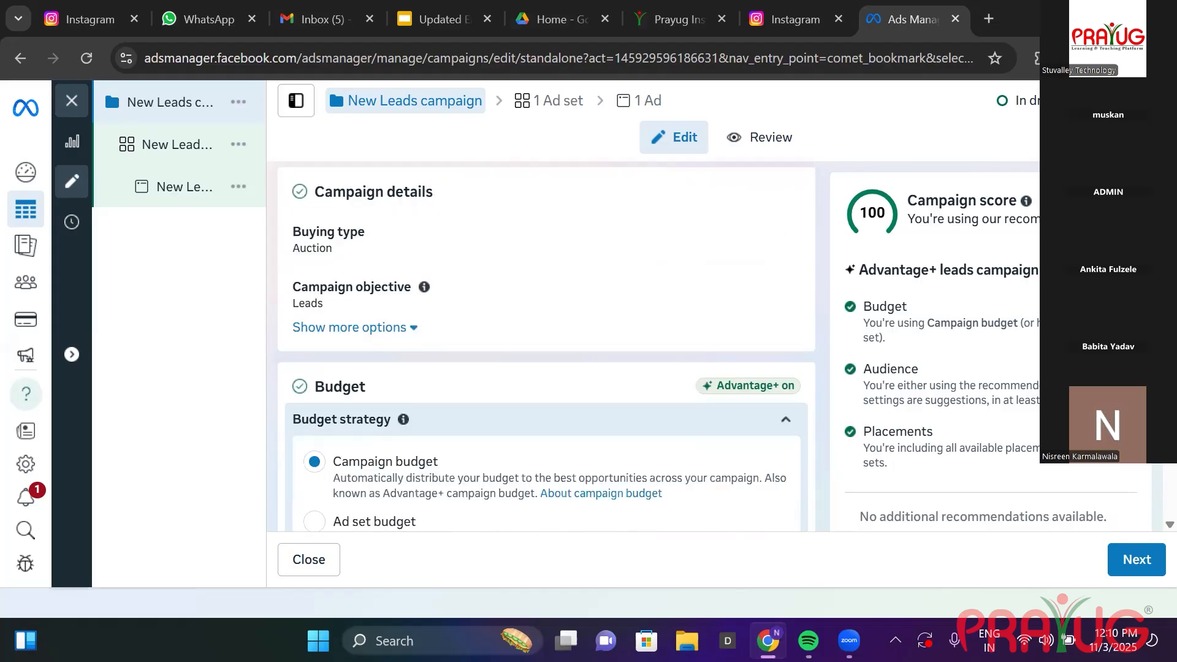
scroll(546, 343, "down", 1)
scroll(545, 344, "down", 1)
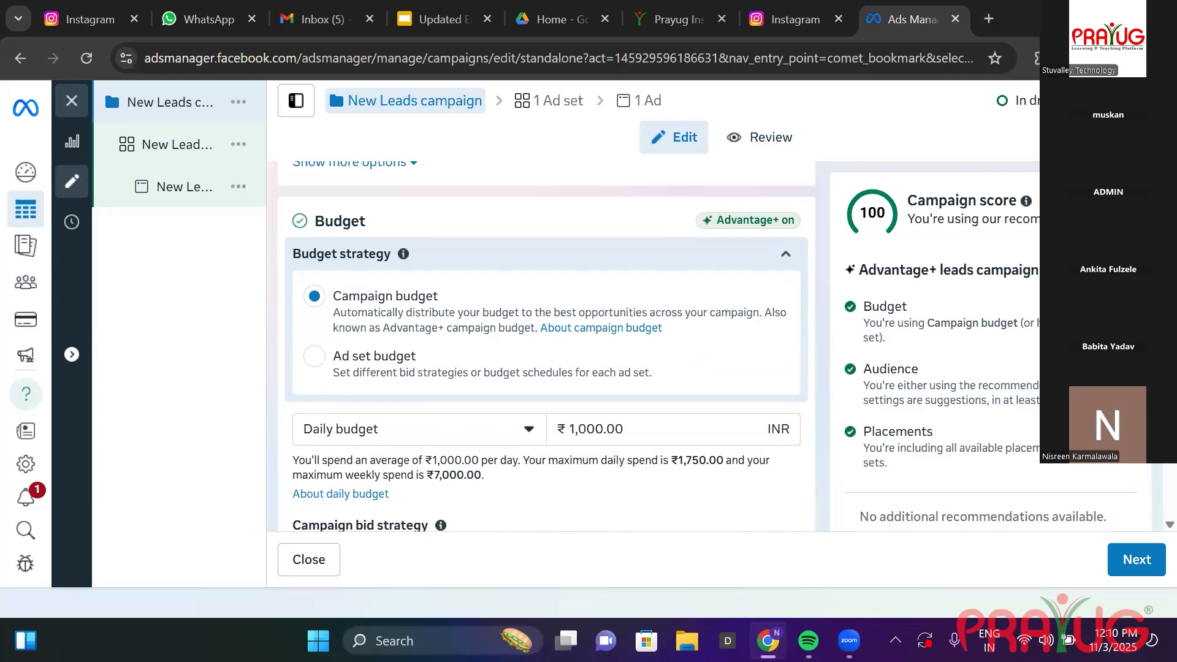
scroll(545, 344, "down", 1)
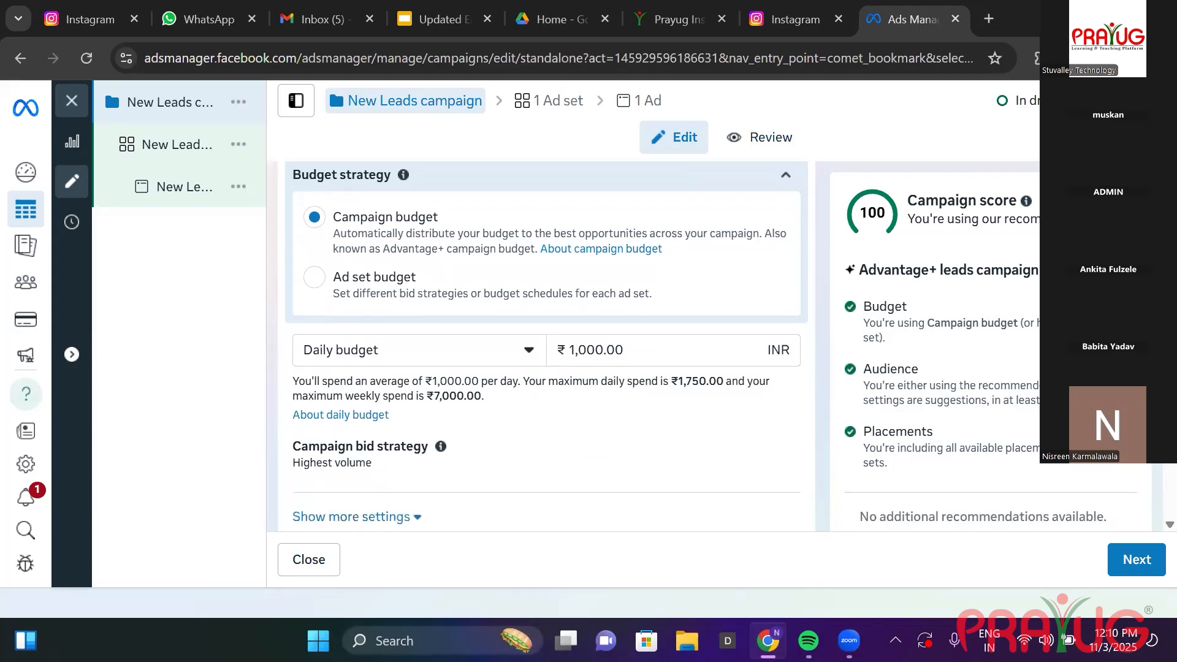
scroll(546, 346, "down", 1)
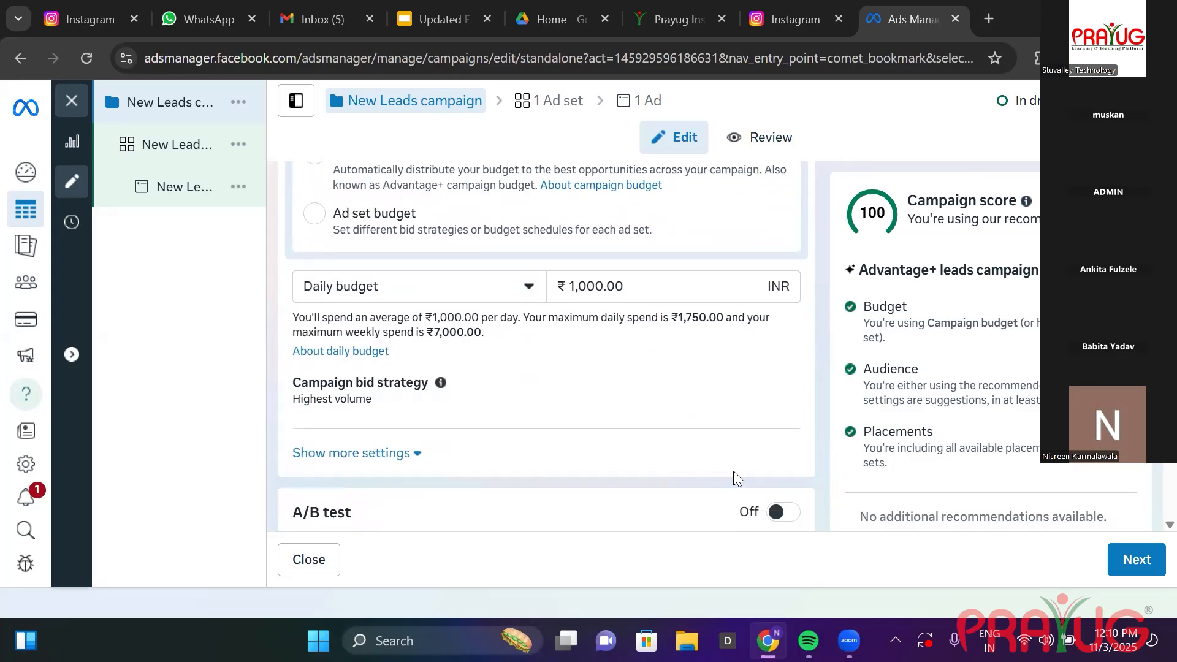
left_click(583, 293)
key("BackSpace")
key("BackSpace")
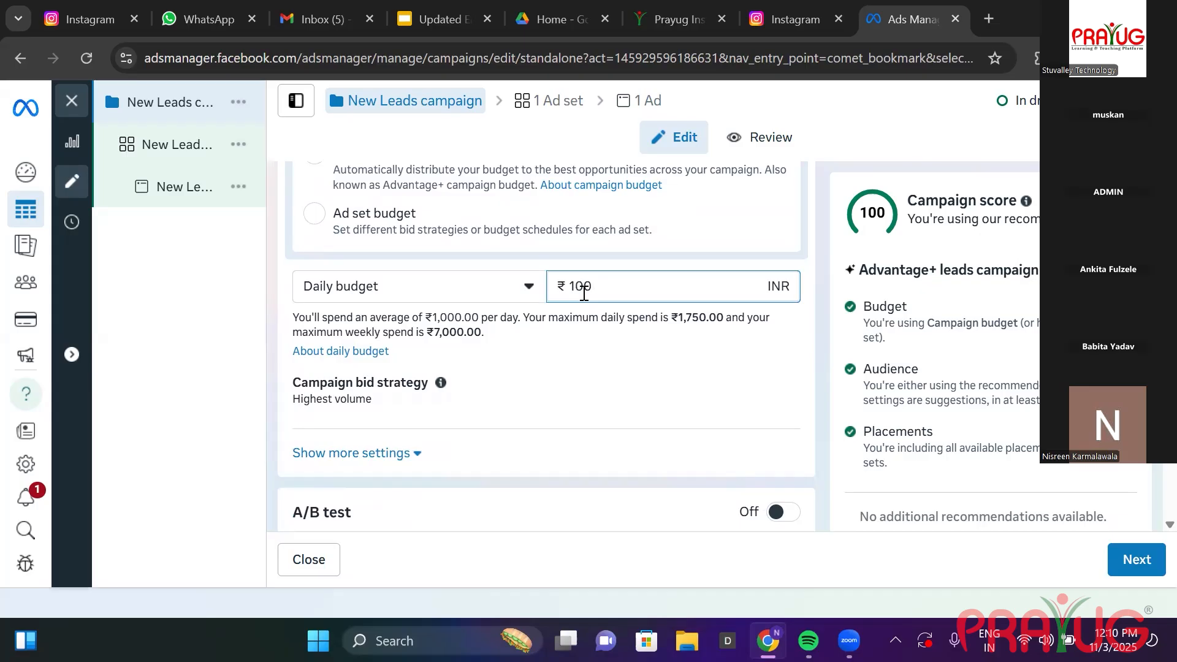
type("5")
left_click(615, 378)
scroll(615, 376, "down", 2)
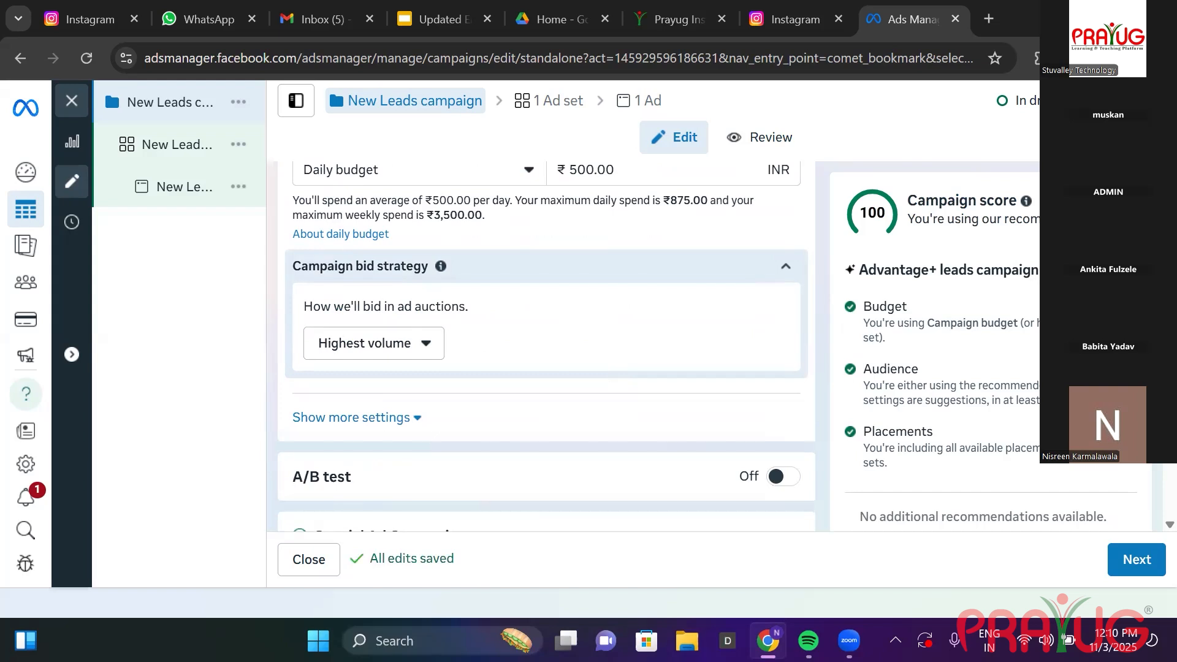
scroll(545, 343, "down", 3)
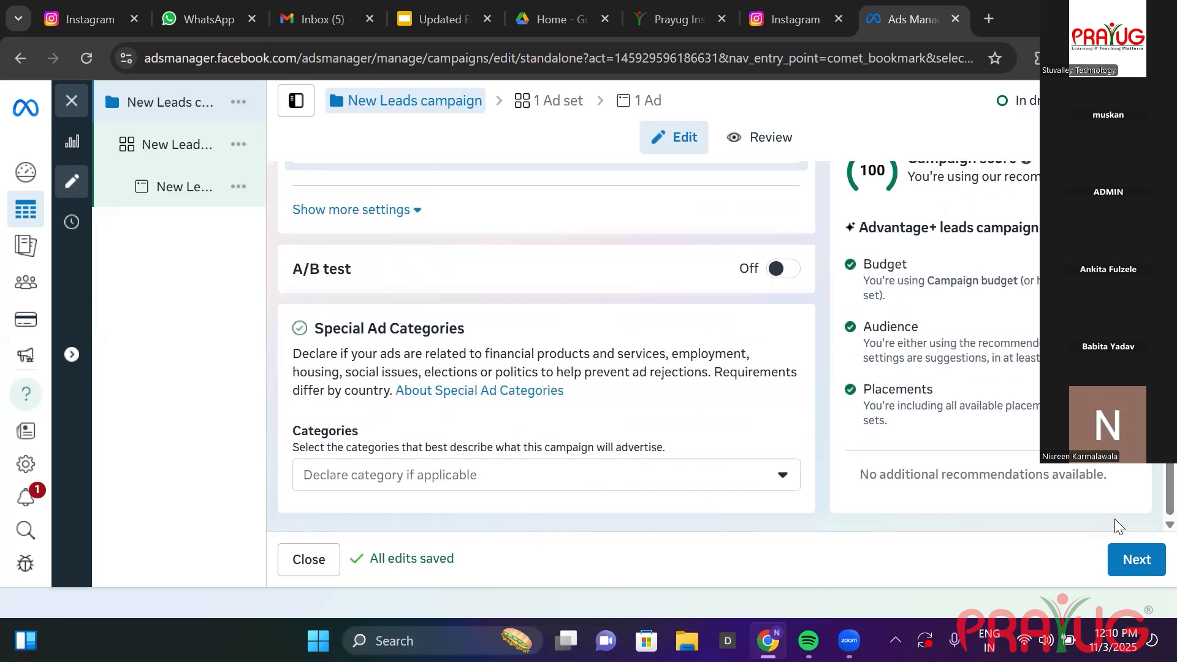
Continue from the campaign settings to the New Leads ad set editor.
left_click(1131, 550)
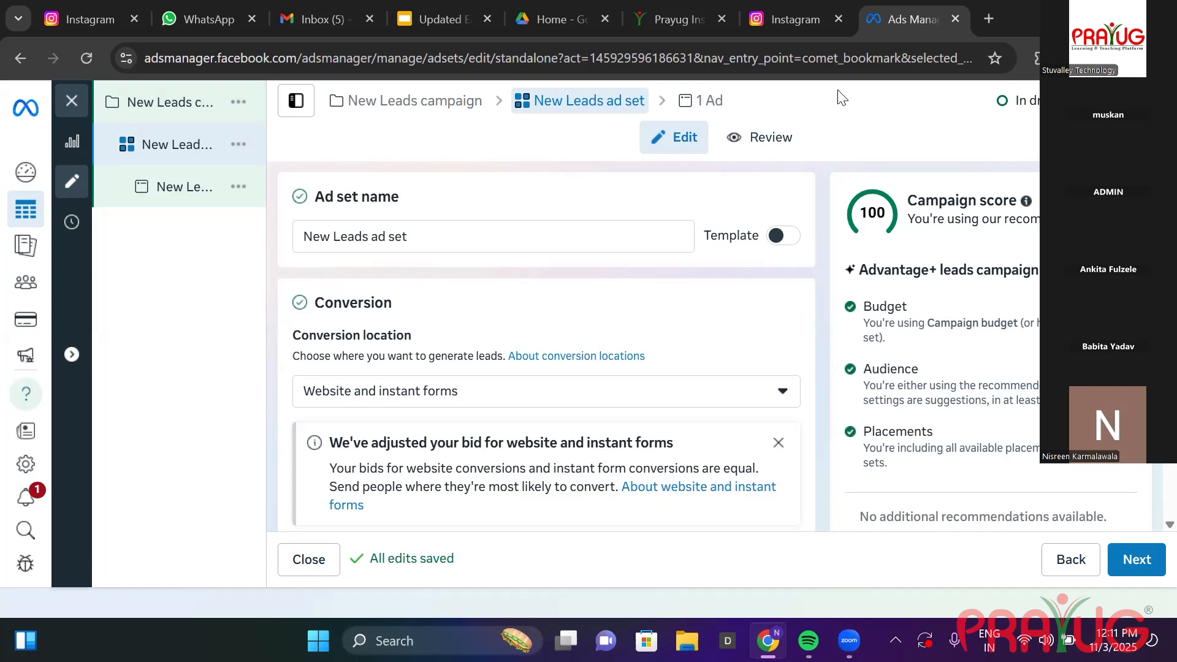
Choose 'Instant forms and Messenger' under Multiple as the conversion location.
left_click(779, 393)
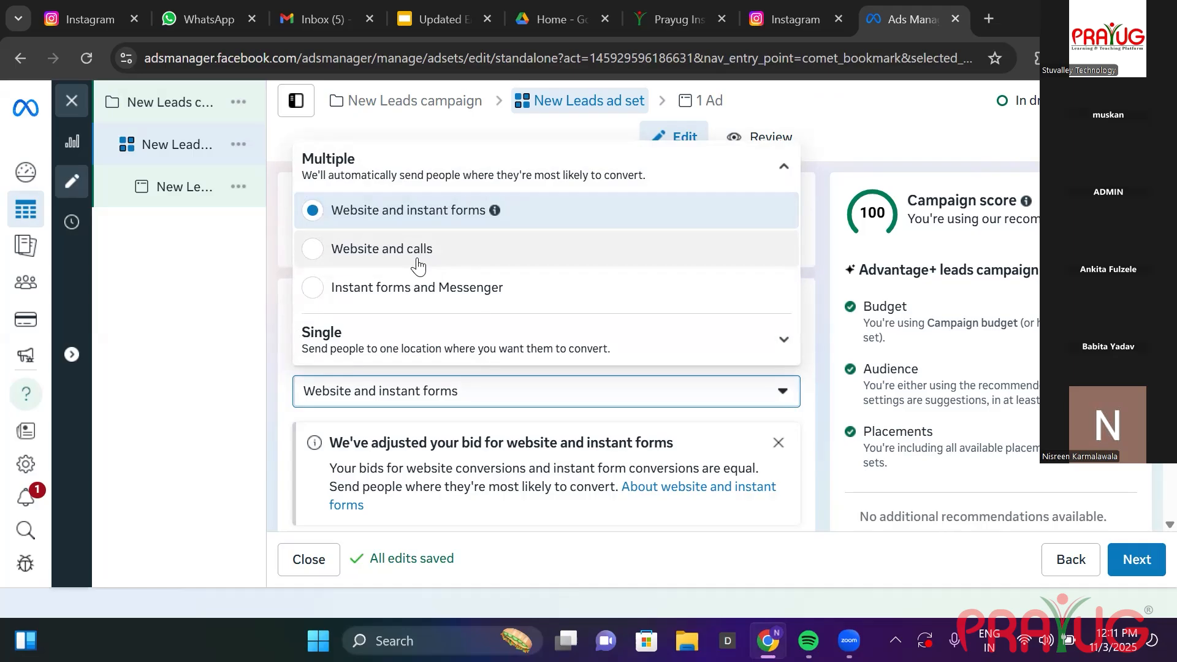
left_click_drag(331, 287, 649, 326)
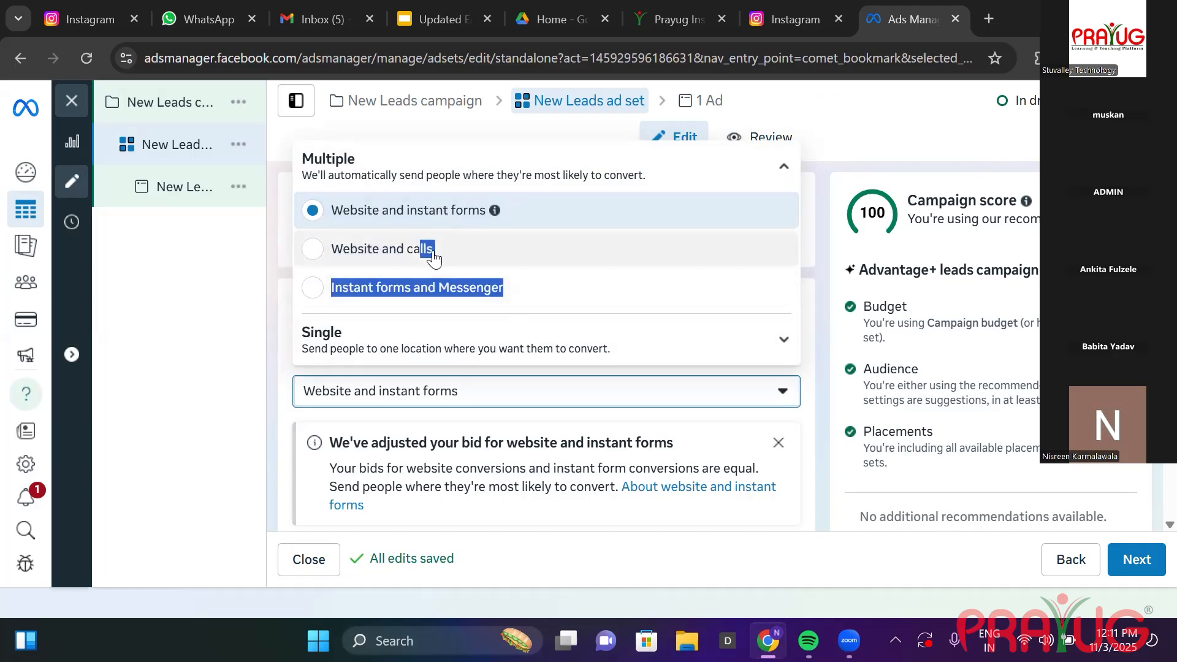
left_click(806, 327)
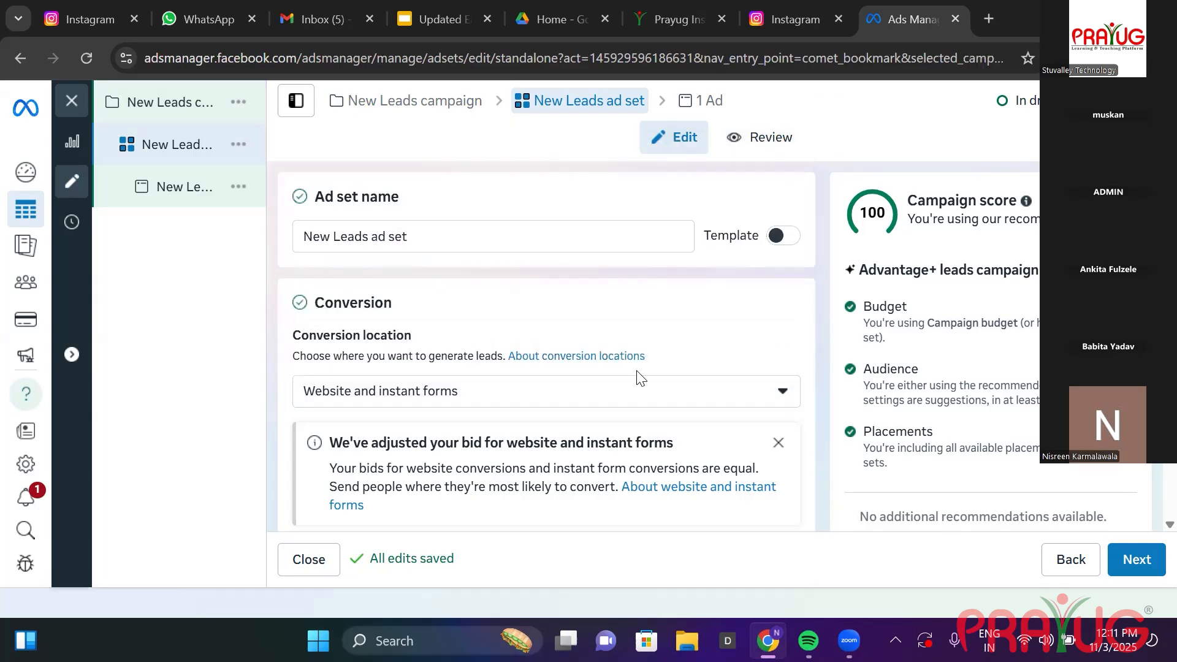
left_click(634, 395)
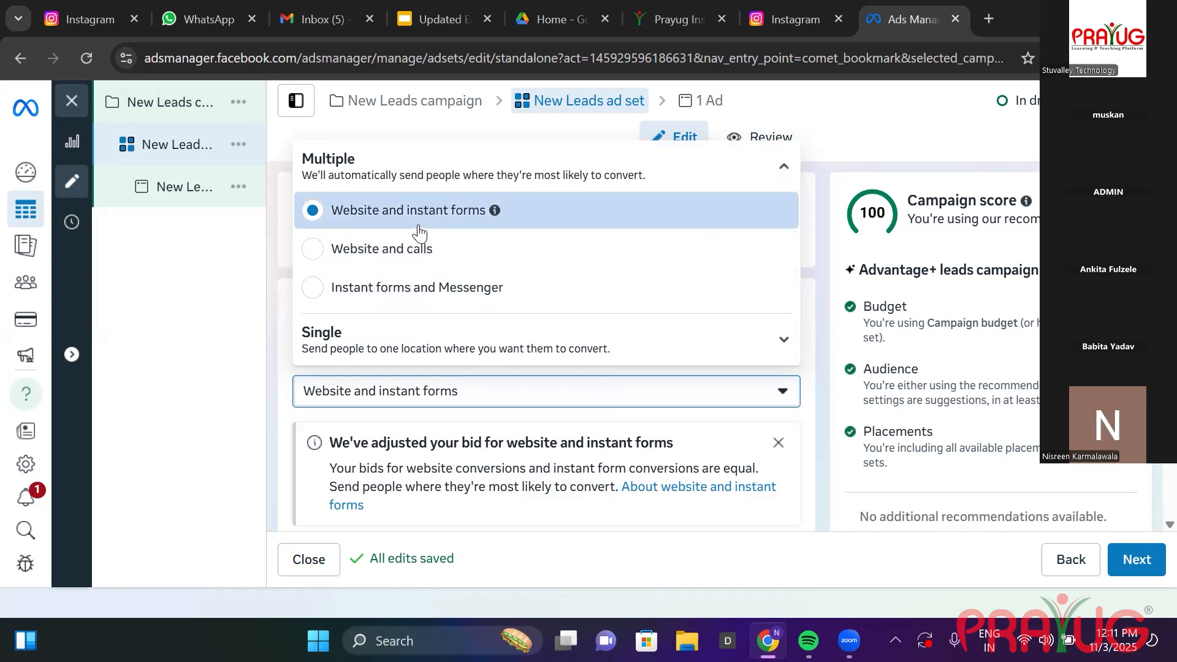
left_click(343, 289)
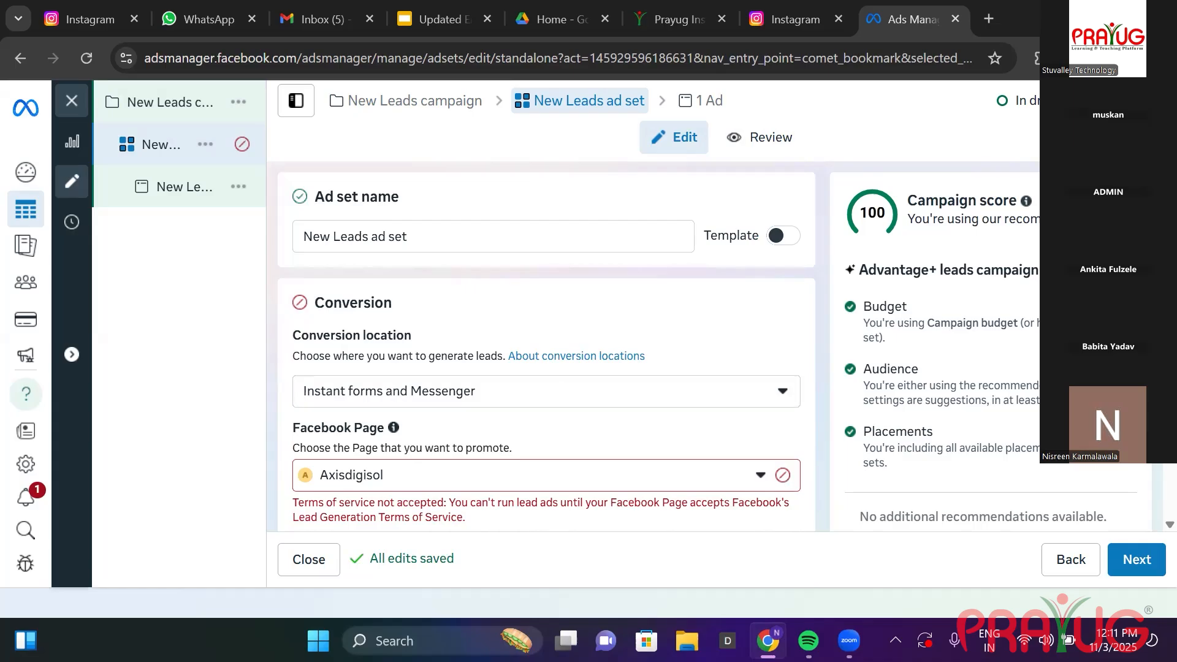
Select the NAAZ Collection page as the promoted Facebook Page and close the Lead Ads Terms banner.
scroll(333, 454, "down", 3)
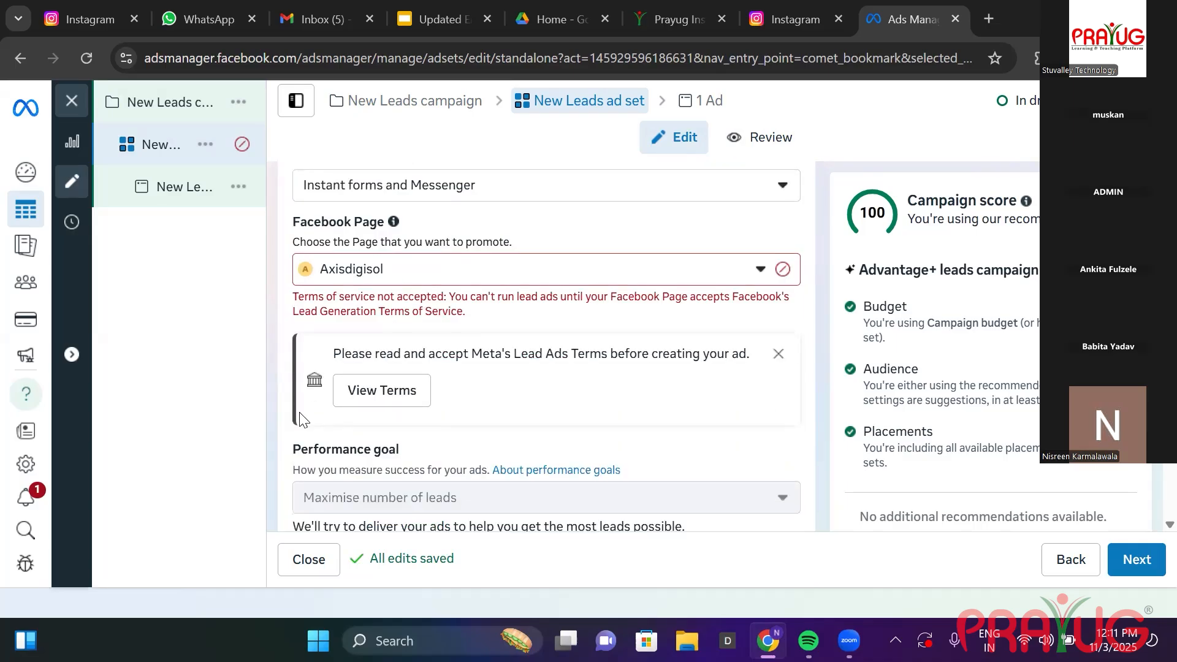
left_click(761, 273)
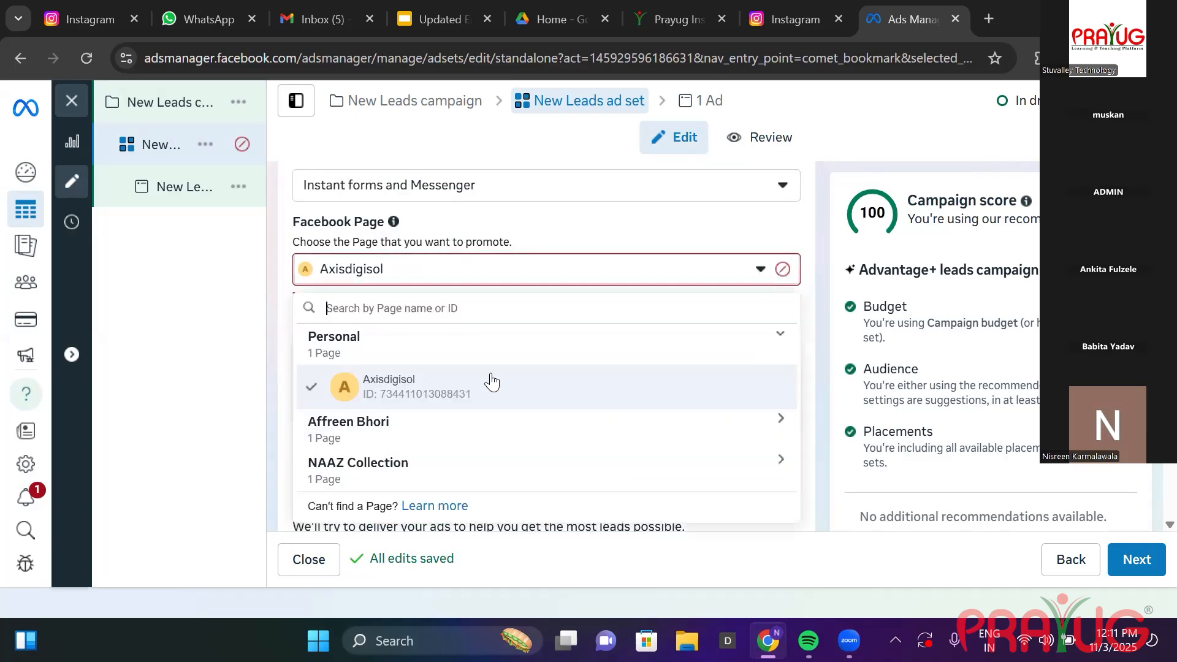
left_click(352, 464)
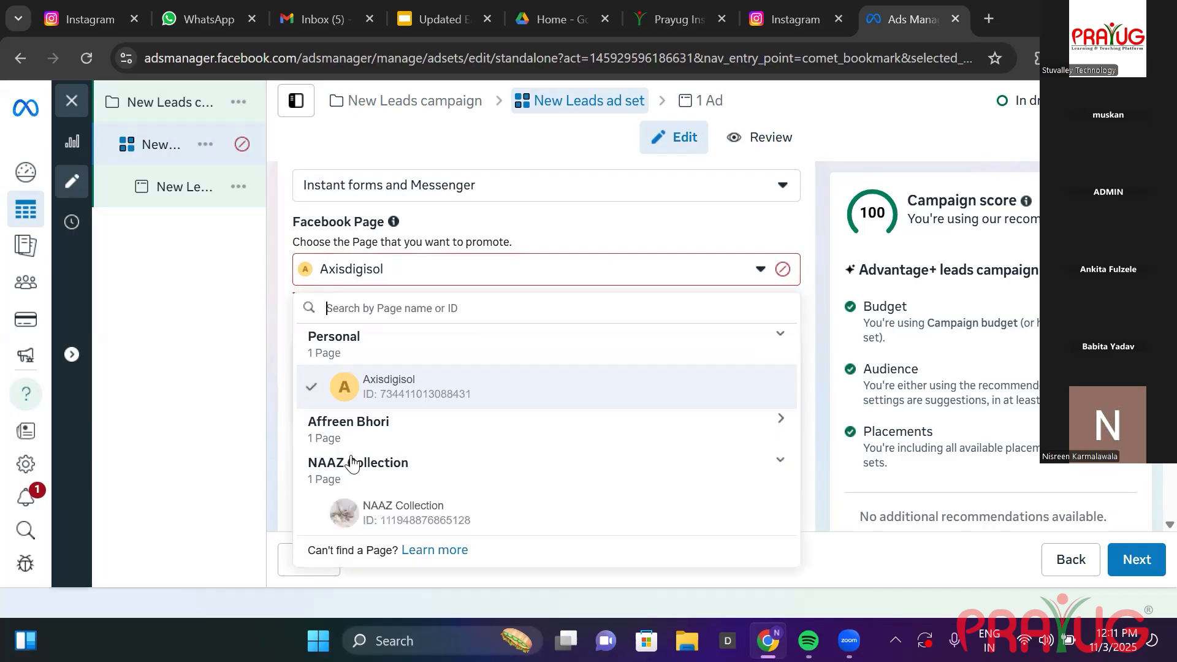
left_click(378, 507)
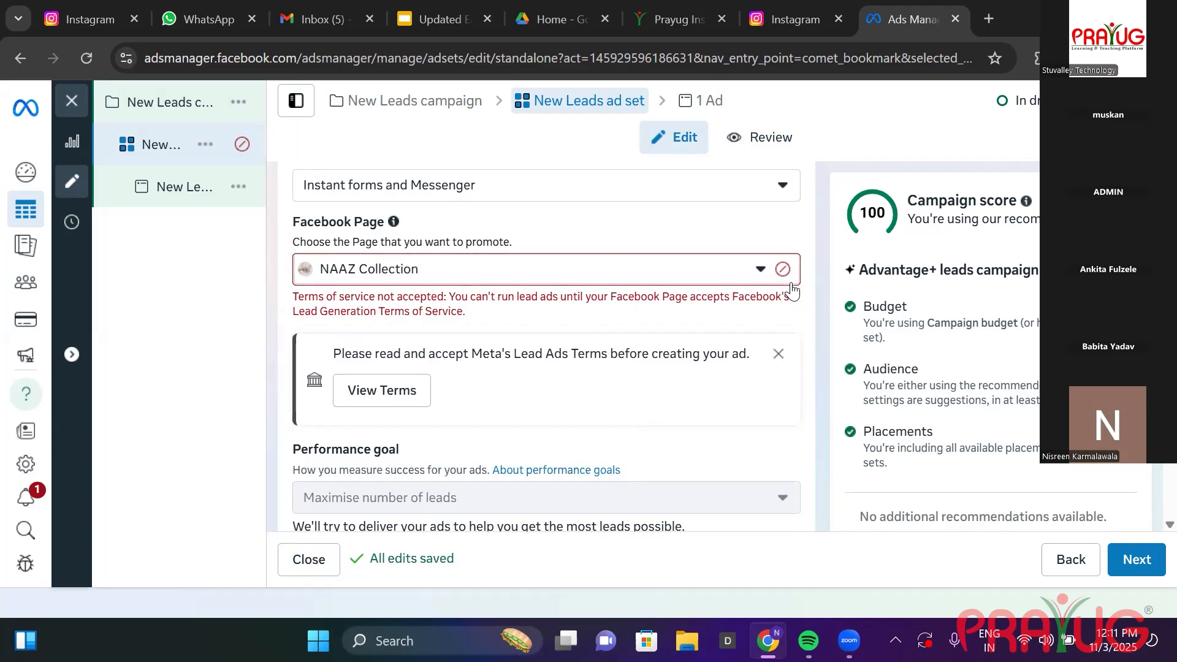
left_click(760, 269)
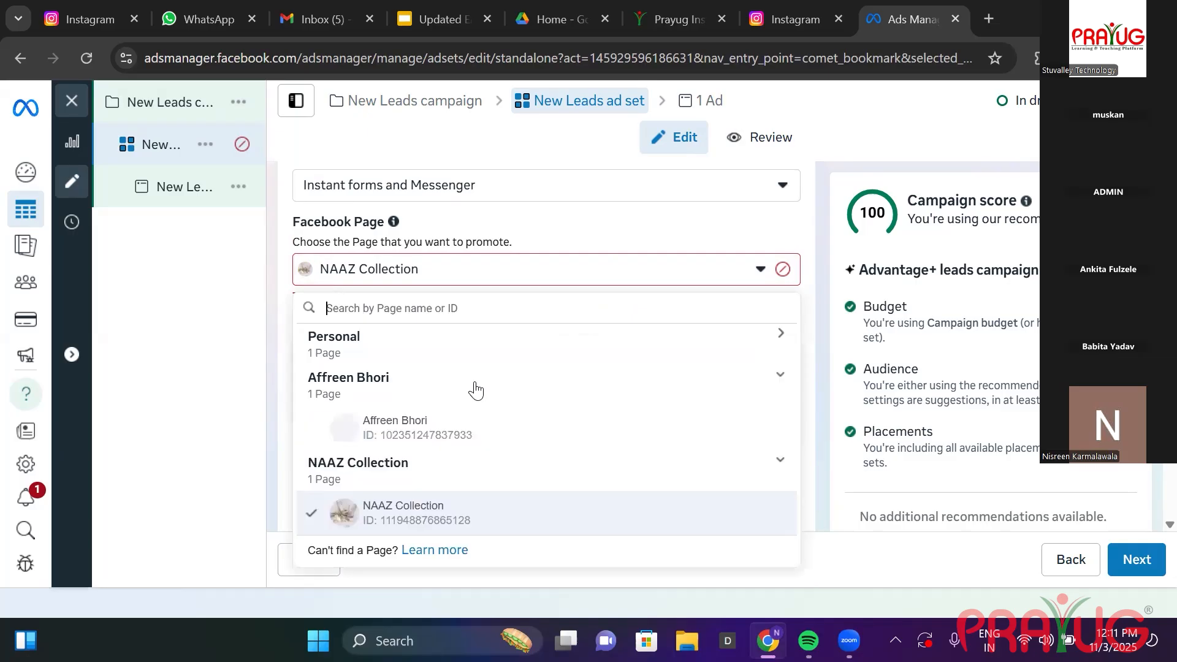
left_click(435, 431)
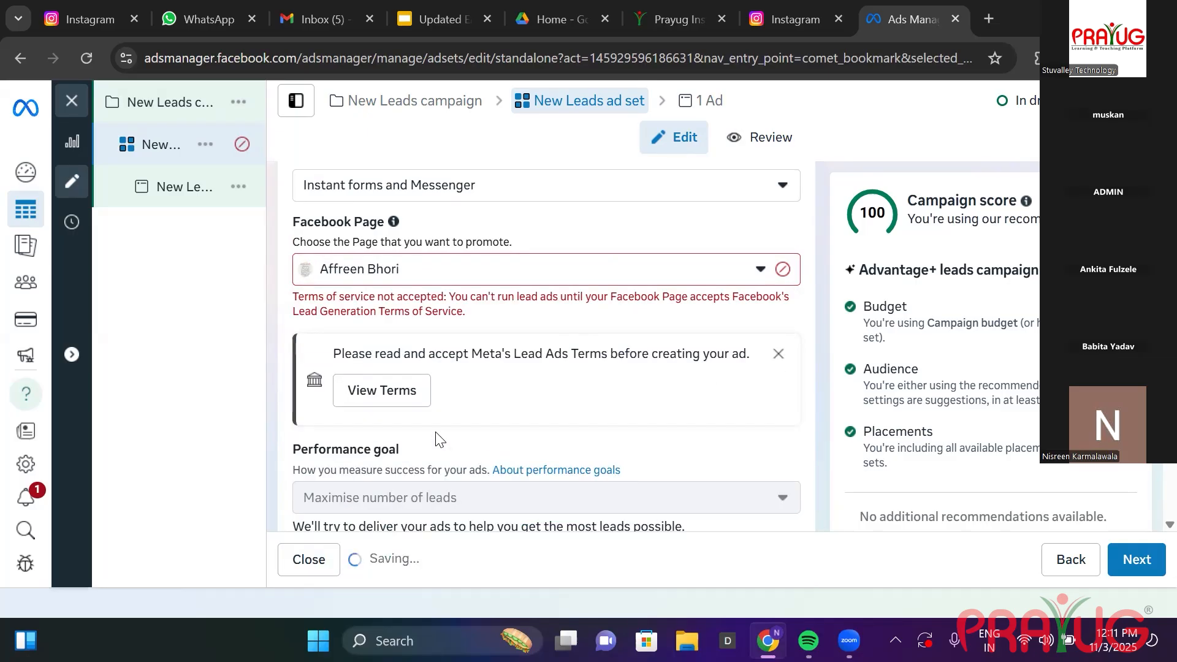
left_click(761, 271)
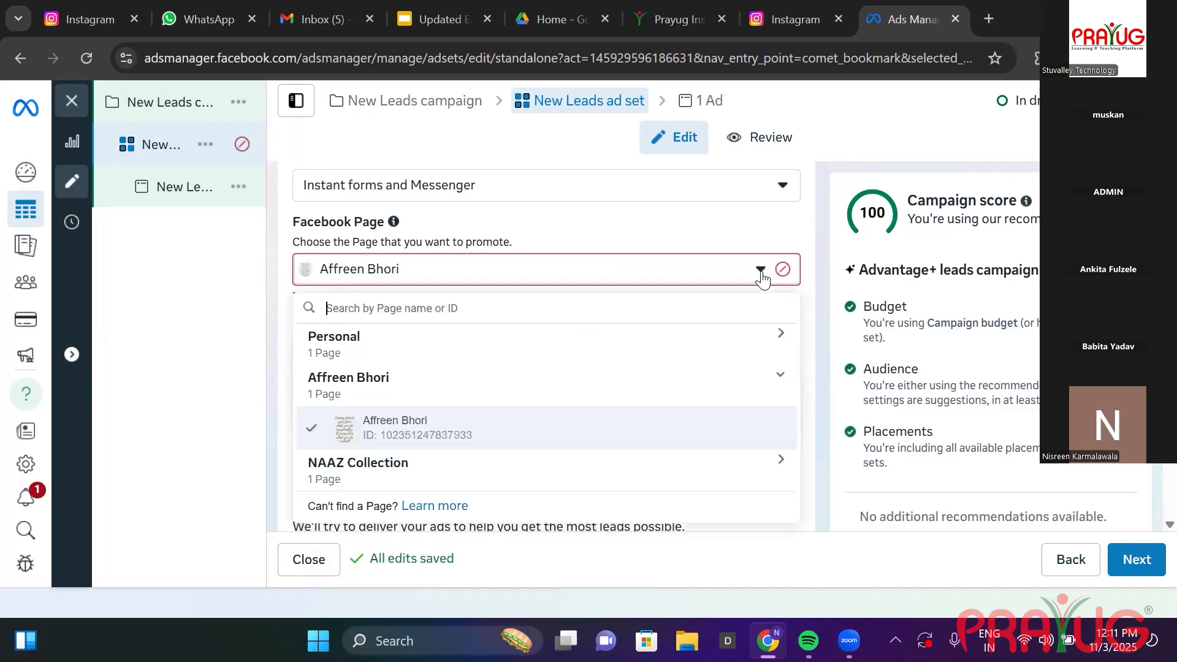
left_click(396, 471)
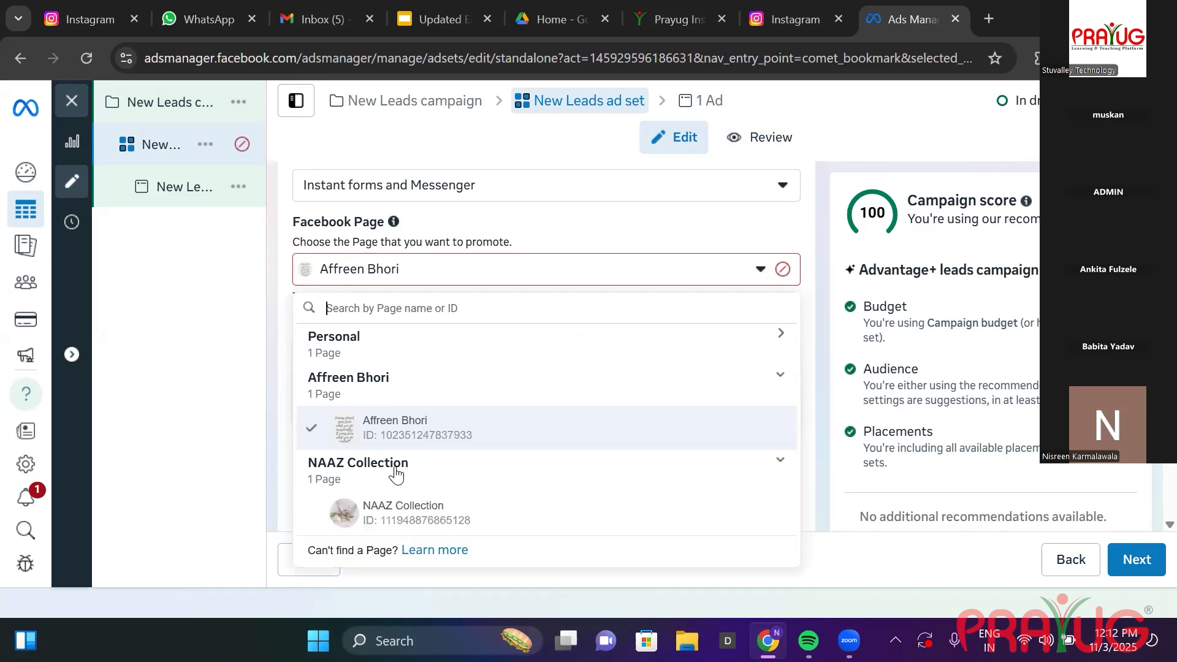
left_click(408, 512)
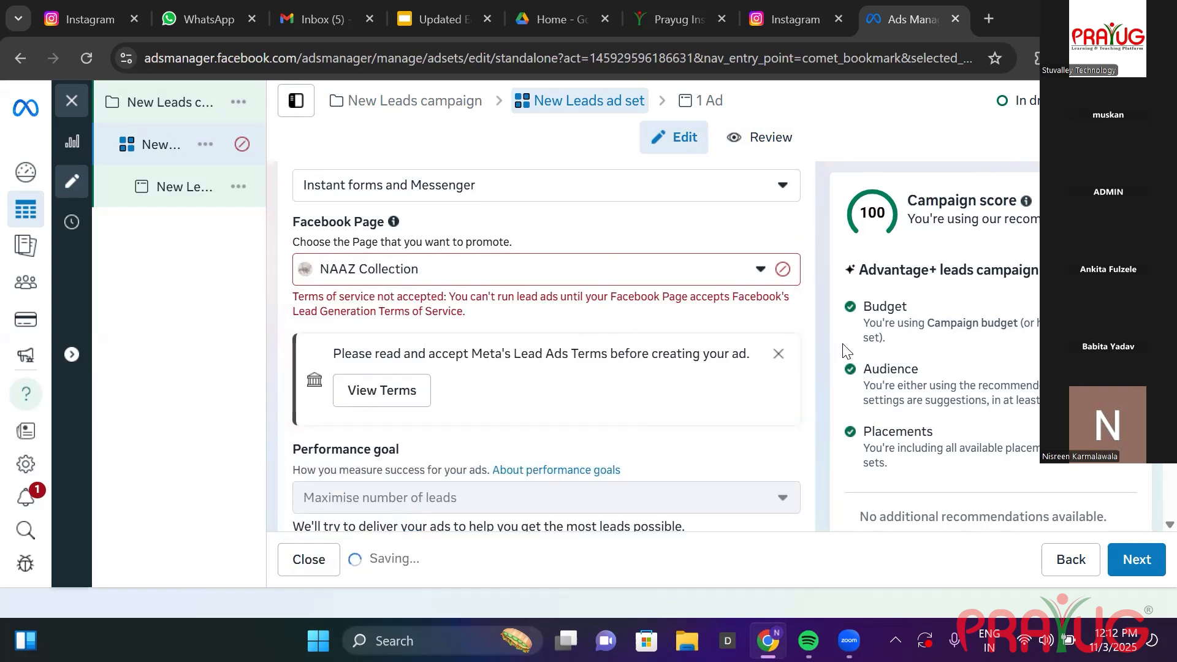
left_click(778, 354)
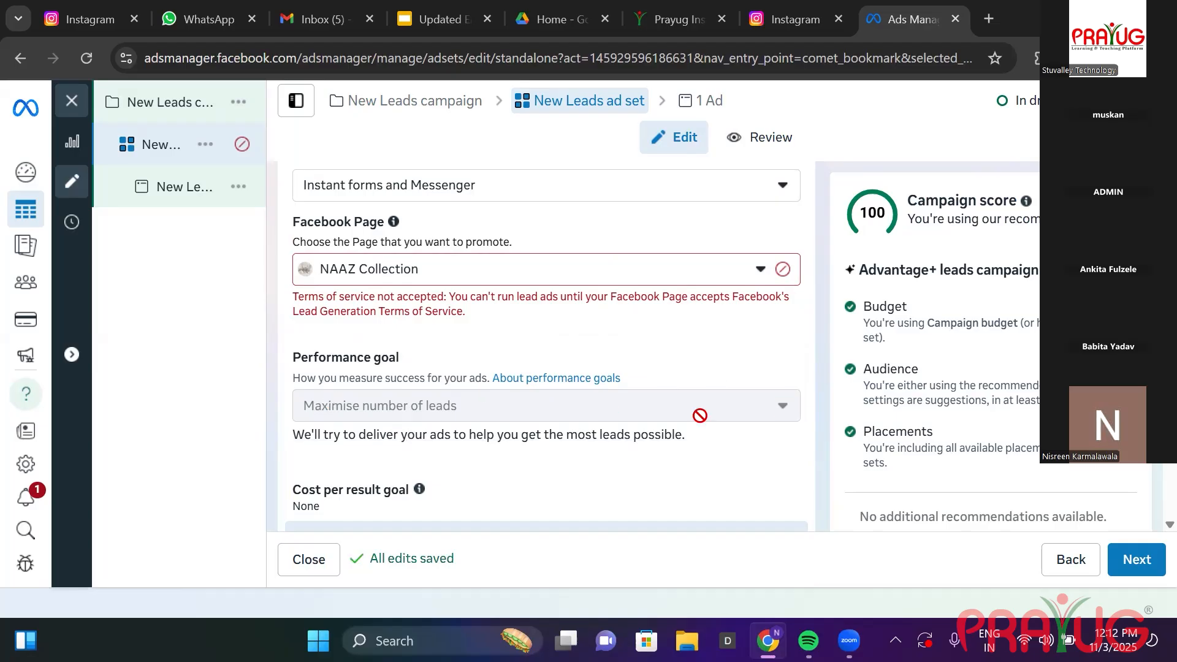
Add an end date of 8 November 2025 to the ad set schedule.
scroll(546, 345, "down", 5)
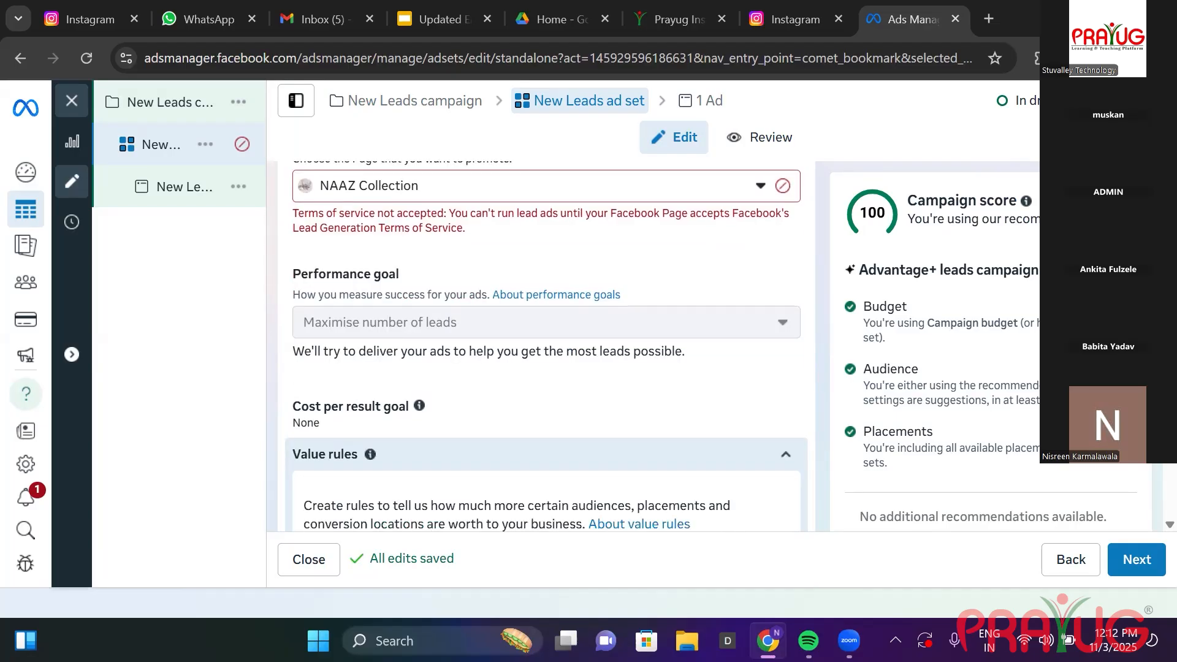
scroll(546, 346, "down", 8)
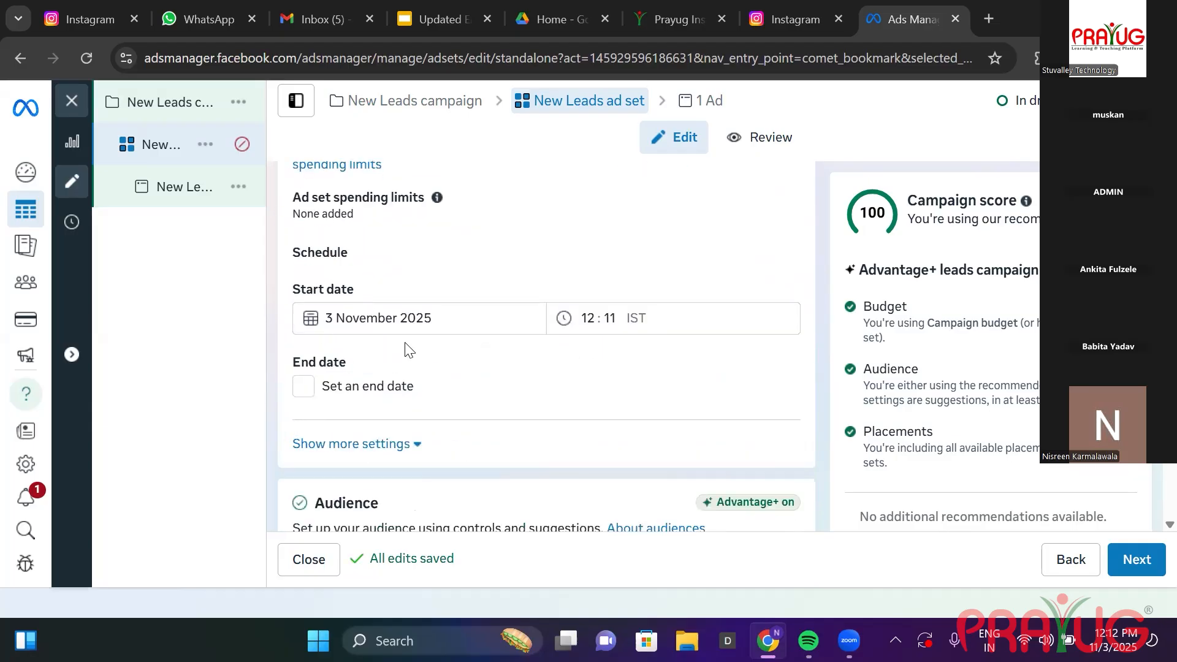
left_click(304, 390)
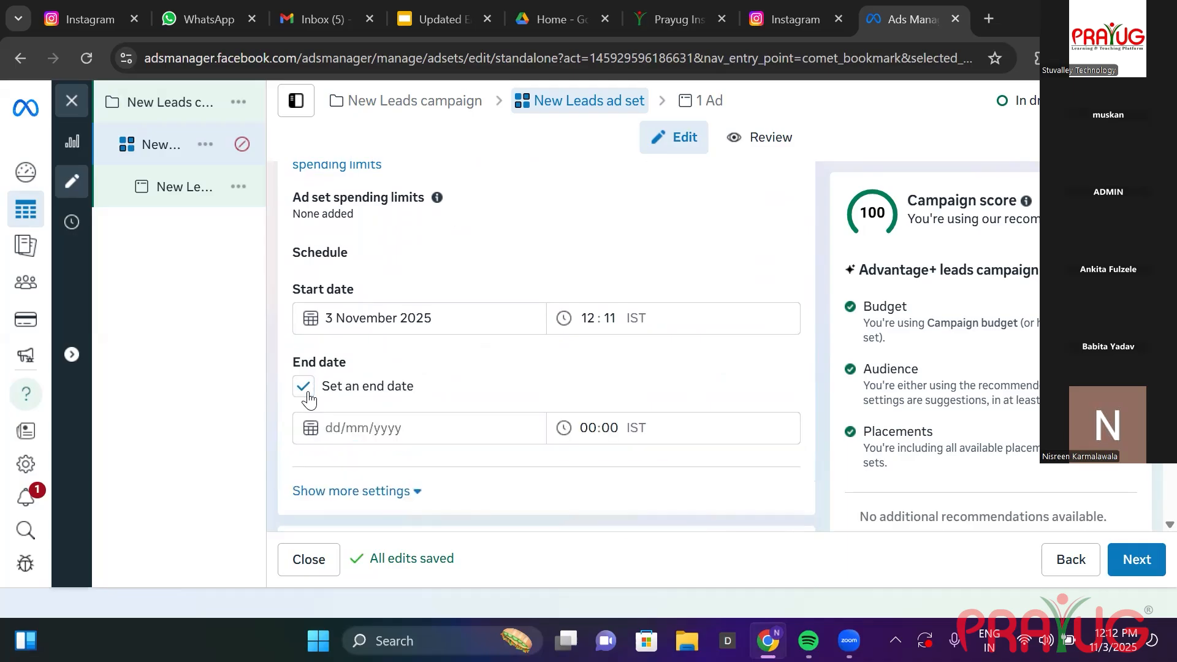
left_click(368, 425)
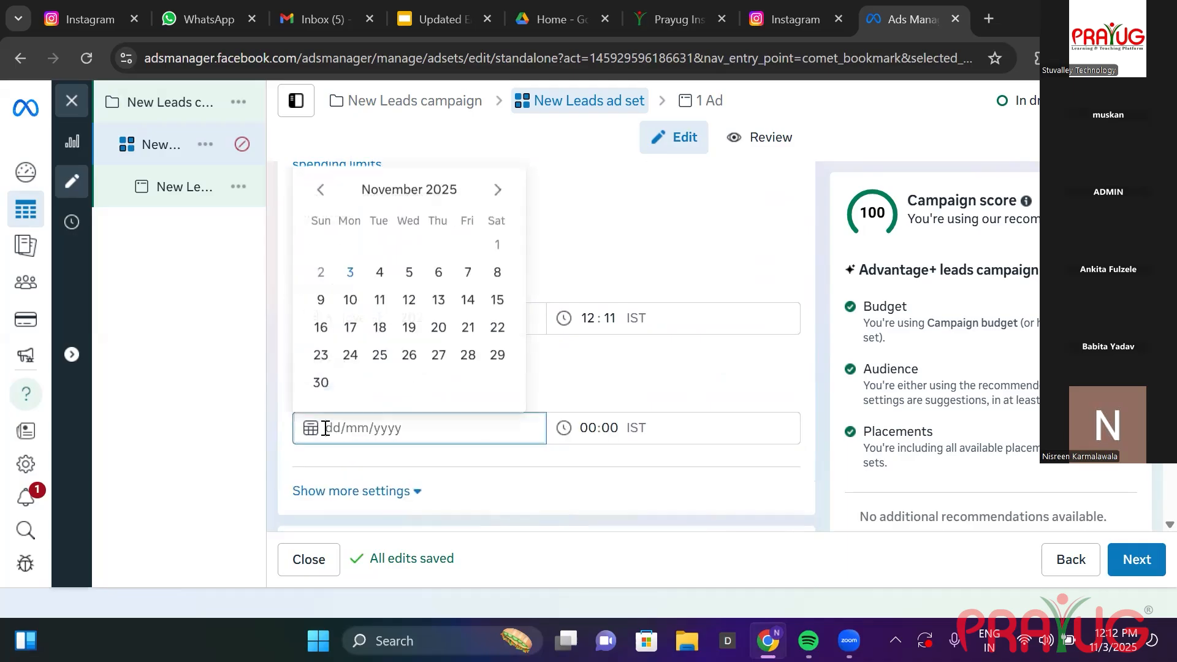
left_click(498, 277)
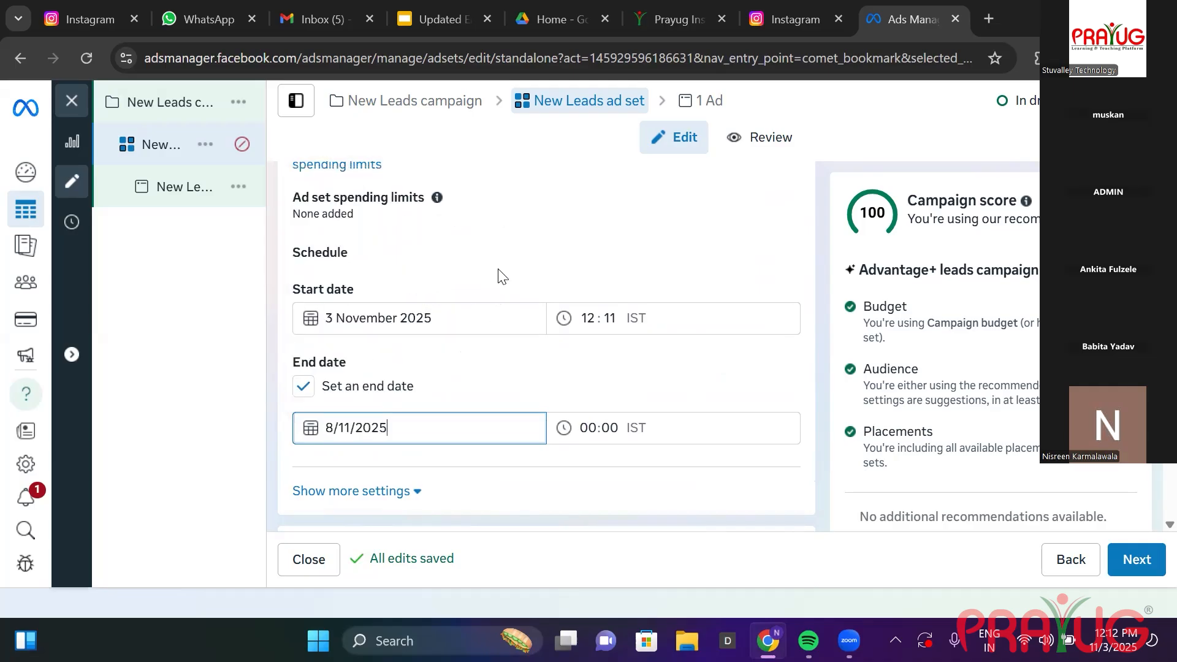
Set the ad set's end time to 12:02 IST.
left_click(596, 430)
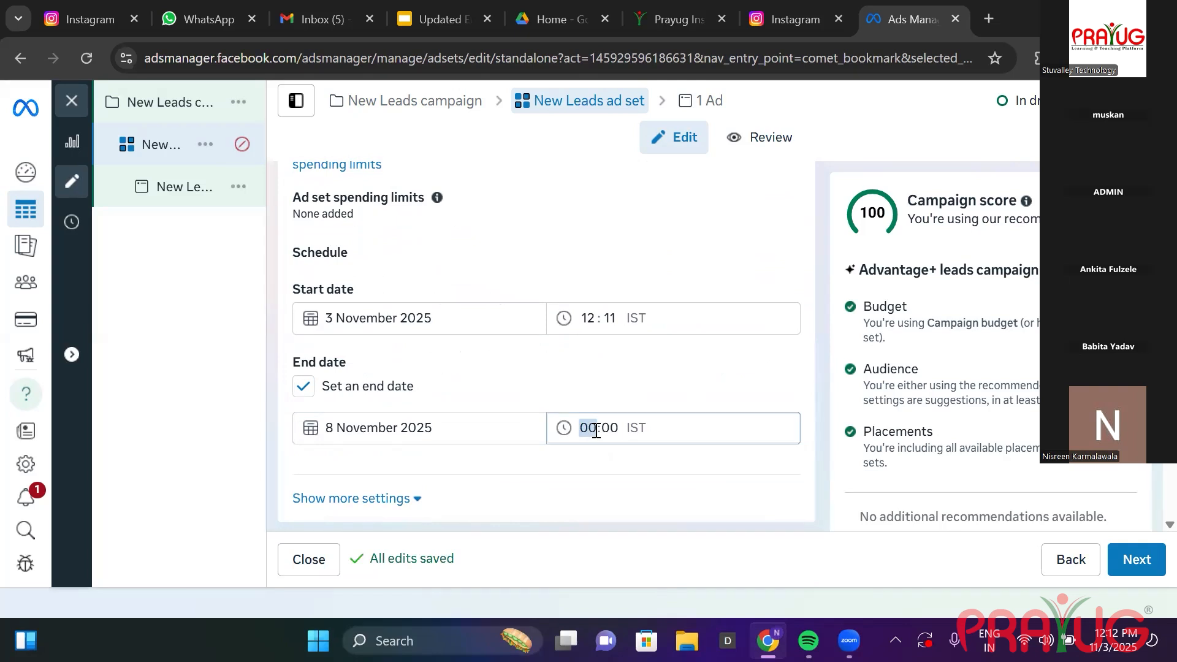
left_click(608, 427)
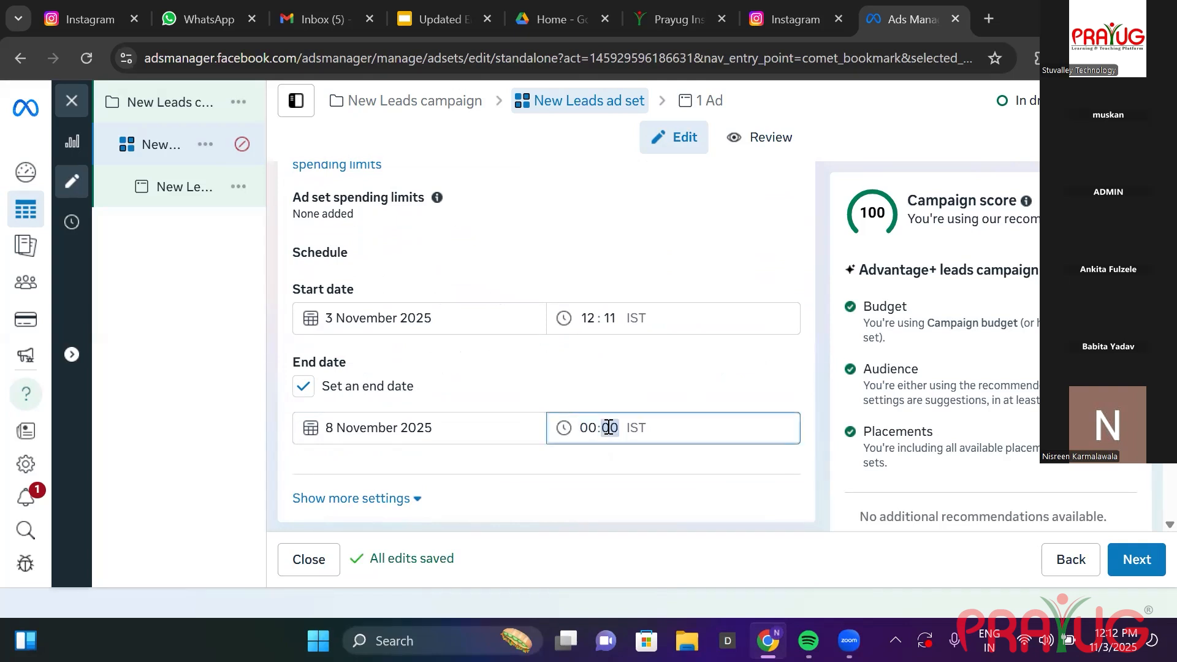
left_click(597, 430)
left_click(598, 432)
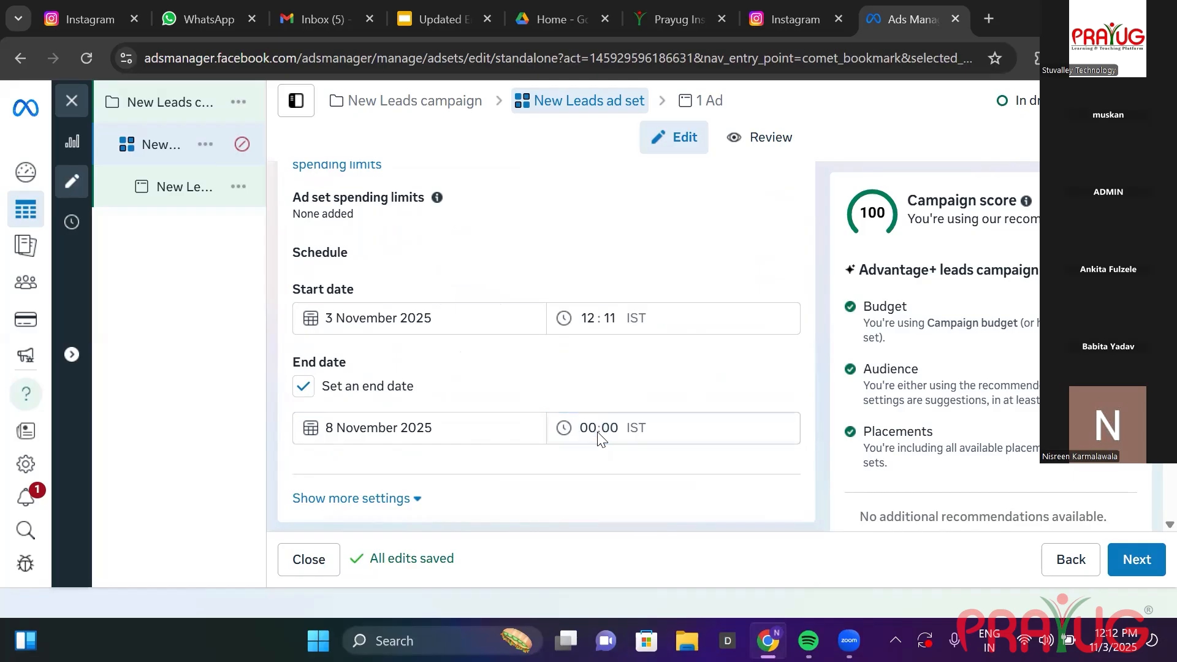
left_click(564, 429)
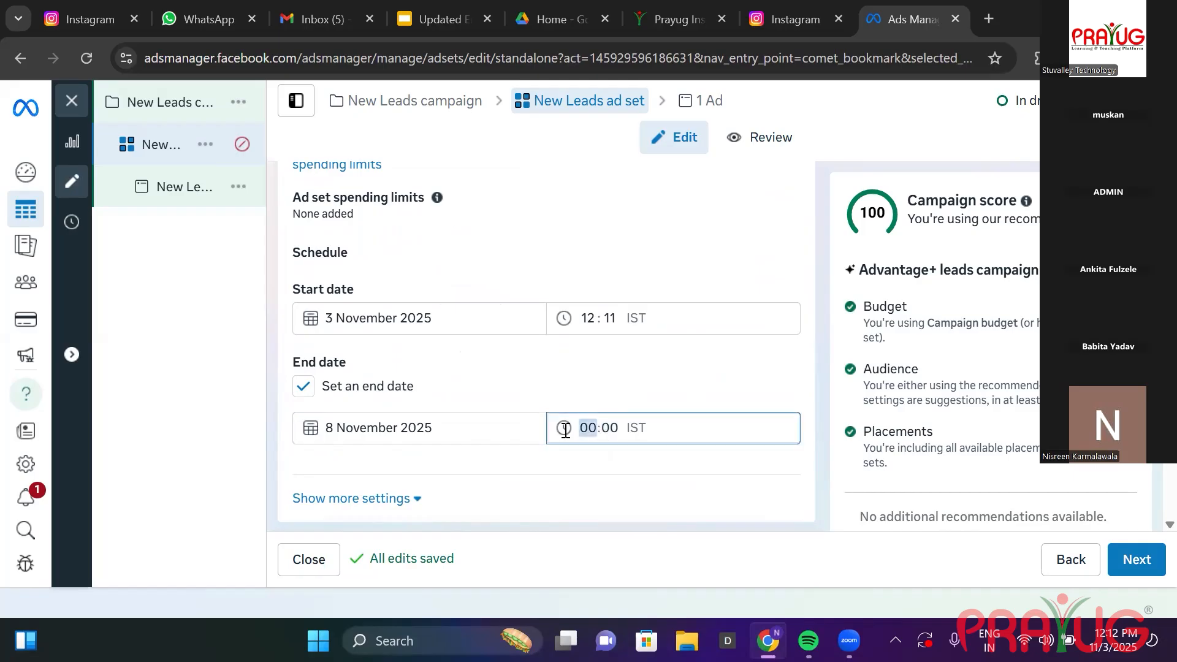
left_click(603, 424)
type("2")
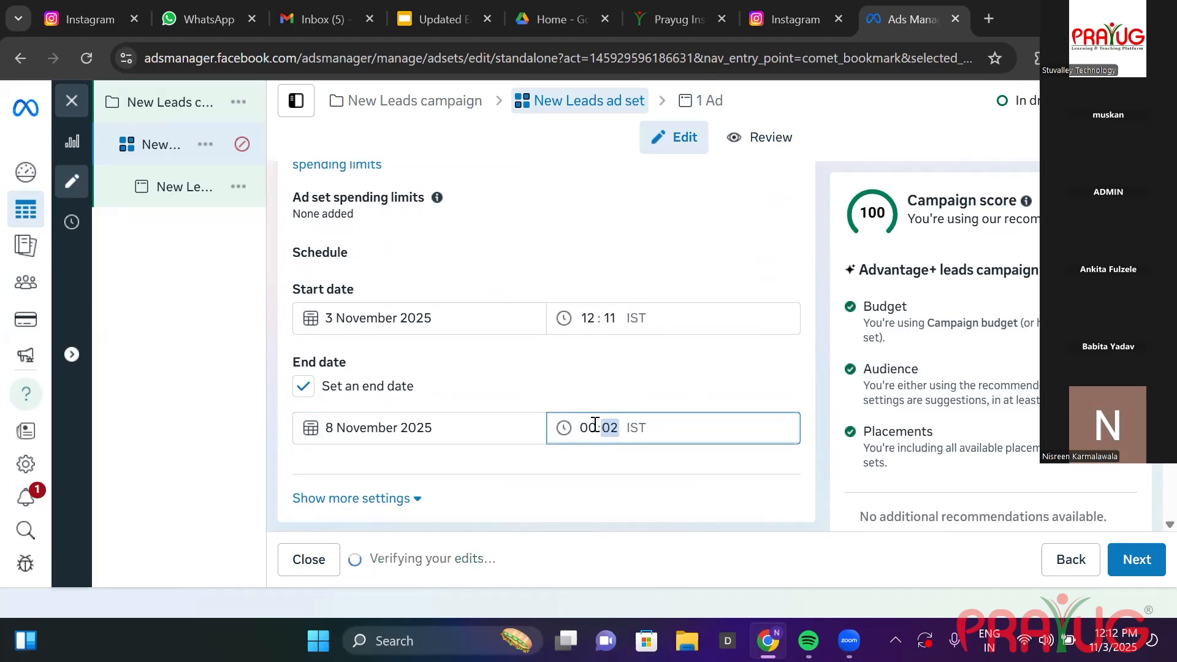
left_click(593, 427)
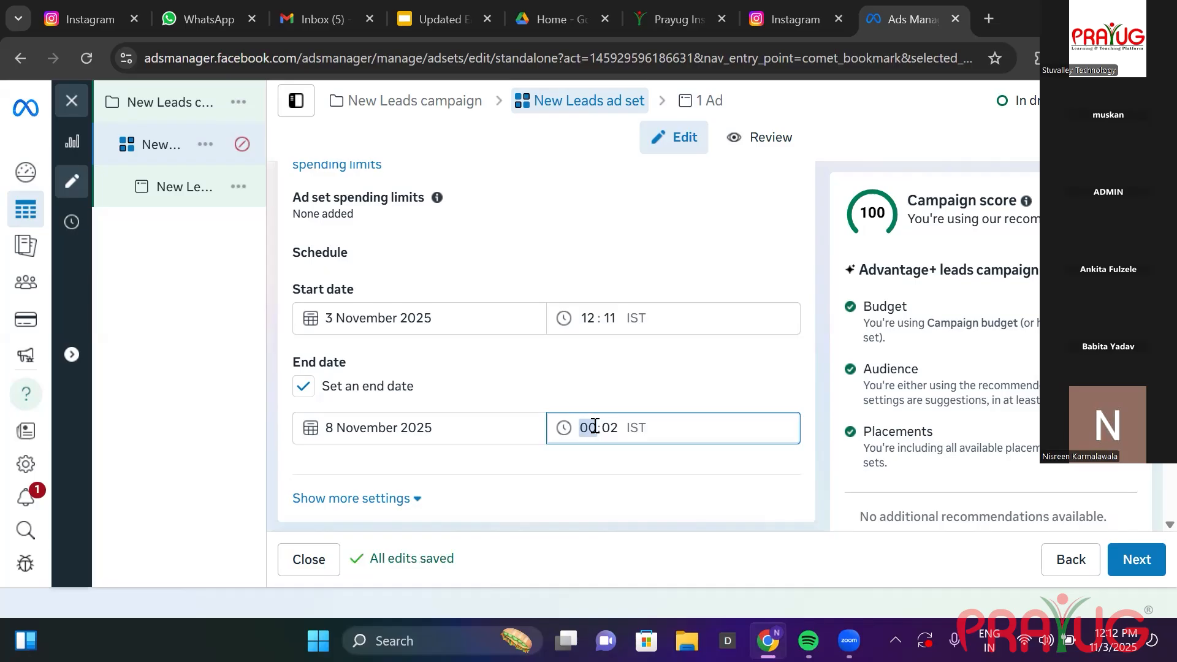
type("12")
left_click(632, 480)
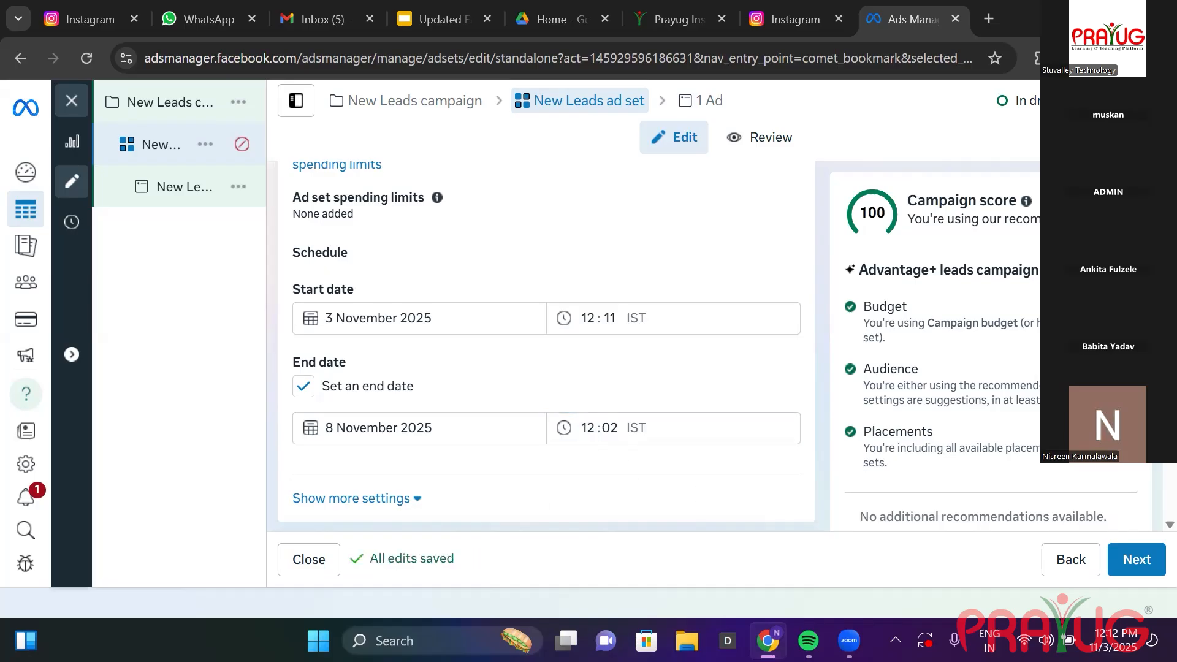
scroll(546, 345, "down", 3)
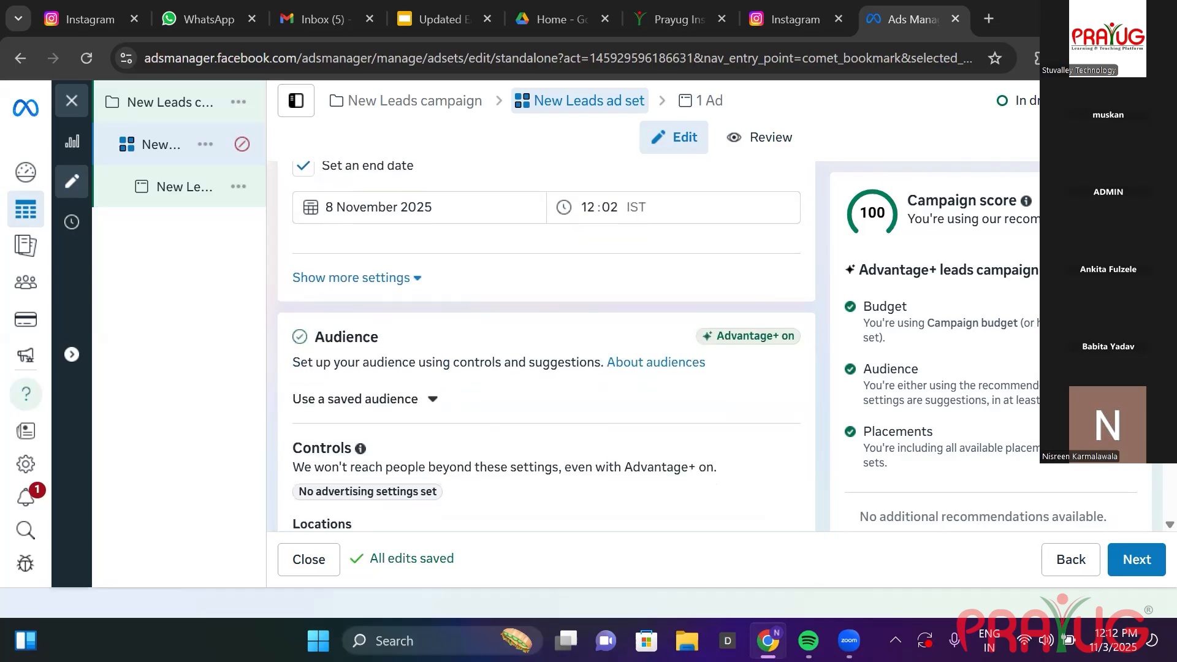
Show the audience suggestions: ages 18–65+, all genders, and the detailed targeting search box.
scroll(546, 346, "down", 5)
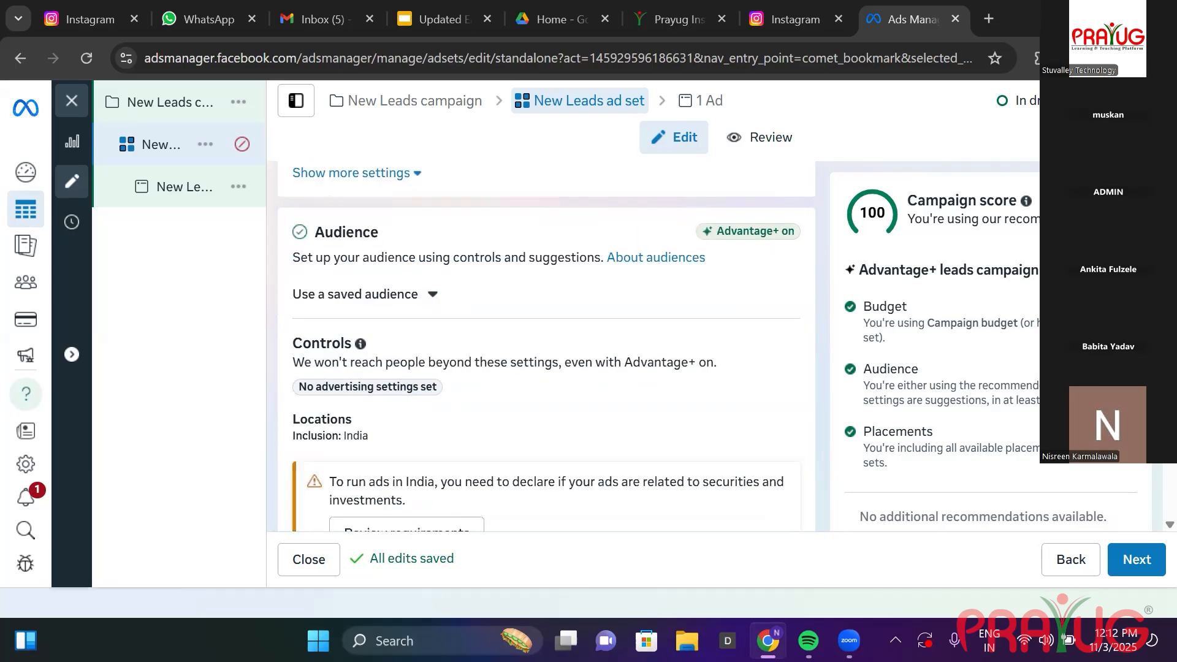
scroll(475, 318, "down", 2)
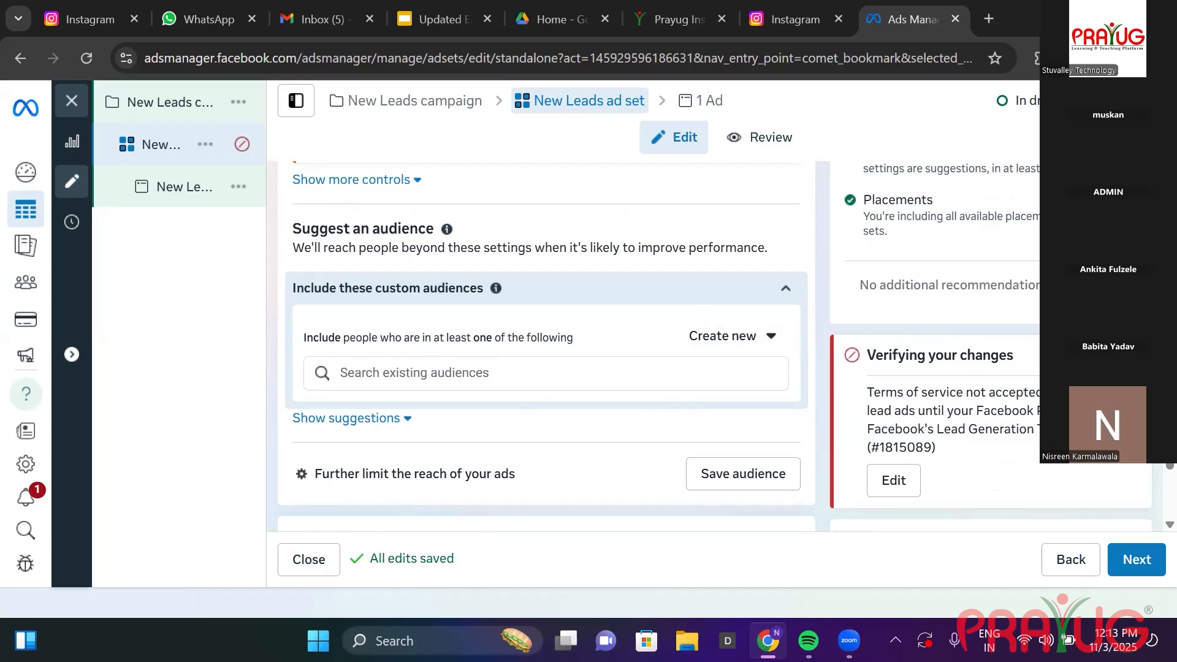
scroll(401, 272, "down", 3)
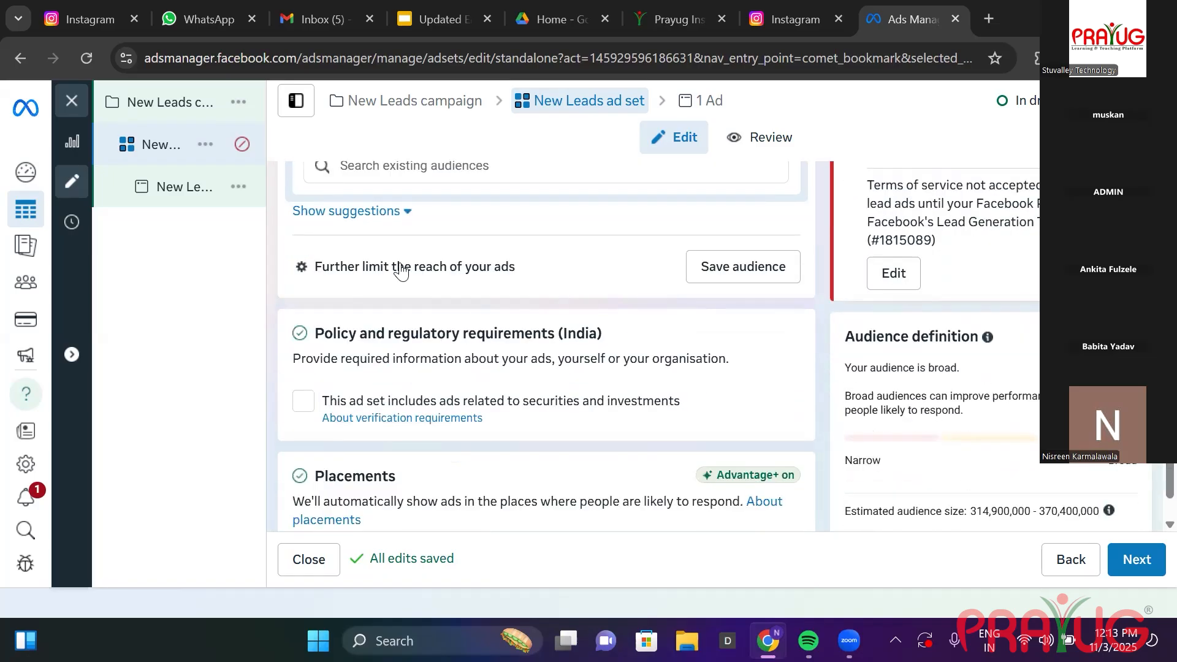
left_click(397, 220)
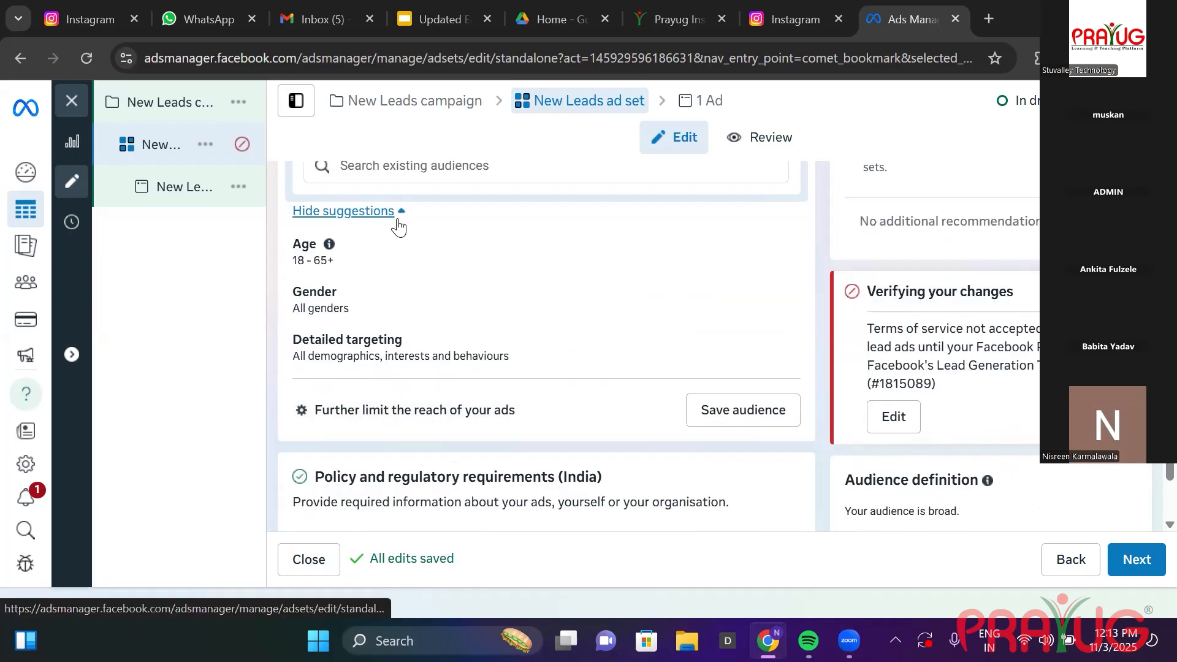
left_click(779, 271)
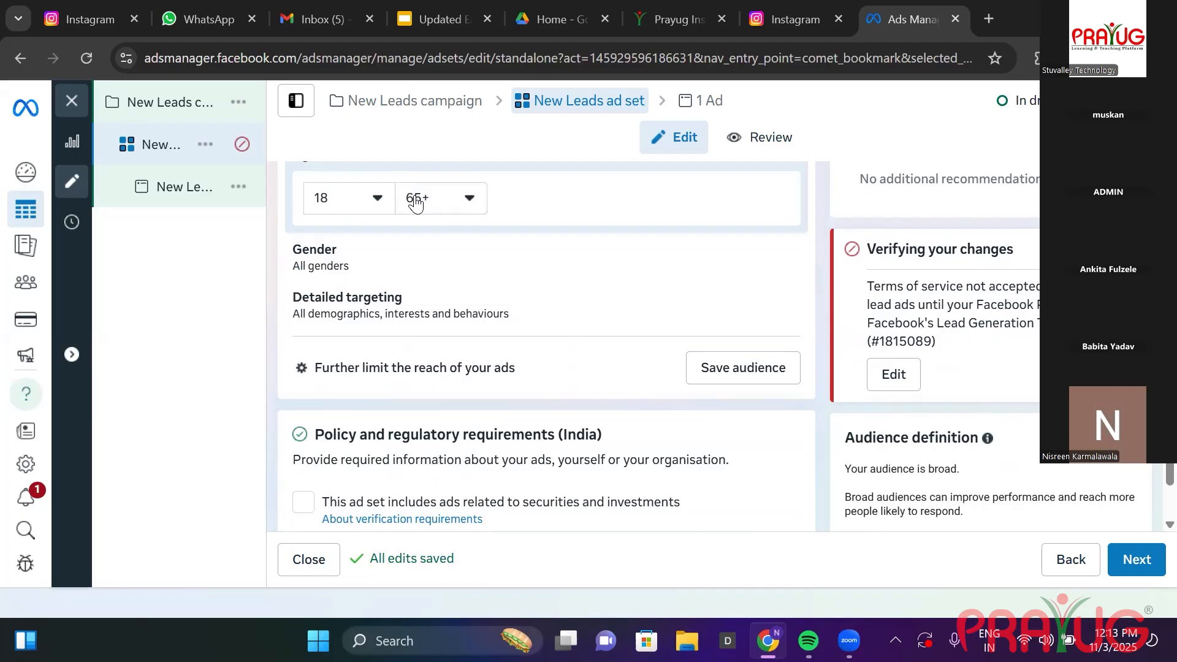
left_click(782, 308)
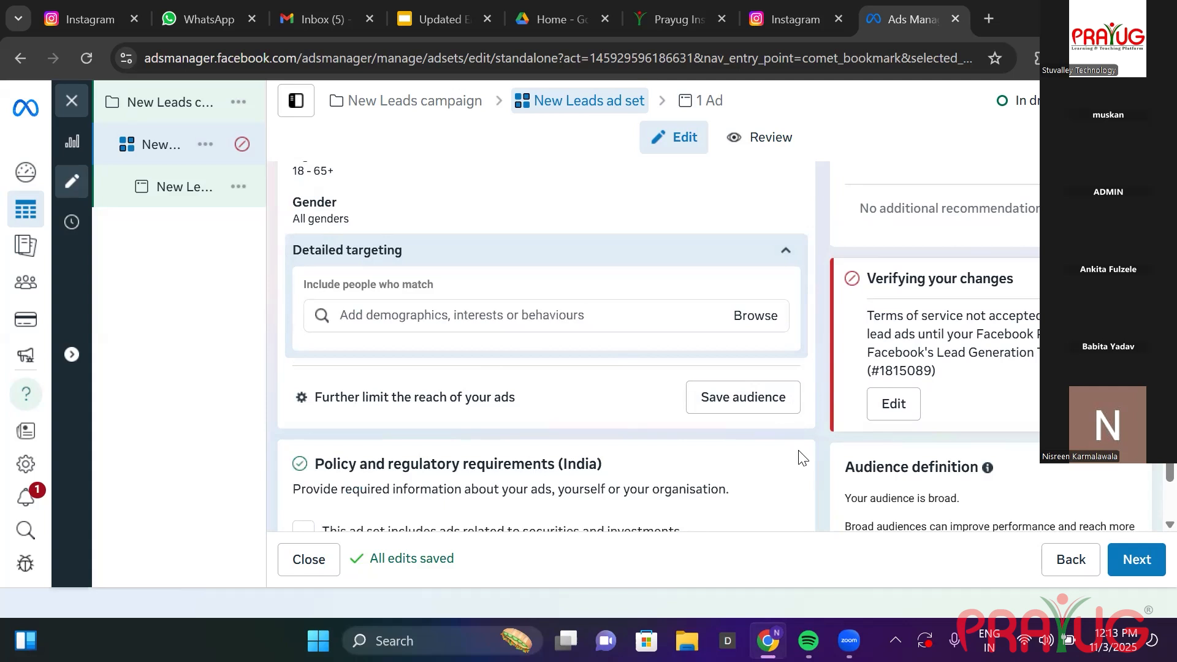
scroll(1150, 475, "down", 3)
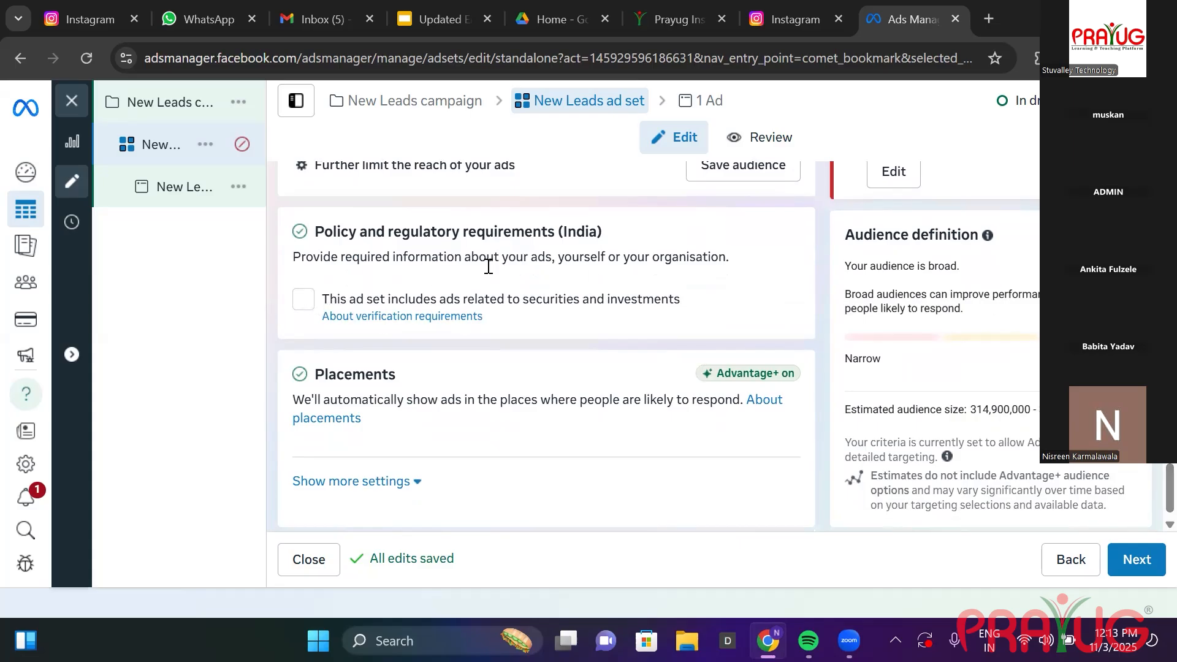
Tick the securities and investments declaration, start India SEBI verification, then exit it unsaved.
left_click(306, 306)
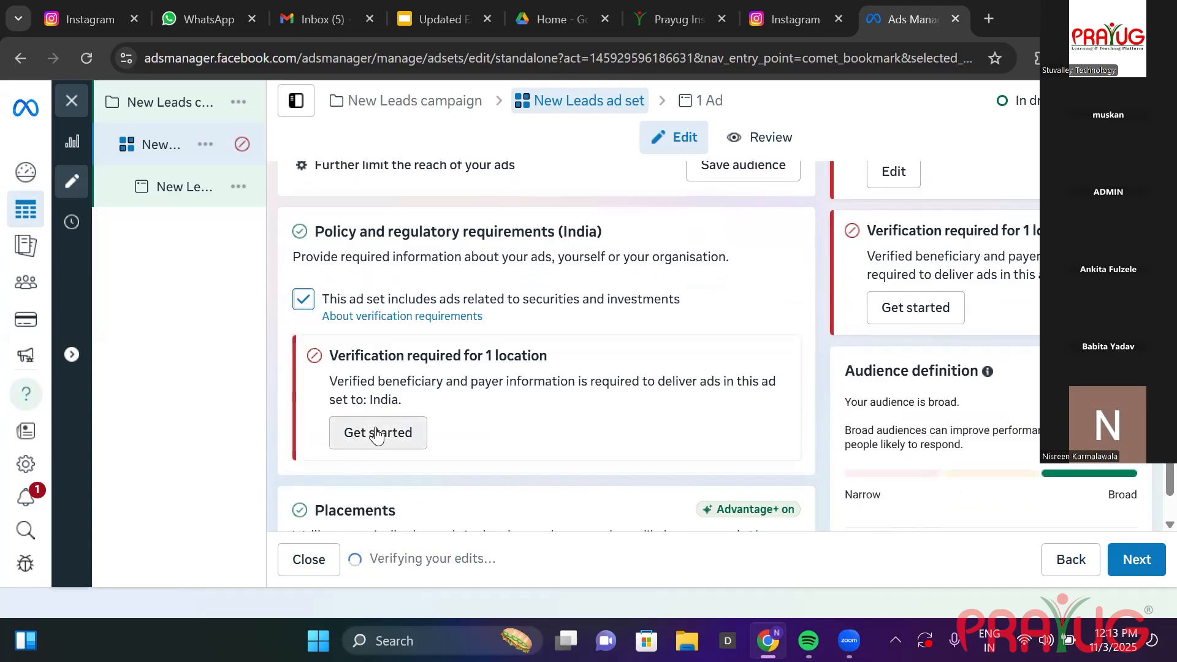
left_click(377, 433)
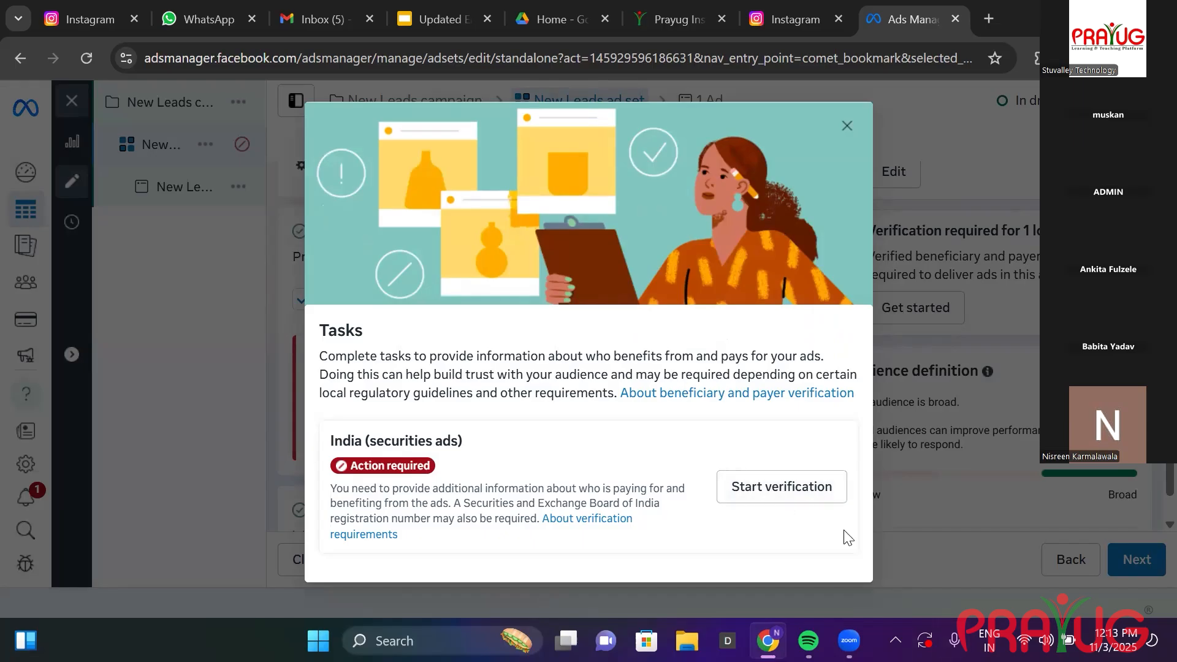
left_click(795, 479)
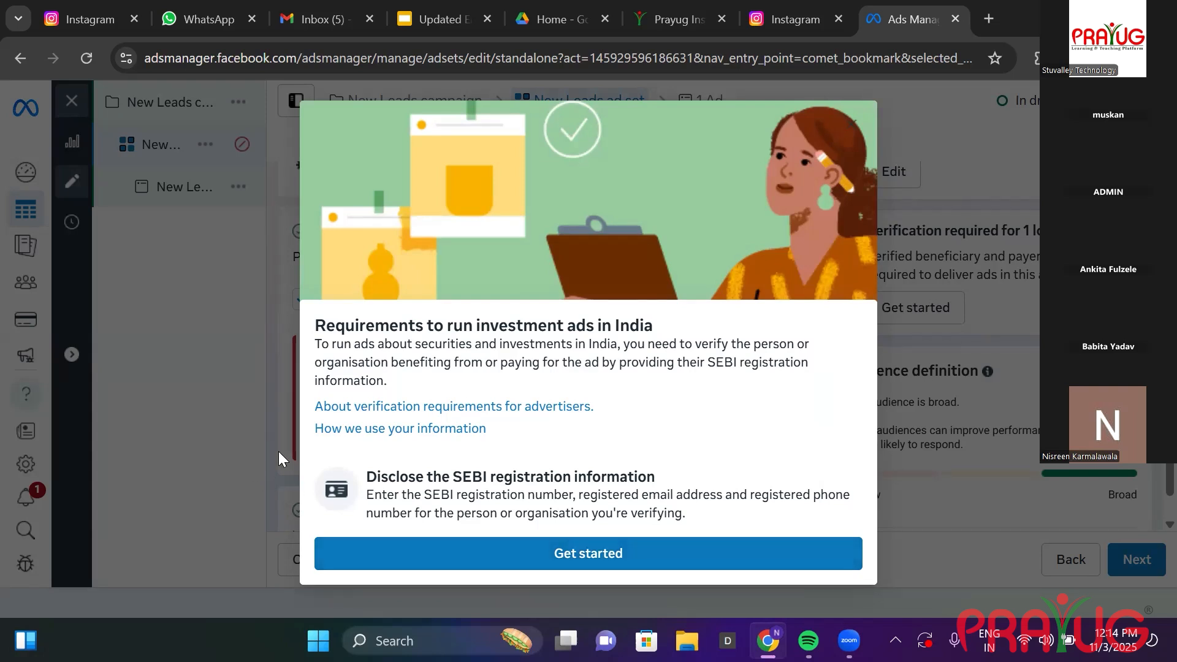
left_click(673, 547)
left_click(245, 302)
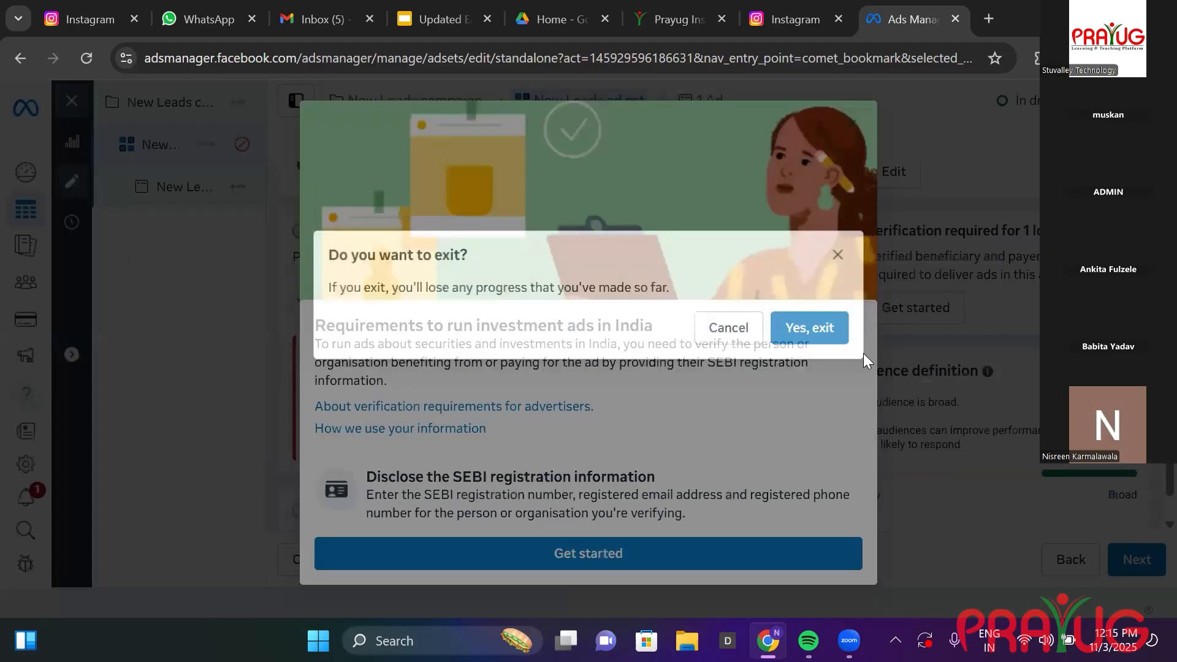
left_click(809, 328)
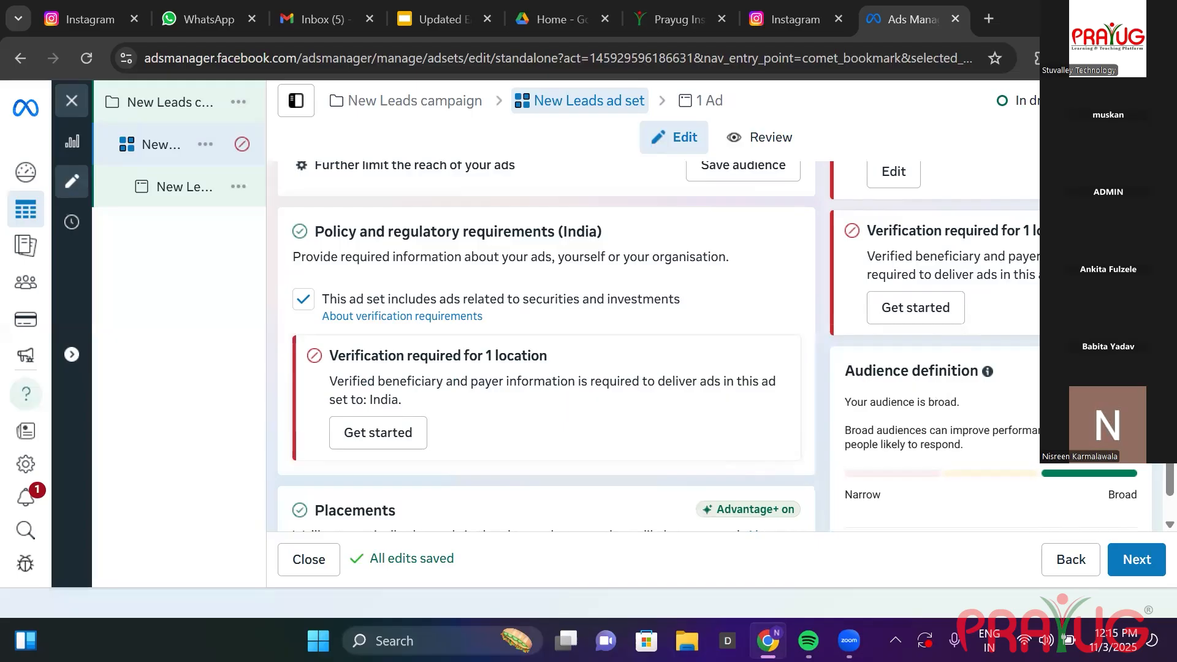
Proceed to the New Leads ad editor and scroll down to its Instant Forms section.
scroll(1151, 475, "down", 1)
scroll(1151, 475, "down", 3)
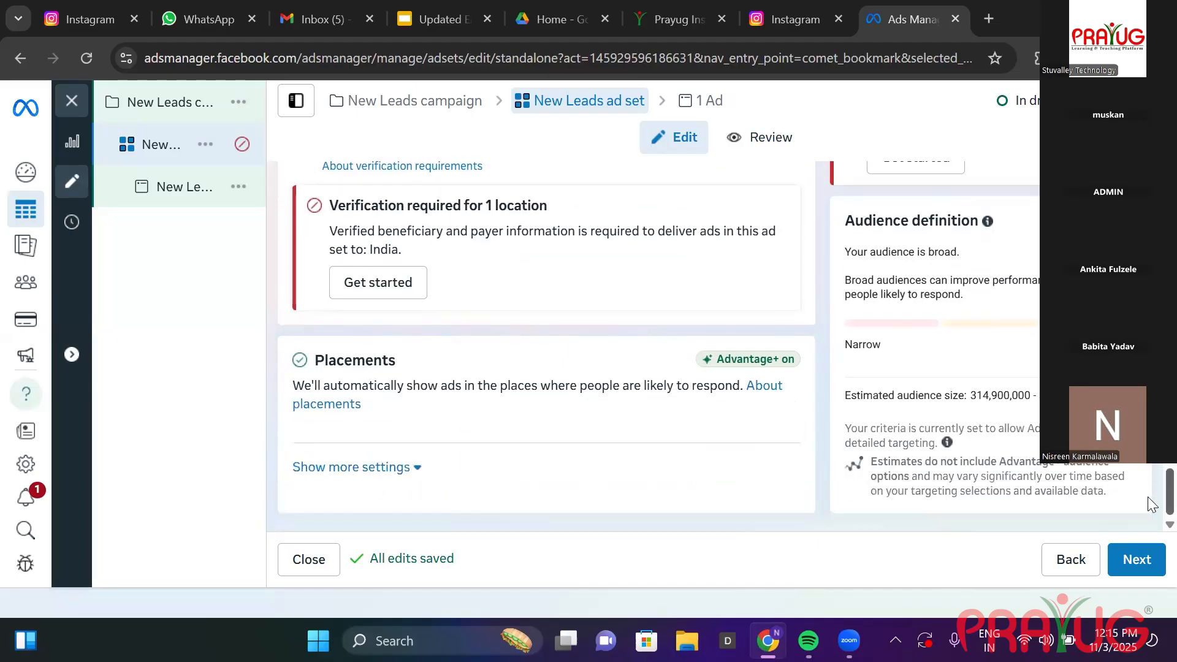
left_click(1139, 560)
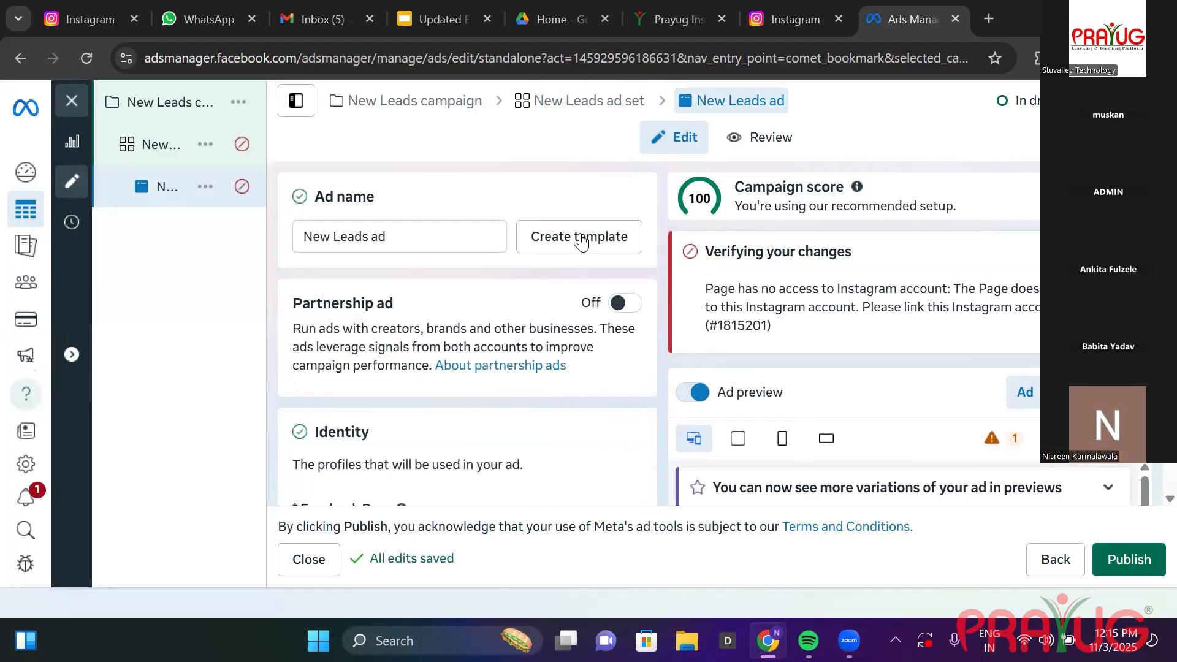
scroll(467, 332, "down", 3)
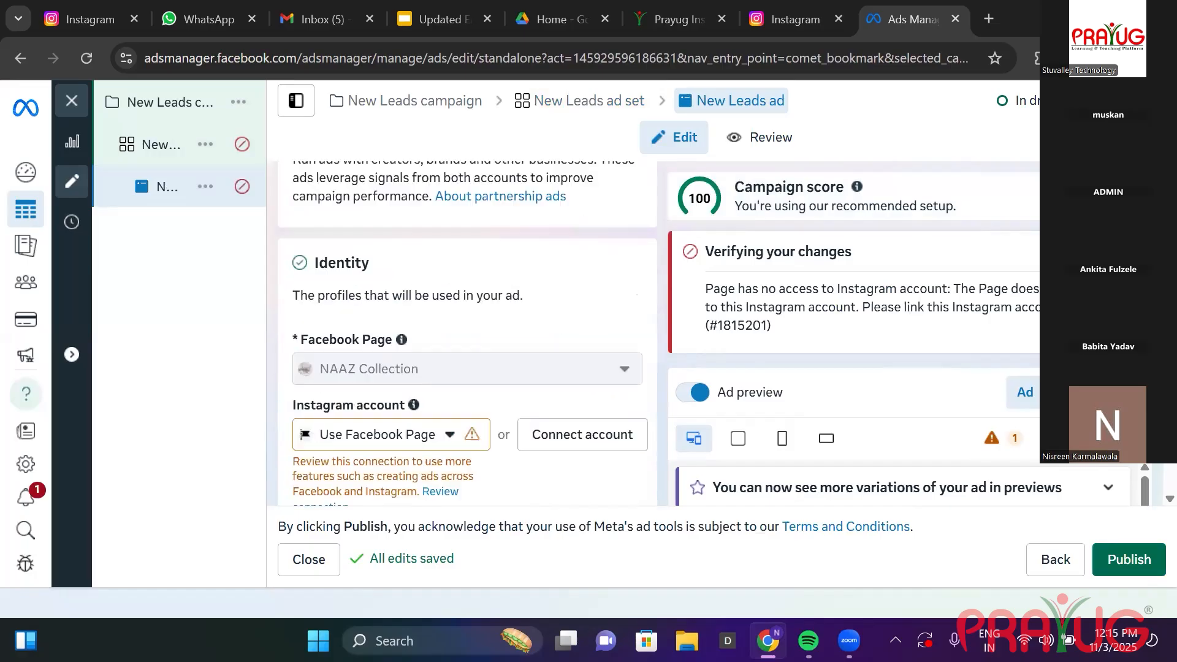
scroll(467, 332, "down", 5)
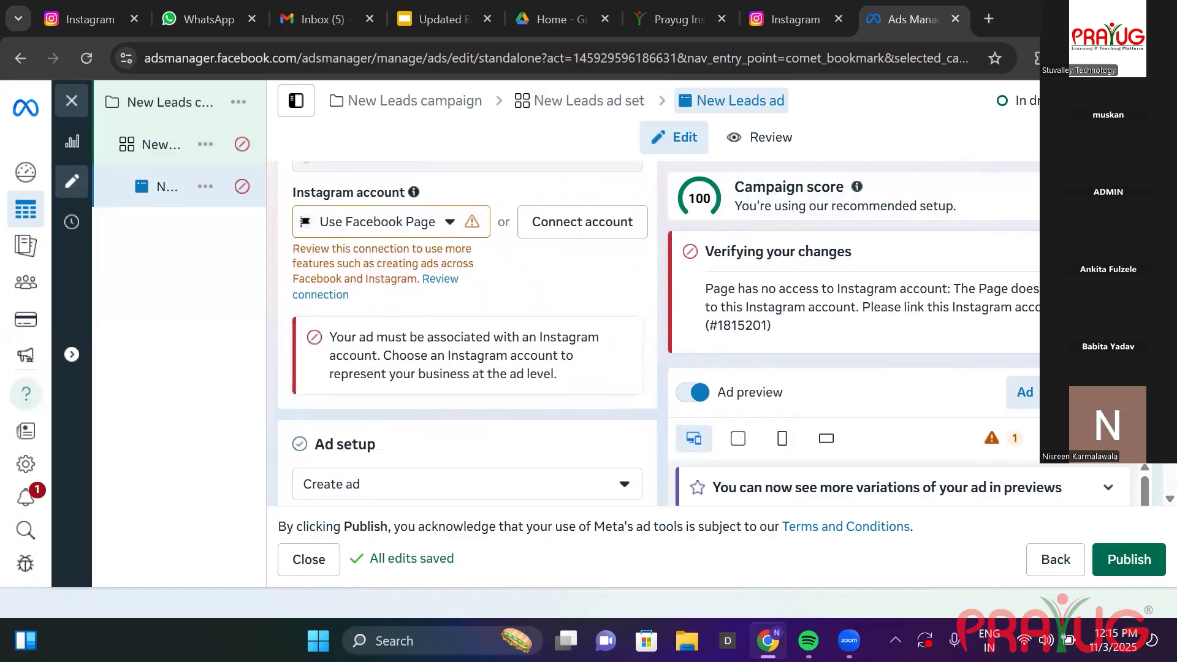
scroll(467, 332, "down", 6)
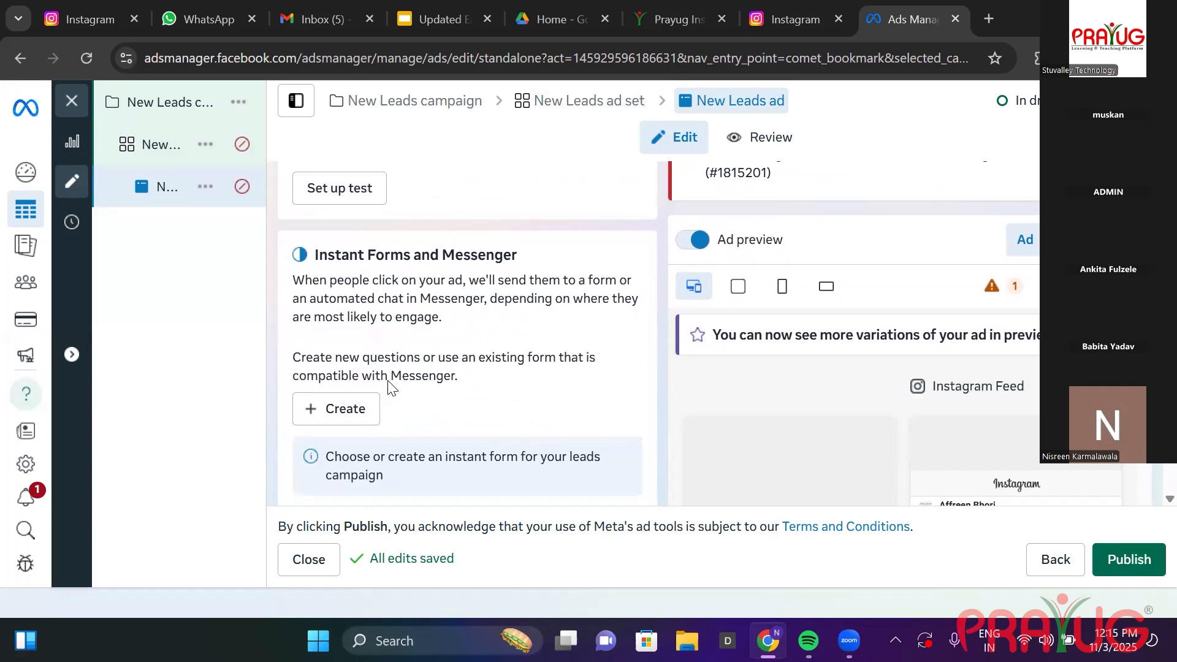
Create a new Instant Form, replacing the default name with 'welcome to Naaz Collection'.
left_click(345, 421)
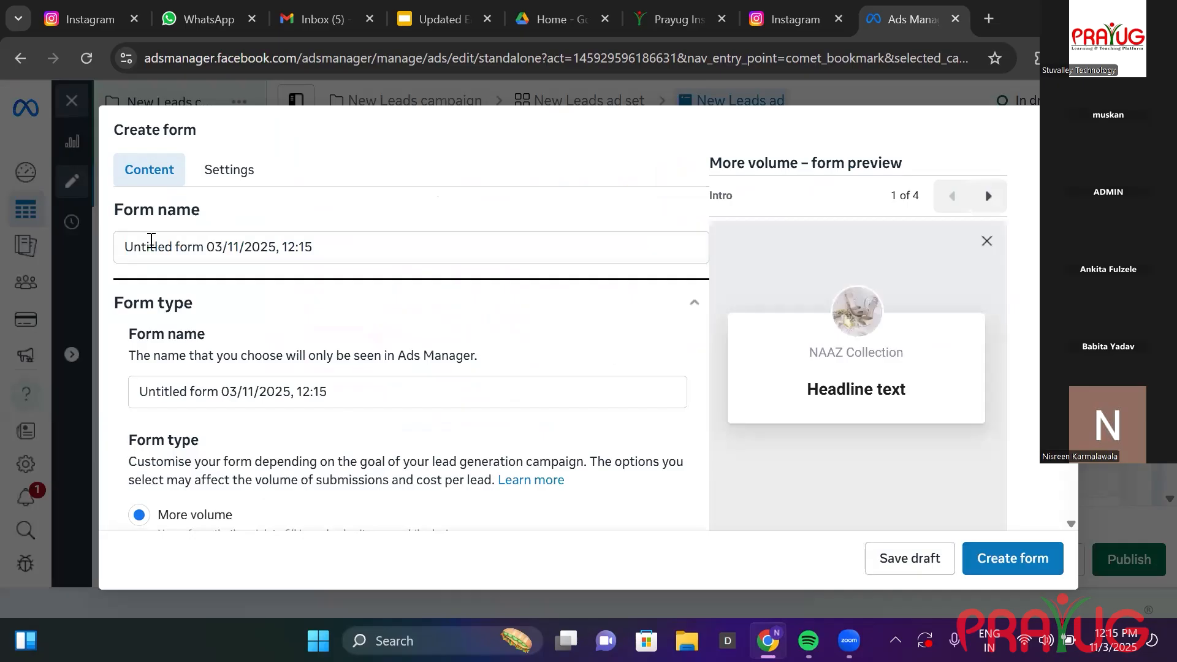
left_click(328, 250)
key("BackSpace")
key("BackSpace")
key("BackSpace")
key("BackSpace")
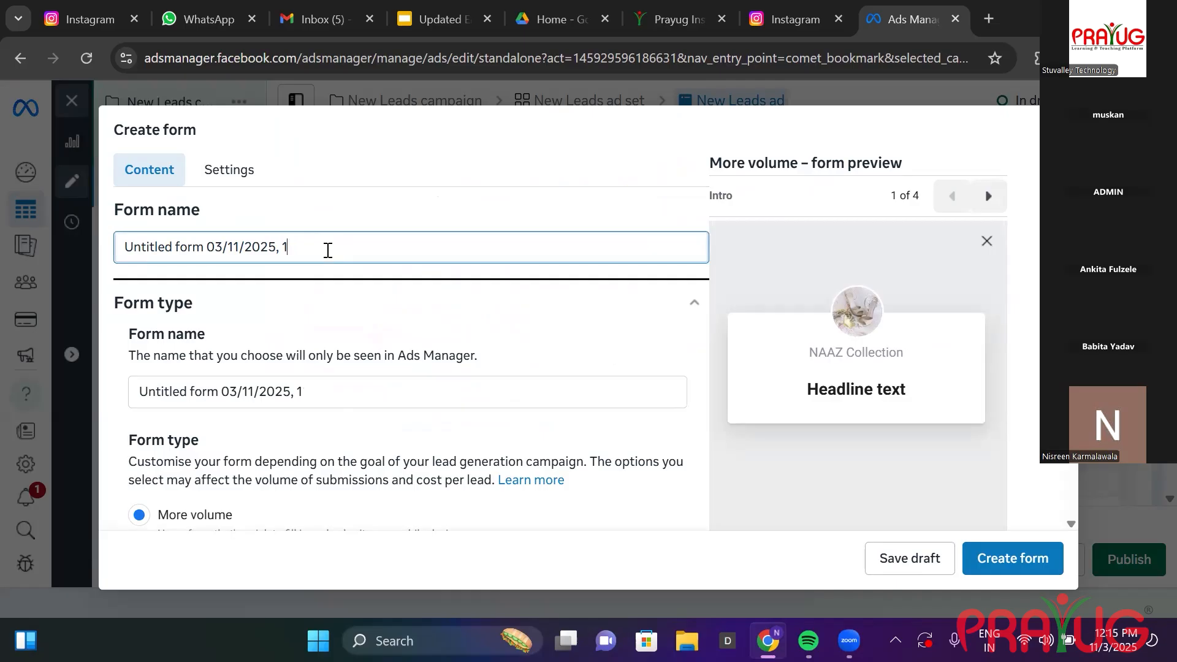
key("BackSpace")
key("BackSpace")
key("BackSpace")
key("BackSpace")
key("BackSpace")
key("BackSpace")
key("BackSpace")
key("BackSpace")
key("BackSpace")
key("BackSpace")
key("BackSpace")
key("BackSpace")
key("BackSpace")
key("BackSpace")
key("BackSpace")
key("BackSpace")
key("BackSpace")
key("BackSpace")
key("BackSpace")
key("BackSpace")
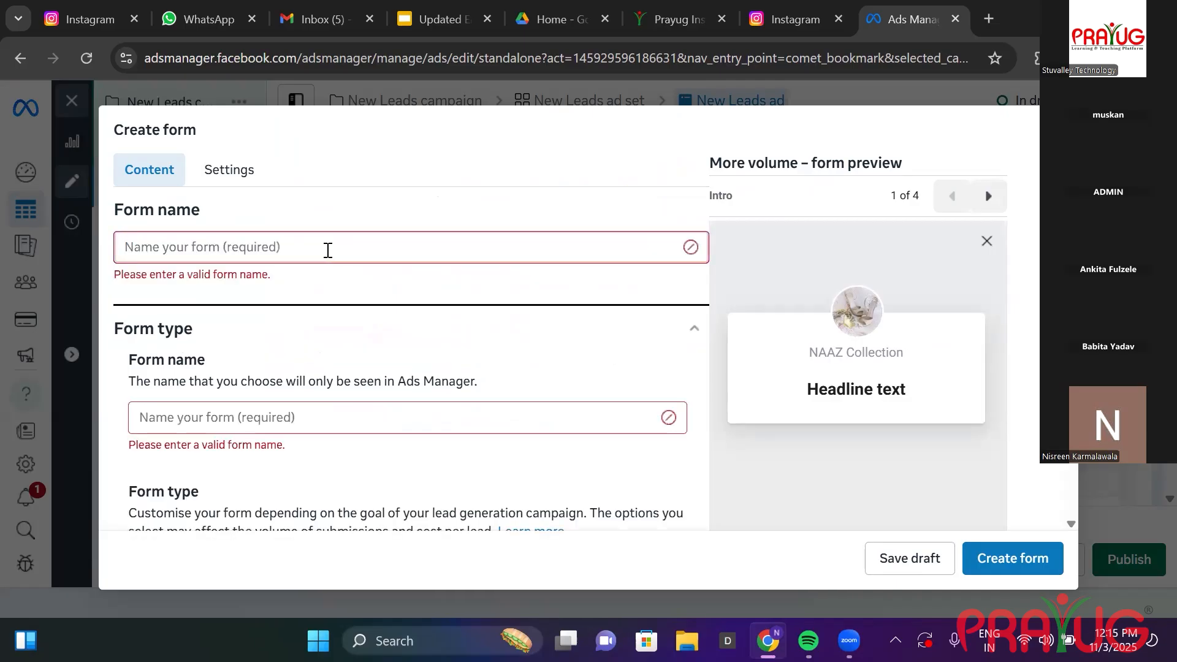
type("welcome to")
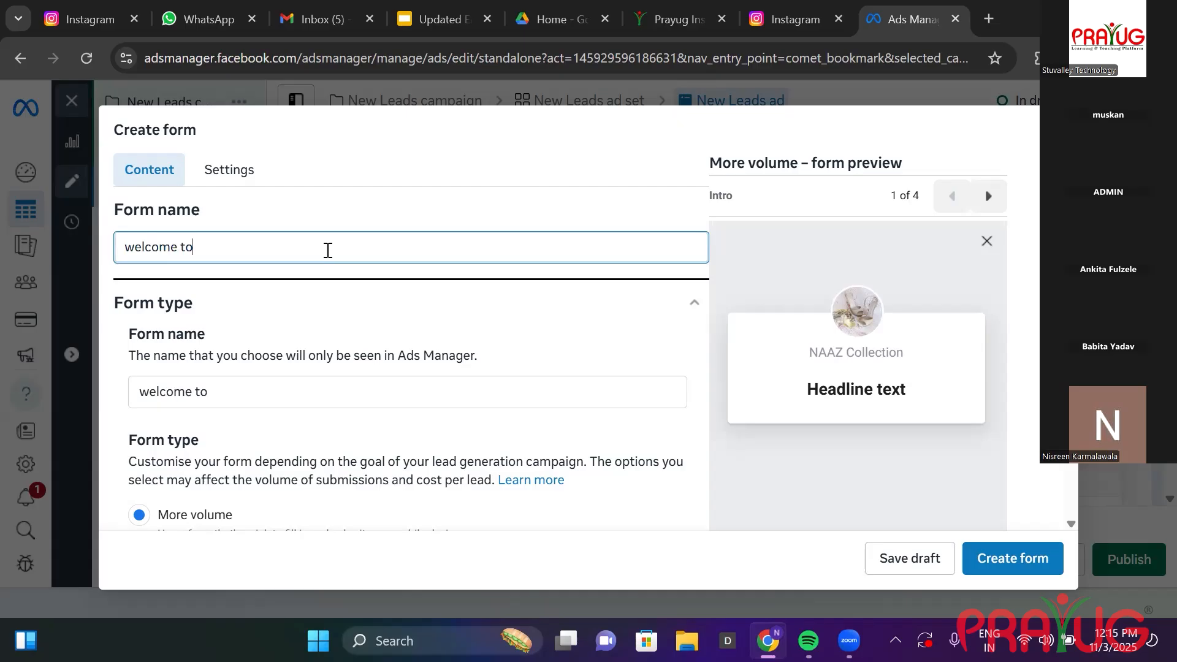
type(" t")
type("Naaz Collection")
left_click(576, 416)
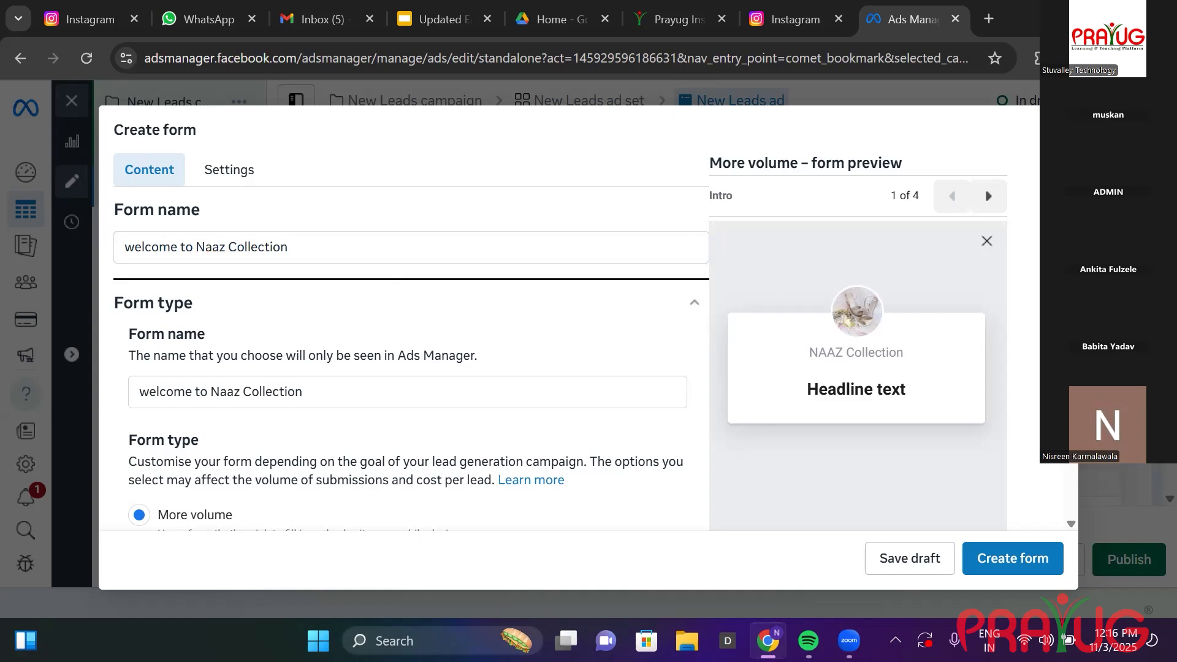
Correct the last letter of the form name, keeping the More volume form type.
scroll(588, 343, "down", 3)
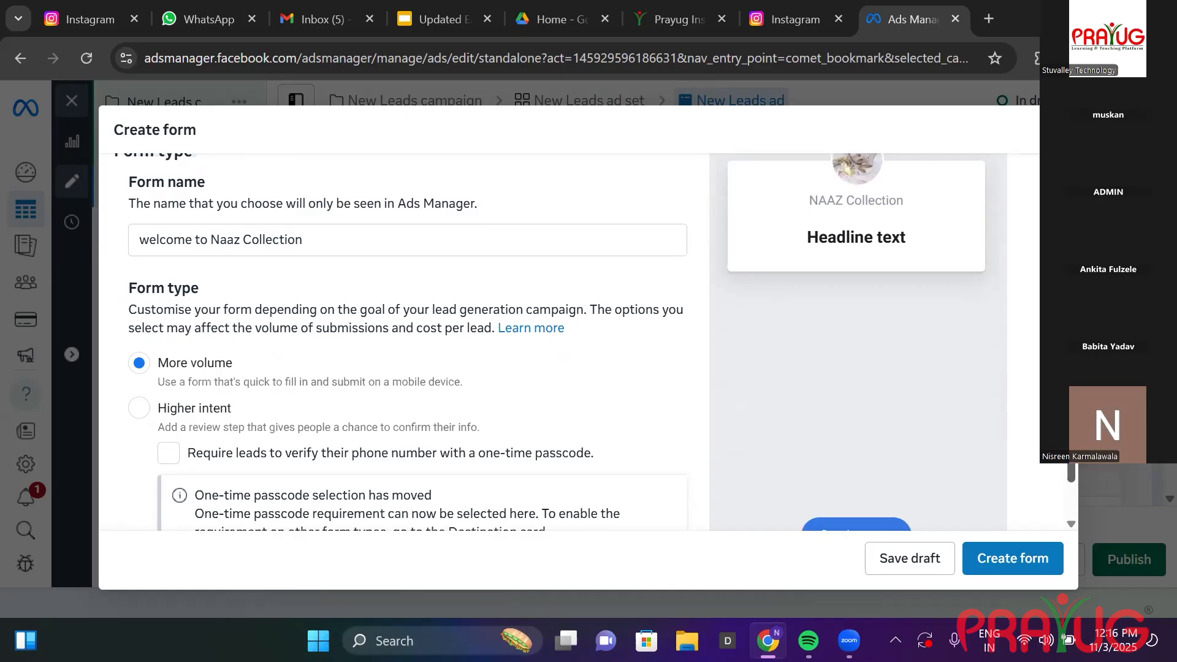
scroll(500, 223, "up", 1)
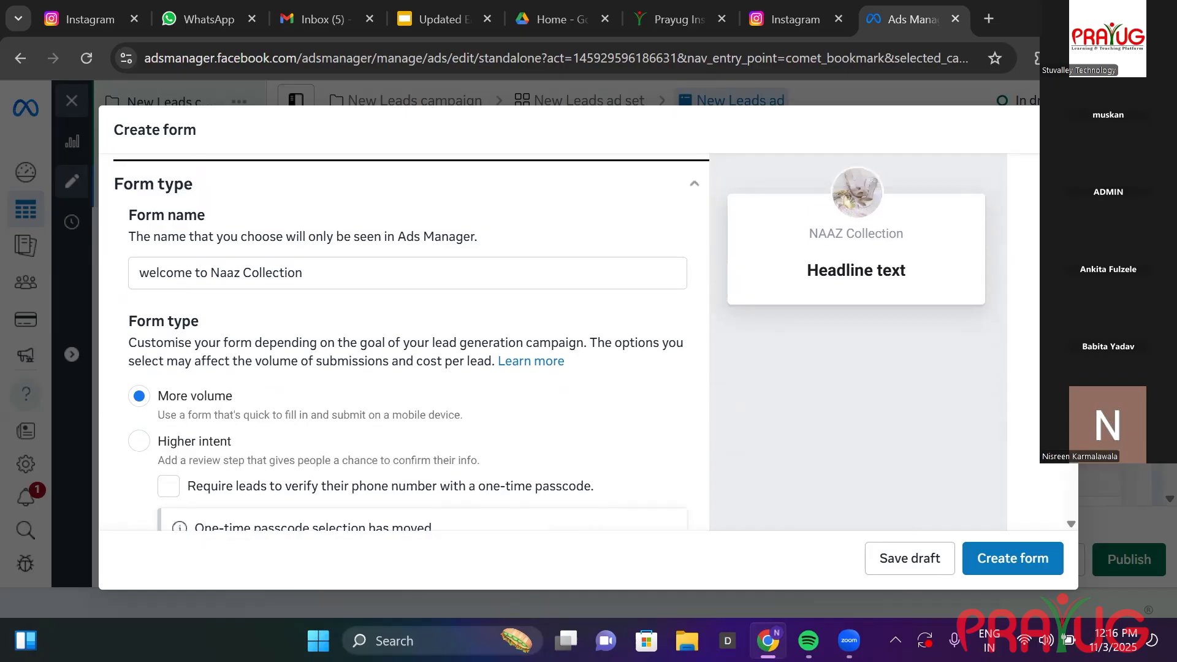
left_click(427, 274)
key("BackSpace")
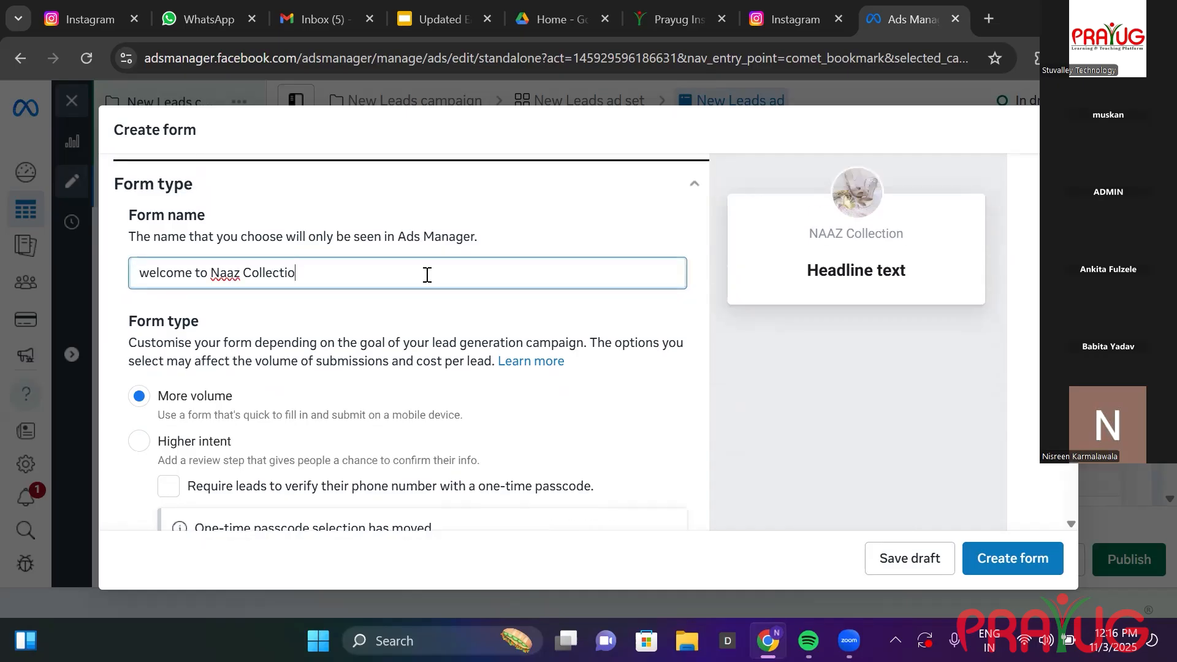
type("n")
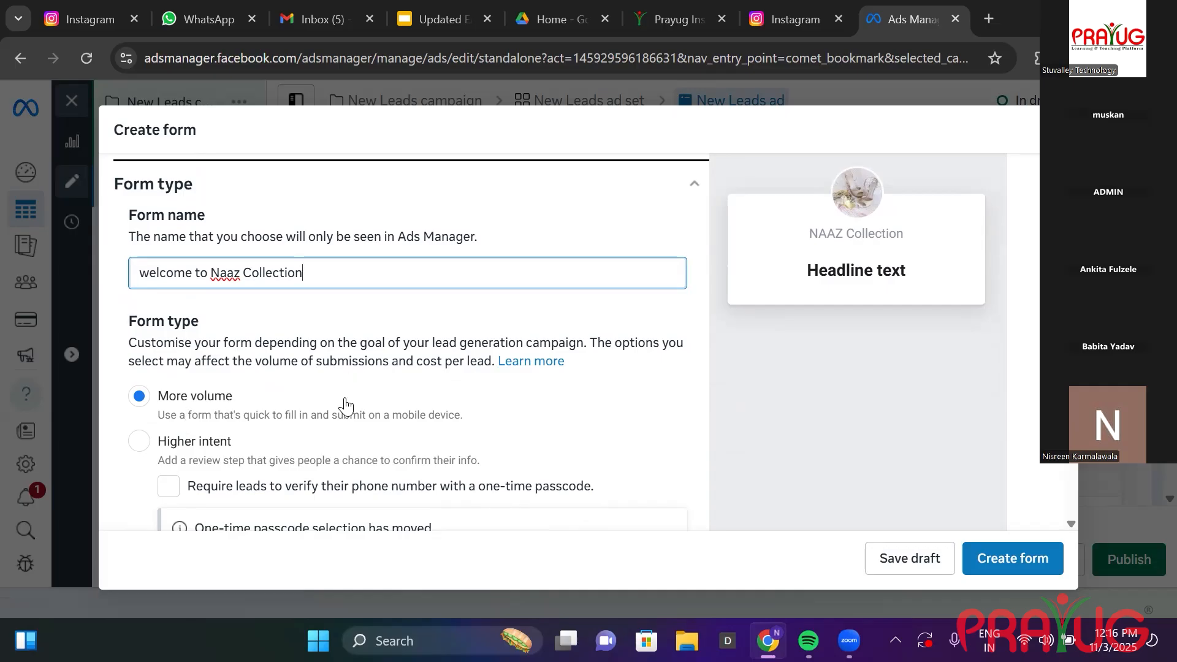
scroll(858, 368, "down", 1)
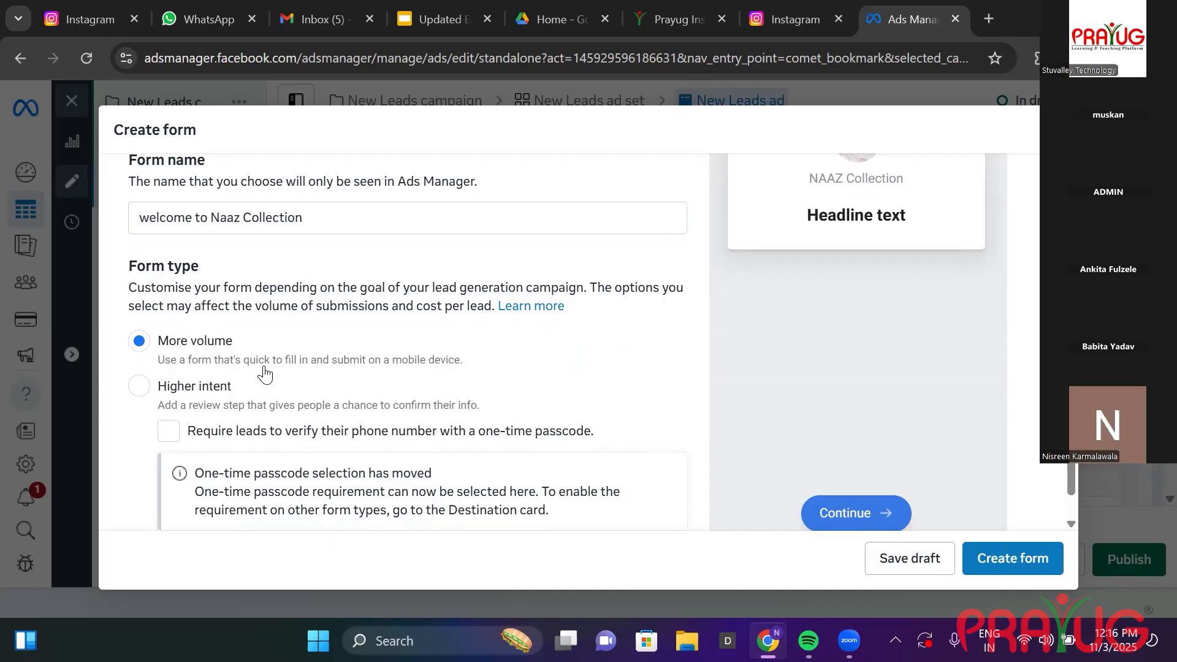
left_click(1071, 515)
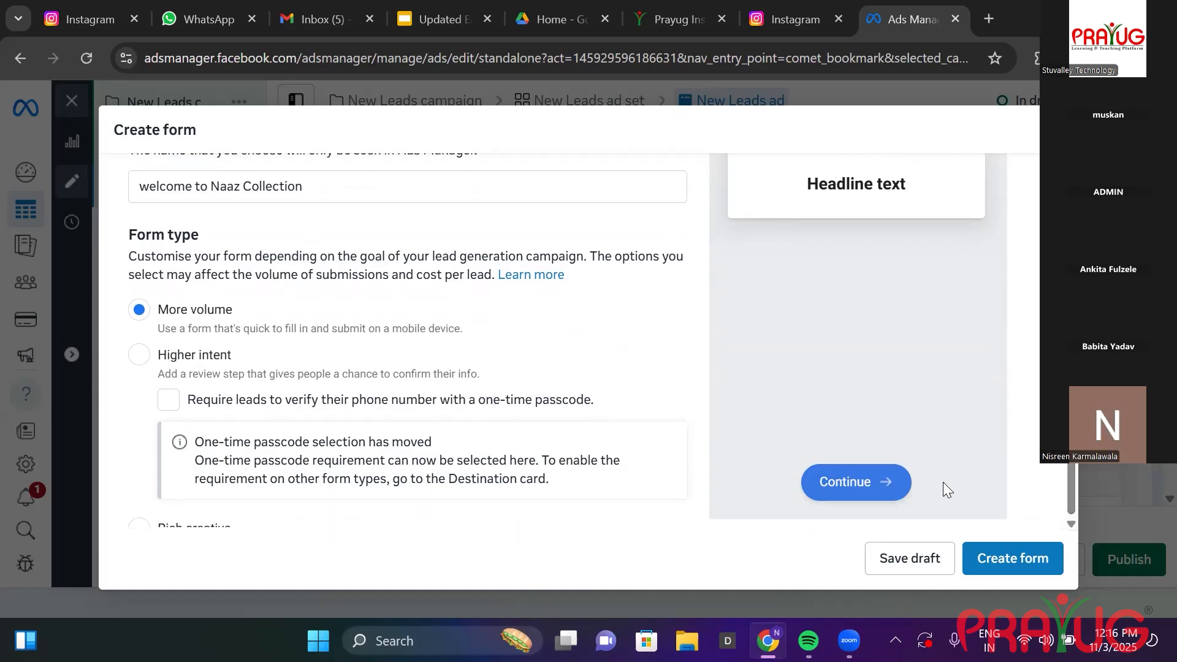
Reveal the missing-field errors, tidy the form name, and enter headline 'welcome to Naaz collection'.
left_click(993, 560)
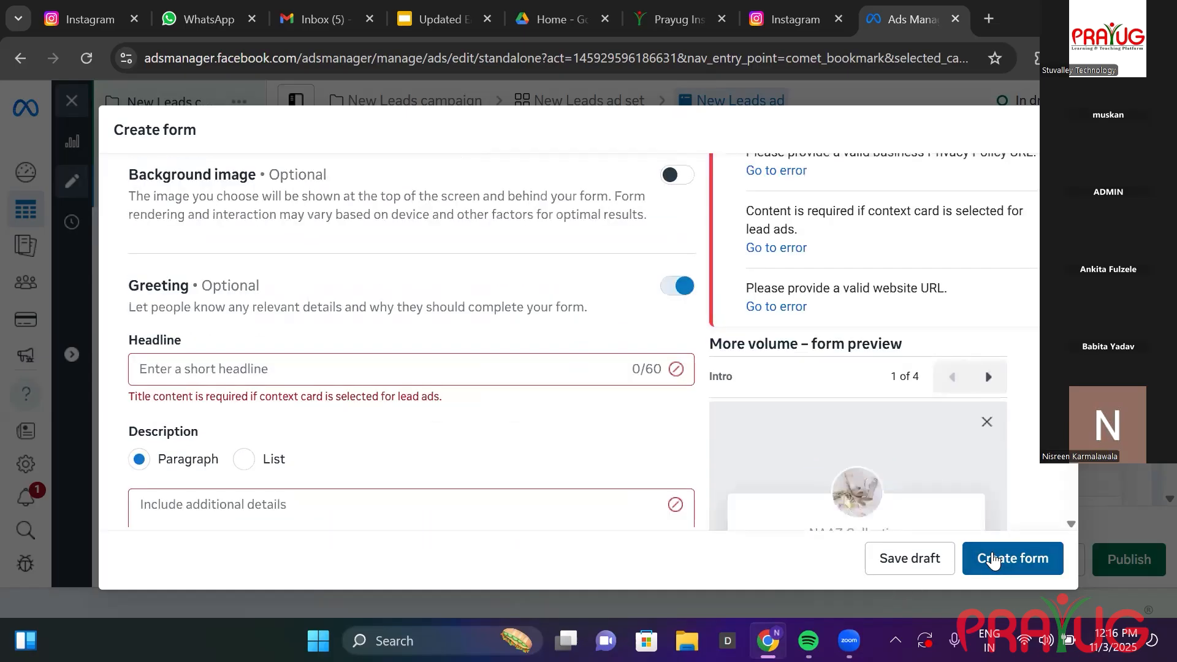
scroll(608, 298, "up", 4)
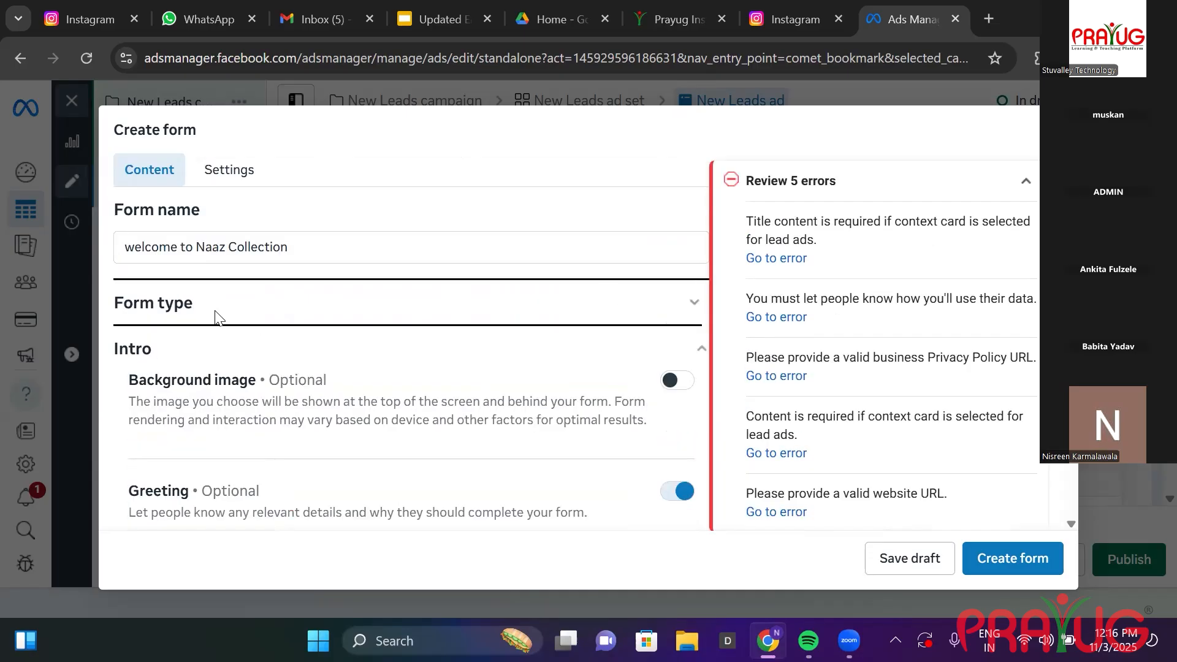
left_click(215, 318)
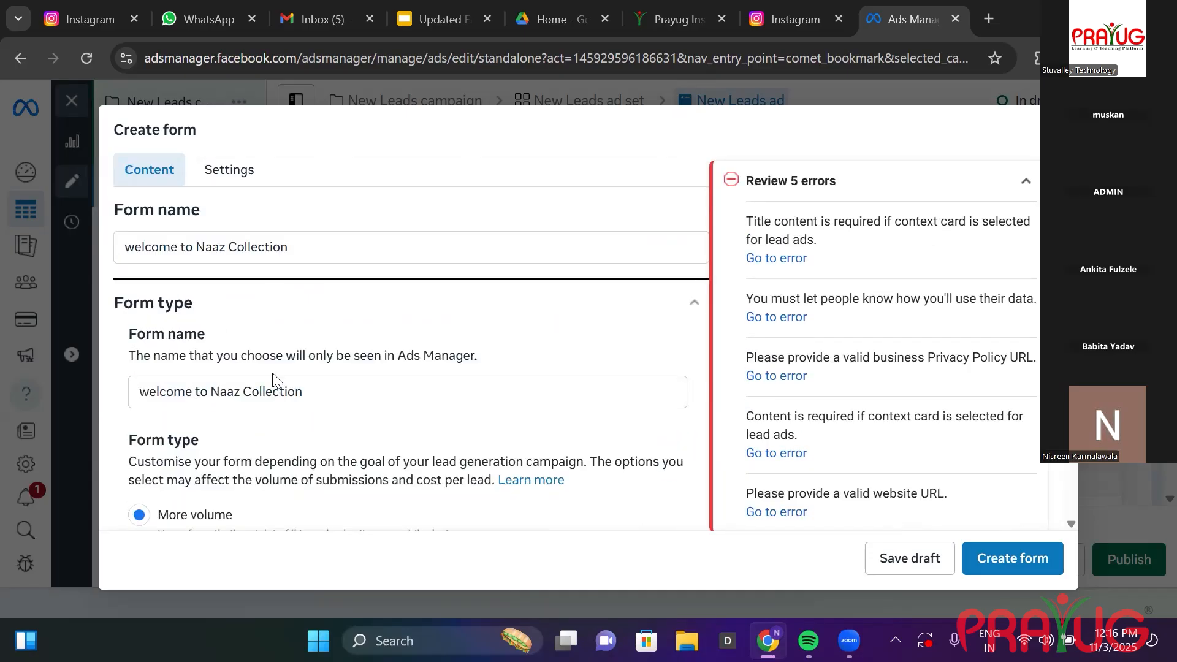
left_click(340, 394)
key("BackSpace")
left_click(800, 257)
left_click(286, 265)
type("w")
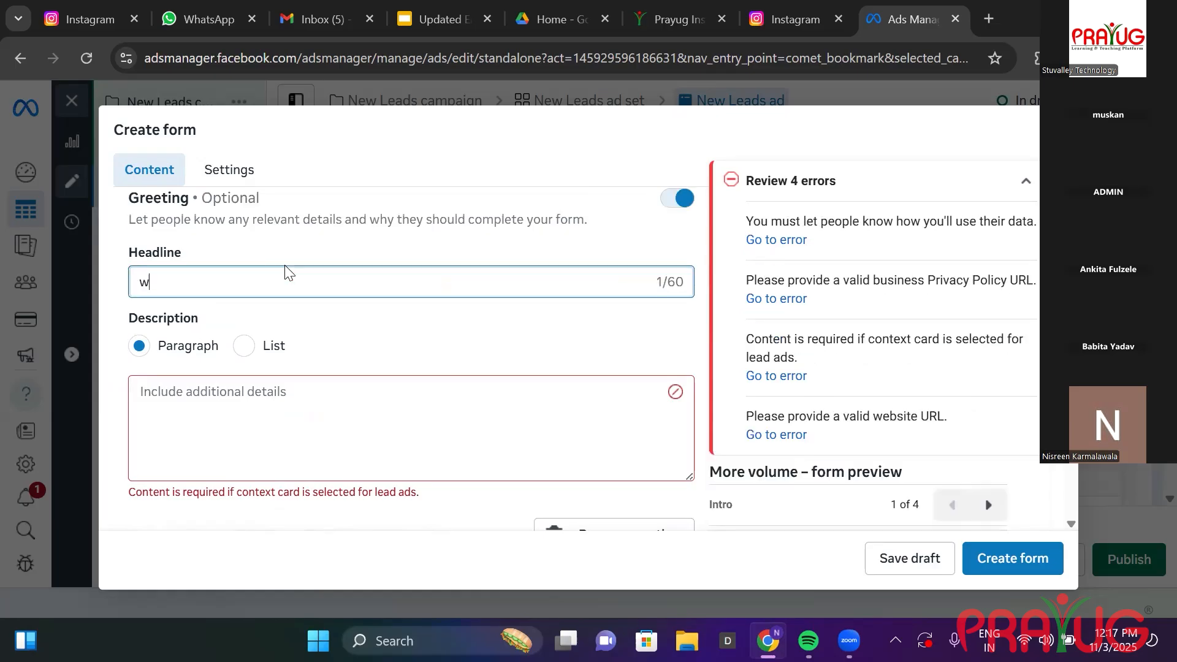
type("elcome to Naaz c")
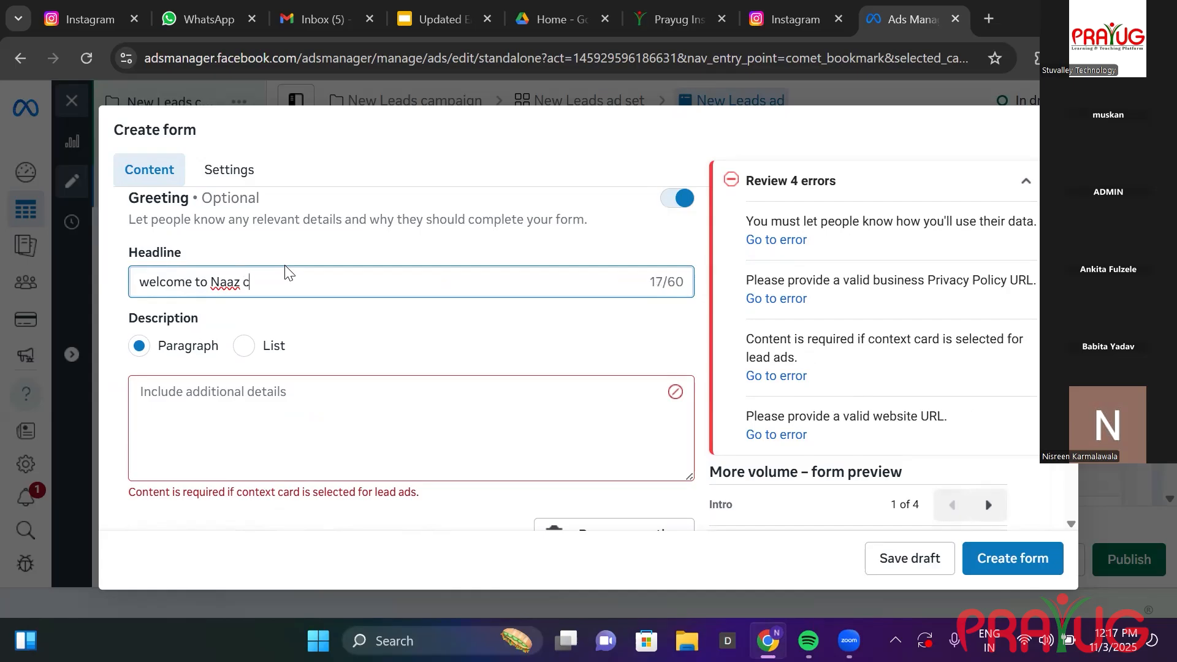
type("ollection")
Write the greeting description about fancy bags, purses, clutches and heavy discount on selected items.
left_click(311, 403)
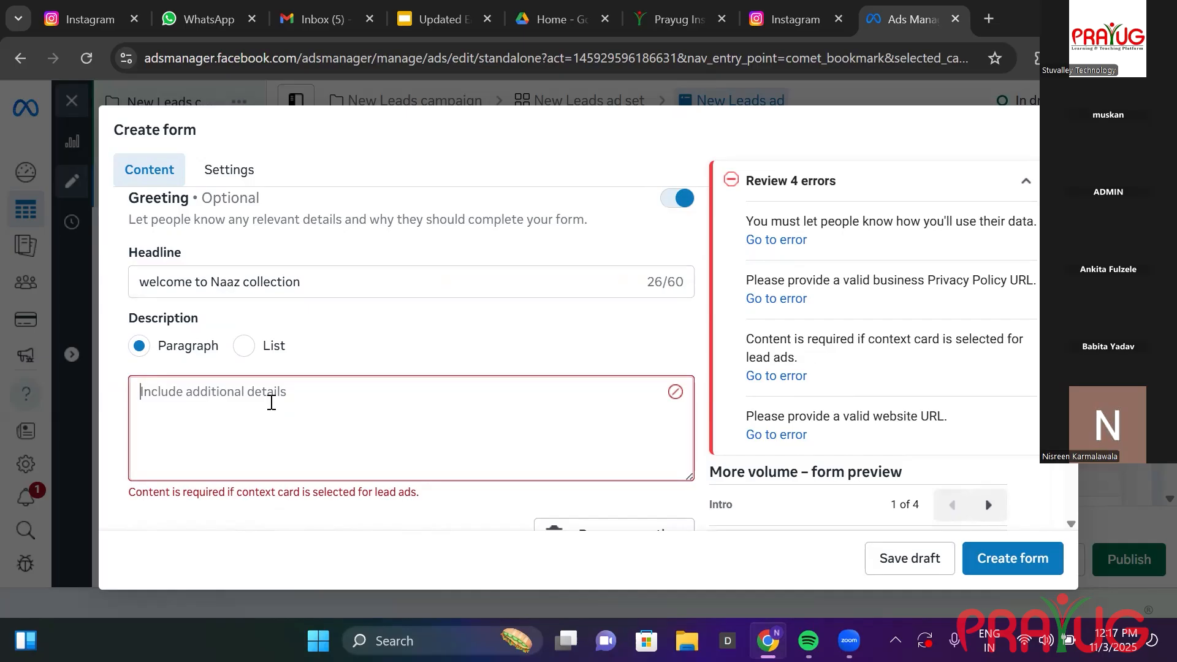
type("we deal into")
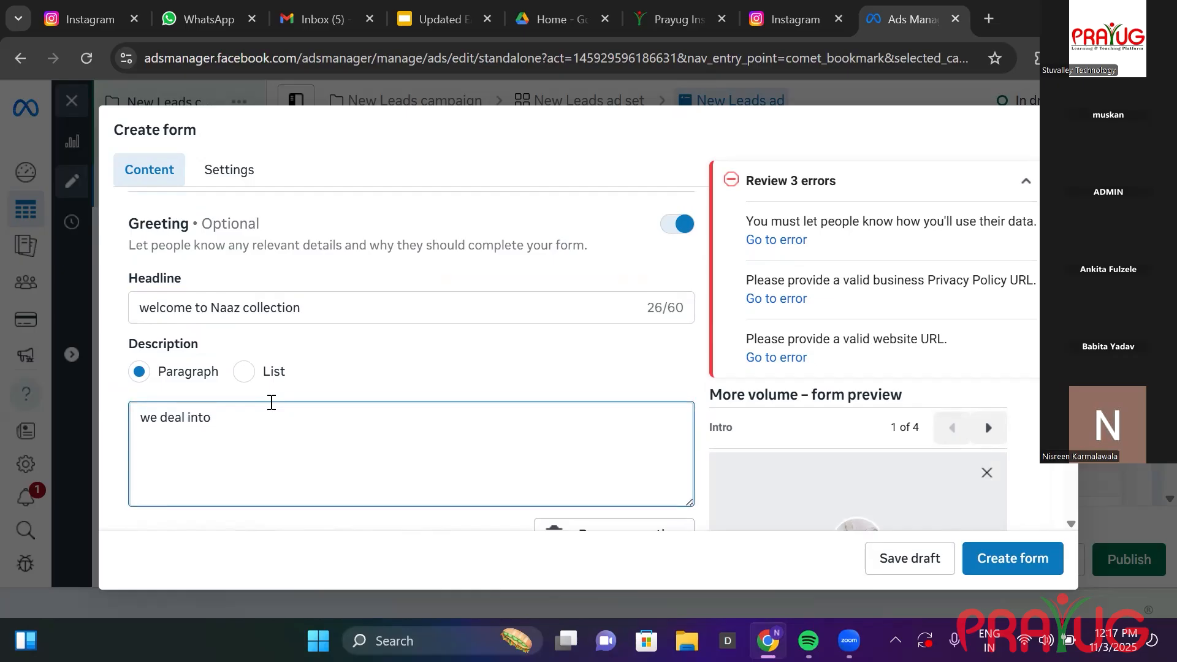
type(" fancy basg")
key("BackSpace")
key("BackSpace")
type("gs,Purses,clutches.Hav")
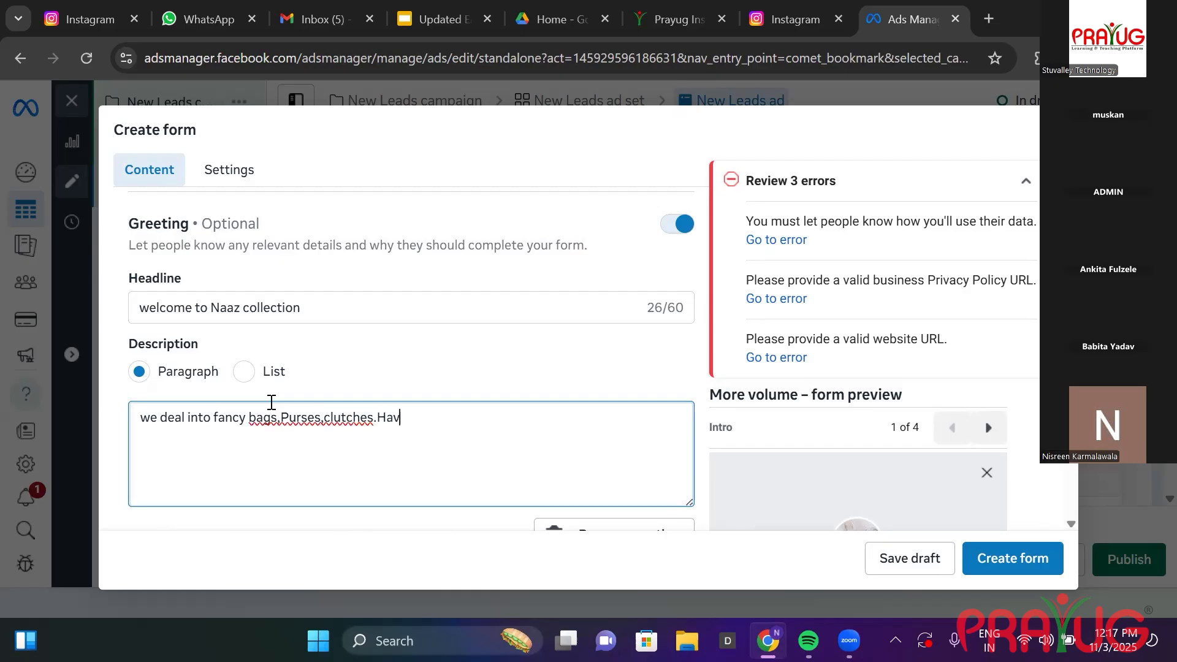
type("y dis ount")
key("BackSpace")
key("BackSpace")
key("BackSpace")
key("BackSpace")
key("BackSpace")
key("BackSpace")
key("BackSpace")
key("BackSpace")
key("BackSpace")
key("BackSpace")
key("BackSpace")
key("BackSpace")
type("eavy discount a")
key("BackSpace")
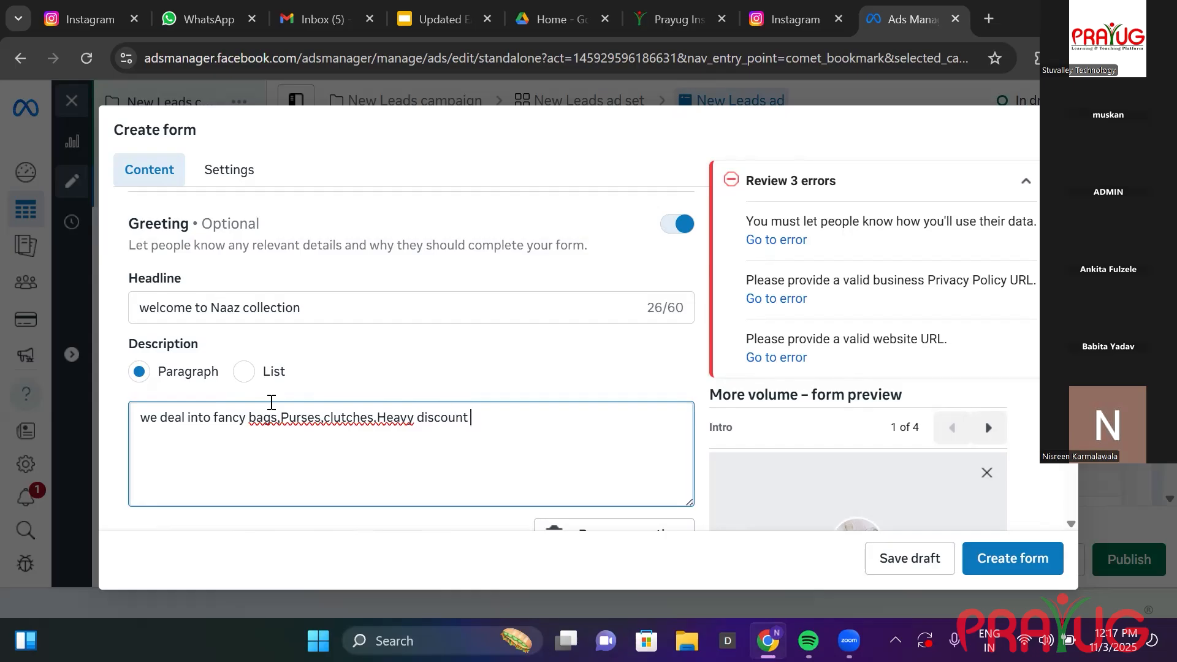
type("on selected items.")
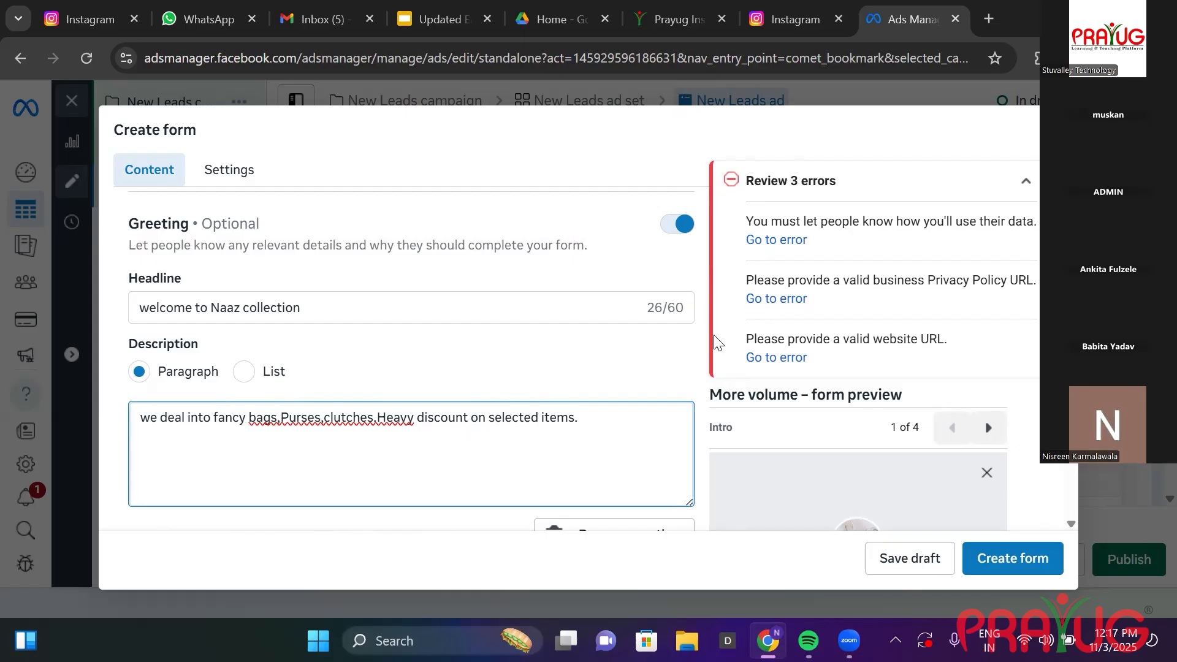
scroll(717, 342, "down", 1)
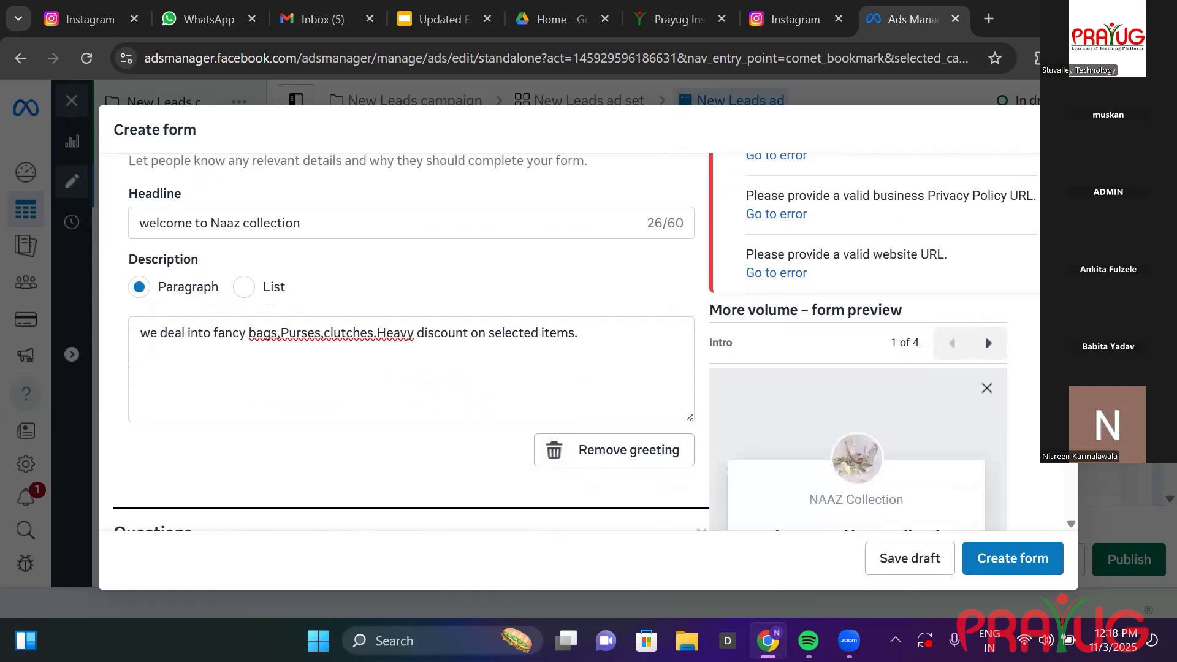
Enter 'To avail discount plz share ur details' as the prefill questions description.
scroll(576, 342, "down", 2)
scroll(769, 268, "up", 3)
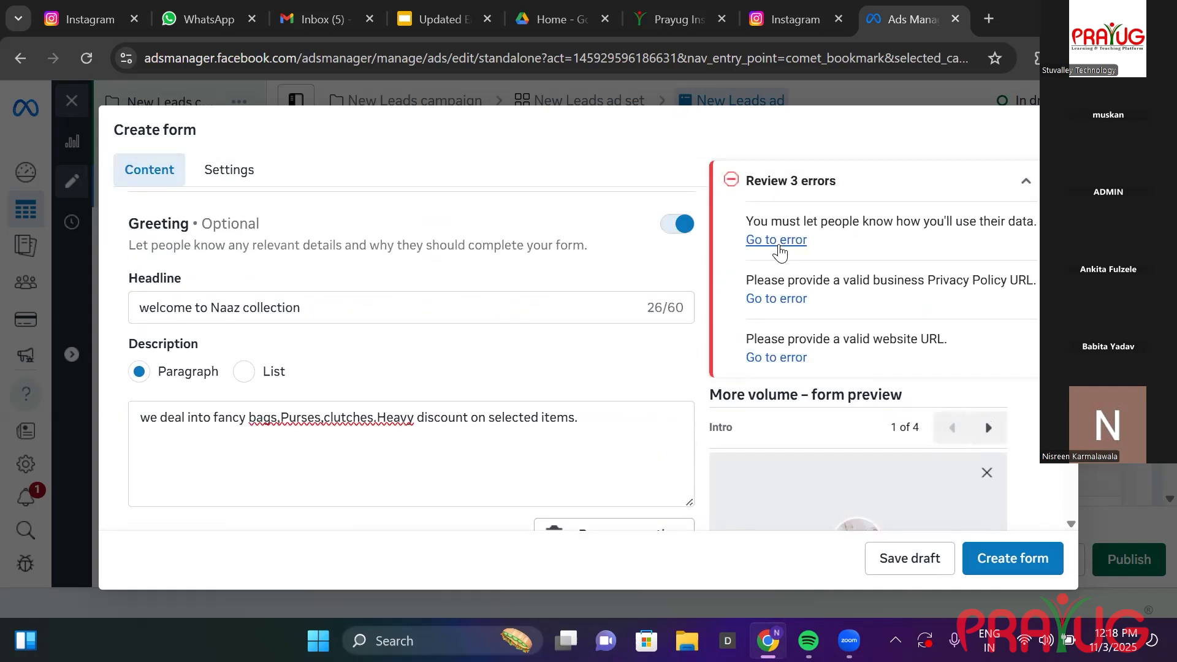
left_click(776, 240)
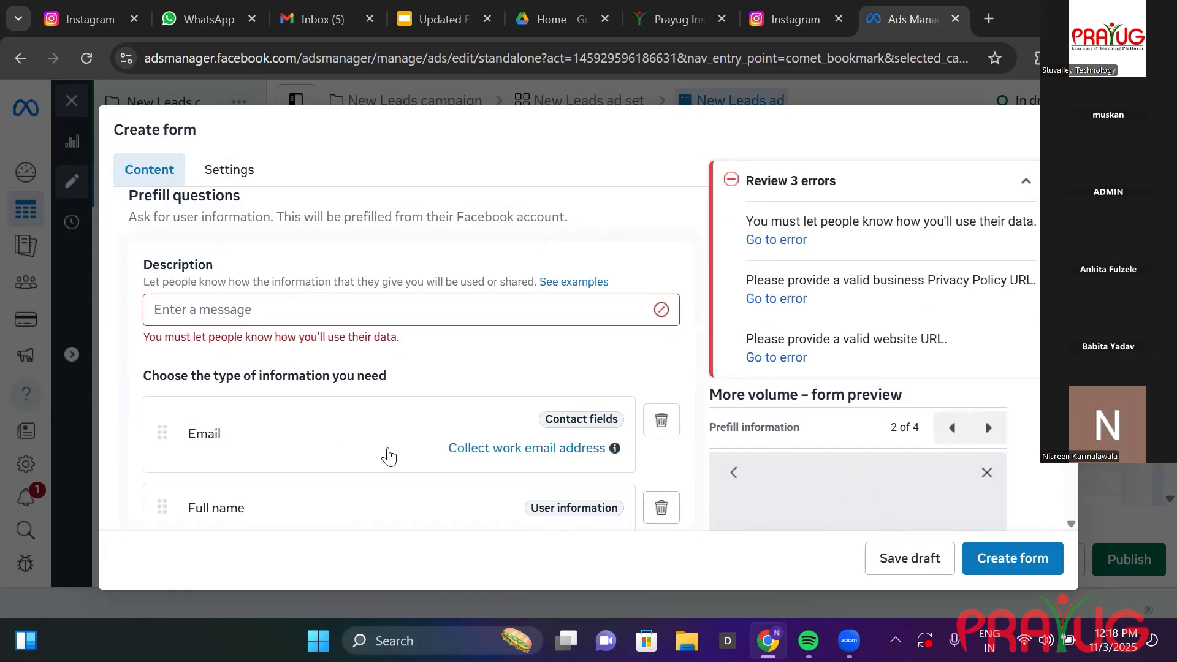
left_click(230, 314)
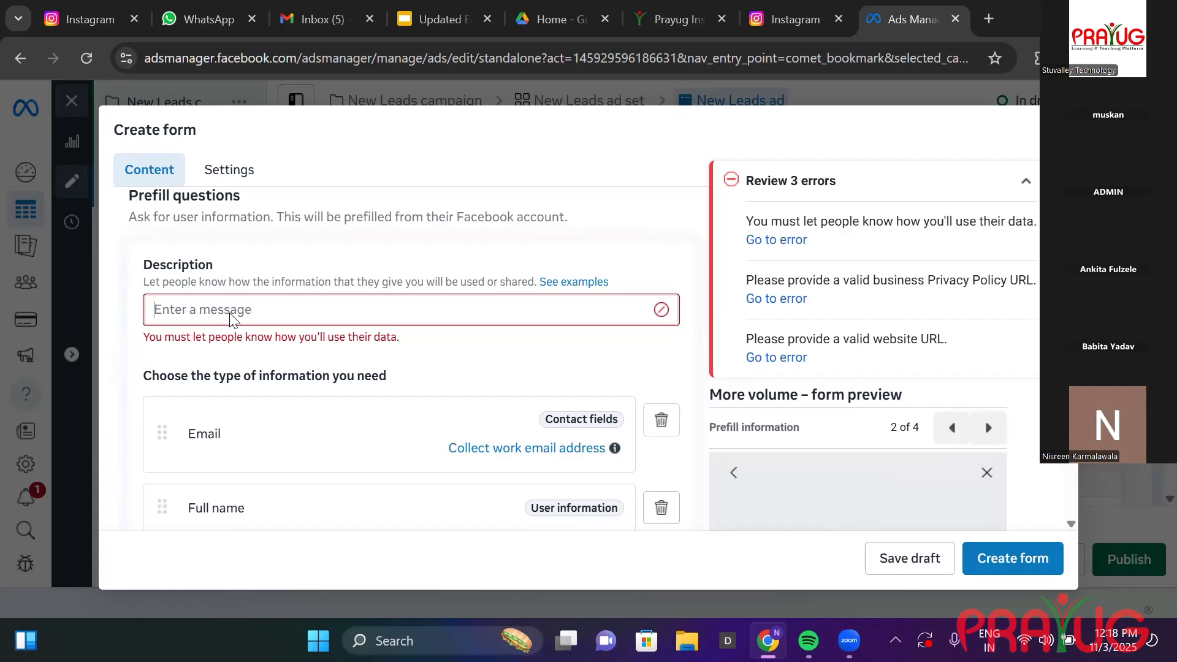
type("a")
key("BackSpace")
type("To")
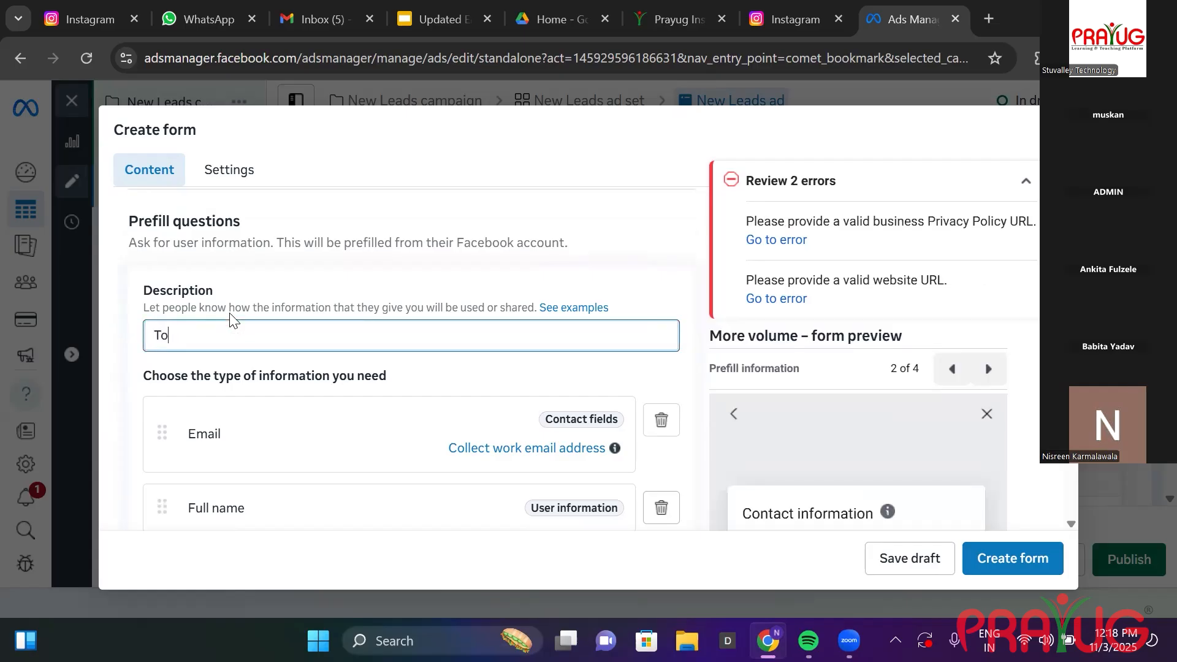
type(" avail discount plz share ur details")
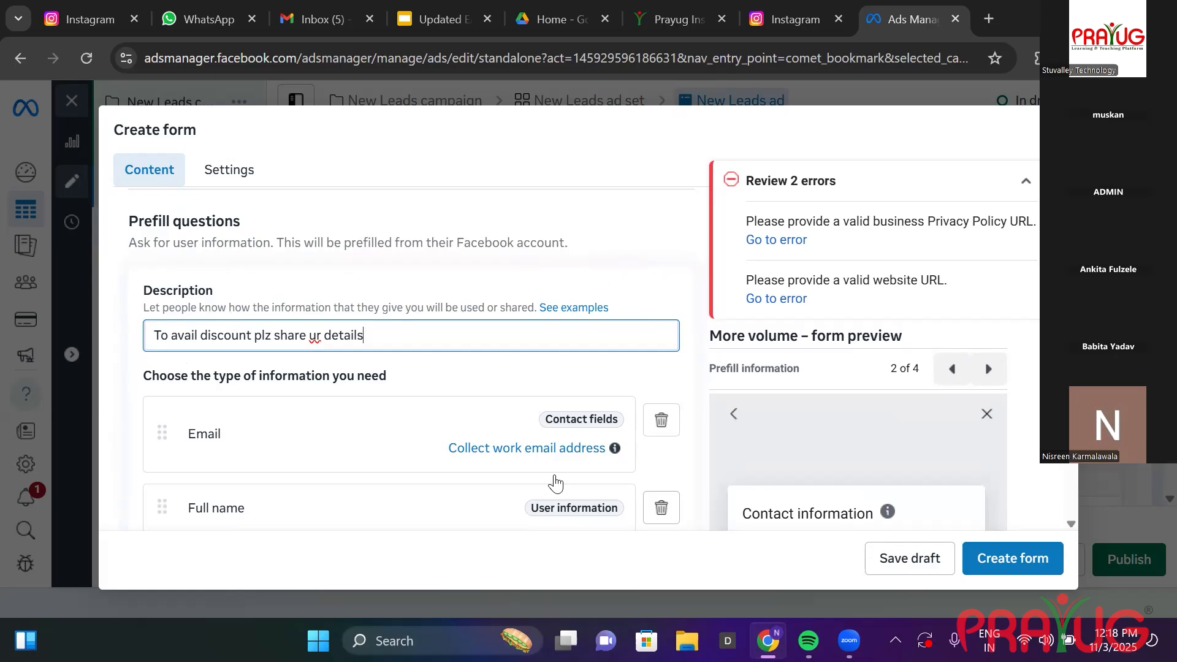
left_click_drag(1071, 319, 1071, 340)
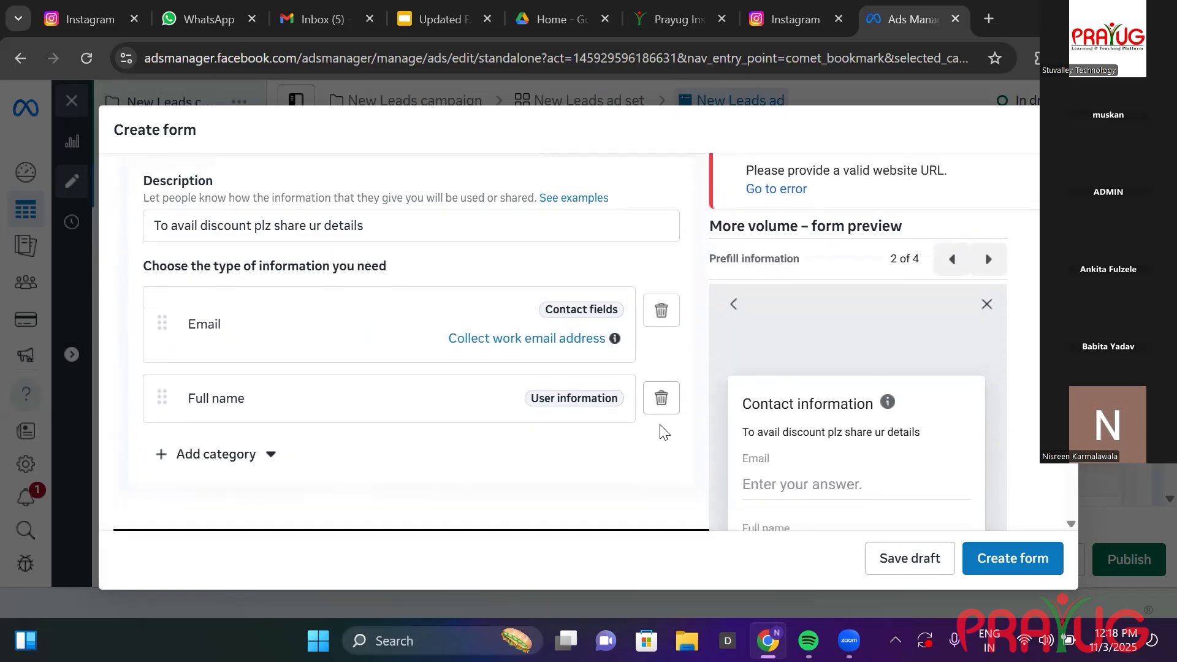
Open the Add category list and view the Contact fields and User information options.
left_click(265, 458)
mouse_move(237, 270)
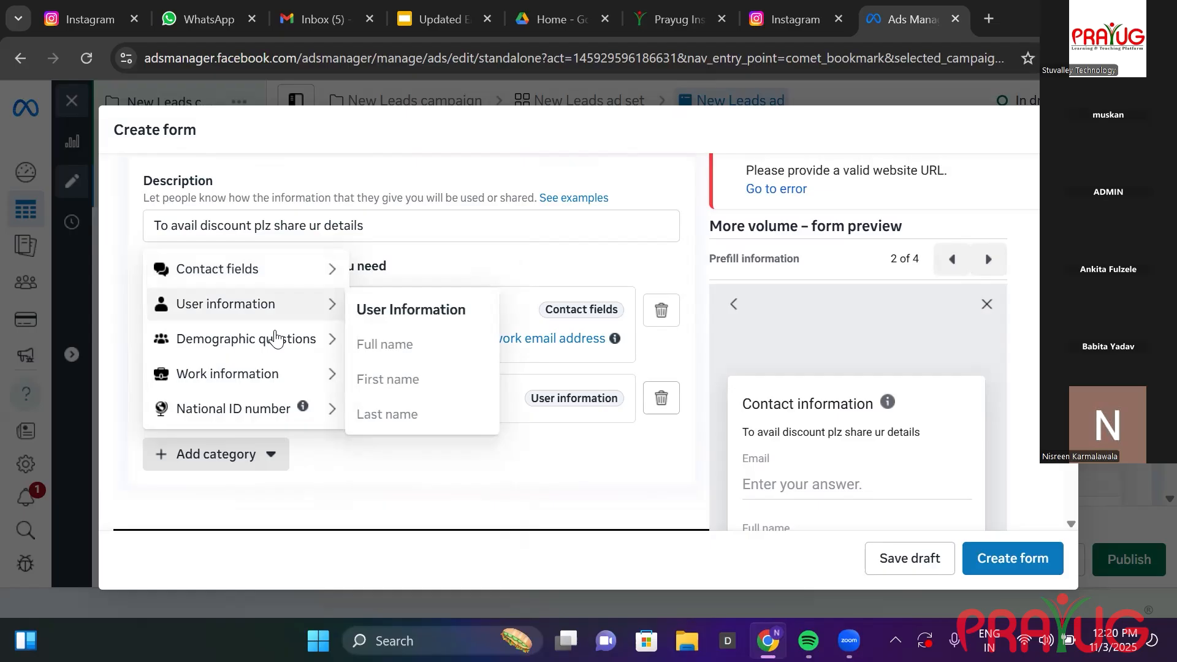
Browse the Demographic questions, Work information and National ID number categories, then close the list unchanged.
mouse_move(275, 338)
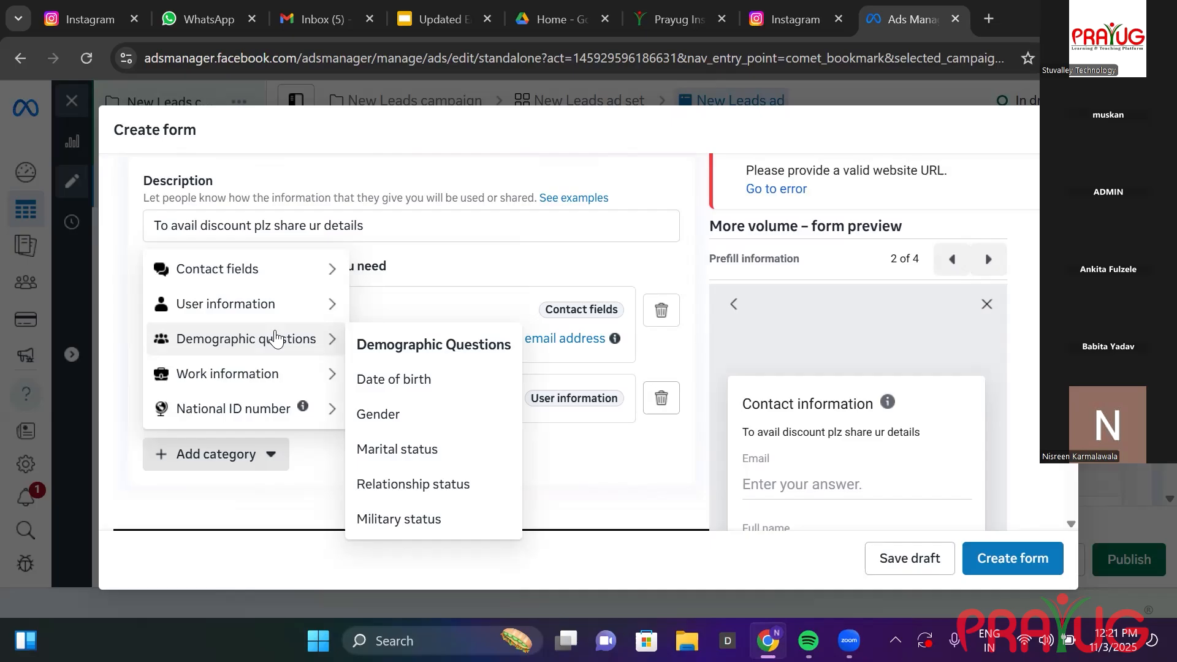
mouse_move(258, 383)
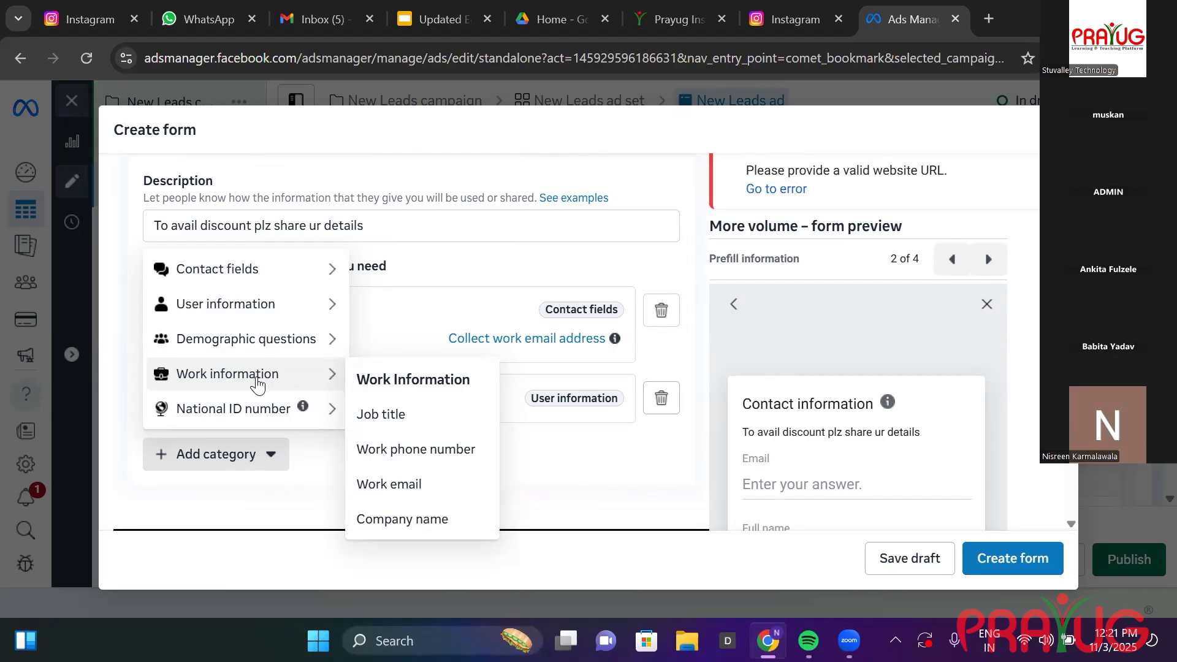
mouse_move(263, 407)
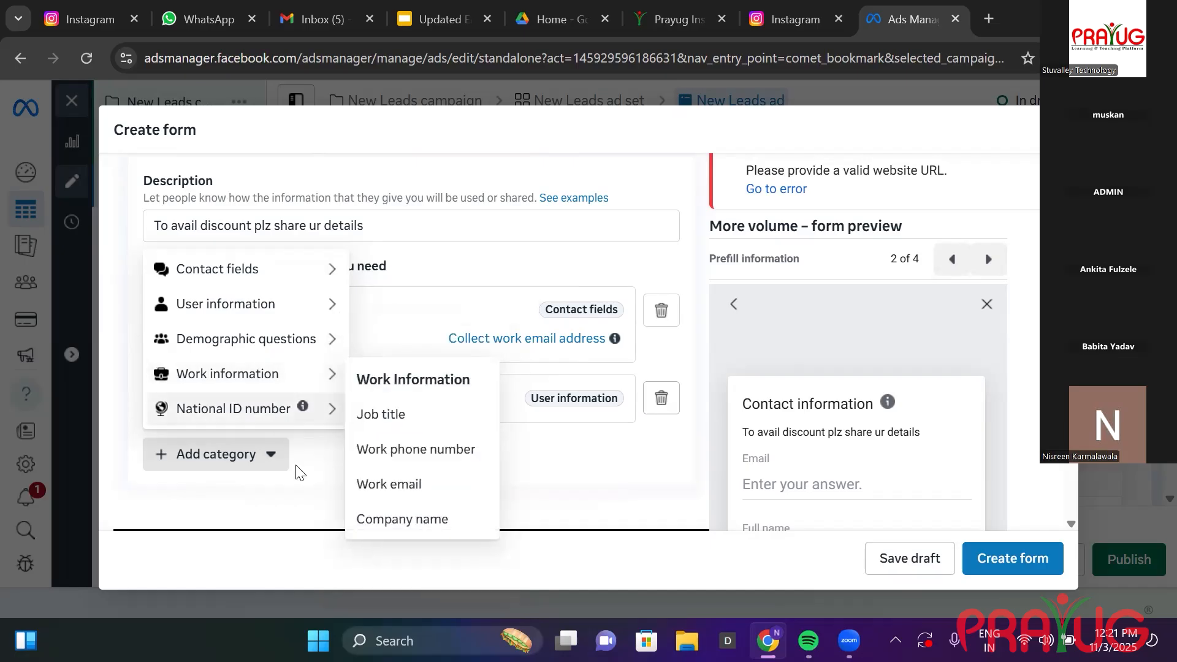
left_click(303, 485)
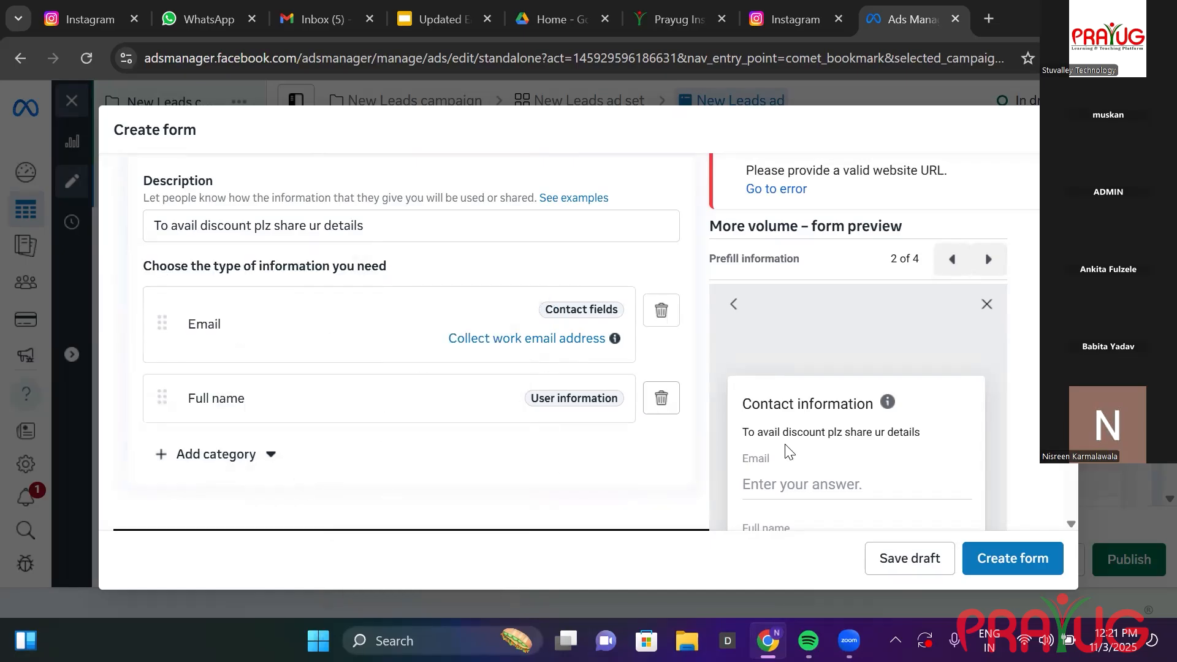
Expand the form's Privacy Policy section and add a custom disclaimer.
left_click(995, 559)
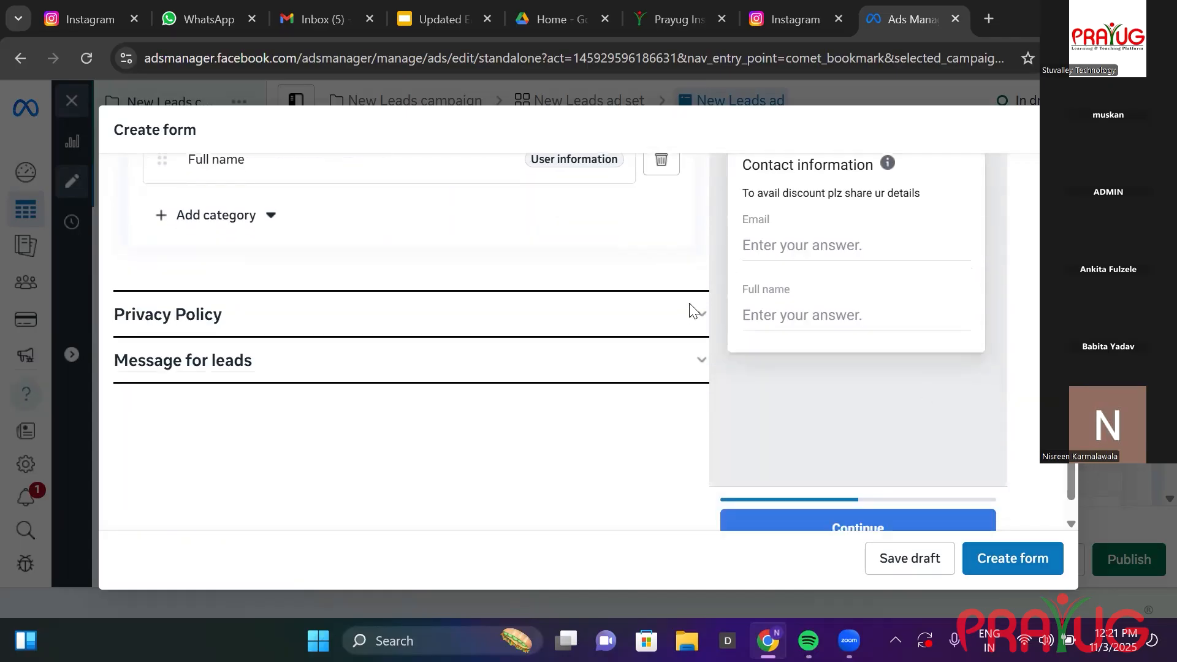
left_click(692, 310)
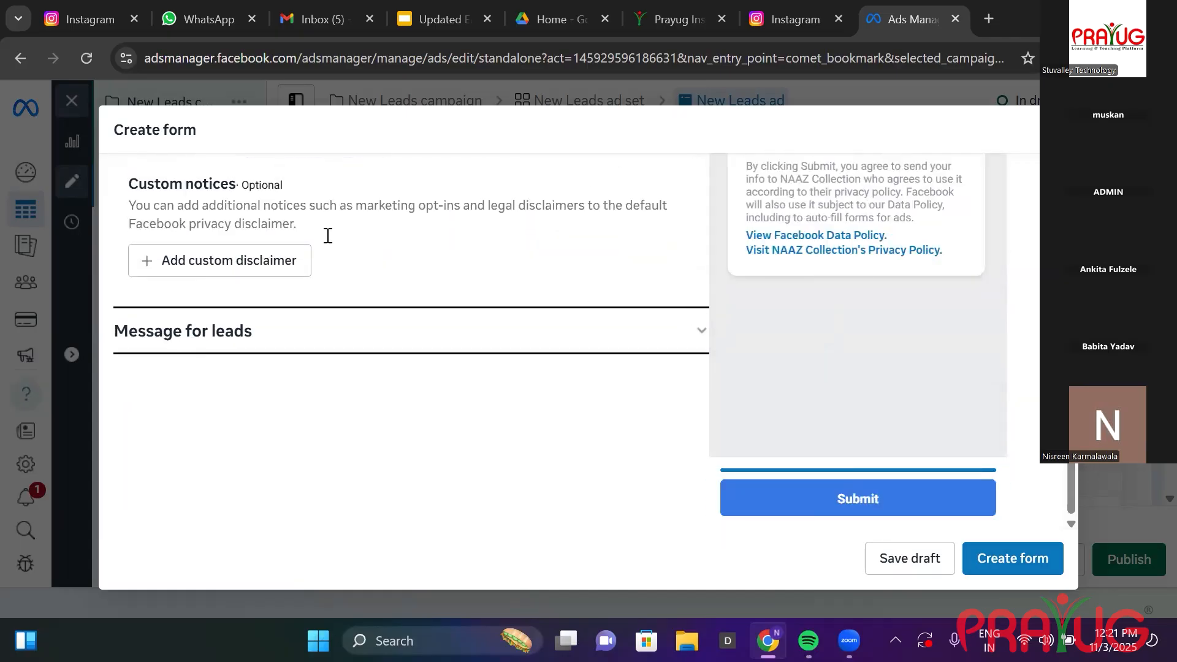
left_click_drag(1071, 441, 1071, 396)
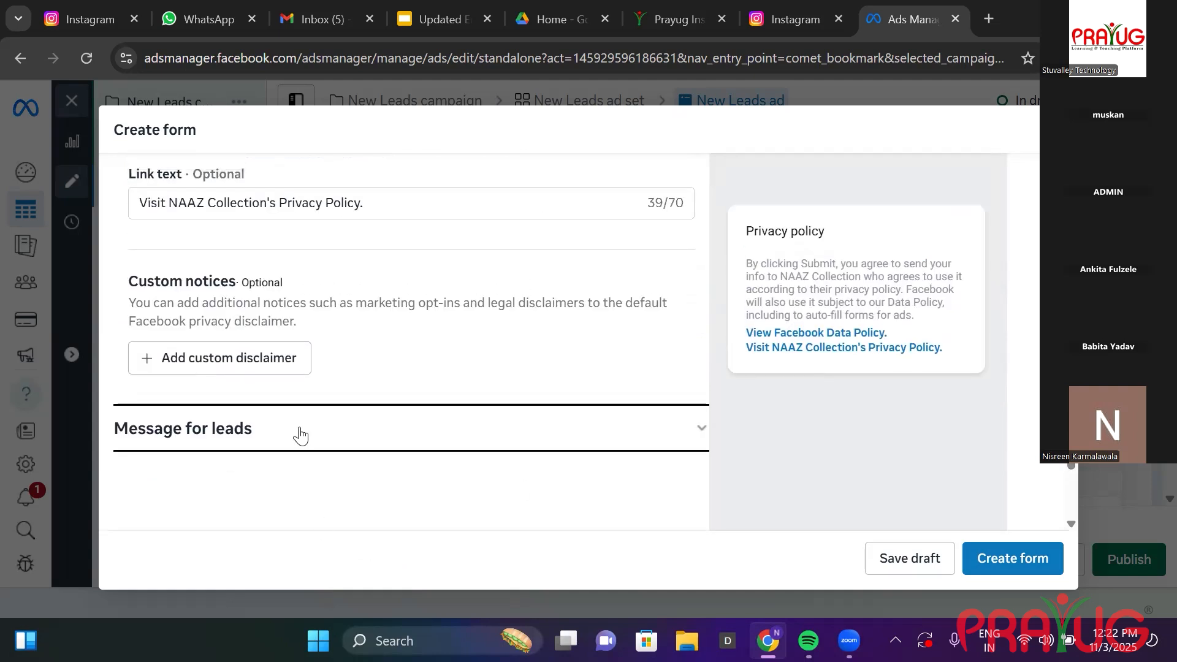
left_click(286, 361)
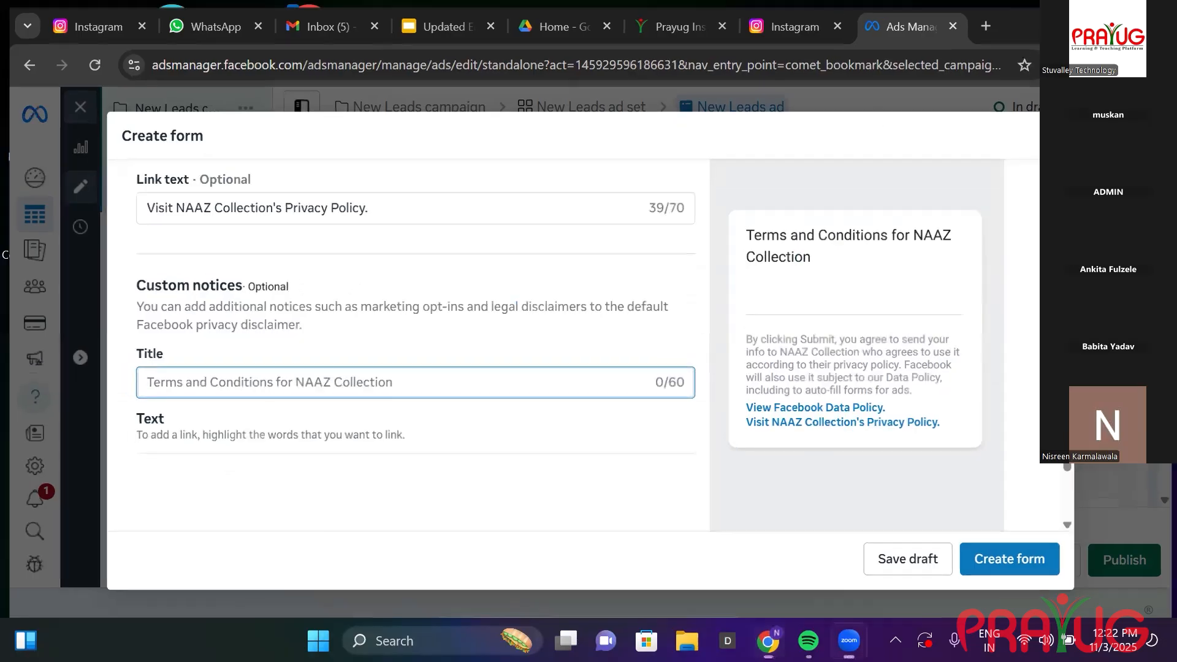
Open a new blank browser tab next to Ads Manager.
left_click(1071, 15)
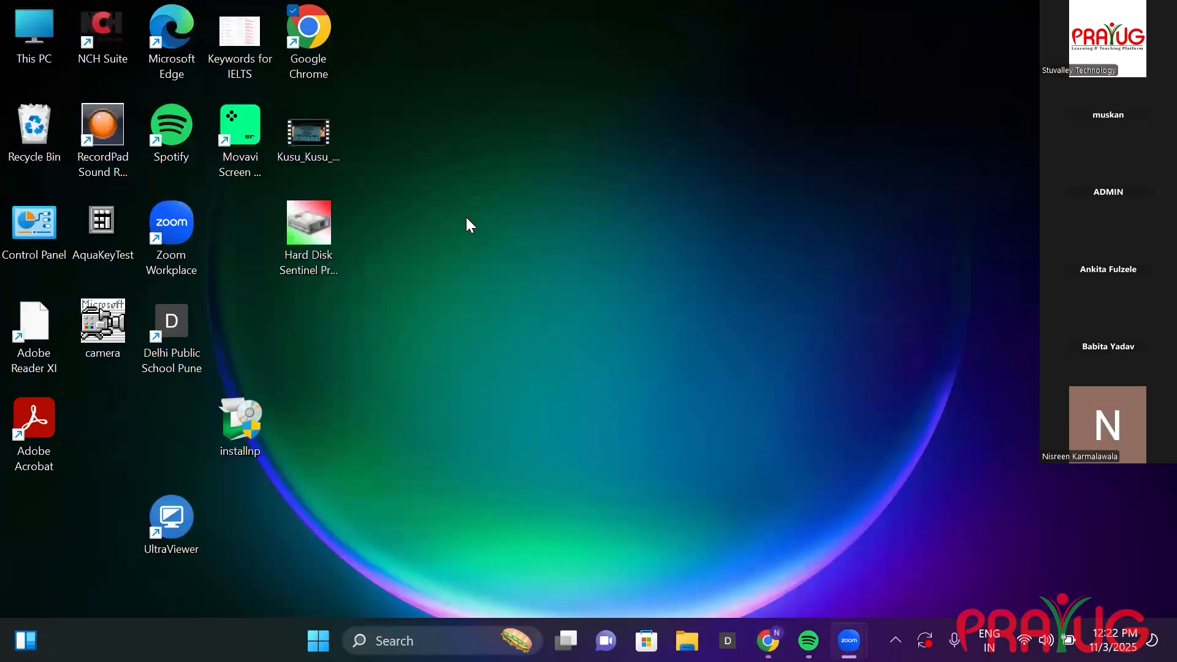
left_click(768, 640)
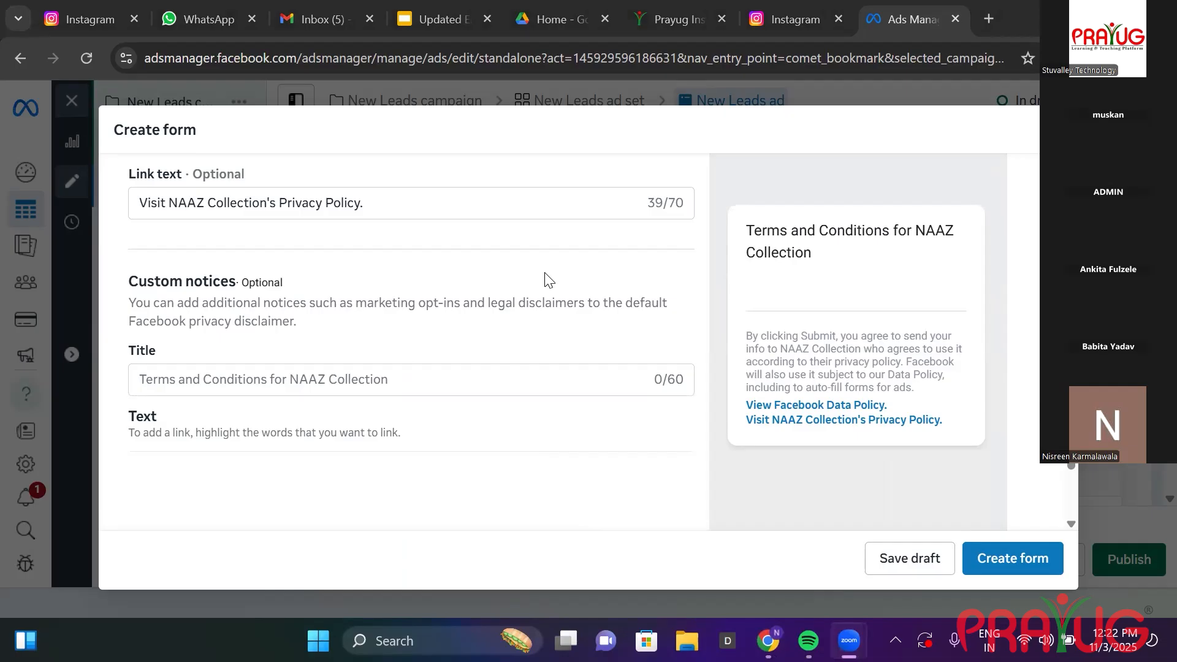
left_click(987, 18)
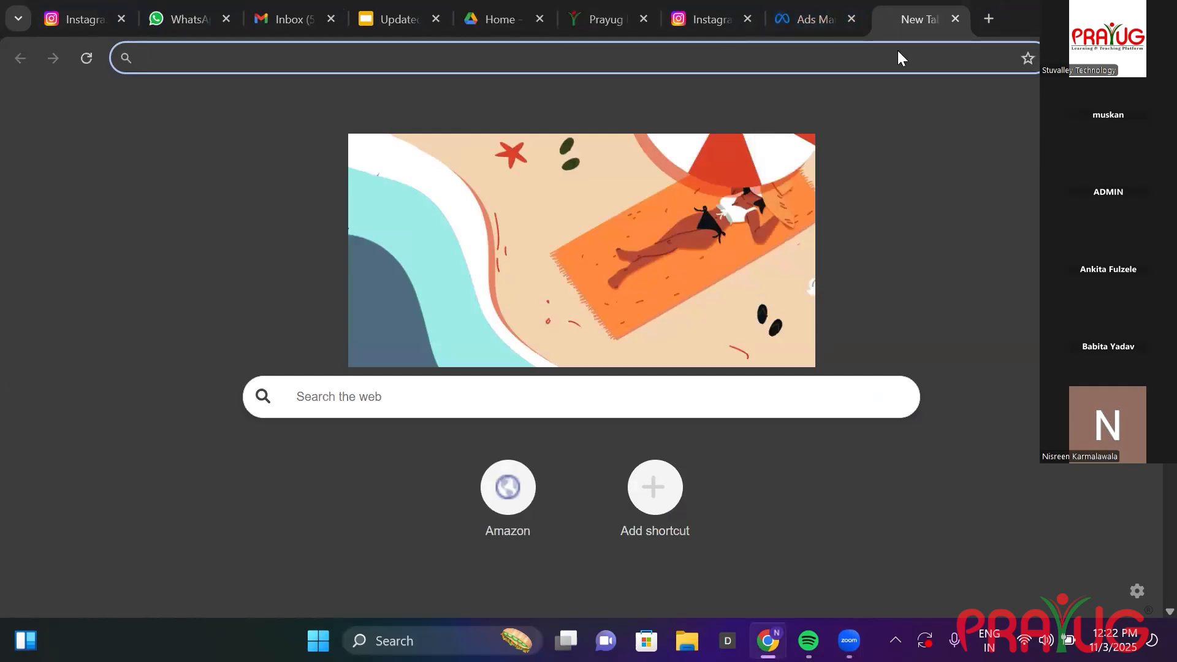
Search the web for 'stuvalley technology' from the new tab's address bar.
left_click(800, 22)
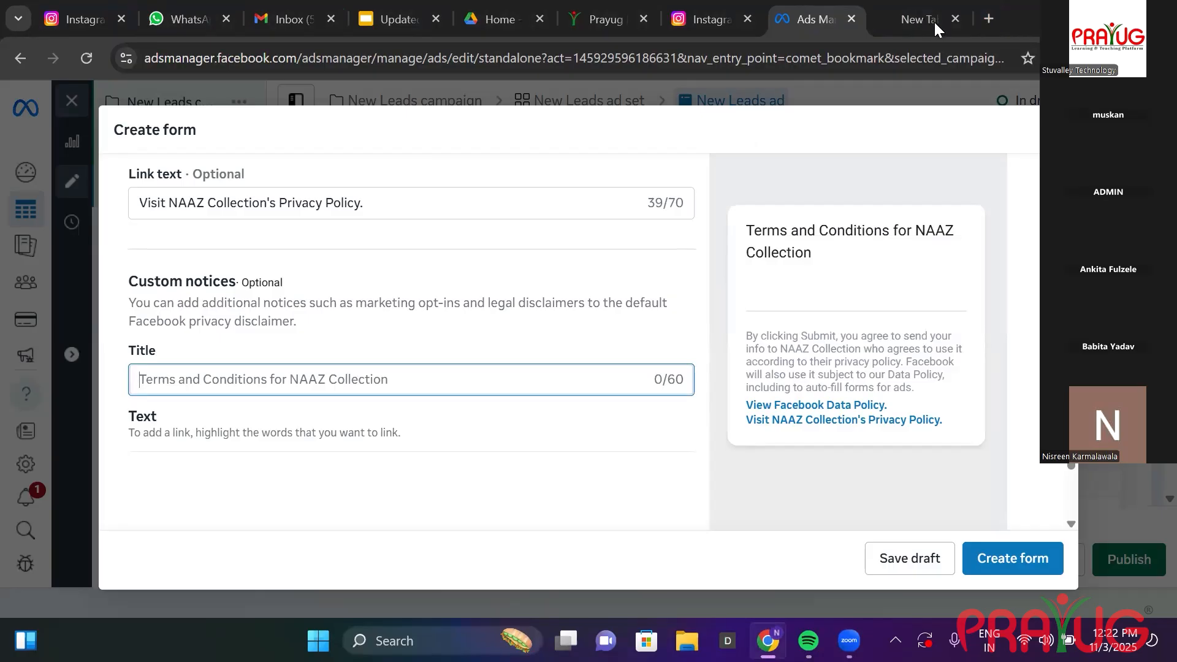
left_click(915, 20)
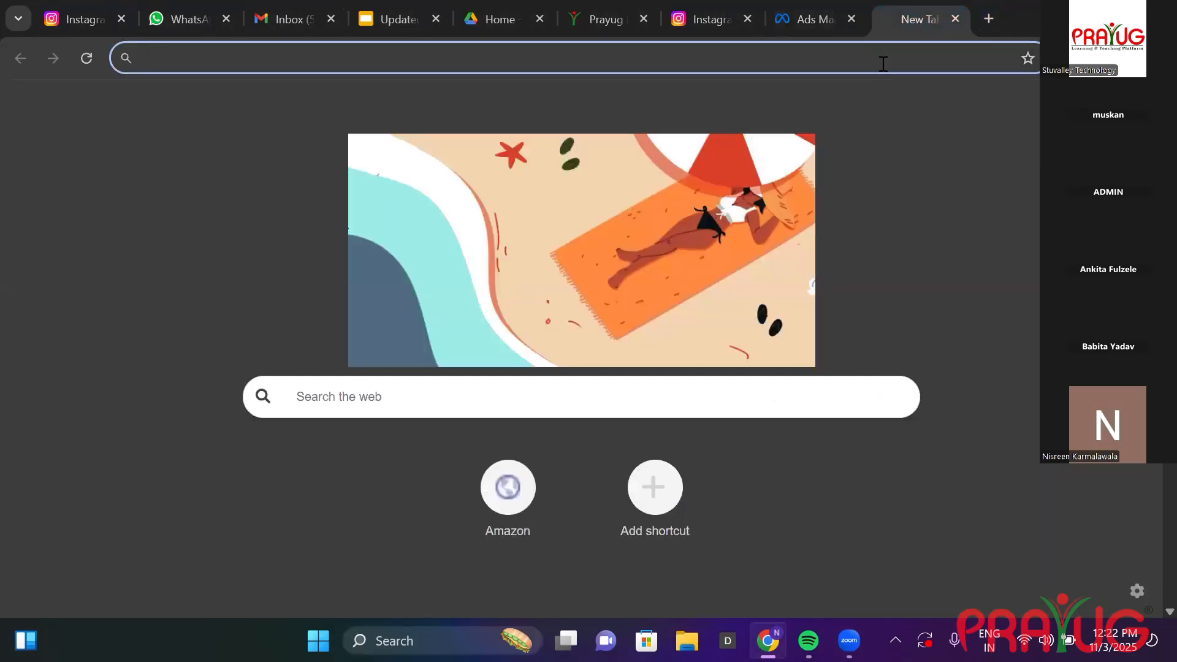
type("stuvalleu")
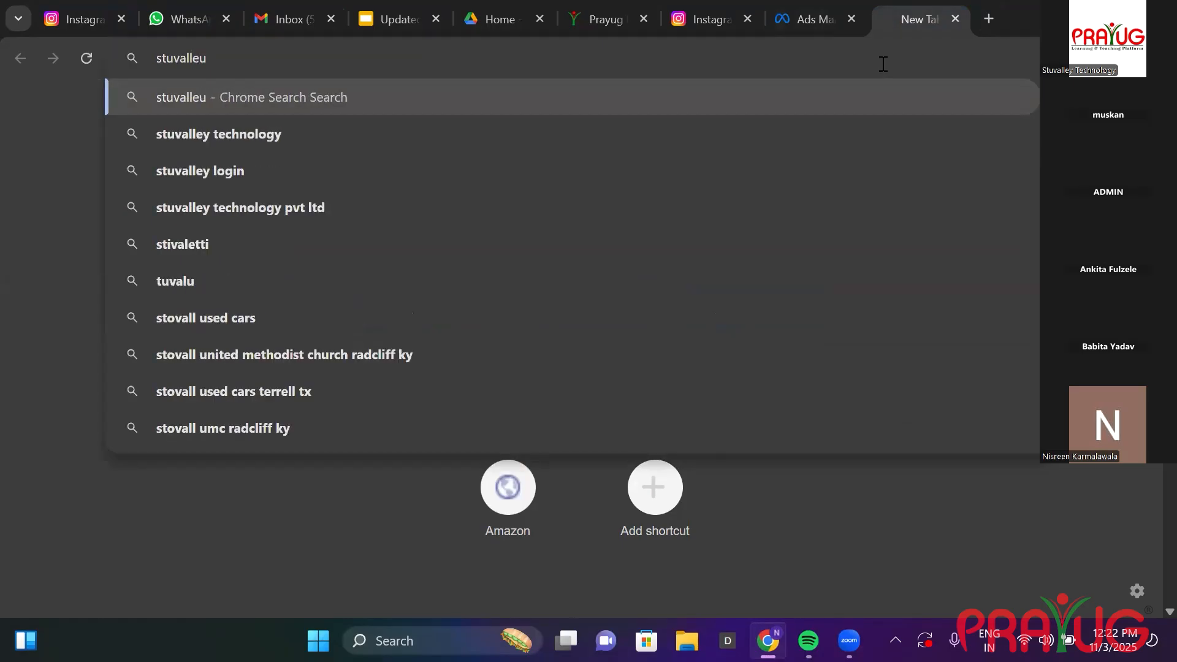
key("BackSpace")
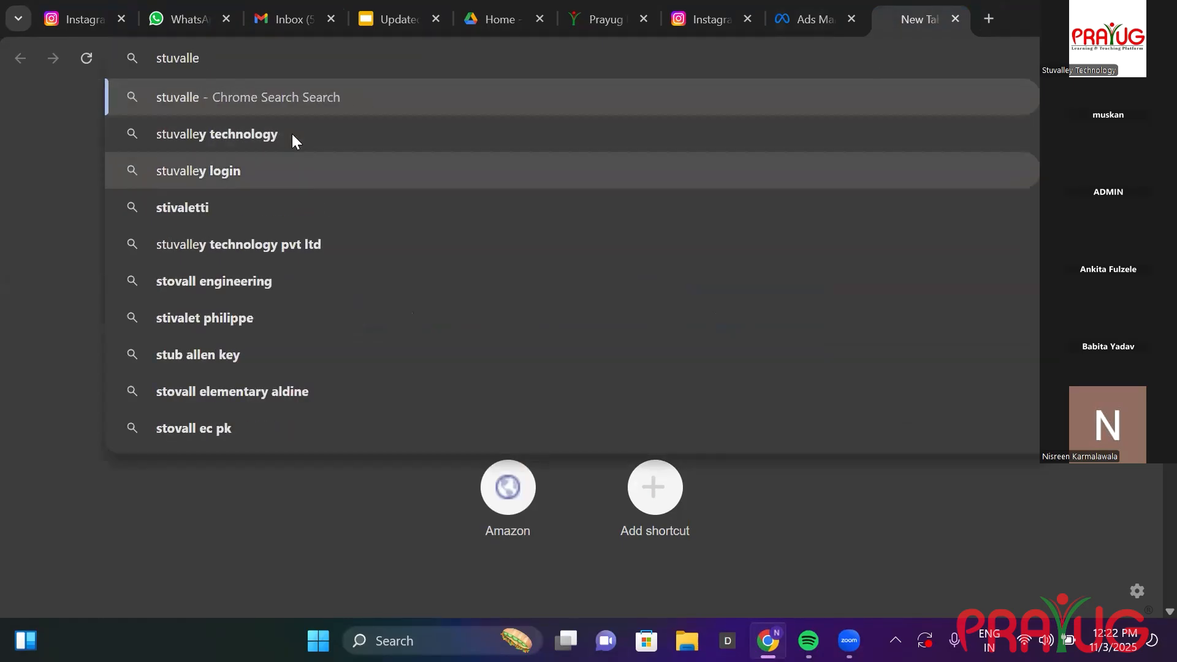
key("Down")
key("Return")
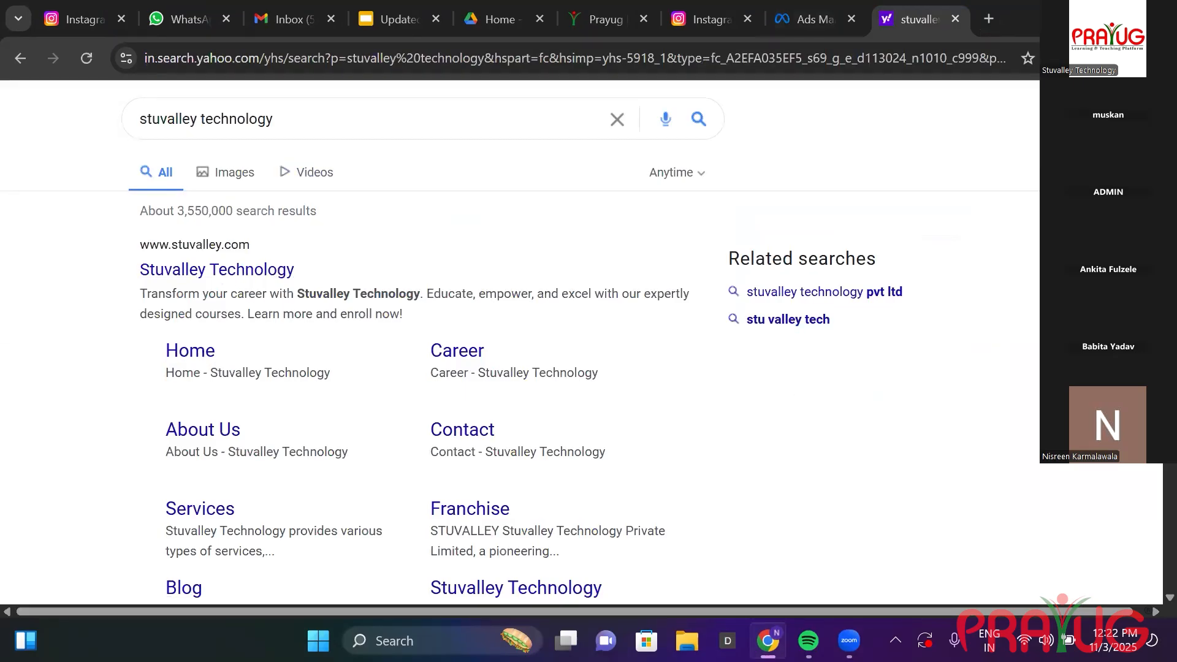
scroll(520, 343, "down", 4)
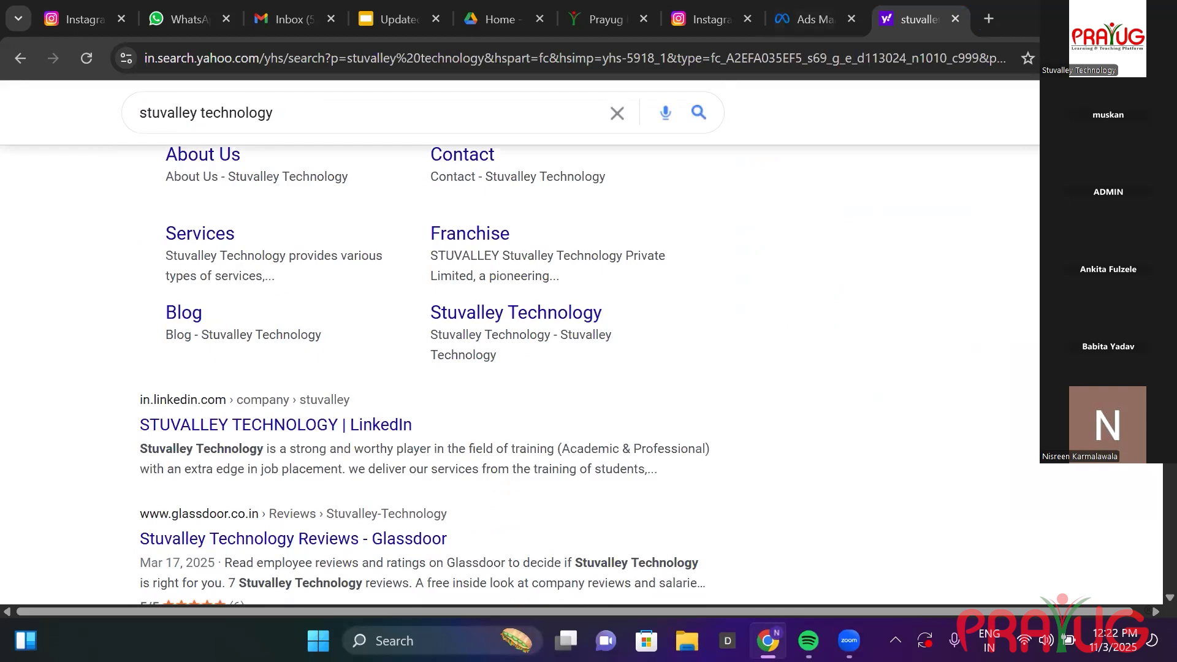
scroll(236, 256, "up", 4)
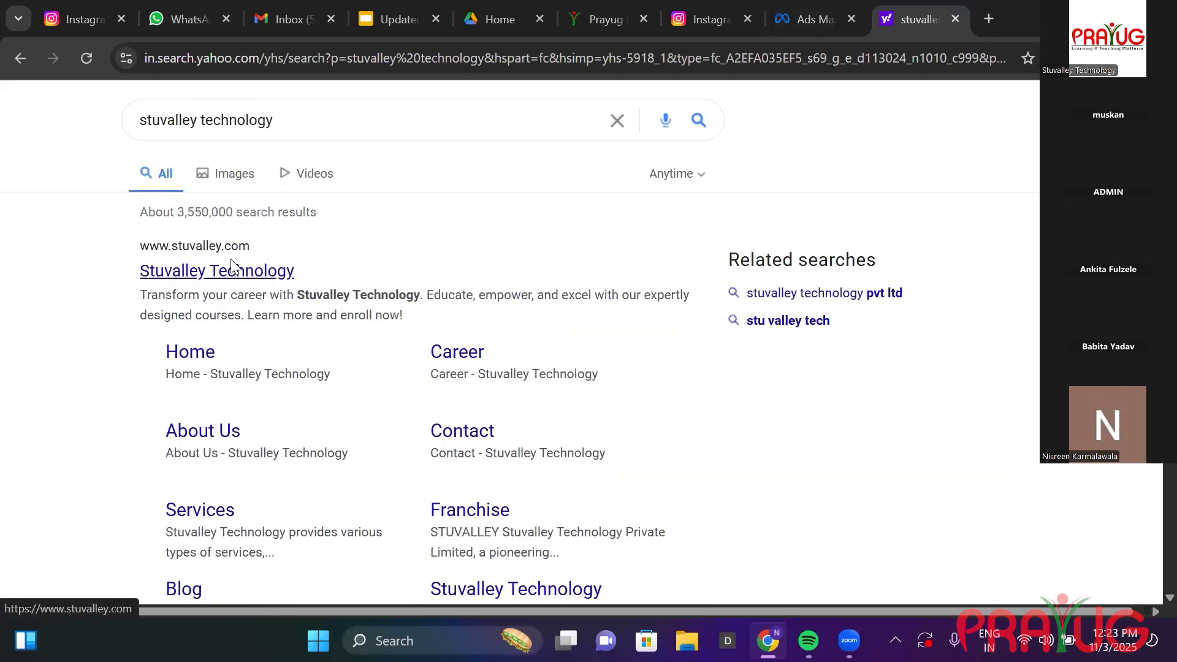
Open stuvalley.com's Privacy Policy page, copy its URL, and return to the Ads Manager tab.
left_click(232, 266)
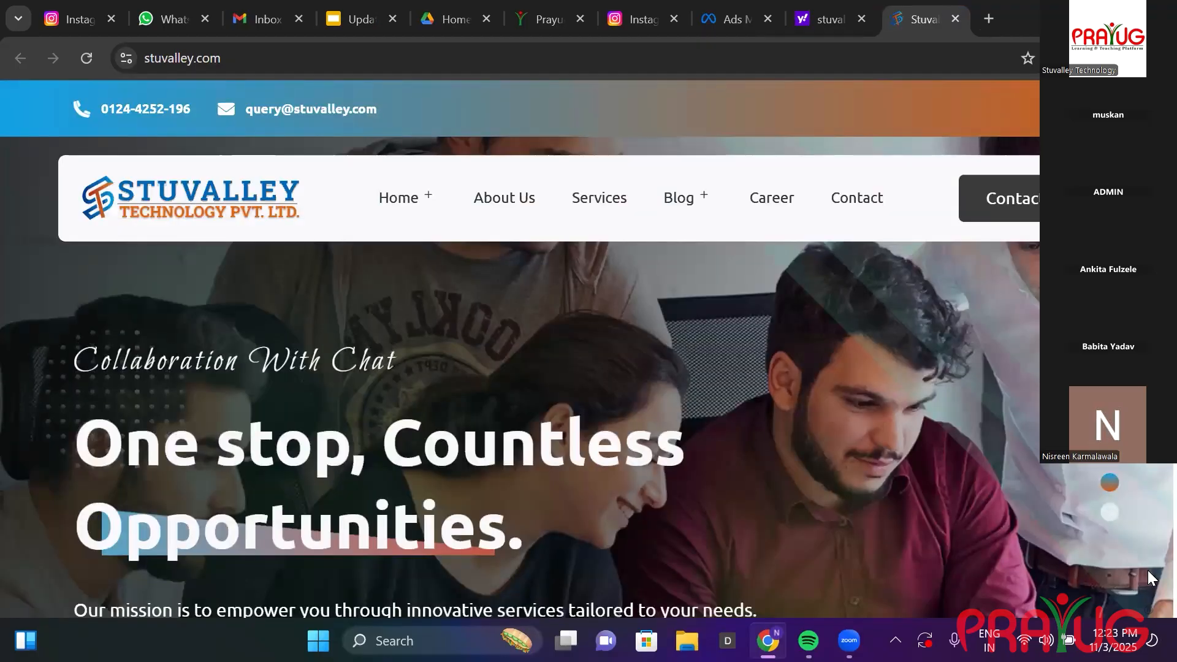
scroll(1147, 570, "down", 10)
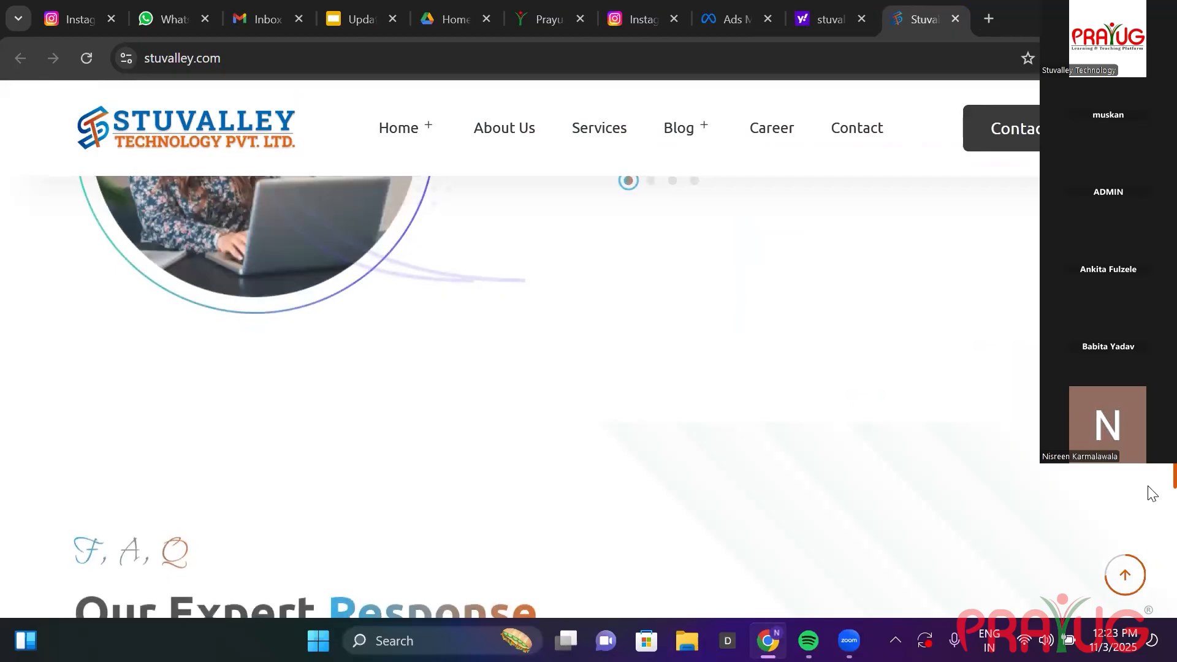
scroll(1148, 488, "down", 10)
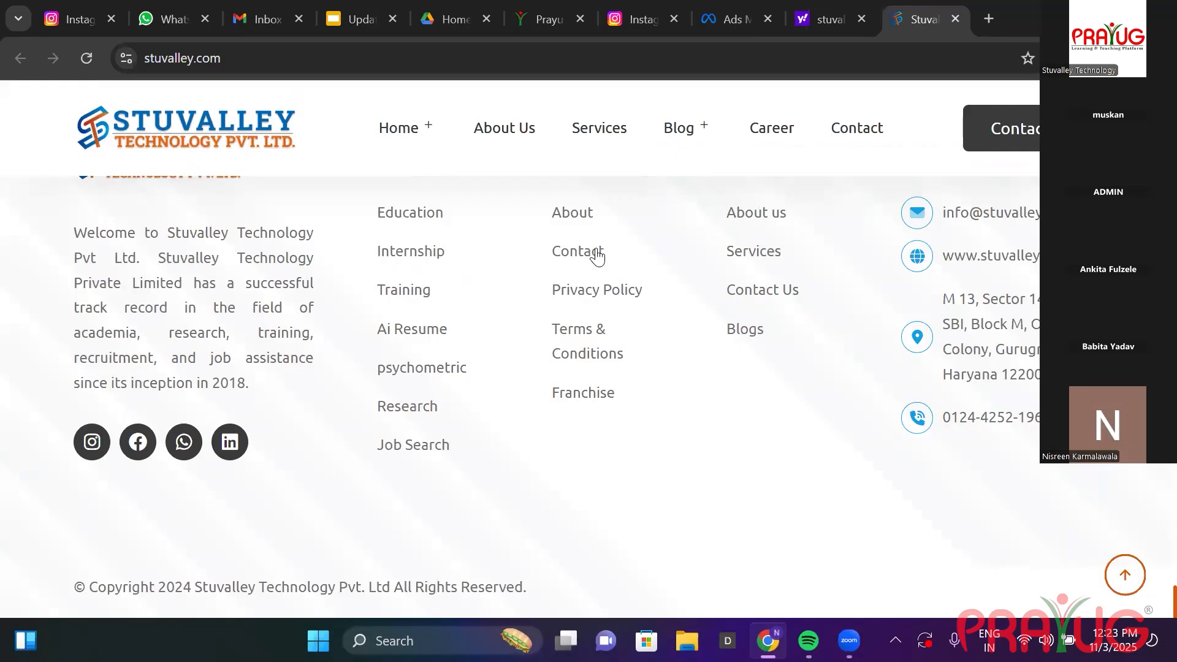
left_click(590, 291)
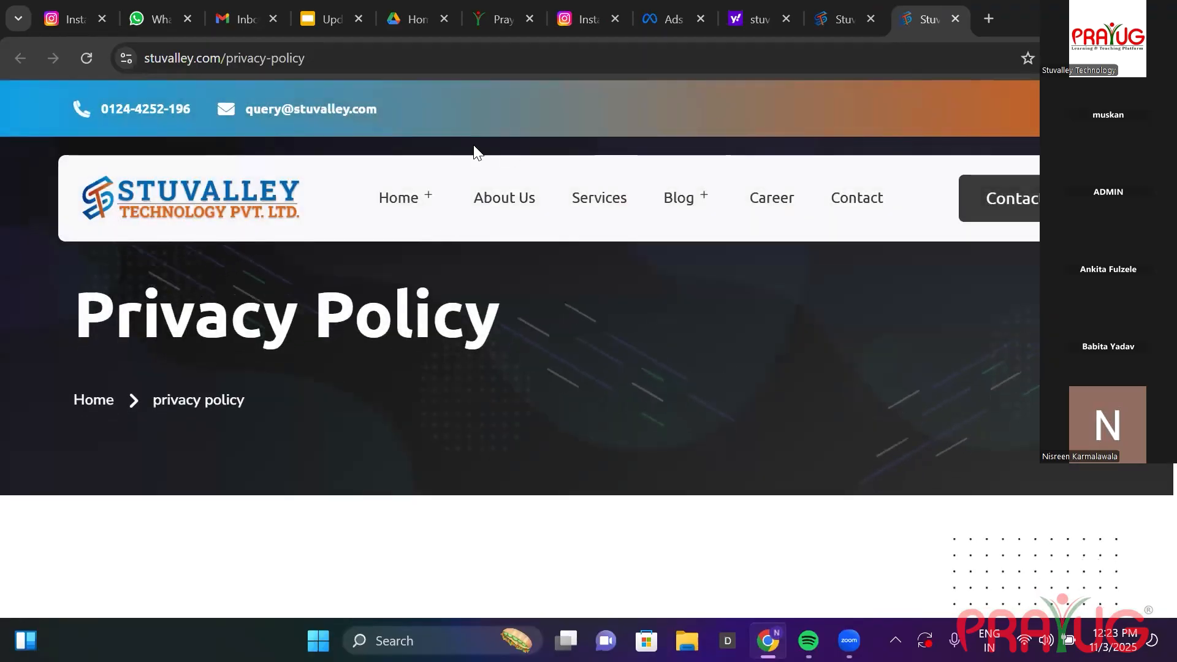
left_click(358, 58)
key("ctrl+c")
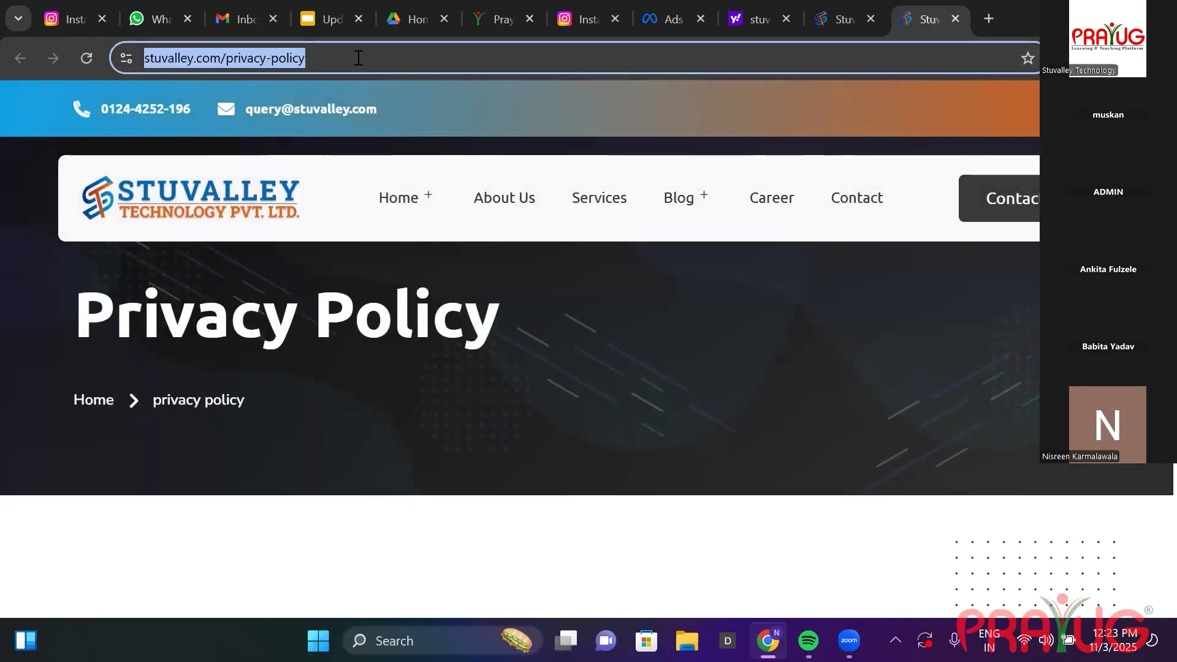
left_click(665, 22)
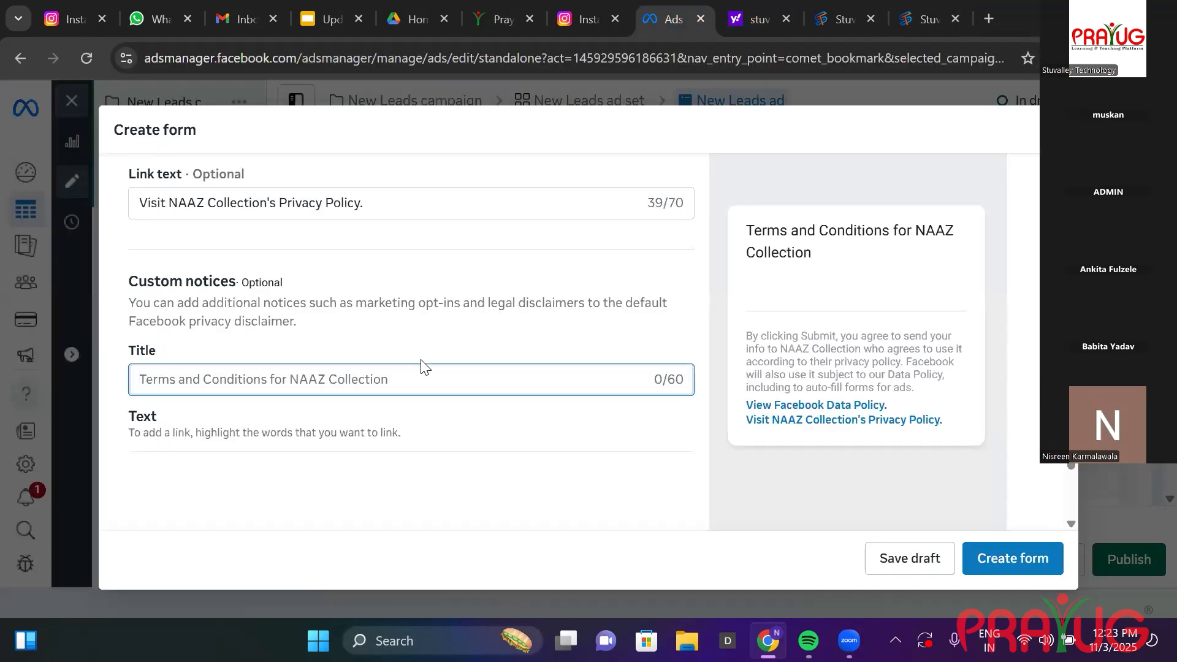
Paste the privacy policy URL into the custom notice title and preview the completion screen.
key("ctrl+v")
left_click(559, 457)
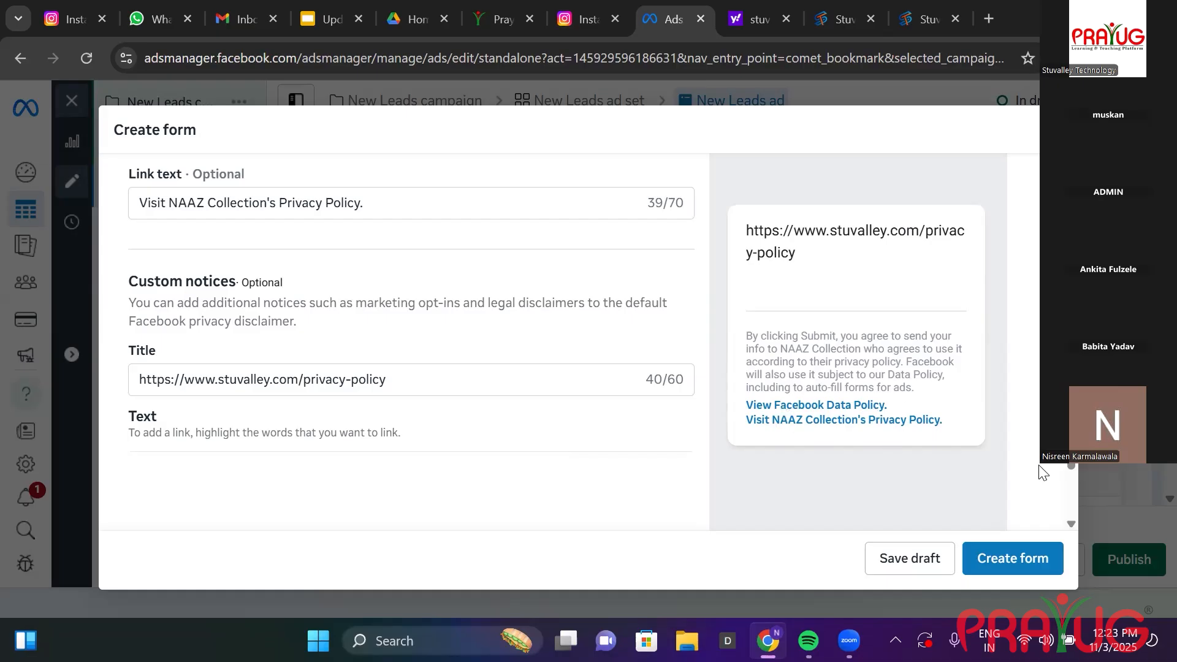
scroll(1074, 497, "down", 2)
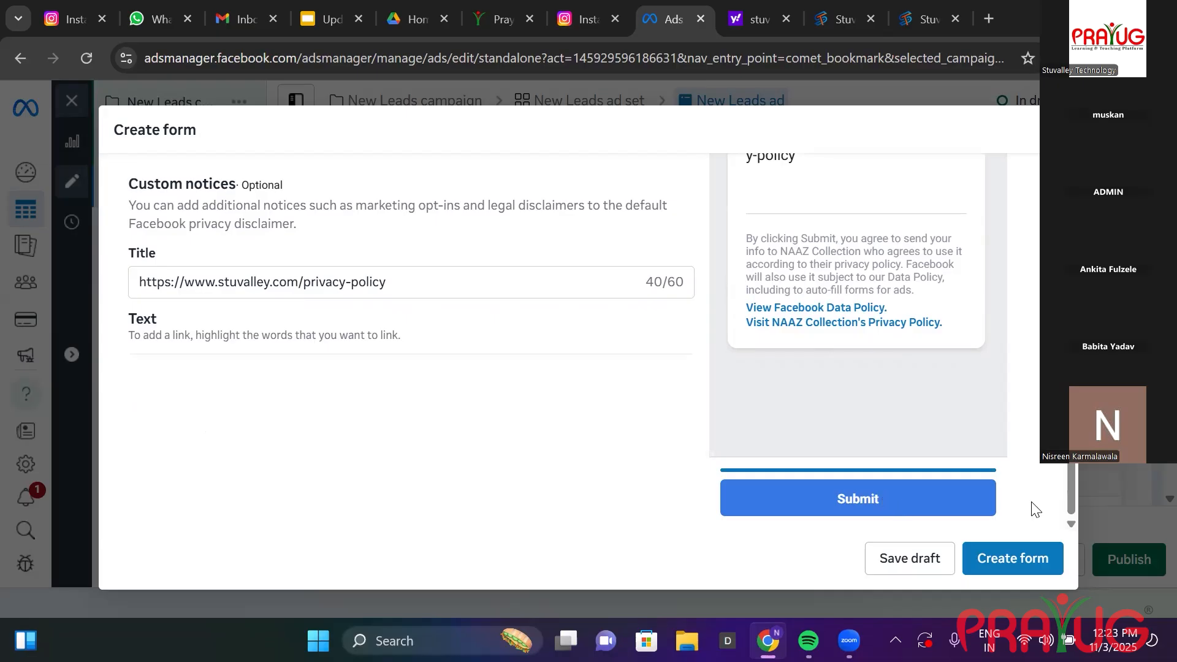
left_click(967, 499)
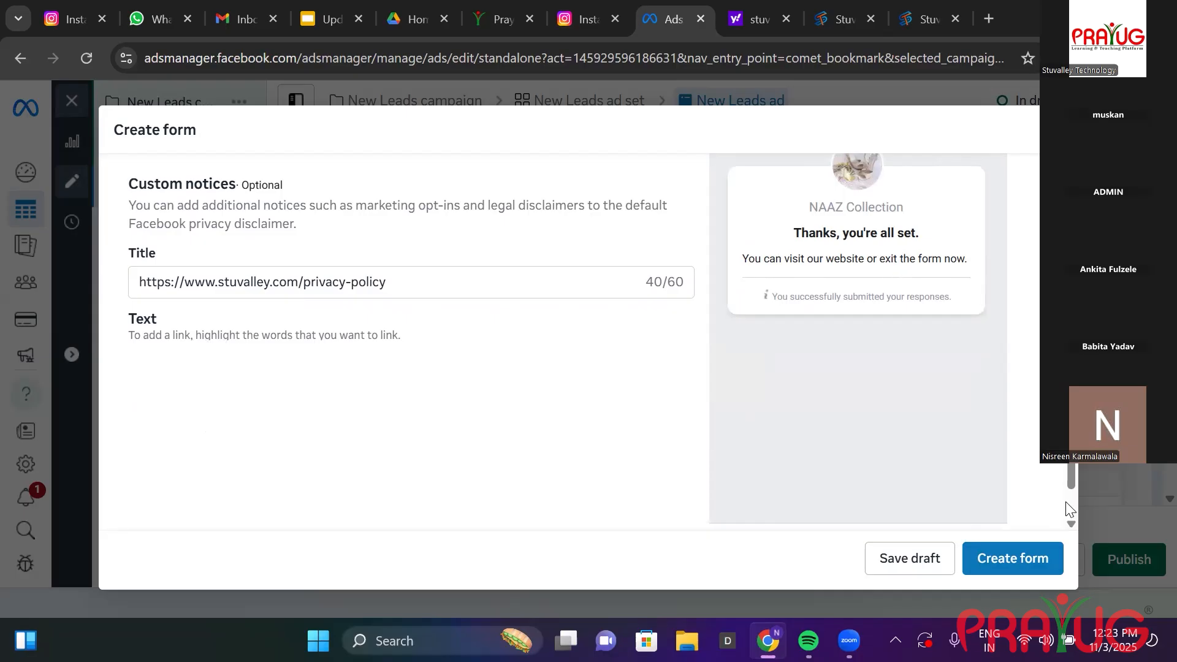
Close the Create form dialog and discard the unsaved lead form.
scroll(1010, 530, "down", 1)
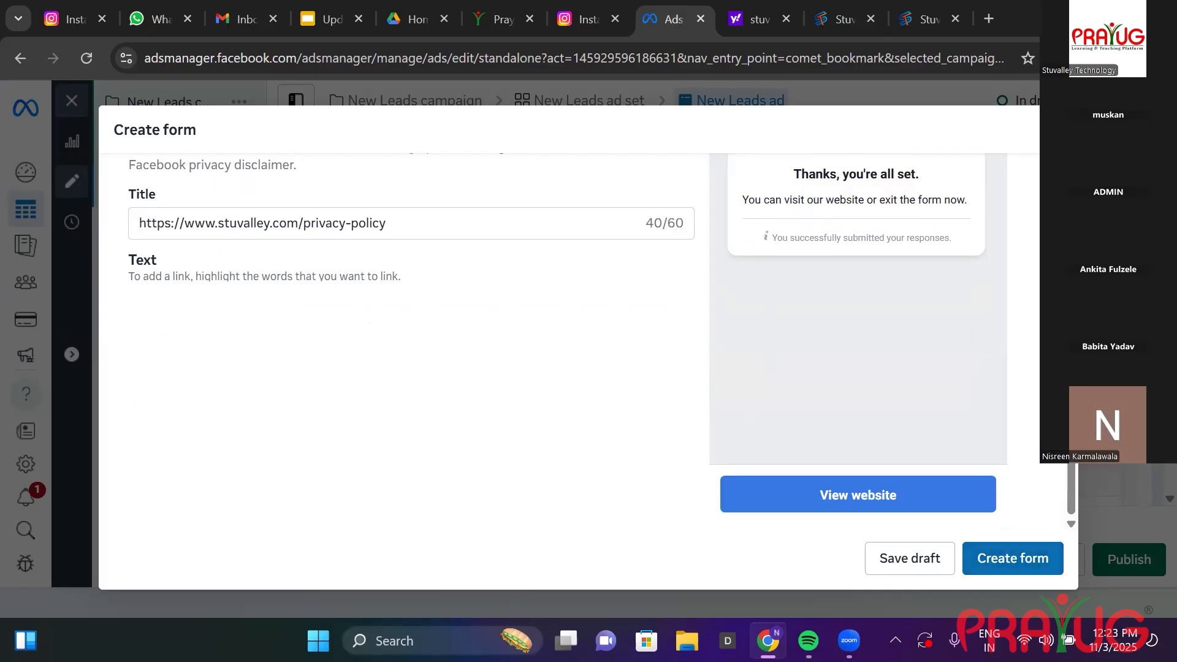
left_click(1107, 527)
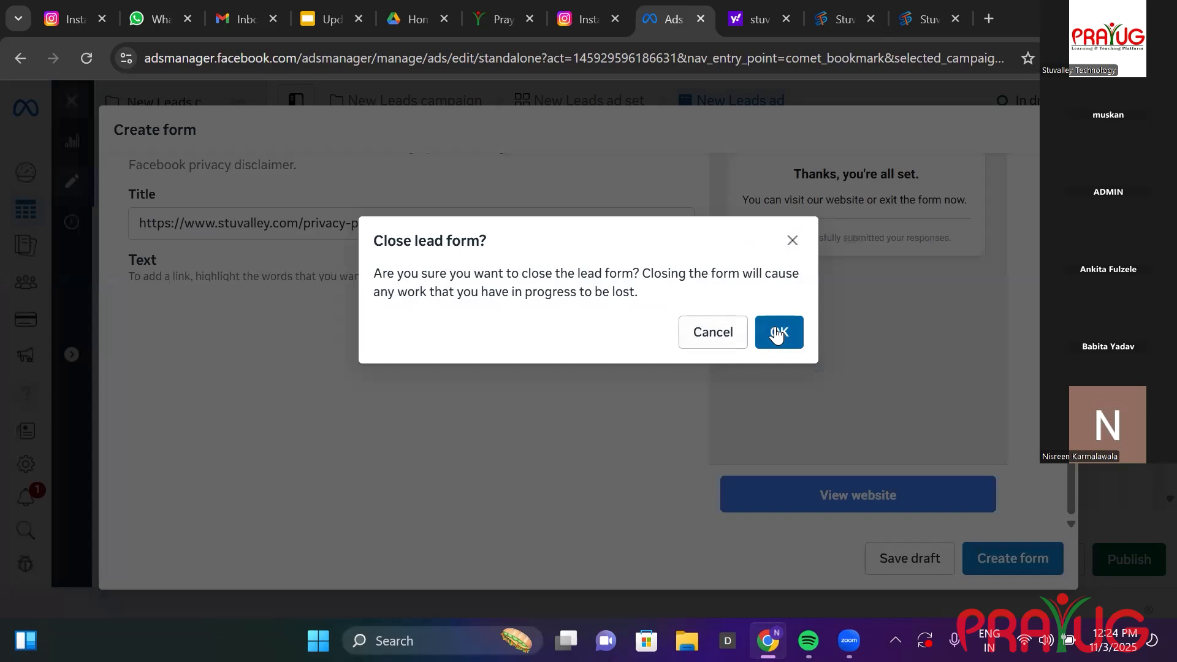
left_click(776, 329)
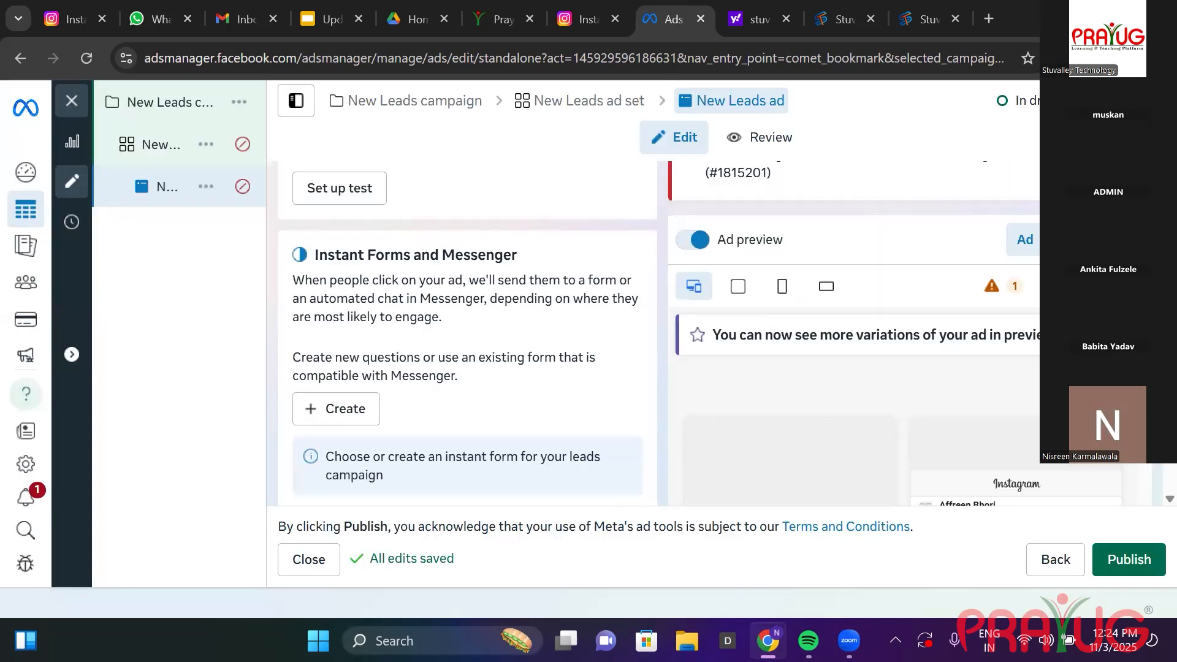
Open Ad account settings from the gear in the left sidebar.
scroll(1147, 481, "down", 5)
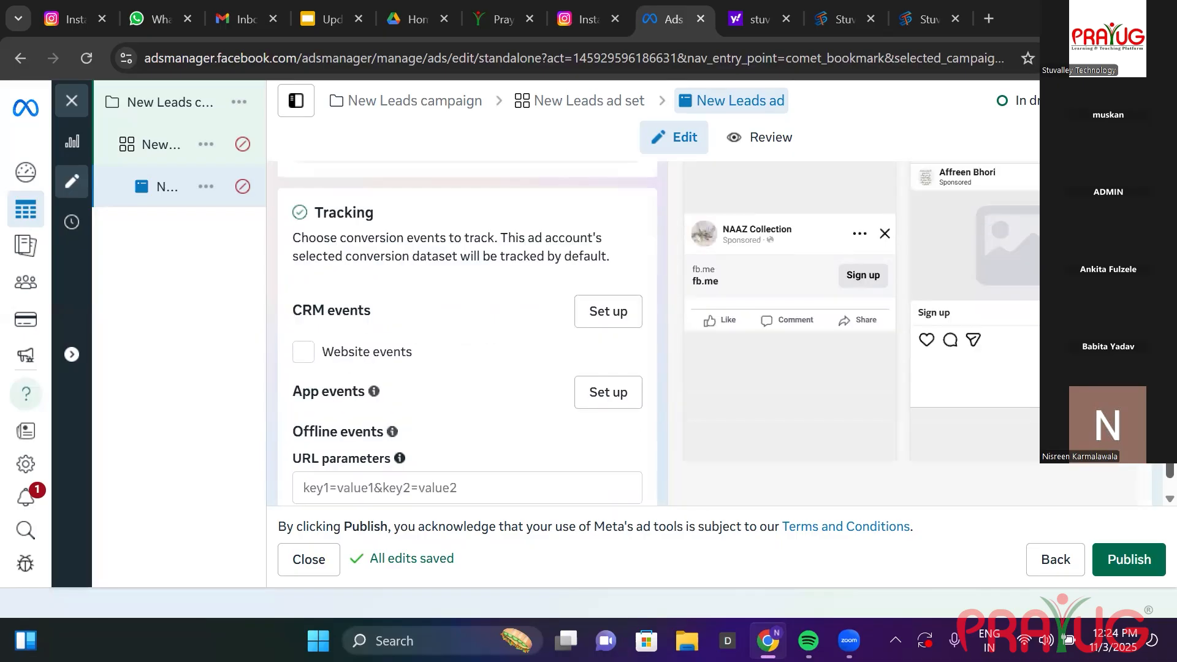
left_click_drag(1169, 456, 1169, 440)
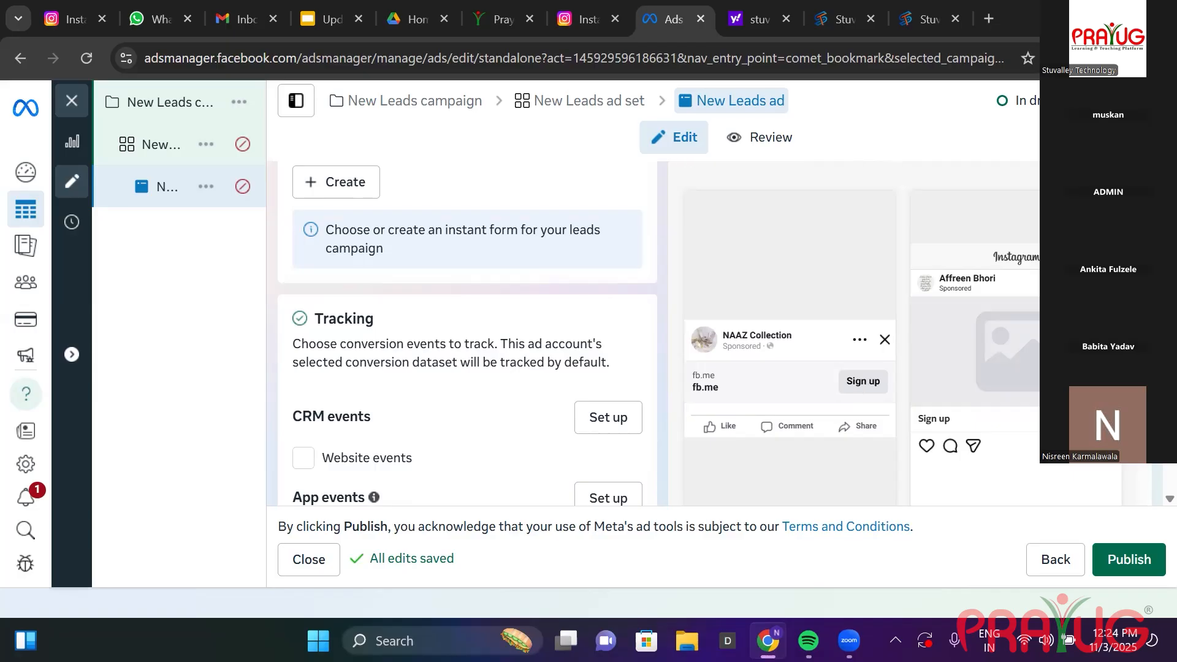
left_click(32, 460)
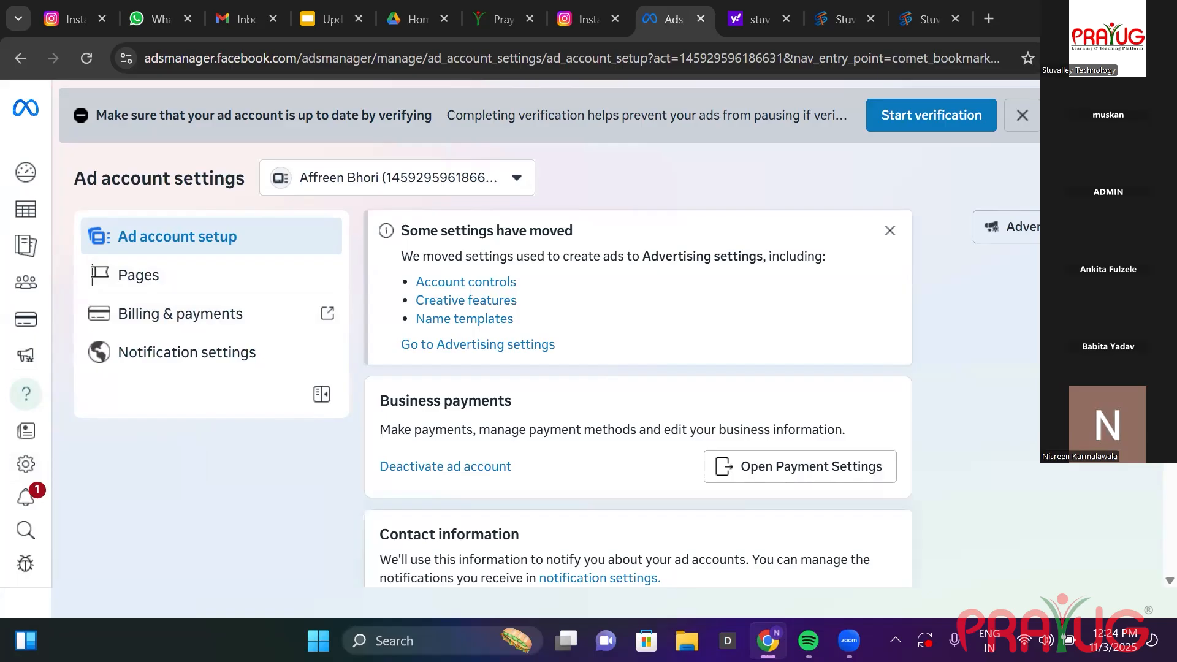
Browse the All tools panel, close it, and go to the Account overview page.
scroll(1157, 545, "down", 8)
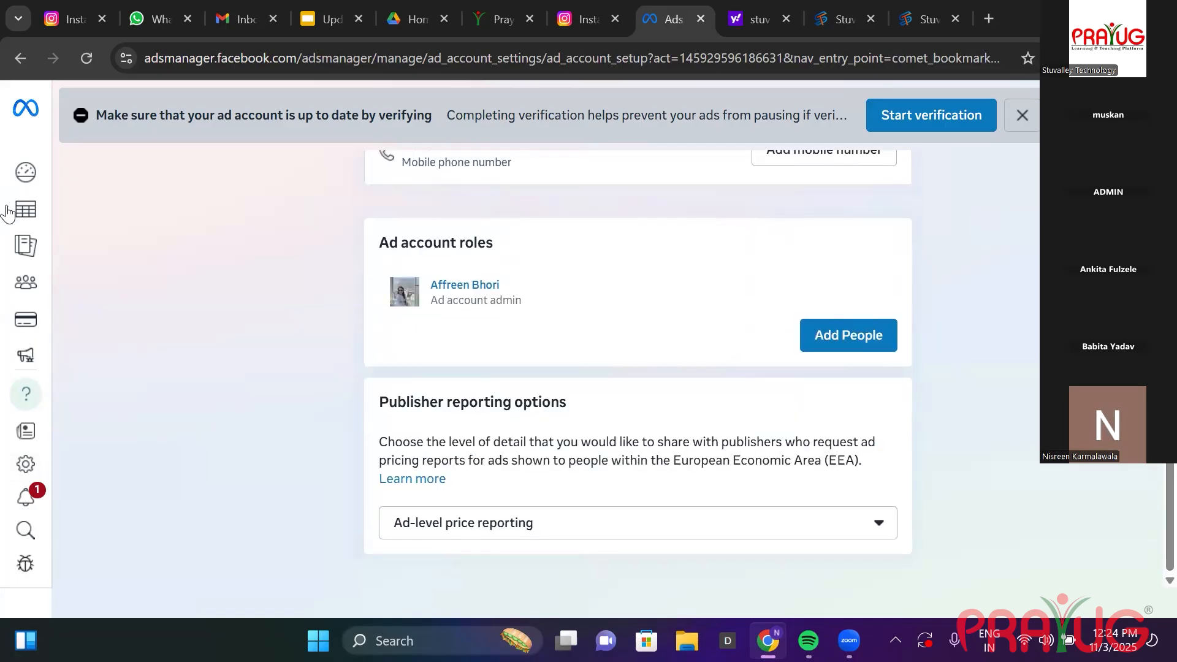
mouse_move(51, 170)
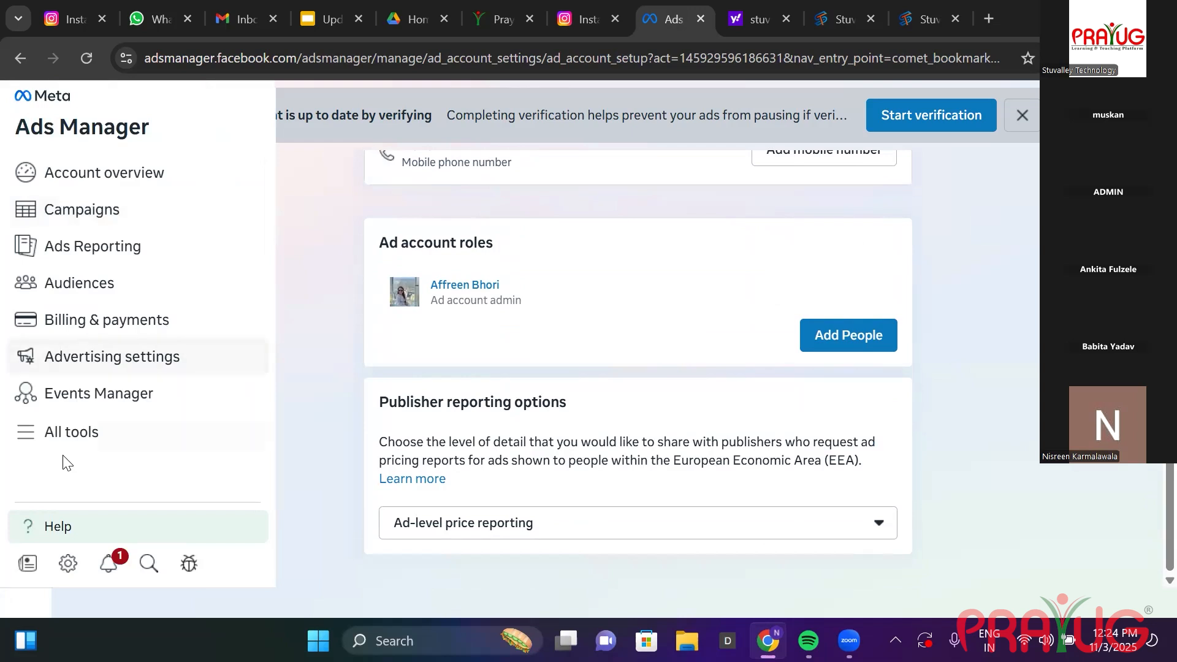
left_click(77, 440)
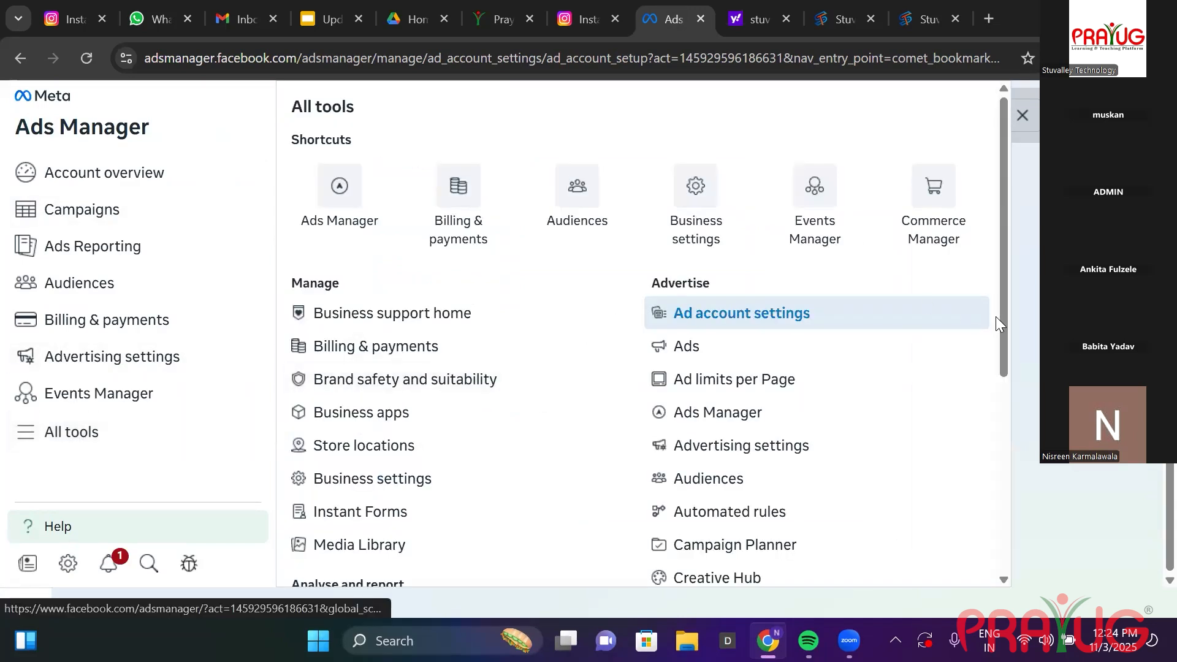
left_click_drag(1006, 322, 1006, 524)
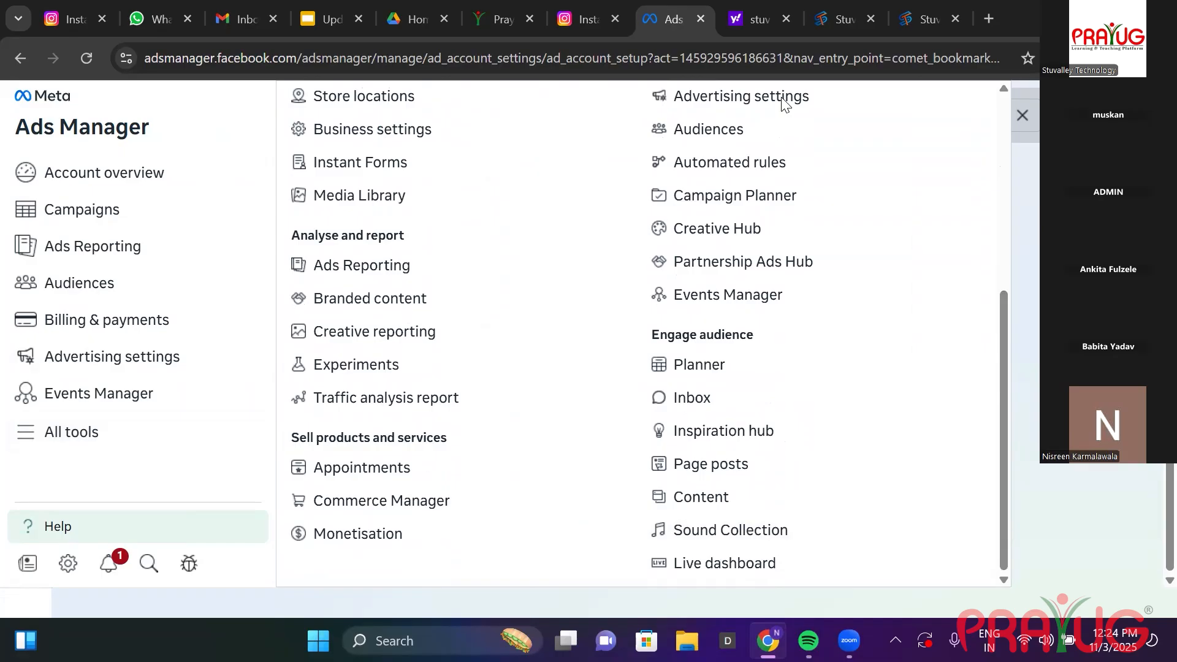
left_click(991, 495)
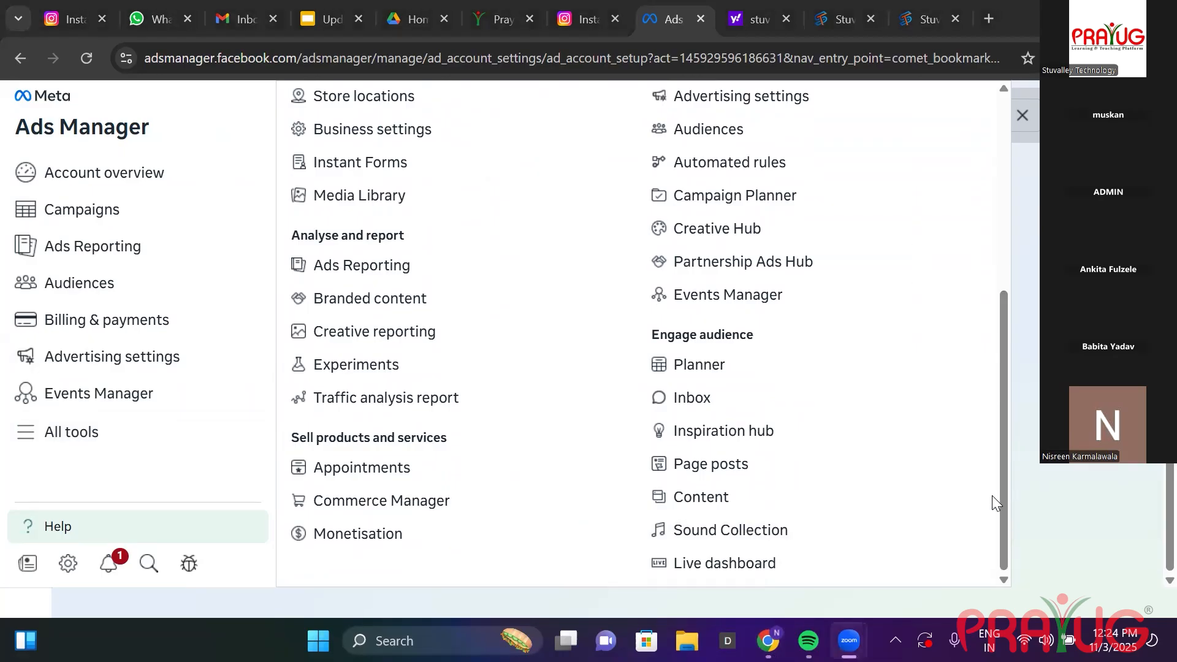
left_click_drag(1008, 487, 1013, 357)
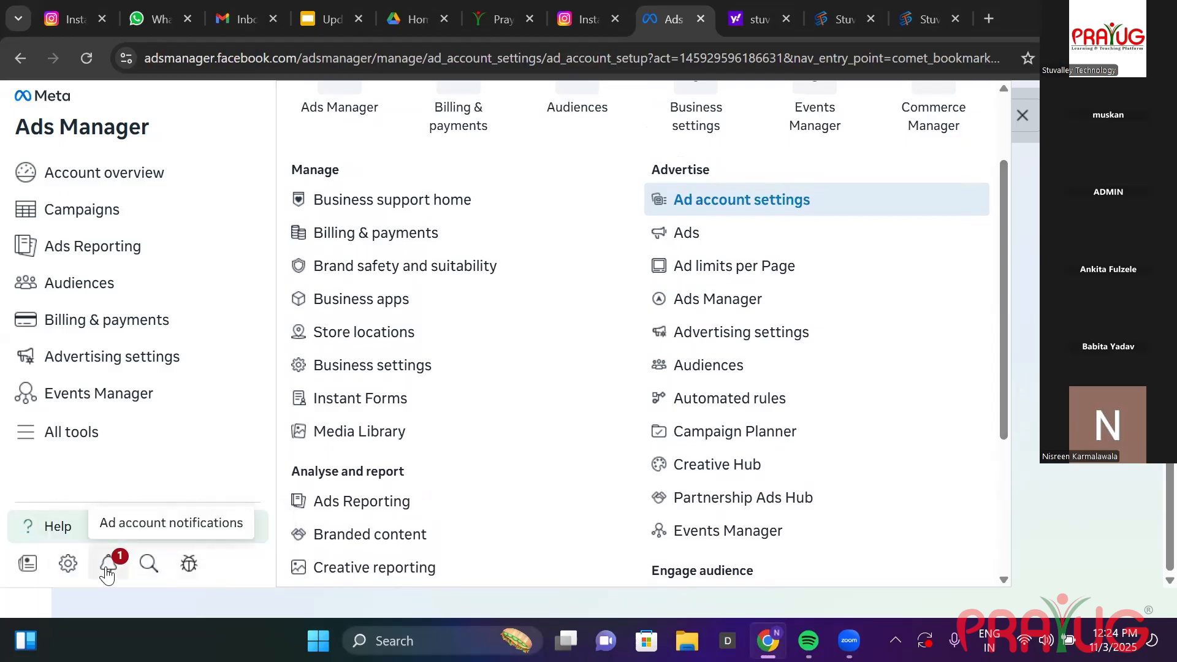
left_click(69, 564)
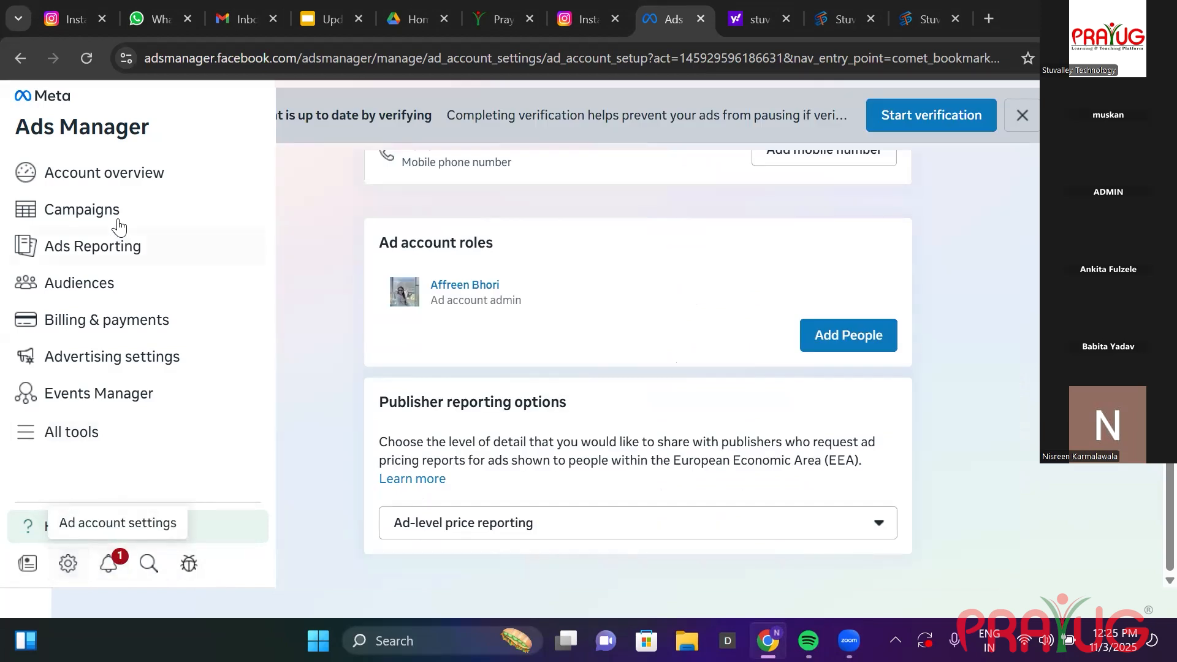
left_click(109, 191)
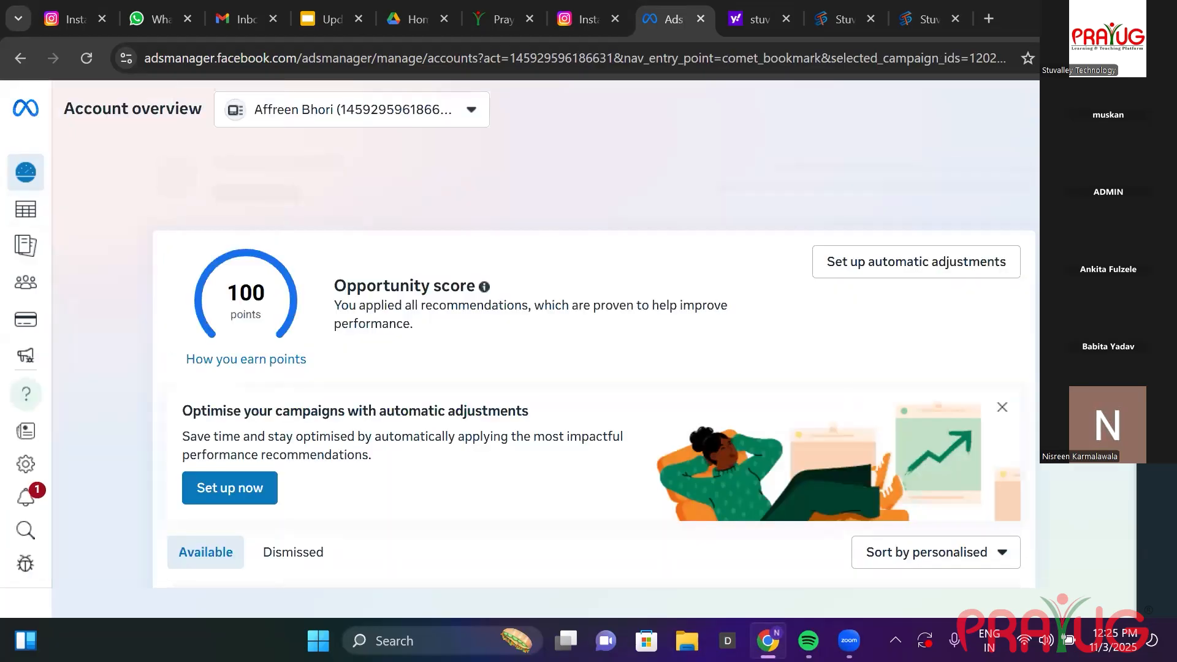
Scroll through the account overview, then go back to Ad account settings.
scroll(26, 275, "down", 2)
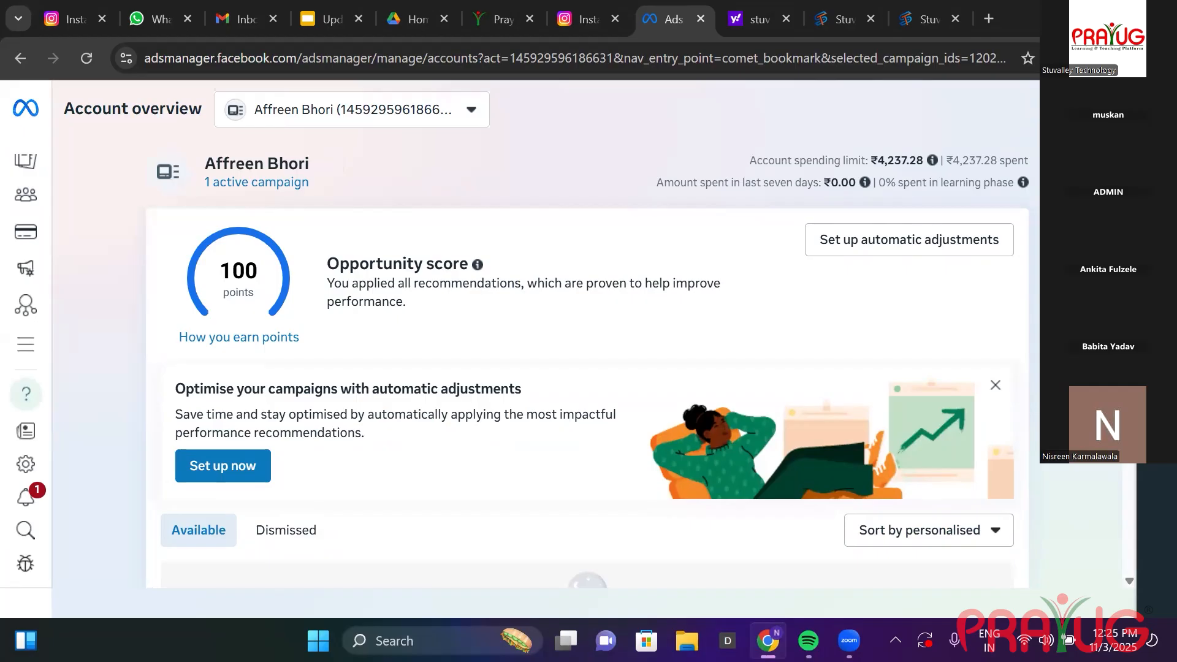
scroll(1145, 461, "down", 6)
scroll(1147, 547, "down", 2)
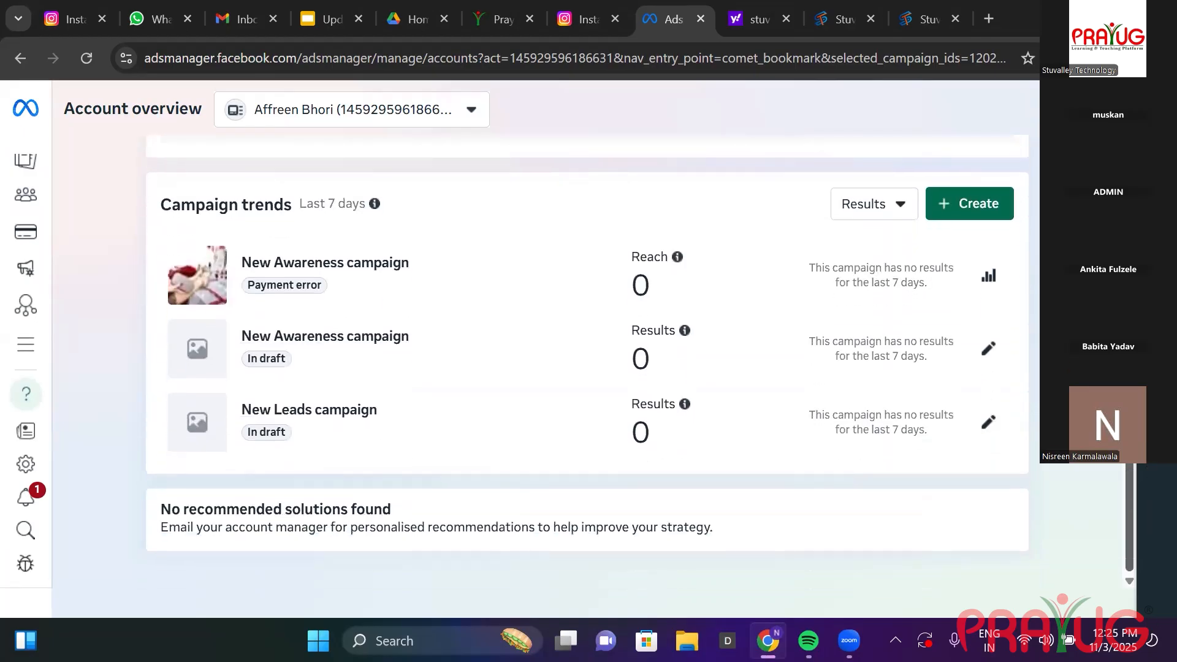
scroll(1146, 528, "up", 8)
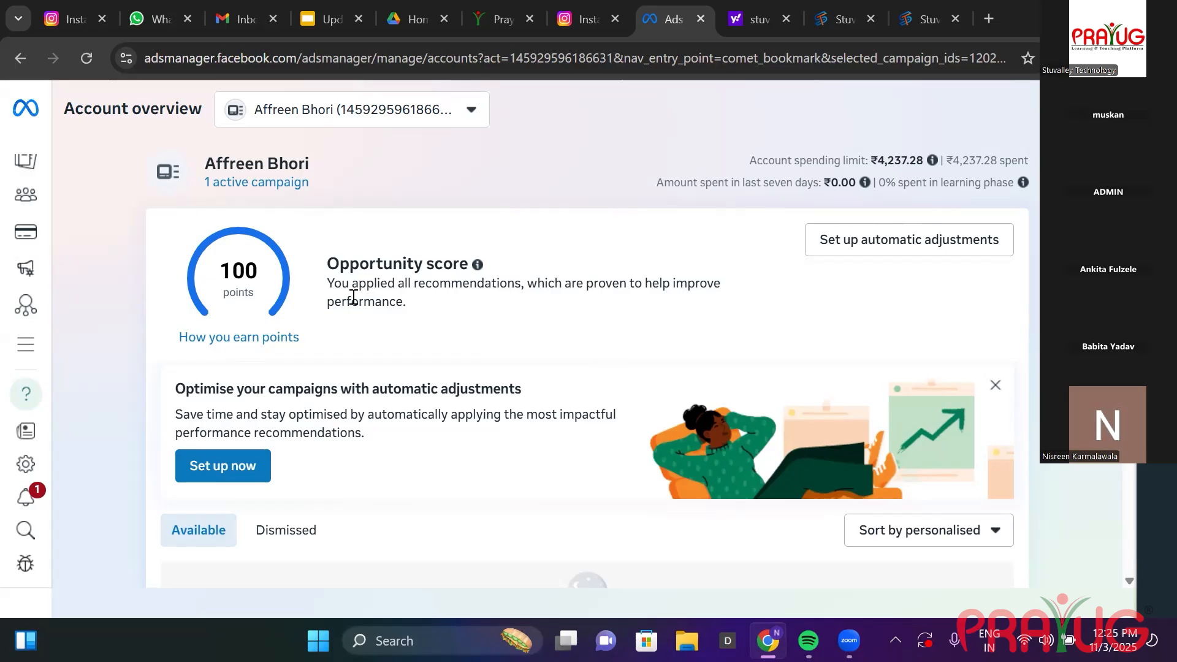
mouse_move(6, 173)
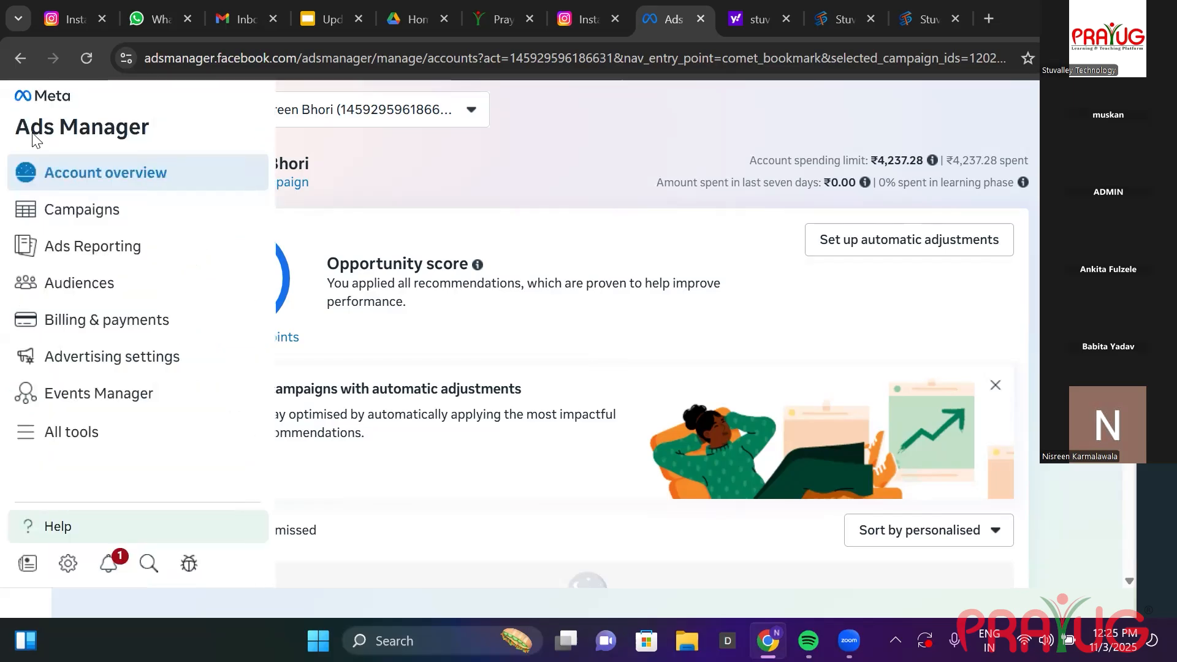
left_click(19, 61)
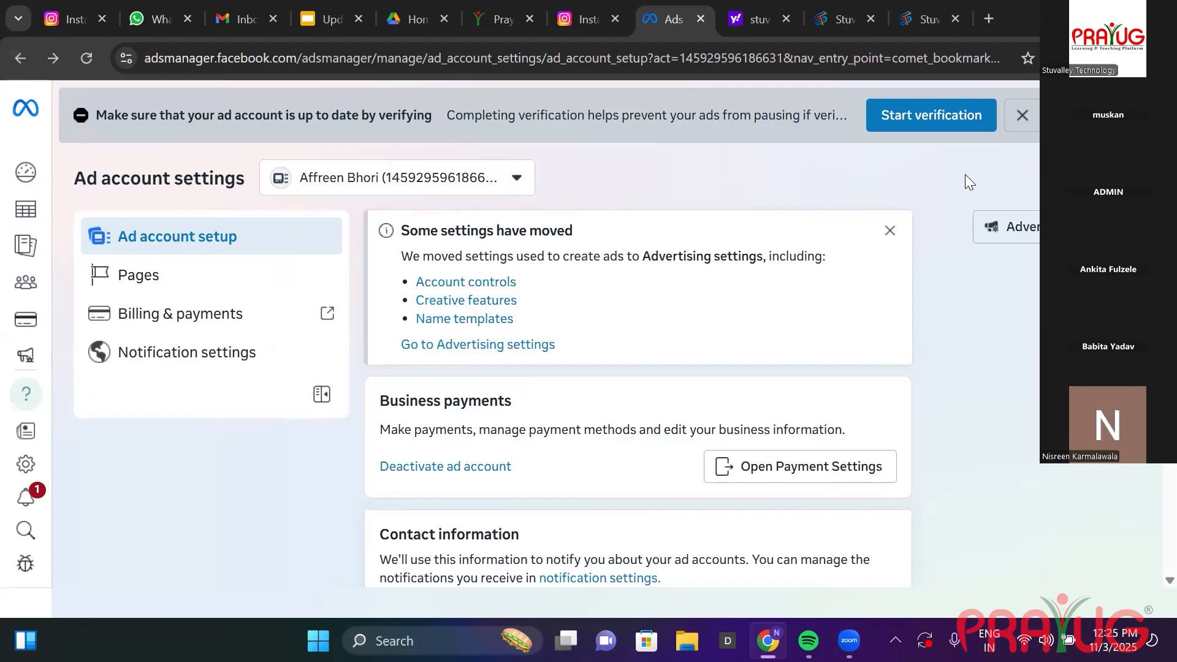
Close the leftover Ads Manager, Yahoo search and two Stuvalley tabs.
left_click(699, 19)
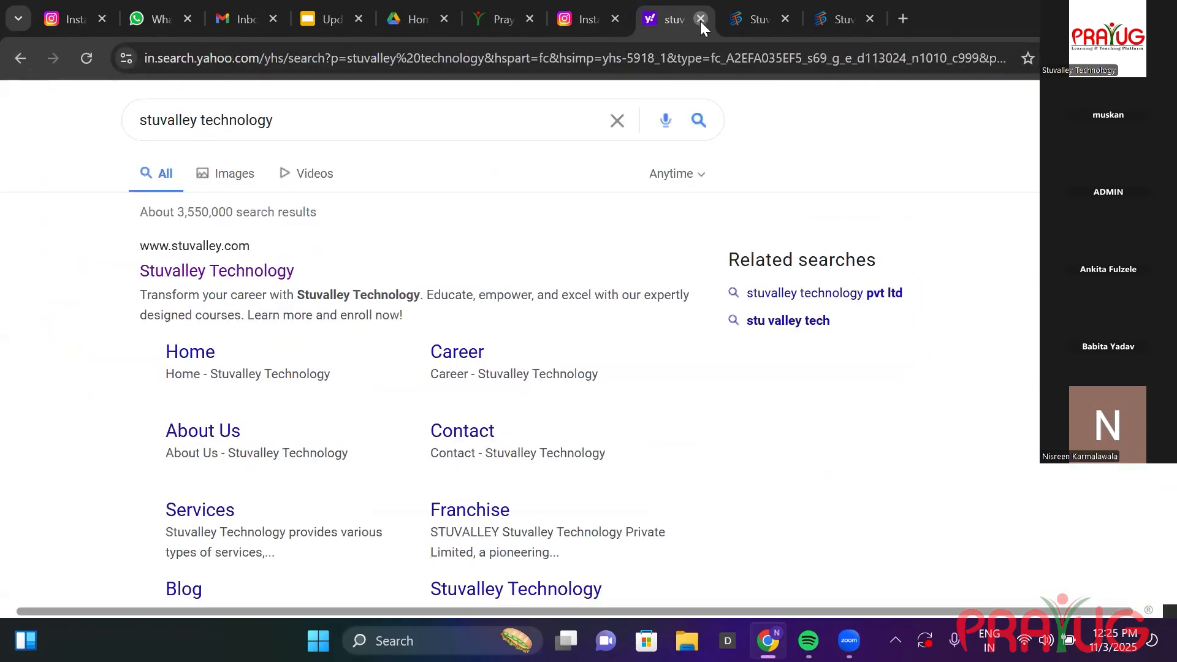
left_click(700, 19)
left_click(700, 19)
left_click(700, 19)
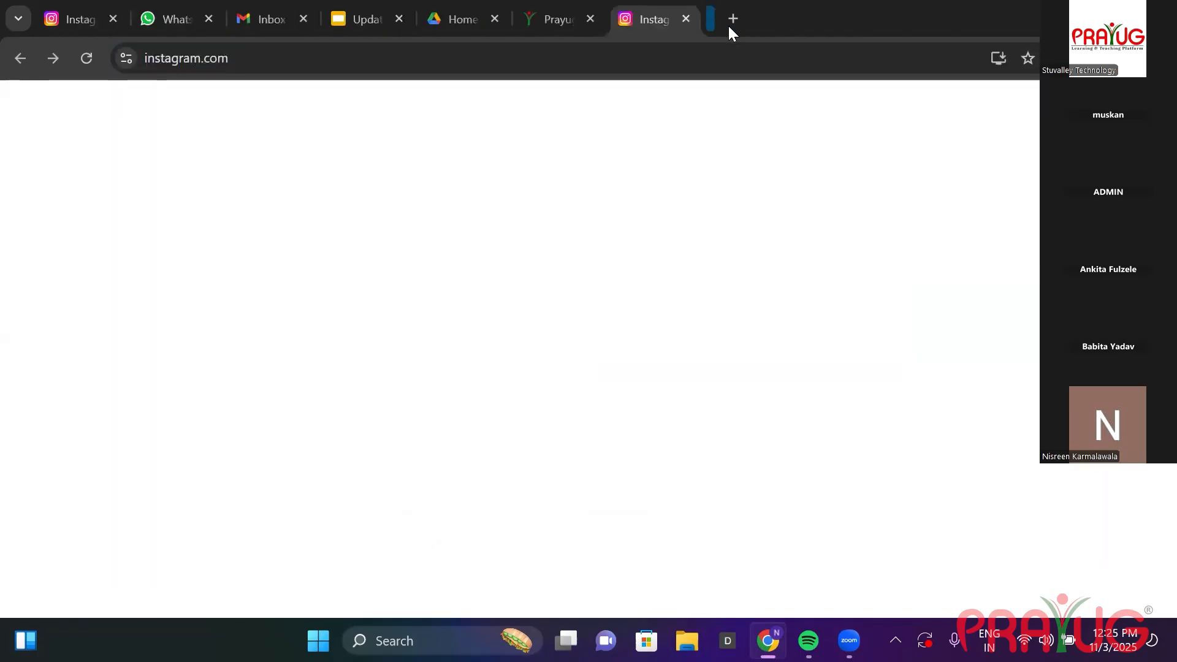
Load facebook.com in a fresh browser tab.
left_click(731, 26)
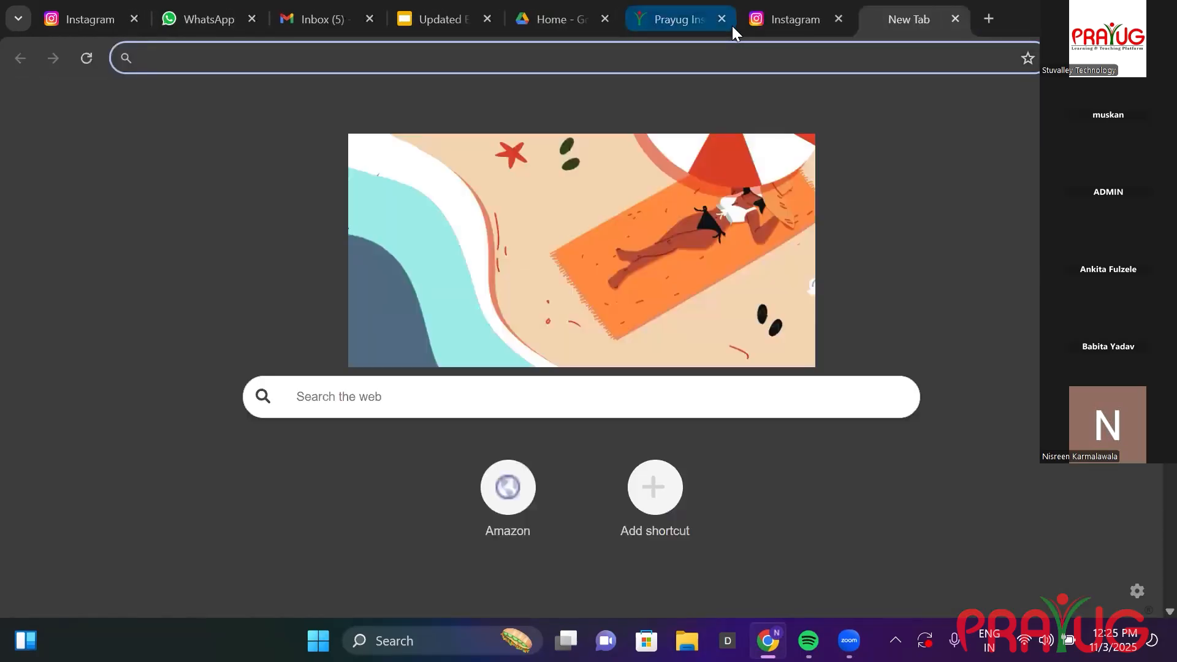
type("facebook")
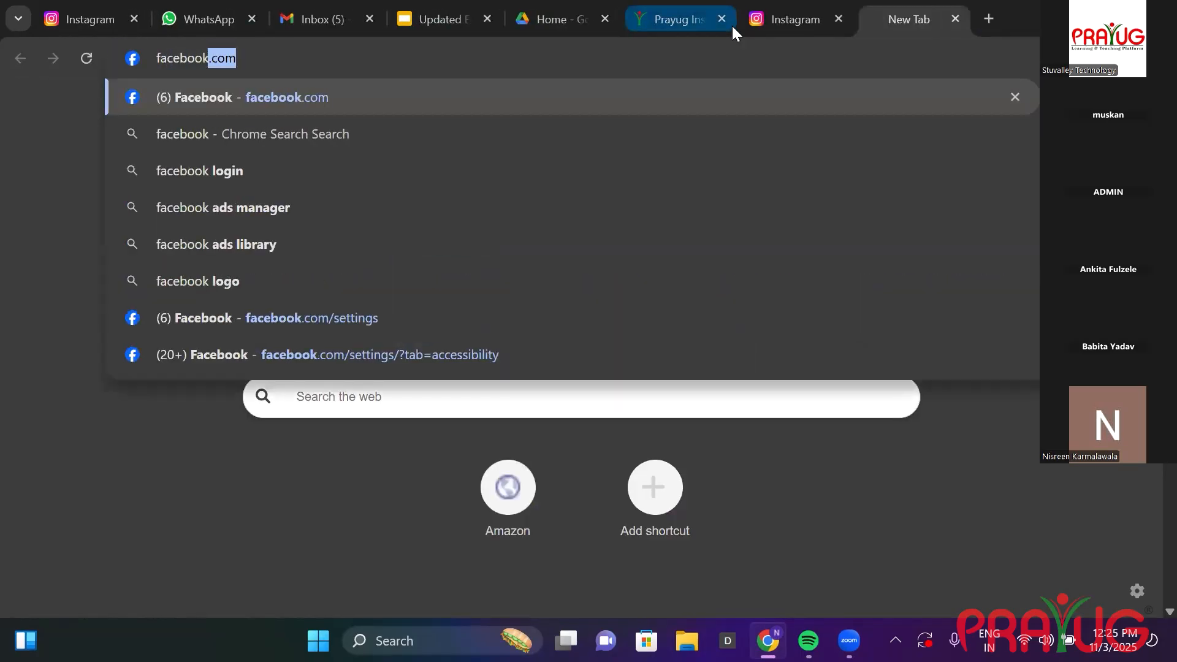
key("Return")
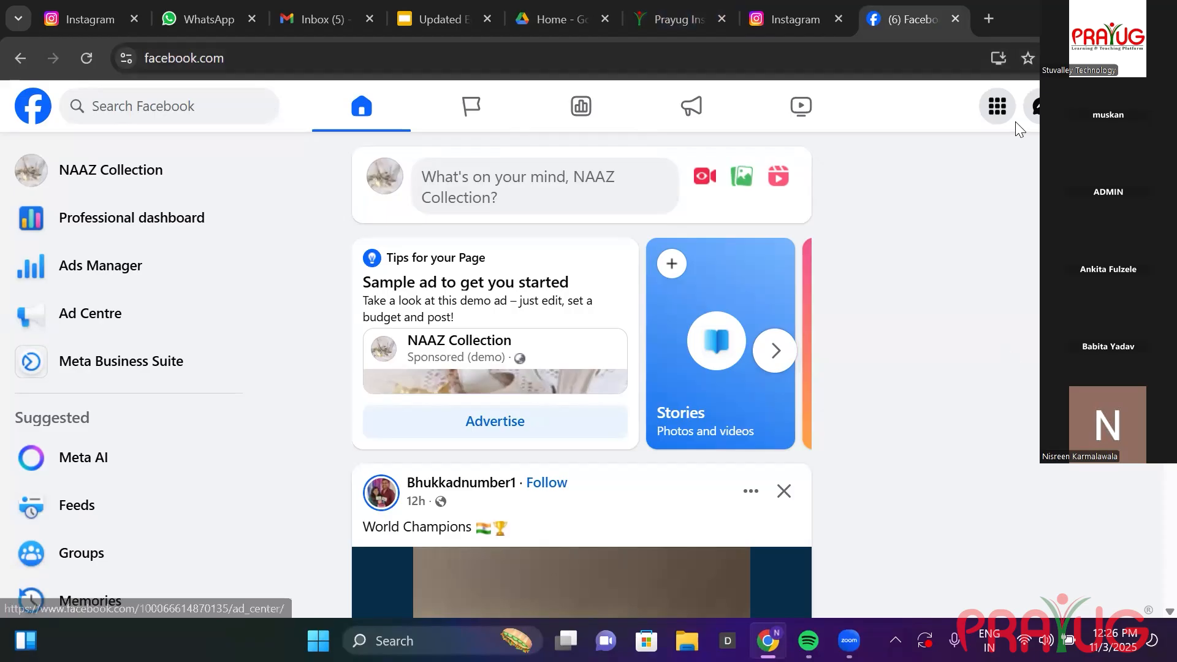
Open the NAAZ Collection business inbox and dismiss the Instagram 'Confirm your connection' prompt.
left_click(1035, 114)
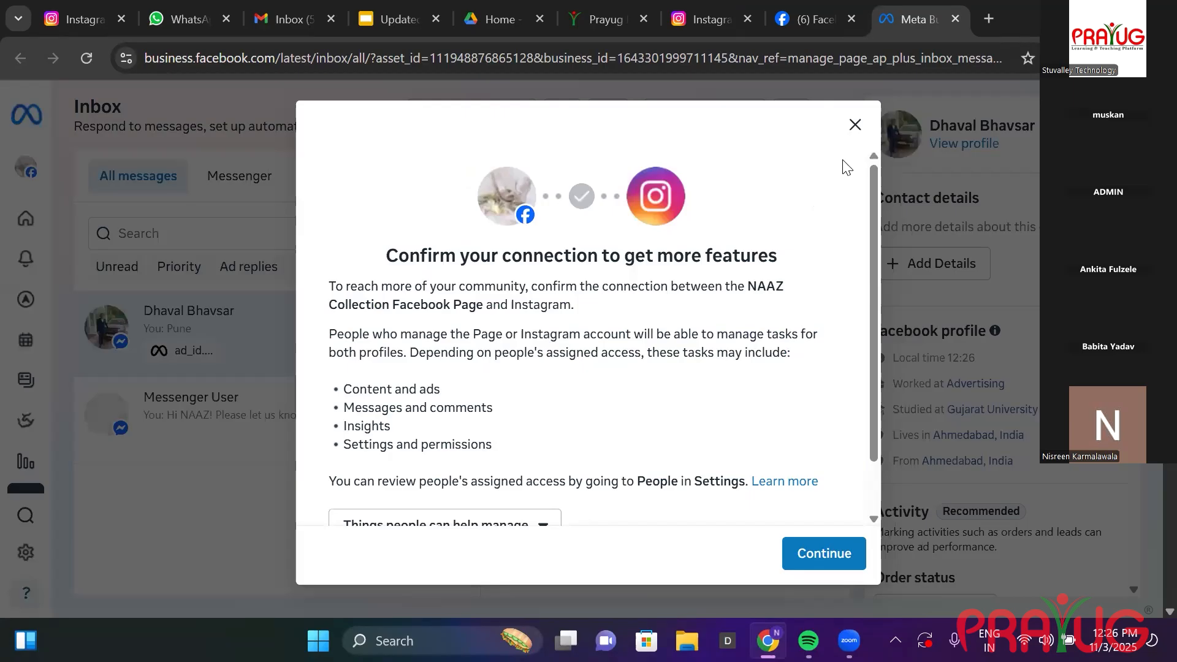
left_click(855, 124)
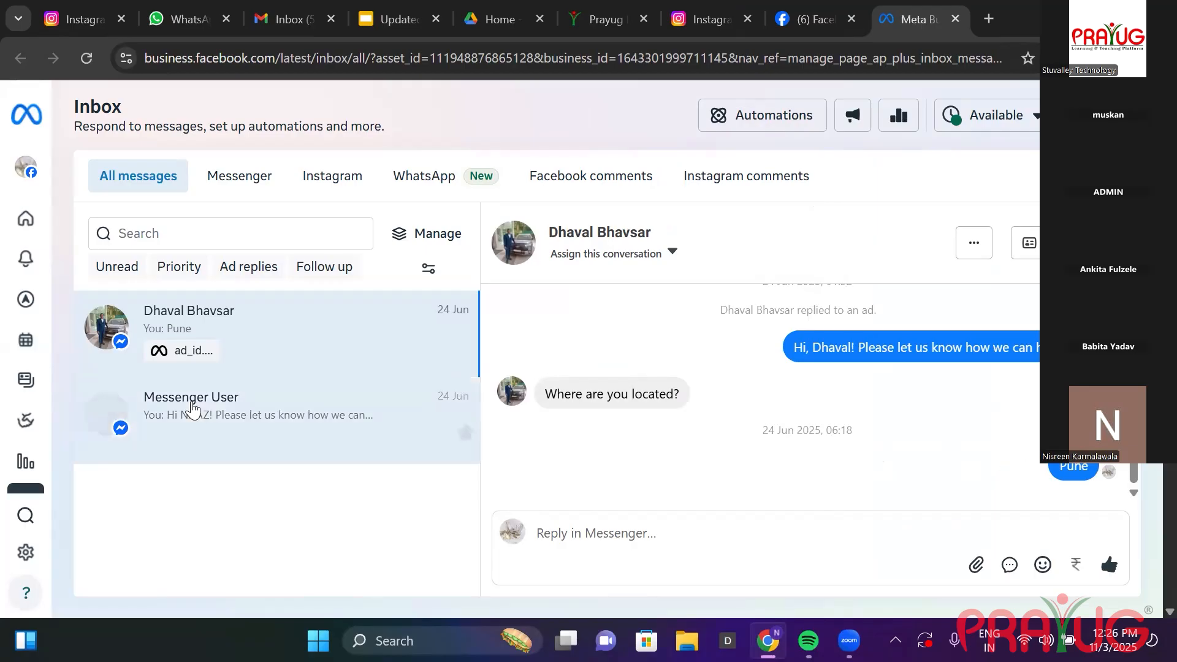
mouse_move(25, 547)
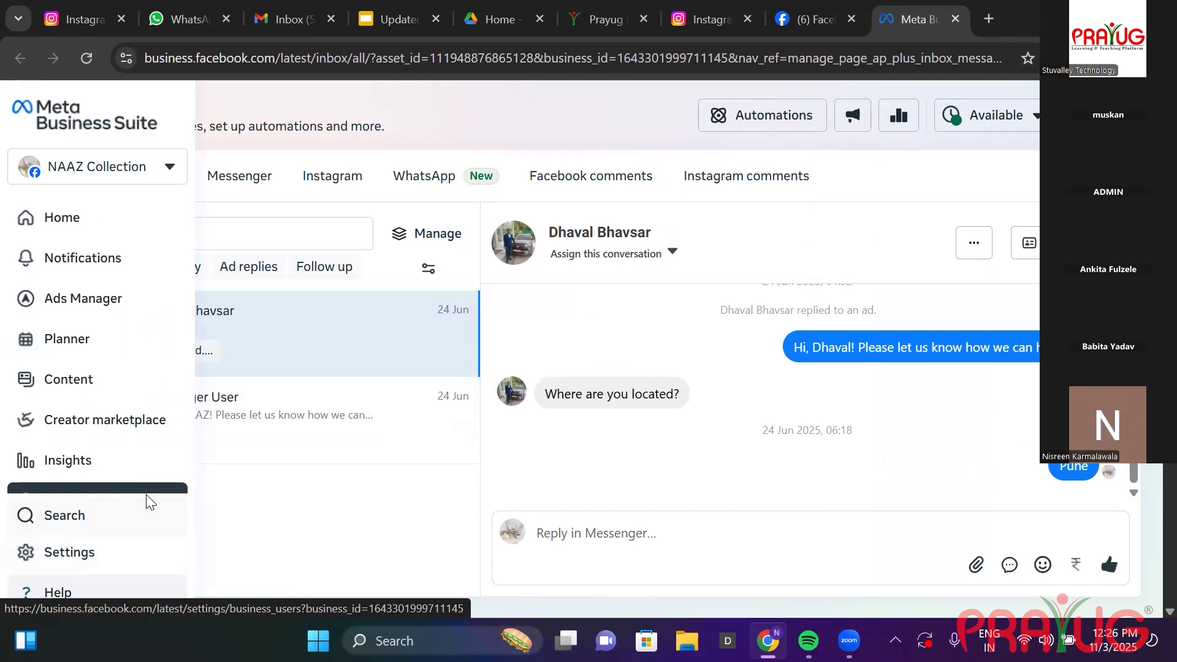
Open the business portfolio settings and expand the Integrations and Brand safety sections.
left_click(101, 563)
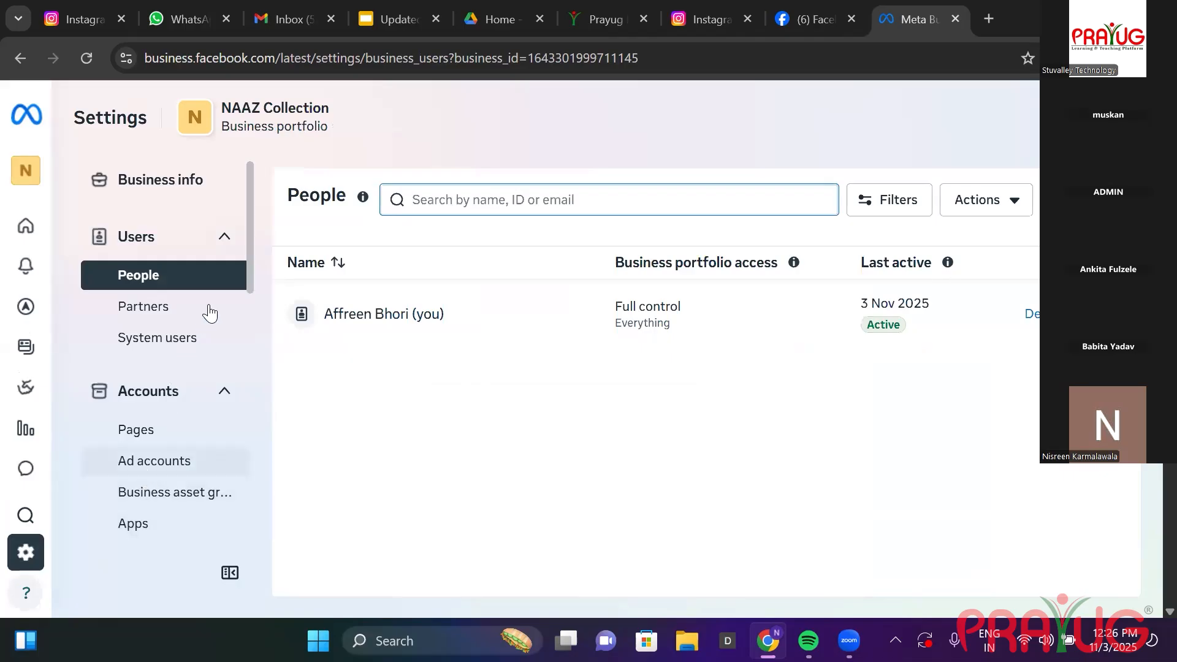
scroll(235, 273, "down", 3)
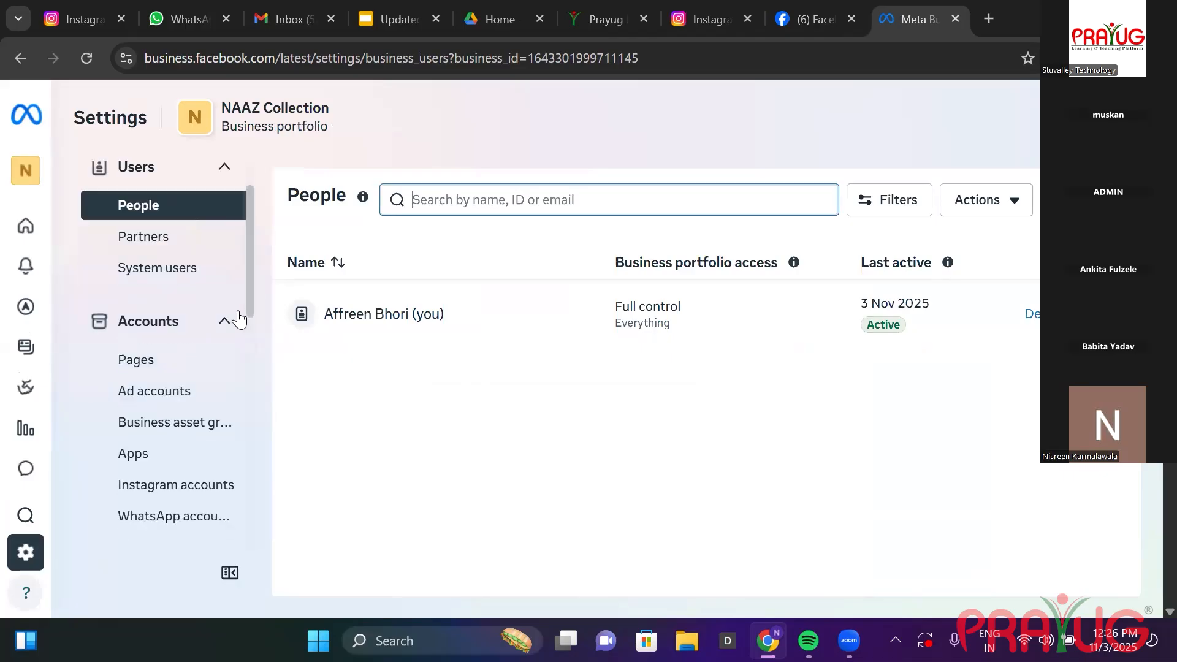
scroll(240, 336, "down", 3)
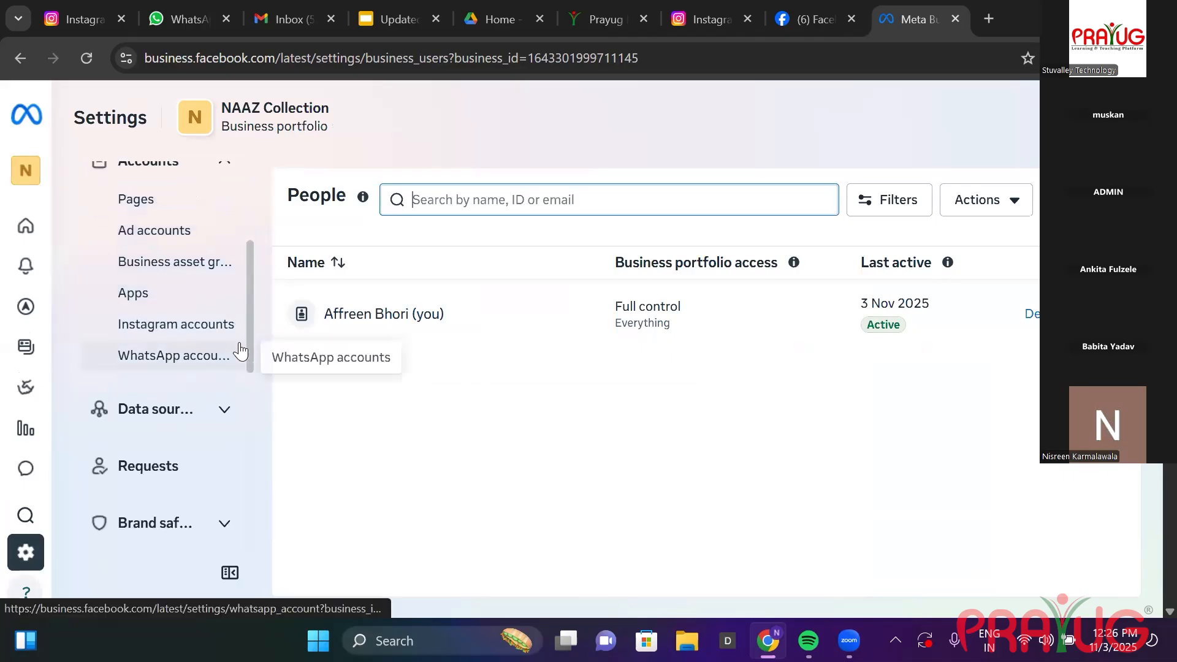
scroll(241, 370, "down", 4)
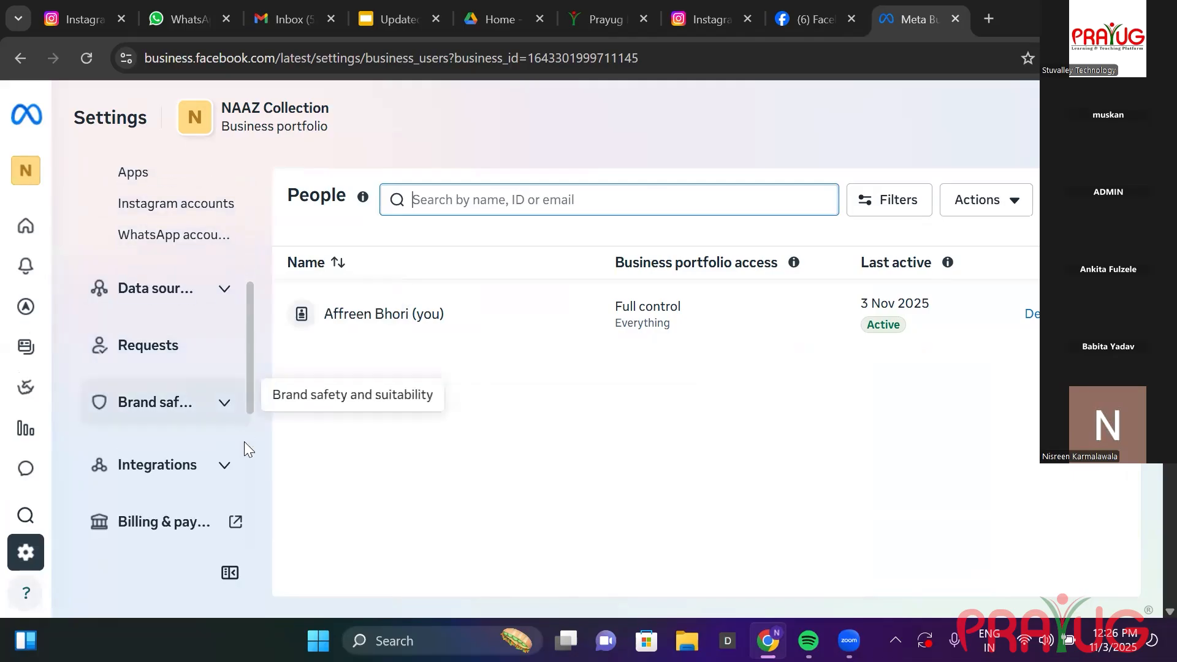
left_click_drag(246, 463, 245, 527)
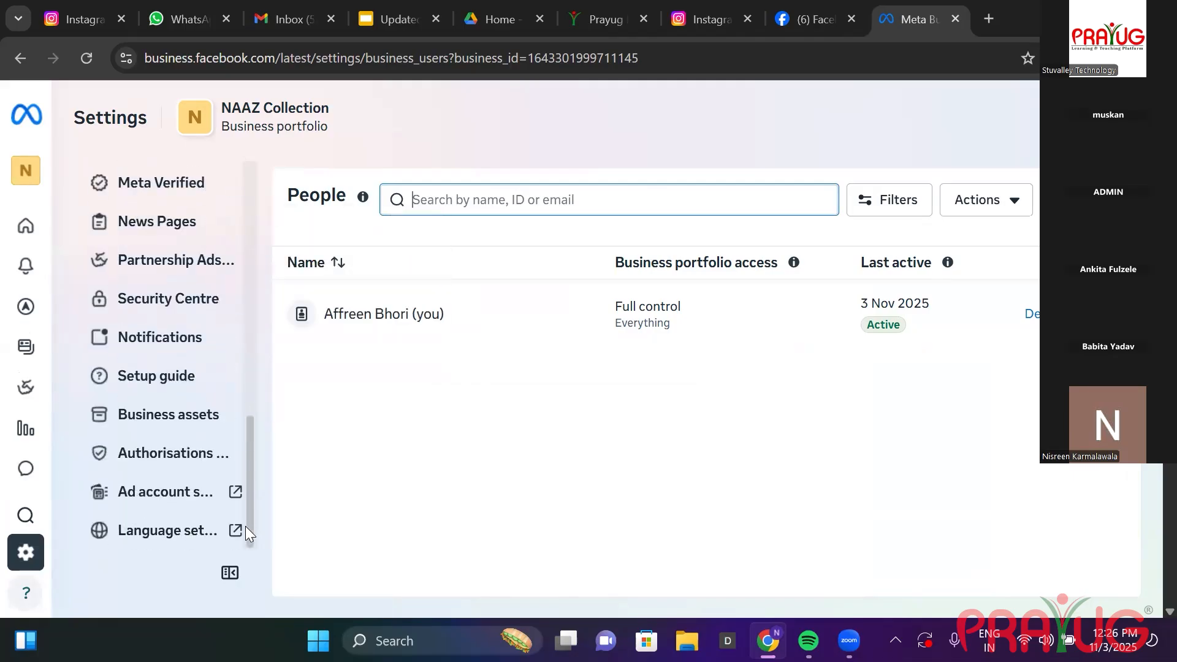
scroll(246, 489, "up", 2)
scroll(245, 465, "up", 3)
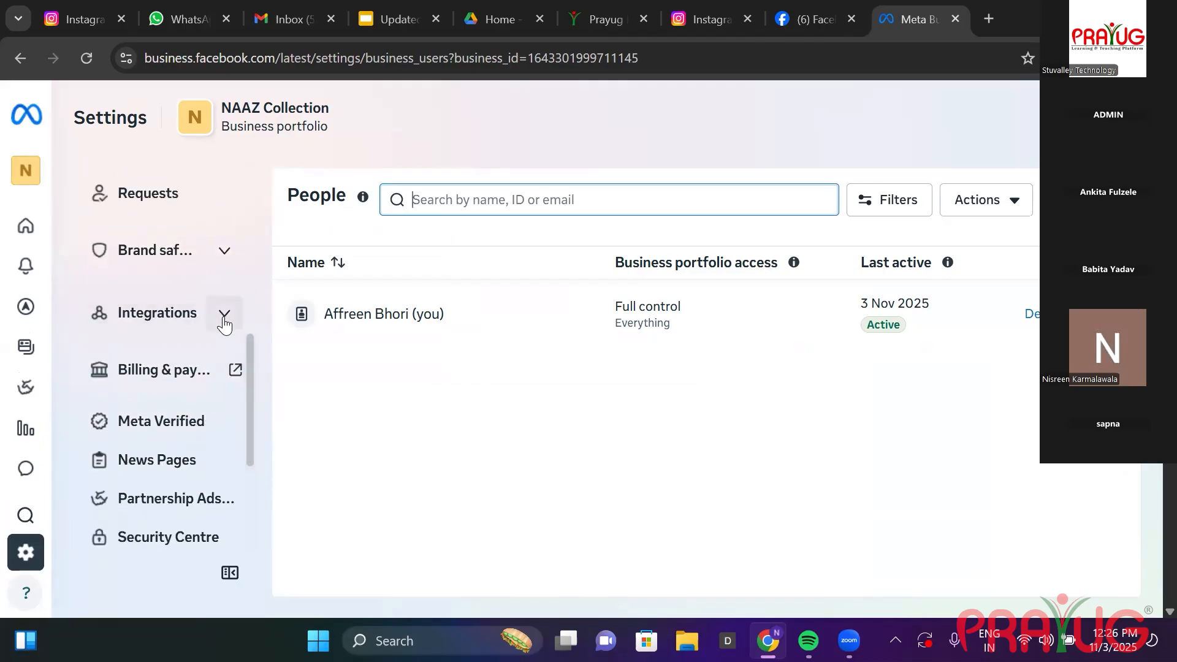
left_click(224, 314)
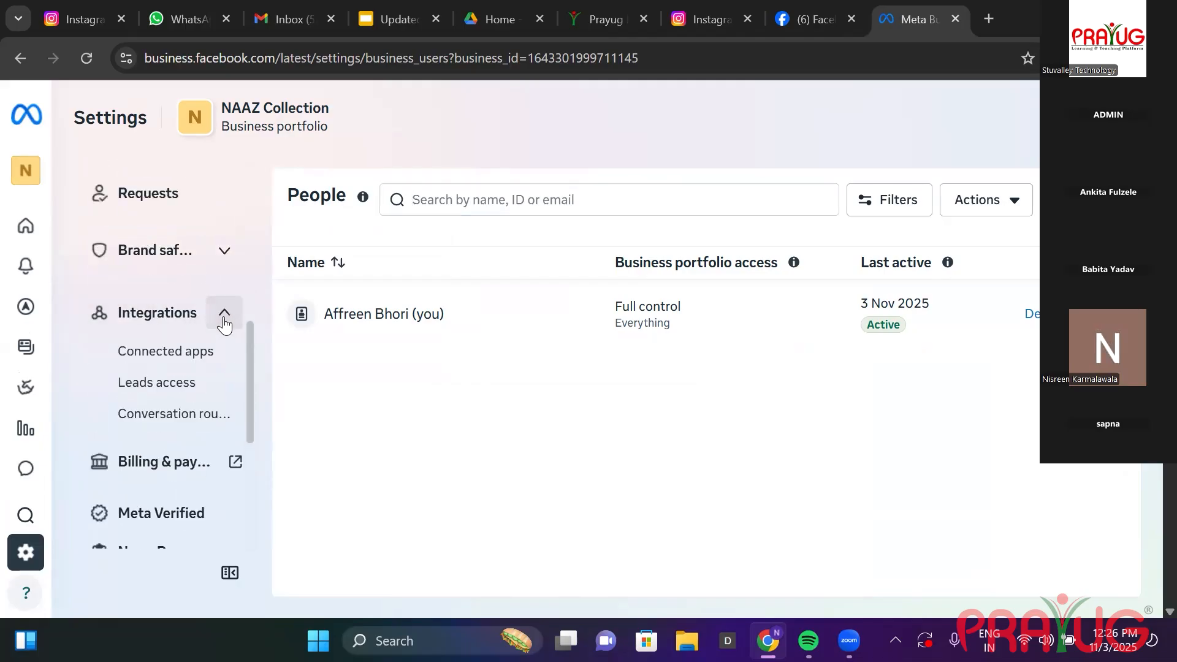
left_click(209, 269)
Check the business portfolio dropdown list, then return to the Facebook feed.
left_click_drag(247, 347, 261, 173)
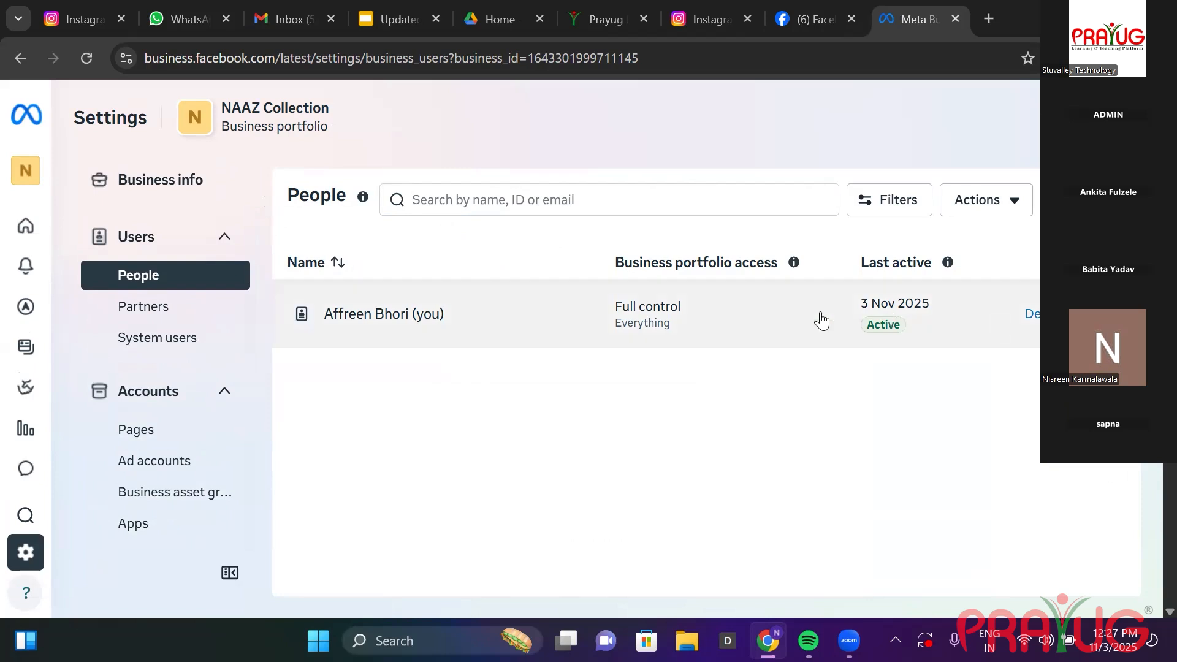
mouse_move(24, 467)
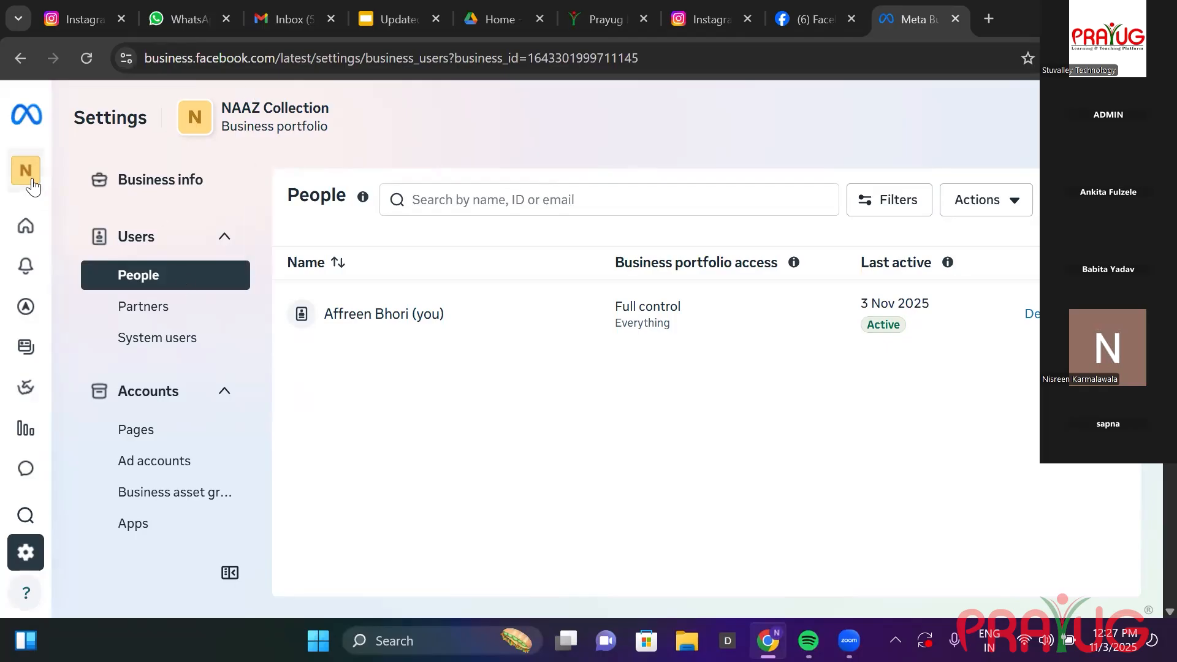
mouse_move(27, 178)
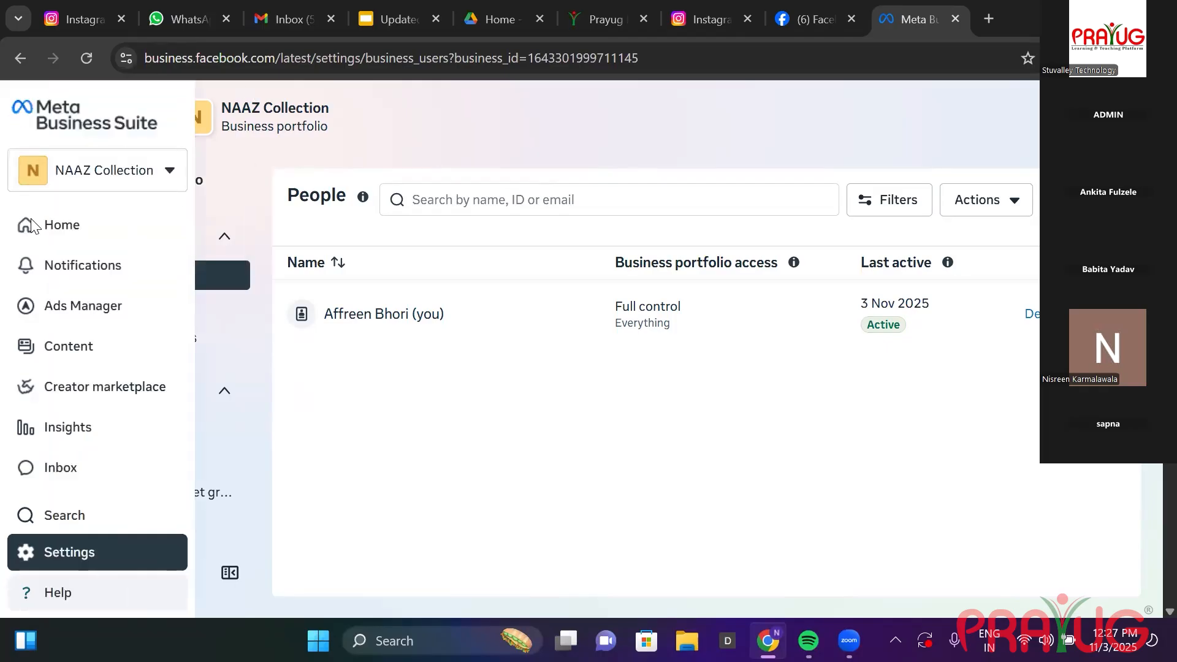
left_click(170, 173)
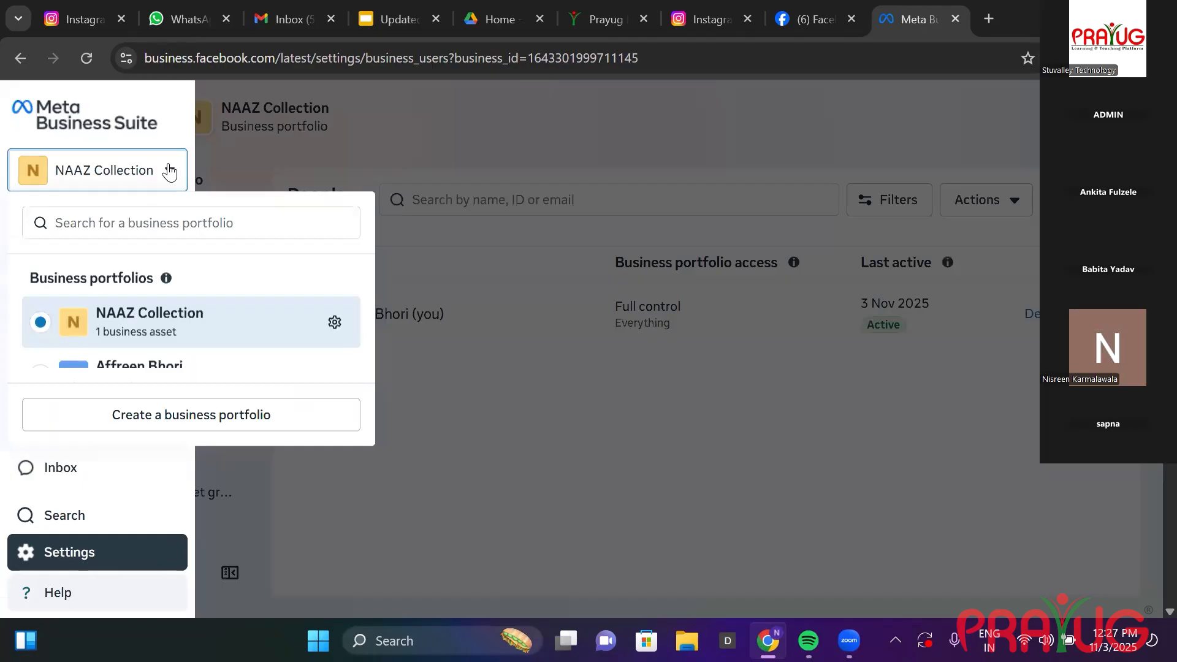
left_click(170, 173)
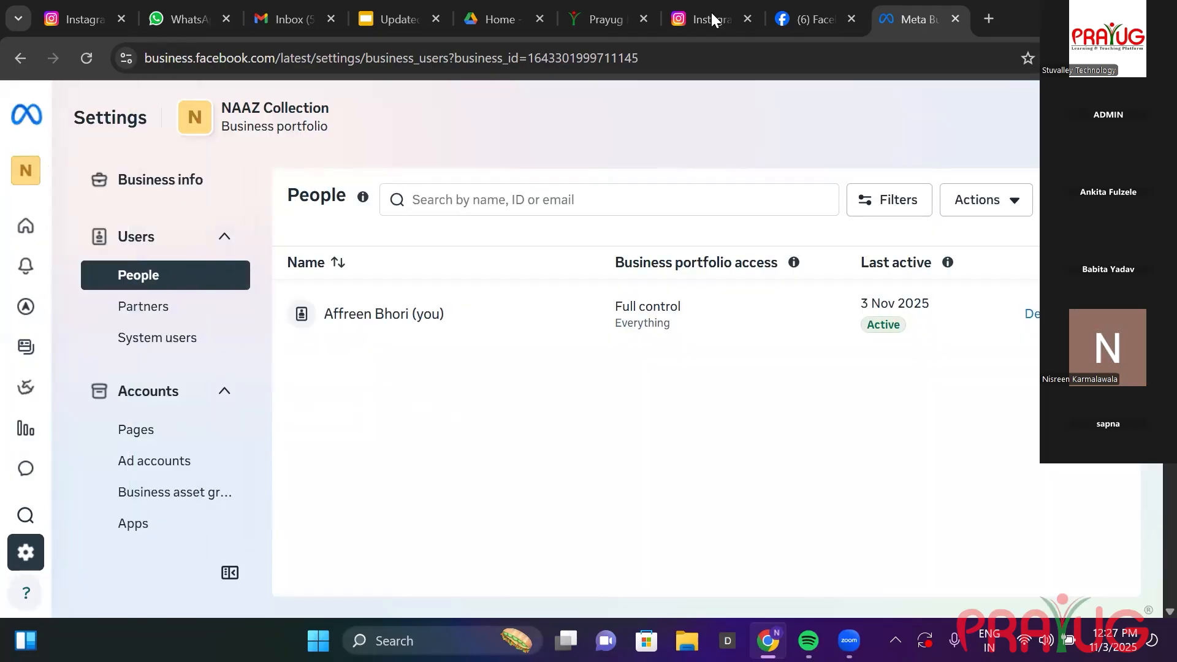
left_click(797, 20)
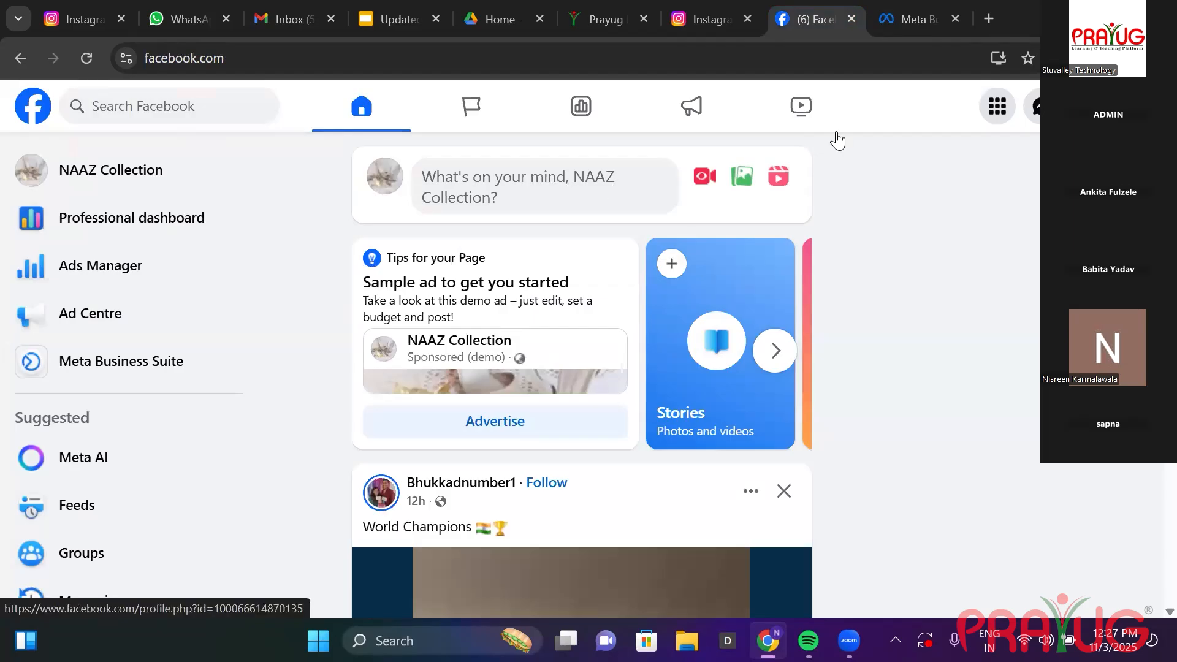
Go to Ads Manager and list the ad sets of the 'New Leads campaign'.
left_click(104, 269)
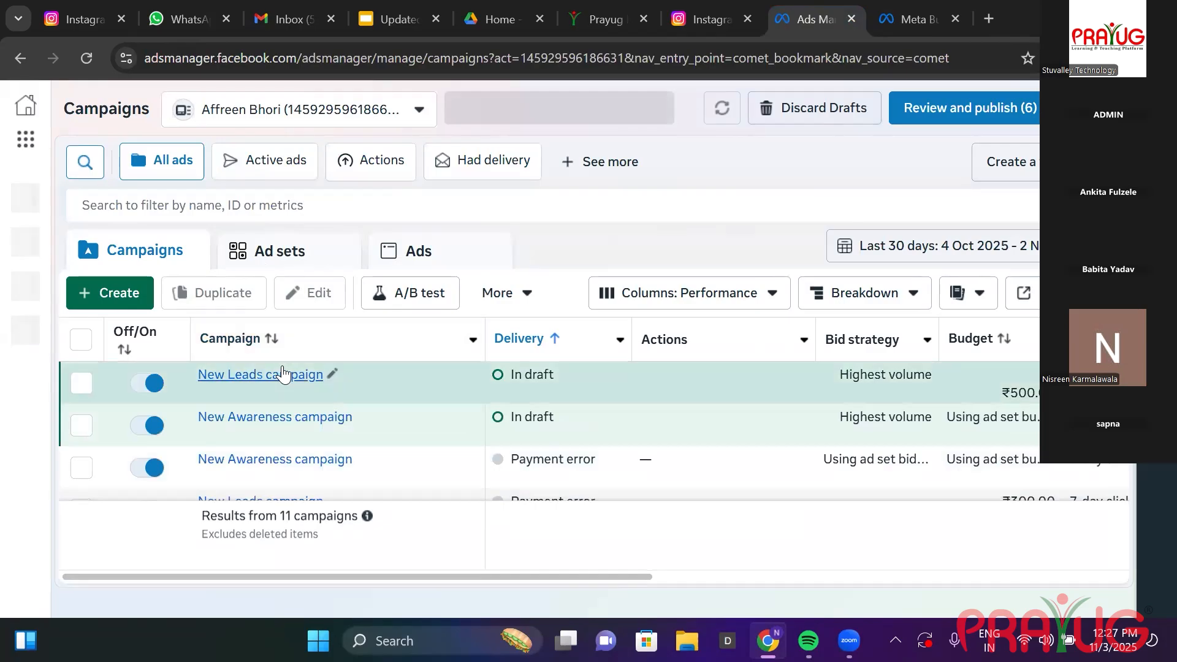
left_click(281, 374)
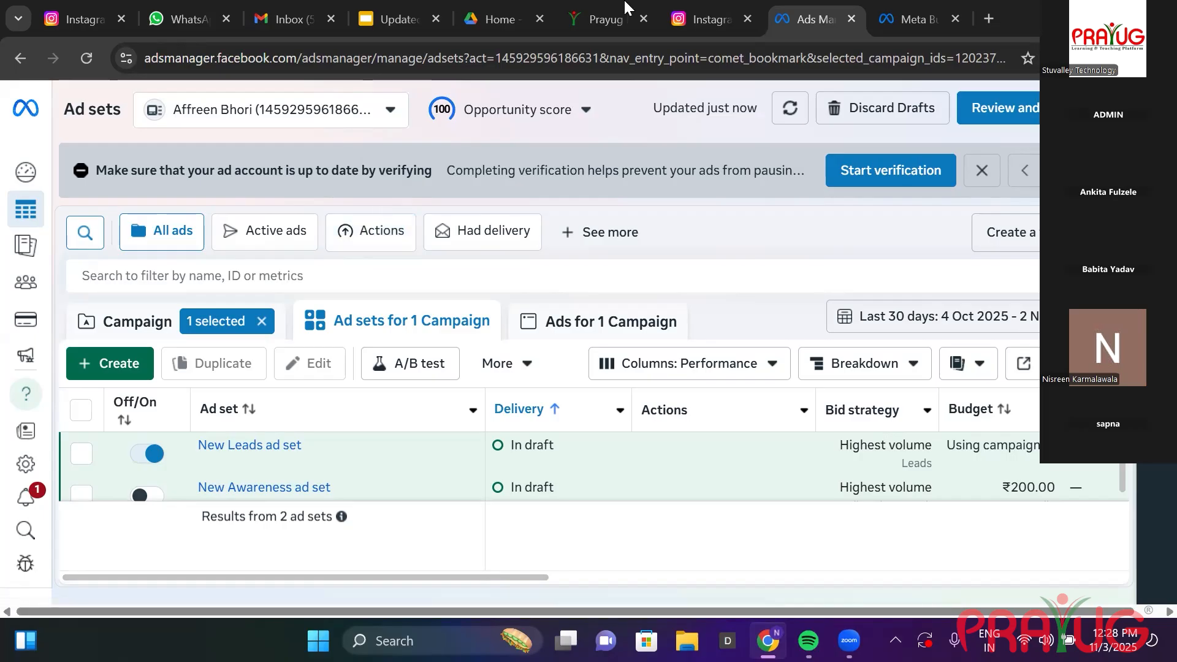
Search the web for 'privacy and policy generator free online' in a new tab.
left_click(987, 18)
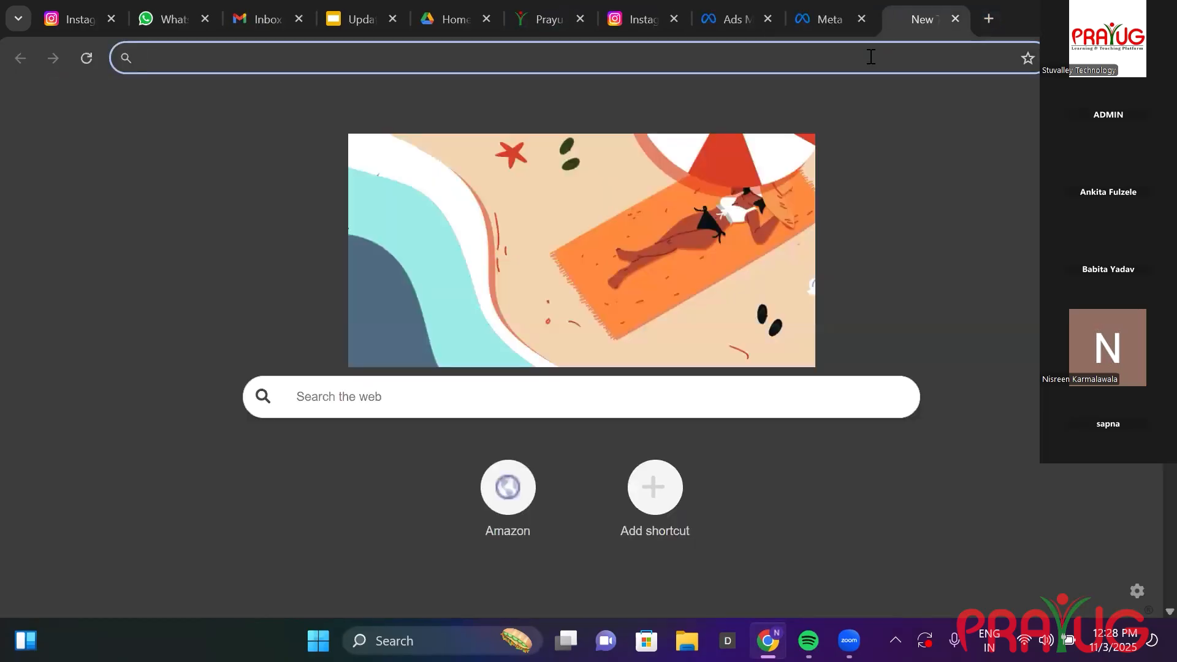
type("free on")
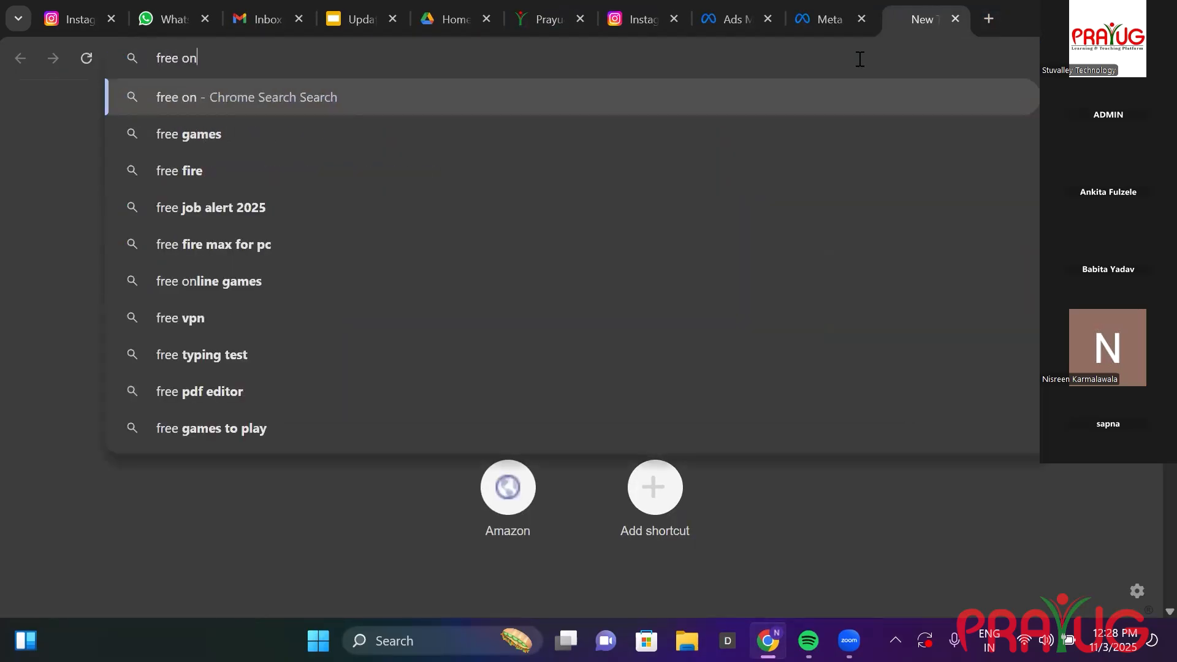
type("line generat")
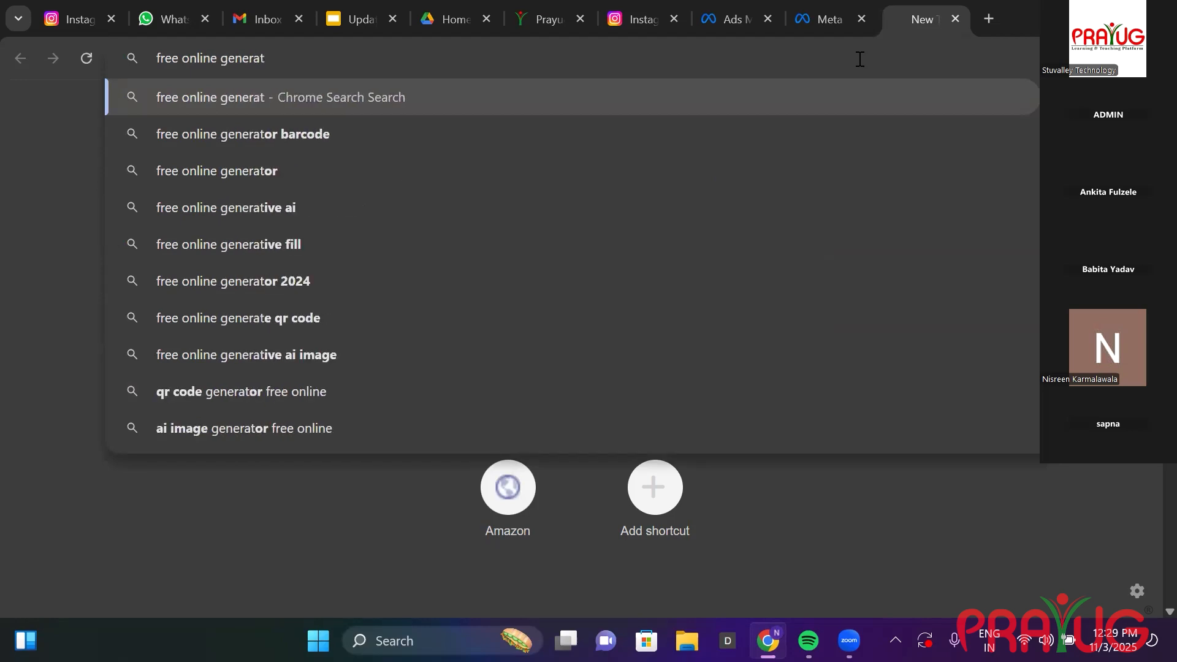
type("or f")
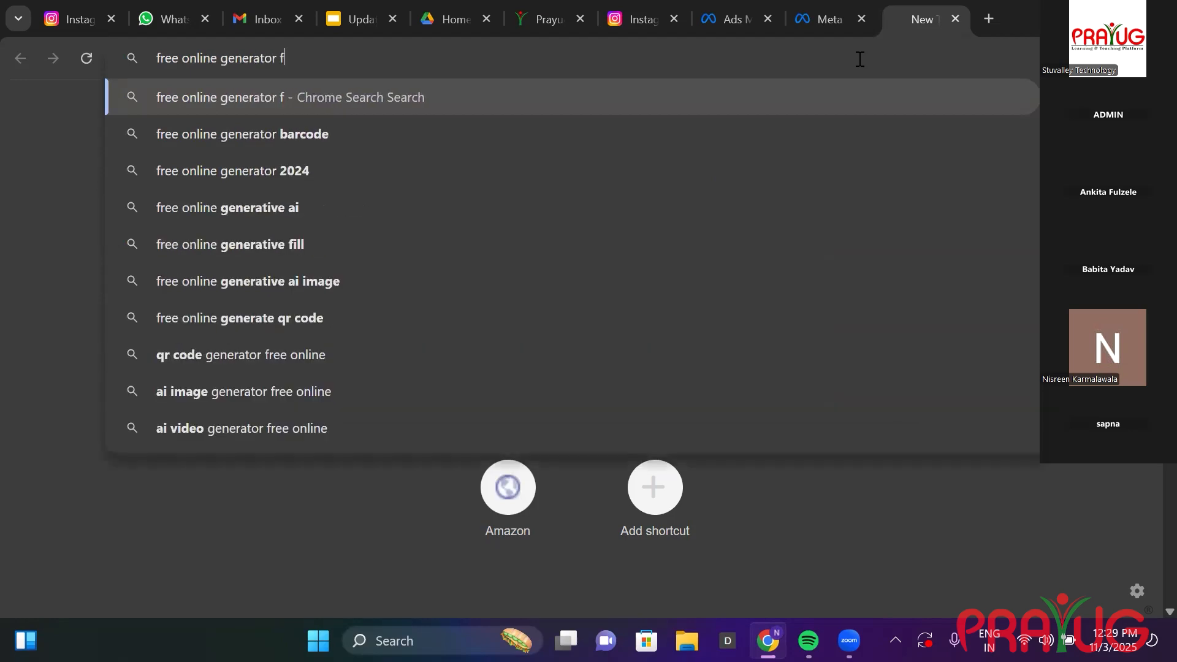
type("or priva")
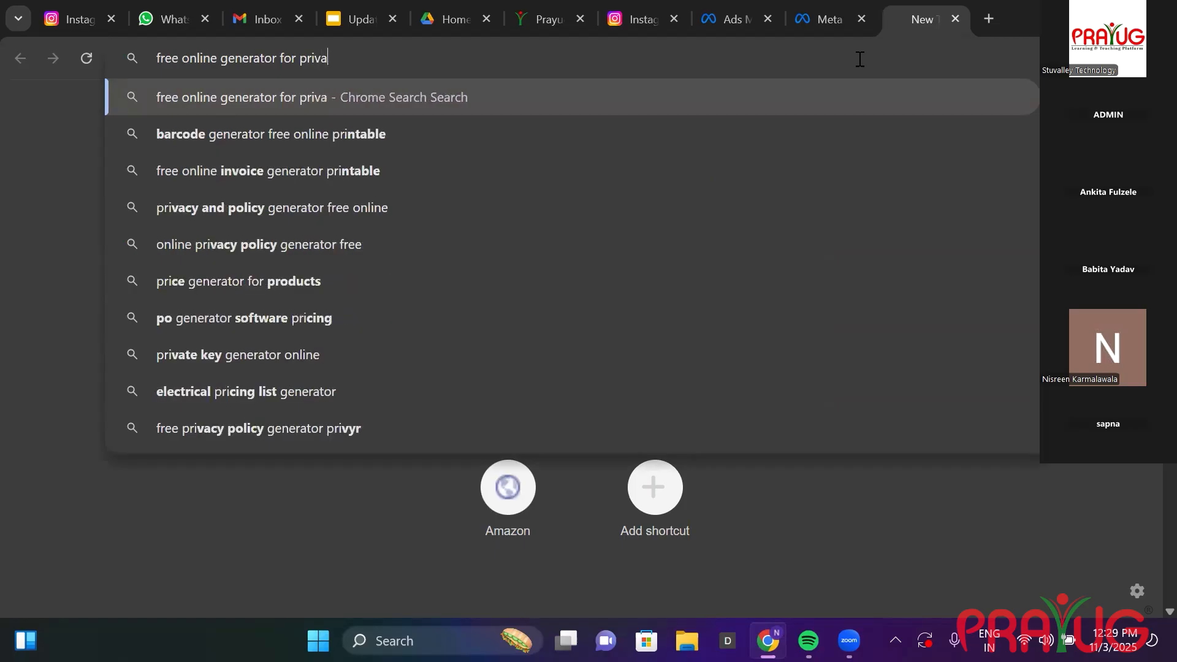
type("cy policy")
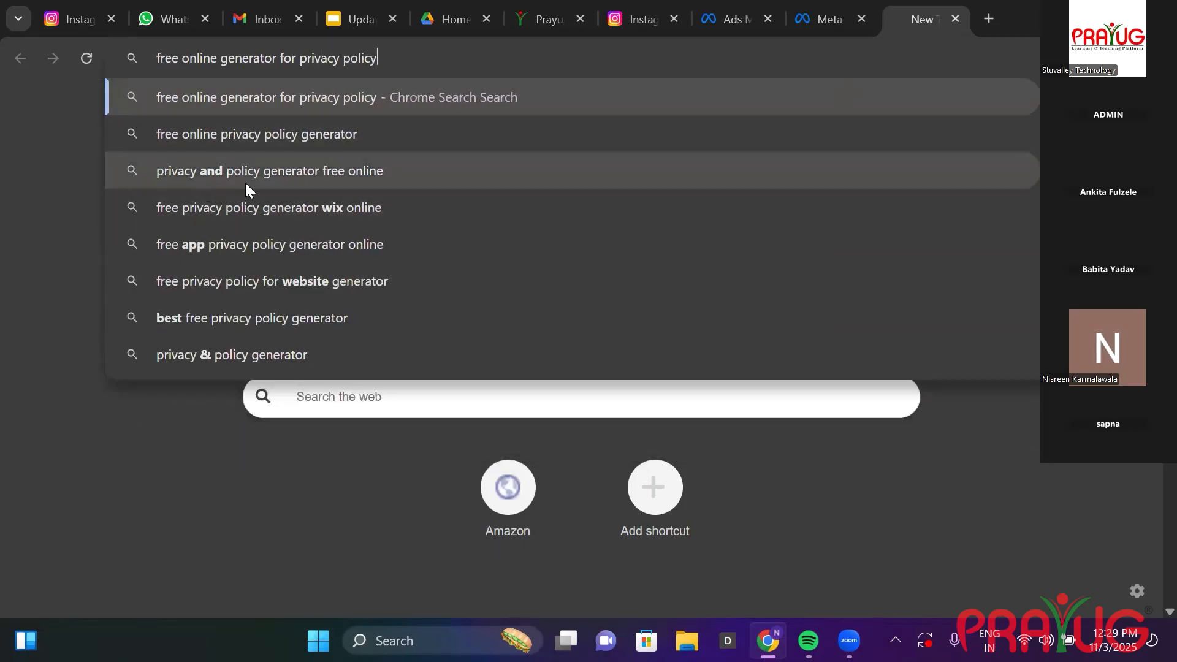
left_click(344, 181)
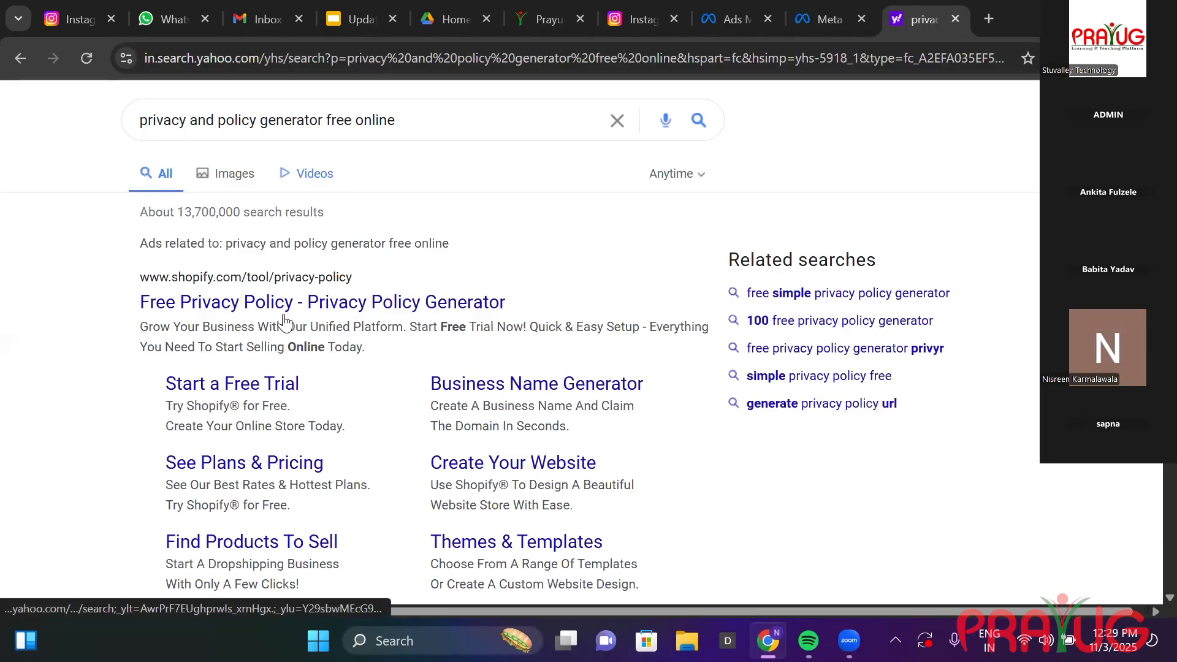
Open Shopify's free privacy policy generator, scroll its business details form, and begin free signup.
left_click(296, 302)
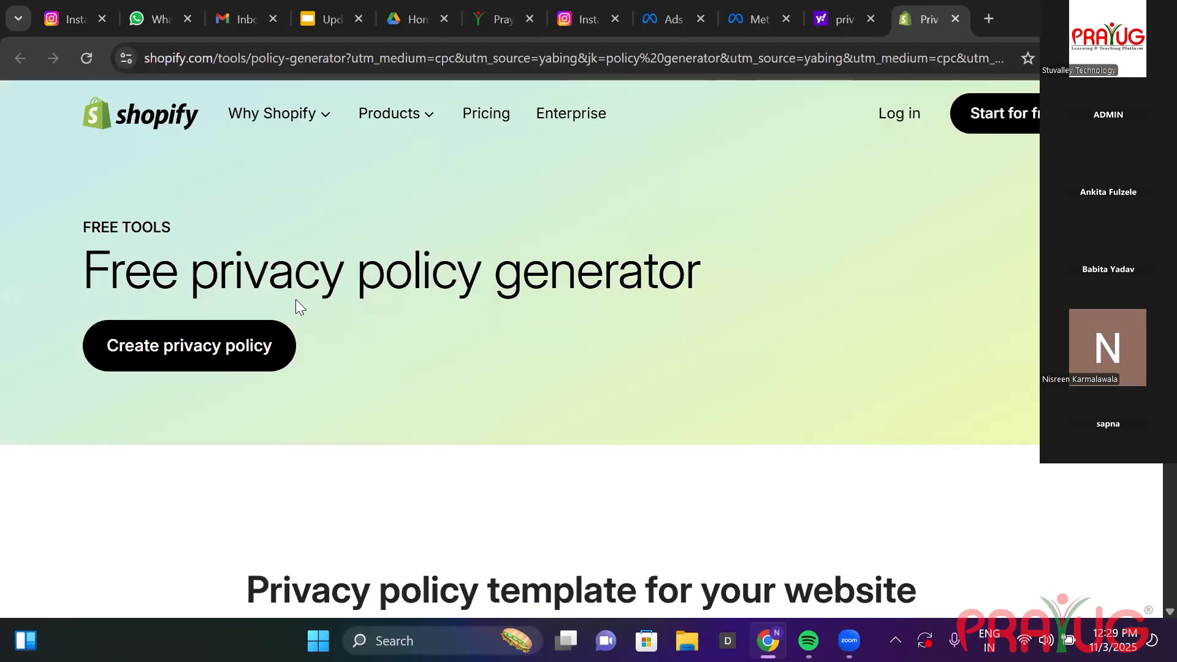
left_click(236, 361)
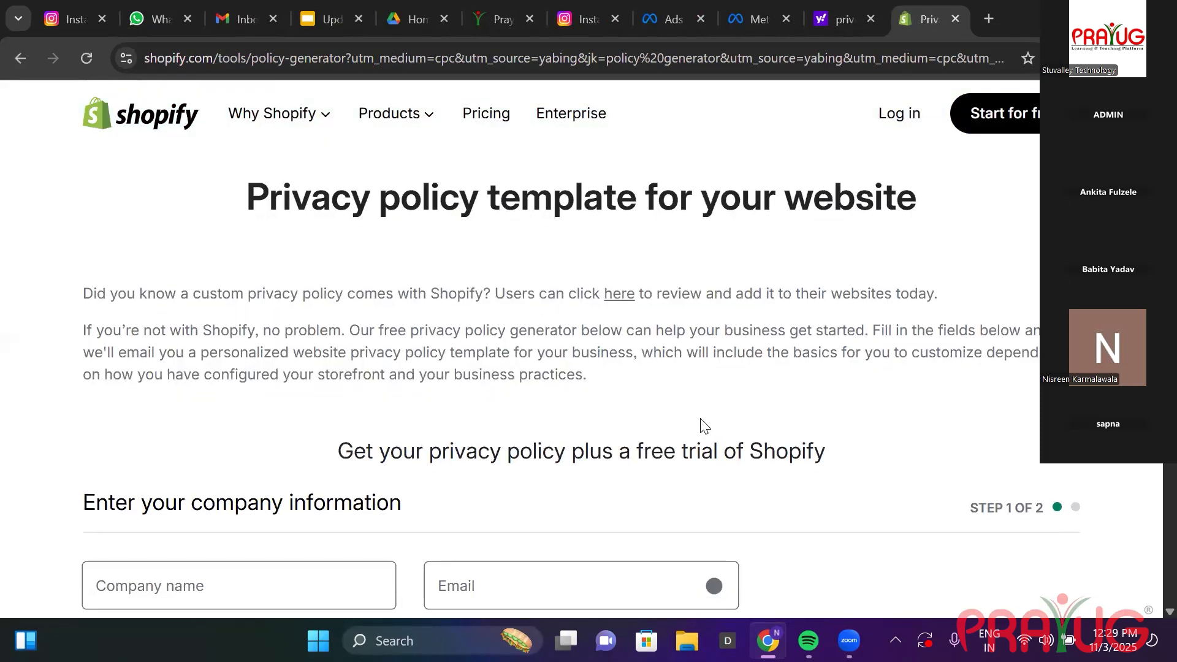
scroll(316, 228, "down", 6)
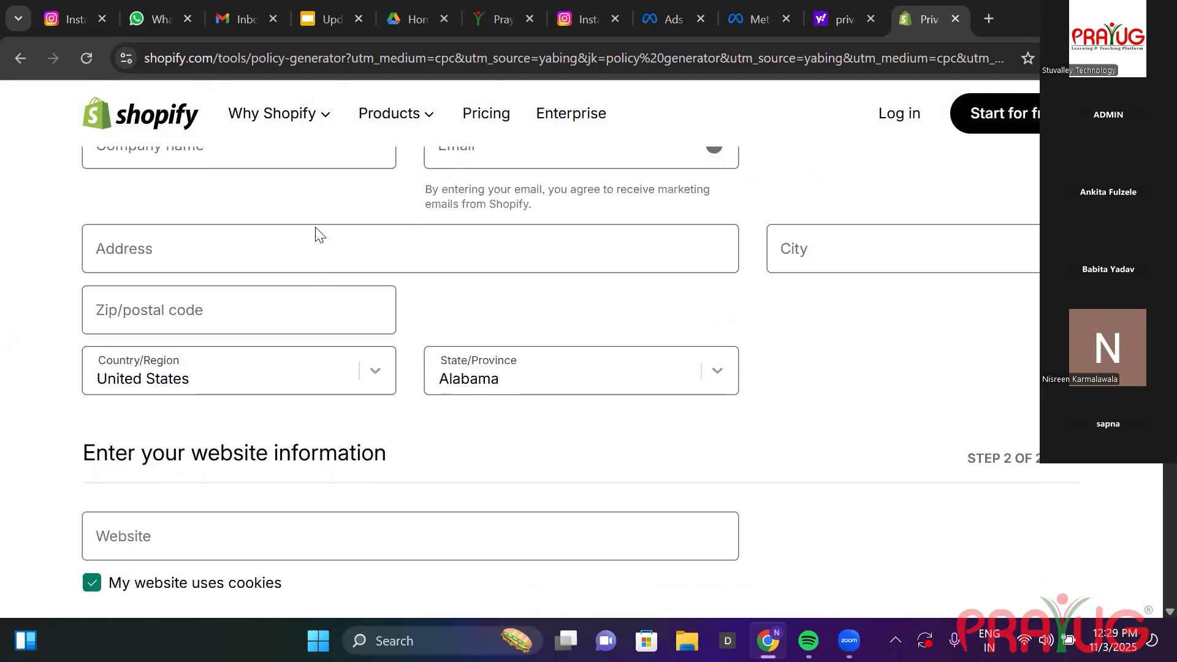
left_click(248, 200)
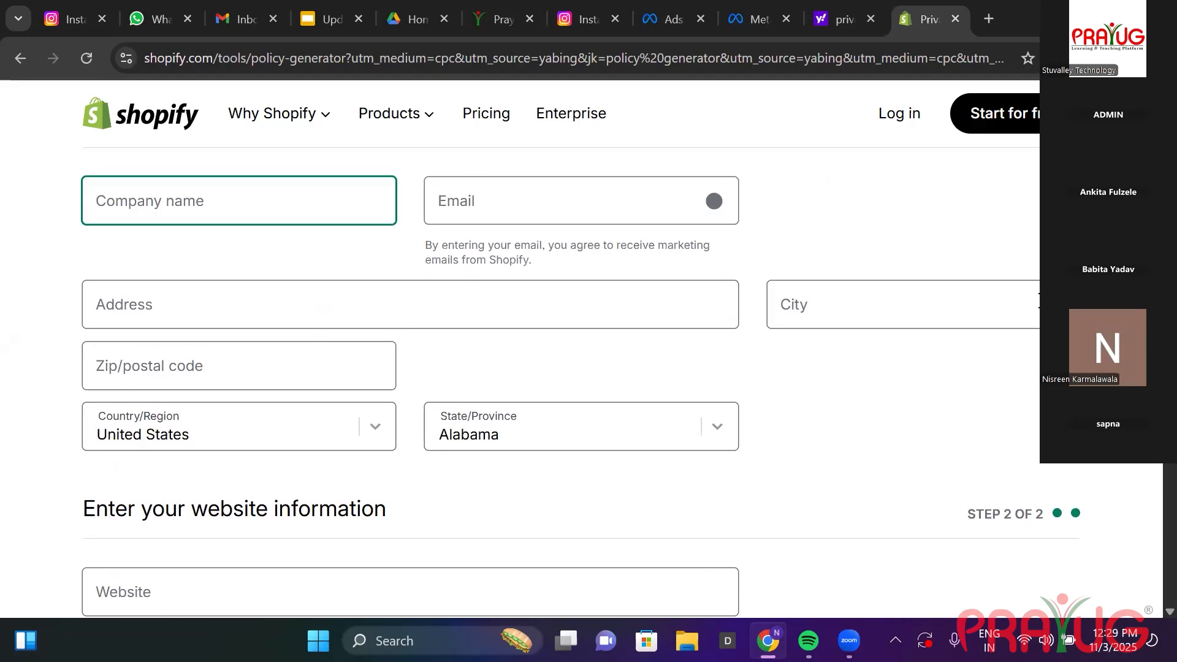
scroll(561, 368, "down", 4)
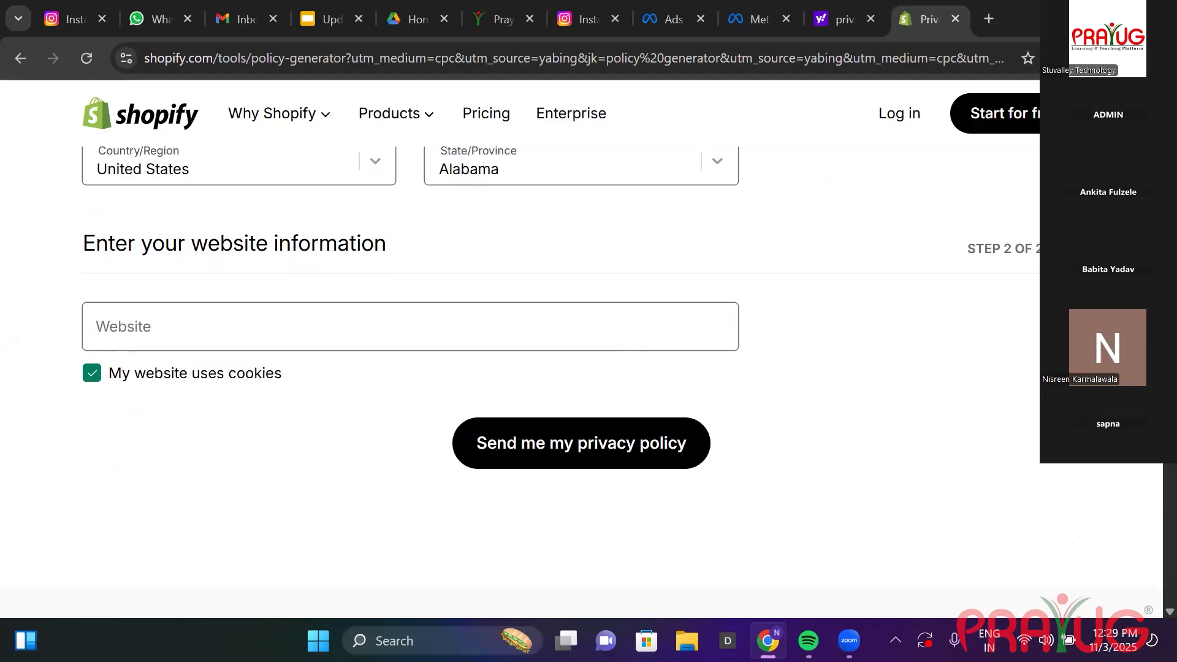
scroll(561, 367, "down", 1)
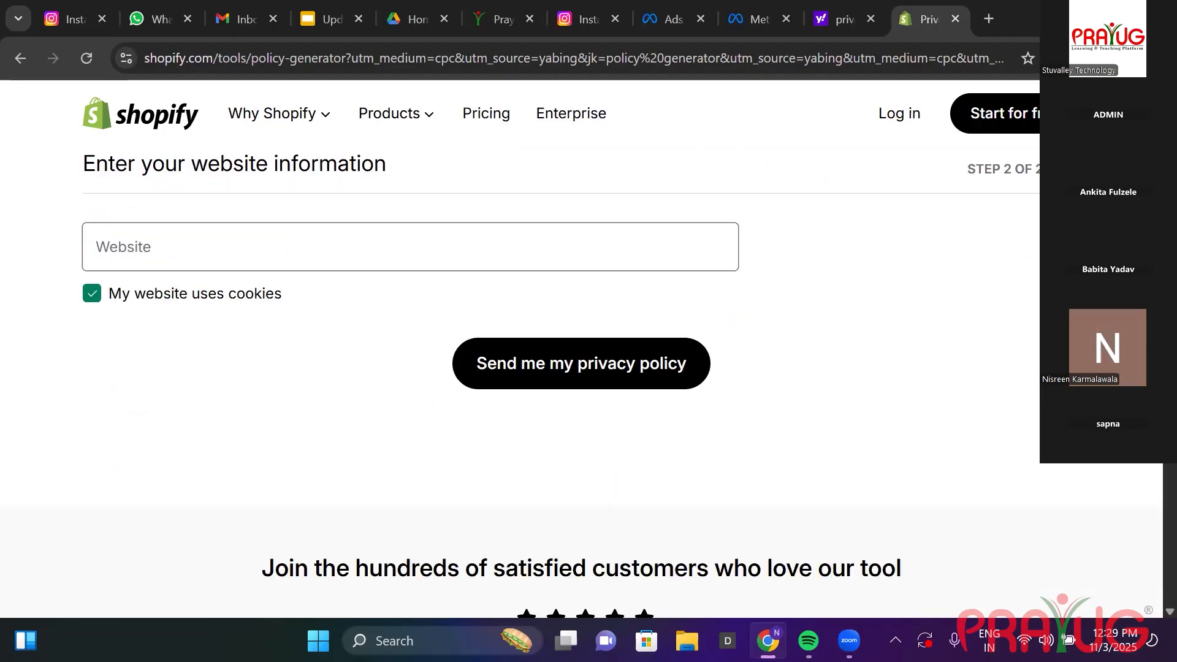
left_click(1034, 122)
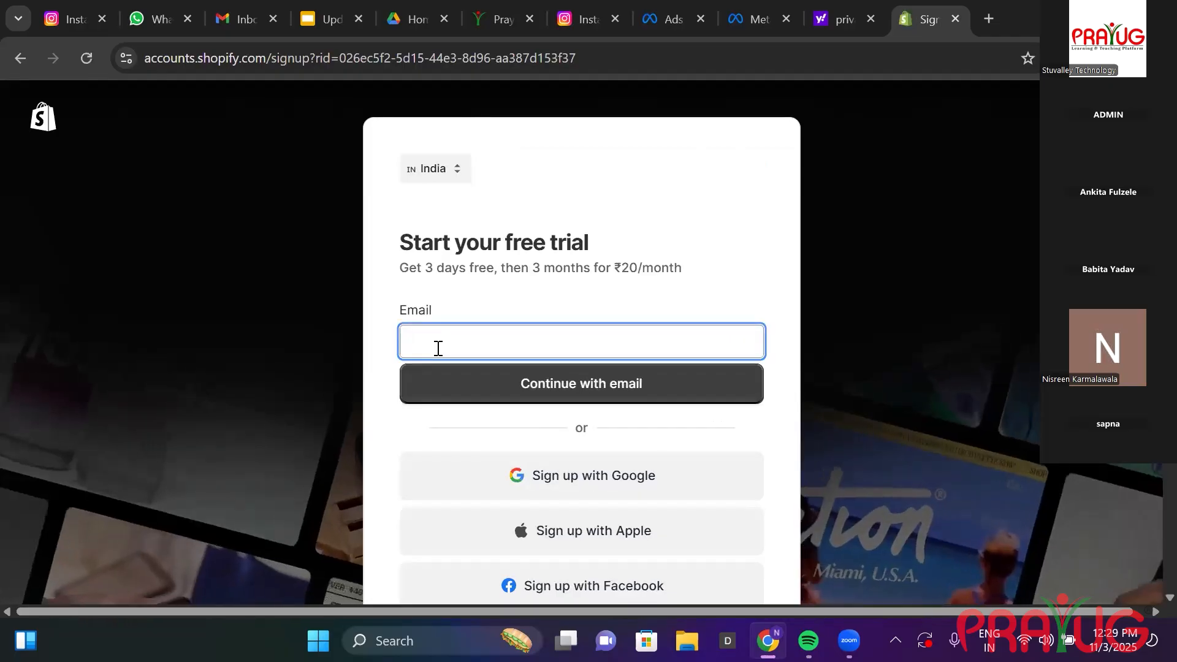
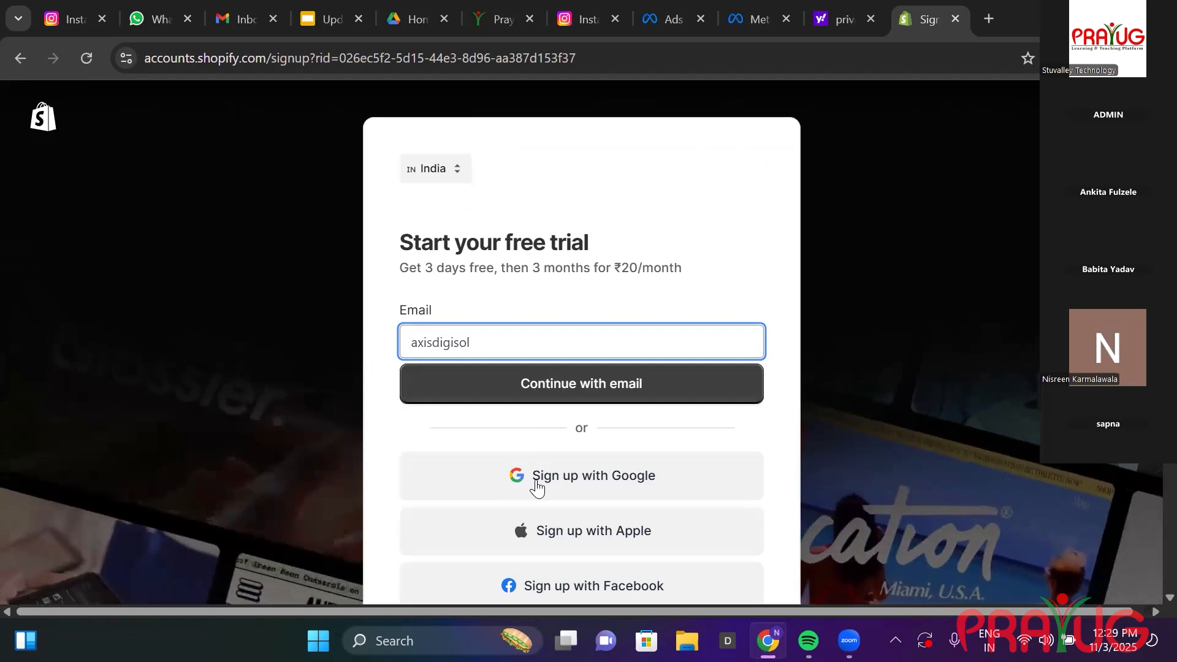
Sign up for Shopify's trial with a Google account, reach the ₹20/month checkout, then close it.
left_click(535, 479)
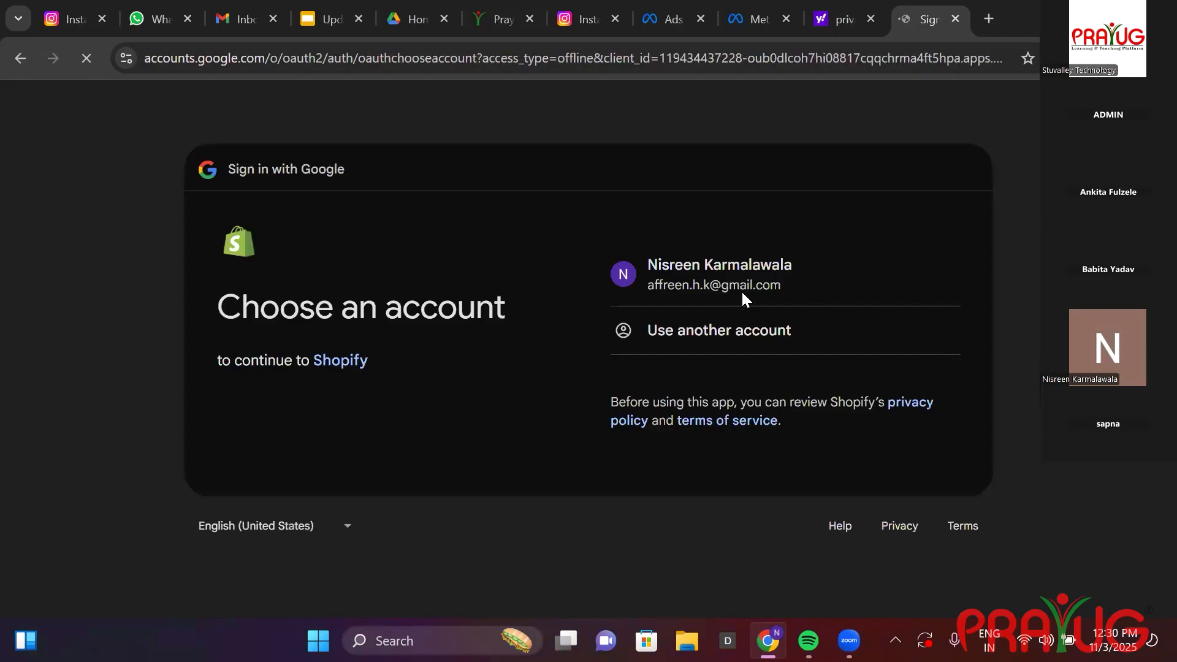
left_click(742, 293)
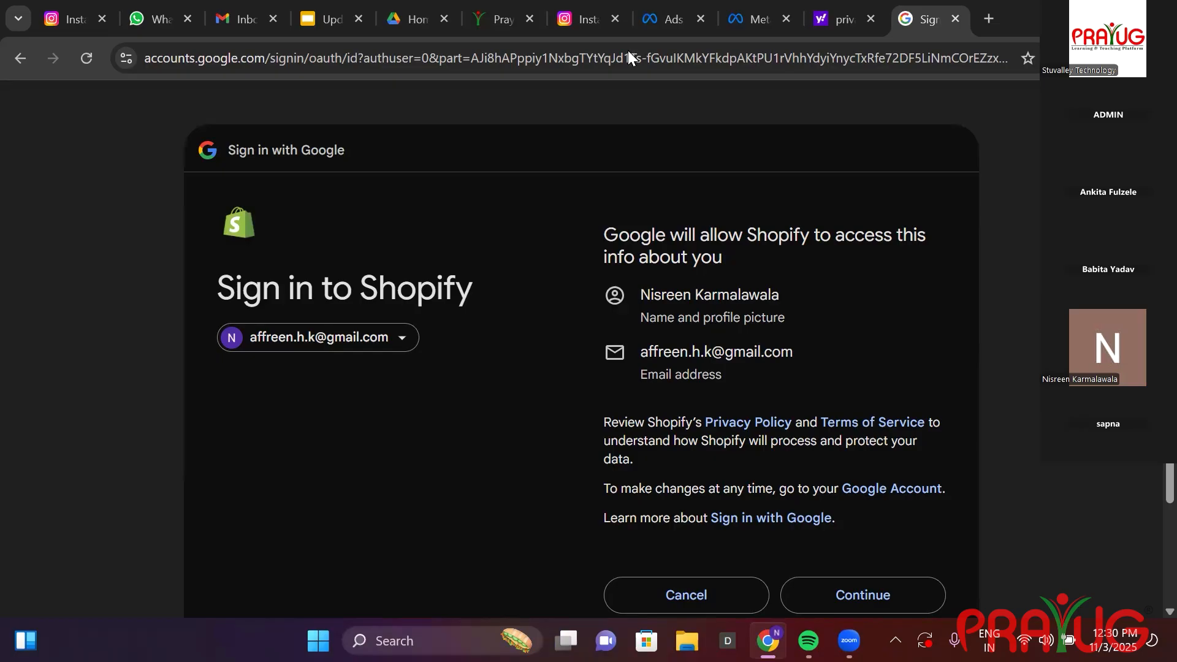
left_click(861, 594)
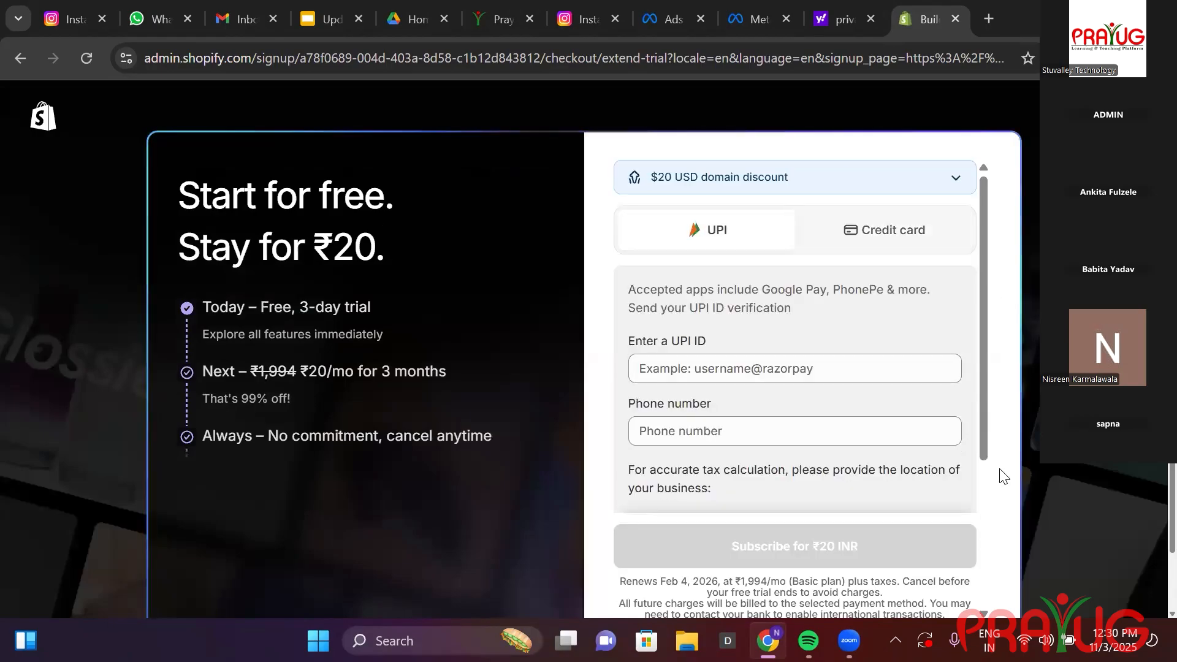
scroll(795, 337, "down", 4)
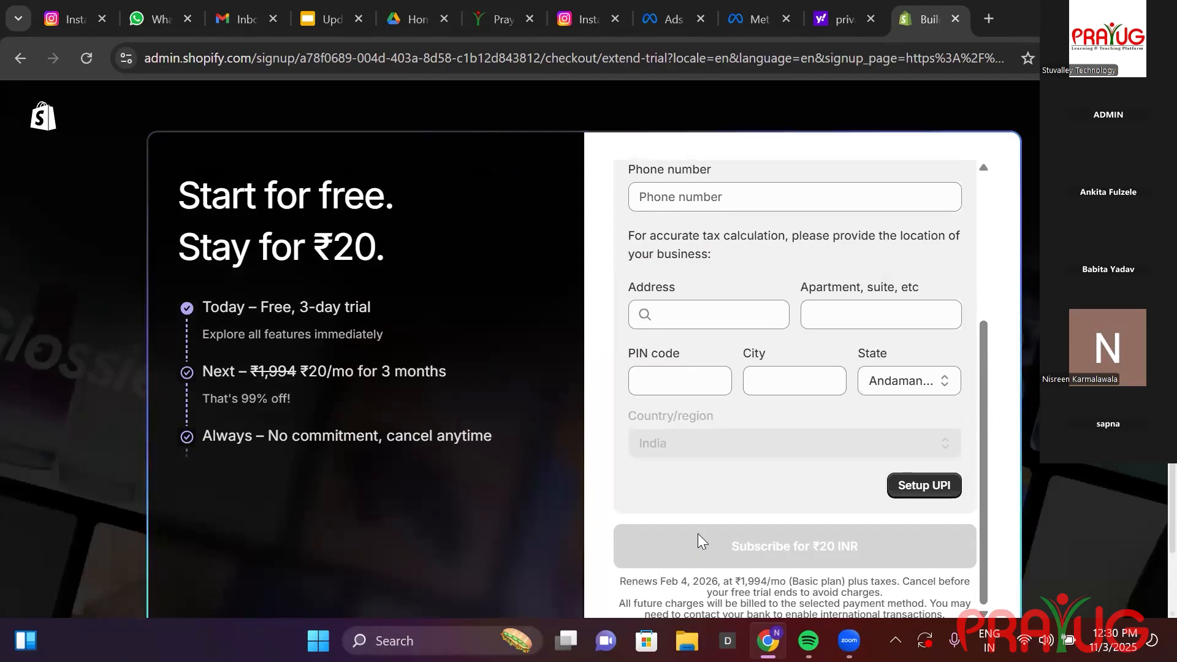
left_click(955, 19)
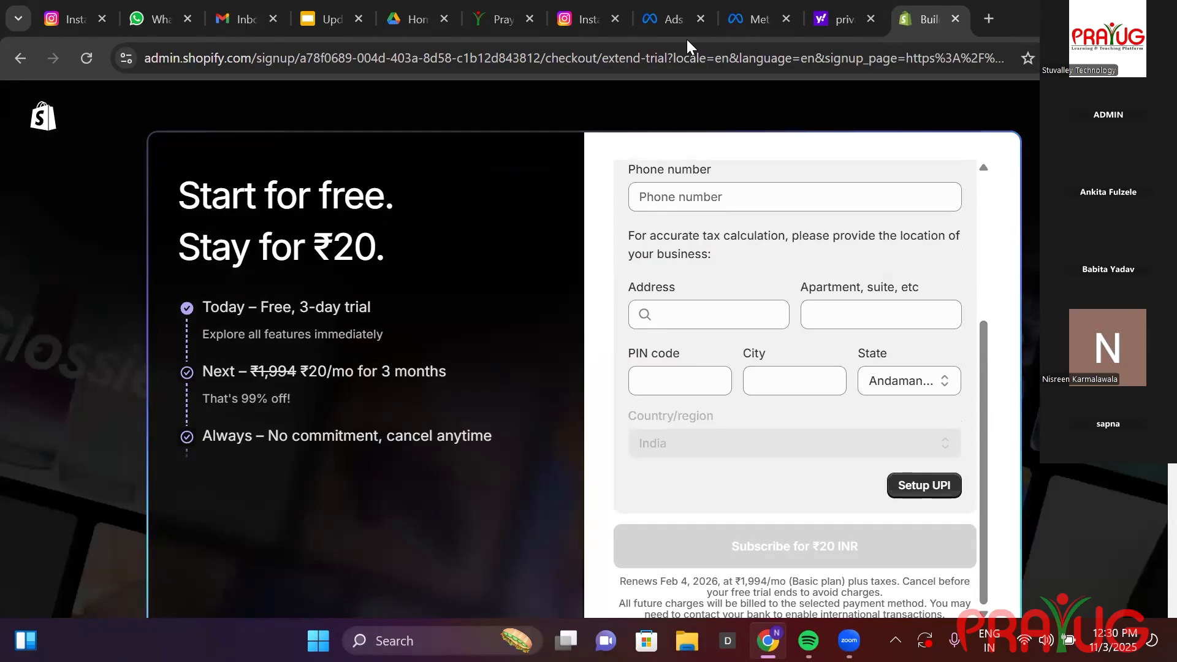
Back out of Ads Manager's ad sets and campaigns to the NAAZ Collection Facebook feed.
left_click(723, 28)
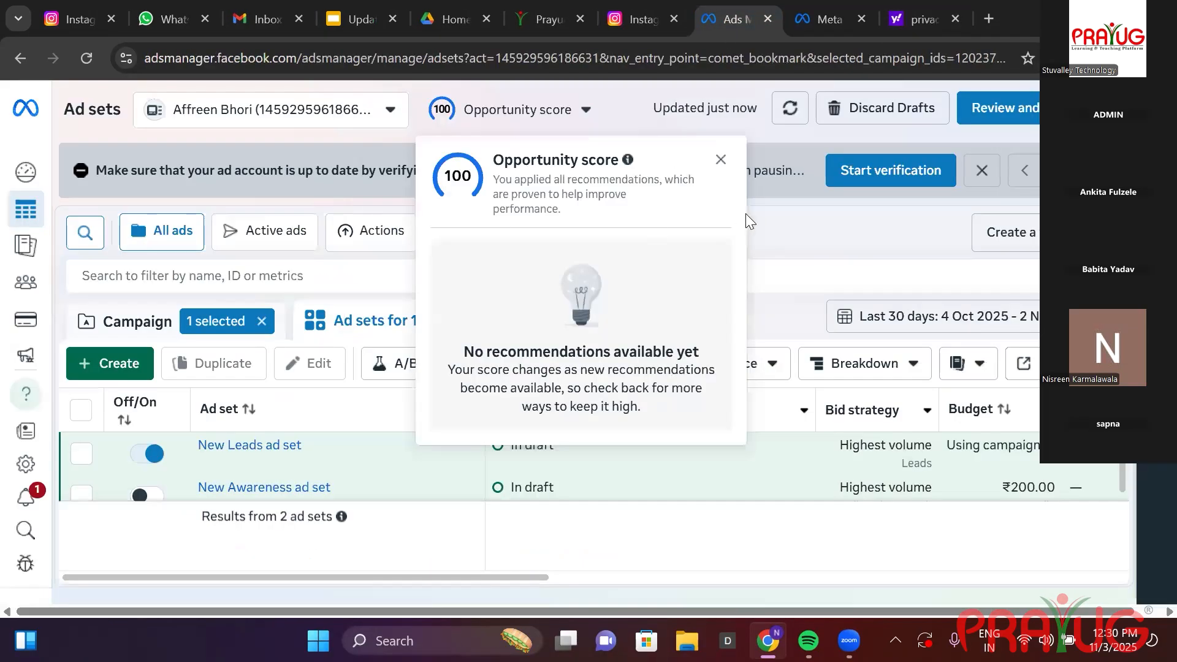
left_click(19, 57)
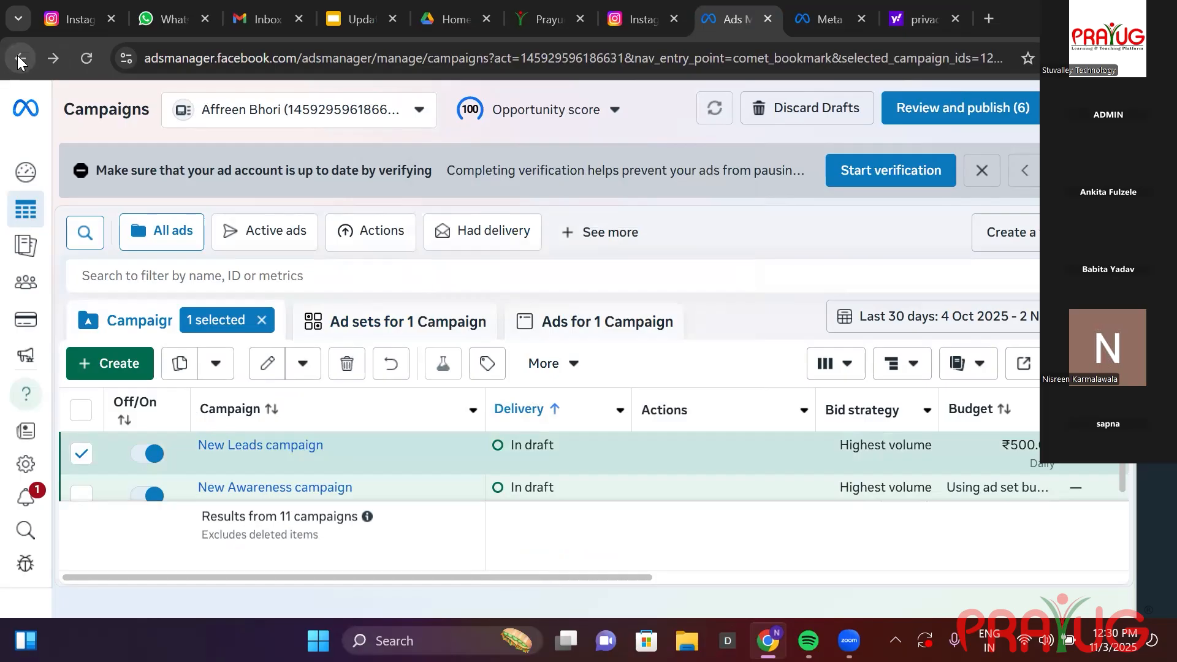
left_click(24, 59)
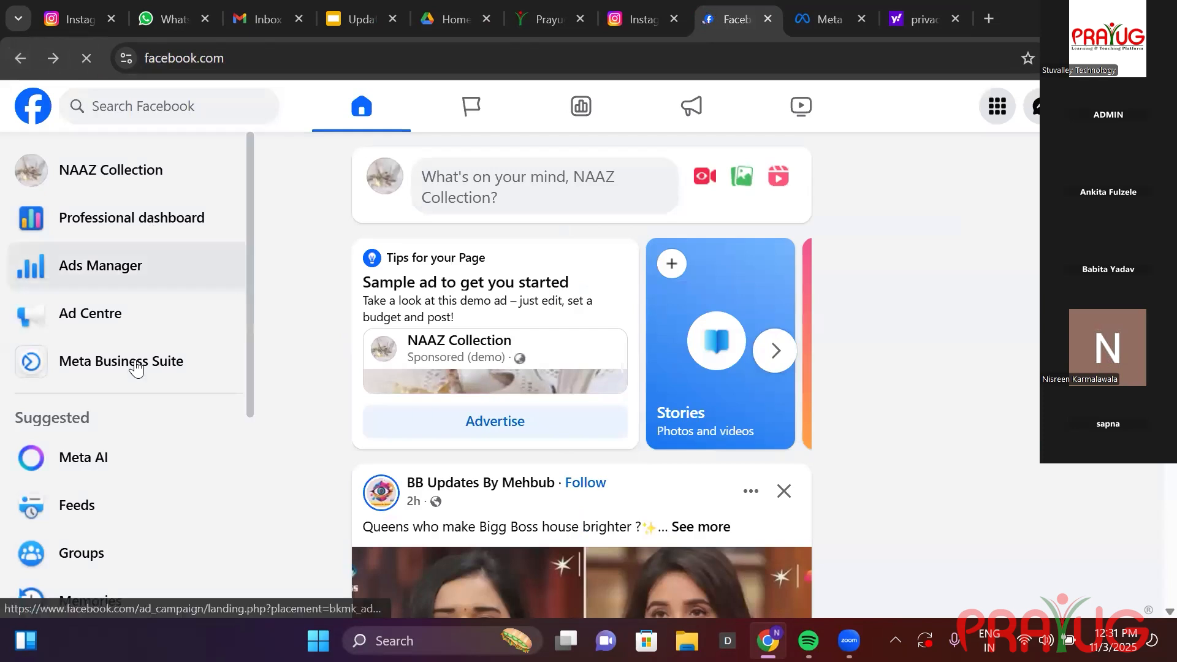
Navigate from the NAAZ Collection Page's settings to Meta's Privacy Policy page.
left_click(119, 177)
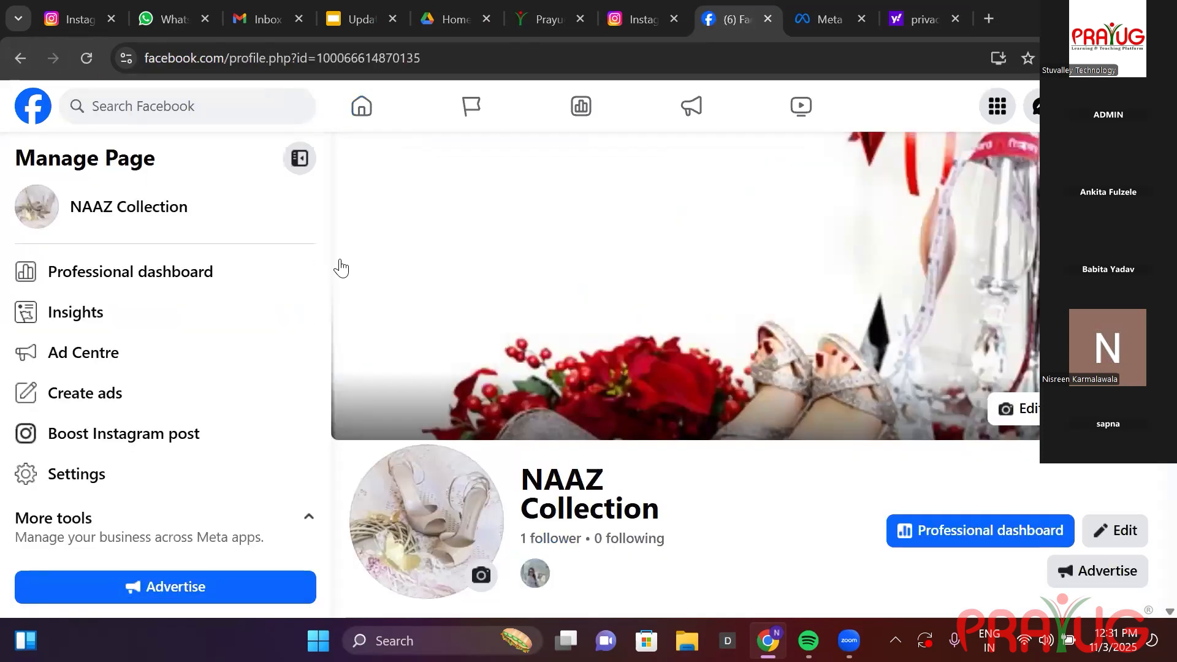
scroll(325, 377, "down", 2)
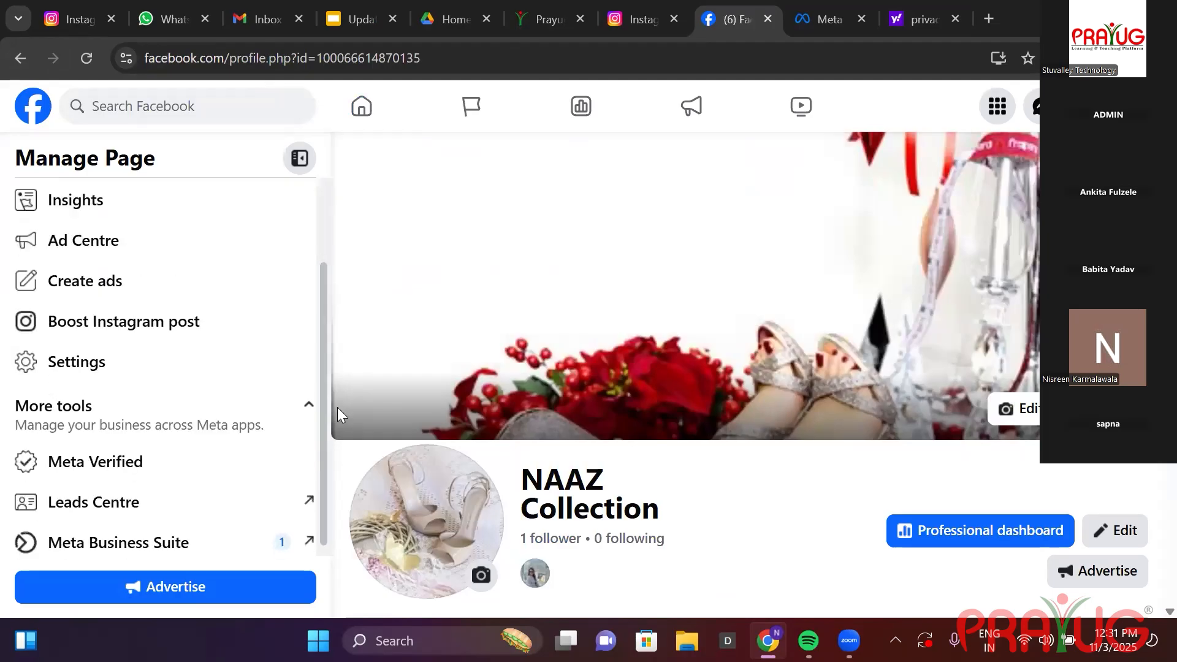
left_click(131, 341)
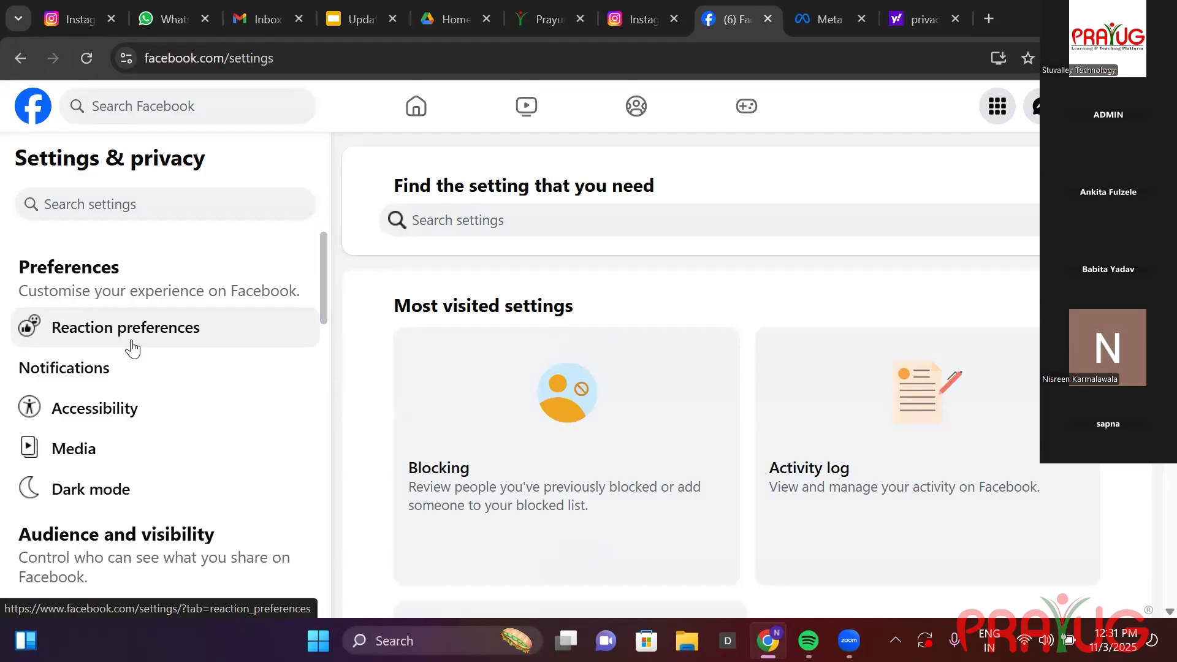
left_click(328, 388)
left_click_drag(327, 389, 365, 541)
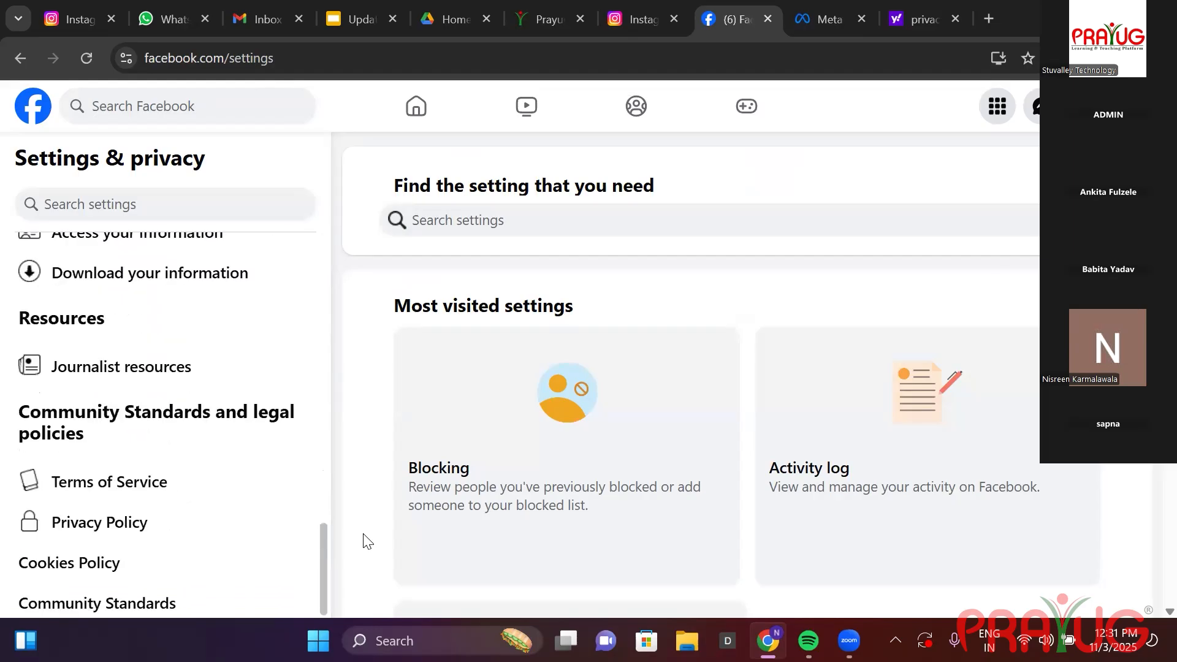
left_click(177, 520)
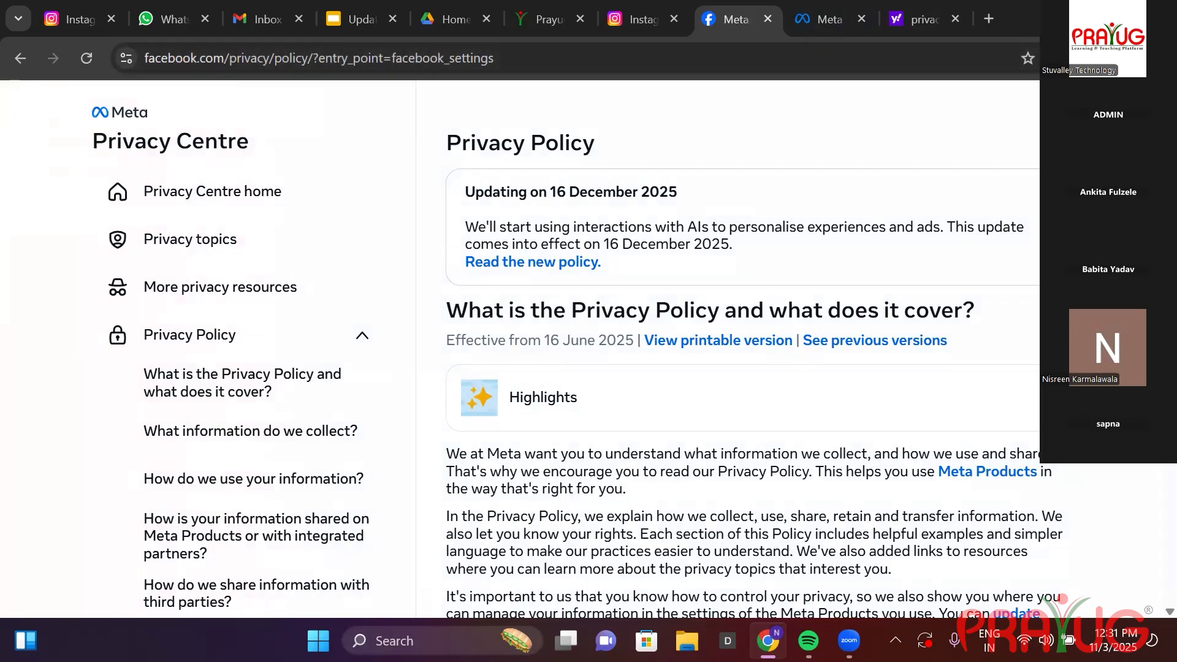
Read through Meta's Privacy Policy and select its URL in the address bar for the lead form.
scroll(758, 348, "down", 10)
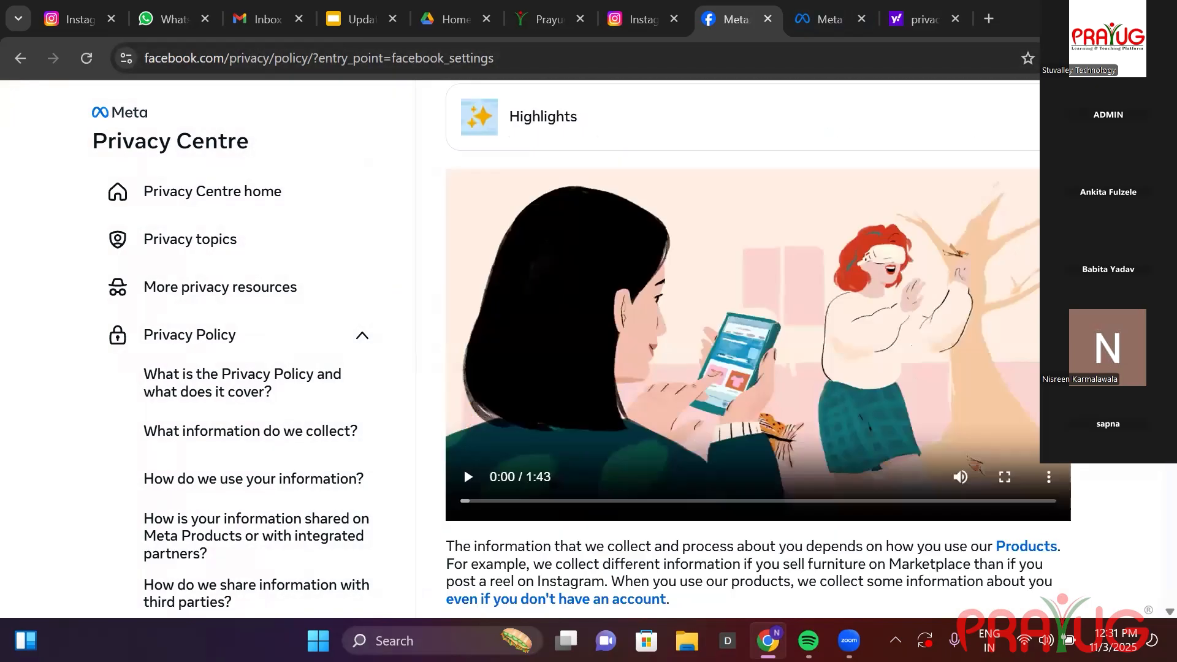
scroll(758, 348, "up", 7)
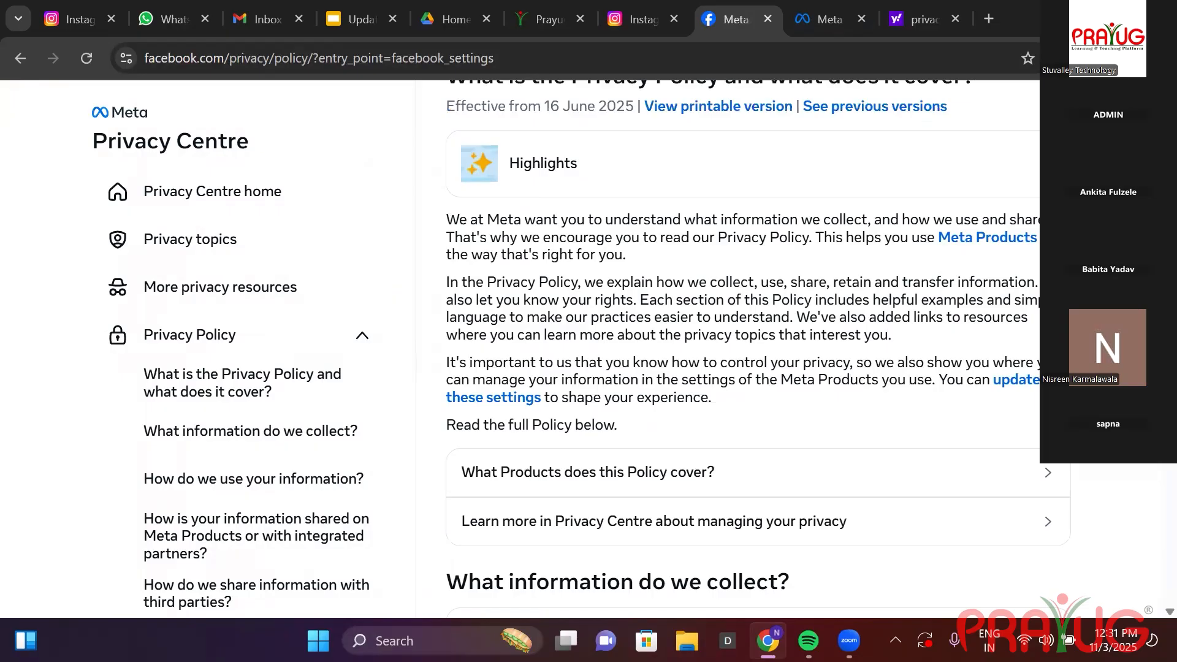
scroll(758, 348, "down", 10)
scroll(758, 348, "down", 15)
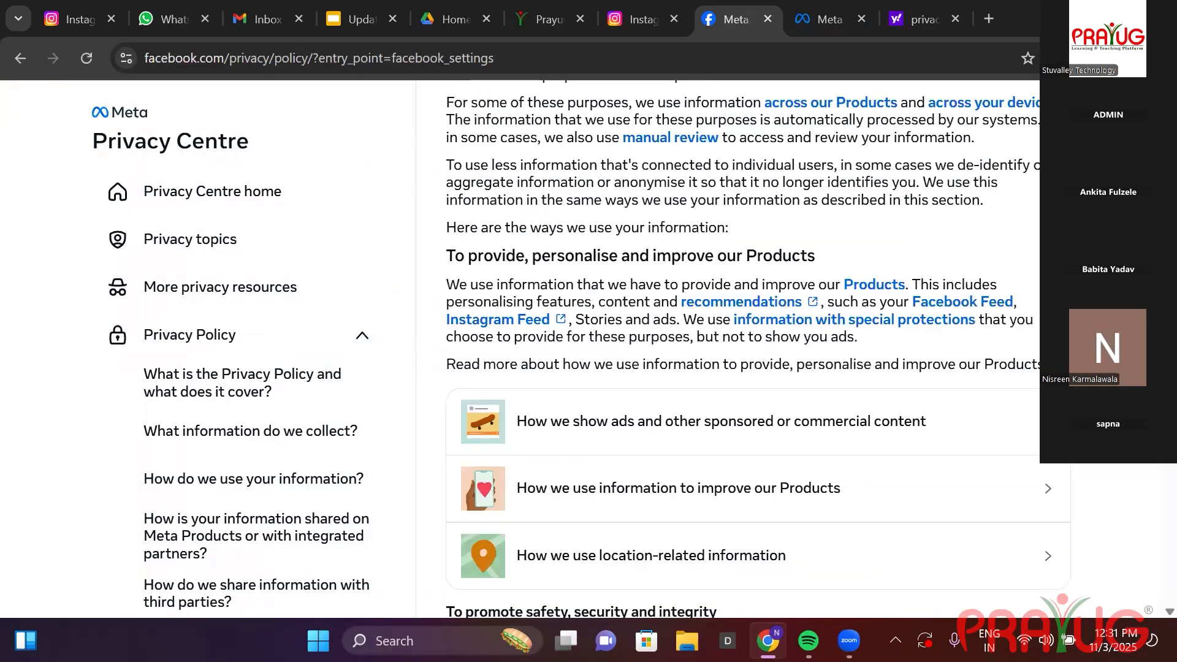
scroll(758, 348, "down", 20)
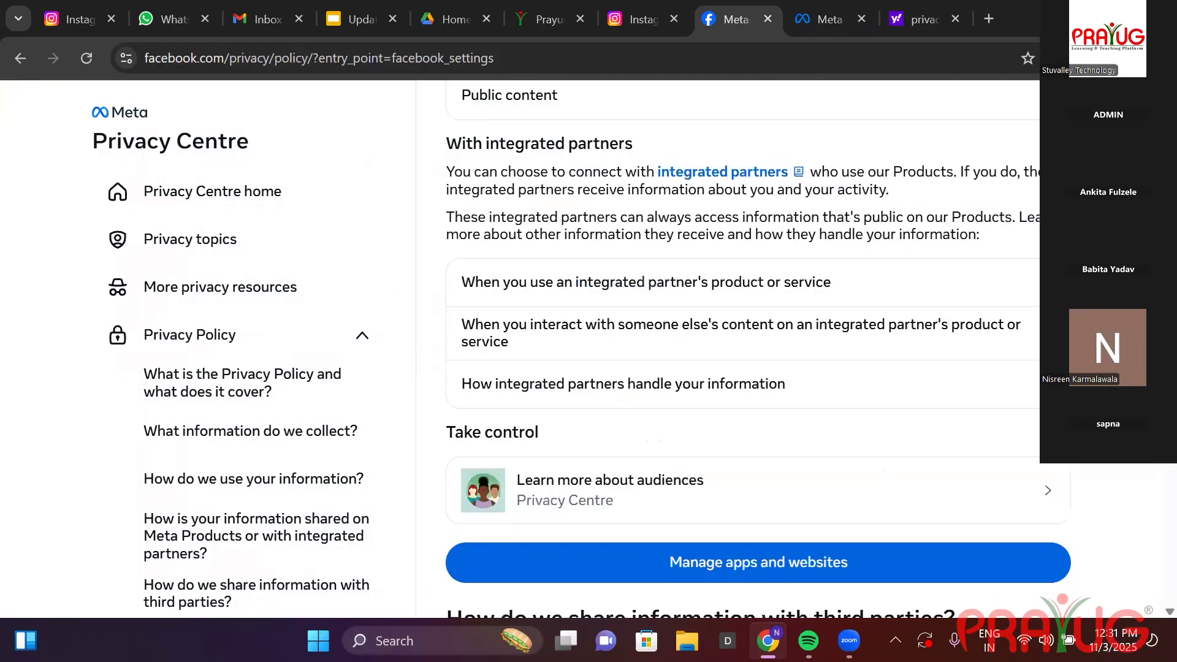
scroll(758, 348, "up", 5)
scroll(742, 348, "up", 20)
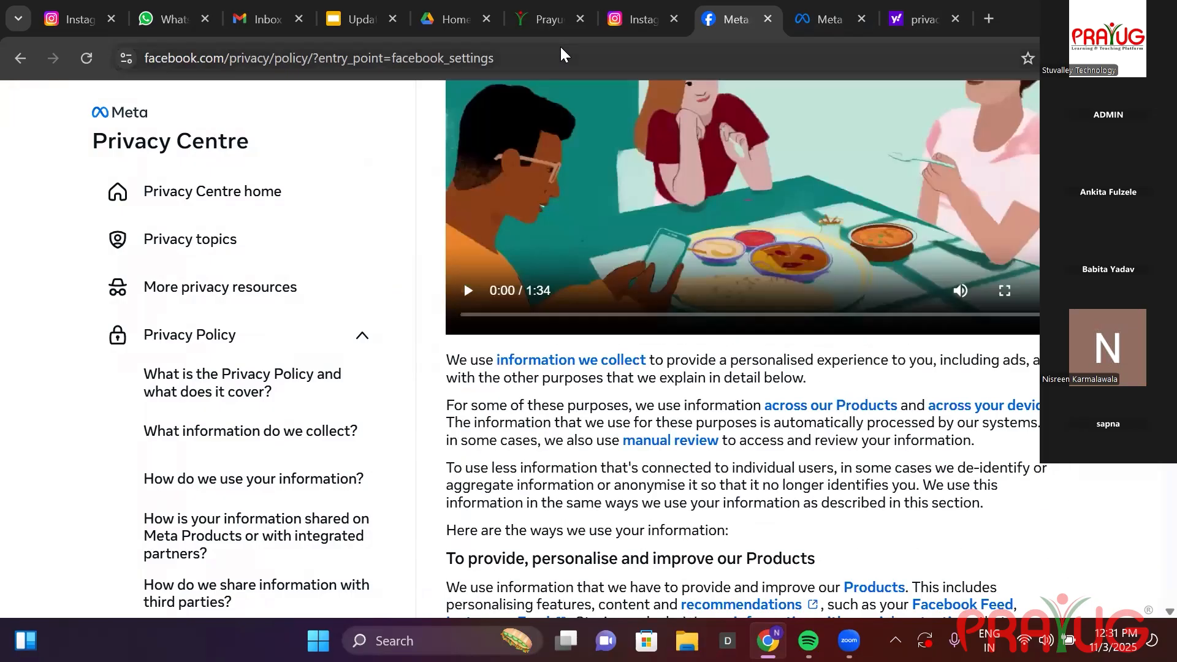
left_click(560, 49)
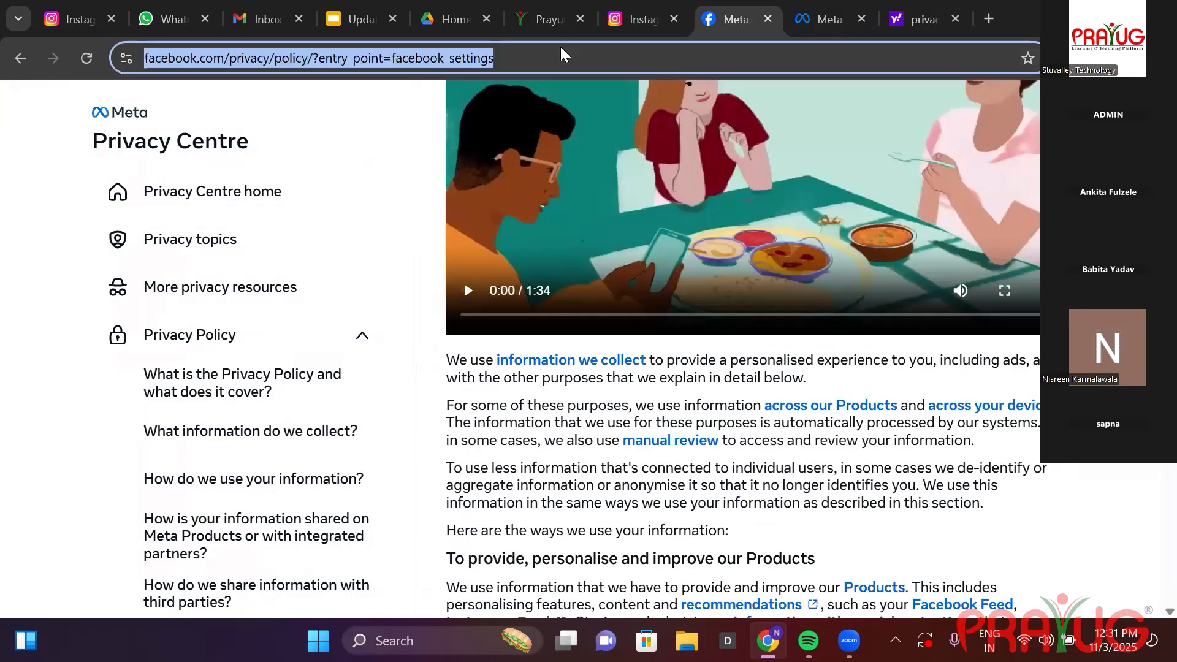
left_click(828, 27)
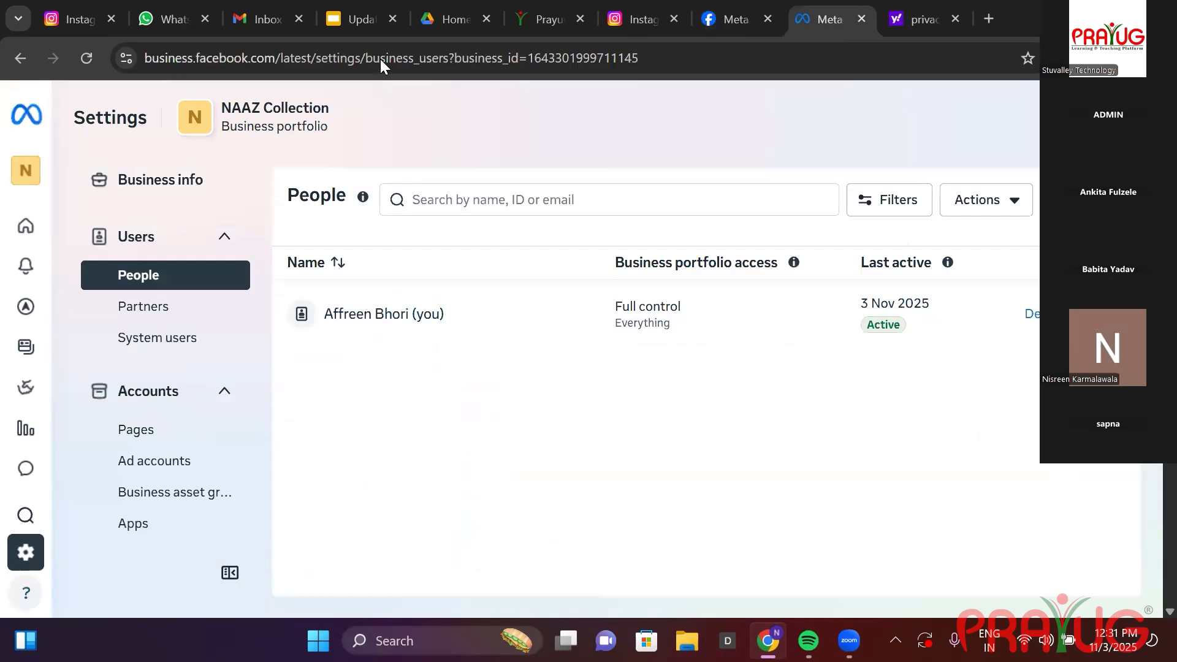
left_click(740, 27)
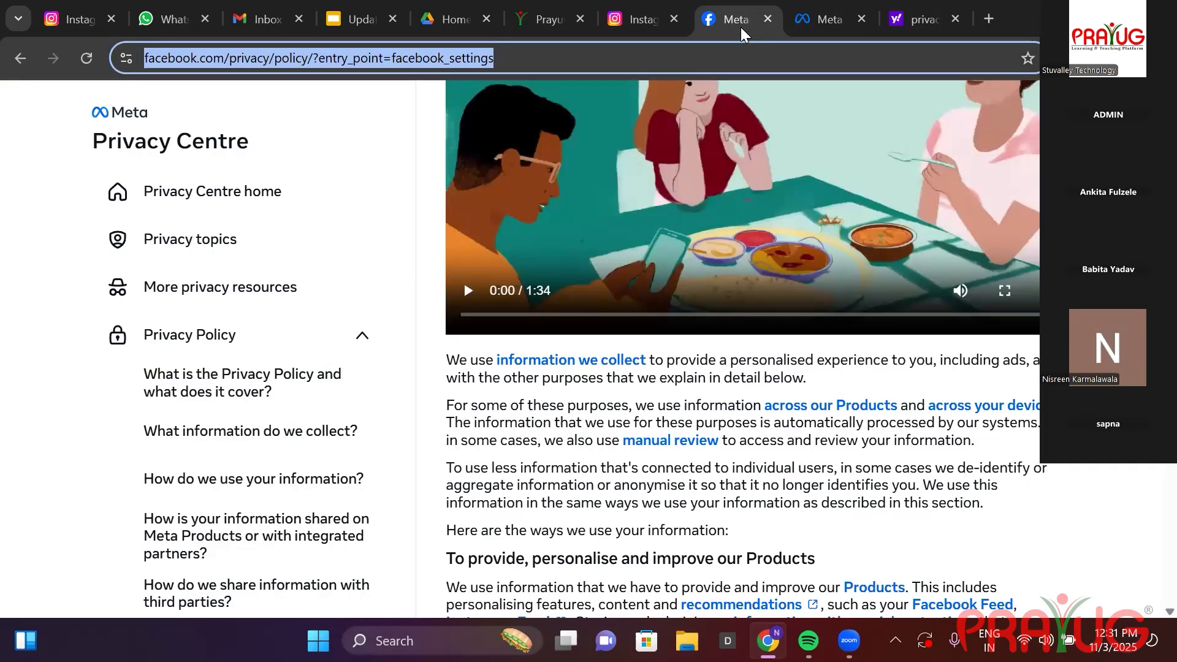
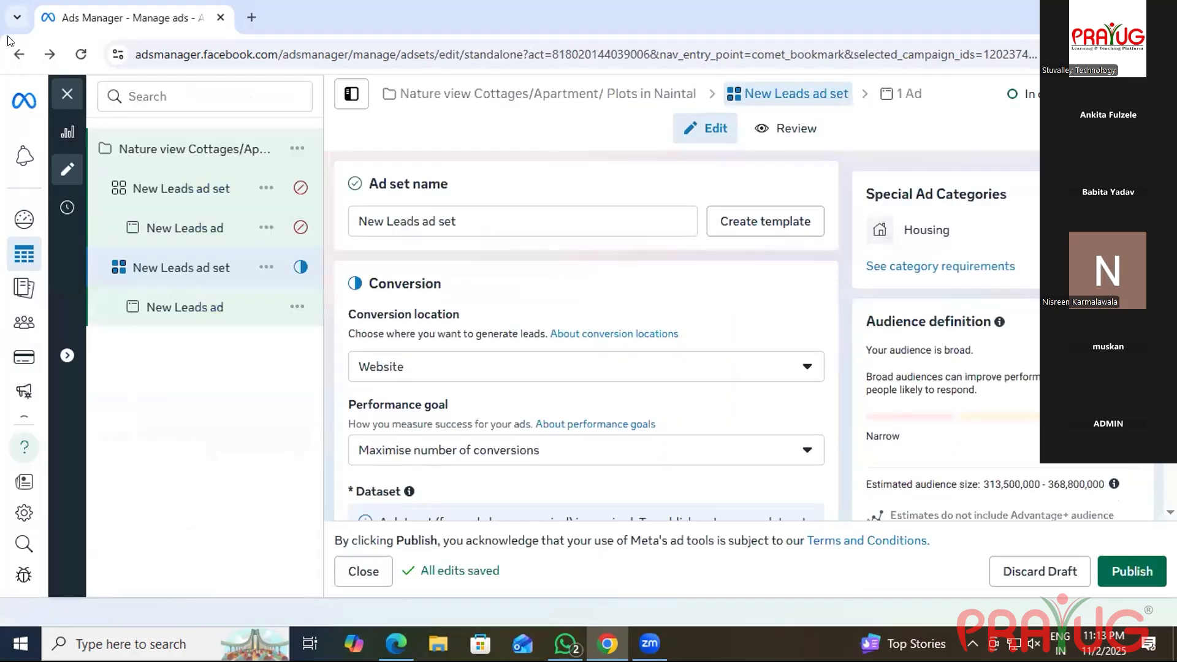
Leave the ad set editor via the campaign tree and return to the Ad sets list.
left_click(19, 54)
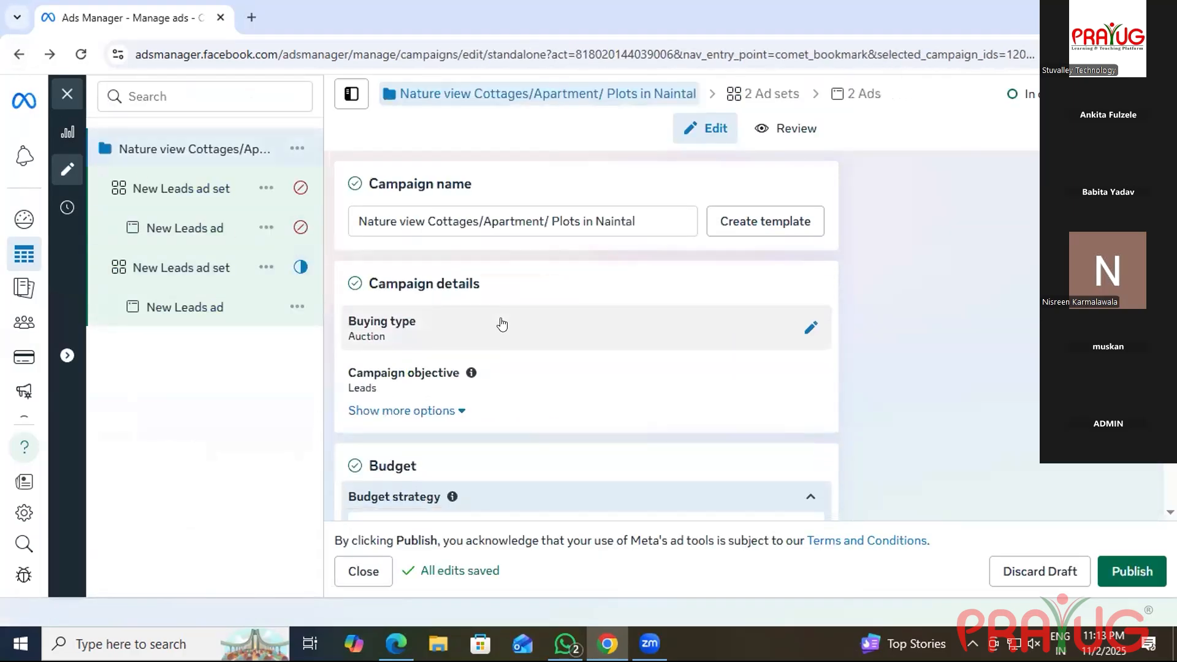
scroll(454, 344, "down", 3)
scroll(456, 343, "up", 3)
left_click(19, 54)
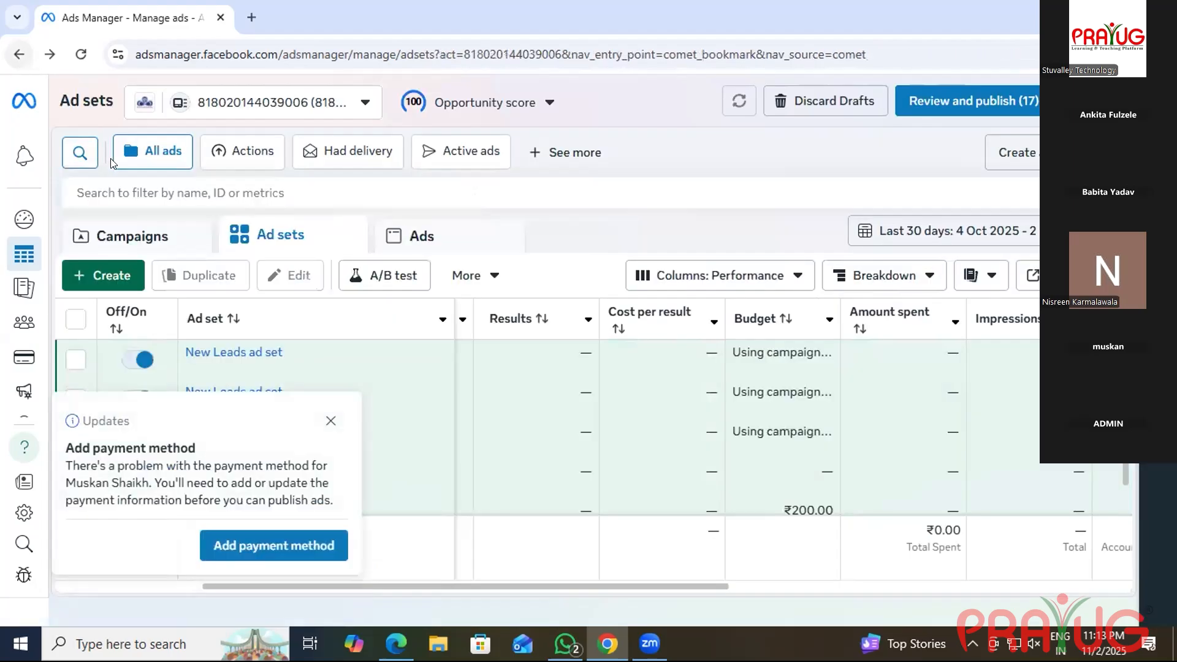
Dismiss the payment method notice and scroll across the ad sets table.
left_click(331, 420)
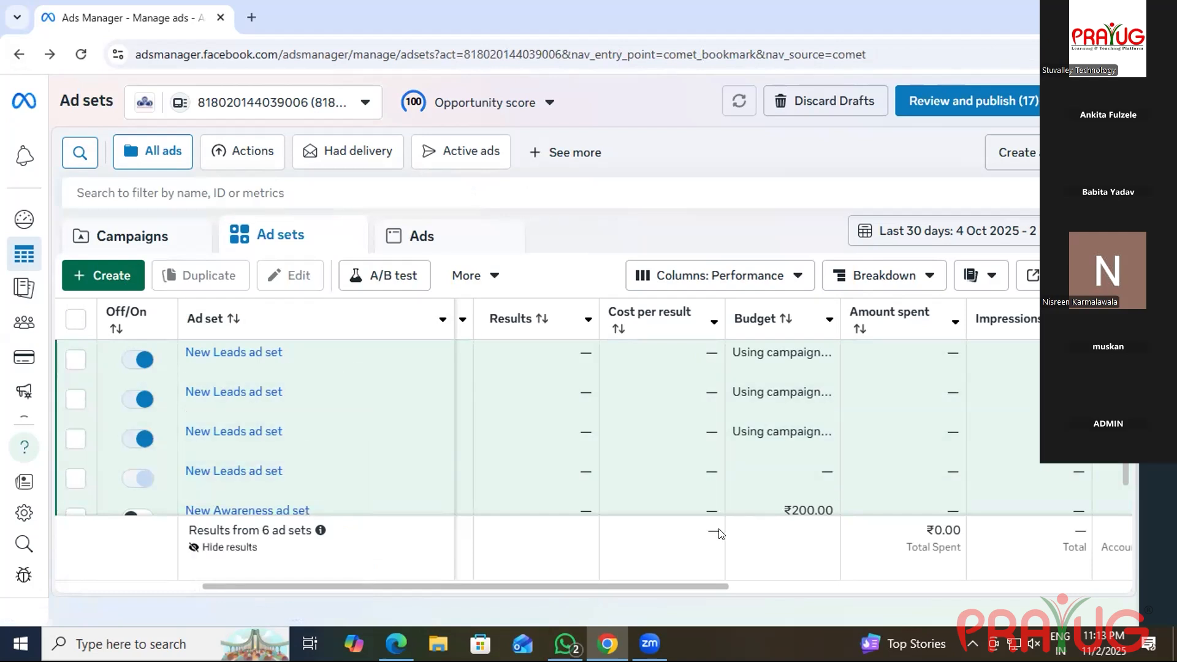
left_click_drag(726, 586, 1071, 593)
left_click_drag(996, 601, 125, 525)
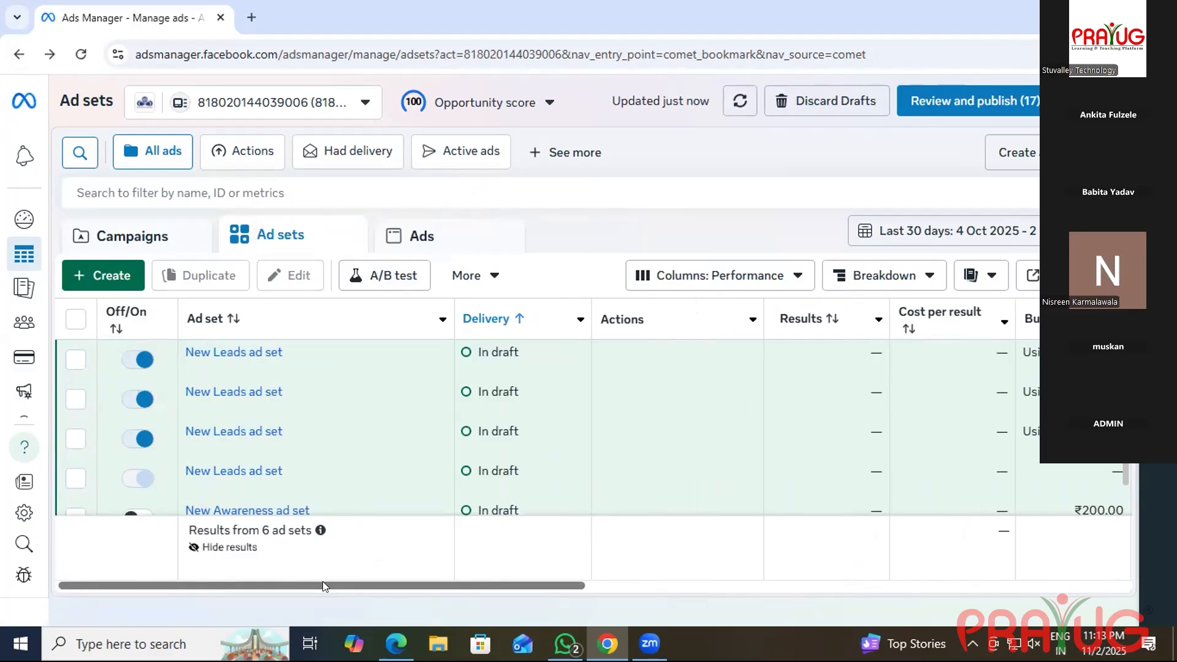
left_click_drag(414, 588, 1125, 561)
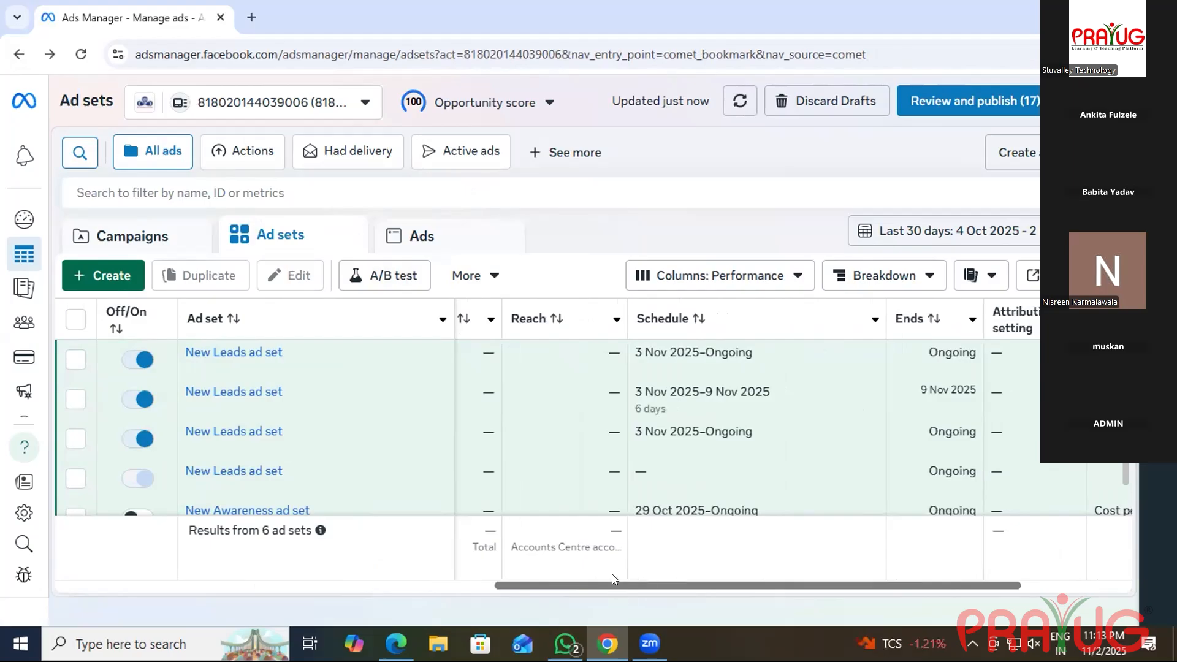
left_click_drag(581, 581, 279, 584)
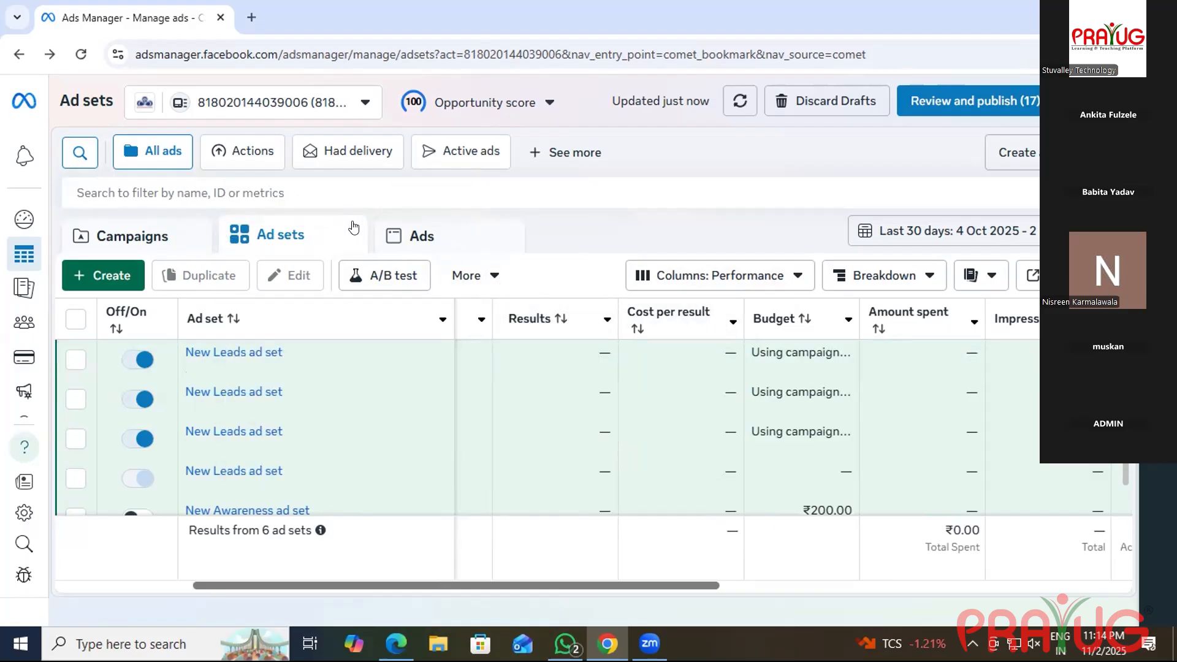
Discard all drafts, create a new Leads-objective campaign, and go back to Ad sets.
left_click(774, 101)
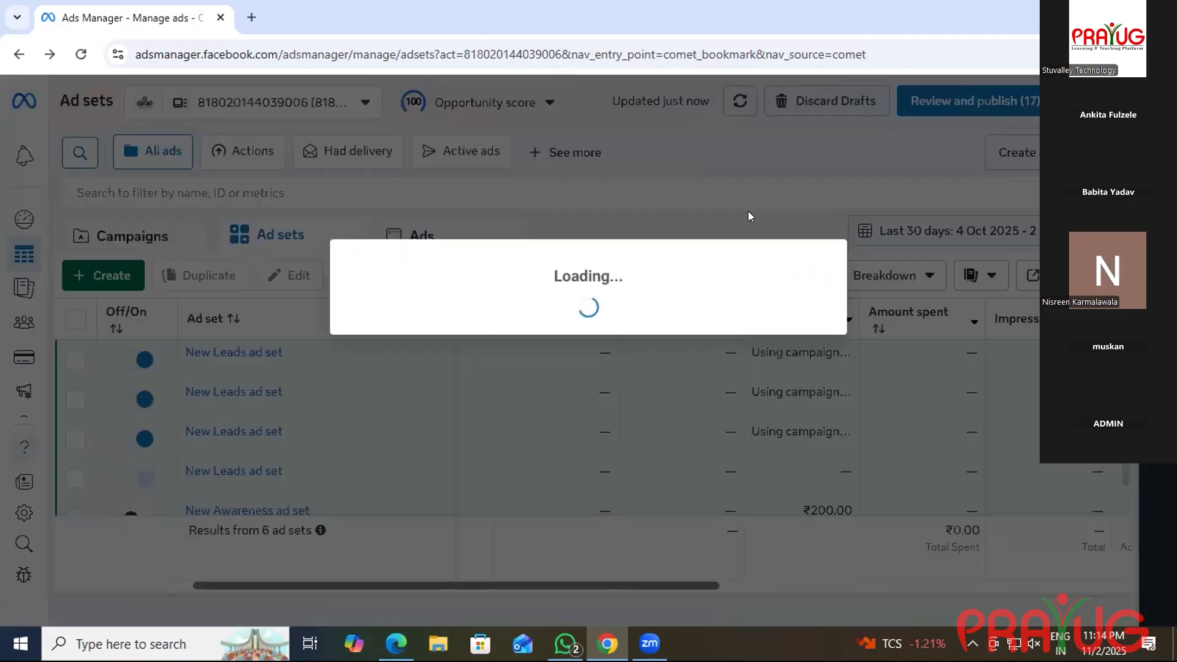
left_click(733, 332)
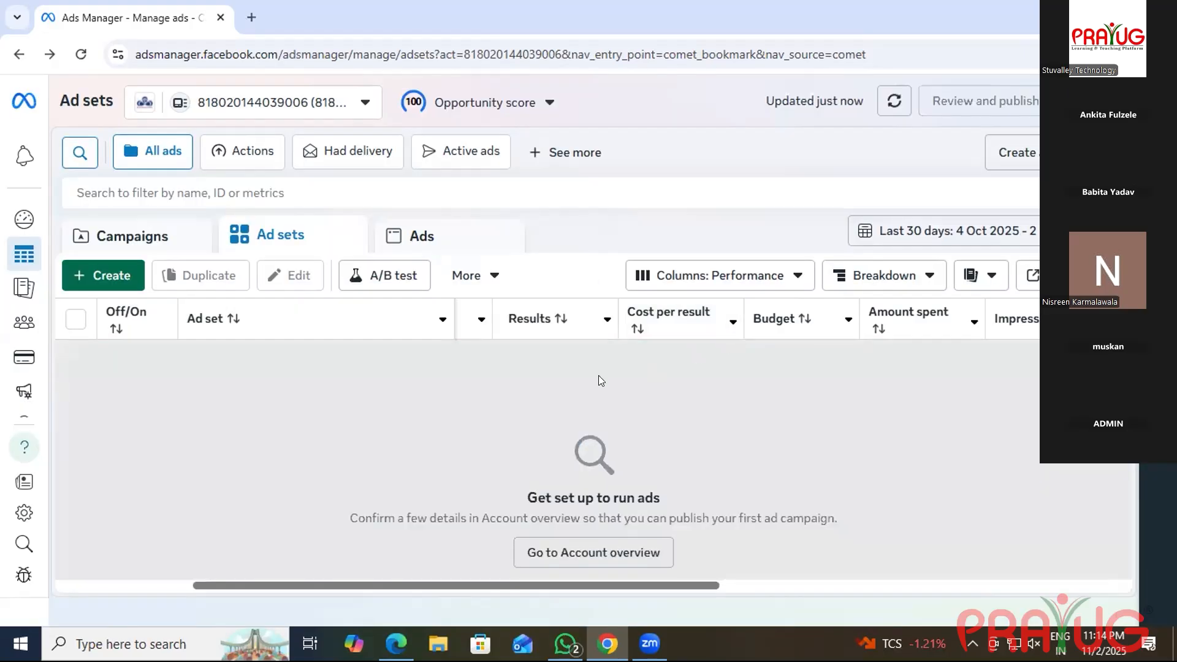
left_click(120, 287)
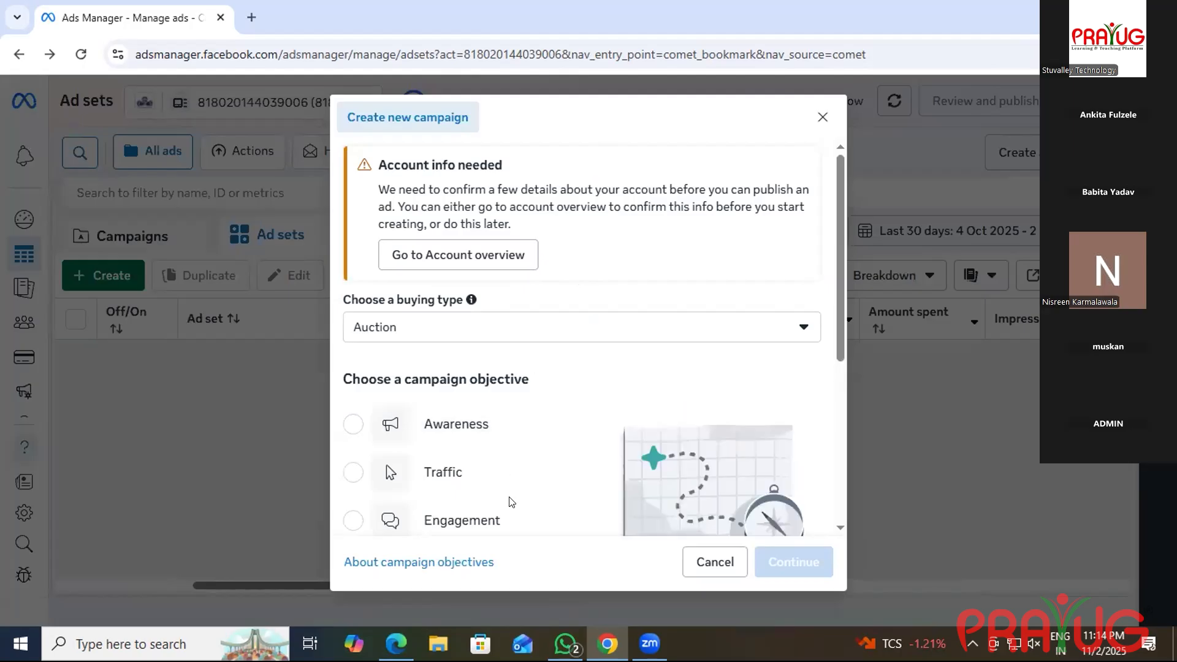
scroll(480, 435, "down", 3)
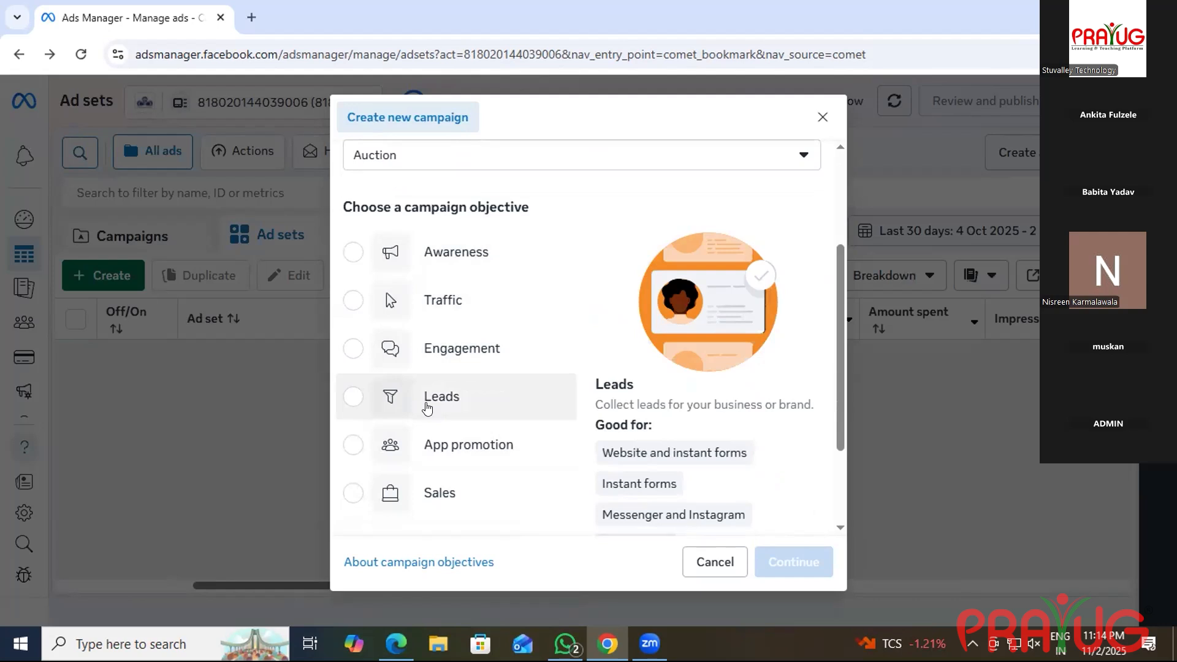
left_click(396, 409)
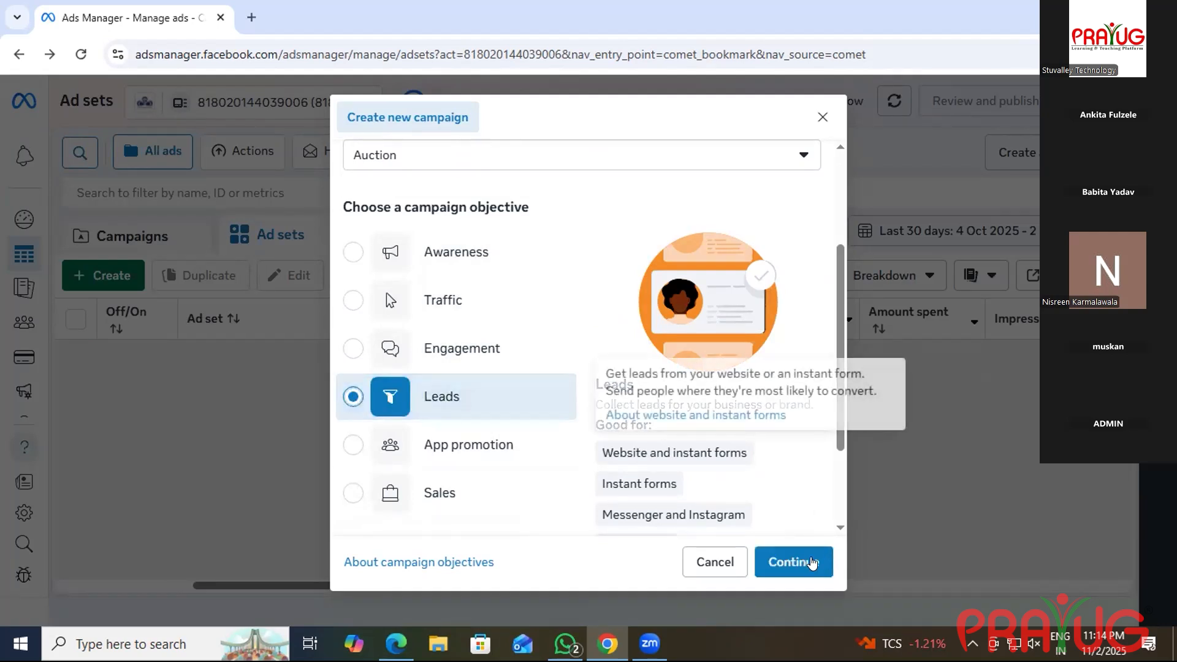
left_click(795, 563)
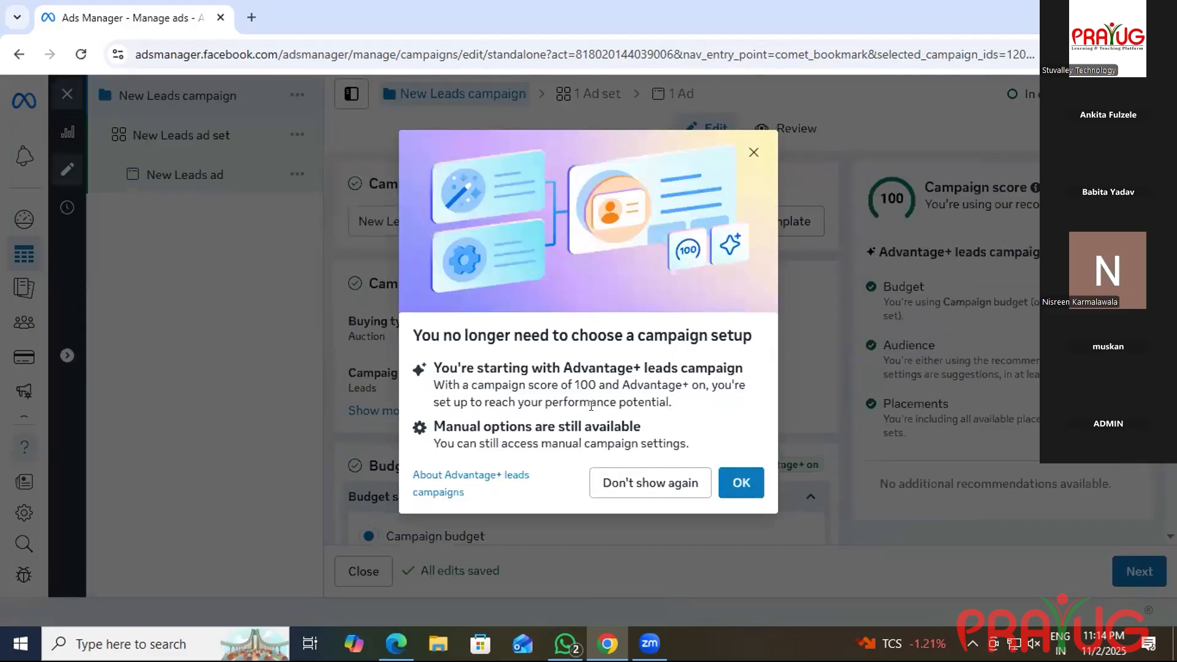
left_click(741, 483)
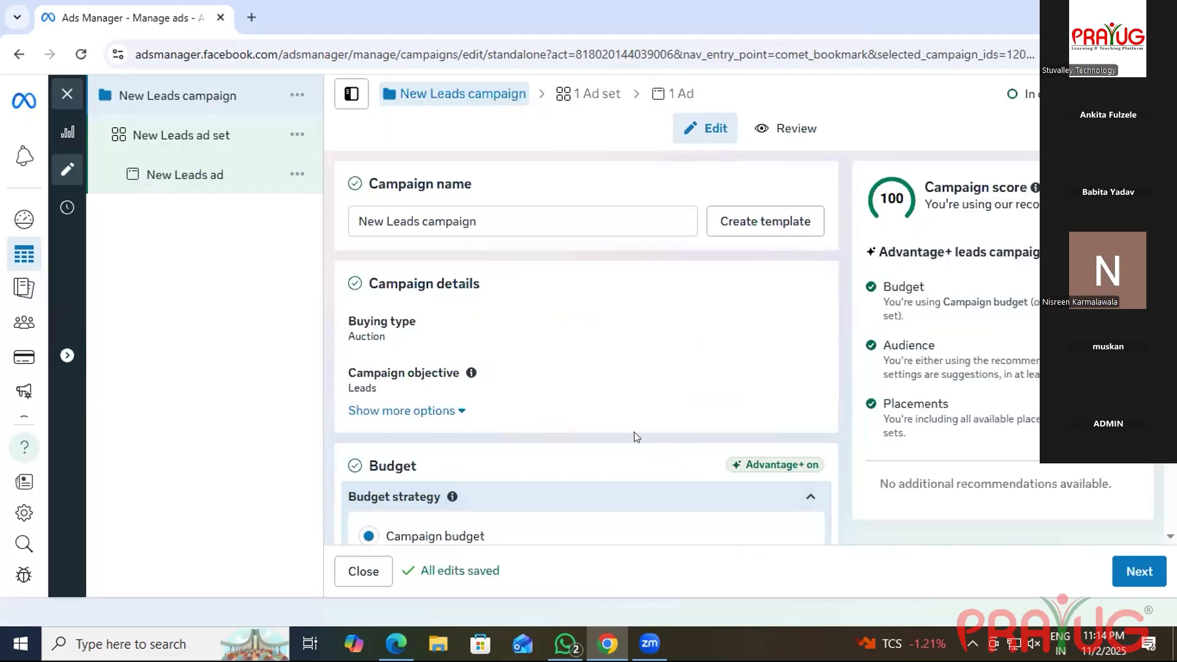
scroll(636, 437, "down", 2)
scroll(637, 437, "up", 2)
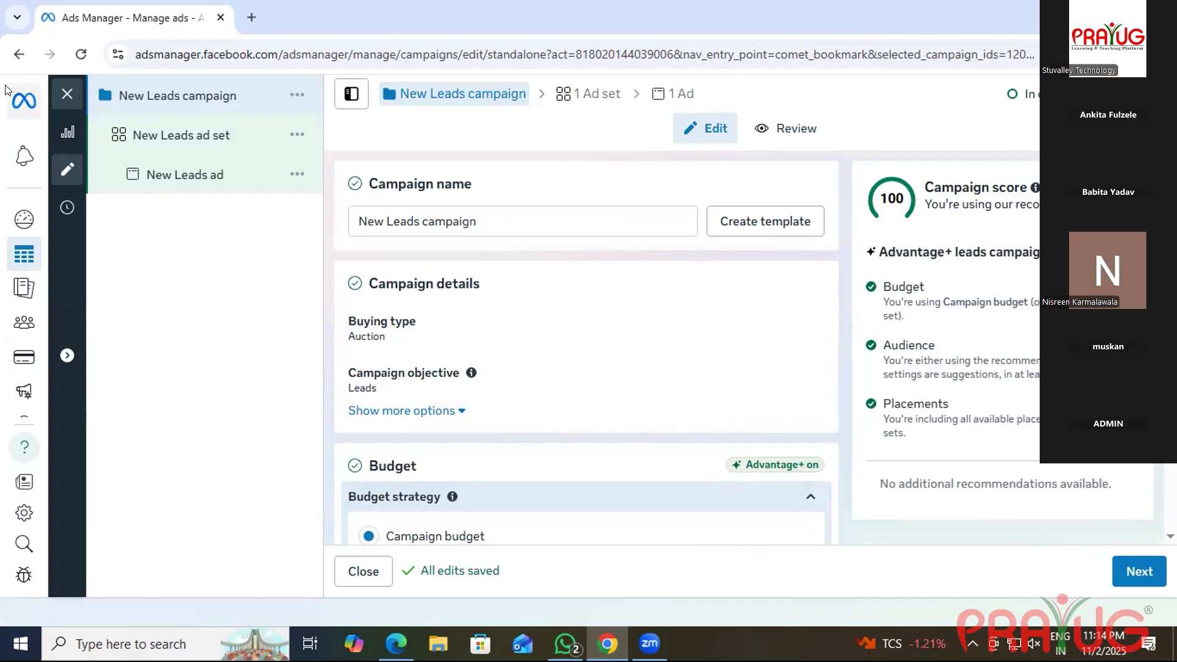
left_click(19, 55)
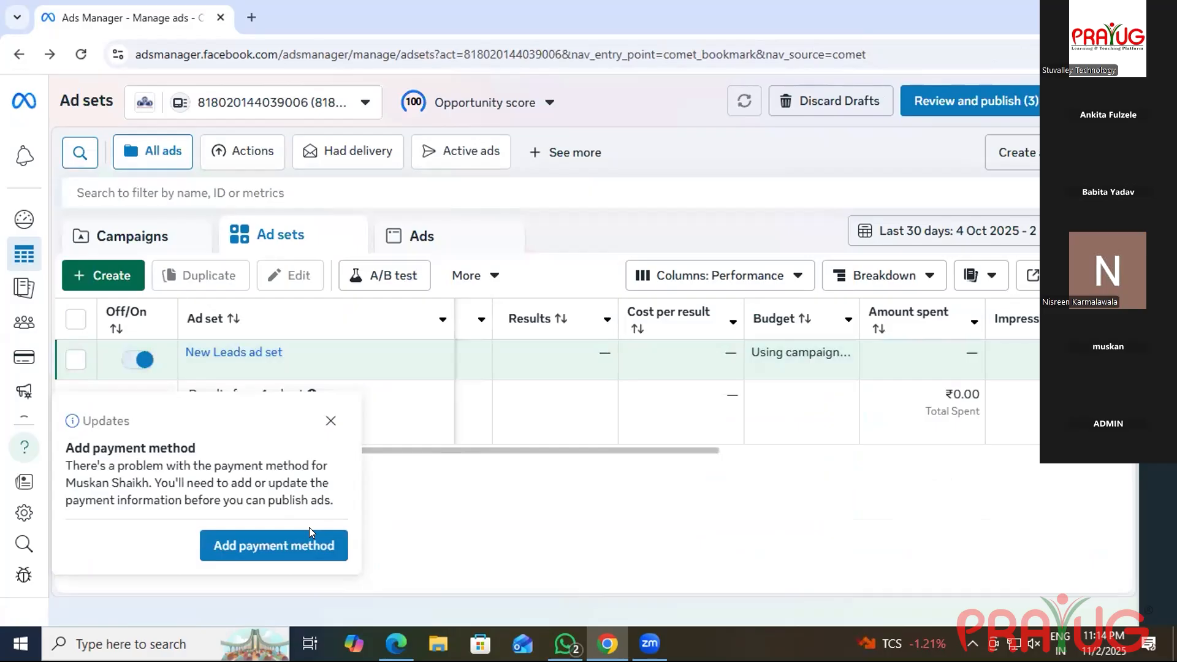
Dismiss the payment notice and discard the remaining draft campaign.
left_click(330, 420)
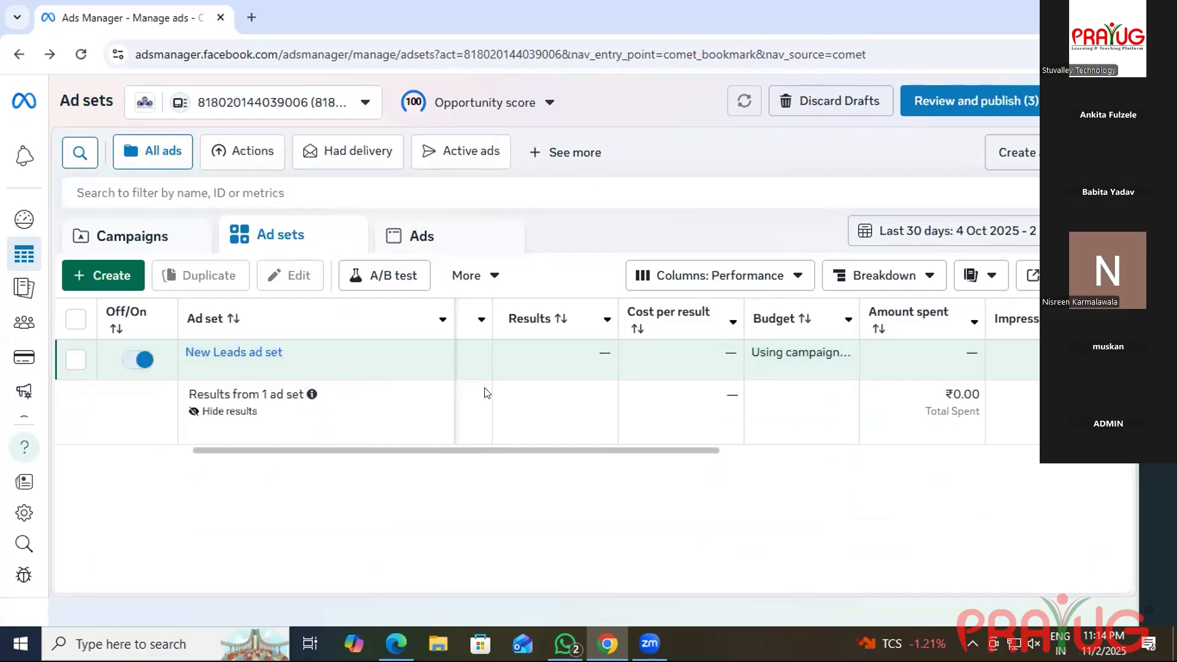
left_click(845, 107)
left_click(730, 327)
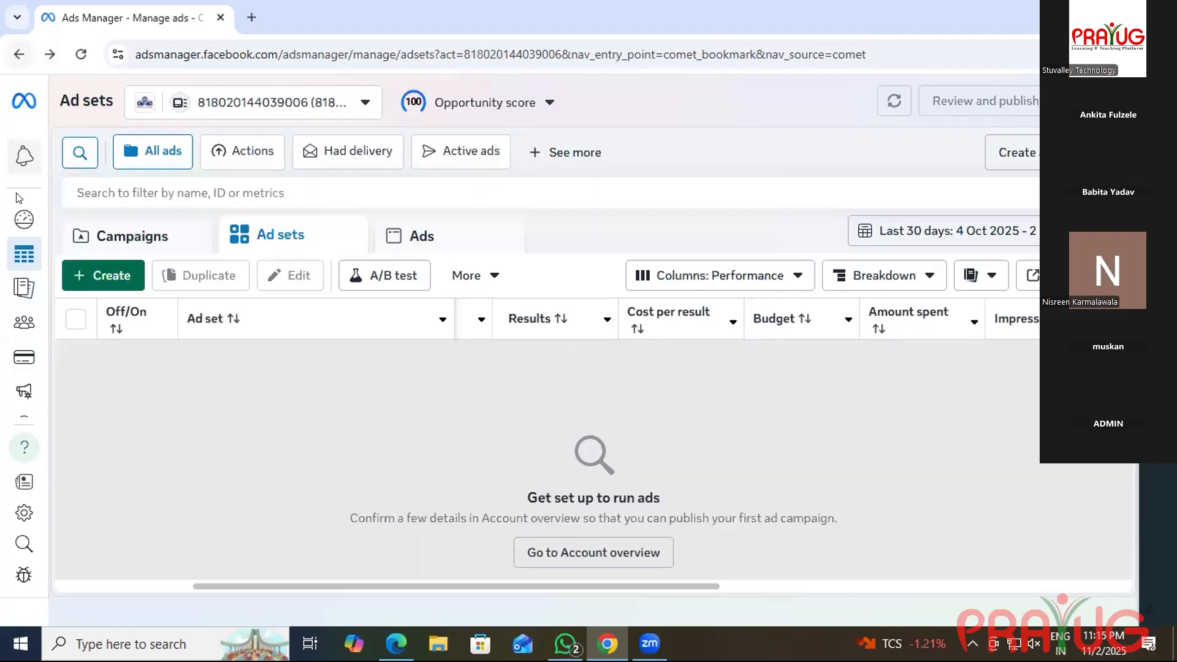
Check the ad account and business portfolio selector, then close the Ads Manager window.
mouse_move(9, 286)
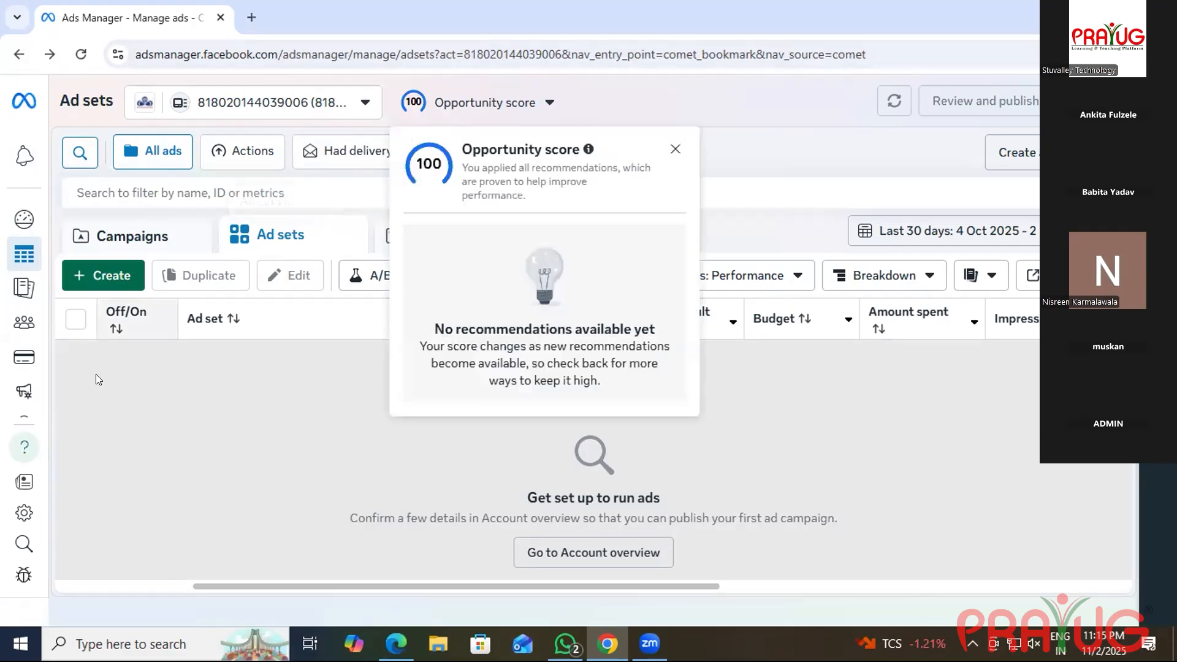
left_click(11, 46)
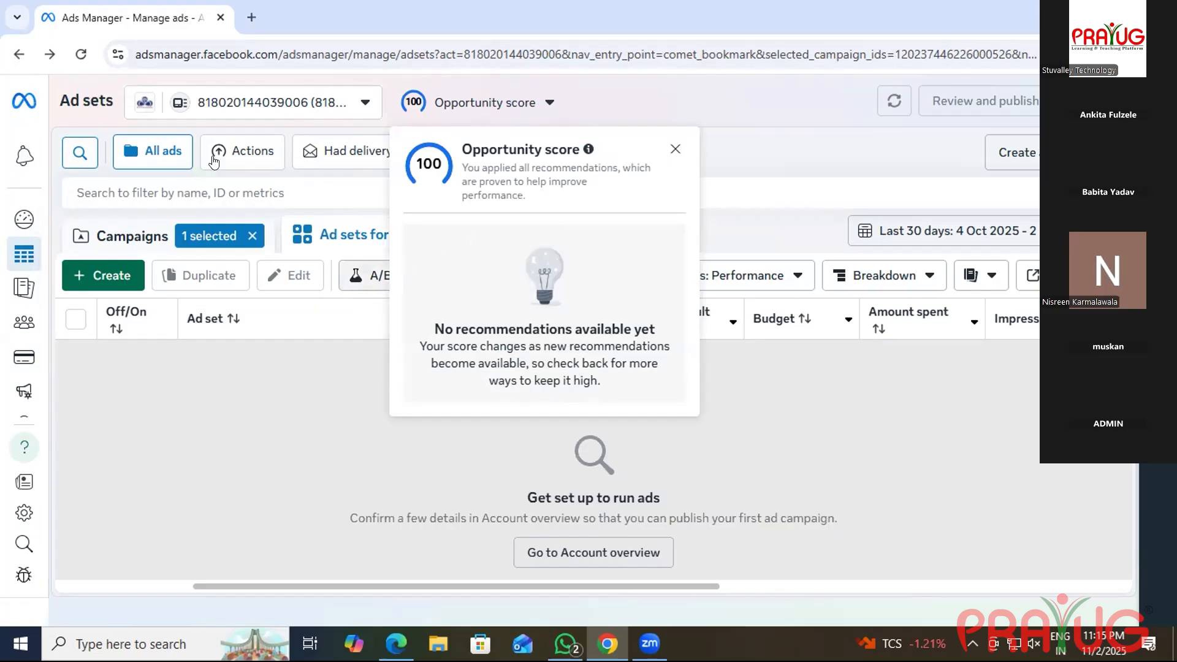
left_click(138, 104)
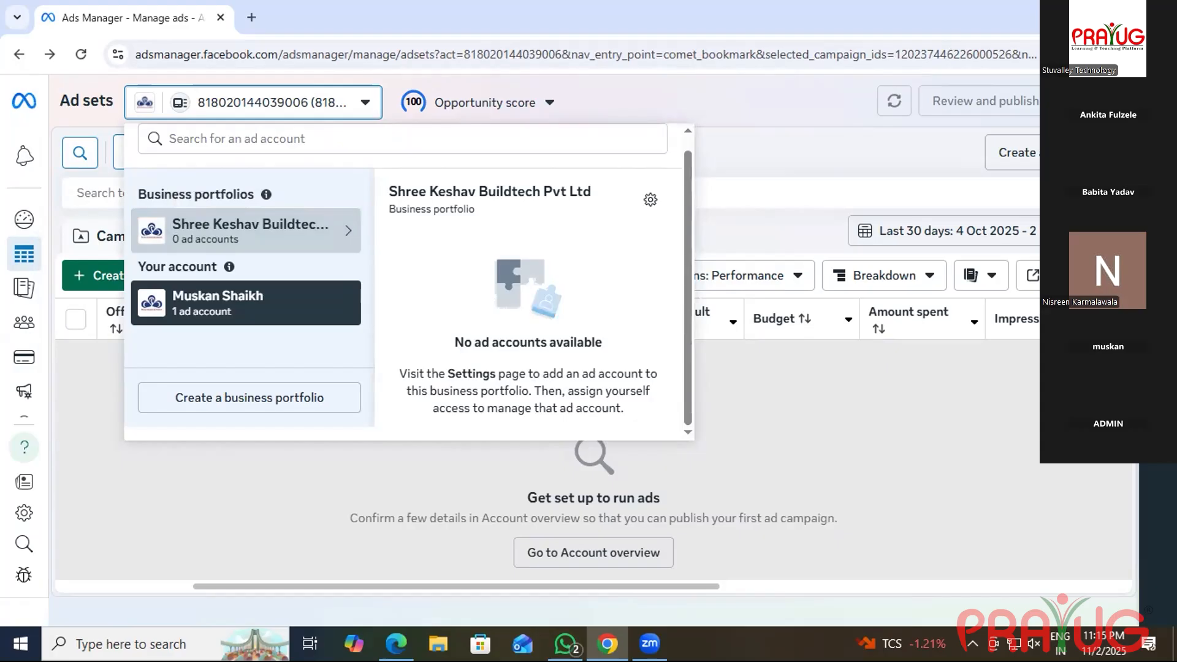
left_click(1157, 14)
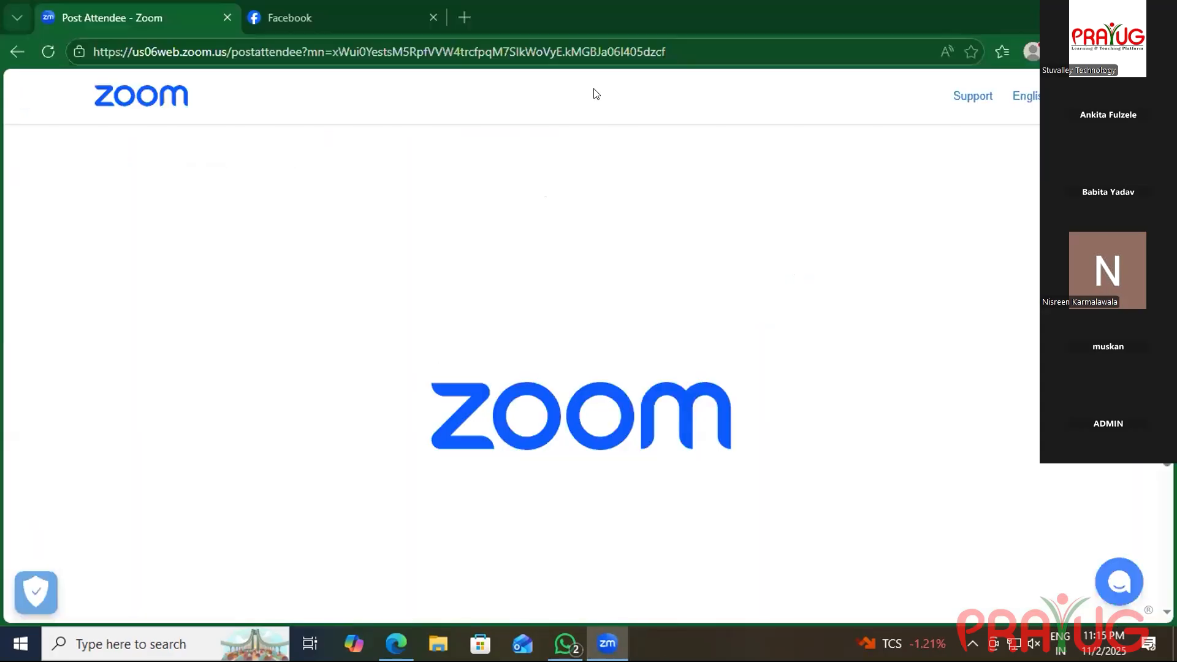
Launch Chrome, search Google for 'facebook', and open the Facebook log-in result.
left_click(77, 642)
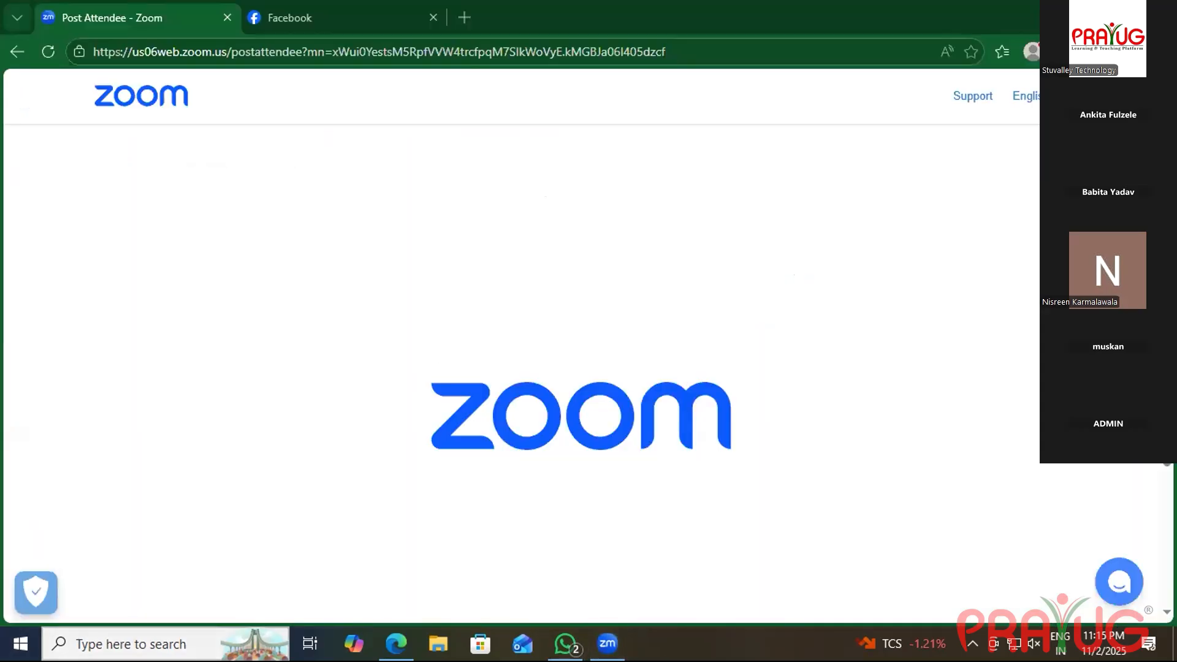
left_click(419, 179)
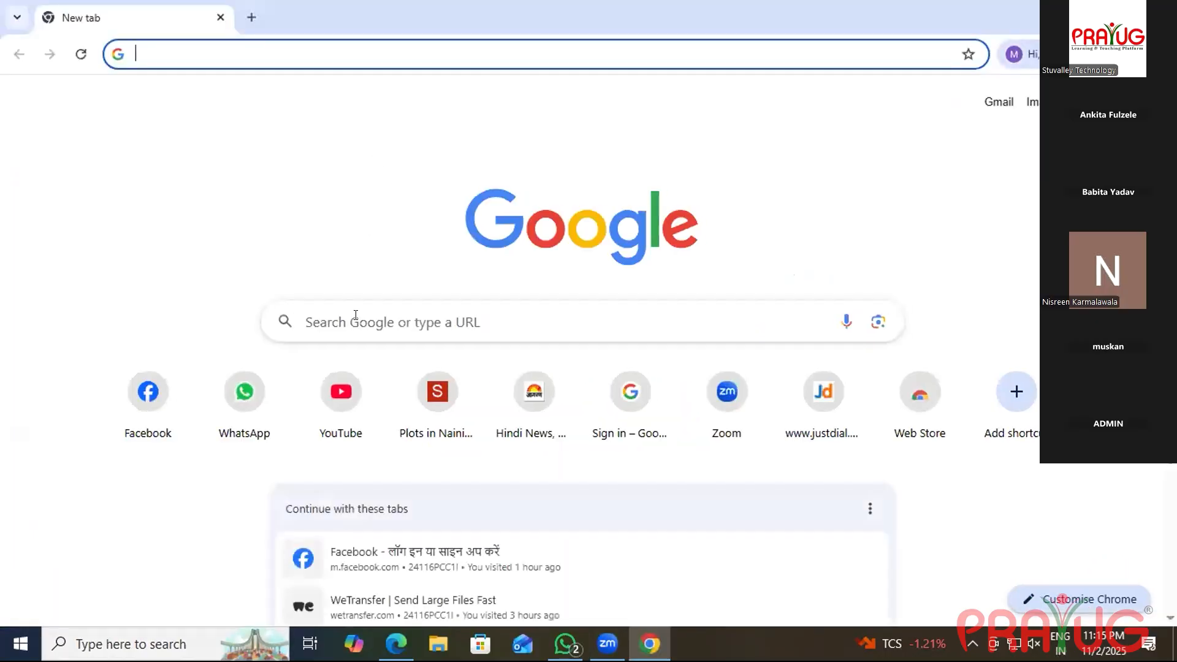
left_click(467, 301)
type("fa")
left_click(366, 393)
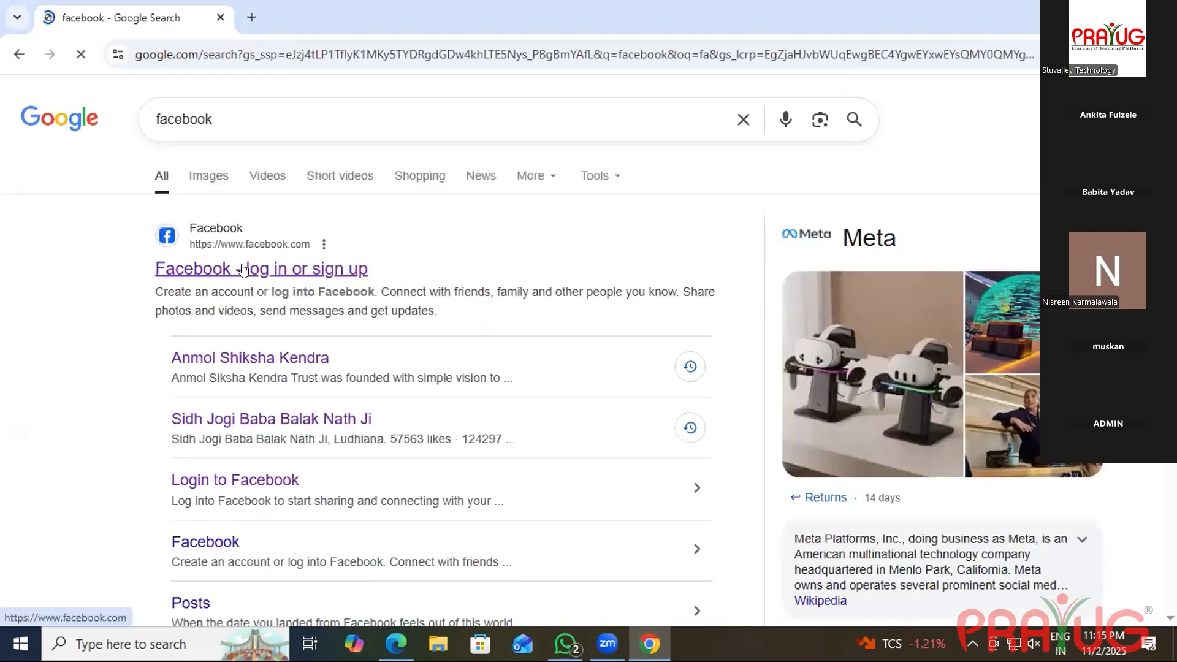
left_click(244, 268)
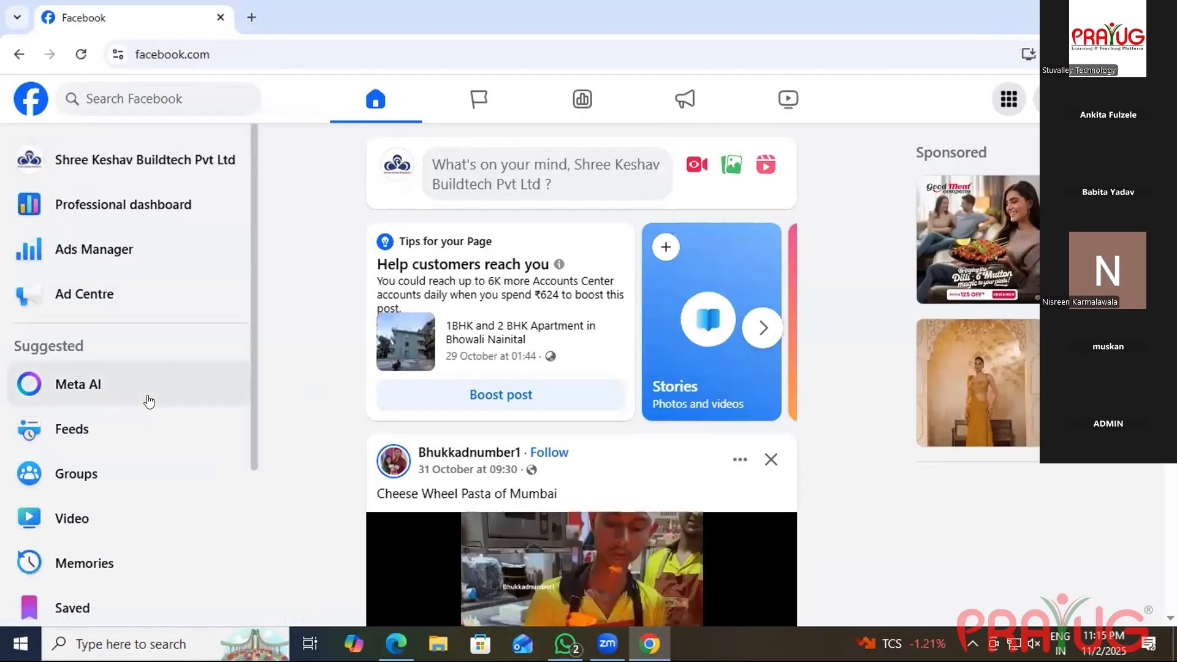
Open the Shree Keshav Buildtech Pvt Ltd Page from the Pages you manage.
scroll(147, 400, "down", 4)
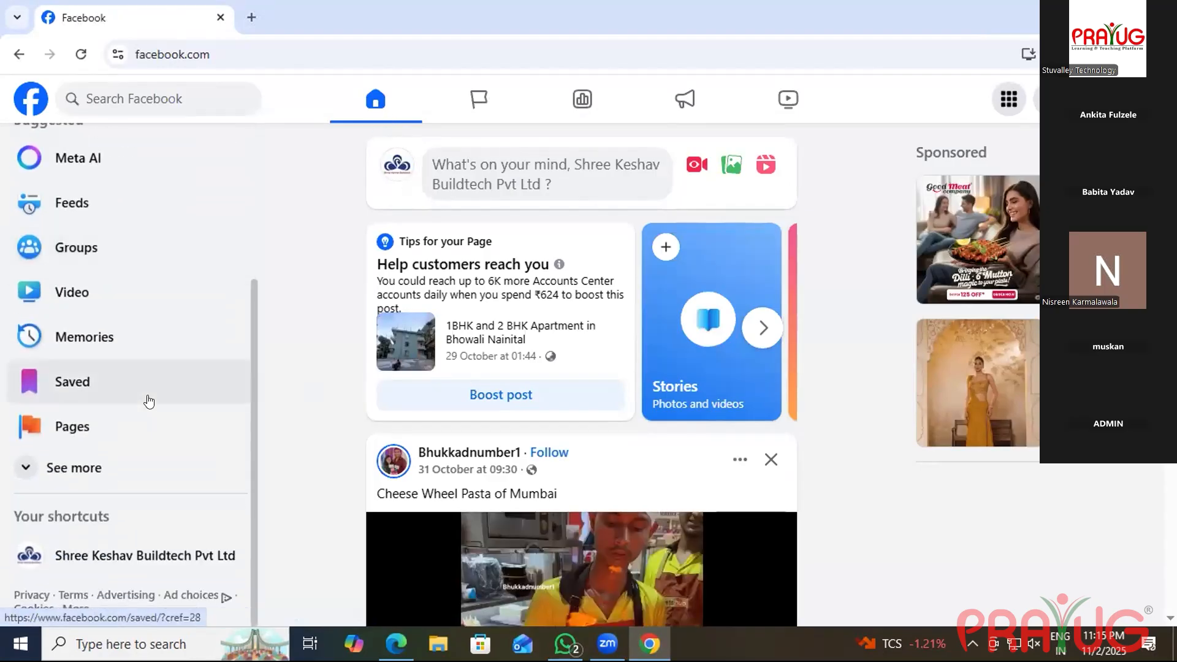
scroll(149, 401, "up", 1)
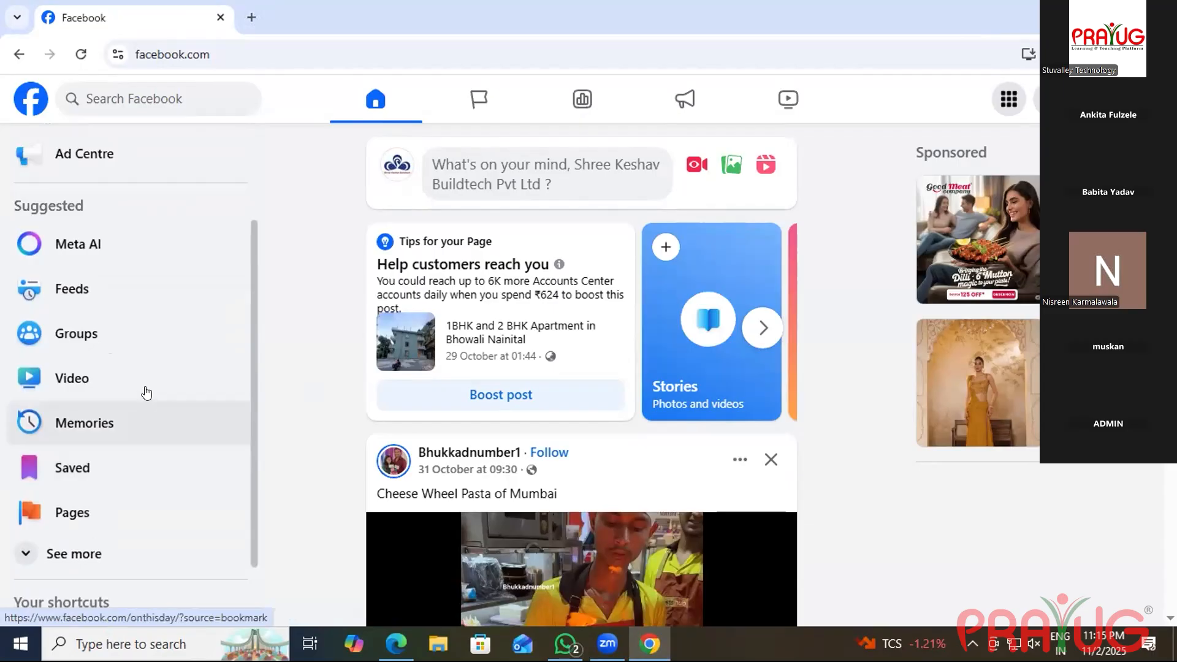
scroll(145, 393, "up", 2)
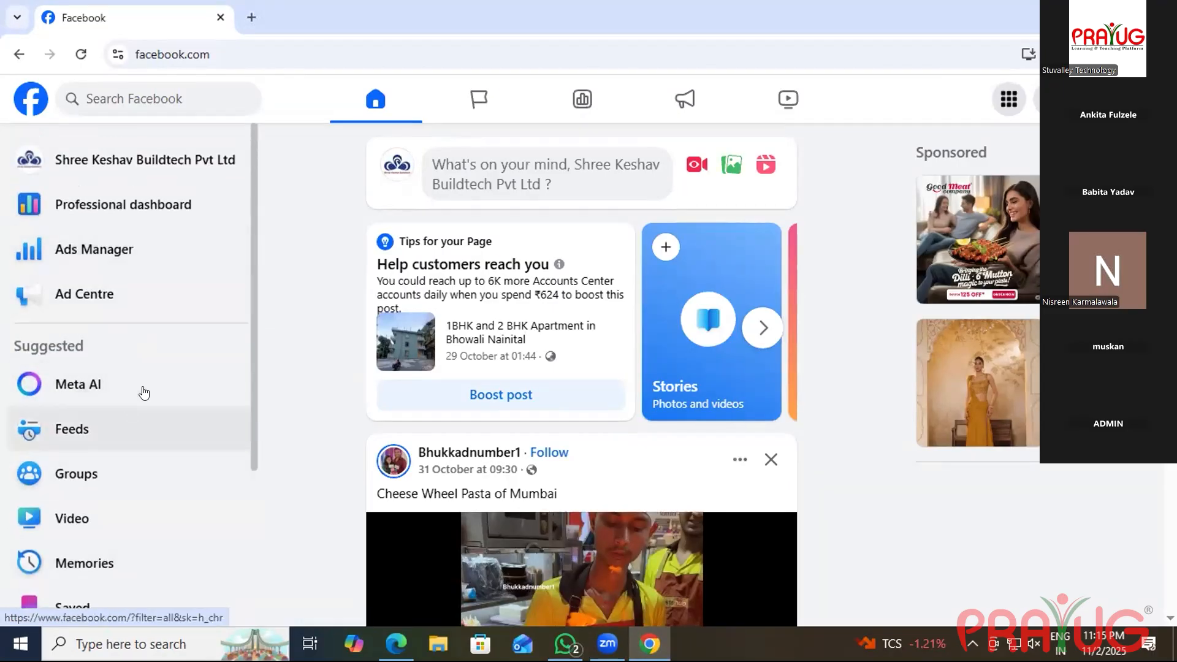
scroll(147, 380, "down", 3)
left_click(88, 461)
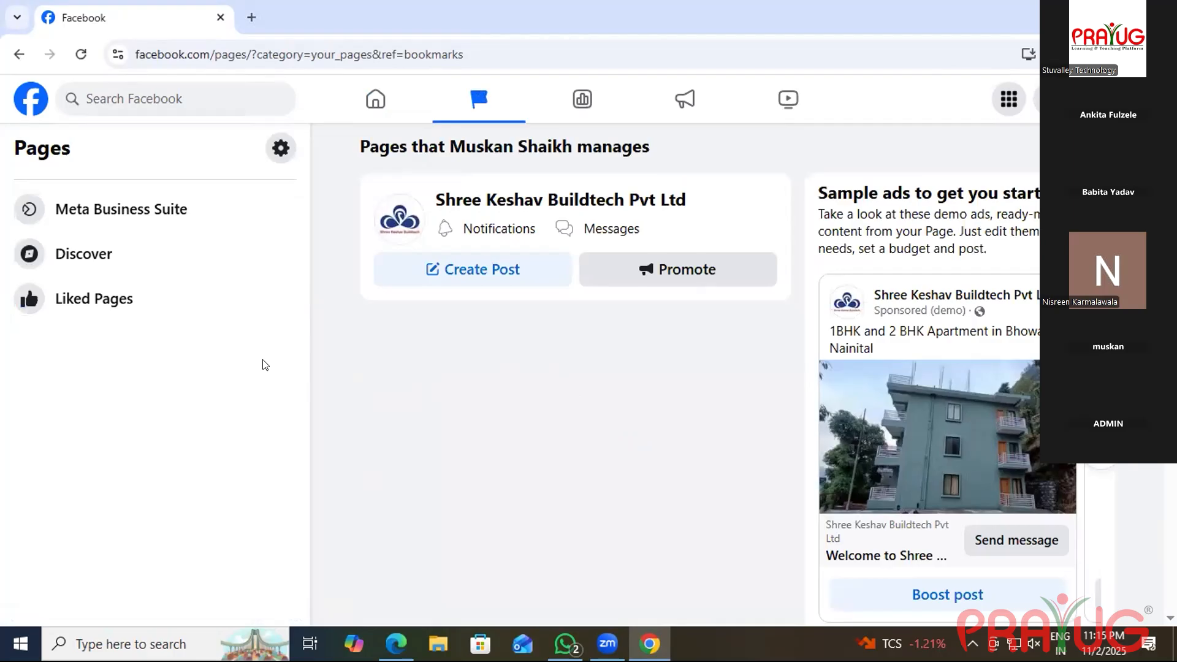
left_click(459, 200)
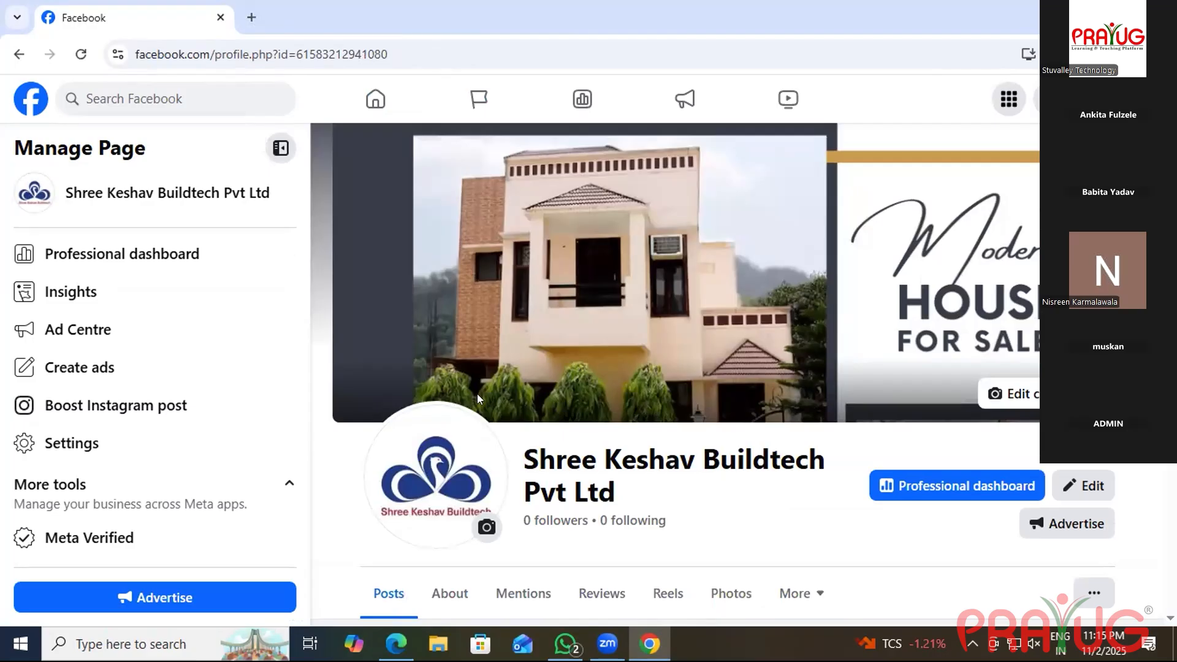
From the Page's settings, scroll to the legal policies and open Meta's Privacy Policy.
left_click(175, 439)
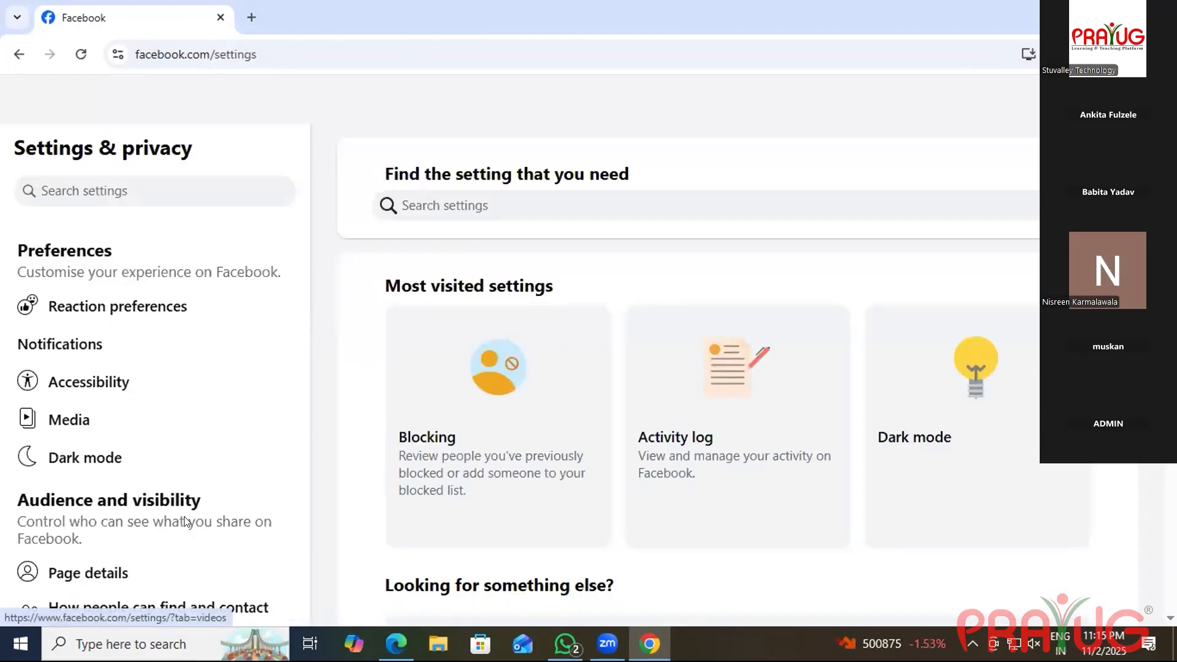
scroll(213, 420, "down", 8)
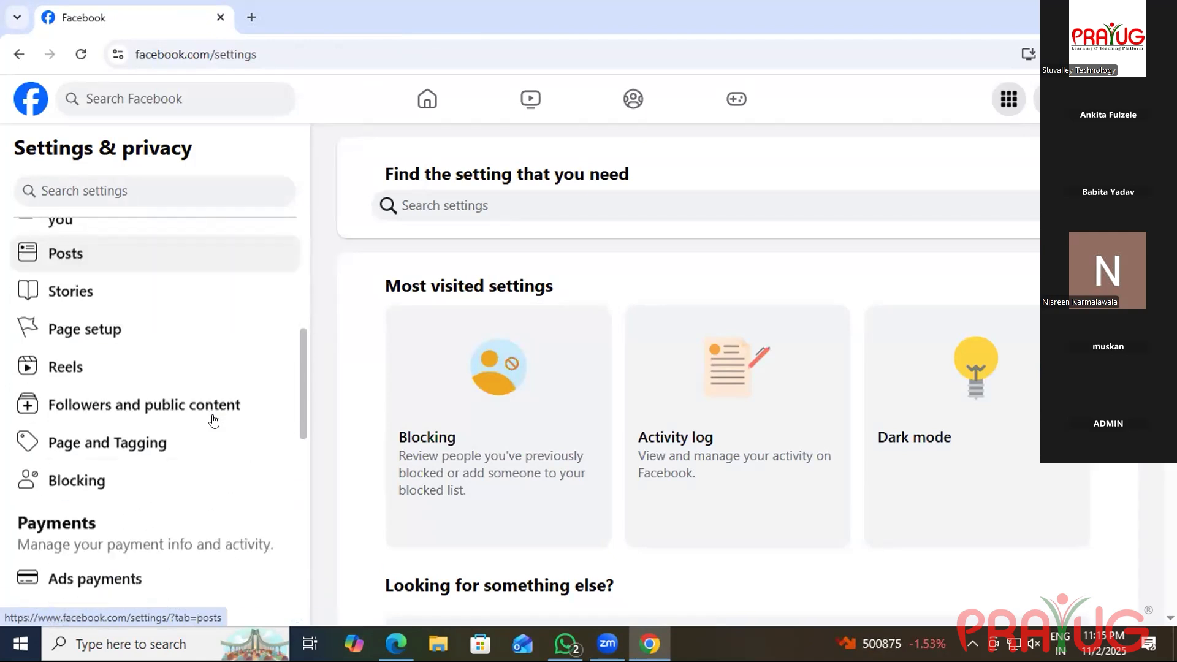
scroll(213, 420, "down", 7)
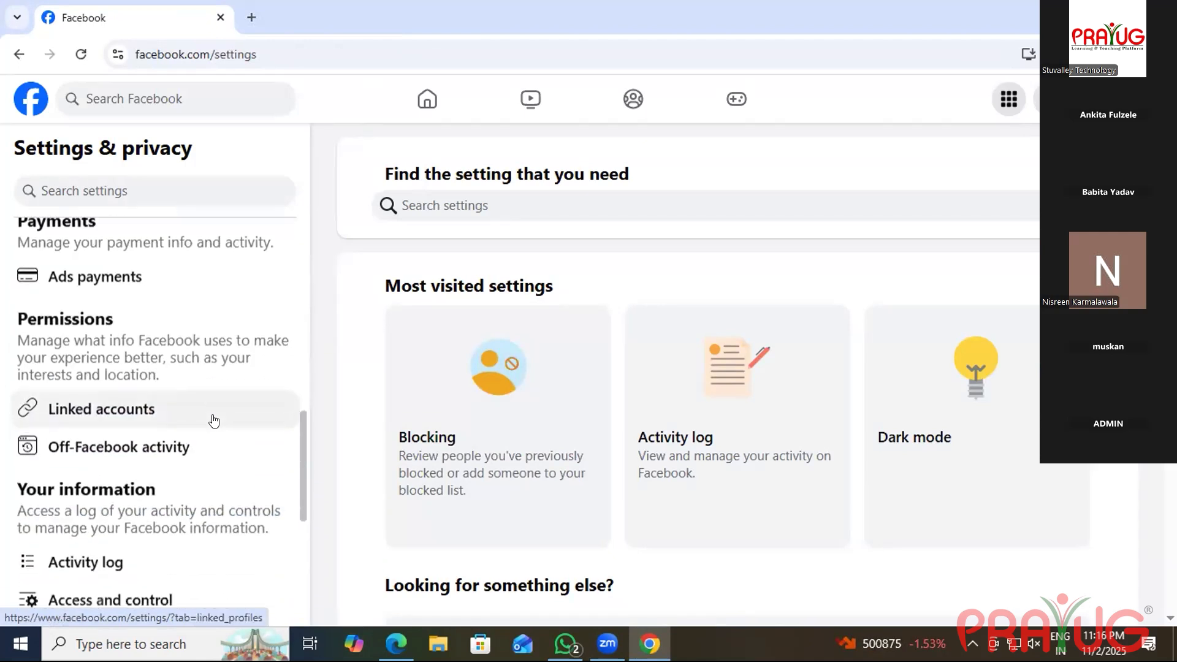
scroll(211, 421, "down", 3)
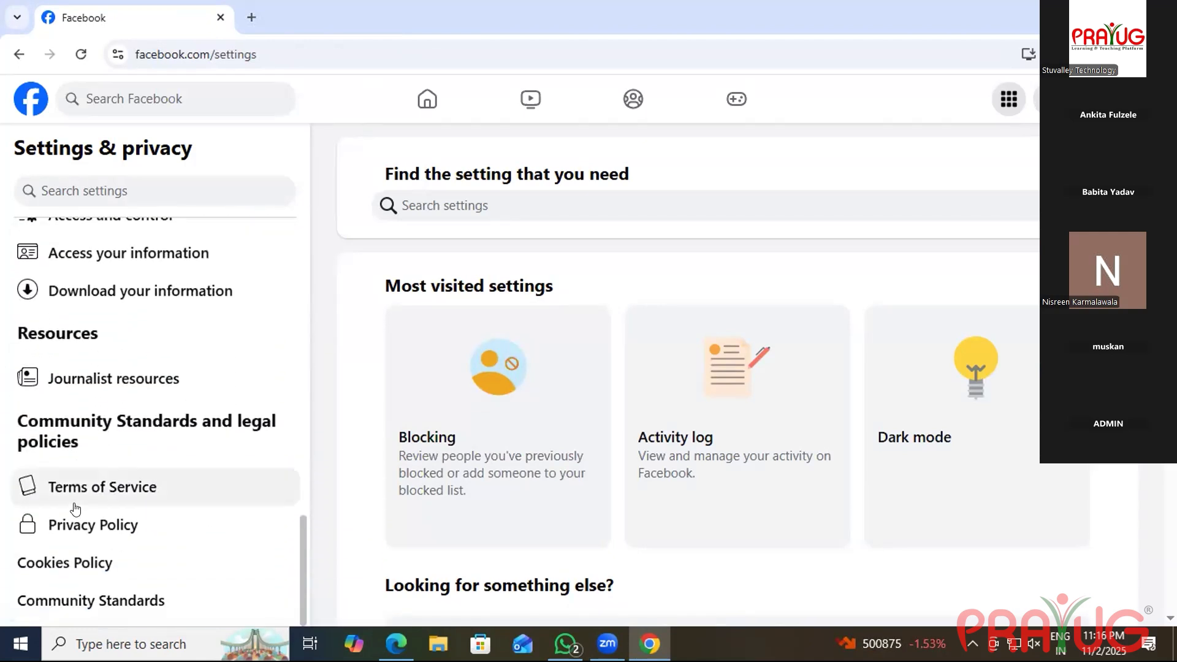
left_click(73, 518)
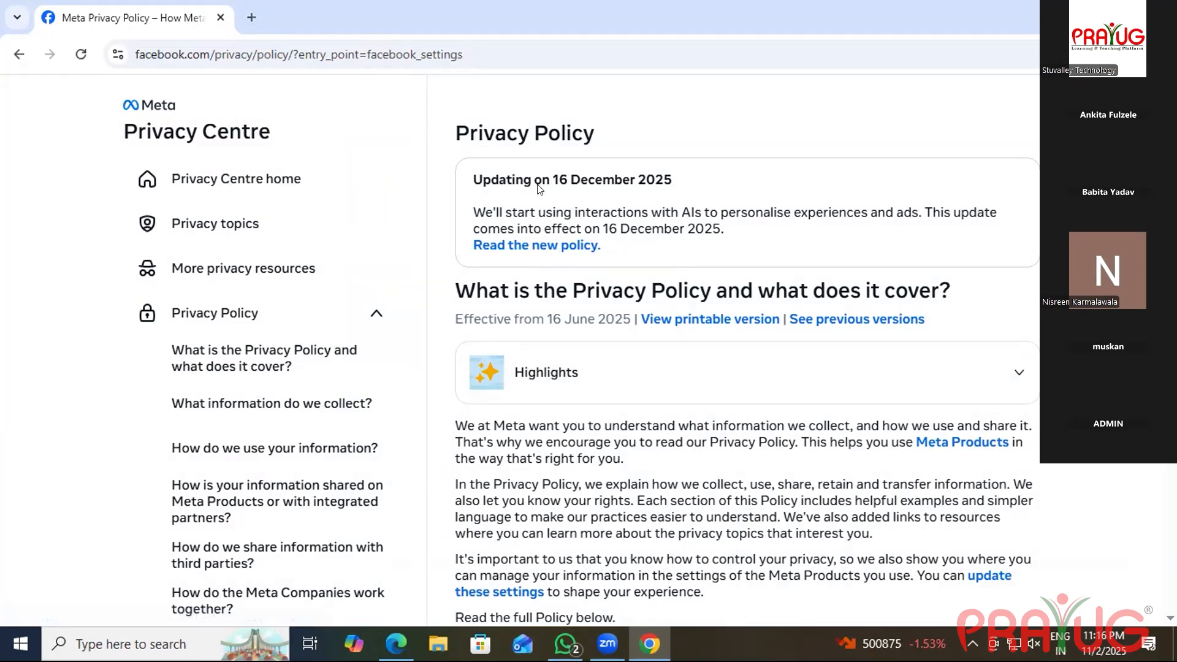
Select the Privacy Policy URL in the address bar and switch to WhatsApp.
left_click(411, 82)
key("ctrl+c")
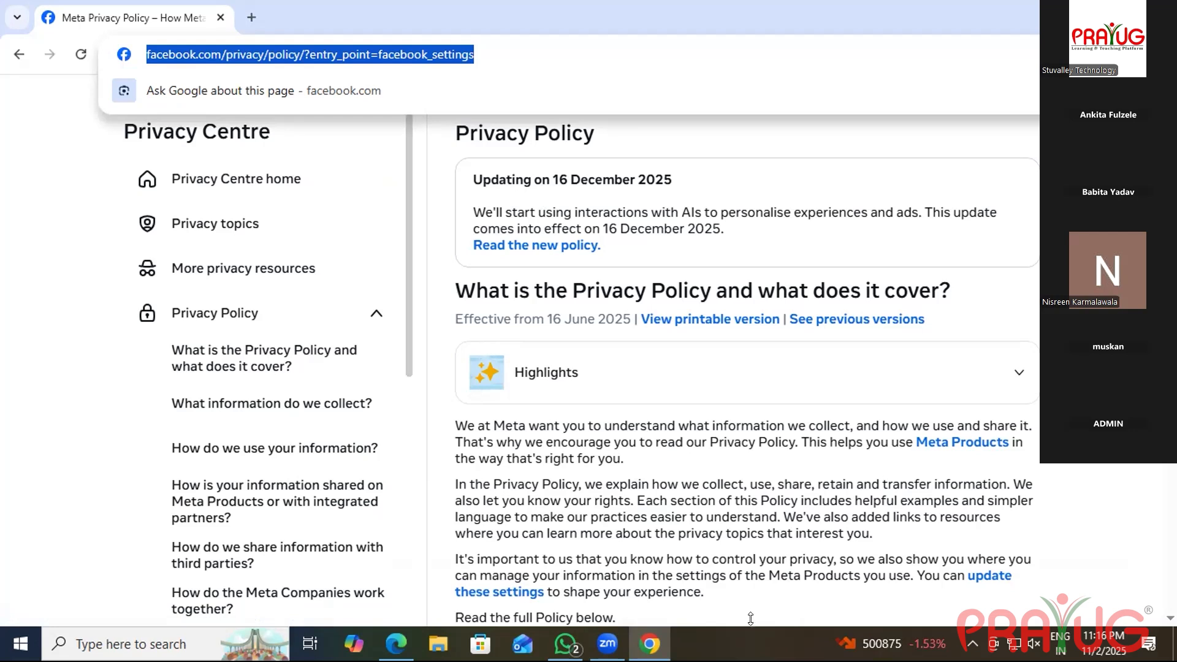
mouse_move(542, 615)
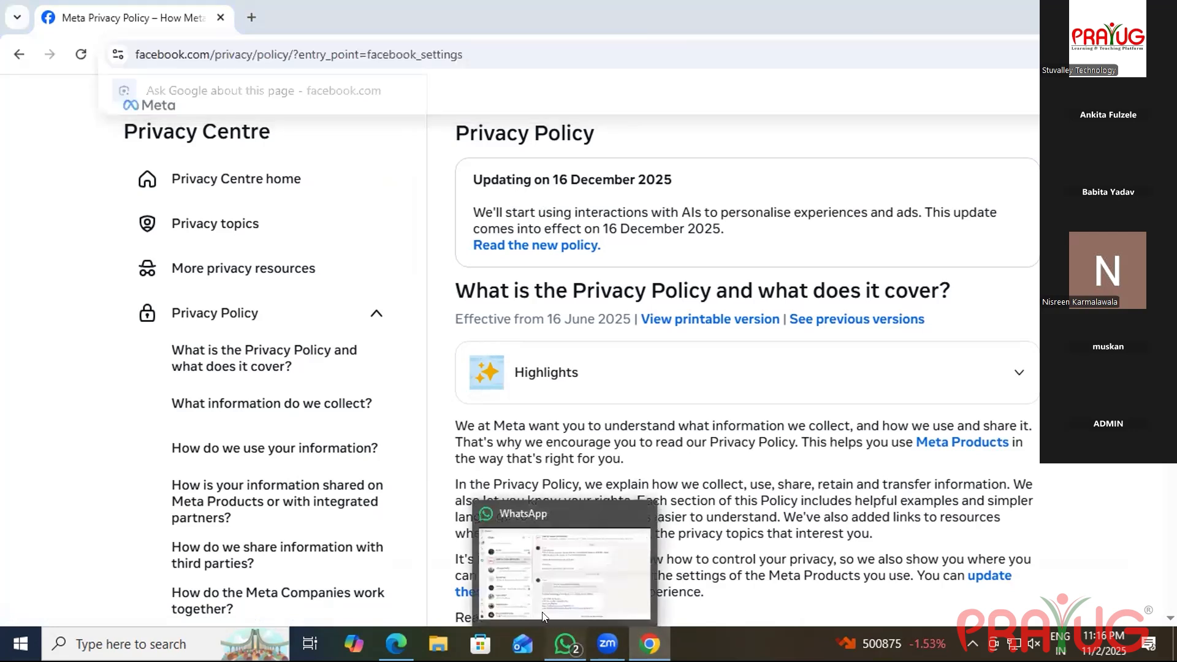
left_click(564, 643)
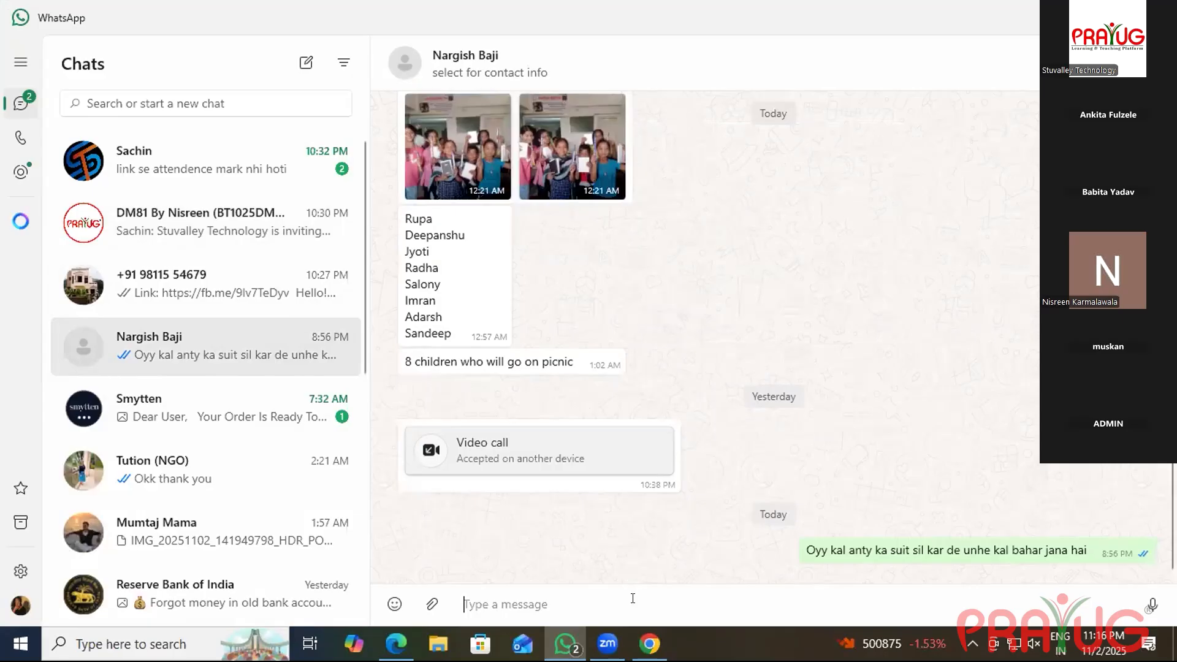
Paste and send the Privacy Policy link in the WhatsApp chat, then return to Chrome.
key("ctrl+v")
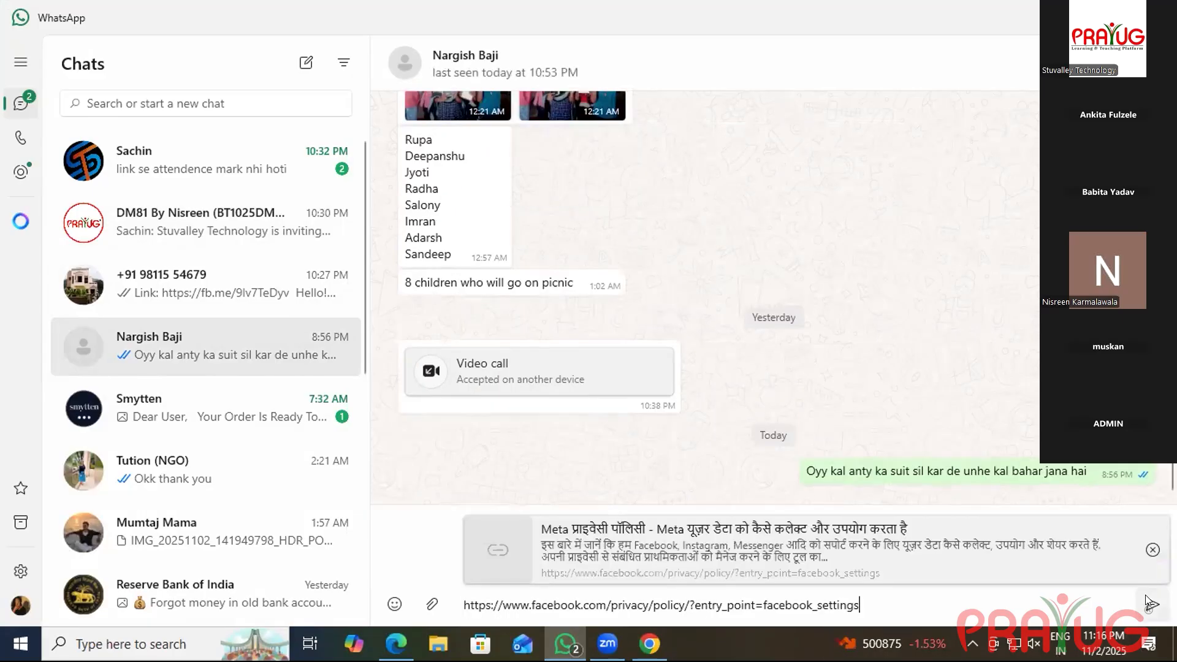
left_click(1148, 604)
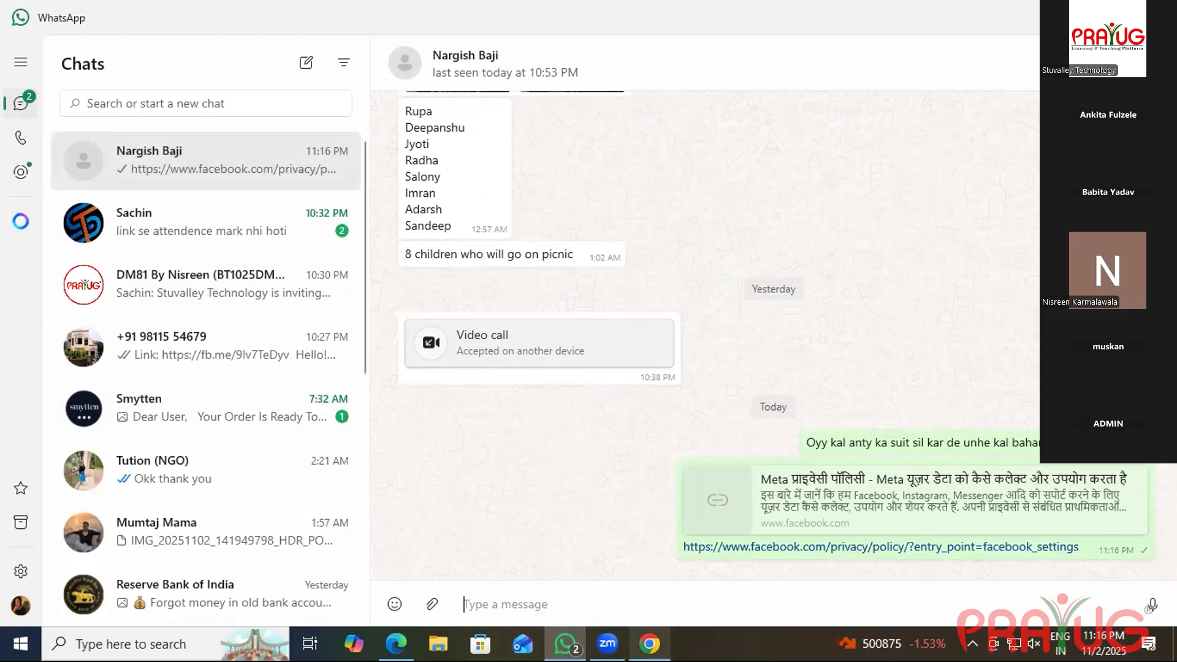
key("alt+Tab")
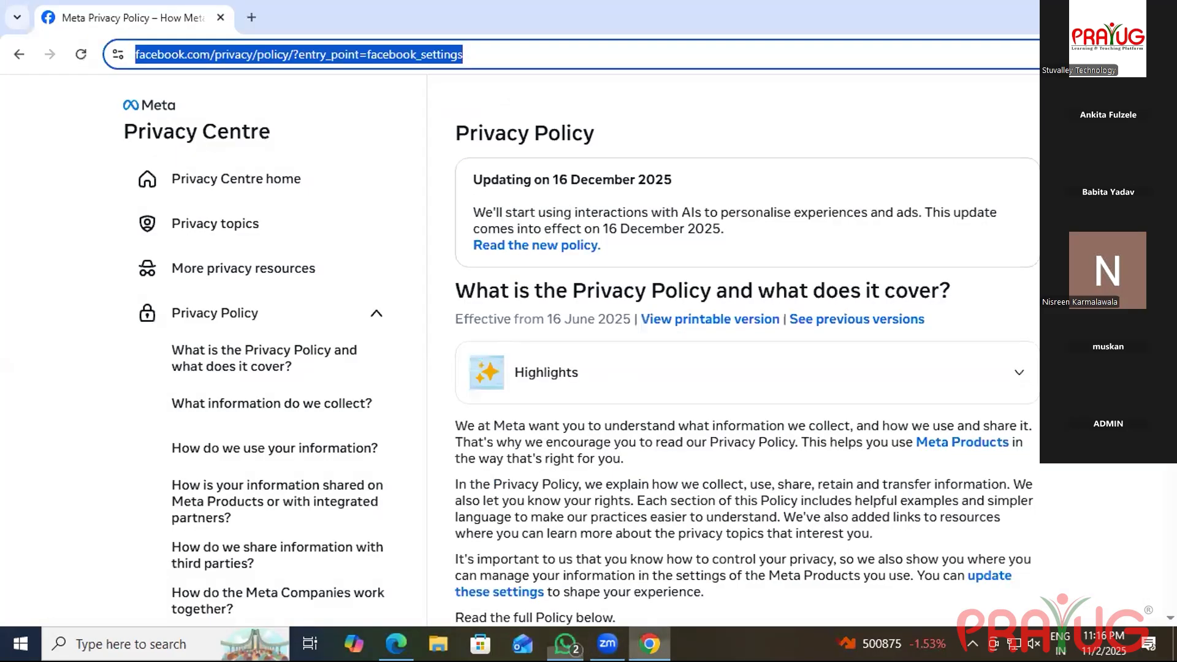
Go back from the Privacy Policy to the Shree Keshav Buildtech Pvt Ltd Page profile.
left_click(19, 56)
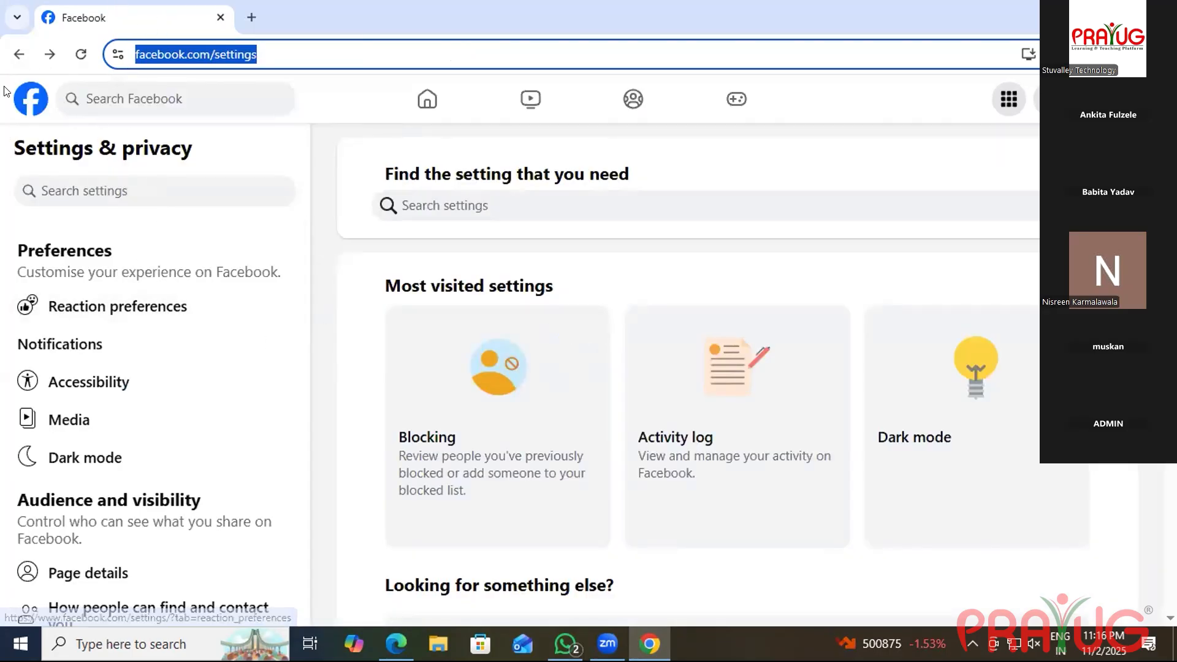
left_click(19, 55)
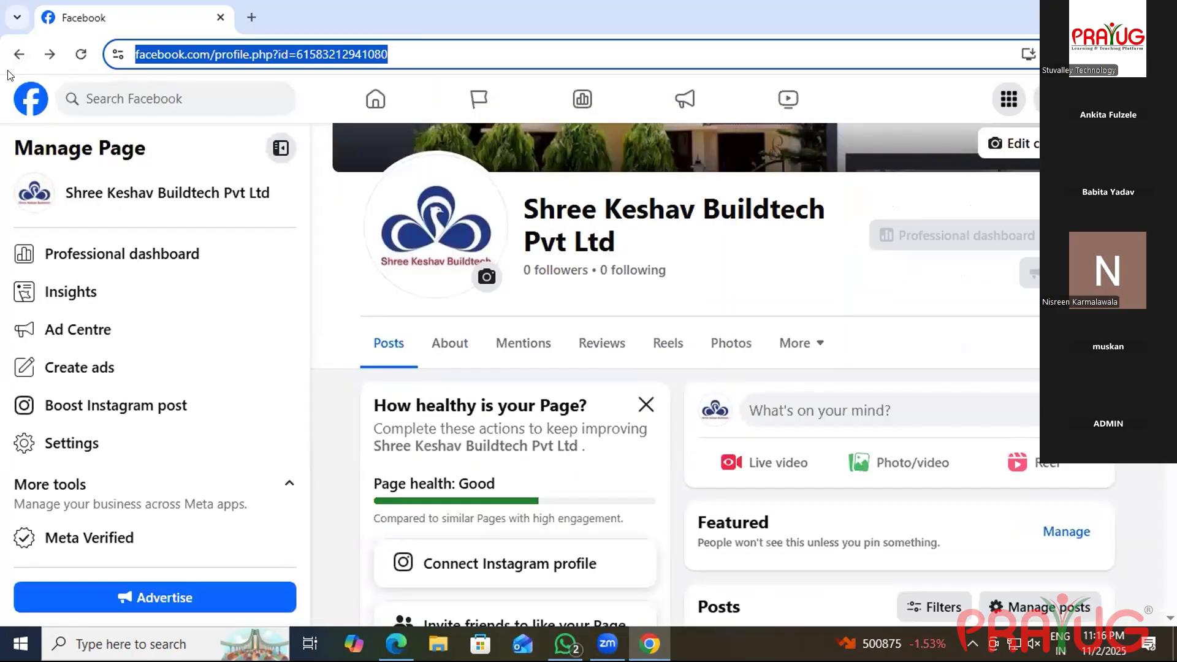
Go back through managed Pages to the Facebook home feed and open Ads Manager.
left_click(18, 54)
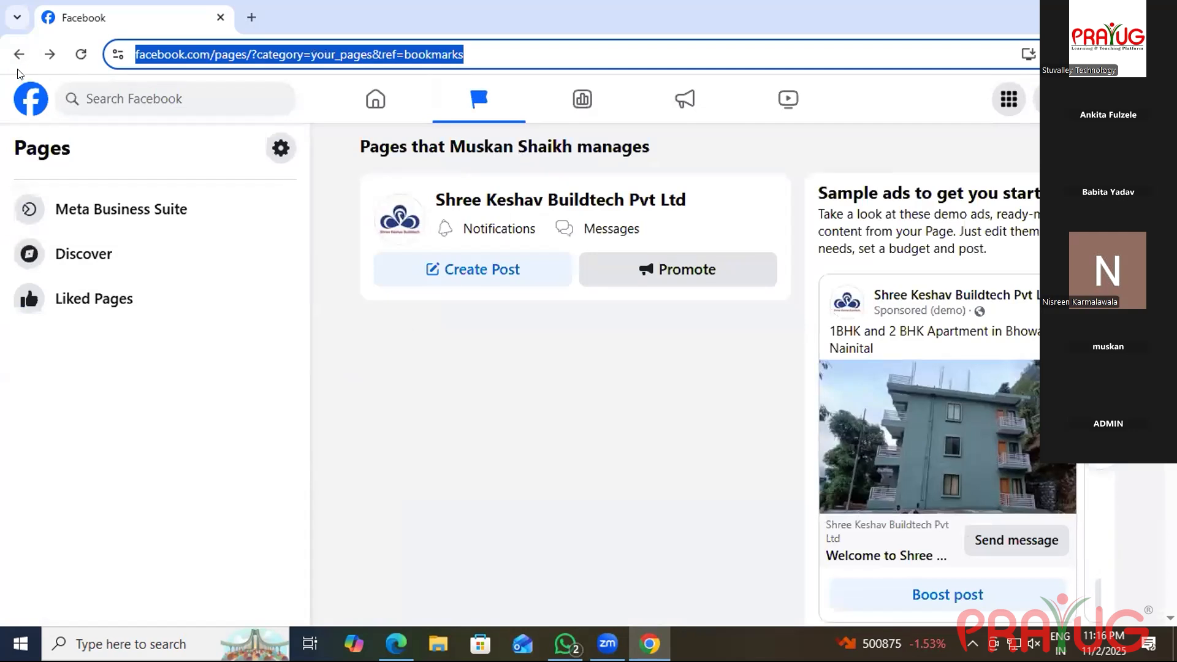
left_click(18, 55)
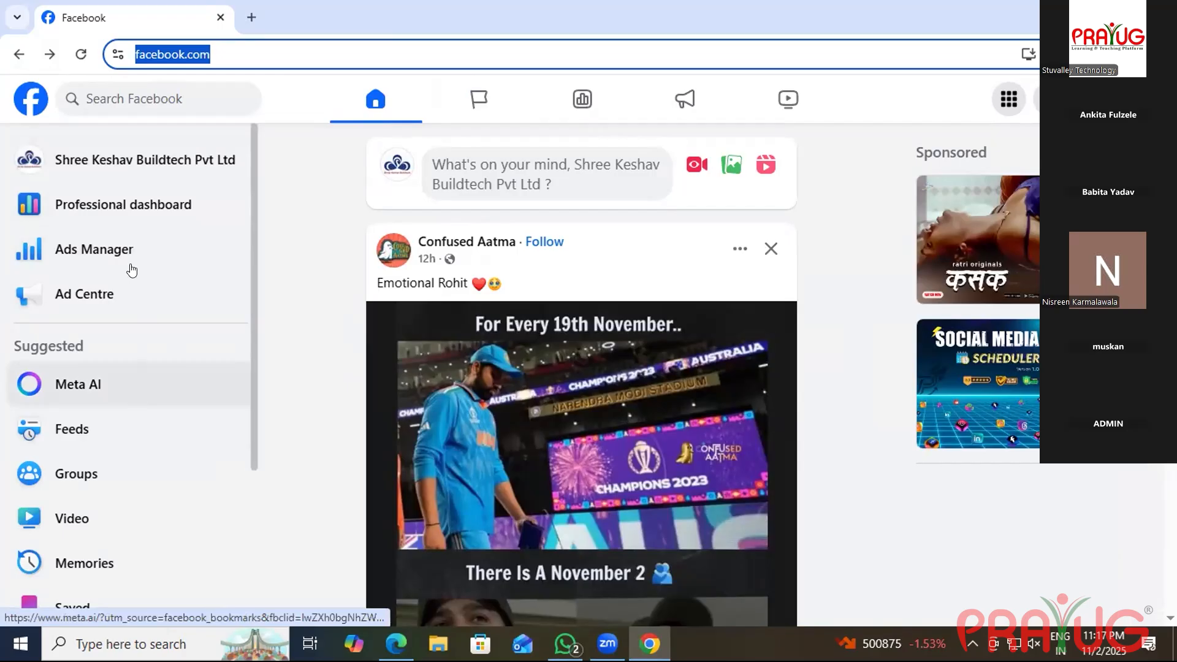
left_click(115, 249)
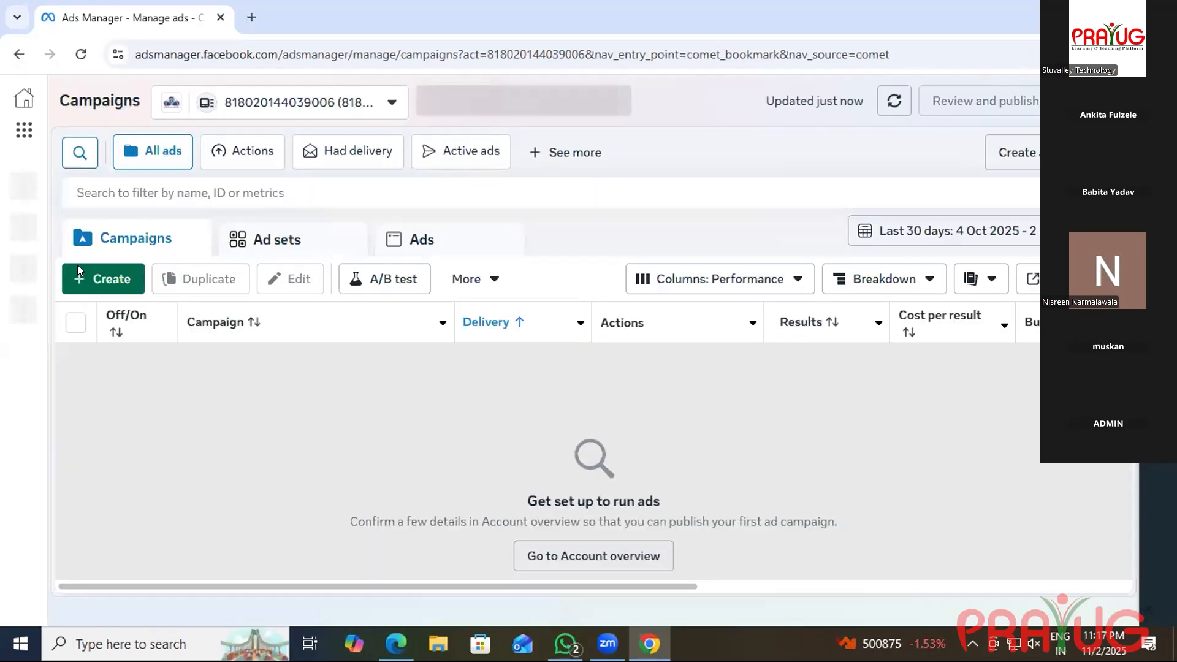
Create a campaign keeping Auction buying, pick Leads instead of Traffic as objective, and continue.
left_click(77, 266)
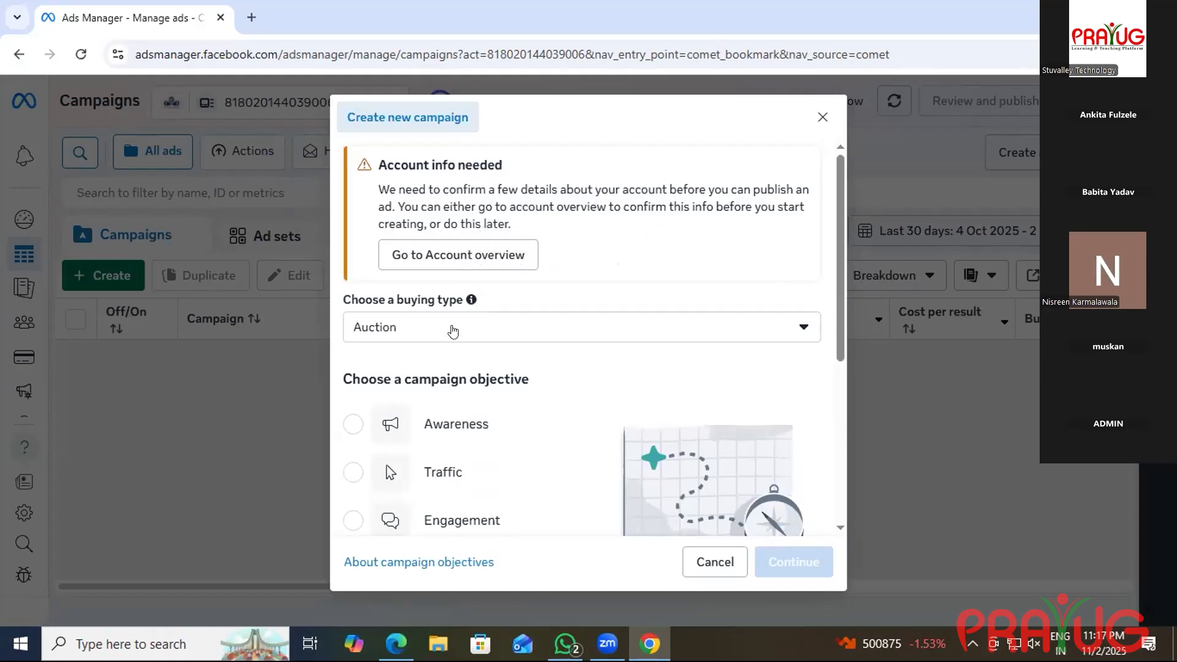
left_click(449, 332)
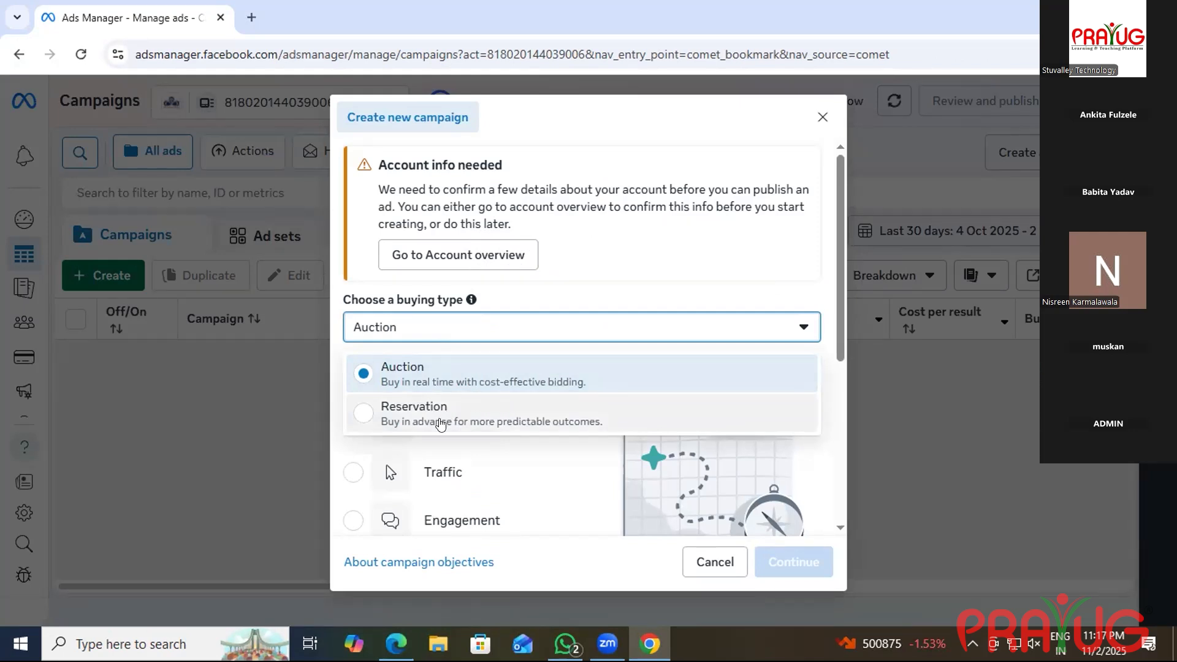
left_click(449, 337)
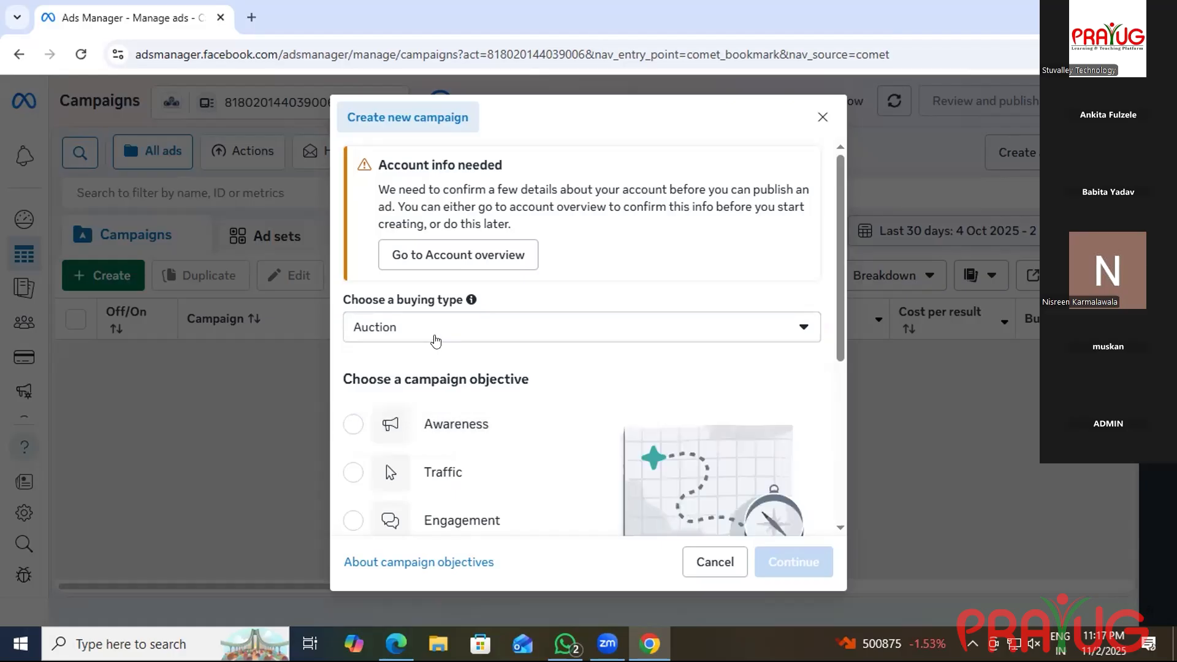
left_click(435, 339)
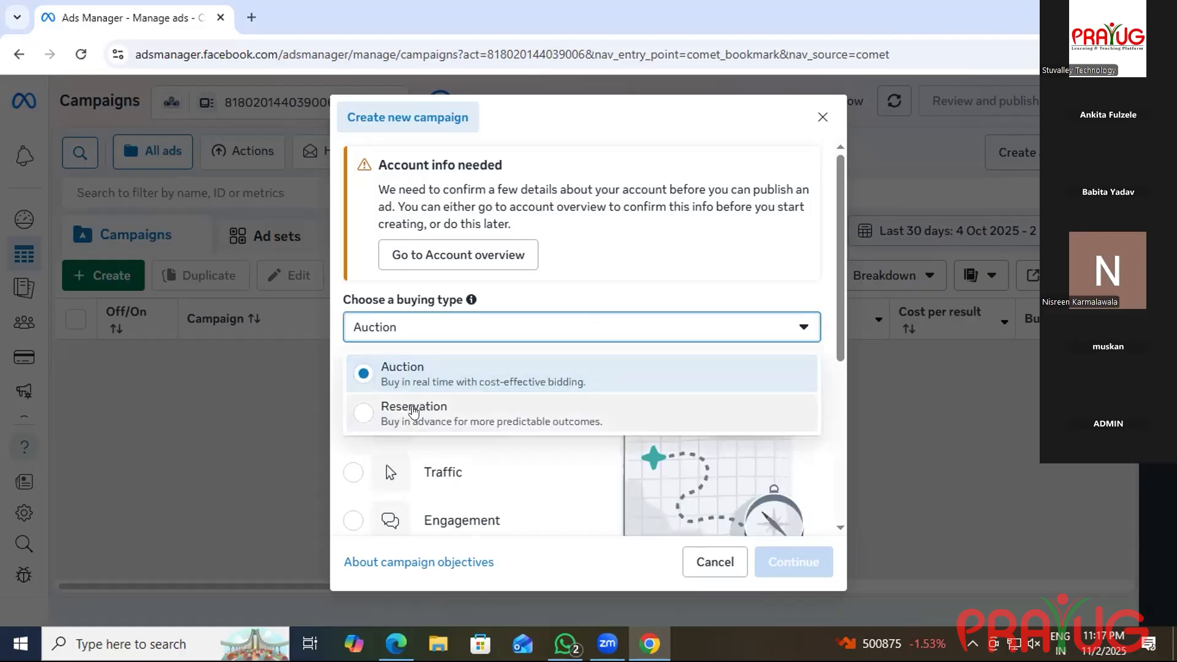
left_click(464, 491)
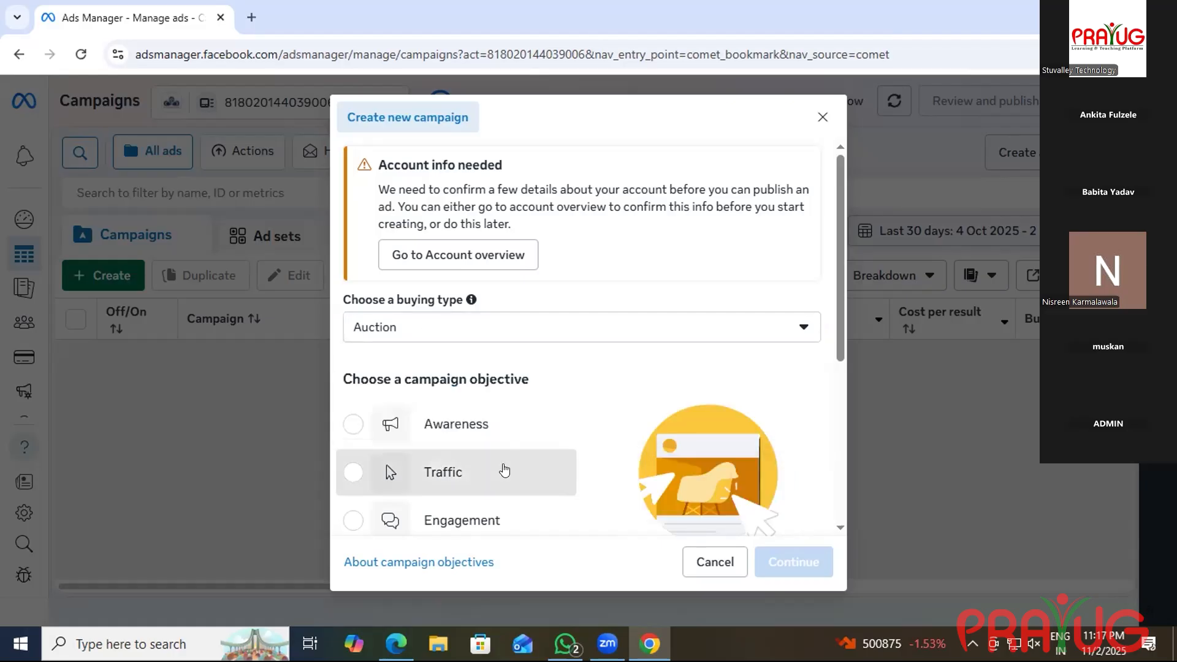
left_click(464, 493)
scroll(464, 493, "down", 3)
left_click(453, 397)
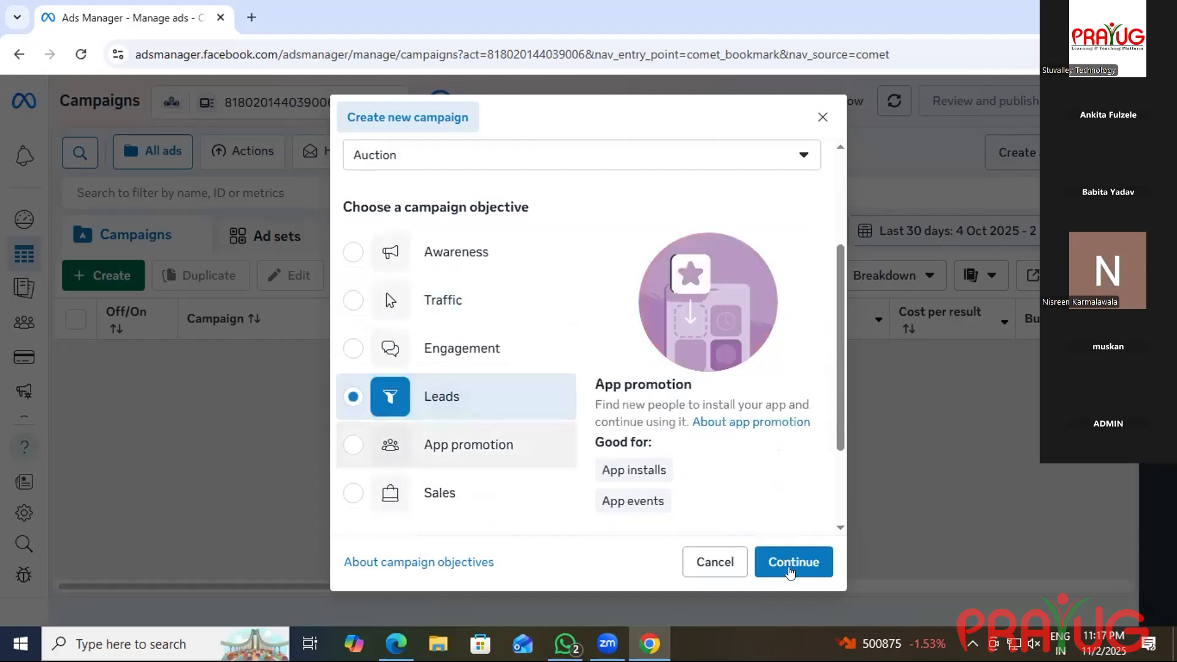
left_click(784, 562)
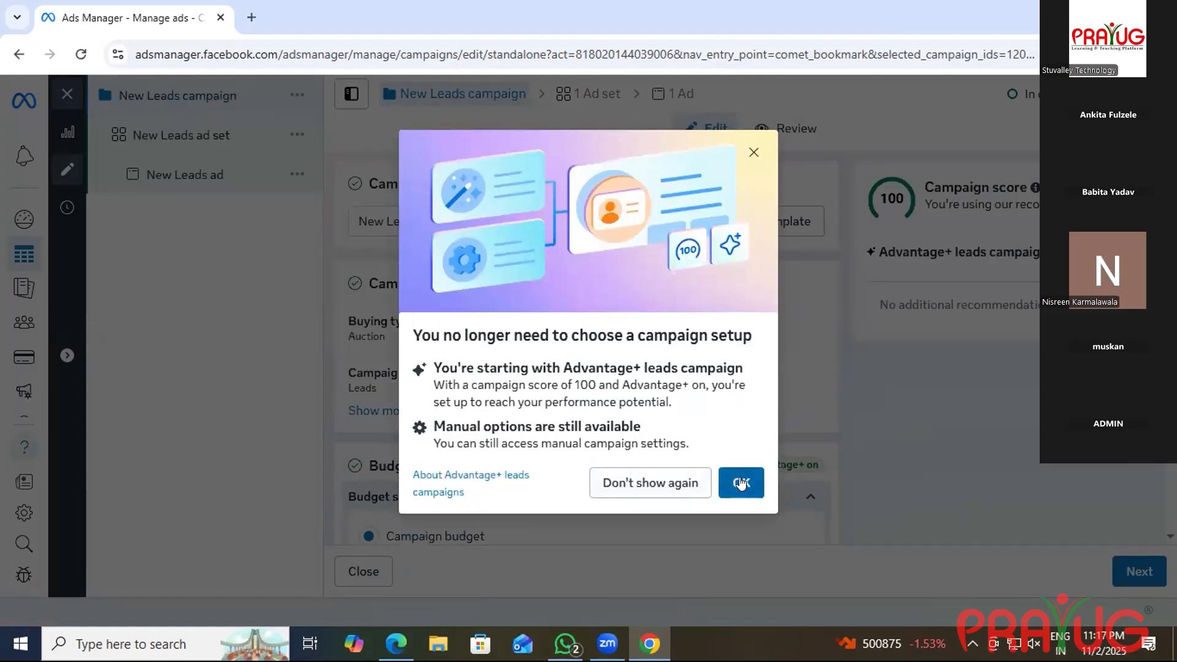
Dismiss the Advantage+ notice and rename the campaign 'Nature view Apartments and Cottages in Amritpur'.
left_click(741, 483)
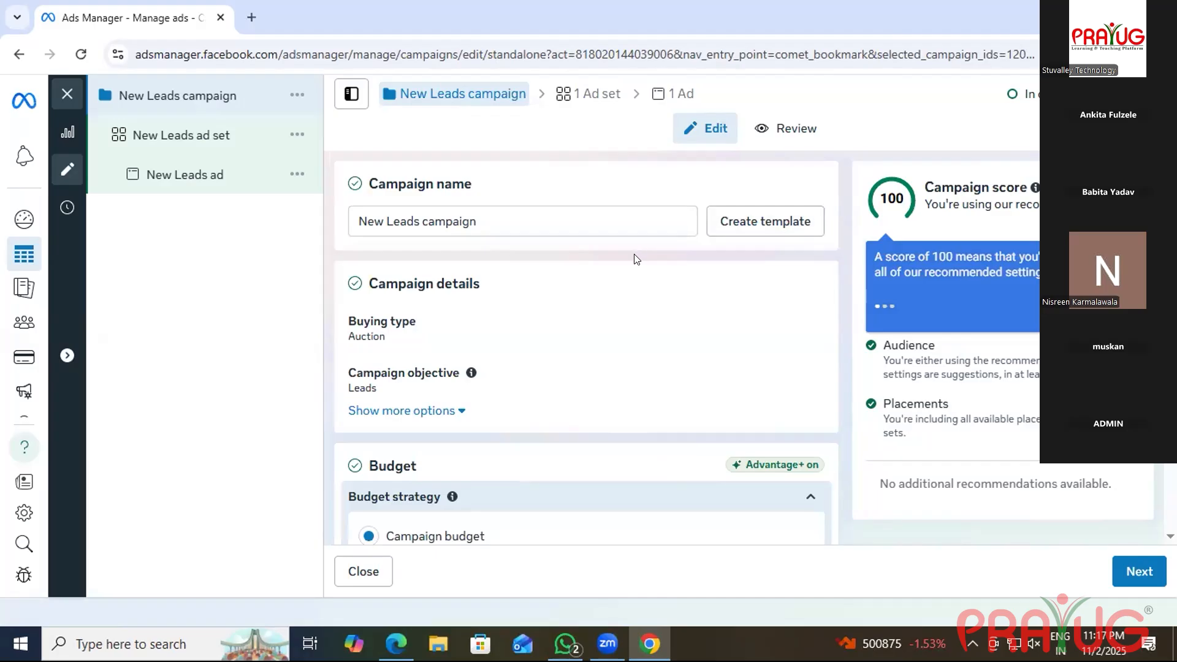
left_click(544, 214)
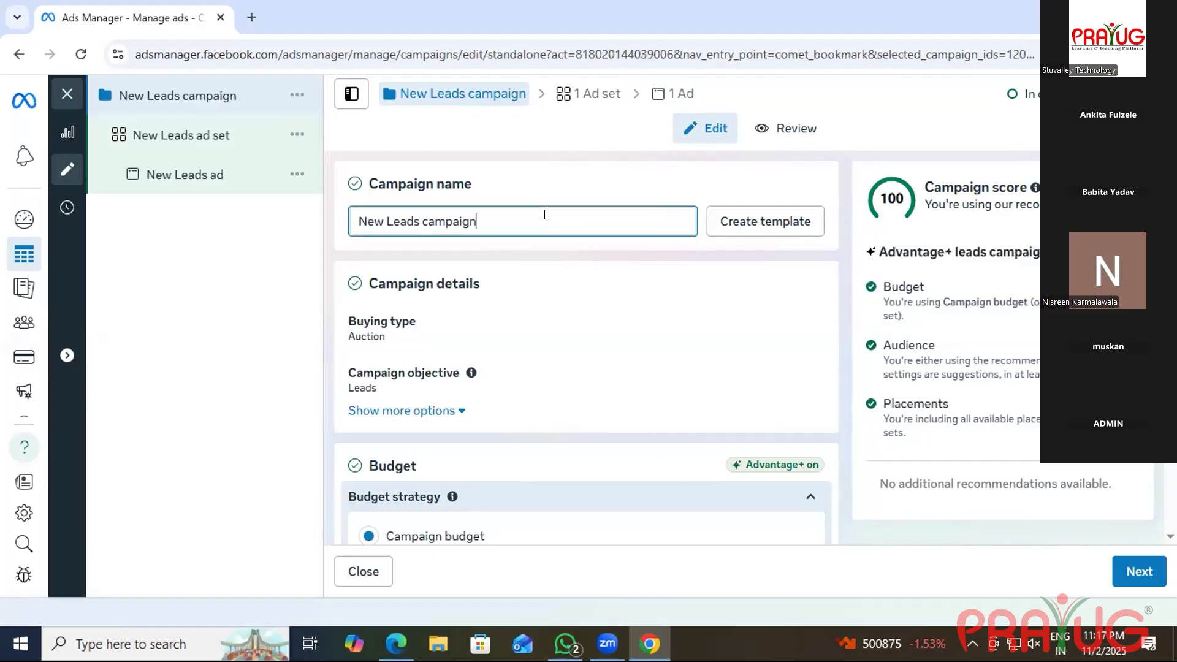
key("BackSpace")
key("BackSpace")
key("BackSpace")
key("BackSpace")
key("BackSpace")
key("BackSpace")
key("BackSpace")
key("BackSpace")
key("BackSpace")
key("BackSpace")
key("BackSpace")
key("BackSpace")
key("BackSpace")
key("BackSpace")
key("BackSpace")
key("BackSpace")
key("BackSpace")
key("BackSpace")
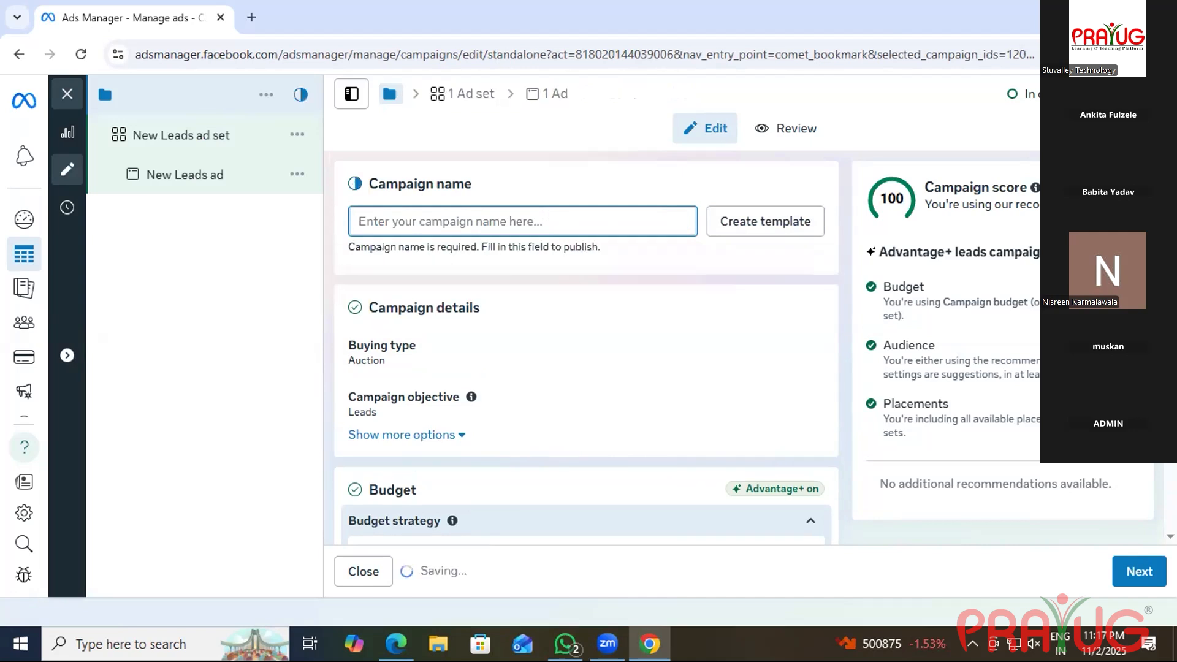
type("Nature ")
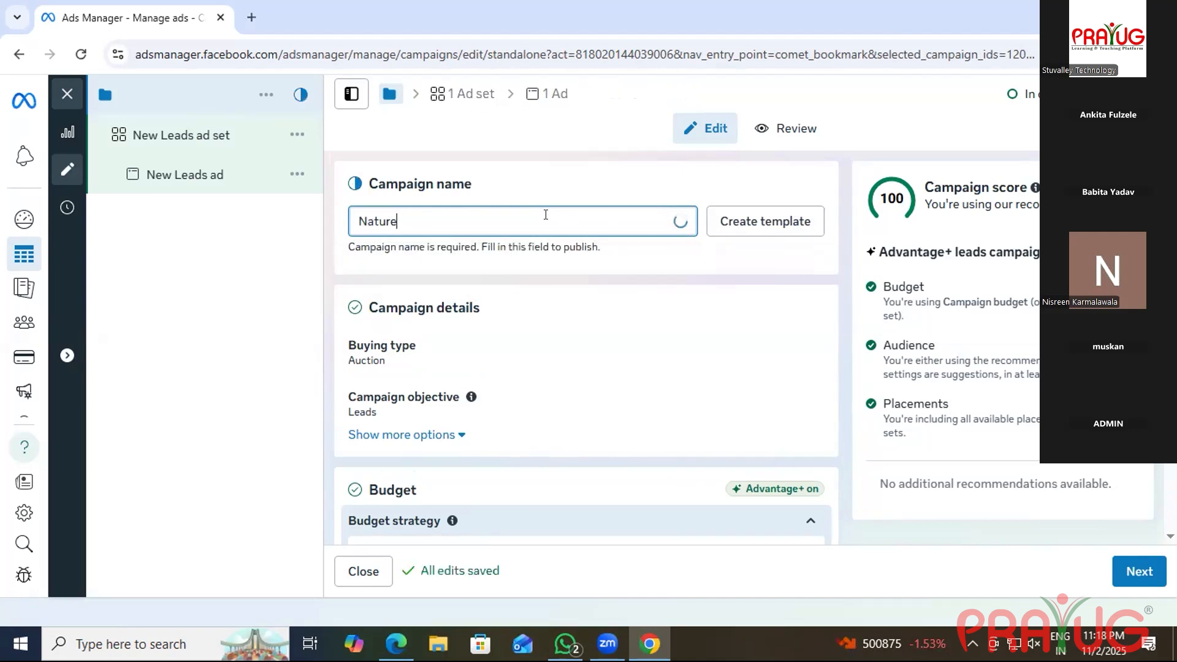
type("vi")
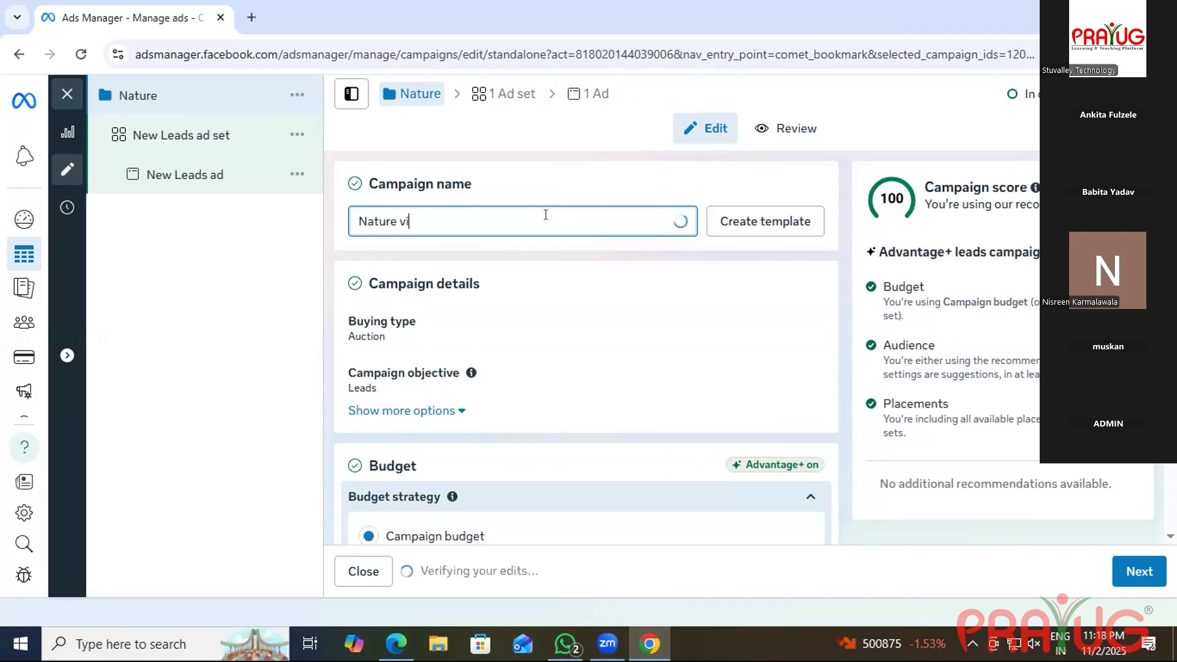
type("ew ")
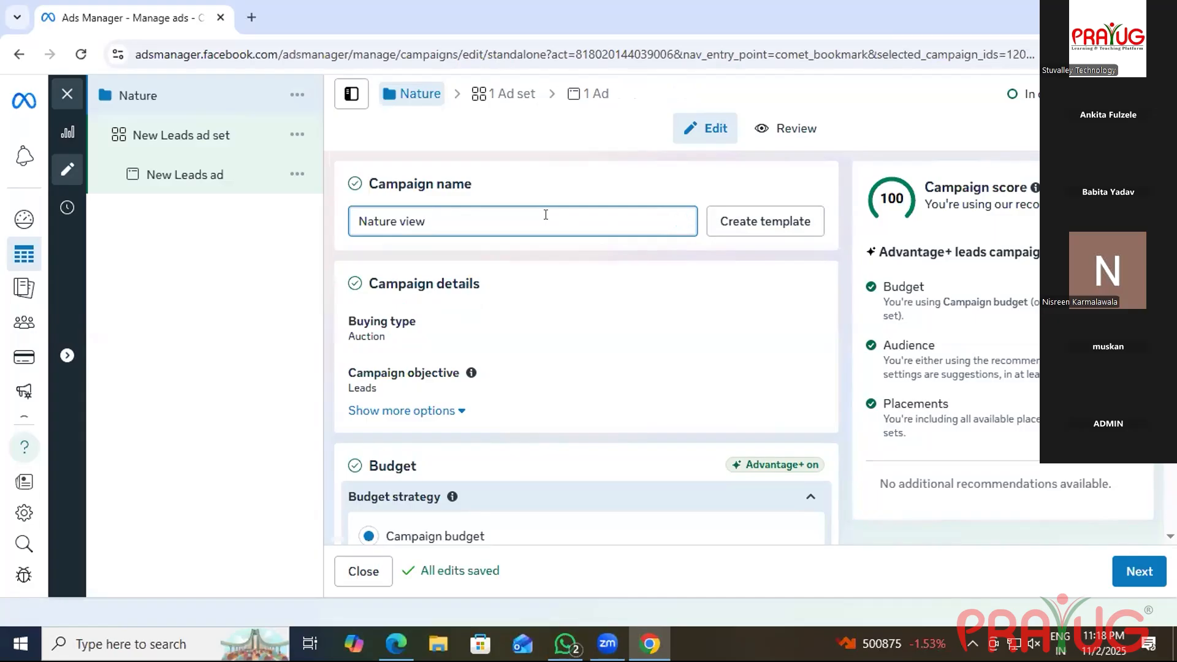
type("Apartment")
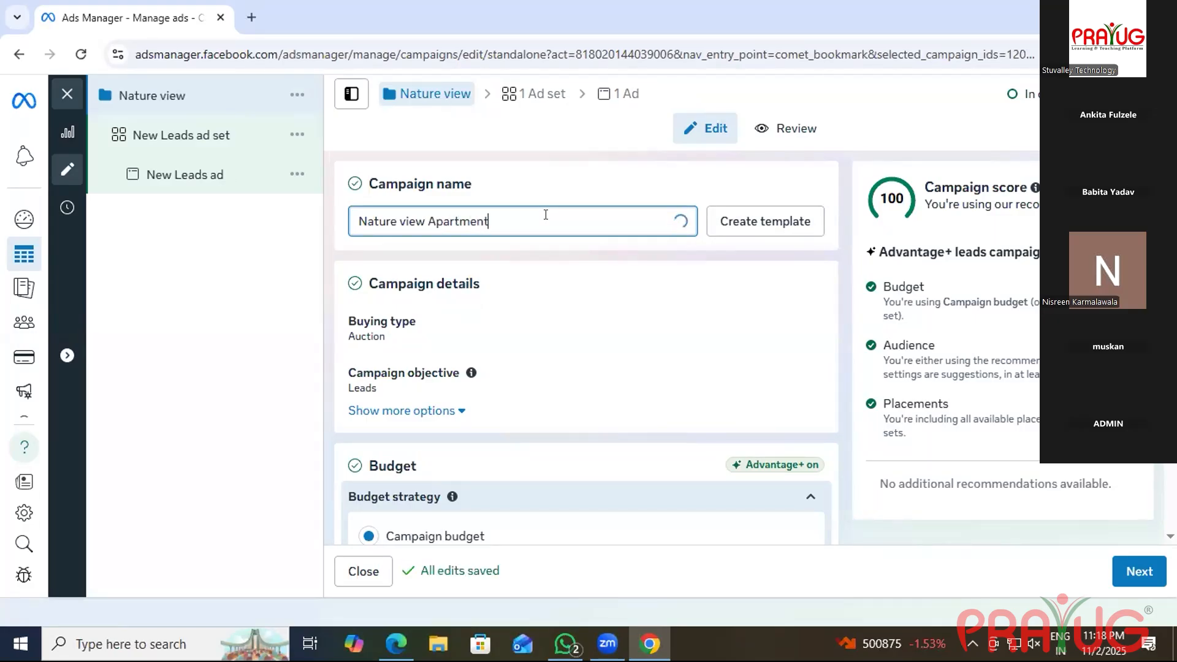
type("s and ")
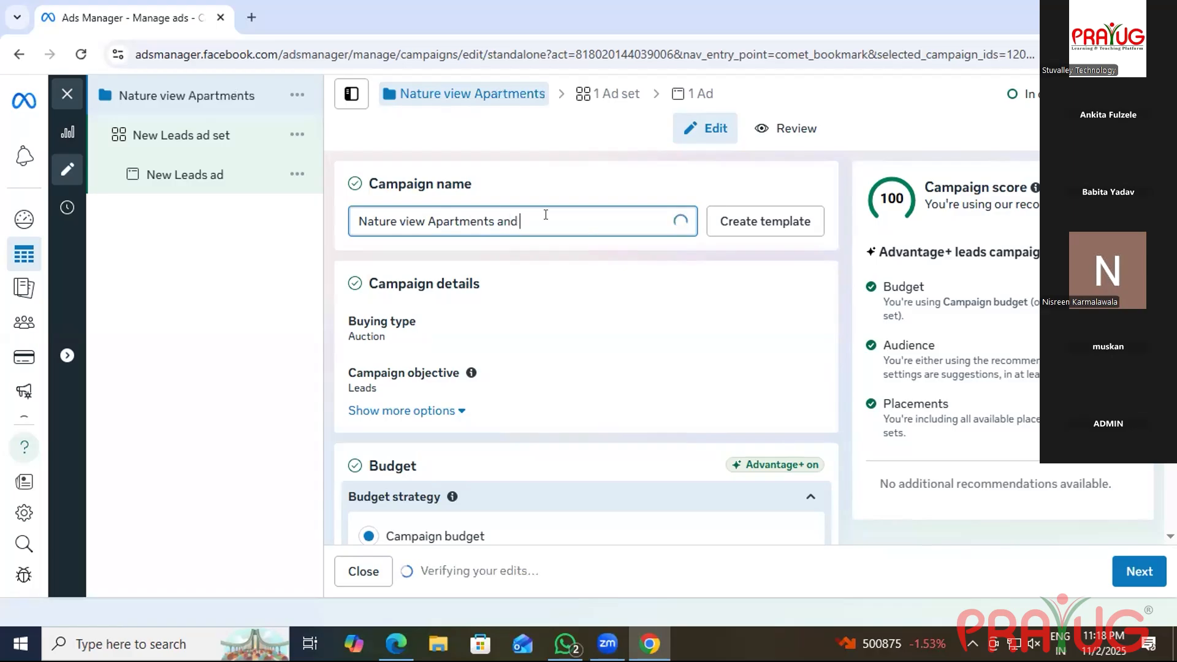
type("c")
key("BackSpace")
type("Co")
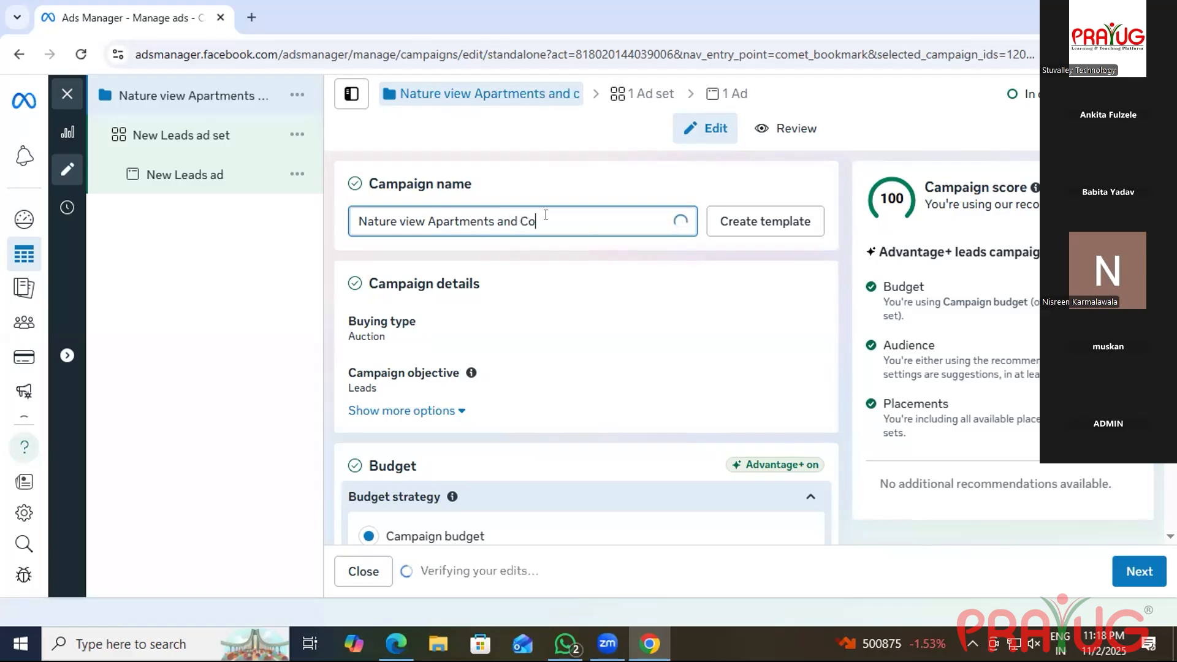
type("ttag")
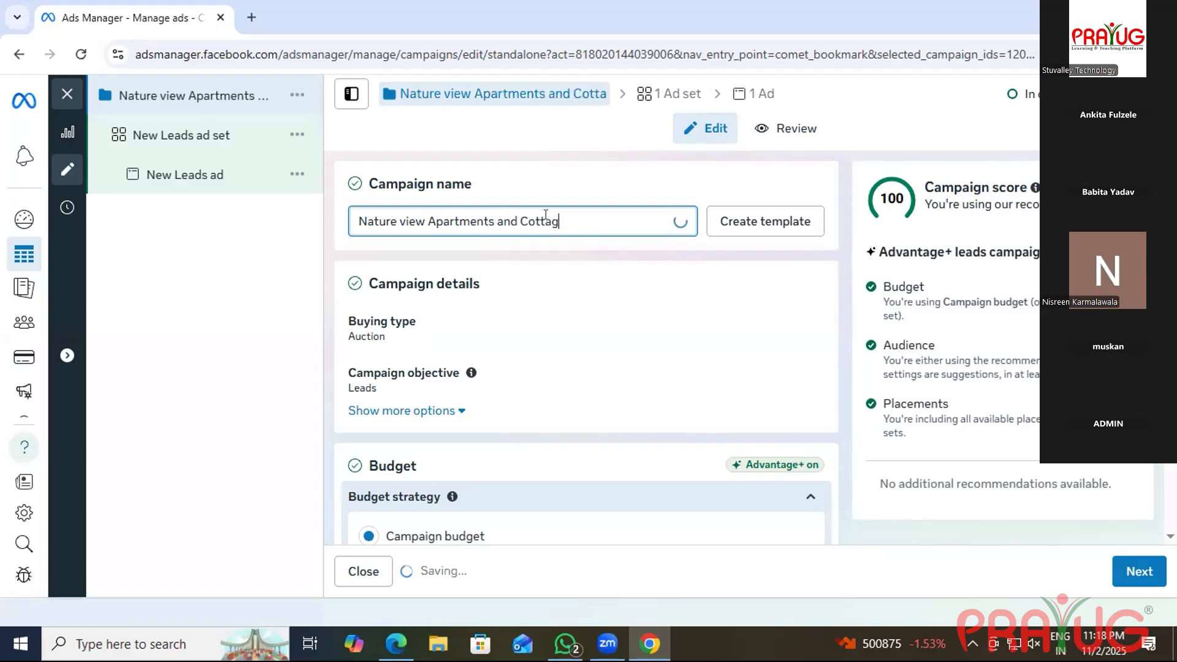
type("es in ")
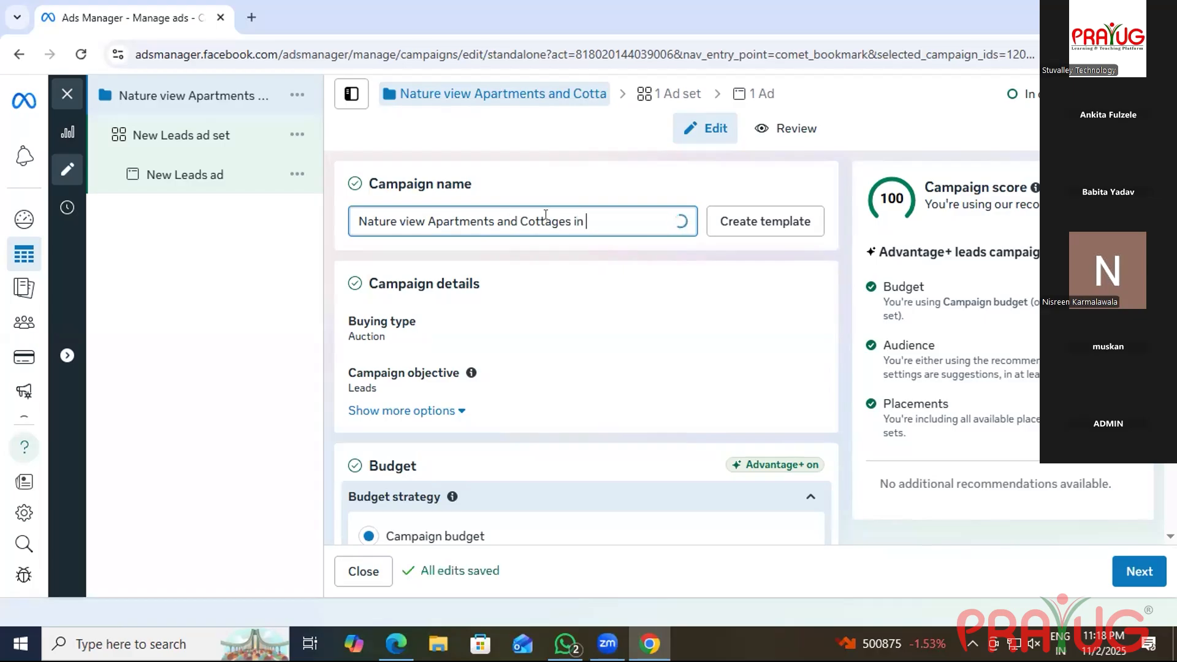
type("Amrit")
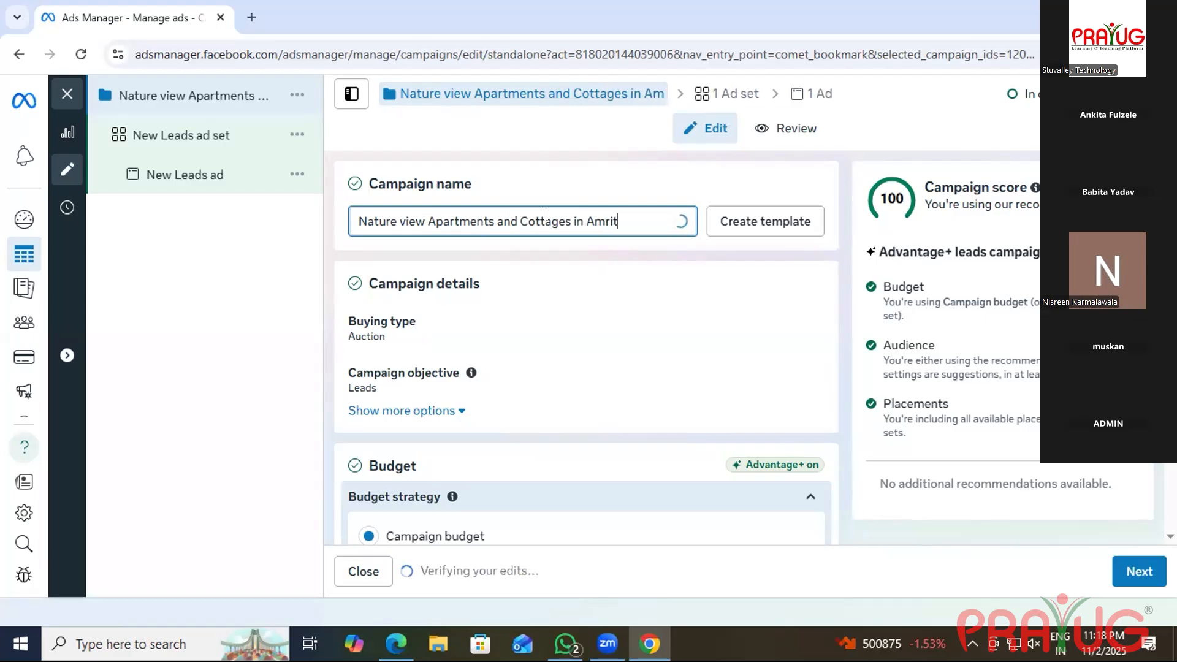
type("pur")
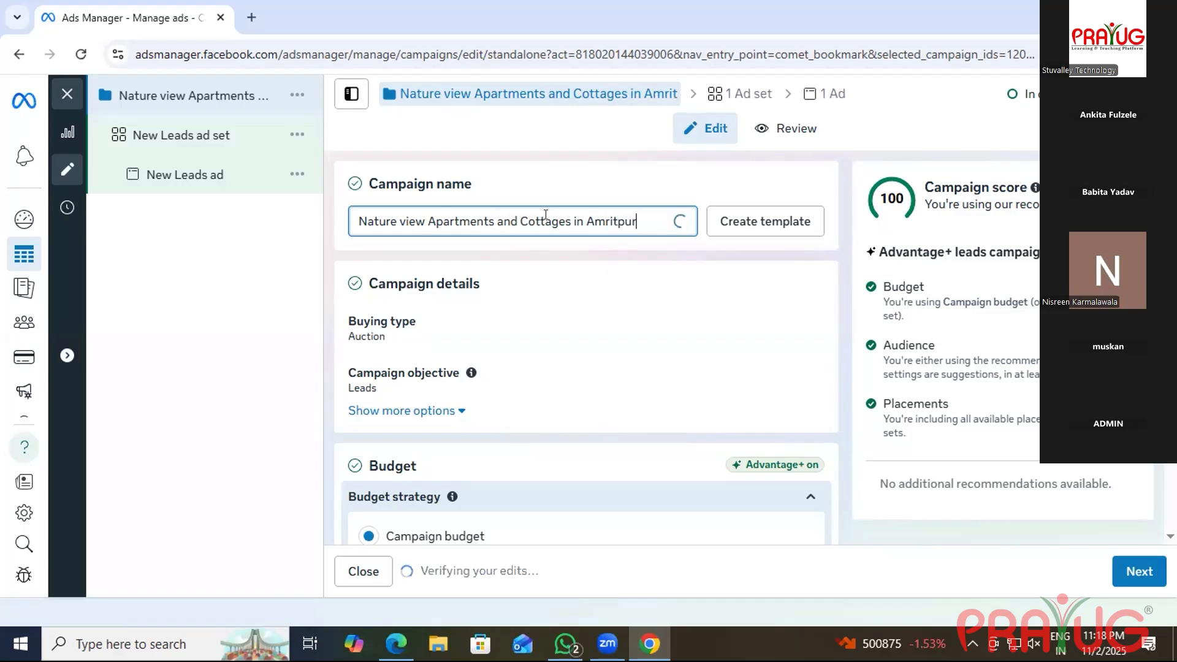
left_click(482, 344)
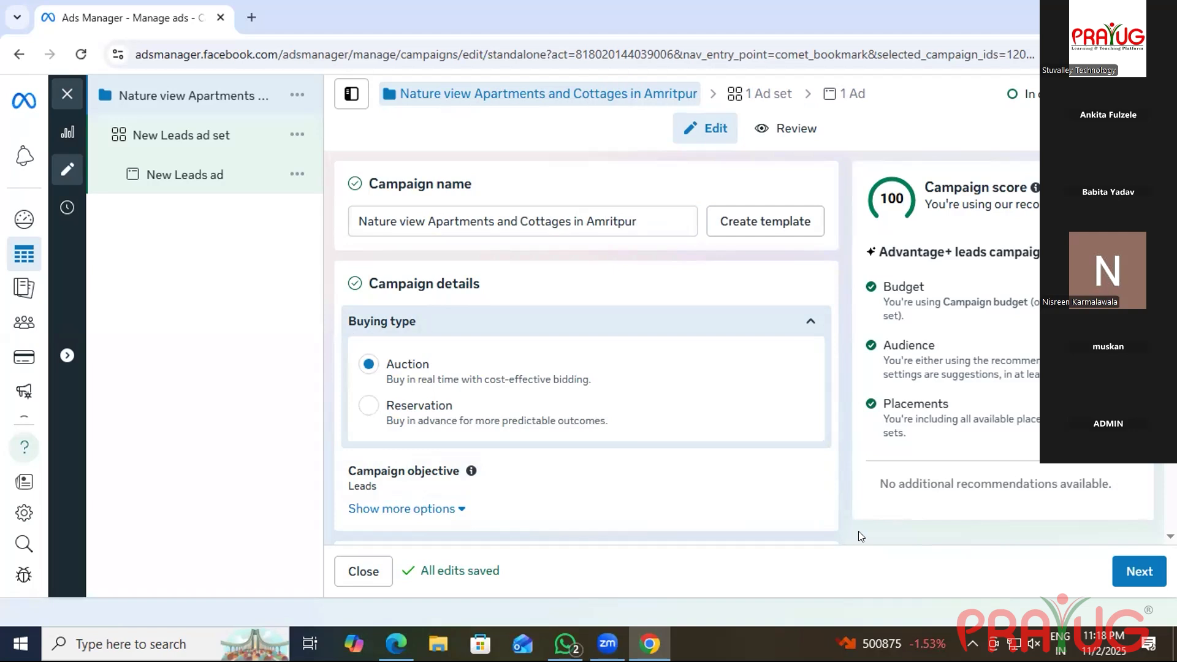
Change the campaign's daily budget from ₹1000 to ₹500.
left_click(789, 330)
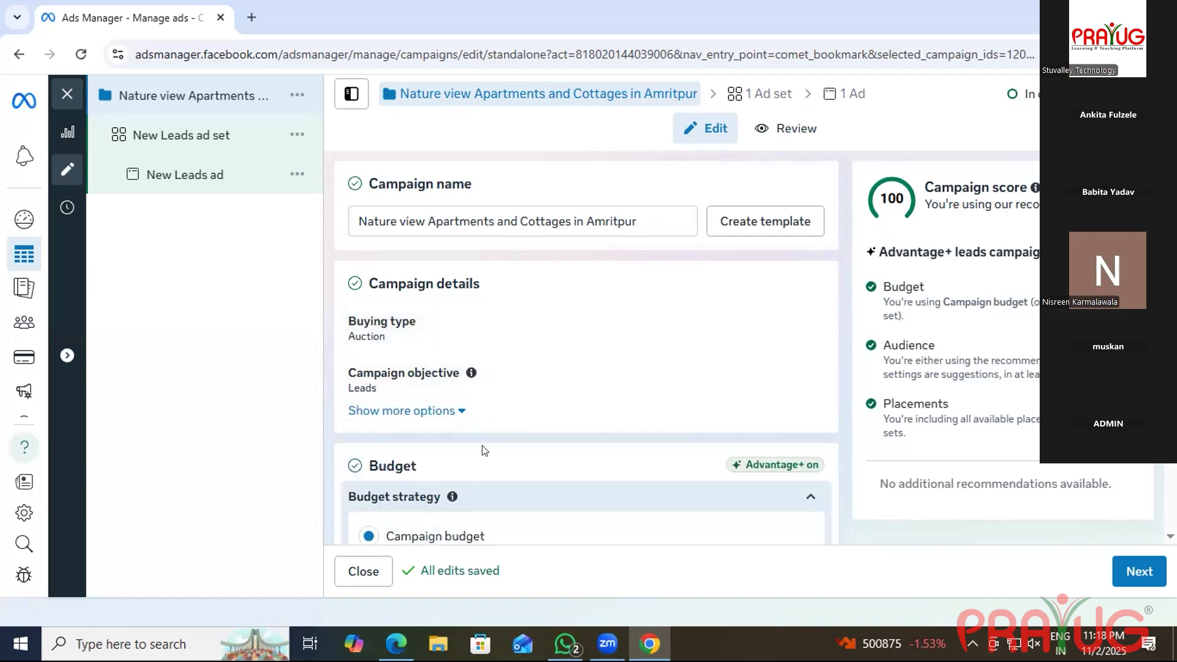
scroll(475, 448, "down", 5)
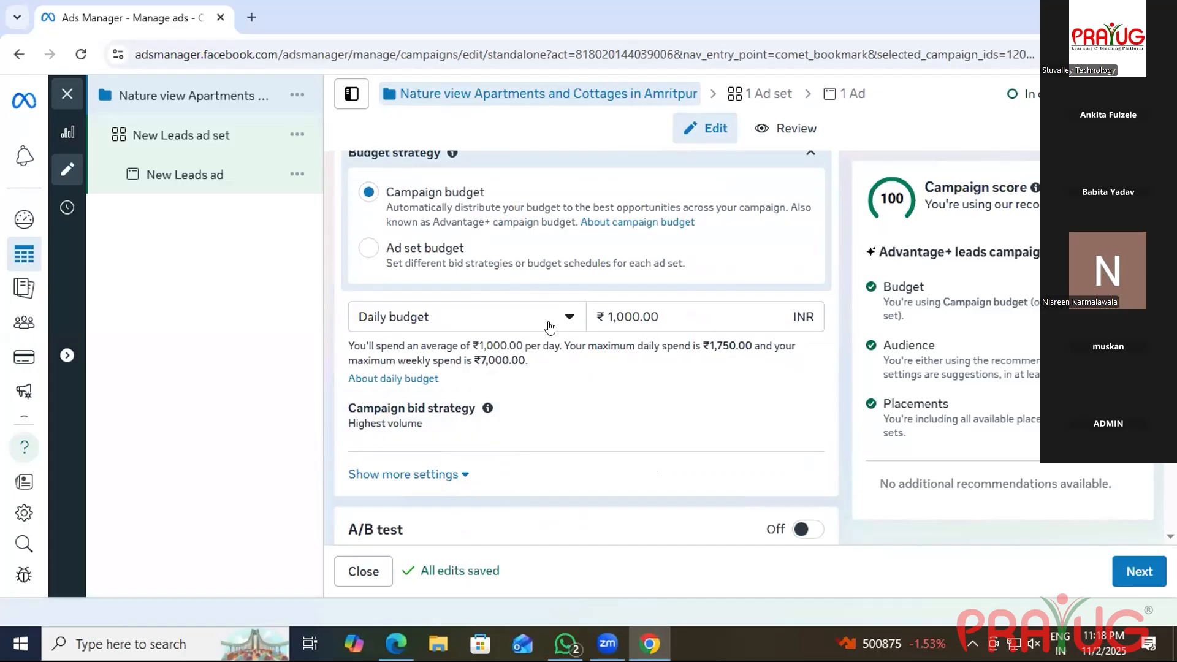
left_click(547, 323)
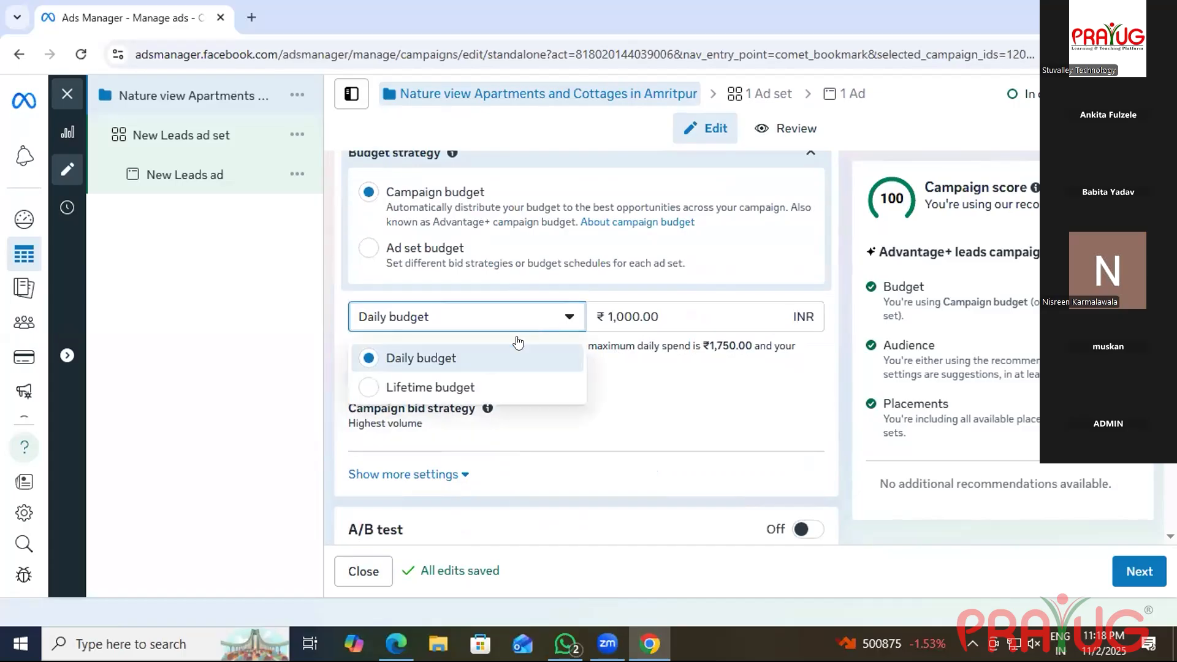
left_click(625, 313)
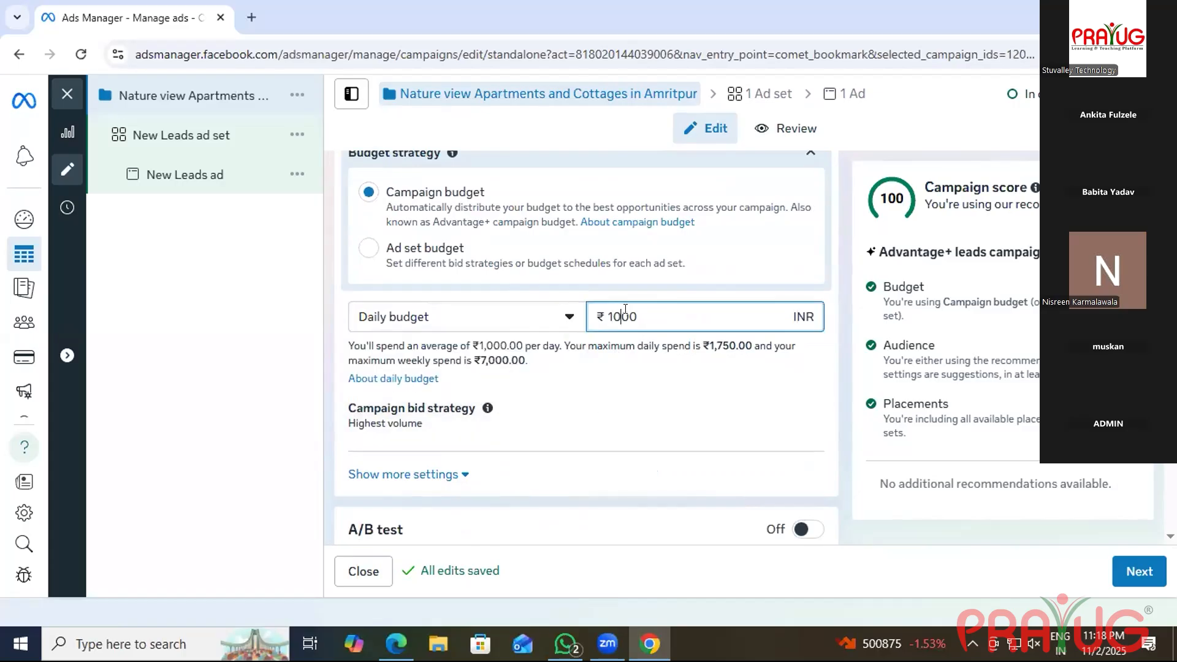
left_click(691, 324)
key("BackSpace")
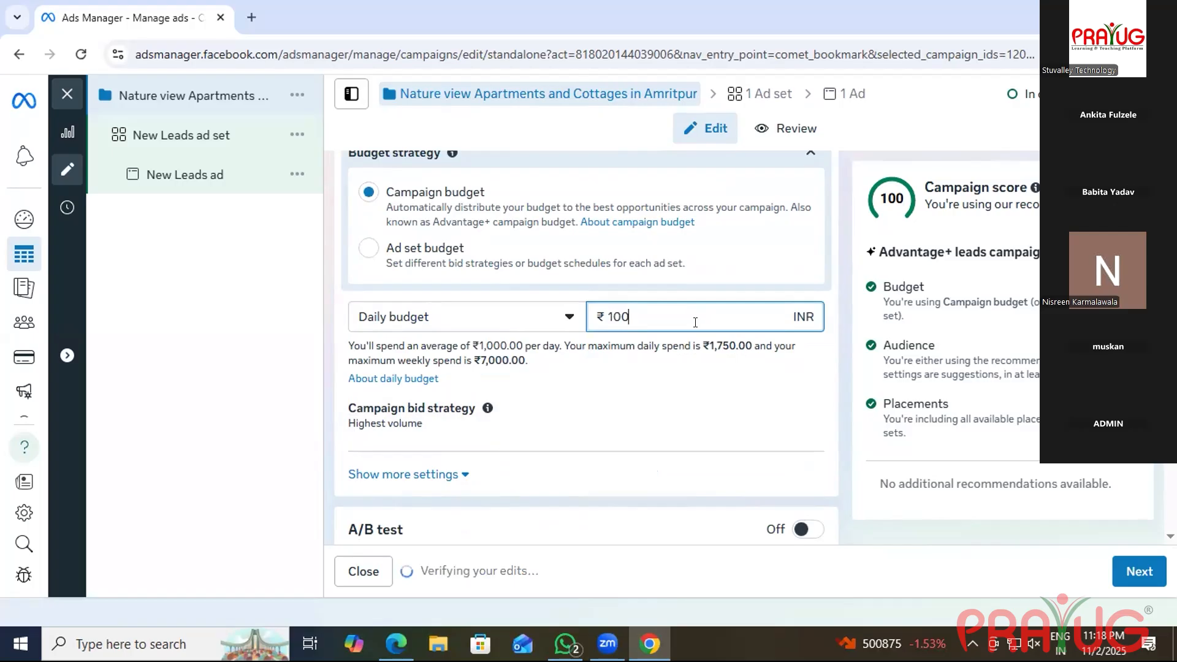
key("BackSpace")
key("BackSpace")
key("BackSpace")
type("50")
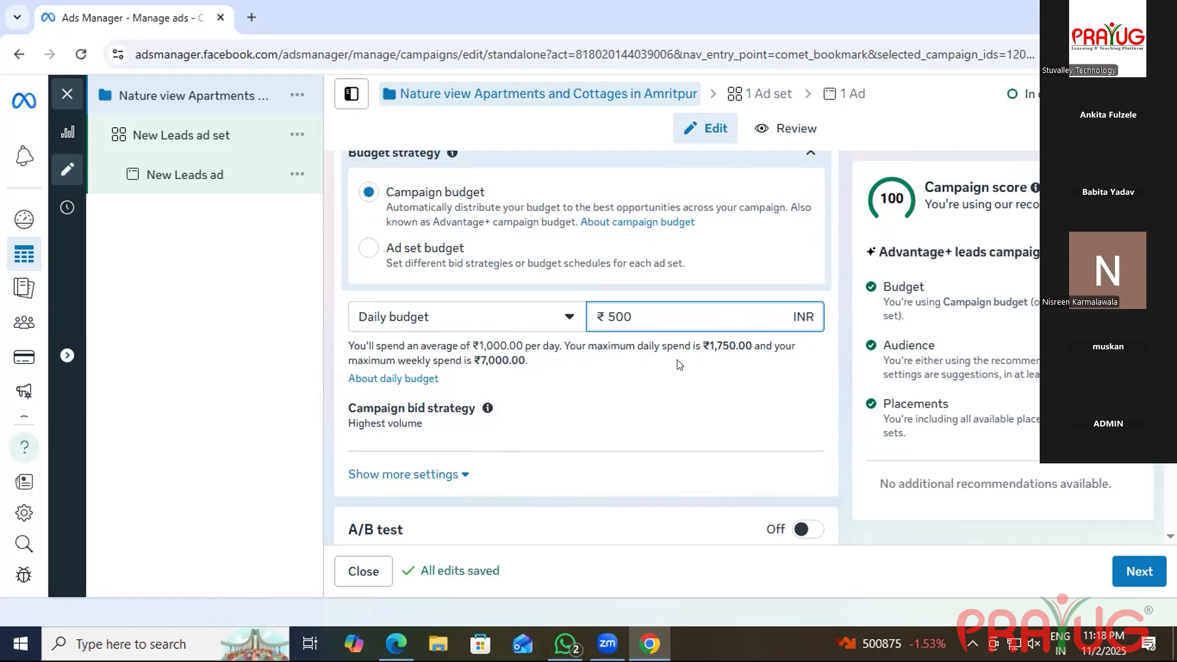
Review the campaign bid strategies and keep Highest volume.
left_click(475, 427)
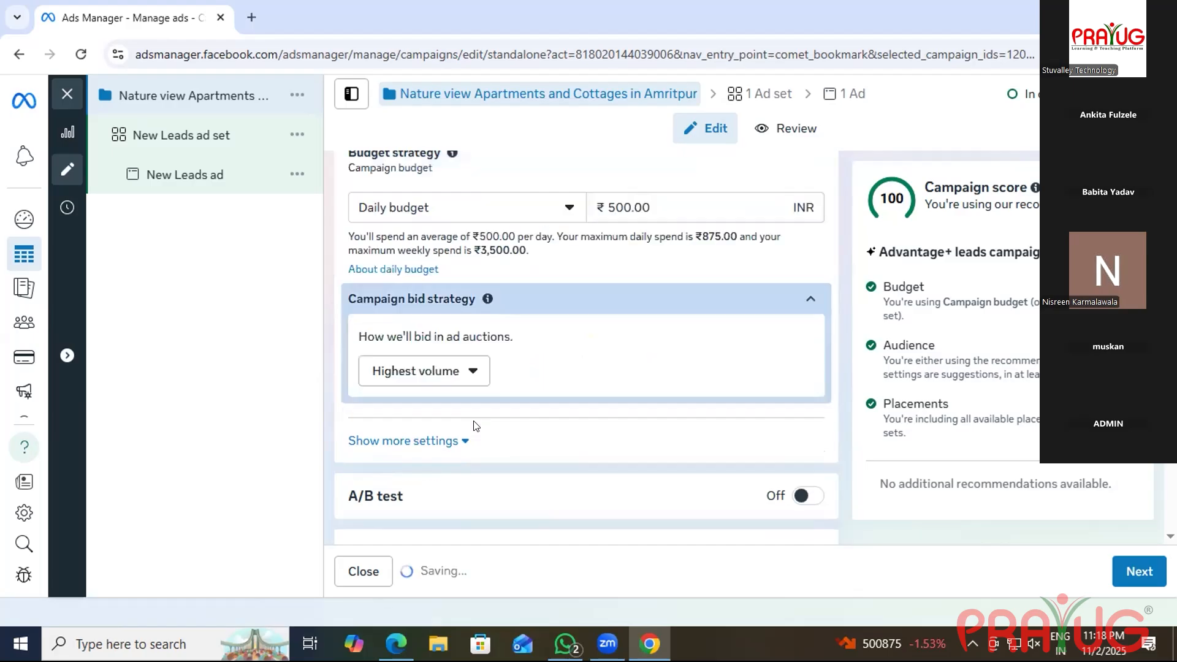
left_click(451, 378)
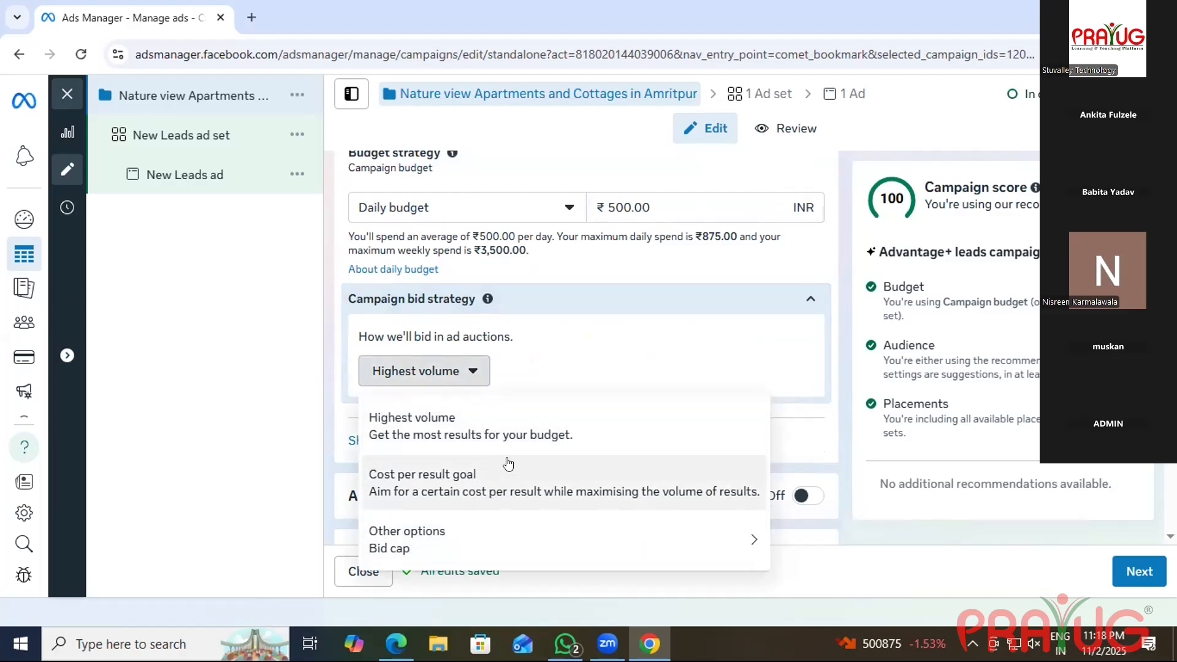
left_click(594, 408)
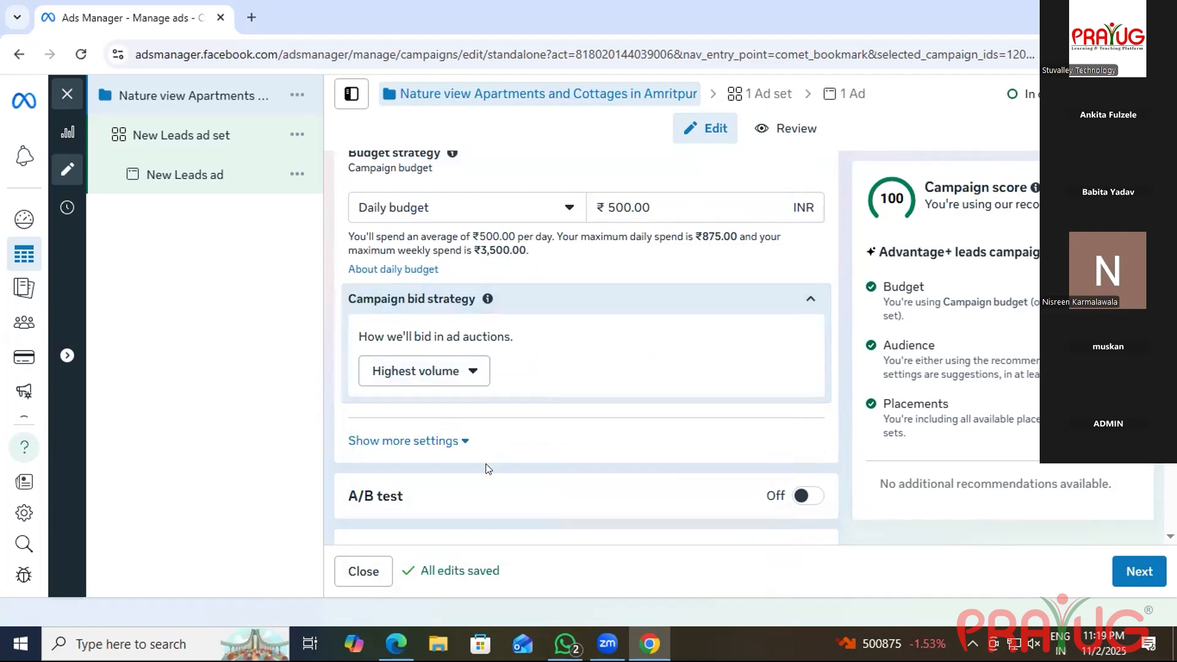
scroll(486, 467, "down", 1)
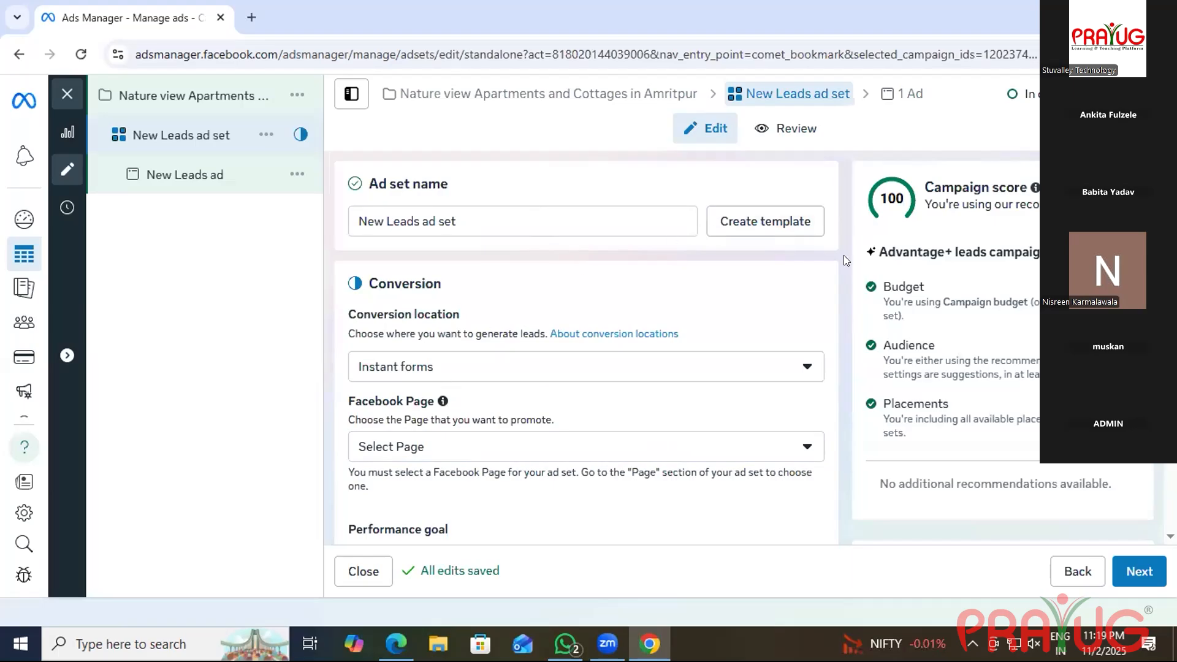
Choose the Shree Keshav Buildtech Pvt Ltd Facebook Page for the ad set.
scroll(642, 433, "down", 4)
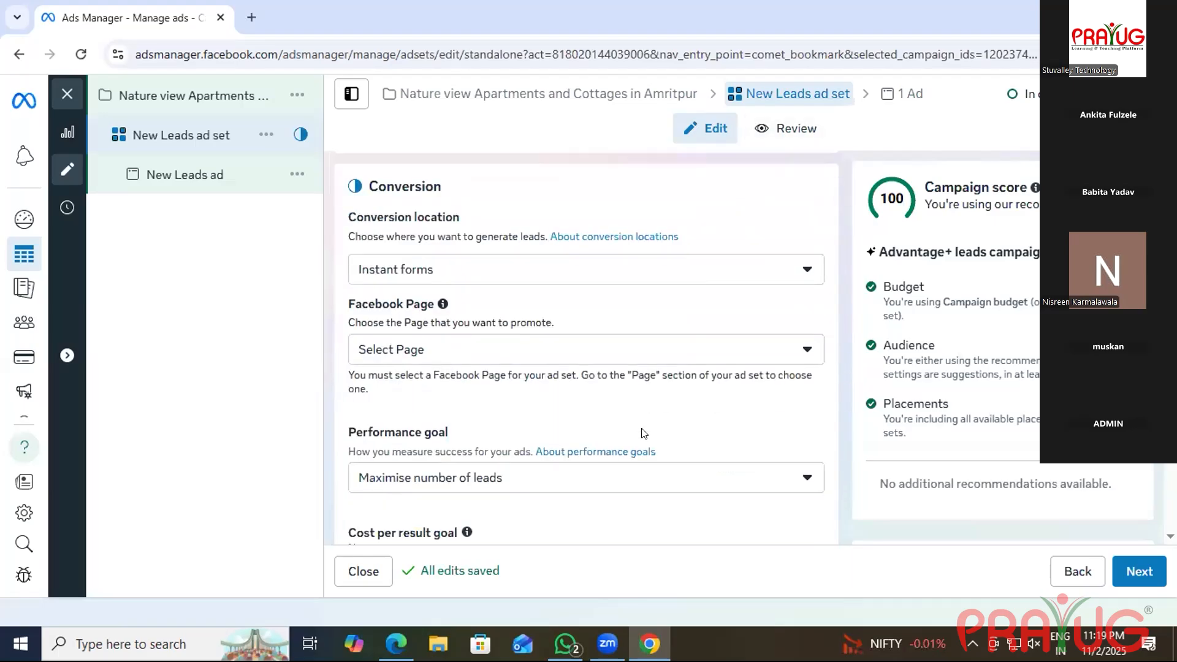
scroll(643, 434, "up", 4)
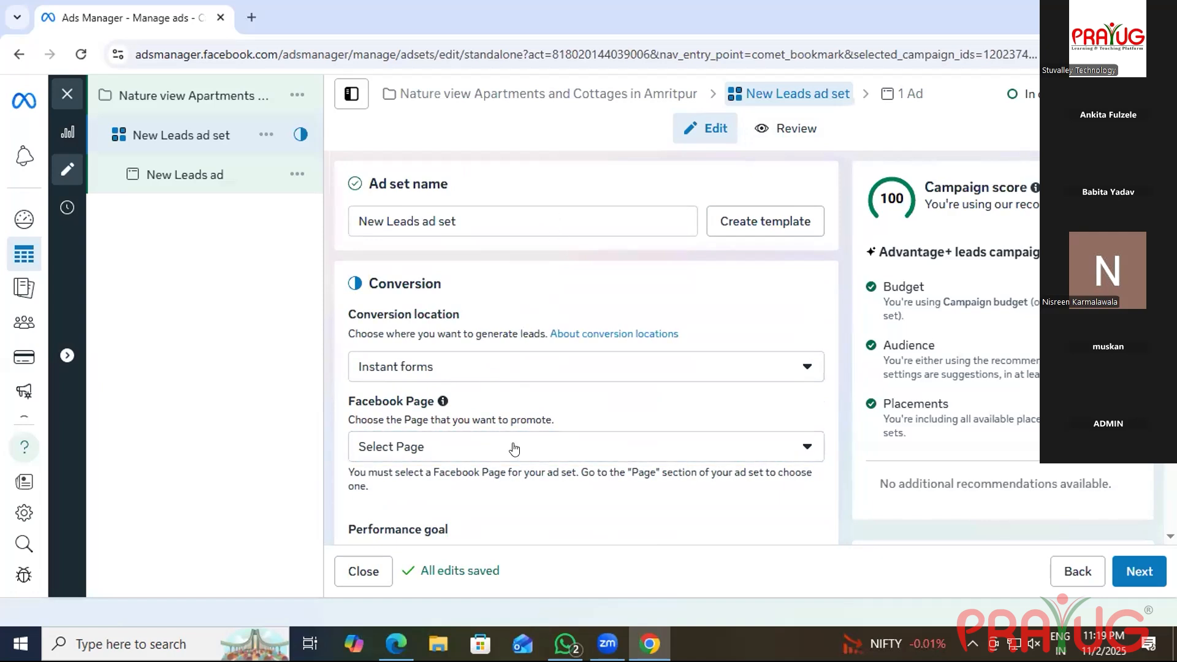
left_click(513, 449)
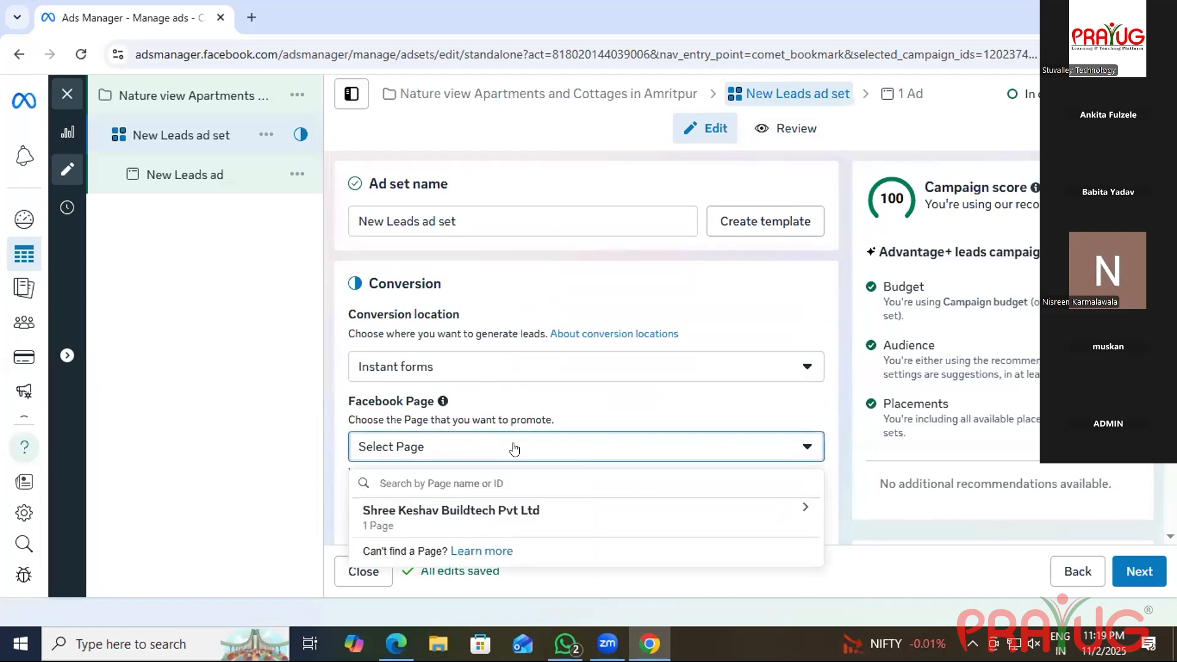
left_click(546, 505)
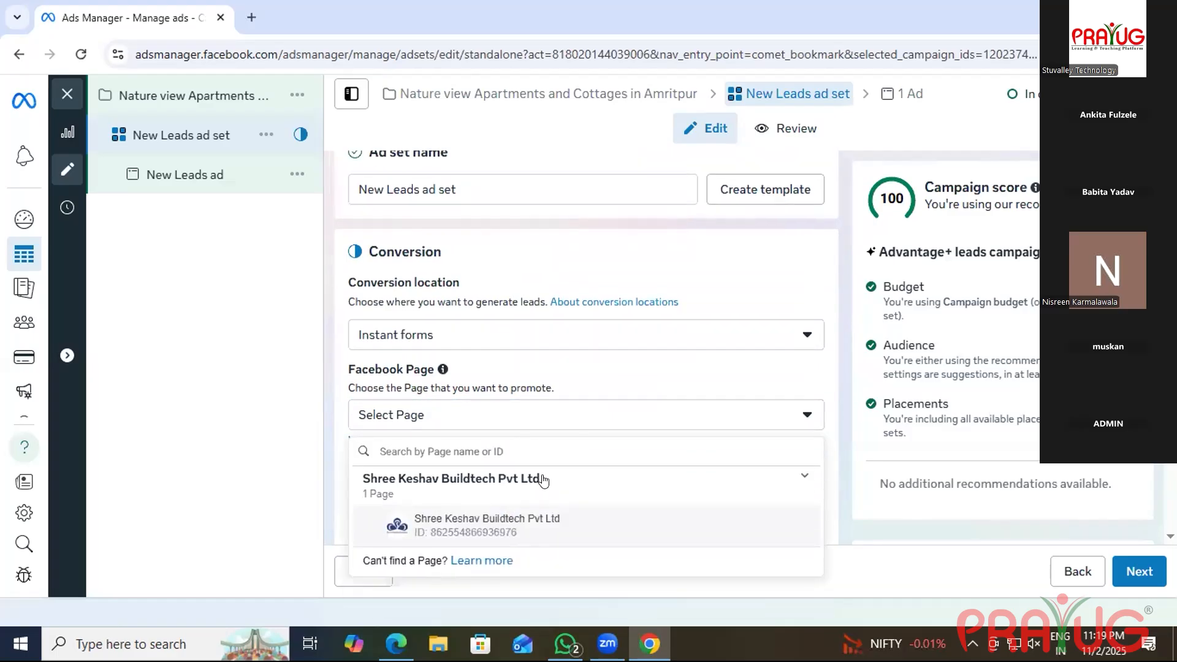
scroll(545, 480, "down", 1)
left_click(531, 469)
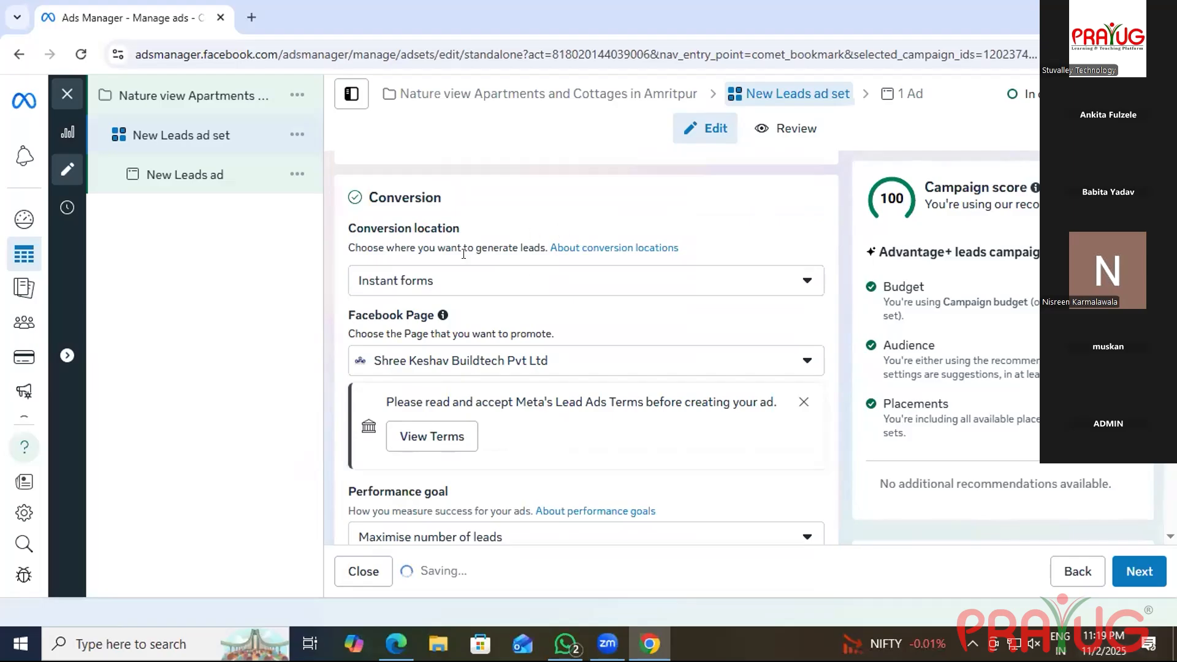
Keep Maximise number of leads as the ad set's performance goal.
scroll(479, 272, "down", 3)
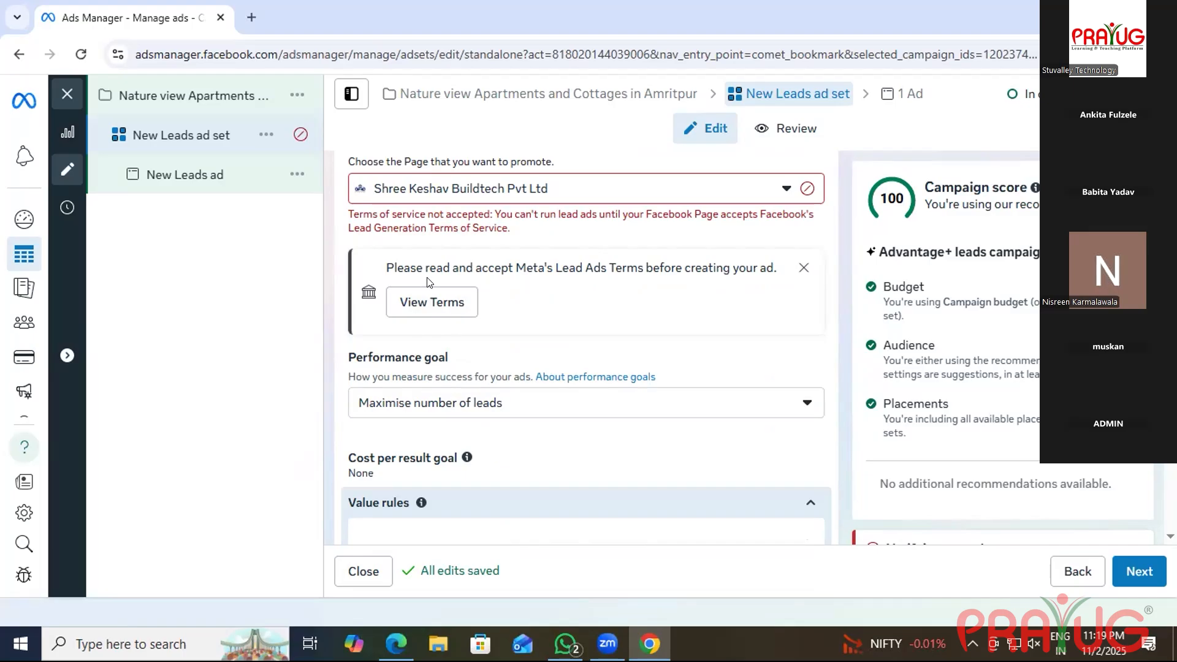
left_click(480, 410)
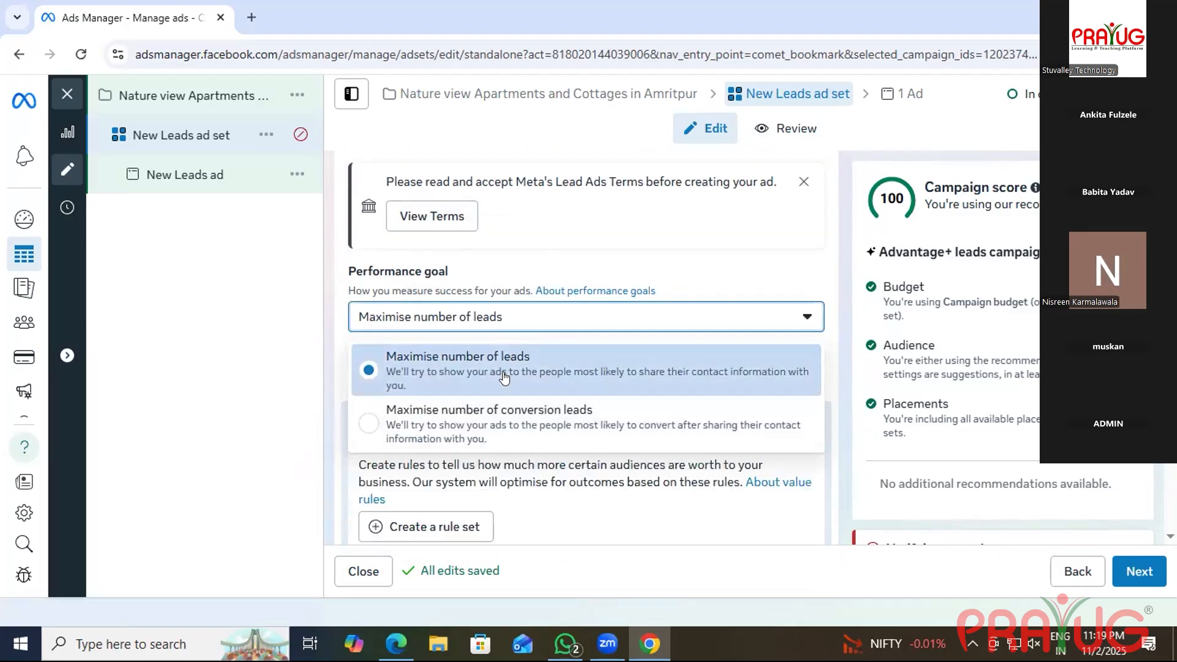
scroll(491, 398, "down", 1)
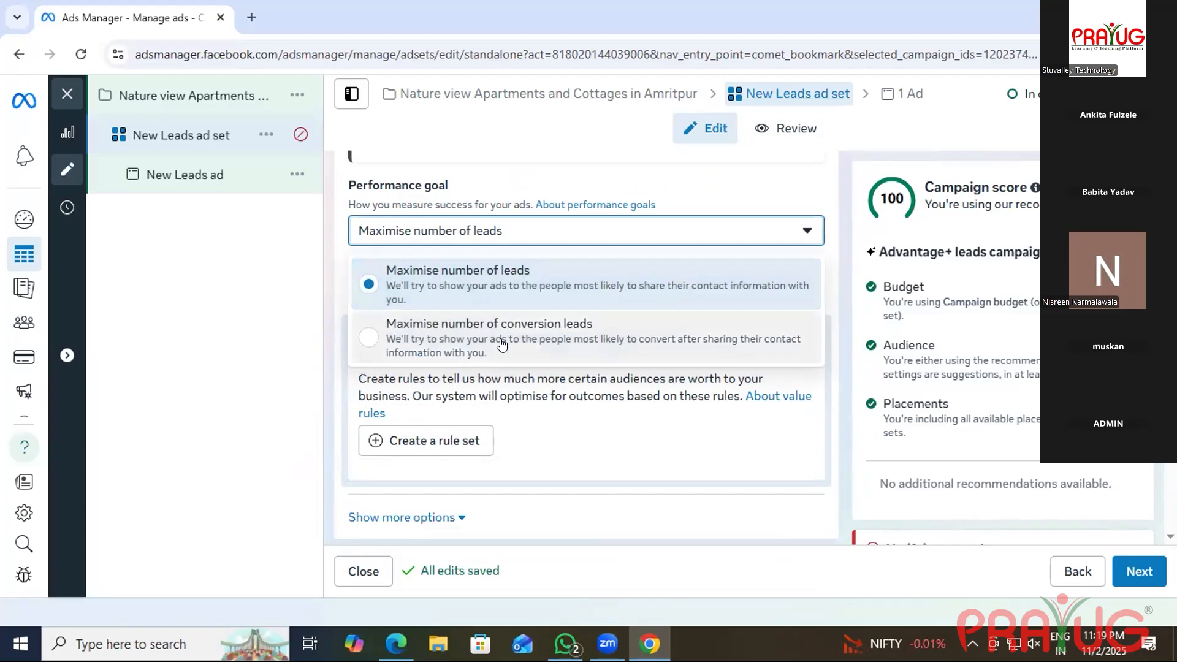
left_click(499, 289)
scroll(460, 368, "down", 1)
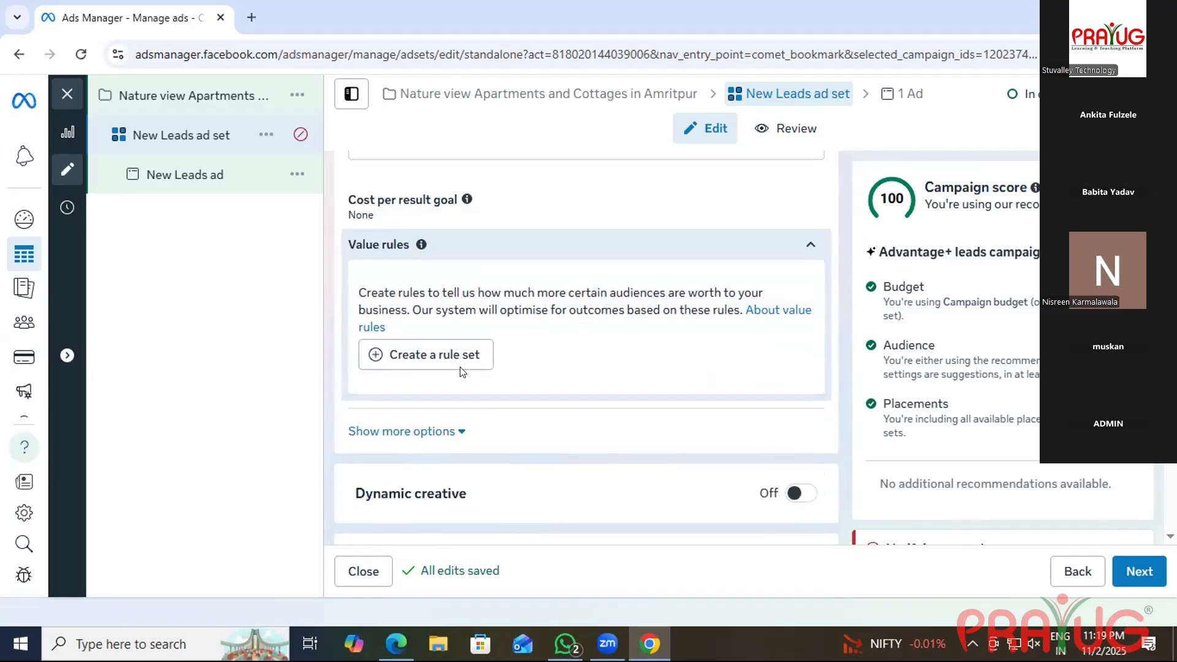
Set the ad set start date to 3 November 2025 with a 09:00 start time.
scroll(466, 369, "down", 6)
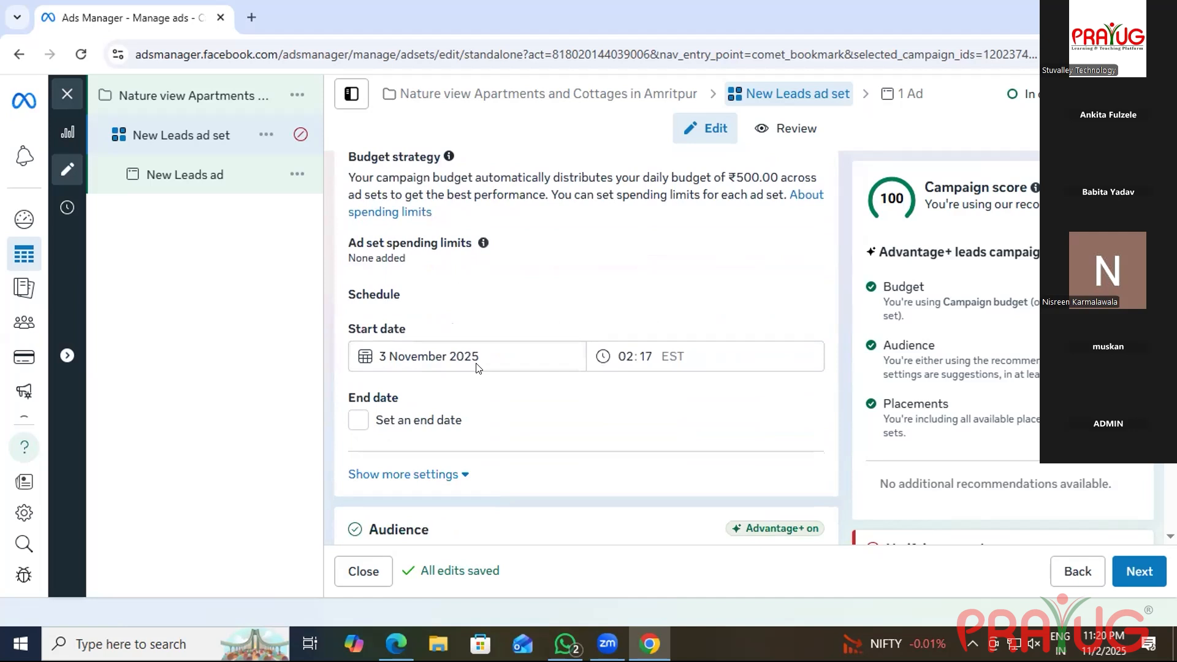
left_click(475, 353)
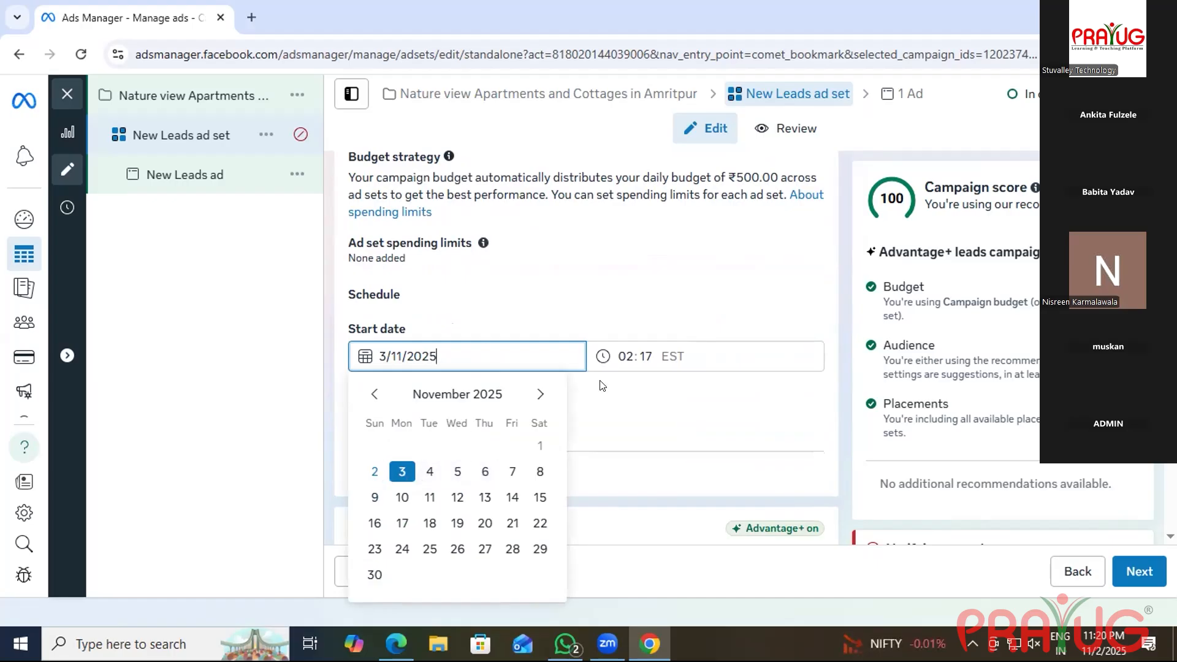
left_click(627, 350)
left_click(641, 355)
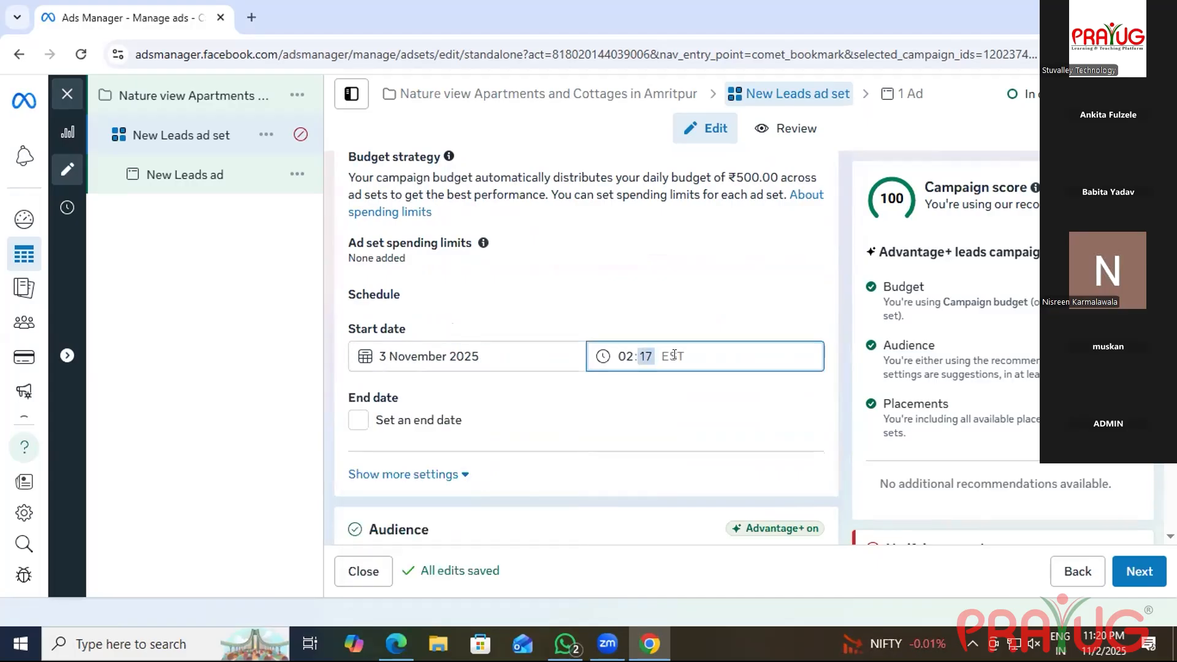
type("00")
left_click(618, 353)
type("009")
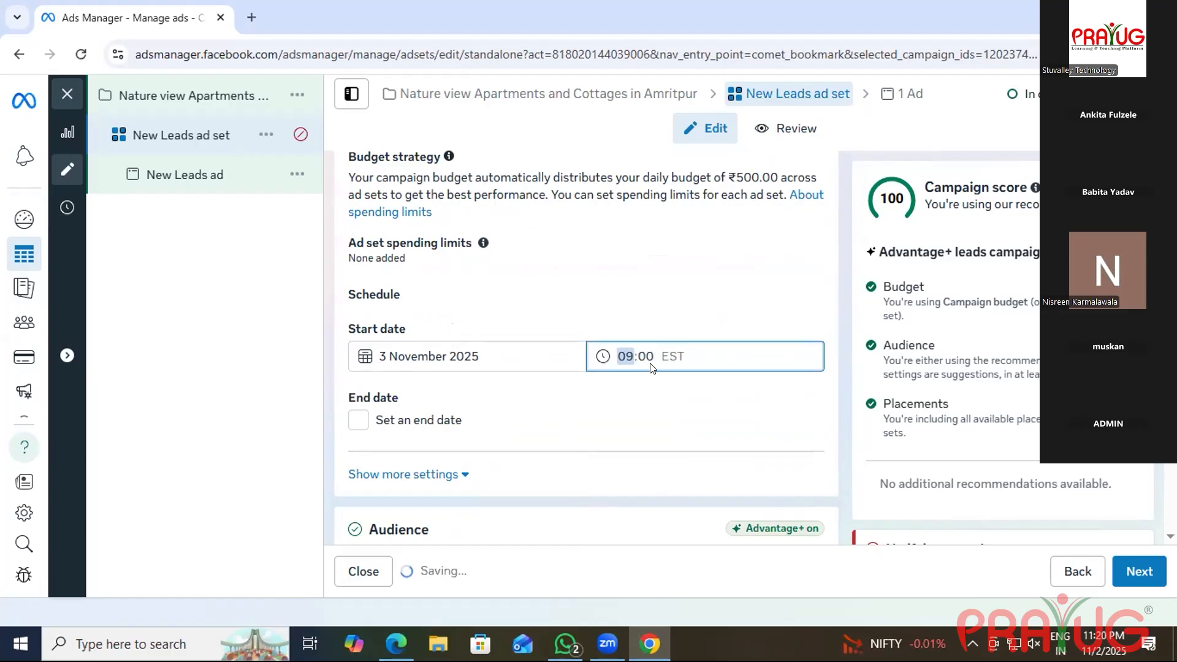
left_click(677, 354)
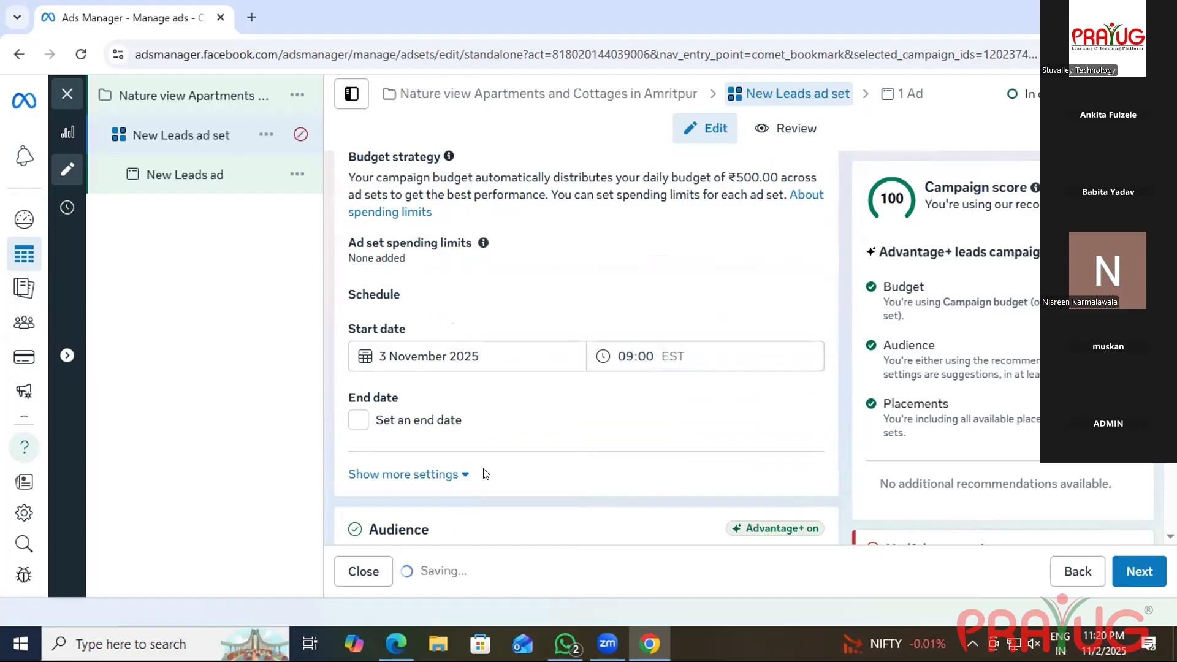
Give the ad set an end date of 10 November 2025.
left_click(417, 422)
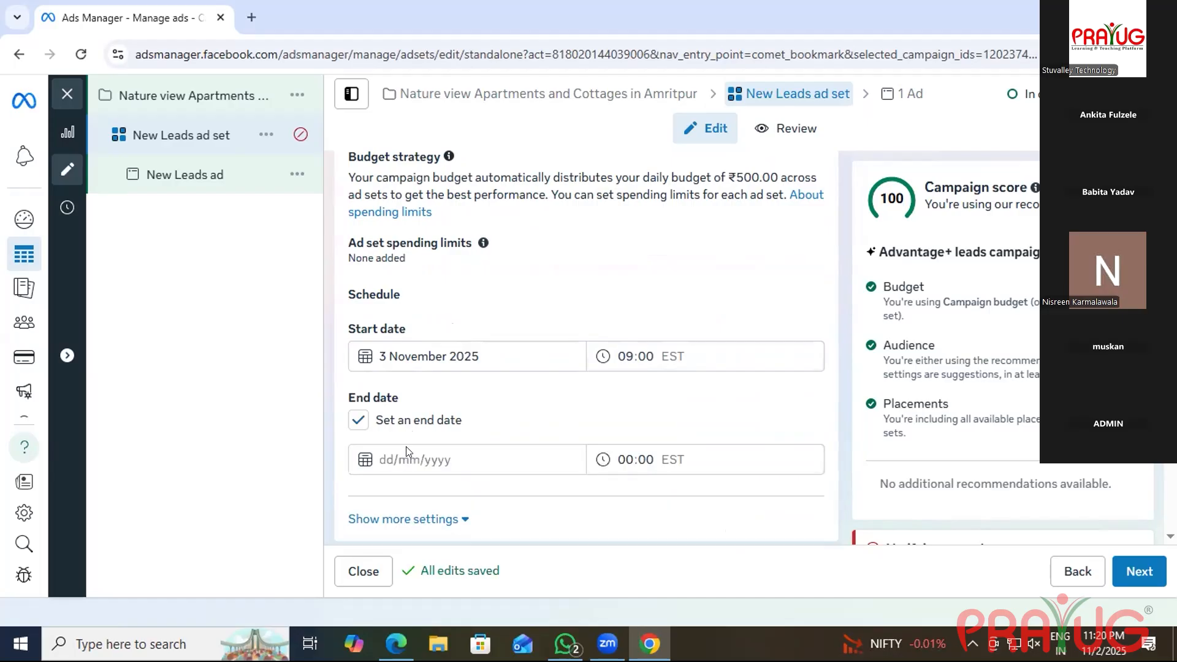
left_click(406, 458)
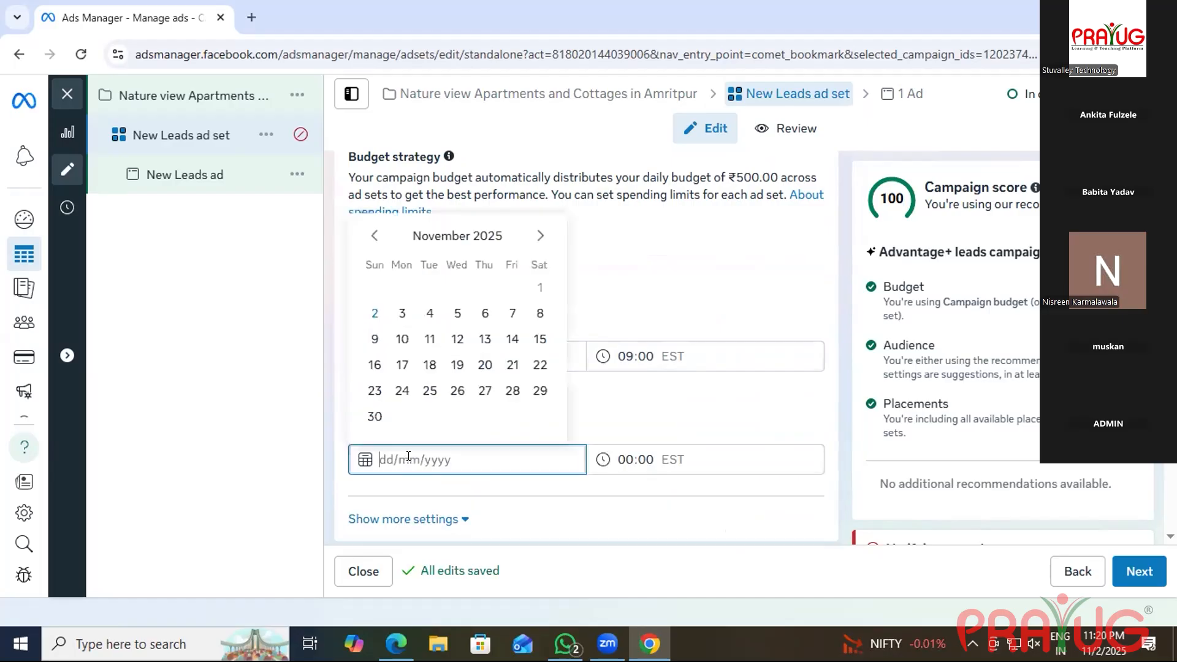
left_click(398, 338)
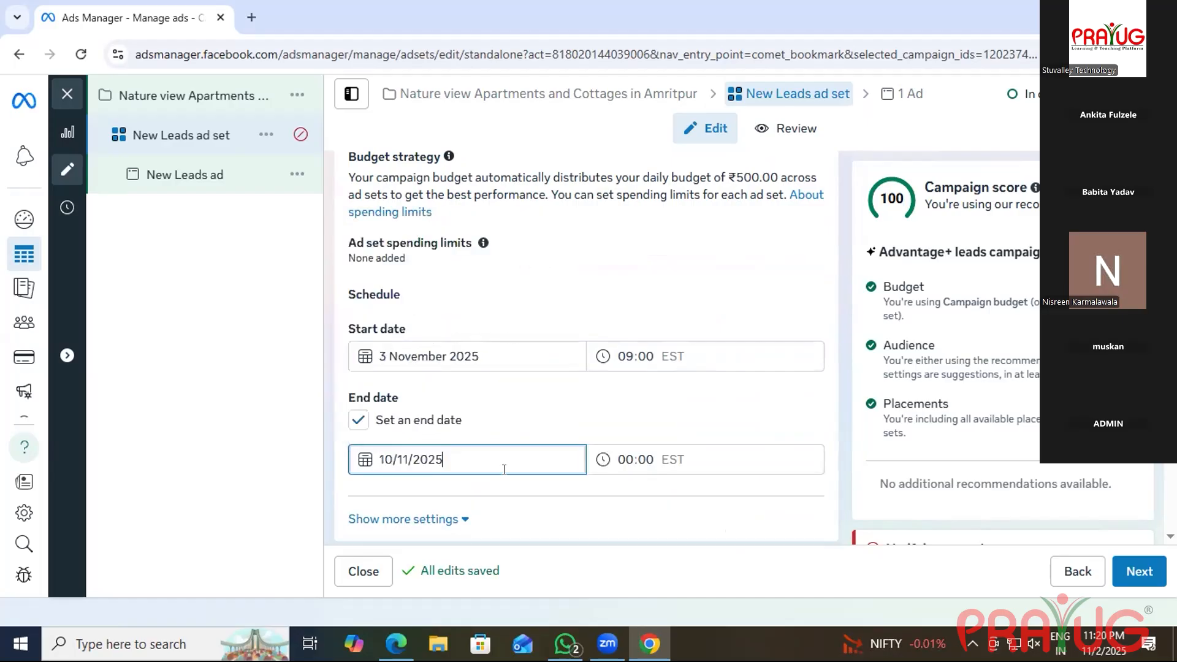
left_click(625, 458)
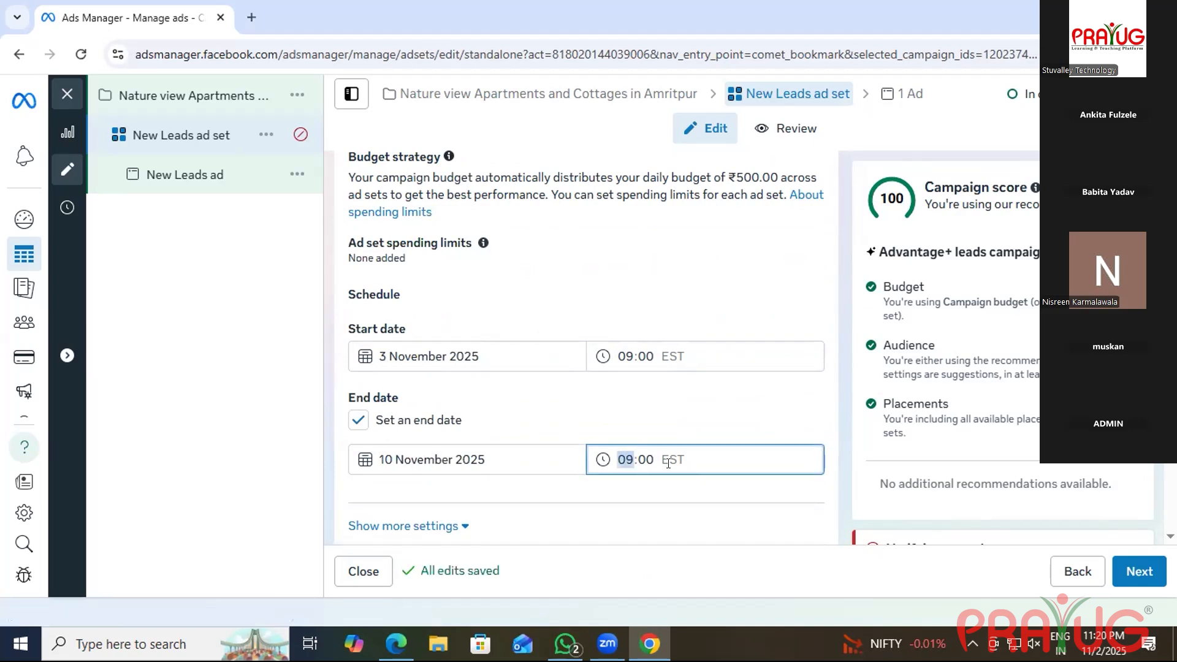
Show more schedule settings and expand the Budget scheduling options.
scroll(674, 460, "down", 1)
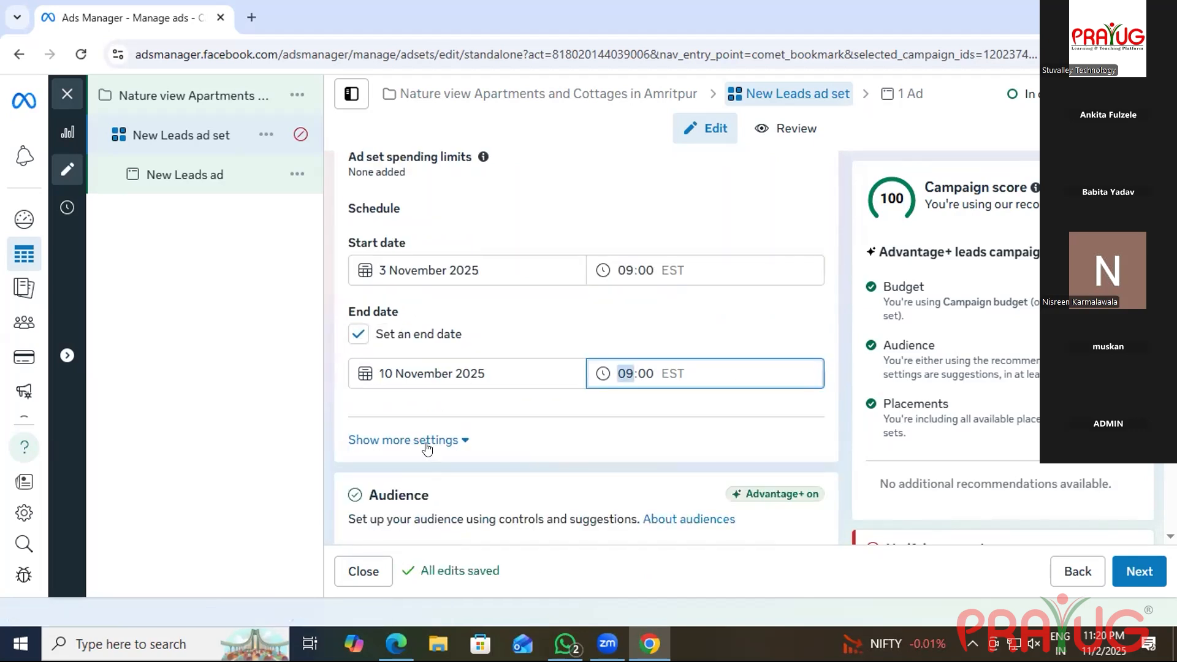
left_click(433, 440)
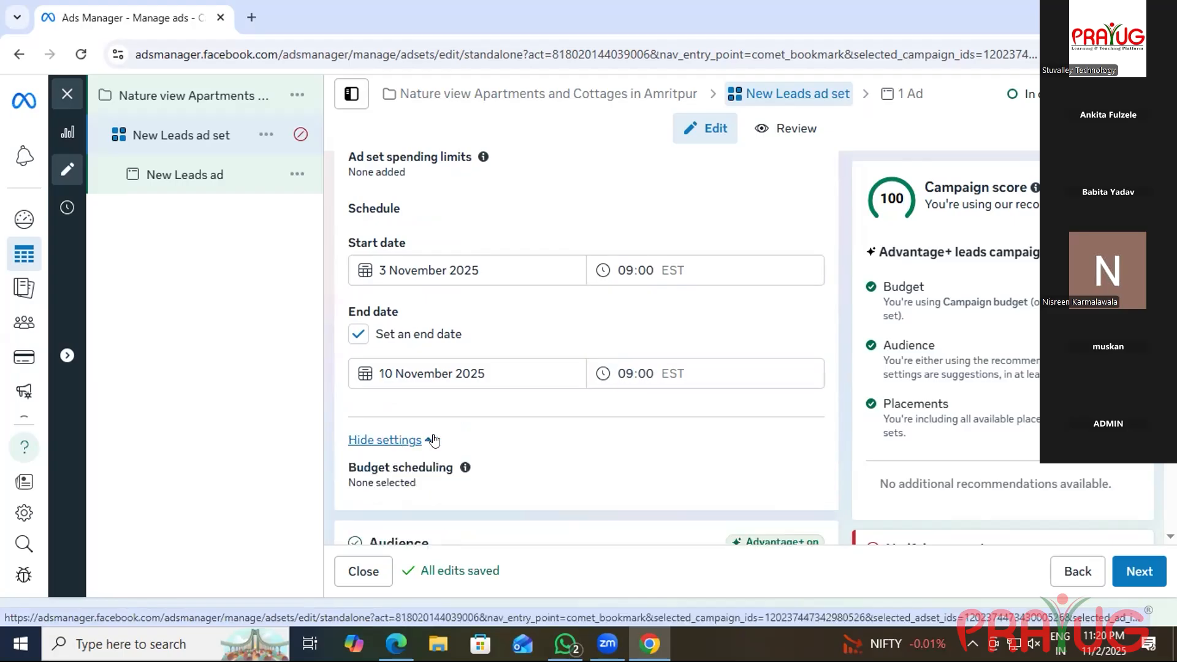
scroll(423, 452, "down", 1)
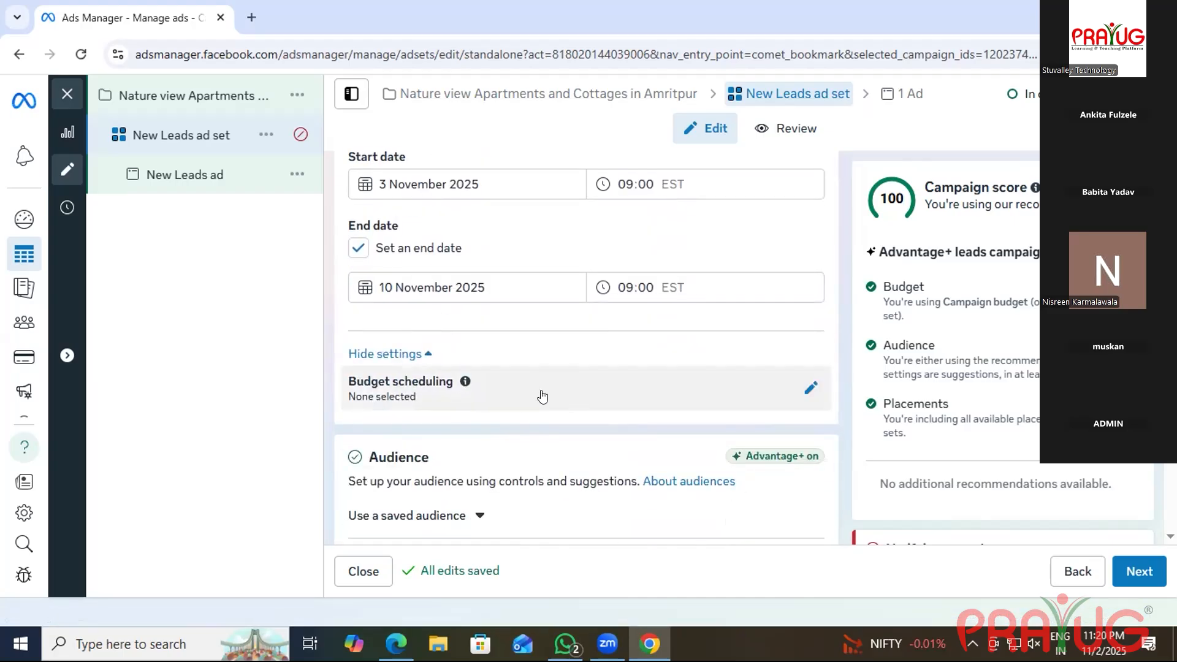
scroll(542, 397, "down", 1)
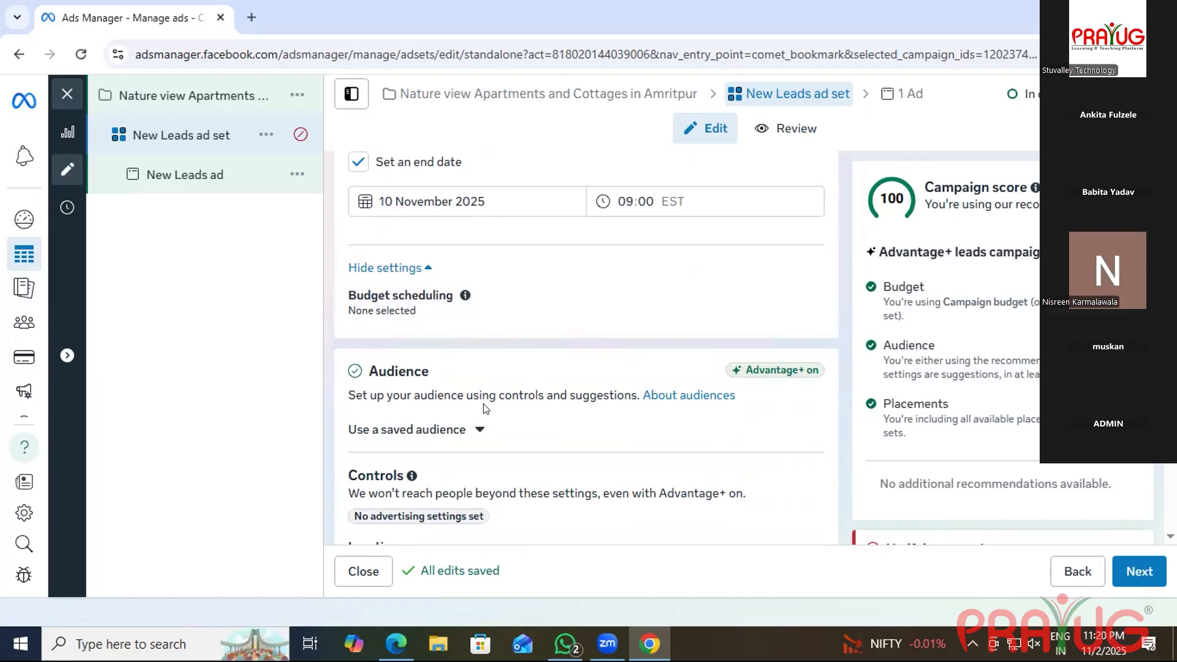
scroll(486, 409, "down", 1)
scroll(486, 409, "up", 4)
scroll(484, 408, "up", 3)
scroll(484, 407, "down", 5)
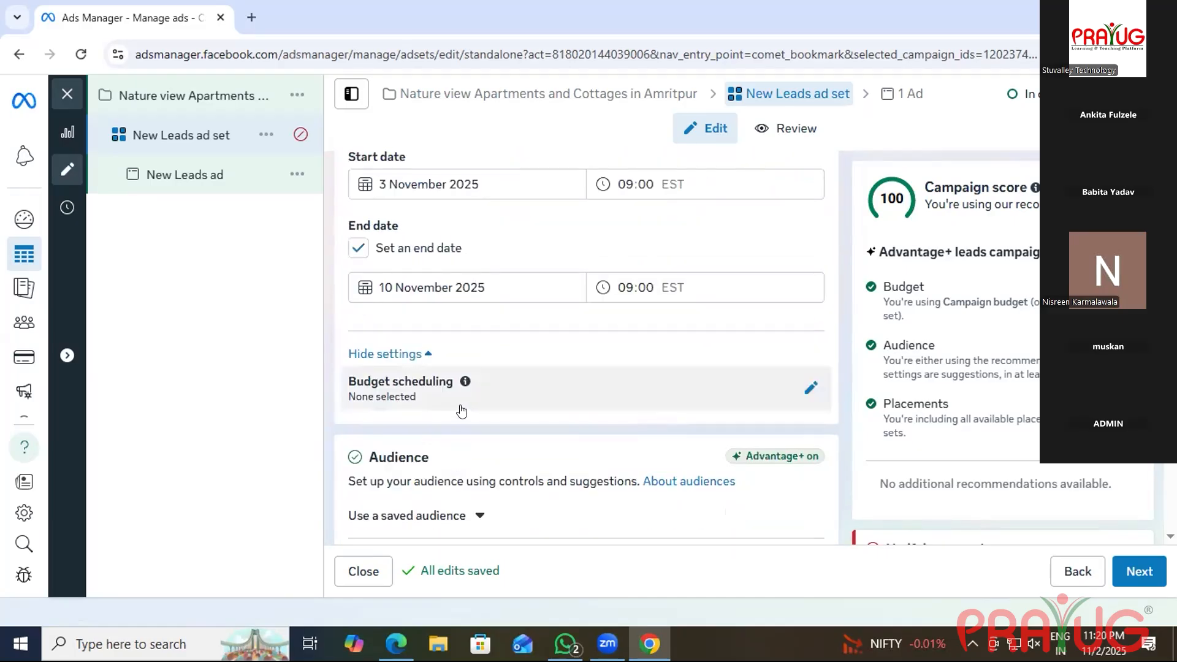
left_click(461, 401)
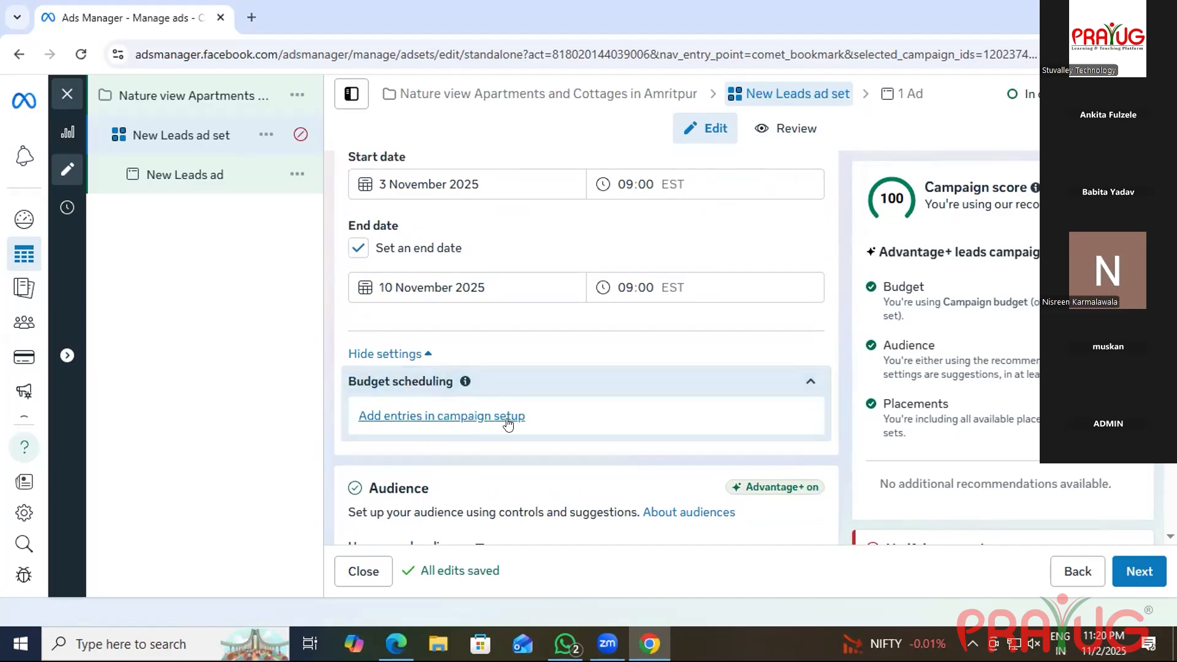
Check the saved audience list, find it empty, and close it.
scroll(477, 418, "down", 3)
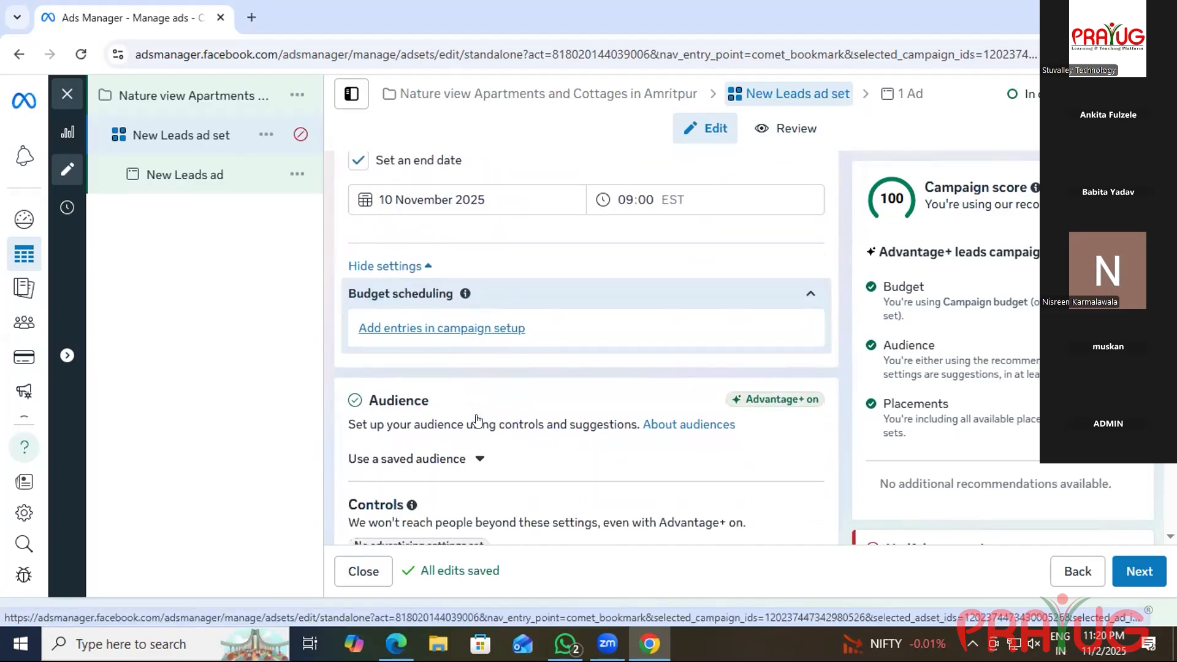
scroll(477, 418, "down", 3)
scroll(475, 416, "up", 1)
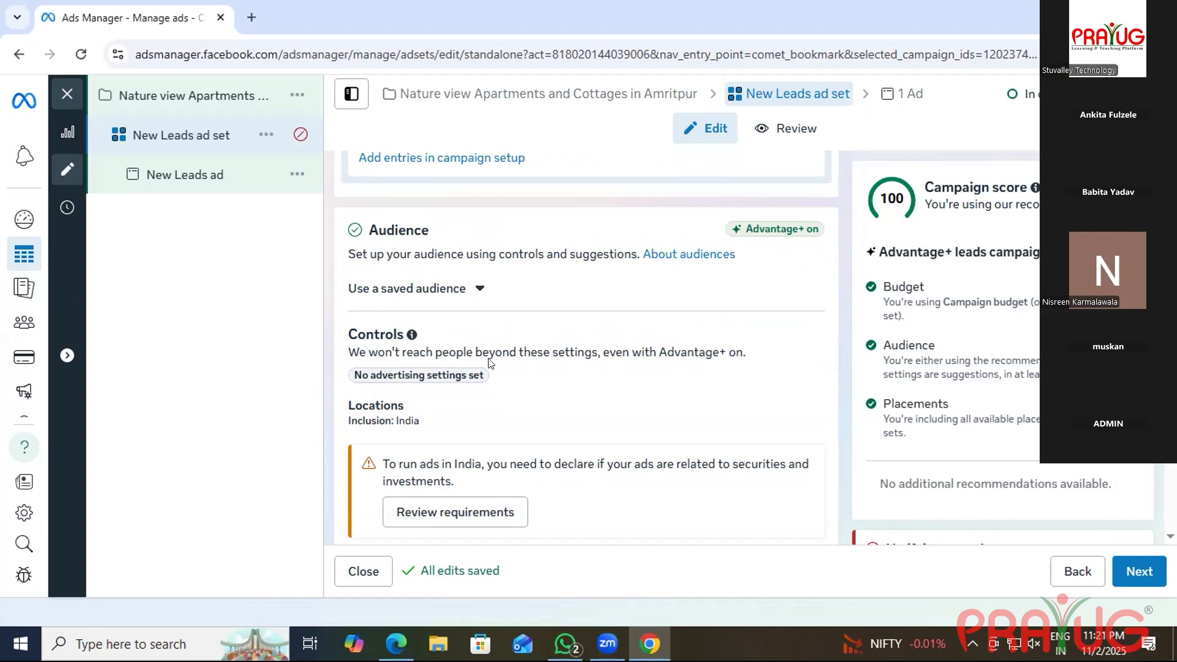
scroll(489, 363, "down", 4)
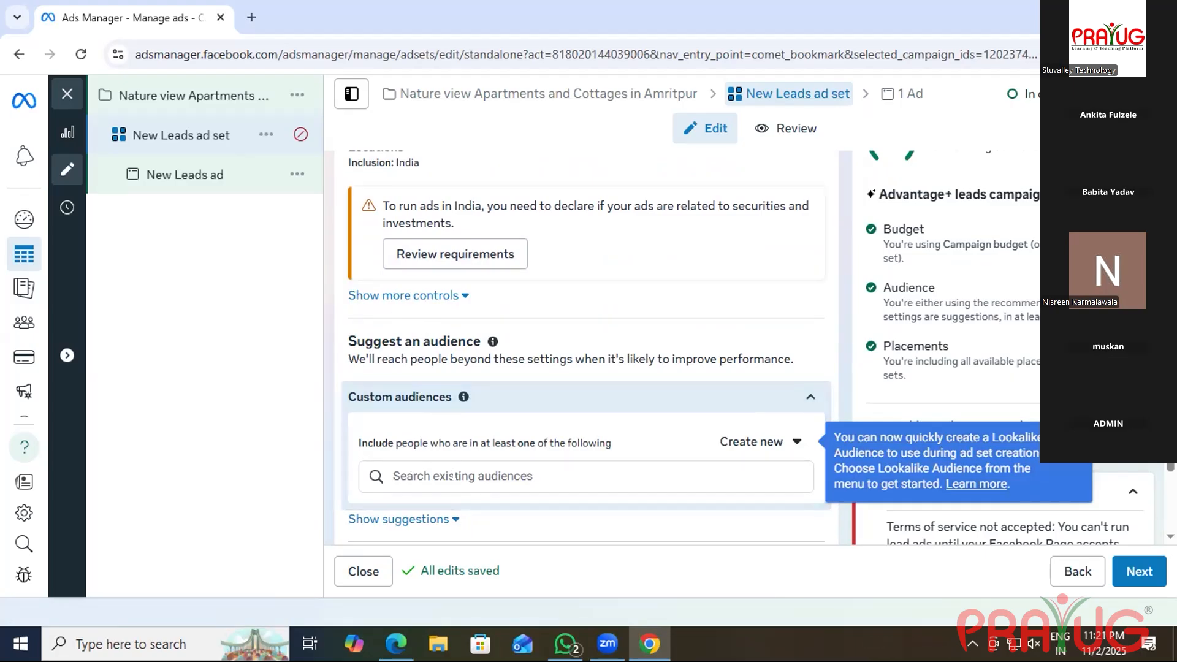
scroll(453, 477, "down", 4)
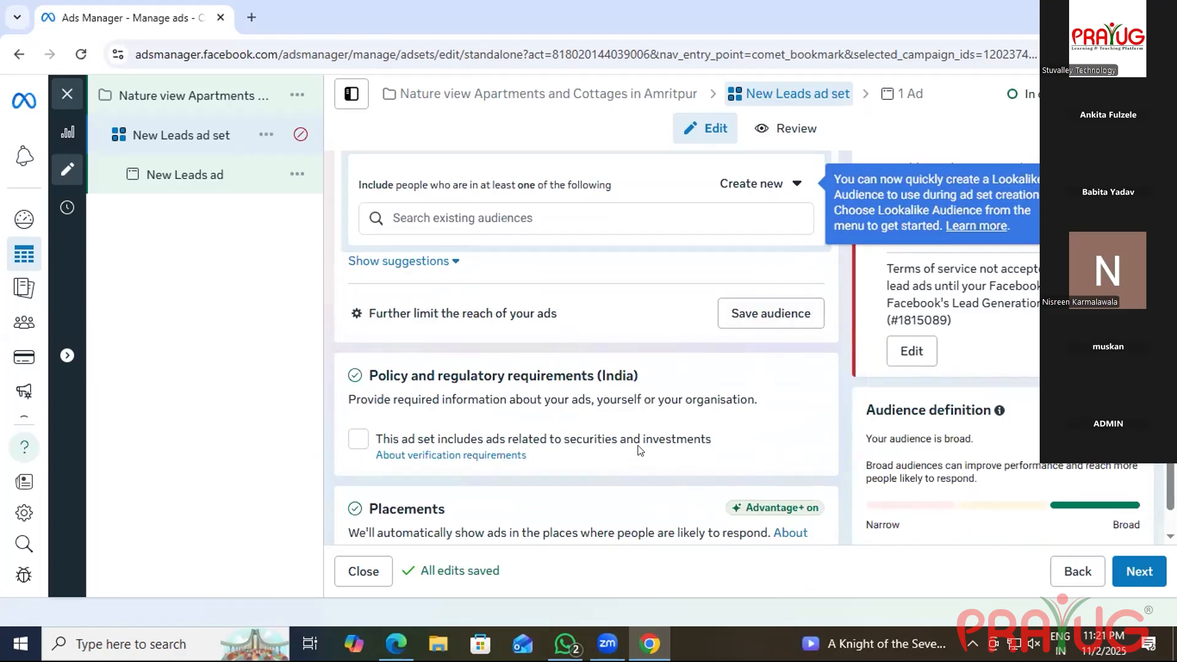
scroll(637, 451, "up", 1)
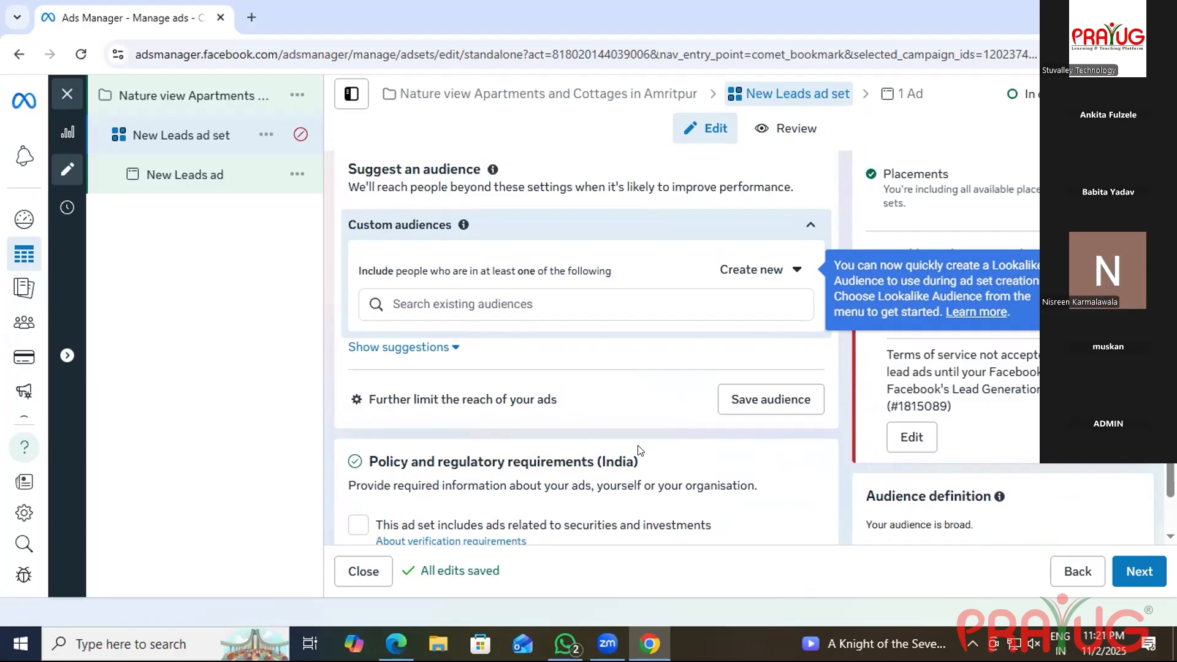
scroll(638, 450, "up", 2)
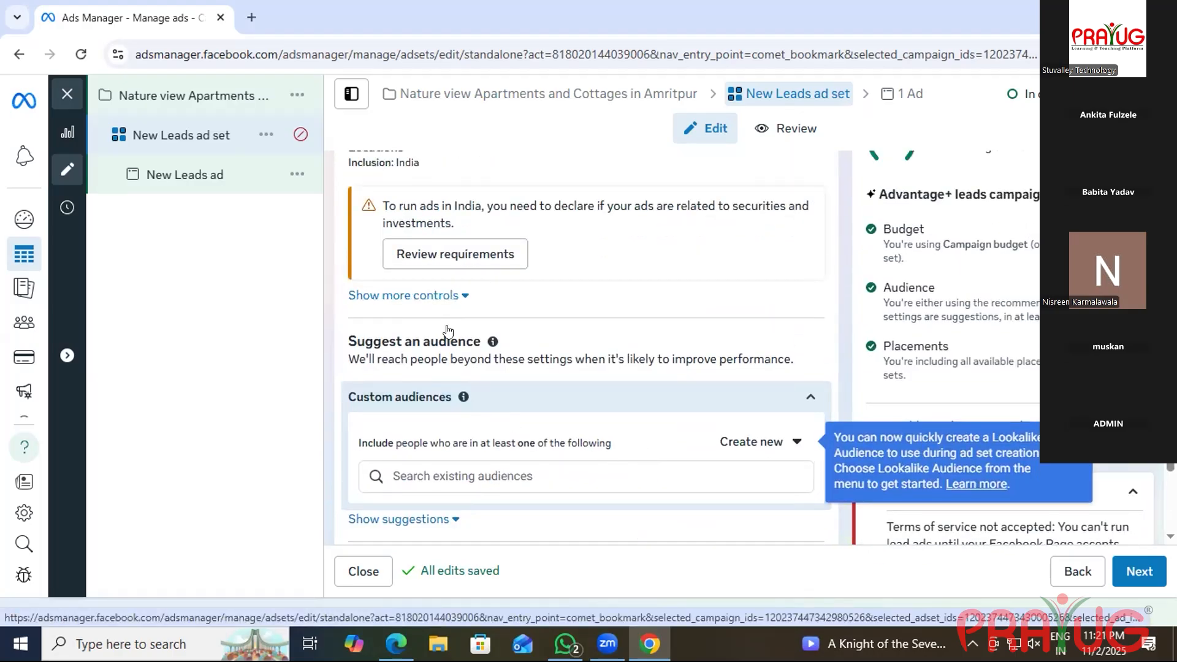
scroll(447, 333, "up", 3)
scroll(448, 331, "up", 4)
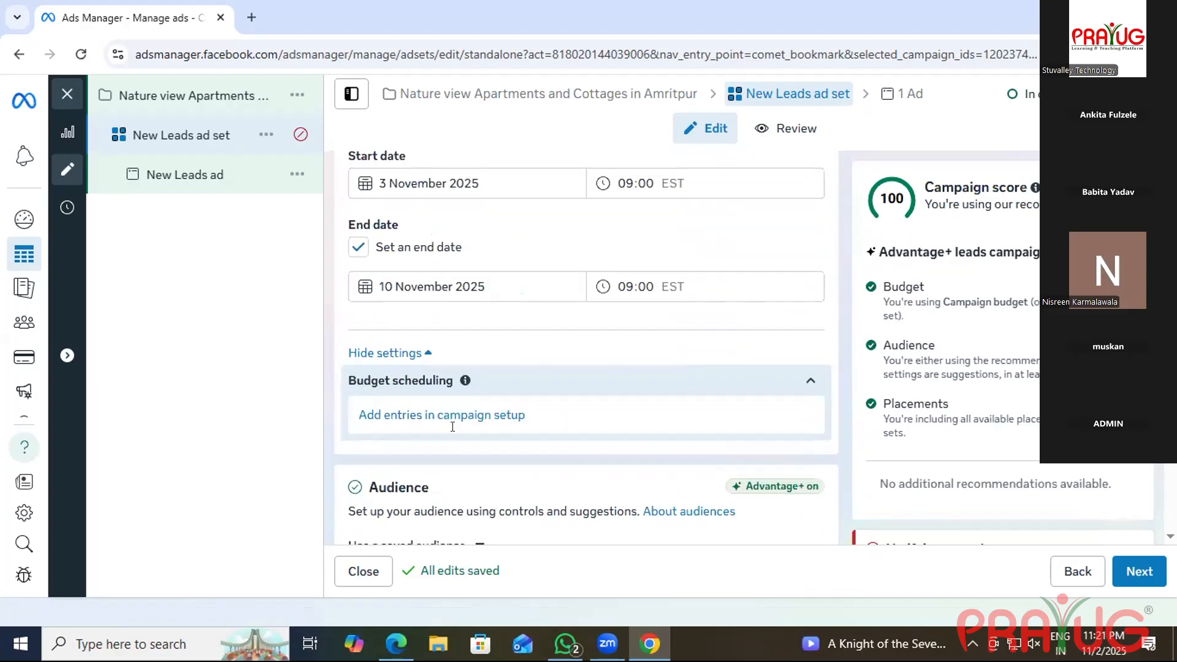
scroll(452, 426, "down", 1)
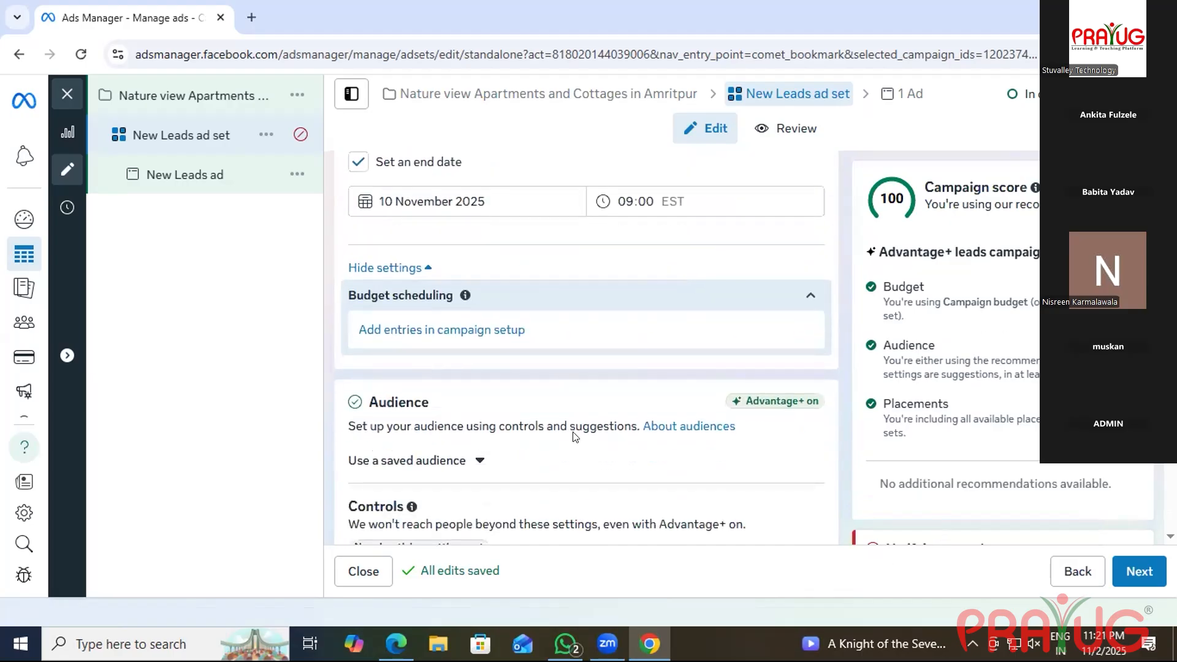
scroll(472, 380, "down", 1)
left_click(477, 374)
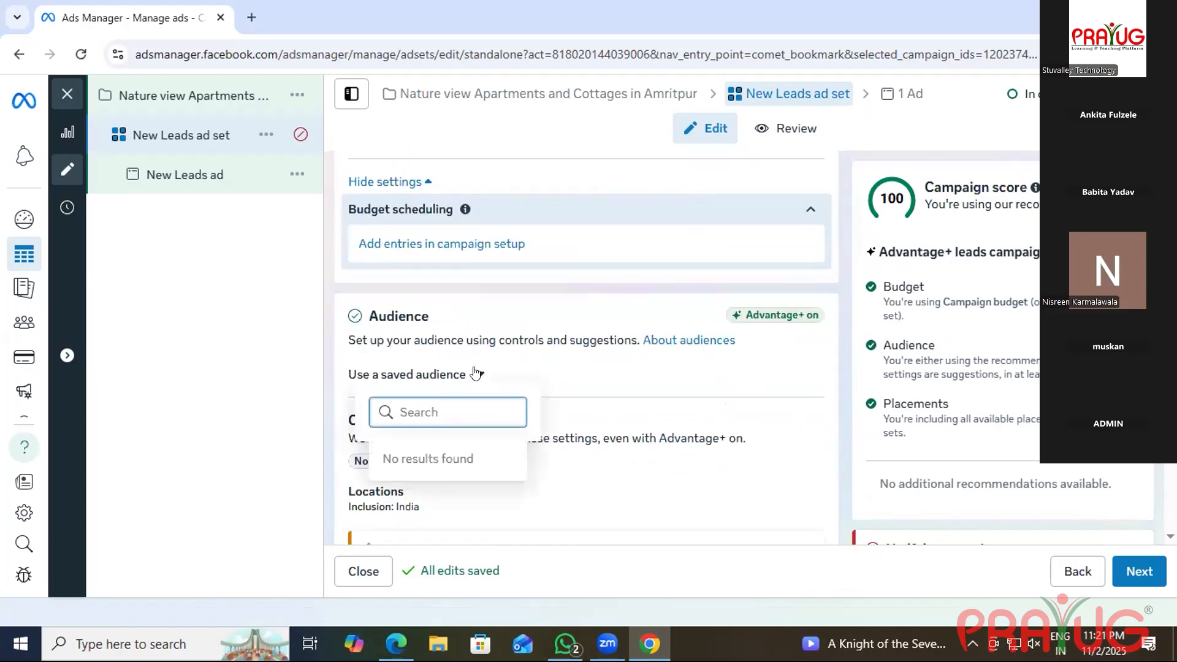
left_click(587, 375)
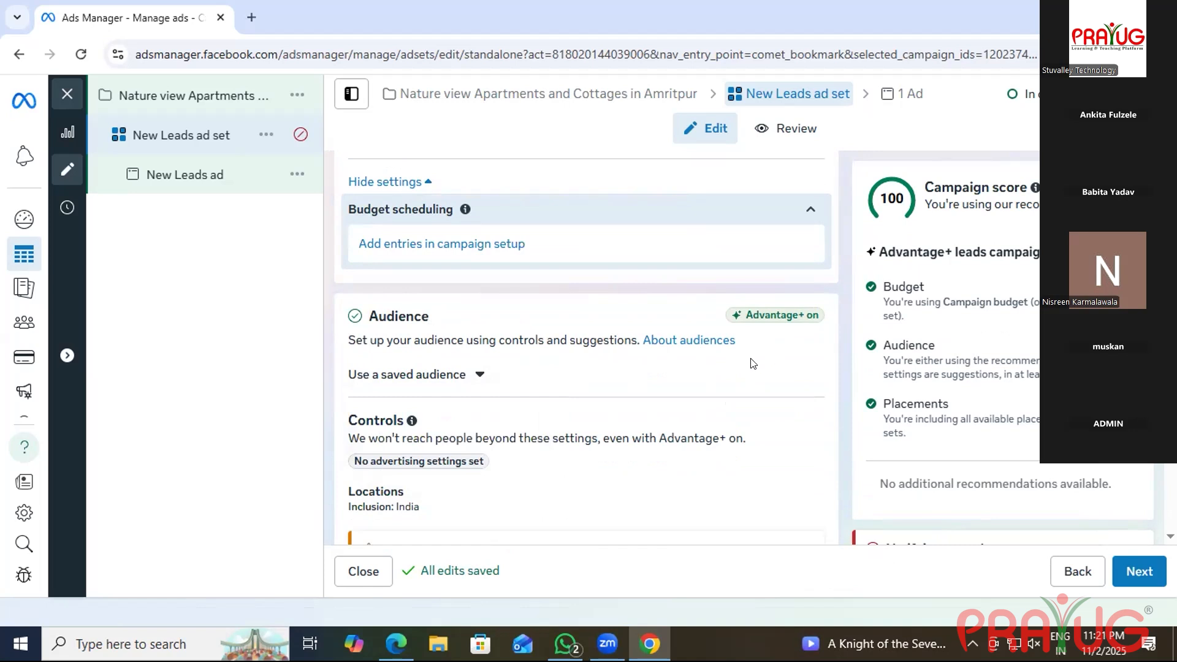
Reveal the additional placement settings under Advantage+ placements.
scroll(666, 369, "up", 6)
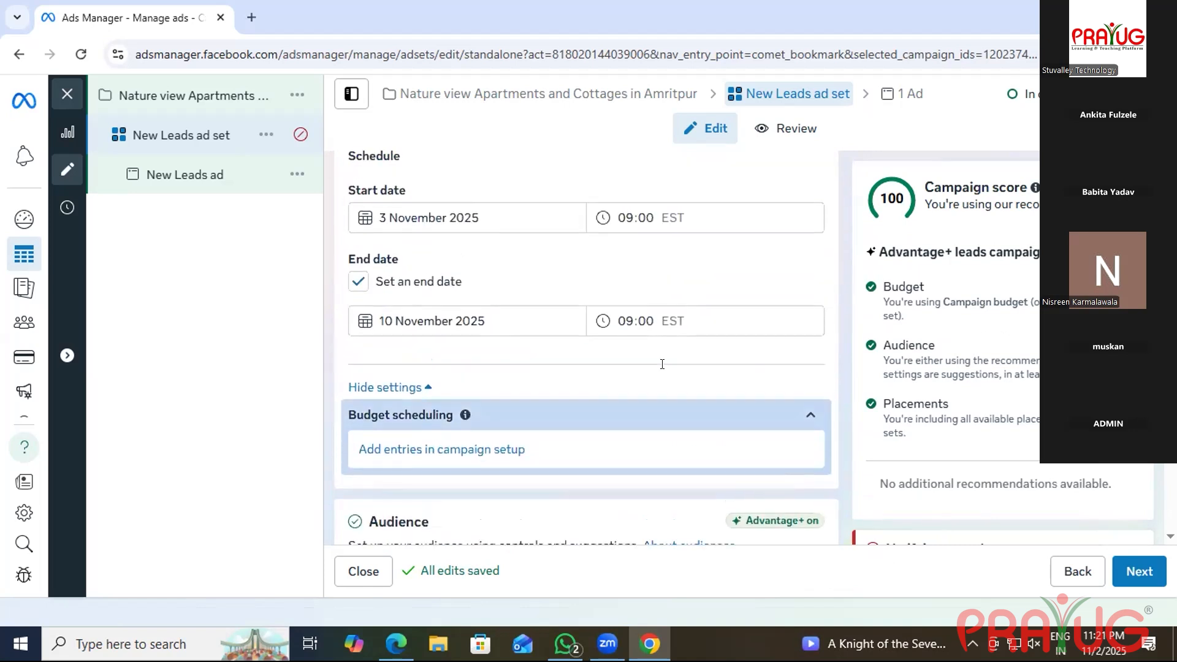
scroll(667, 369, "down", 6)
scroll(631, 375, "down", 2)
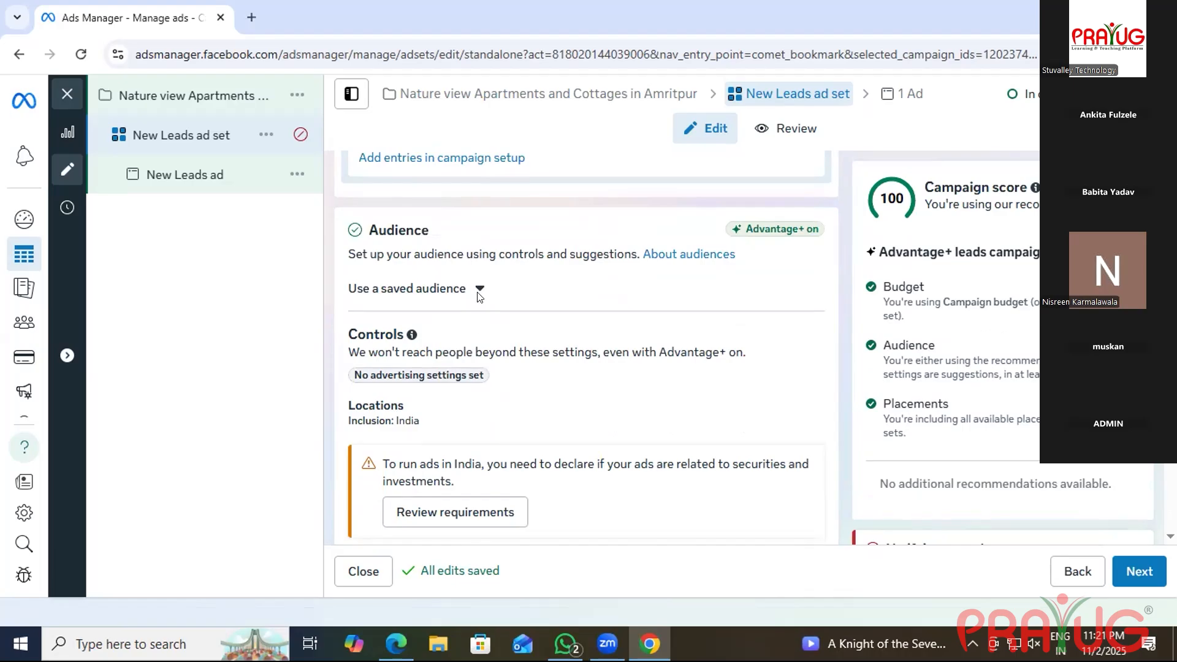
scroll(485, 325, "down", 9)
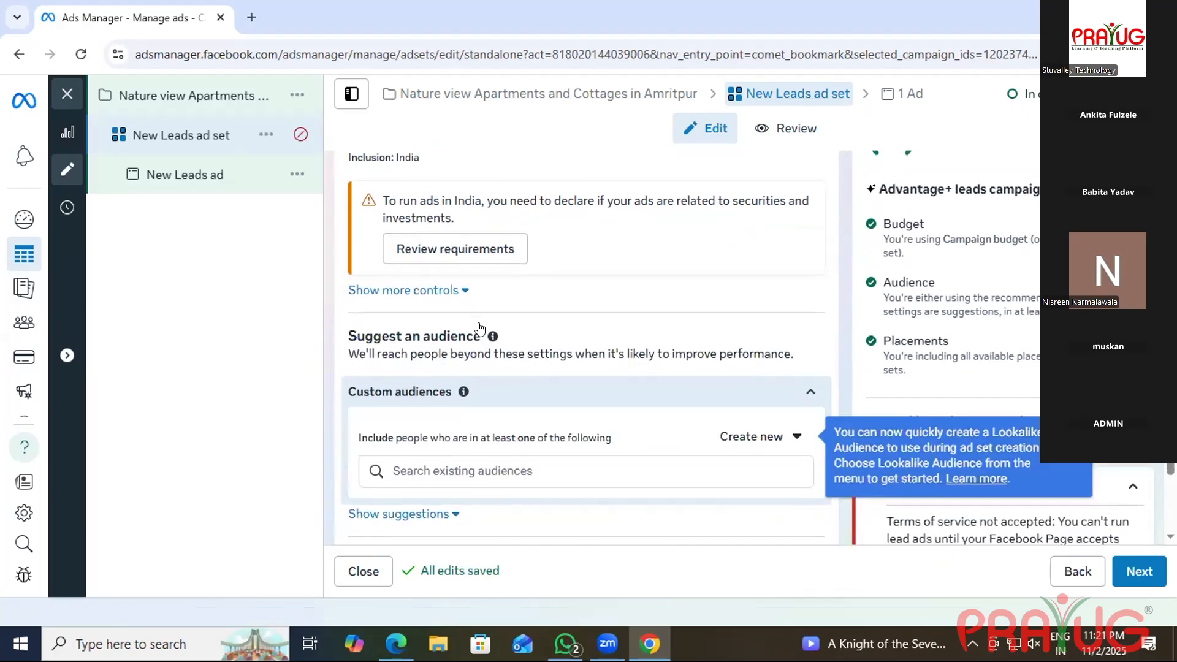
scroll(479, 329, "down", 3)
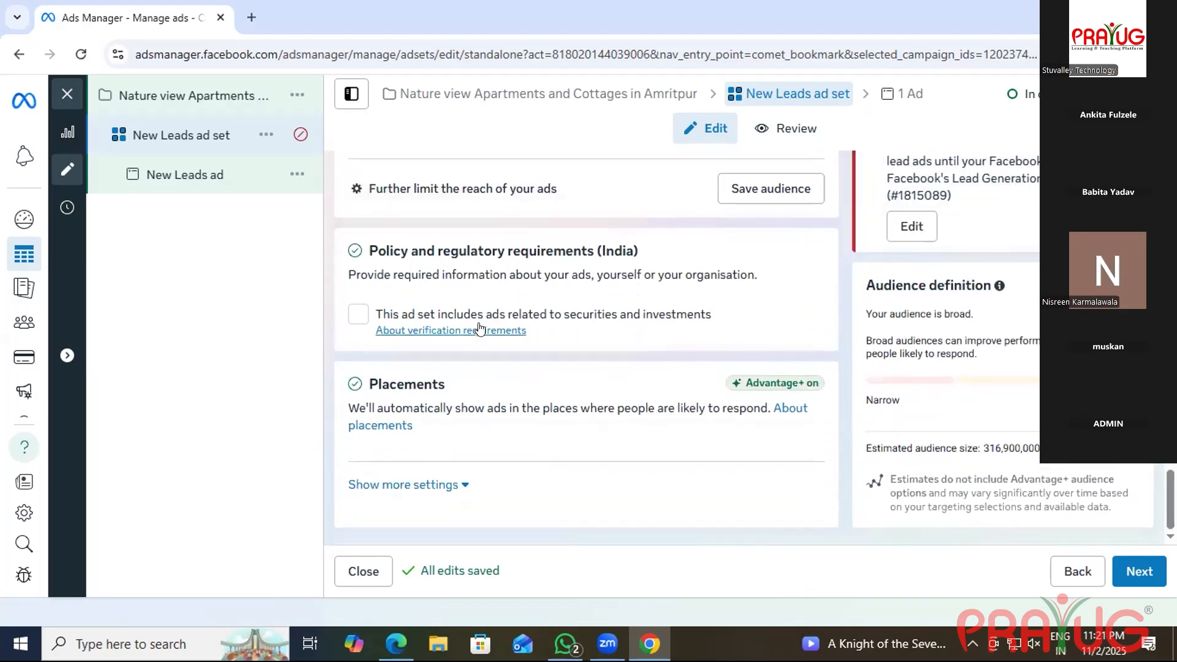
left_click(458, 483)
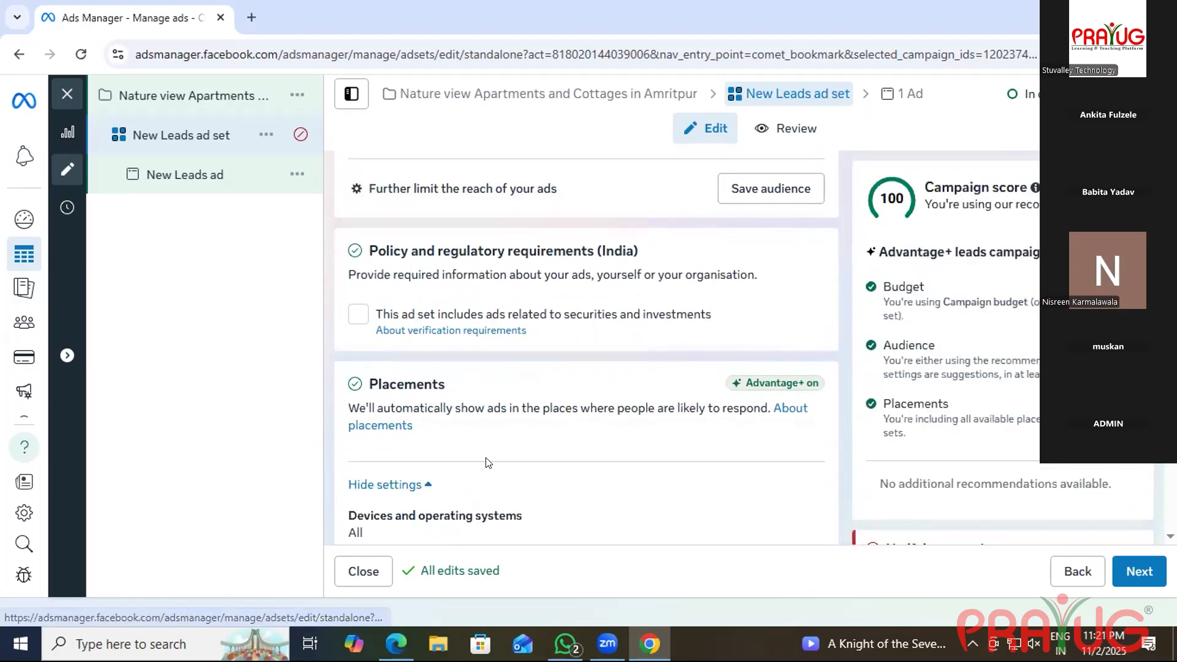
scroll(486, 461, "down", 2)
scroll(485, 461, "down", 2)
scroll(483, 453, "up", 5)
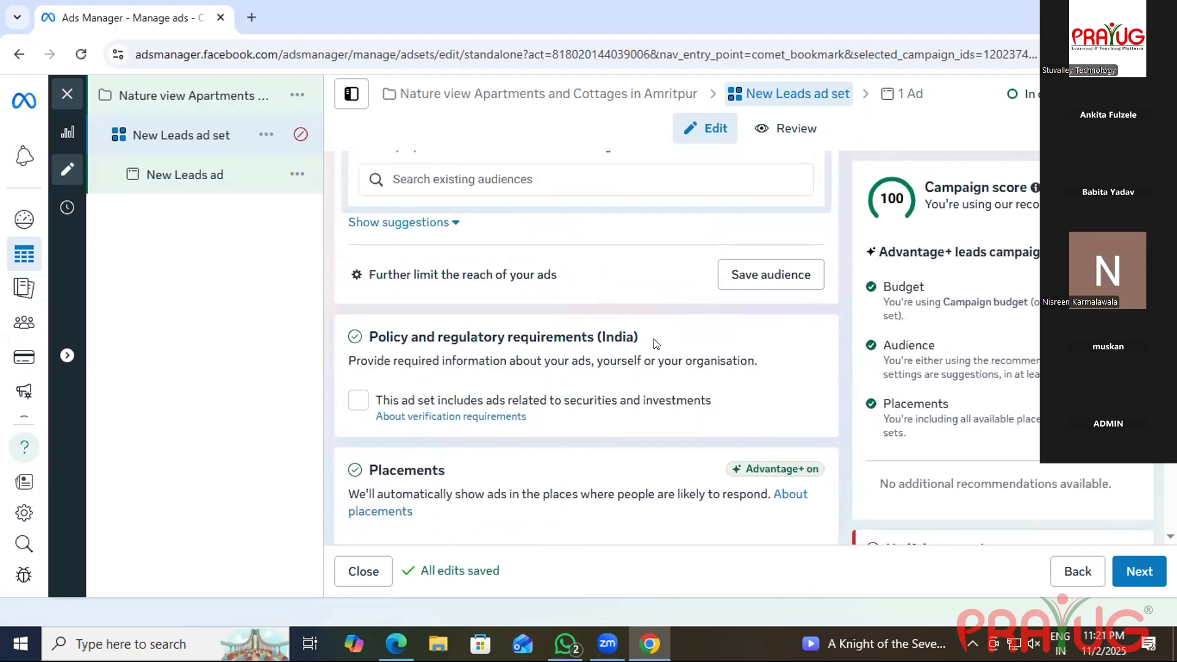
Cancel the Save audience dialog and open the Create new menu for Custom or Lookalike audiences.
left_click(777, 279)
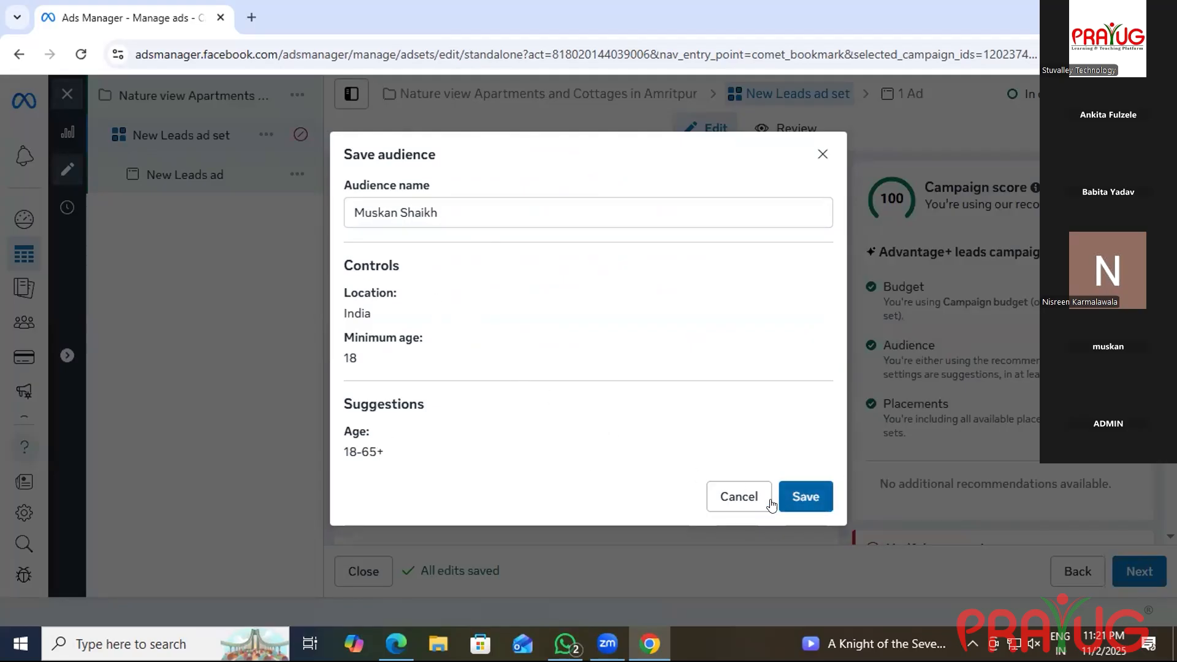
left_click(741, 494)
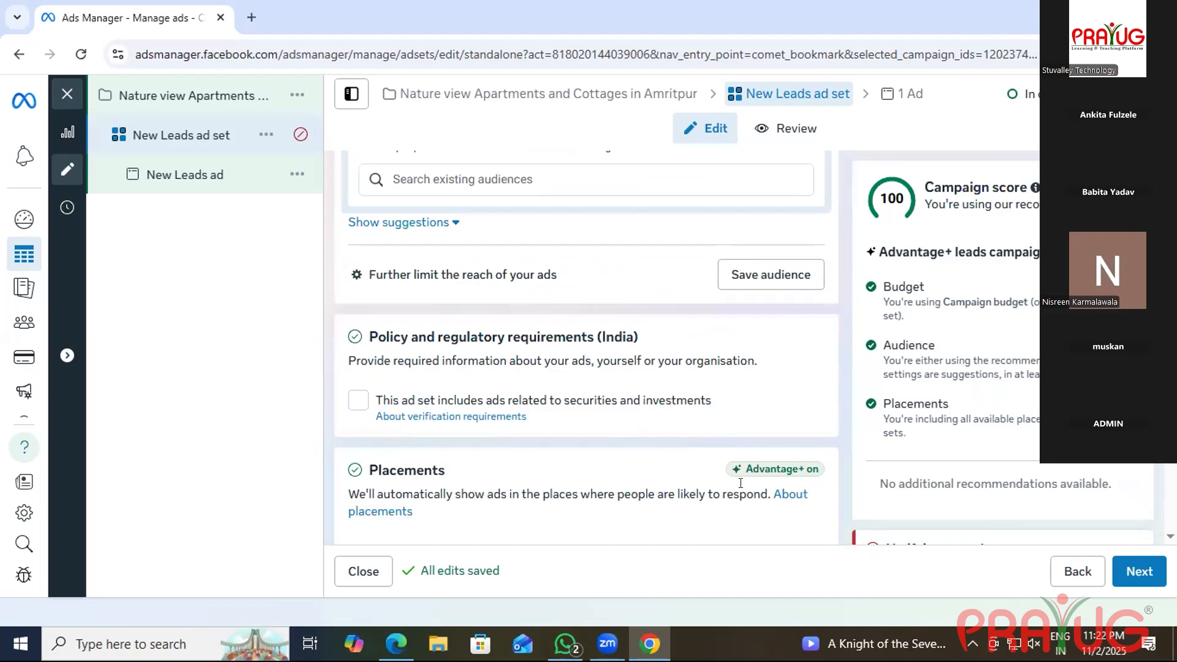
scroll(738, 487, "up", 3)
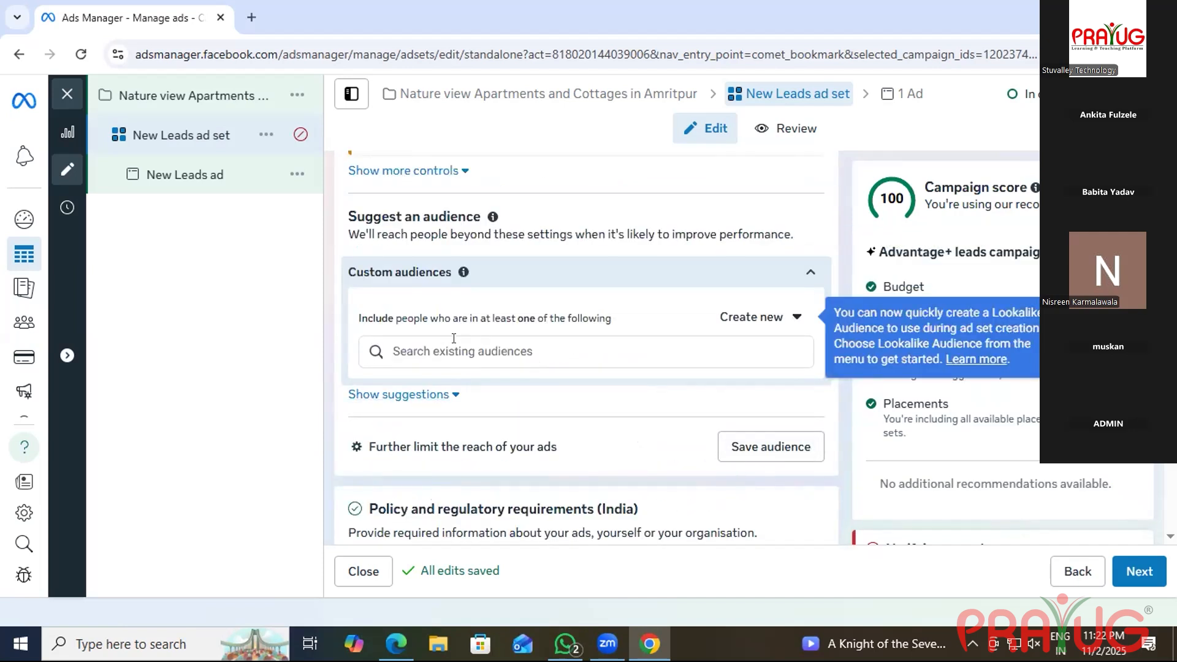
left_click(744, 317)
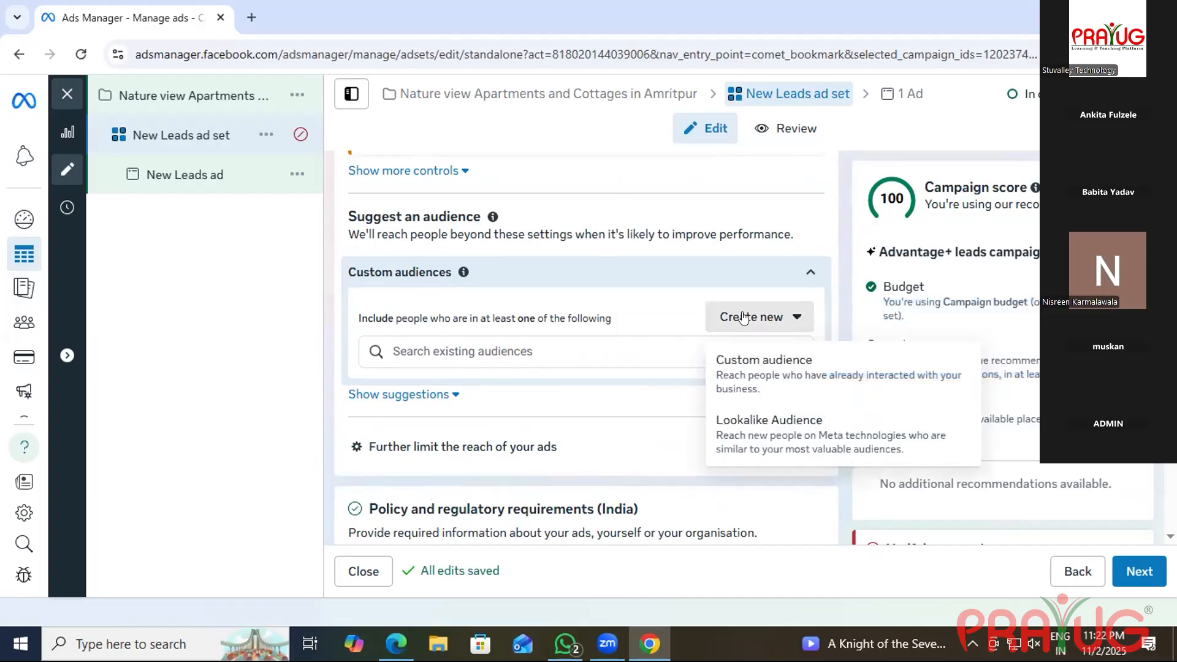
Start a custom audience with Website as its source and reach the pixel's website URL field.
left_click(779, 381)
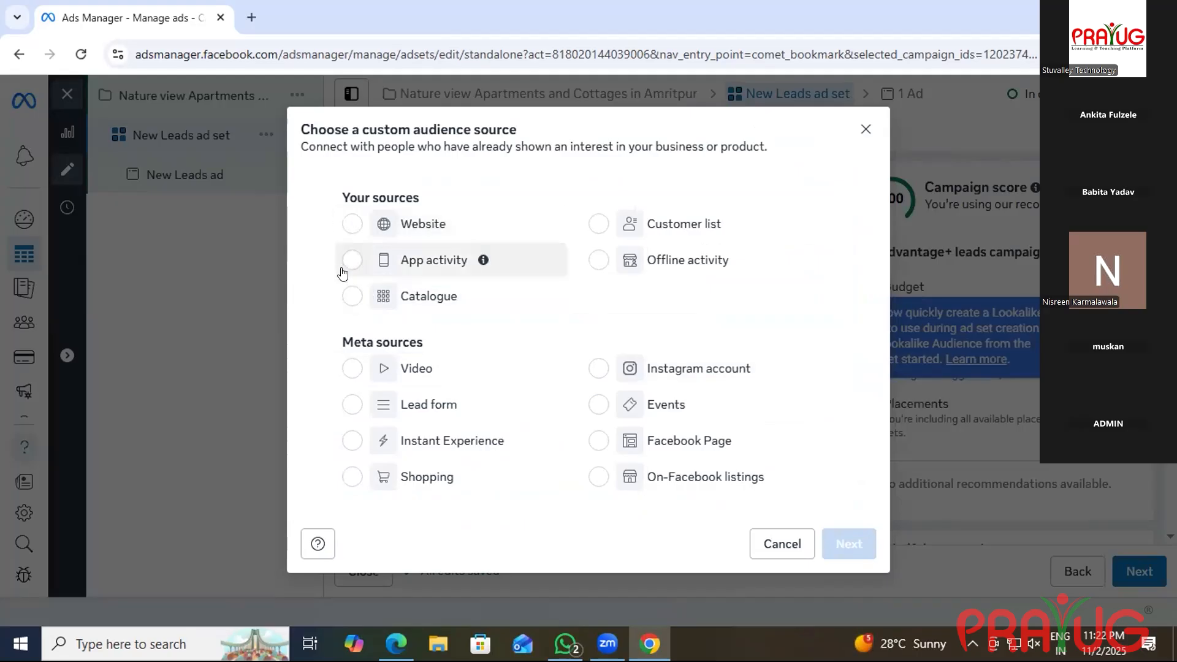
left_click(351, 224)
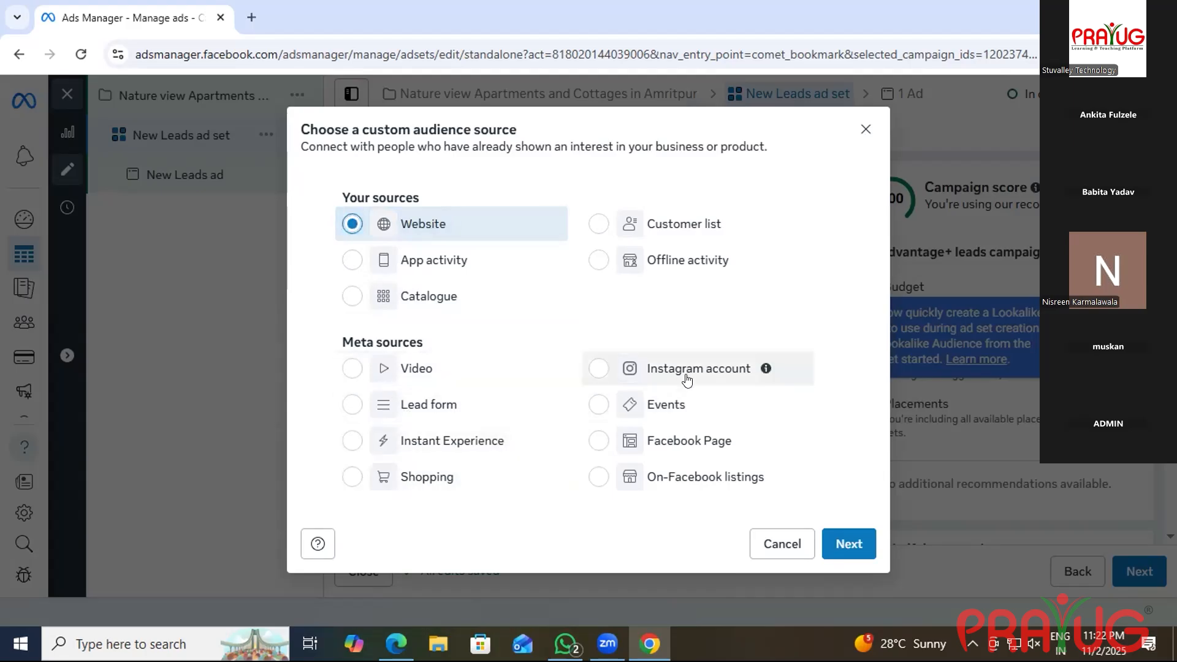
left_click(599, 368)
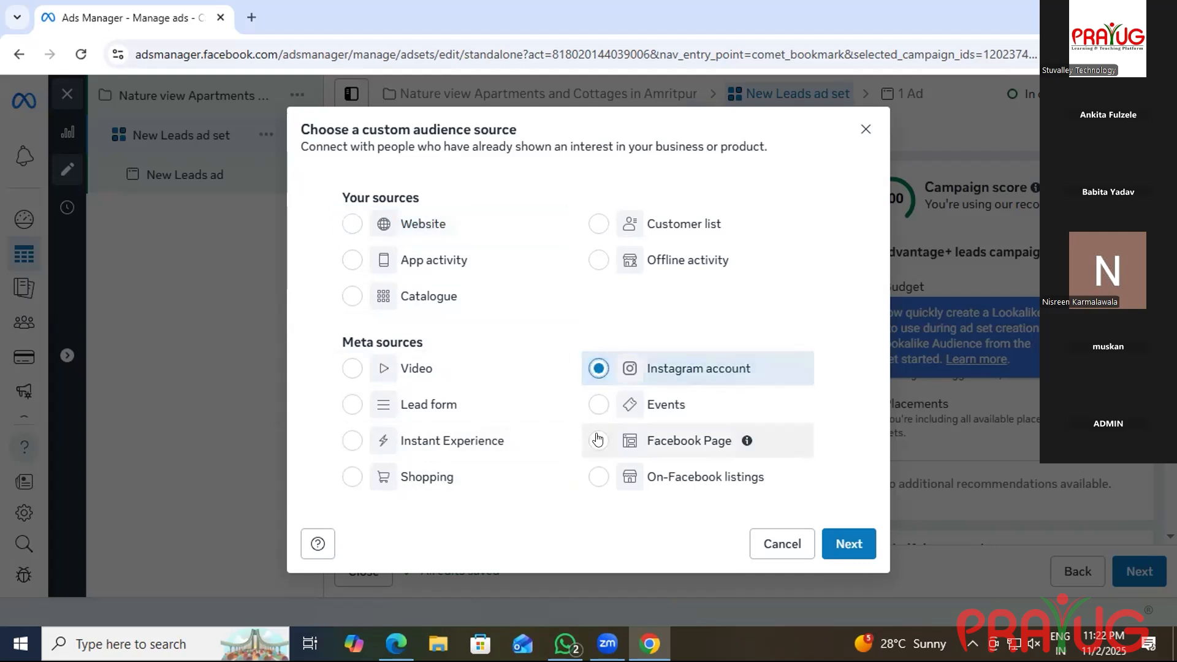
left_click(598, 439)
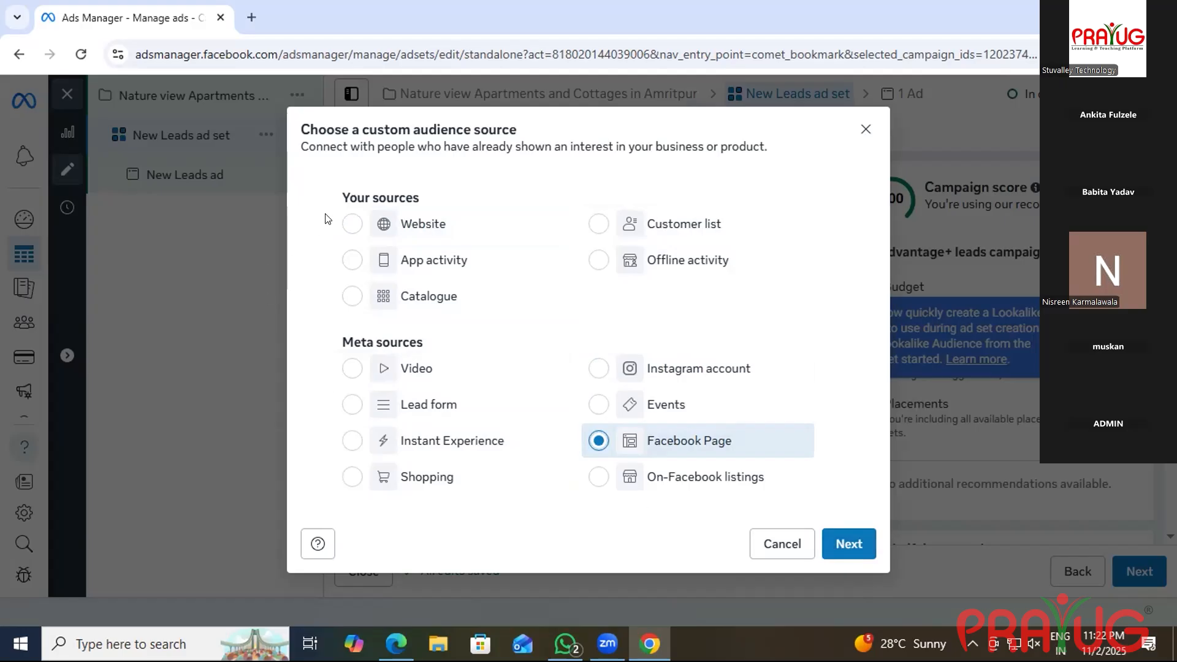
left_click(354, 225)
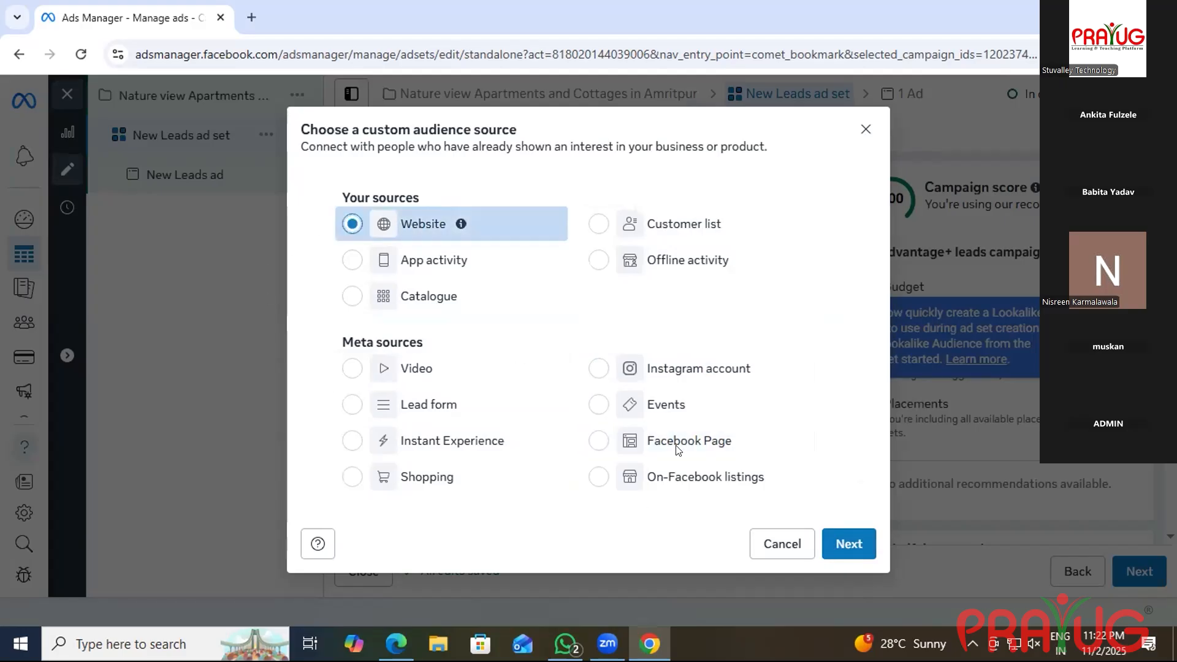
left_click(844, 542)
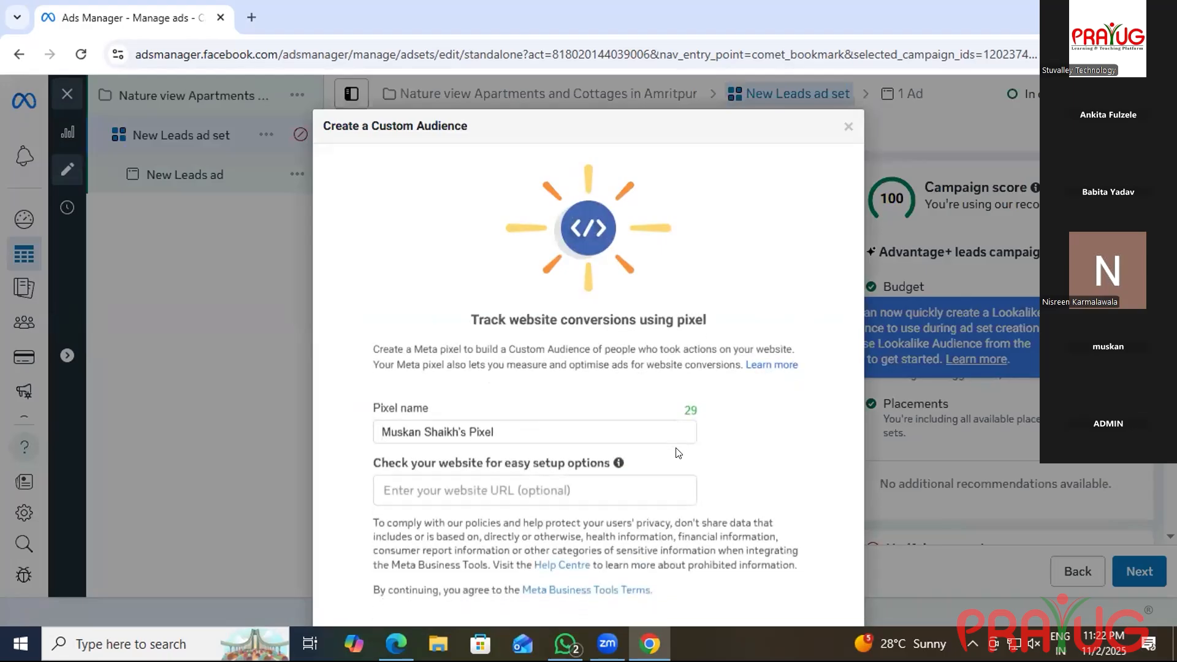
left_click(590, 477)
Check the shared link message in WhatsApp, then minimise WhatsApp to reveal the desktop.
left_click(565, 644)
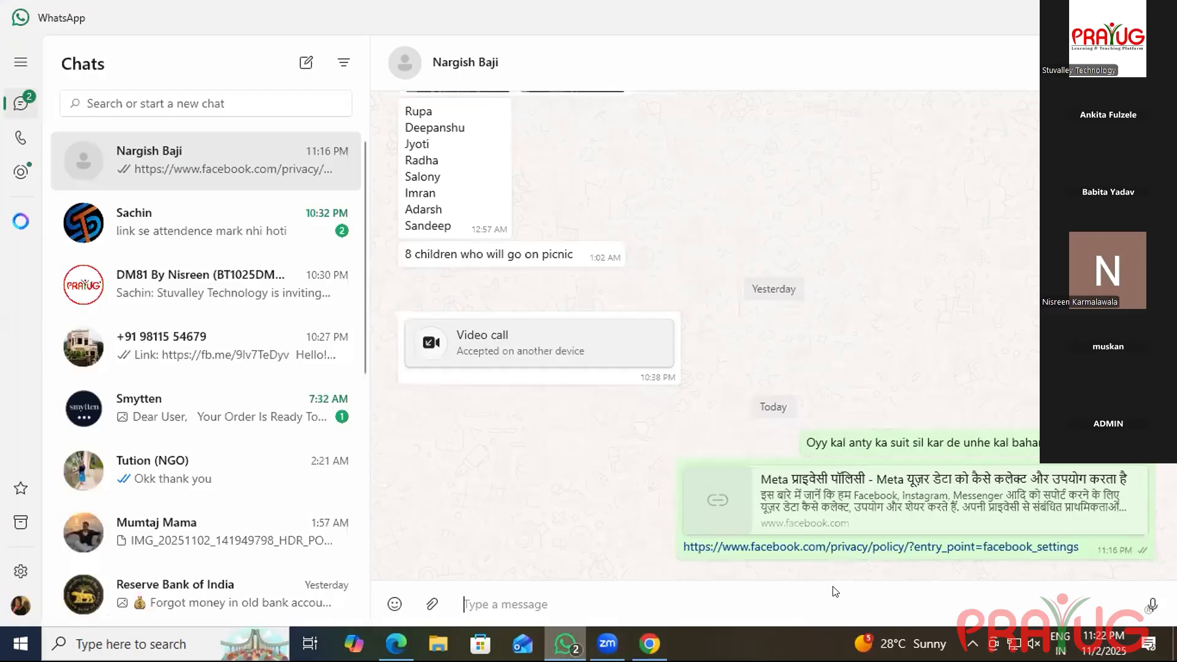
right_click(867, 539)
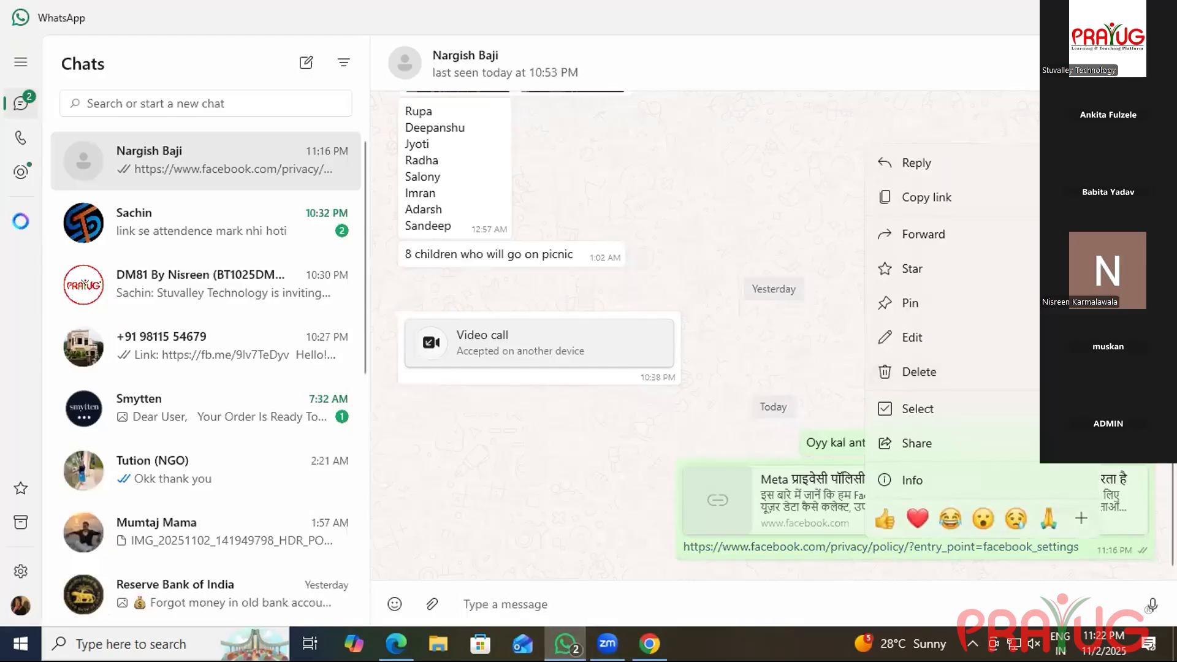
left_click(649, 643)
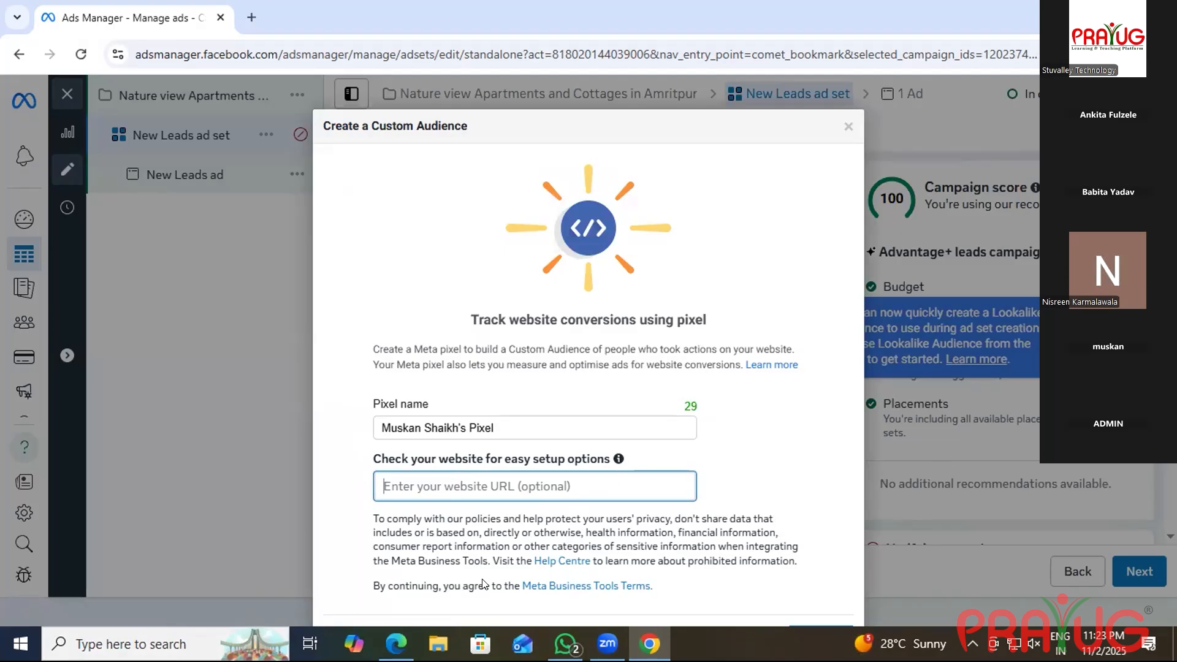
key("alt+Tab")
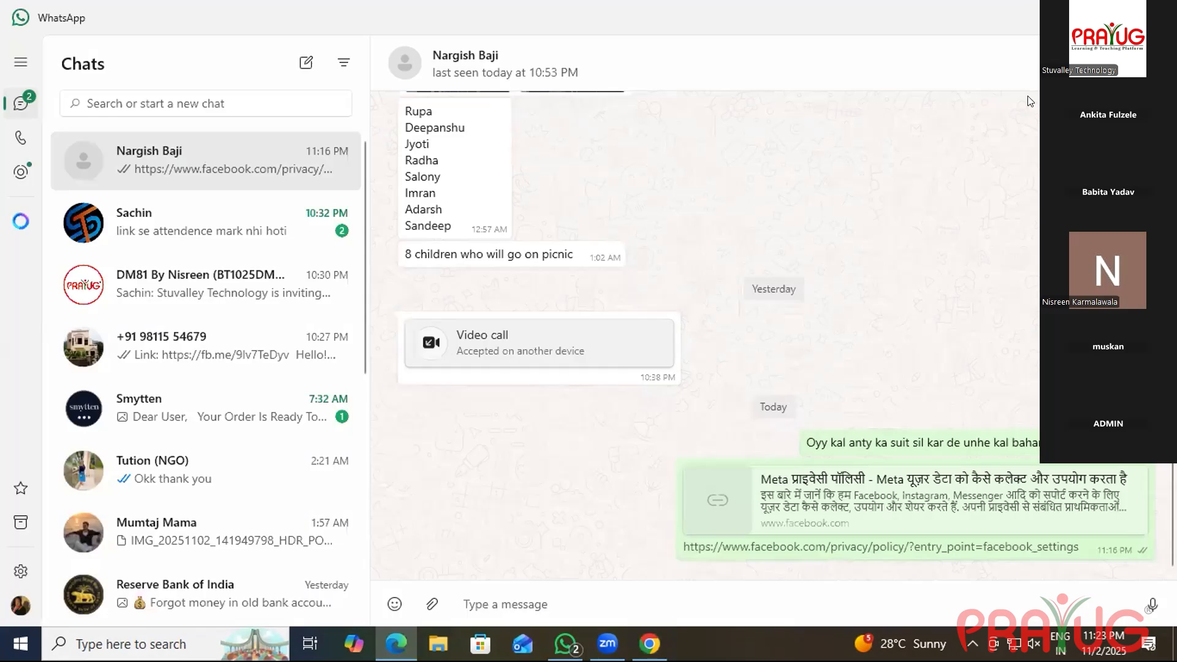
left_click(397, 644)
left_click(151, 649)
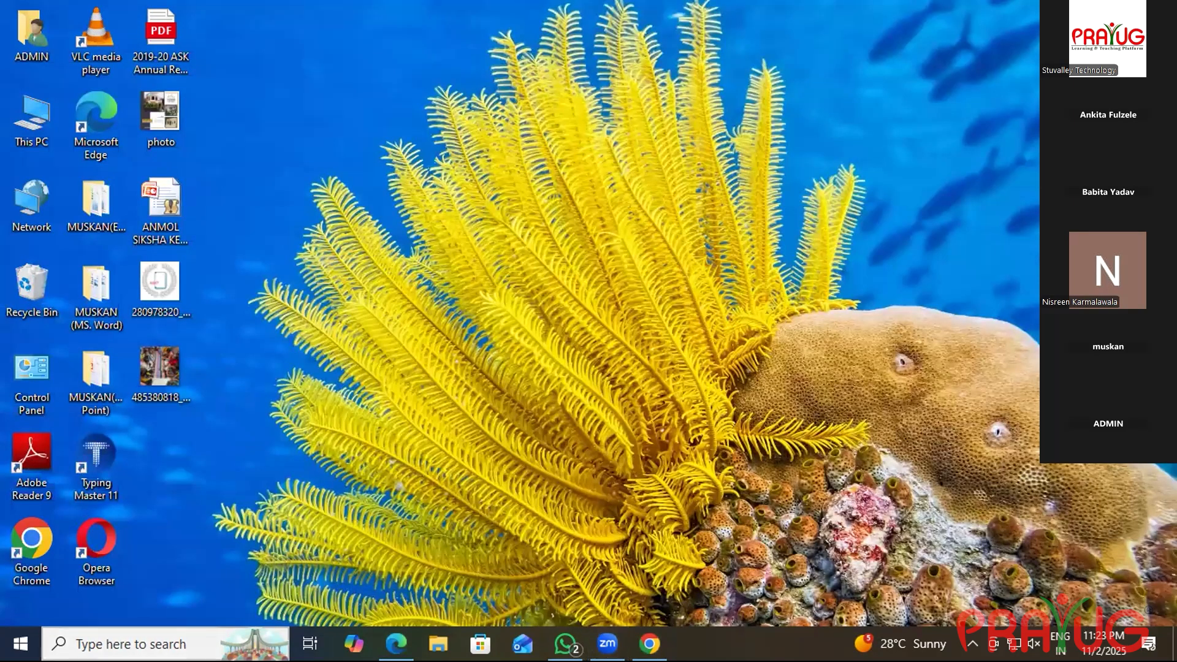
left_click(420, 195)
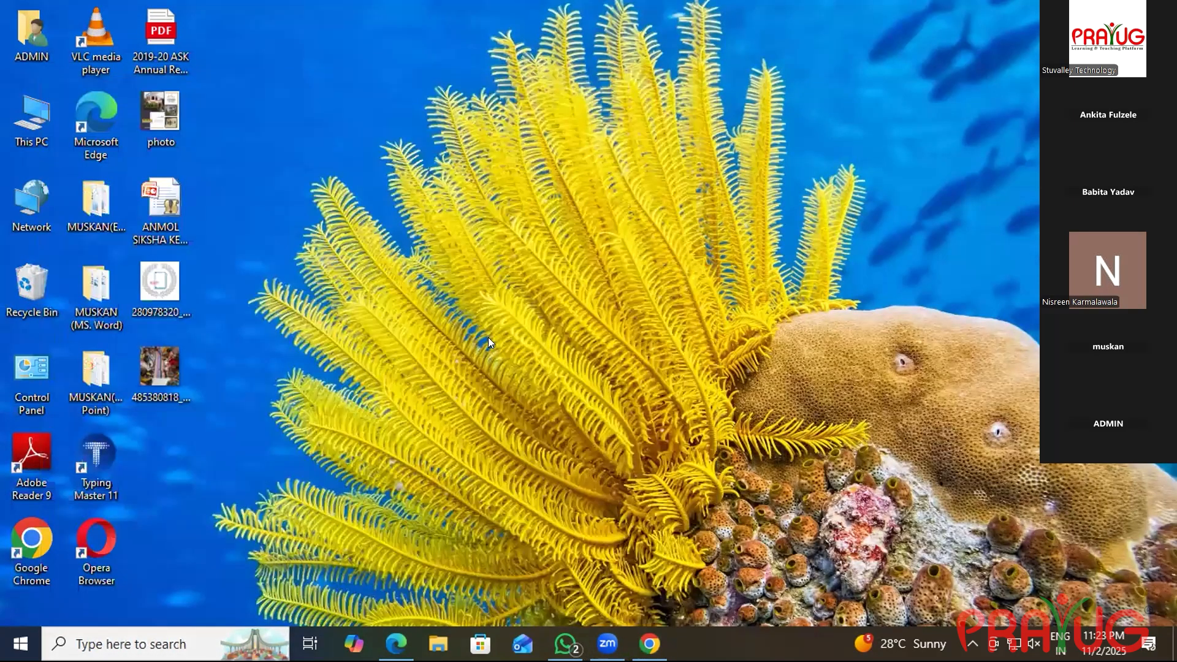
left_click(423, 334)
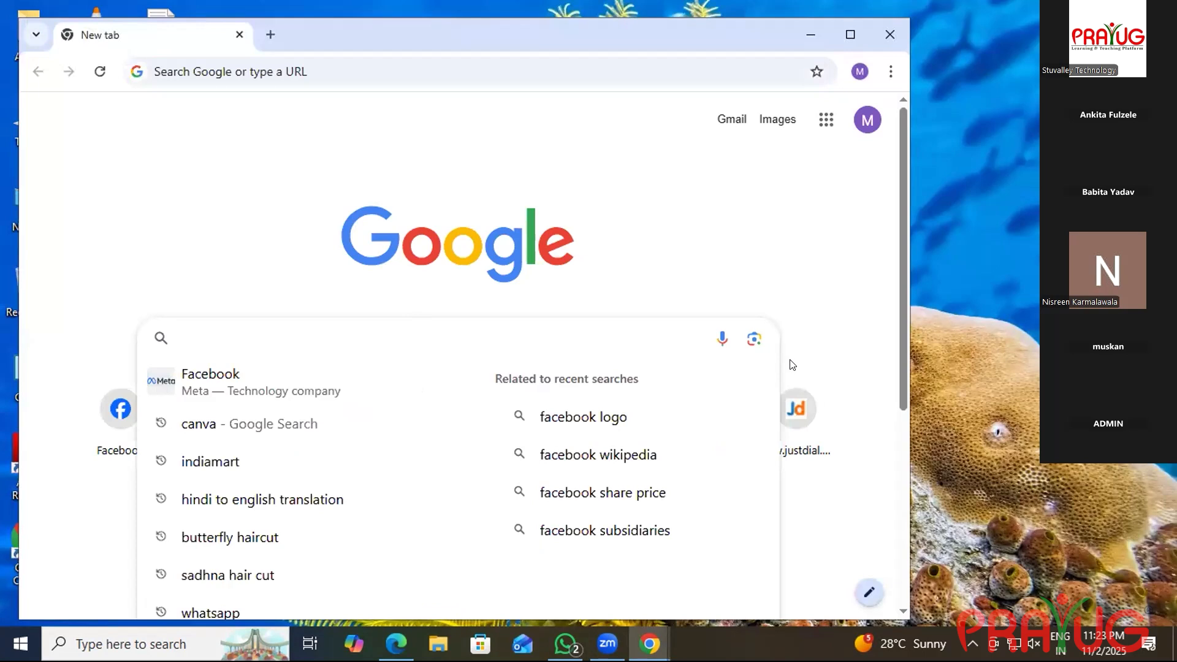
type("www")
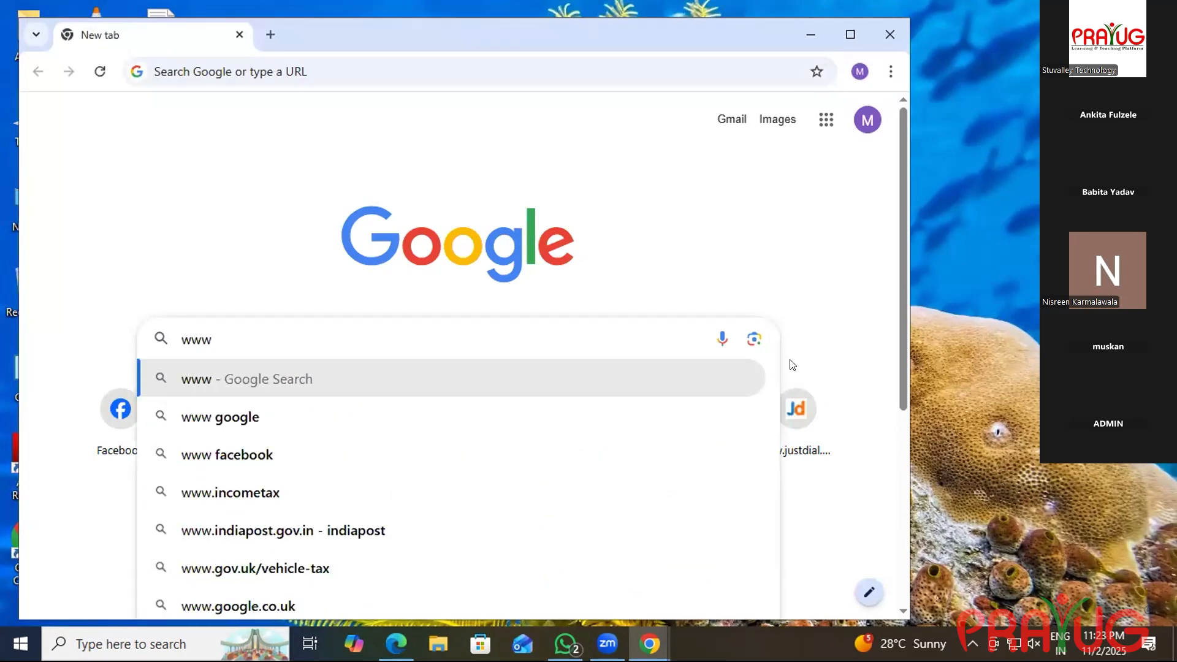
type(".s")
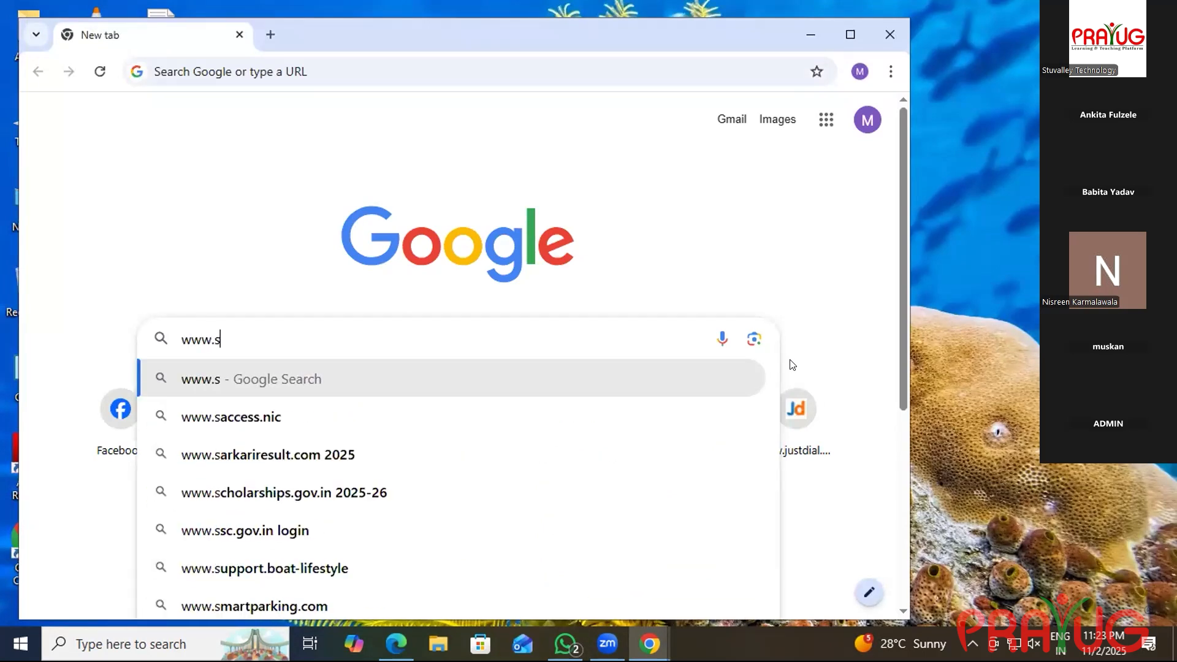
type("kbet")
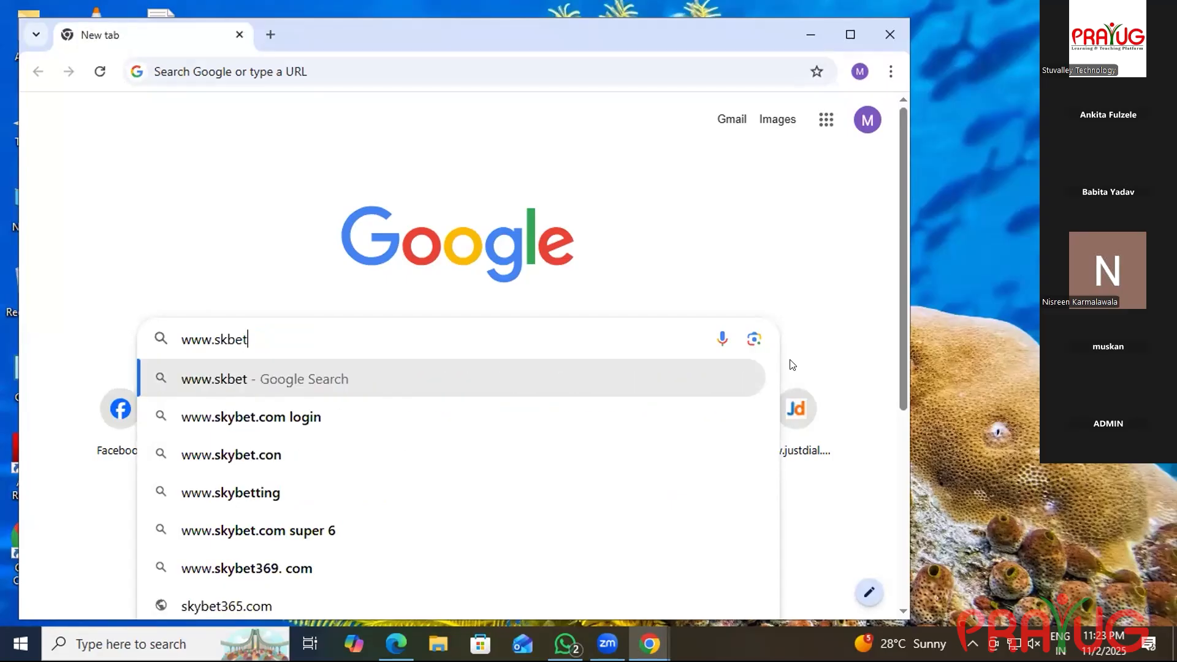
type("at")
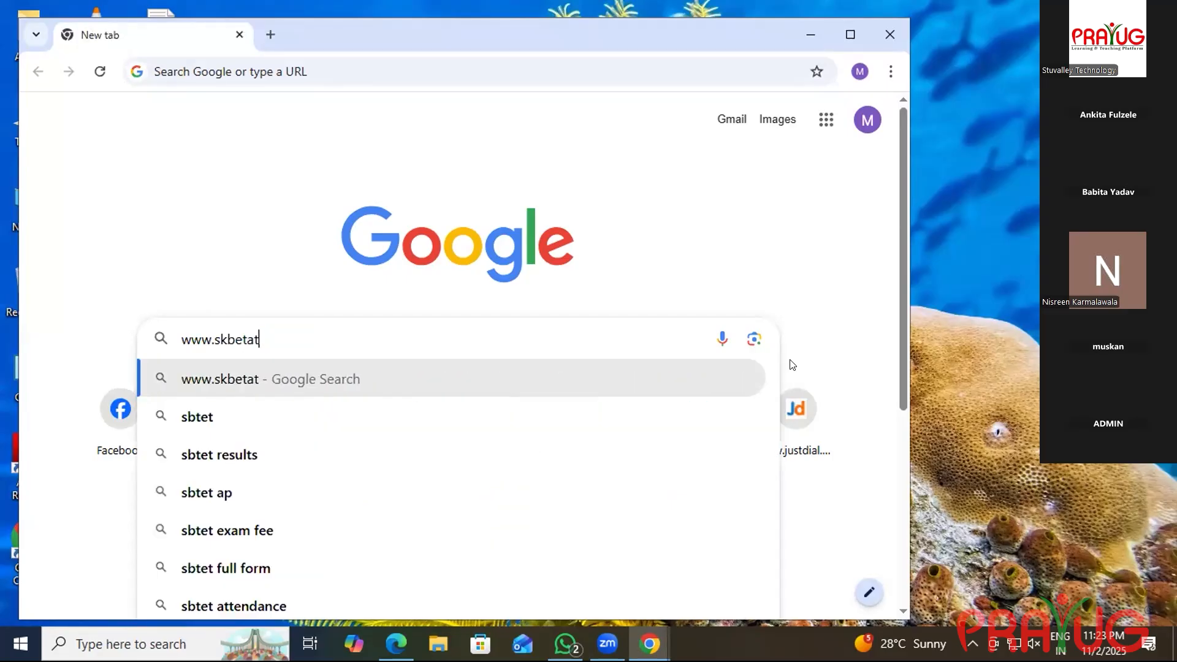
type("es.com")
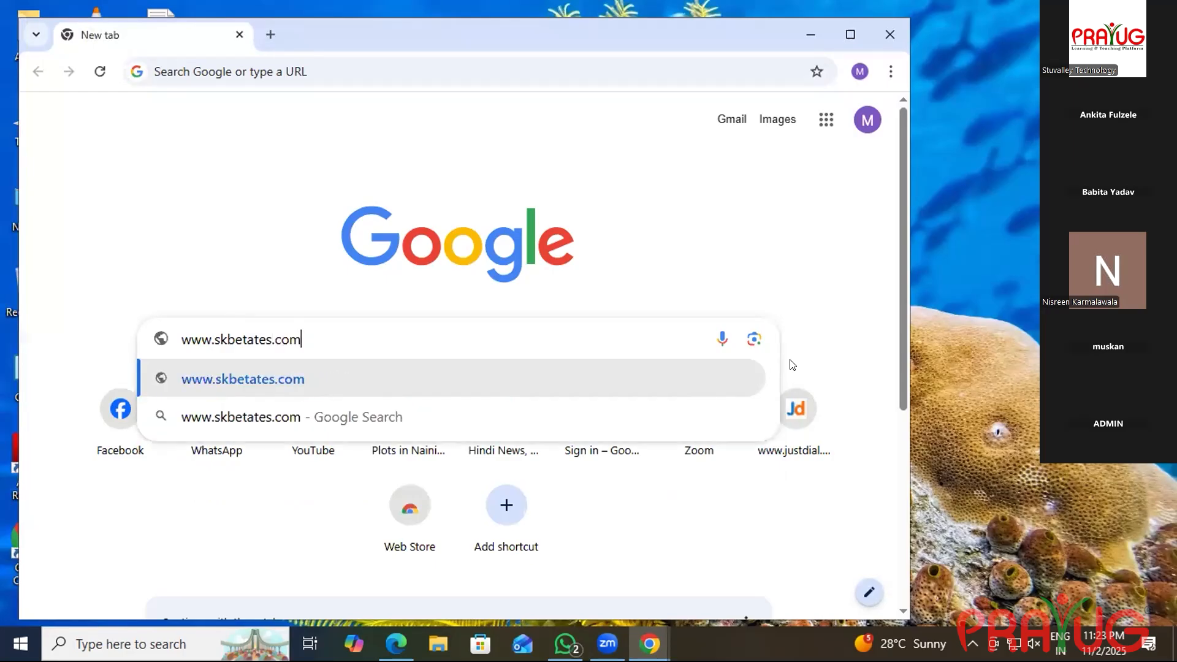
left_click(484, 392)
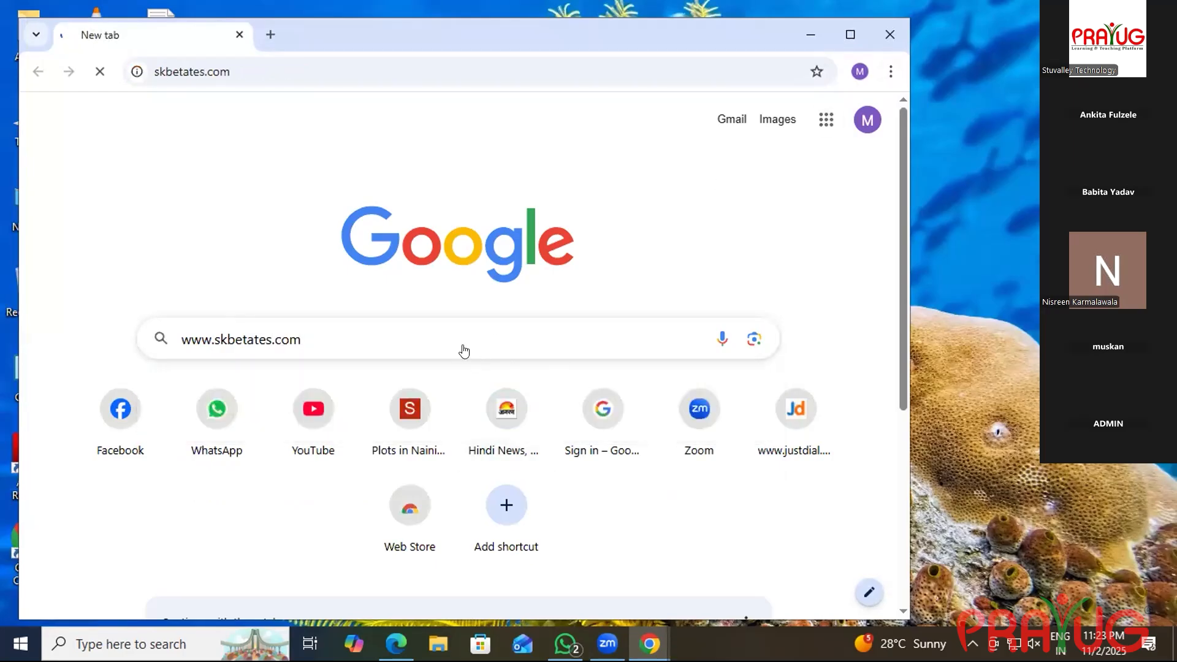
Retry the unreachable site, then return to the Google new tab page.
left_click(231, 450)
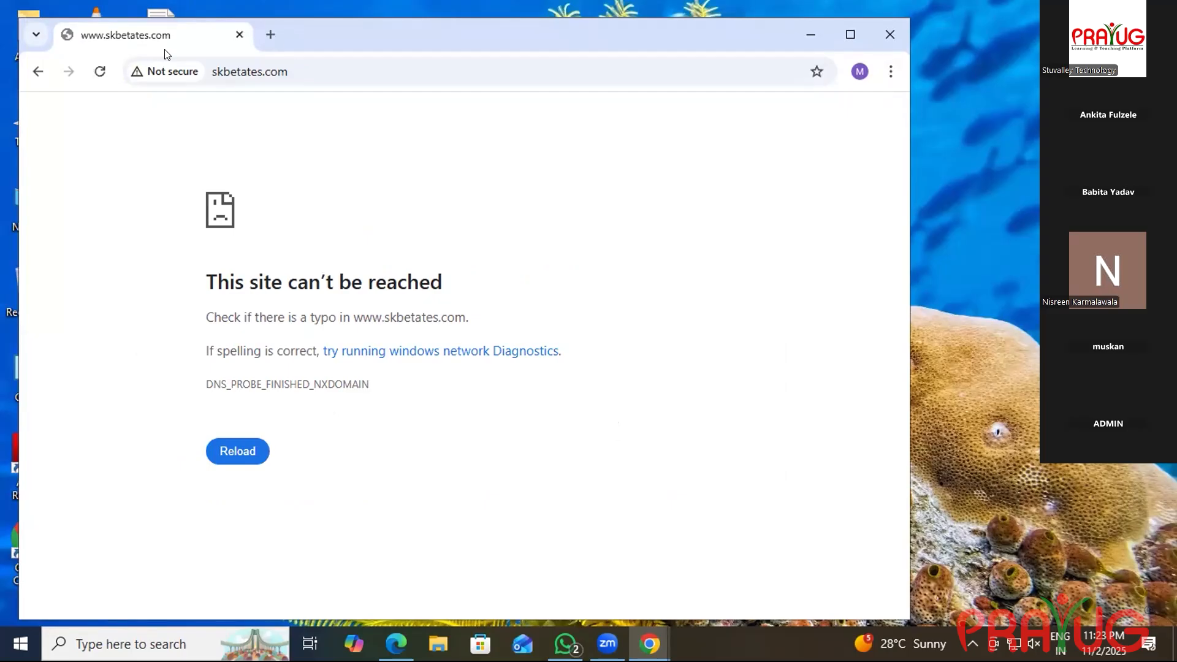
left_click(100, 71)
left_click(240, 457)
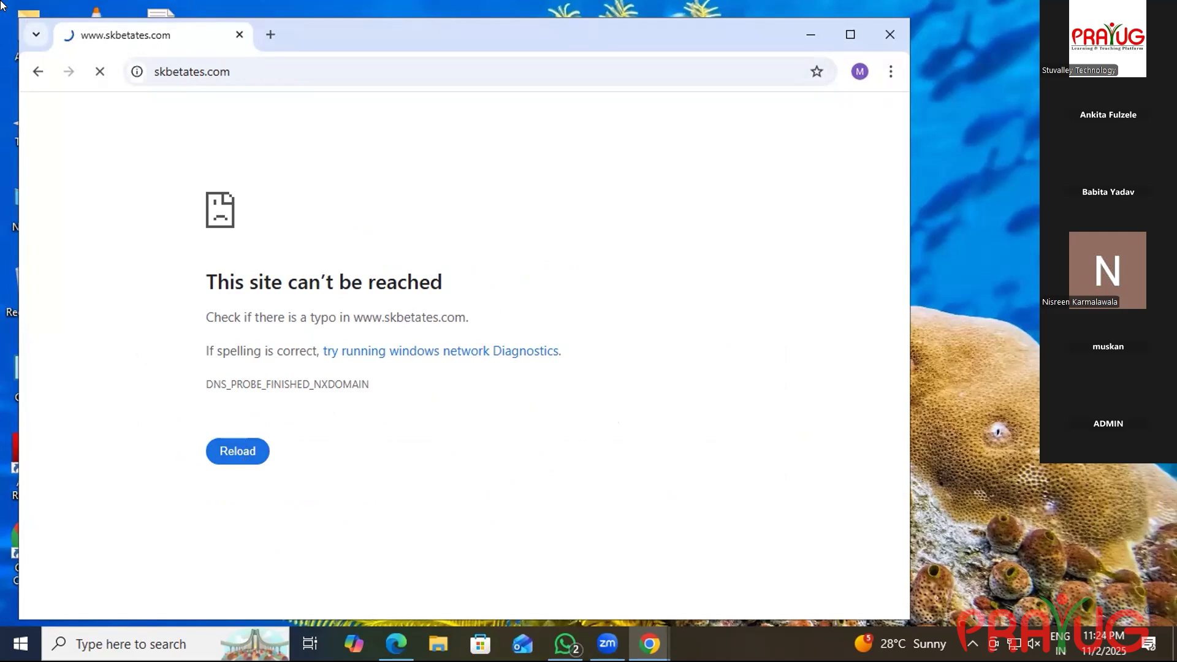
left_click(41, 61)
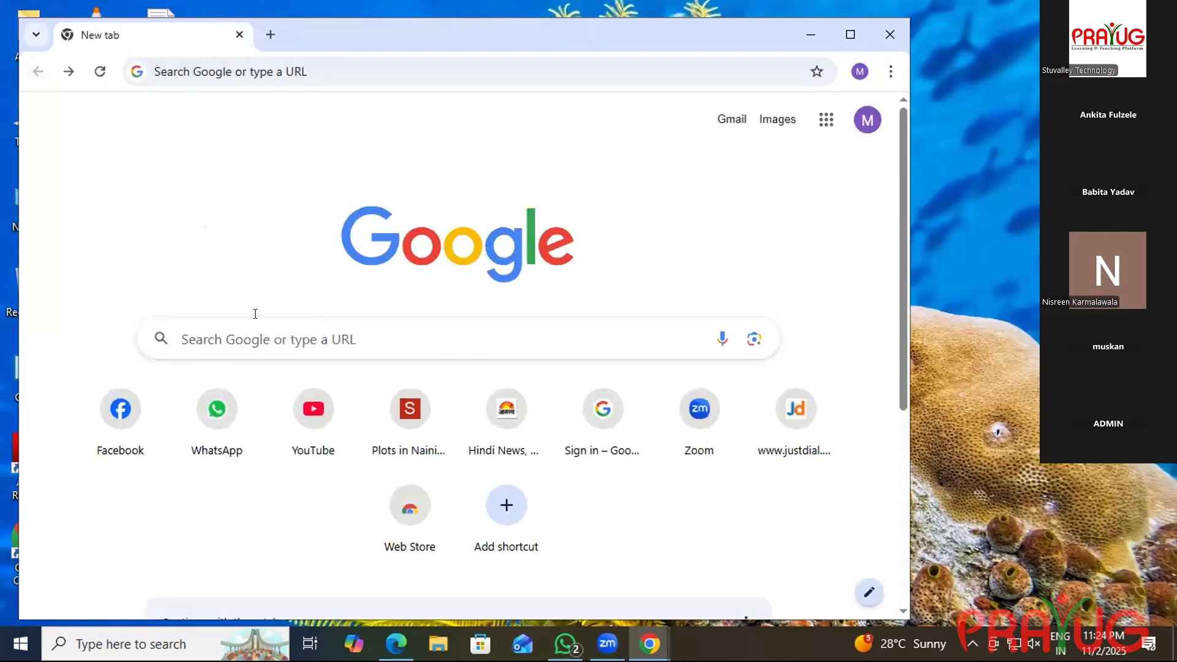
left_click(275, 341)
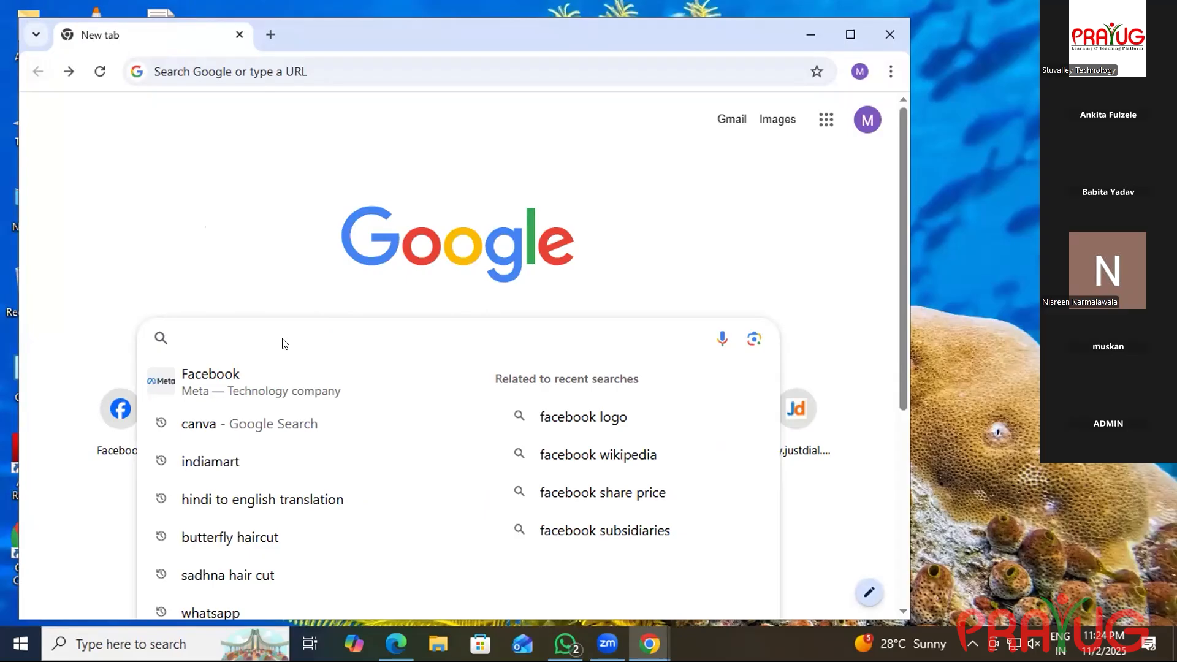
type("ww")
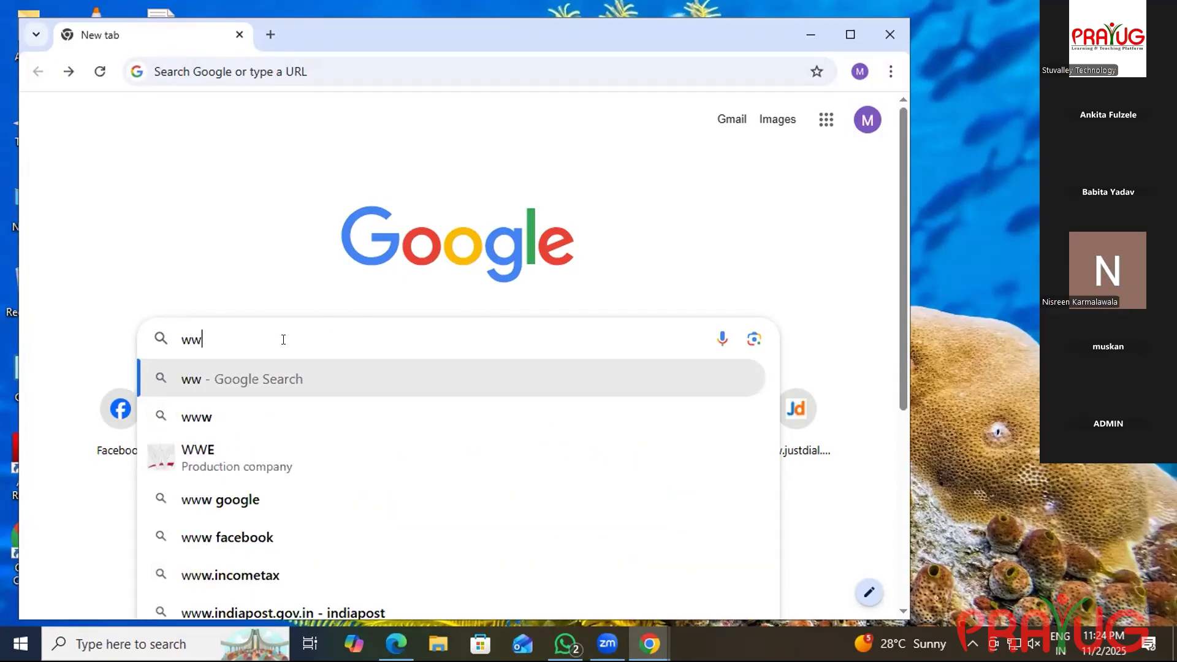
type("w.")
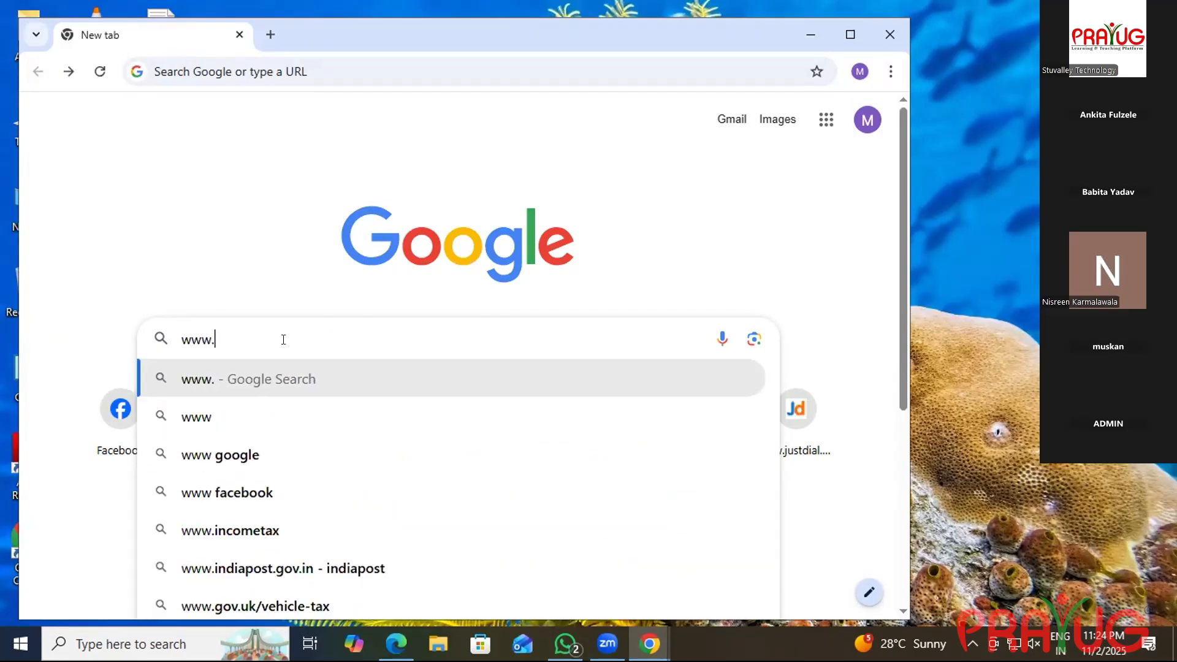
type("s")
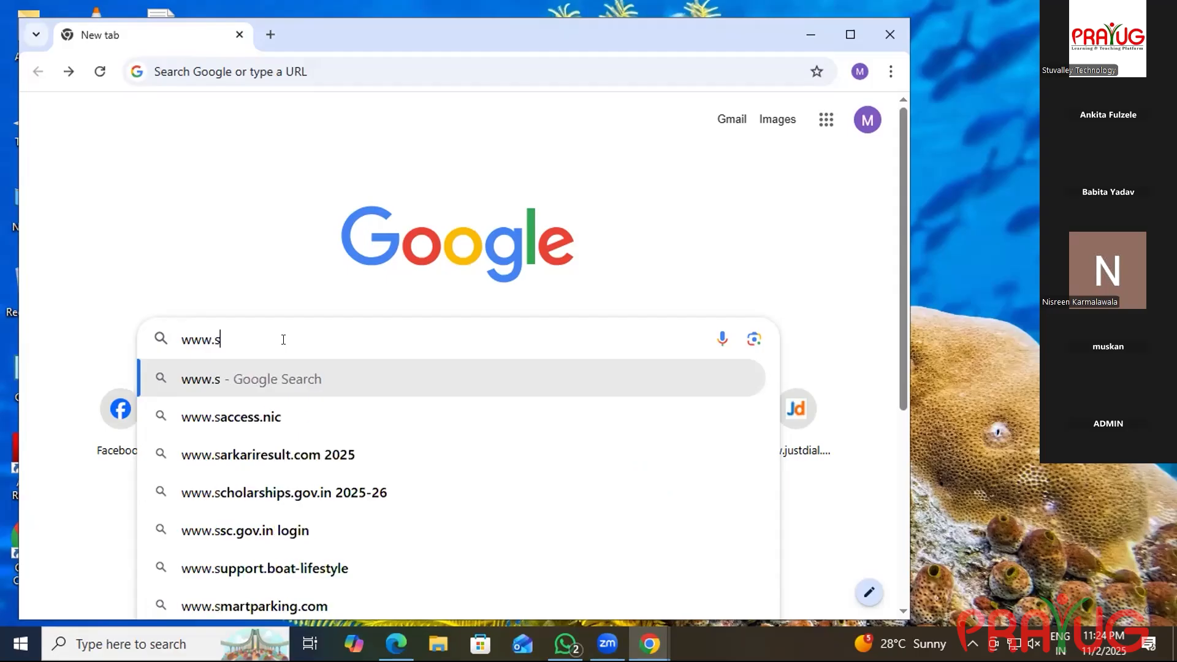
type("kbes")
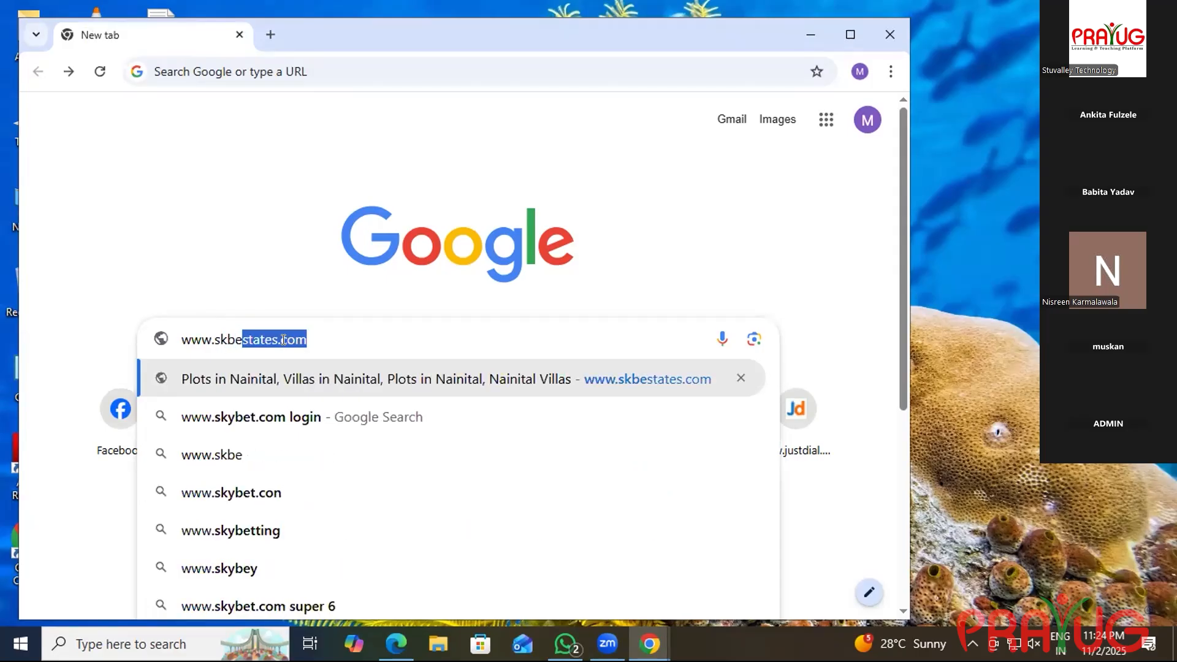
type("ta")
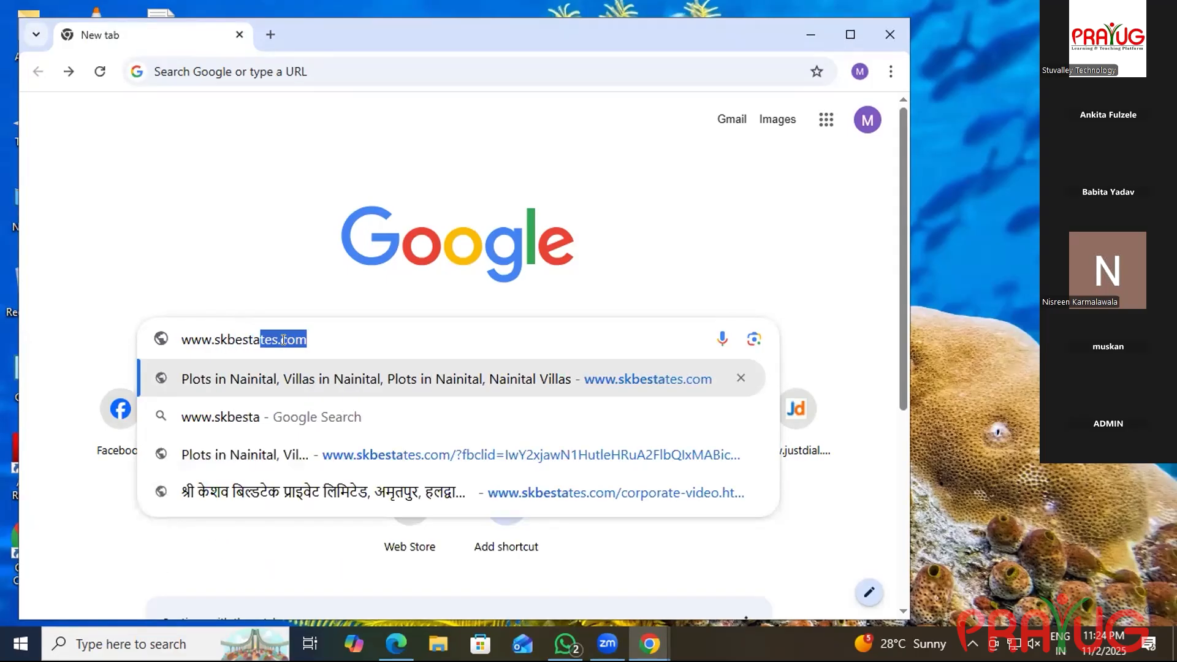
type("tes.com")
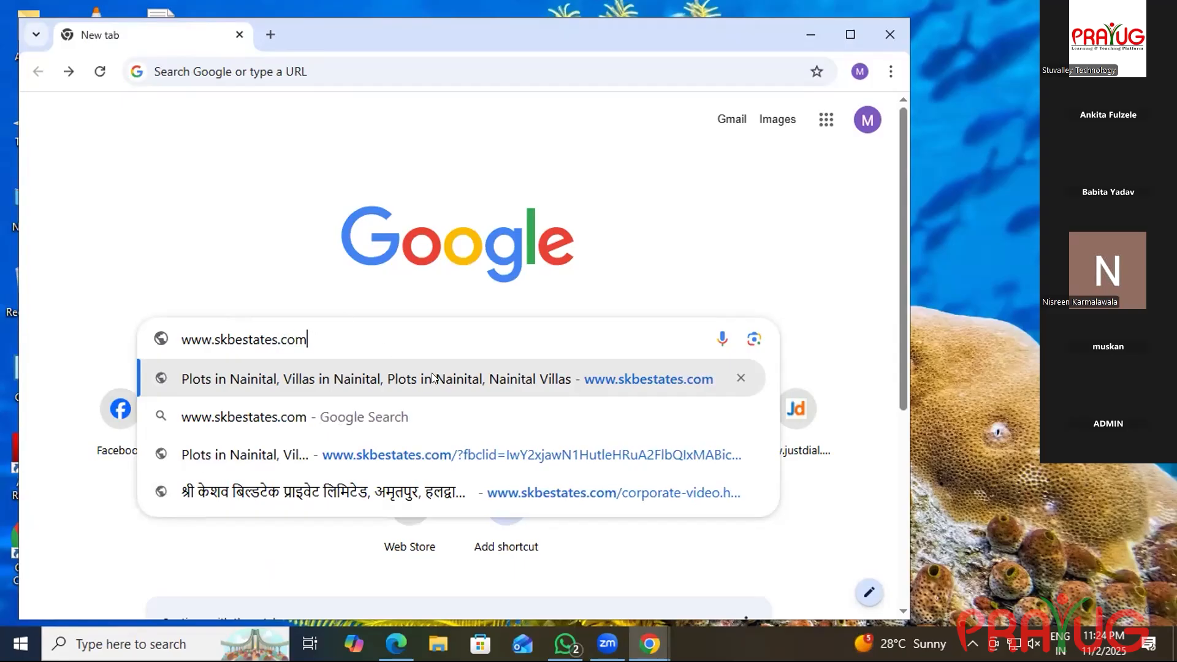
left_click(607, 379)
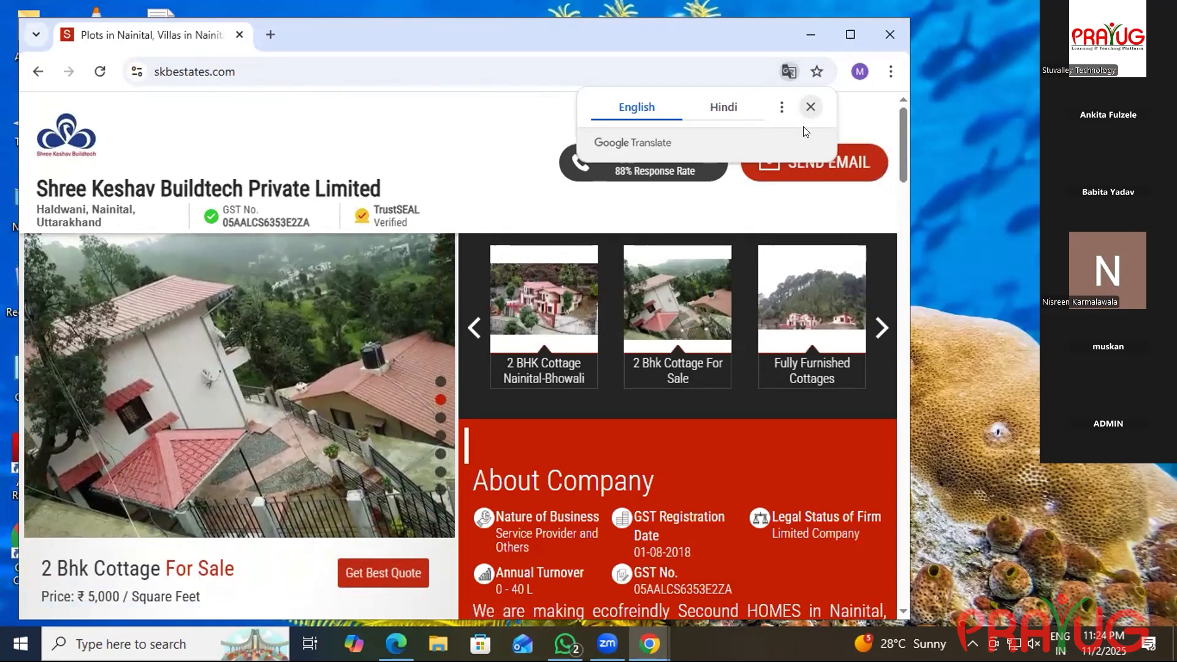
Select and copy the site's full web address, then return to Ads Manager.
double_click(318, 90)
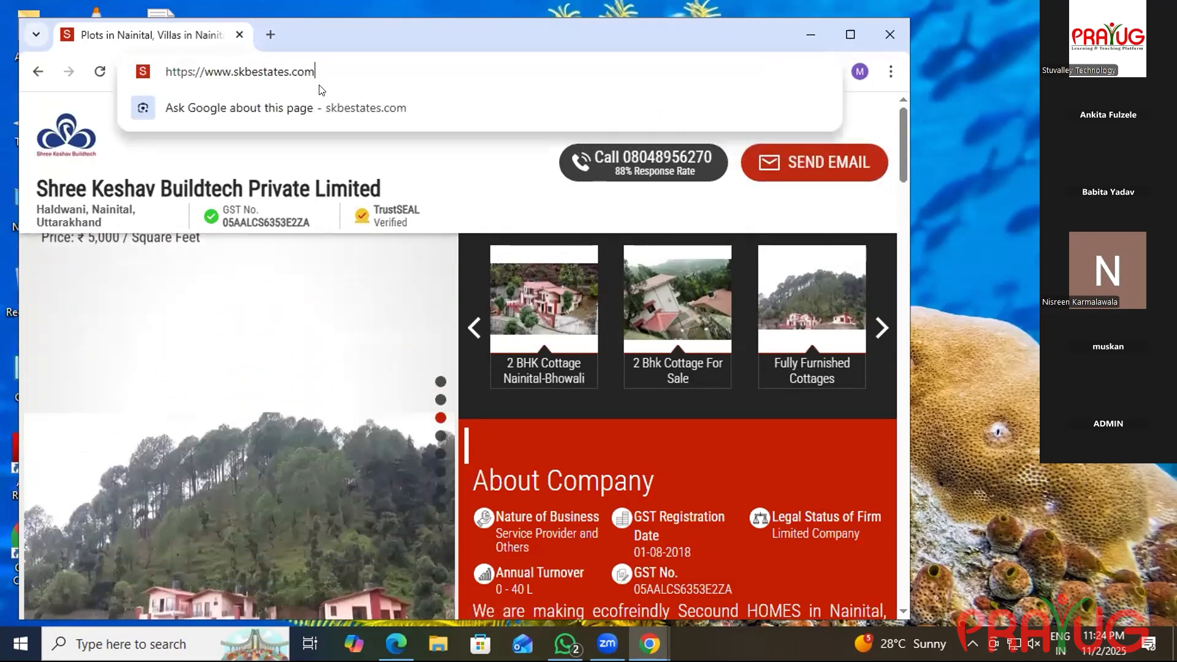
left_click(319, 90)
key("ctrl+c")
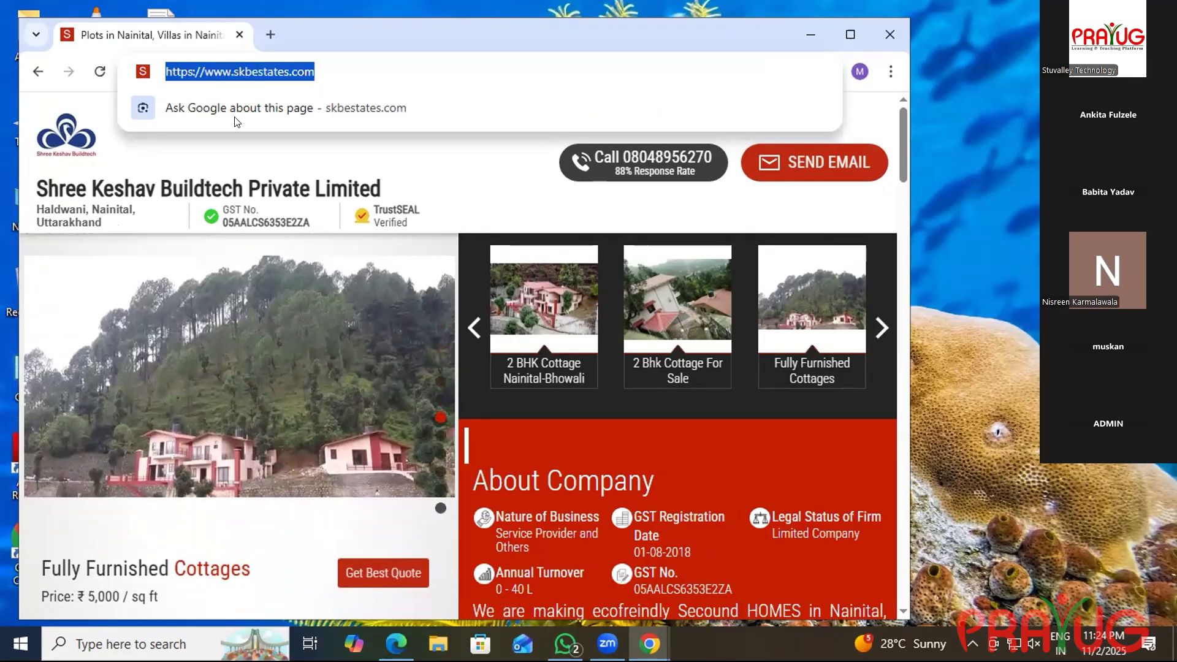
mouse_move(650, 643)
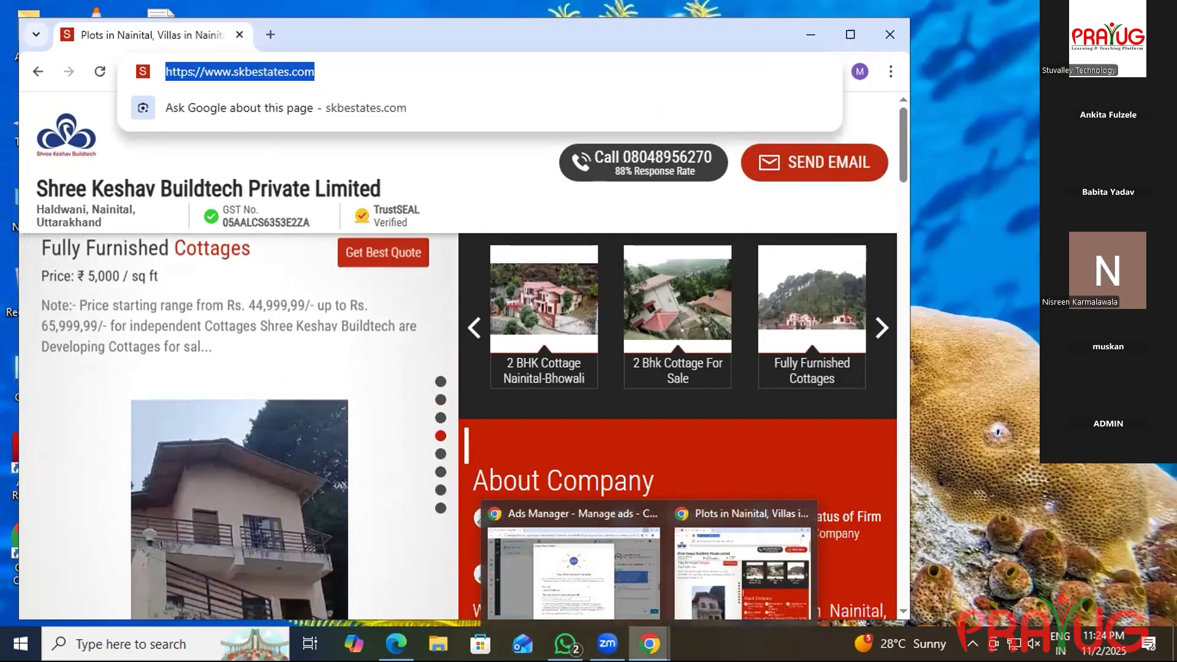
left_click(572, 520)
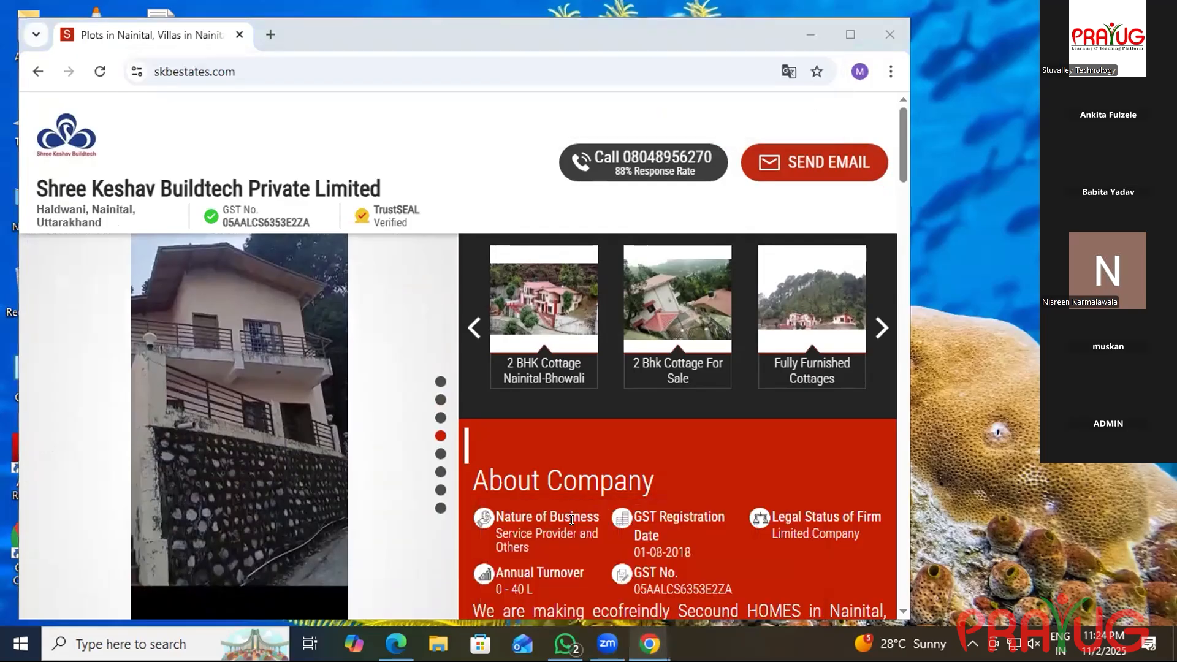
key("ctrl+v")
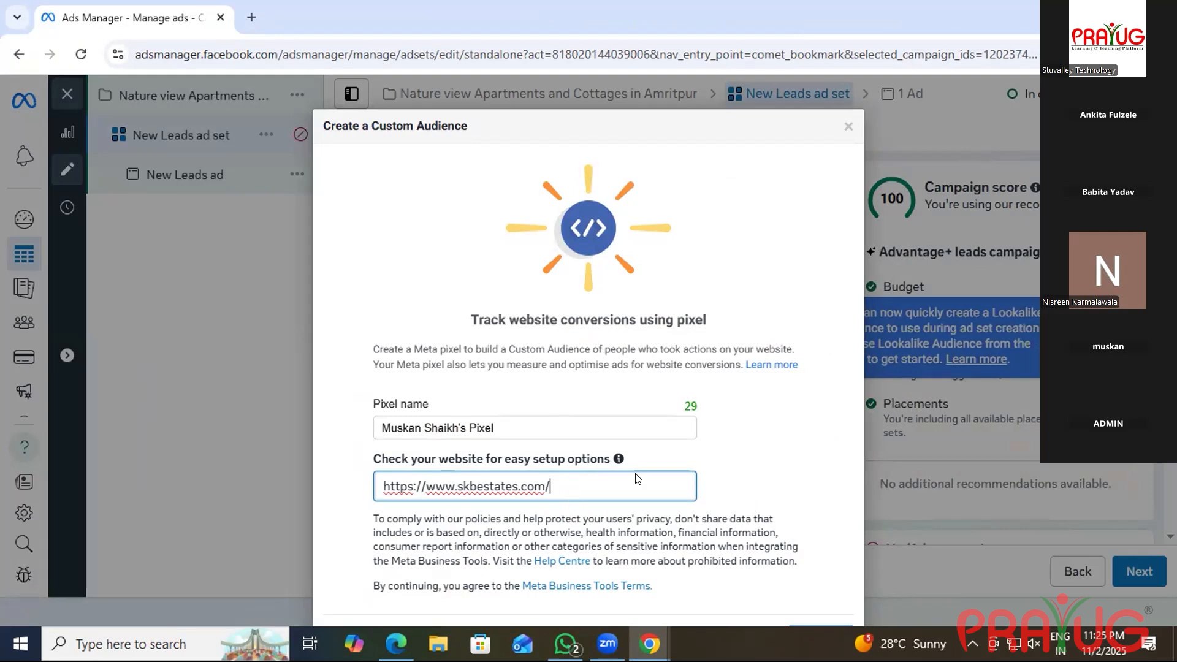
left_click(896, 515)
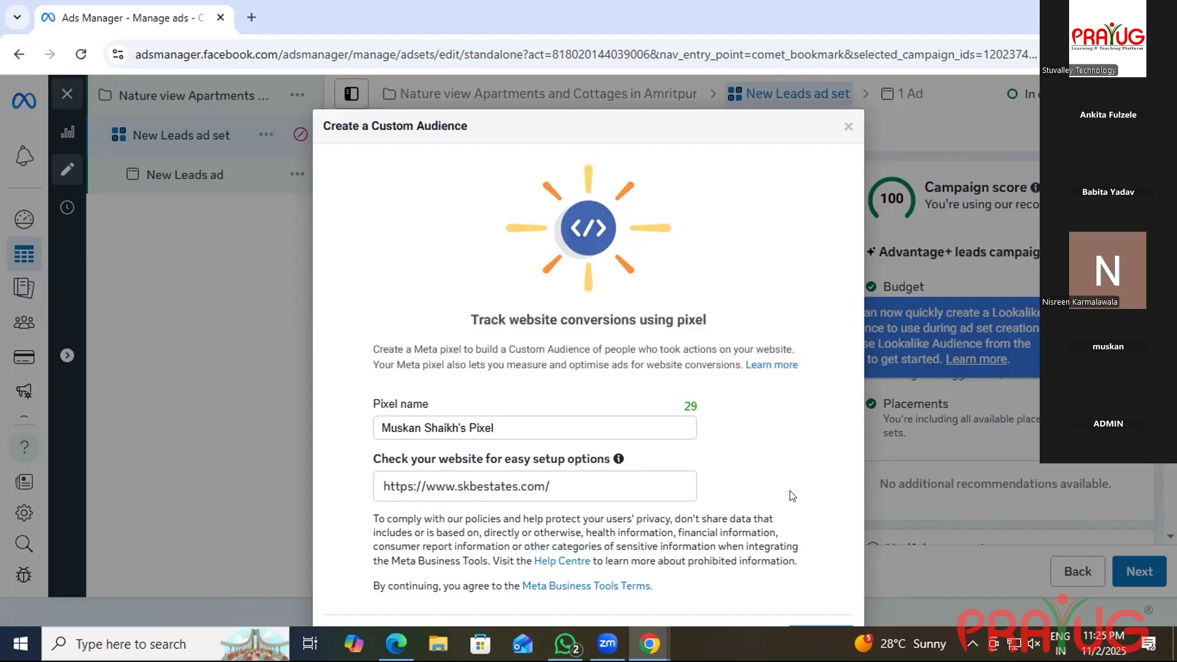
left_click(846, 125)
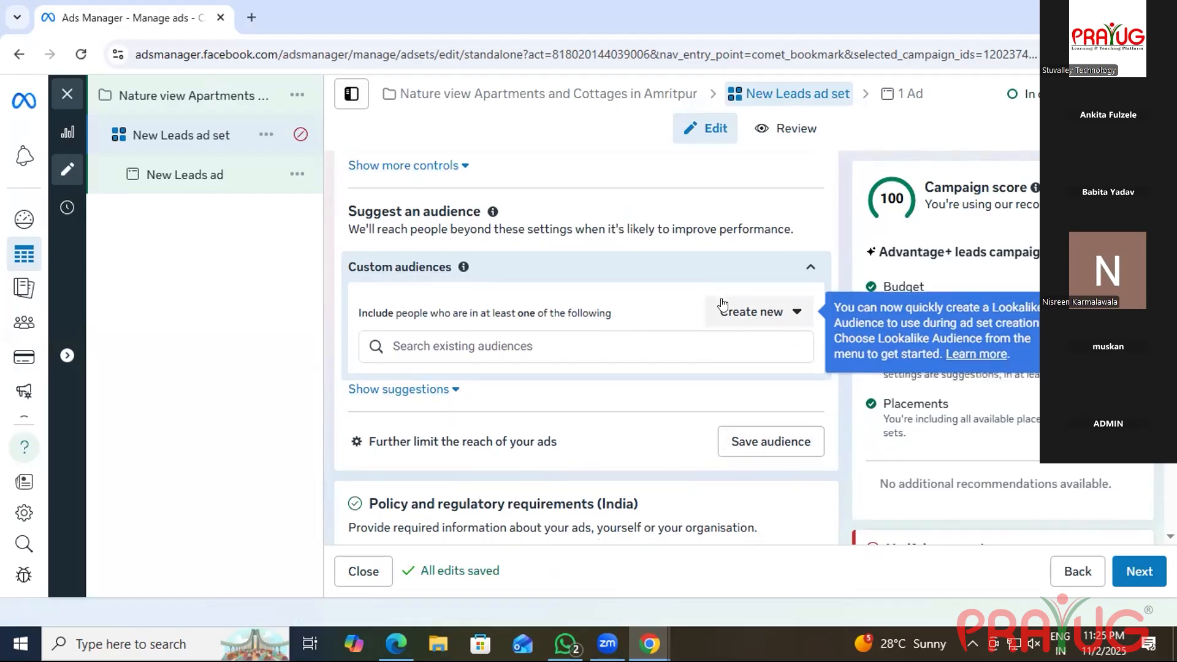
Show the ad set's suggestions (ages 18 - 65+, all genders) and expand Detailed targeting.
scroll(722, 300, "down", 3)
scroll(721, 303, "up", 3)
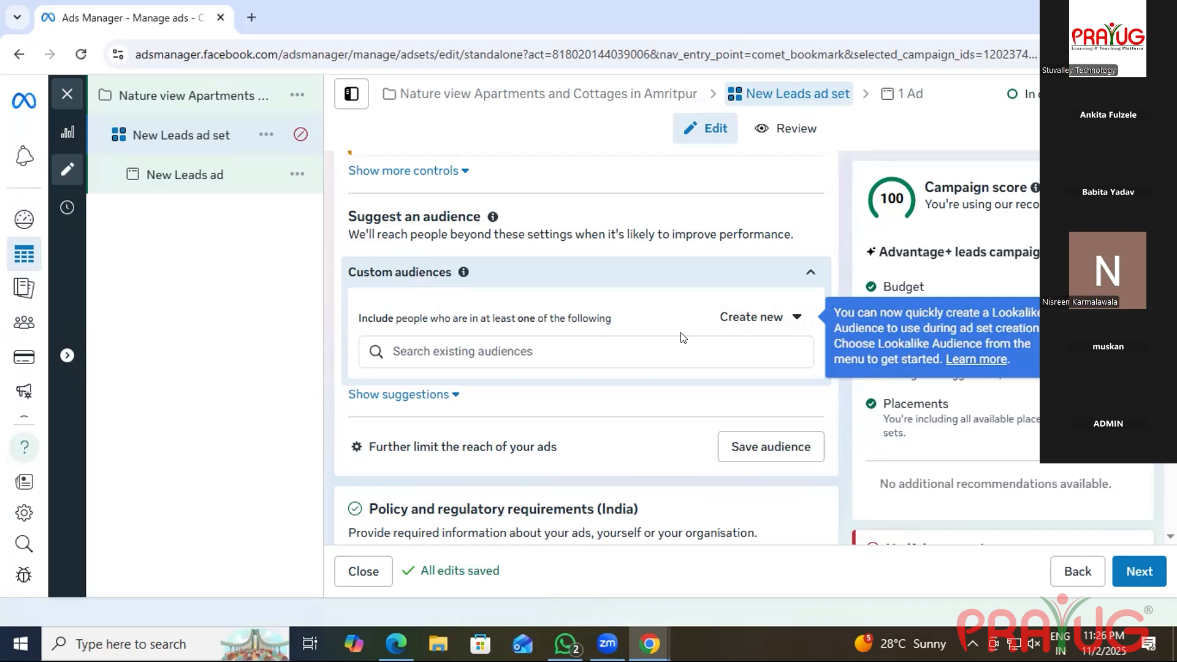
scroll(682, 336, "down", 6)
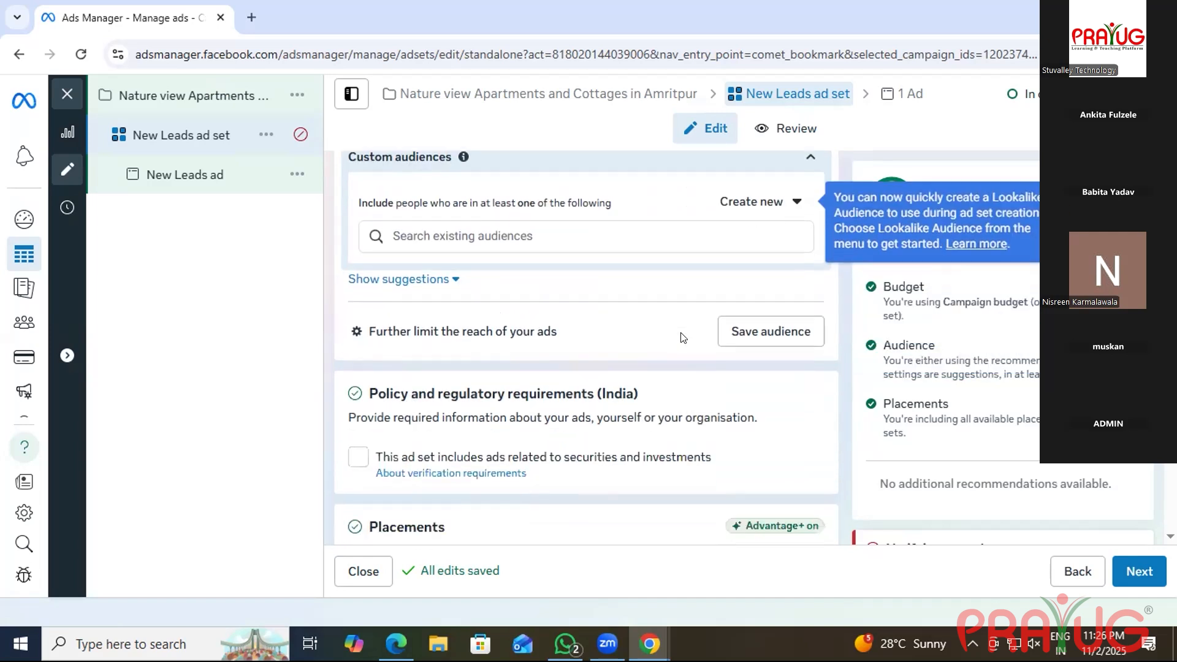
scroll(683, 337, "down", 4)
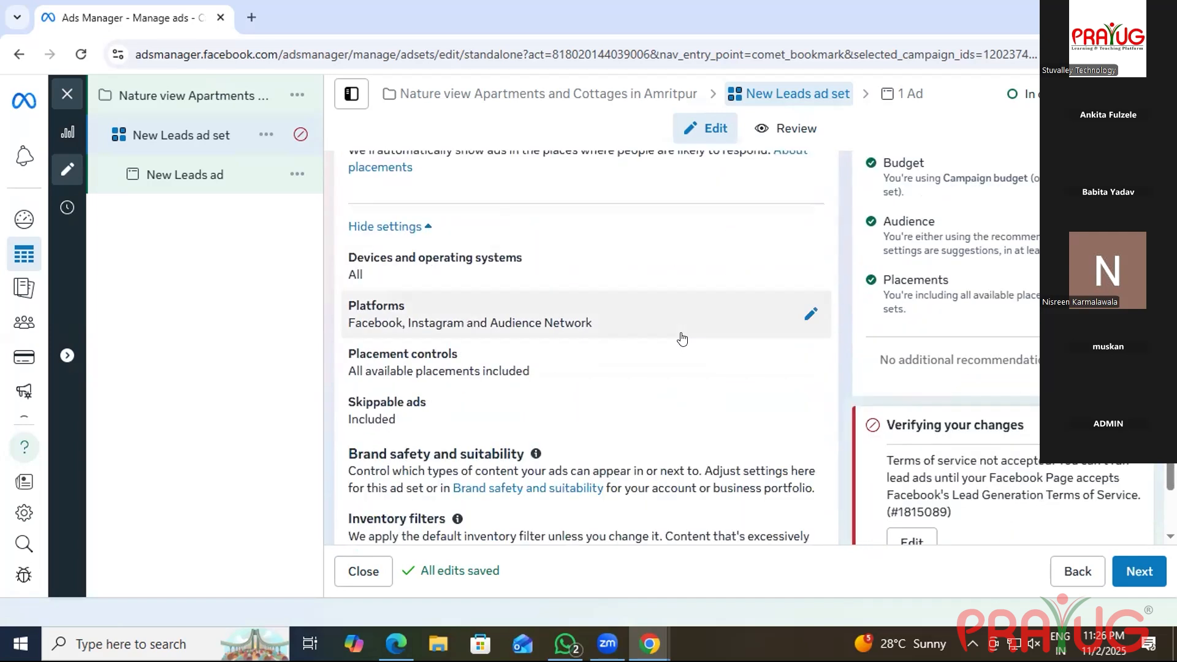
scroll(677, 337, "up", 5)
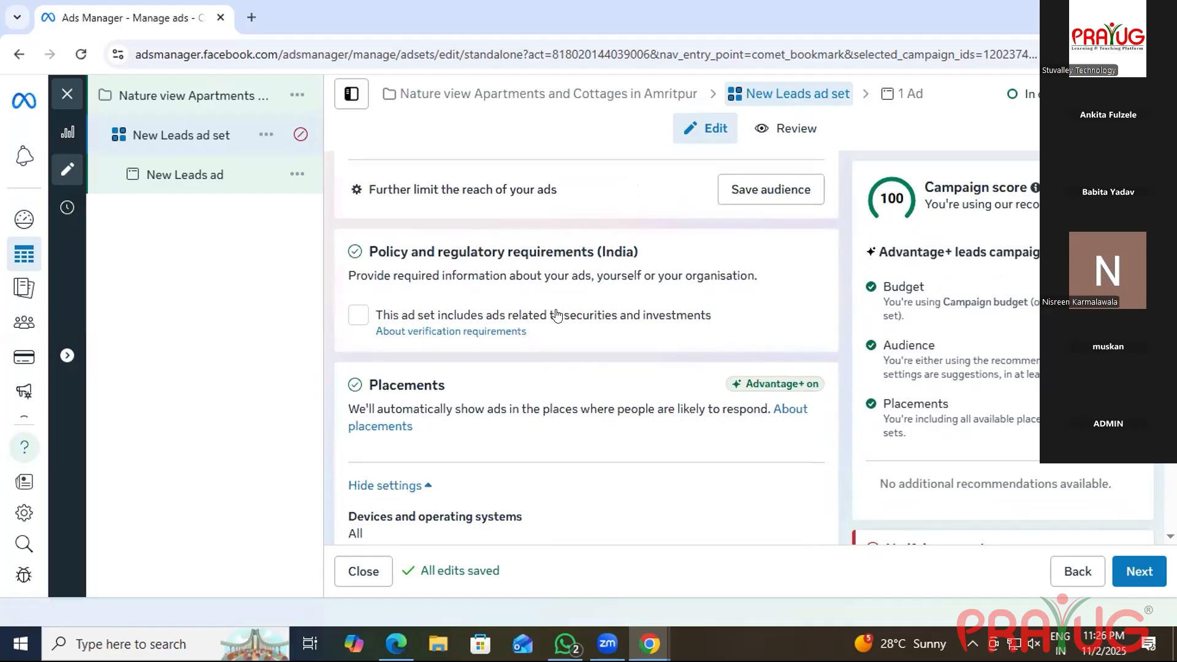
scroll(557, 315, "up", 3)
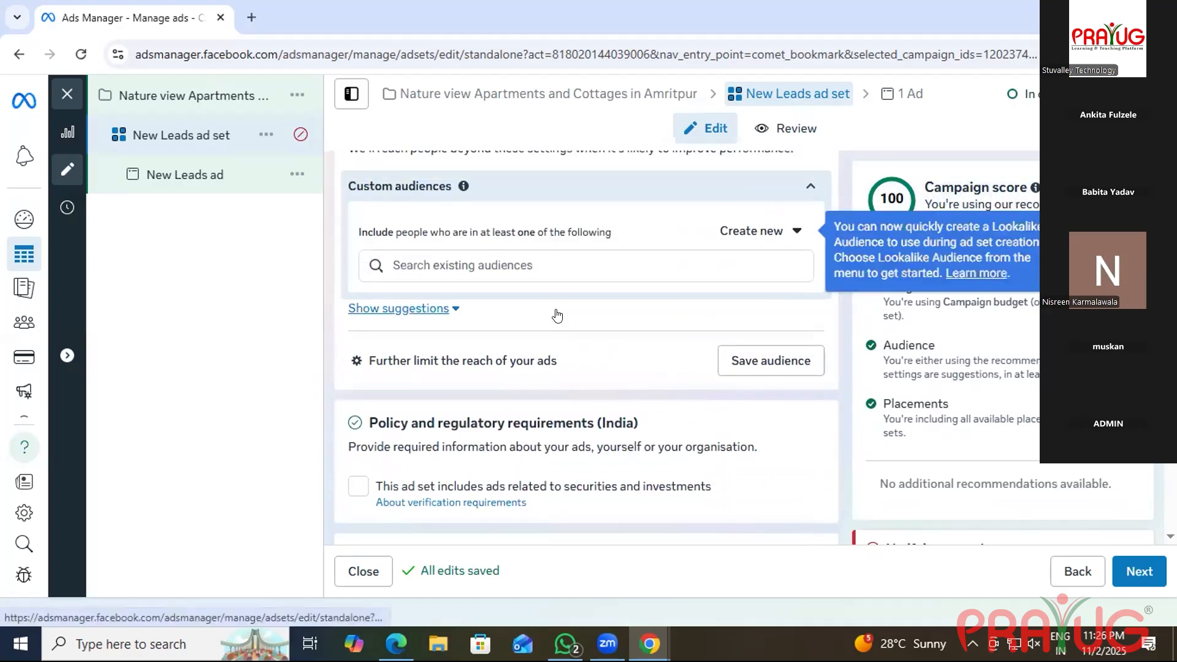
left_click(408, 308)
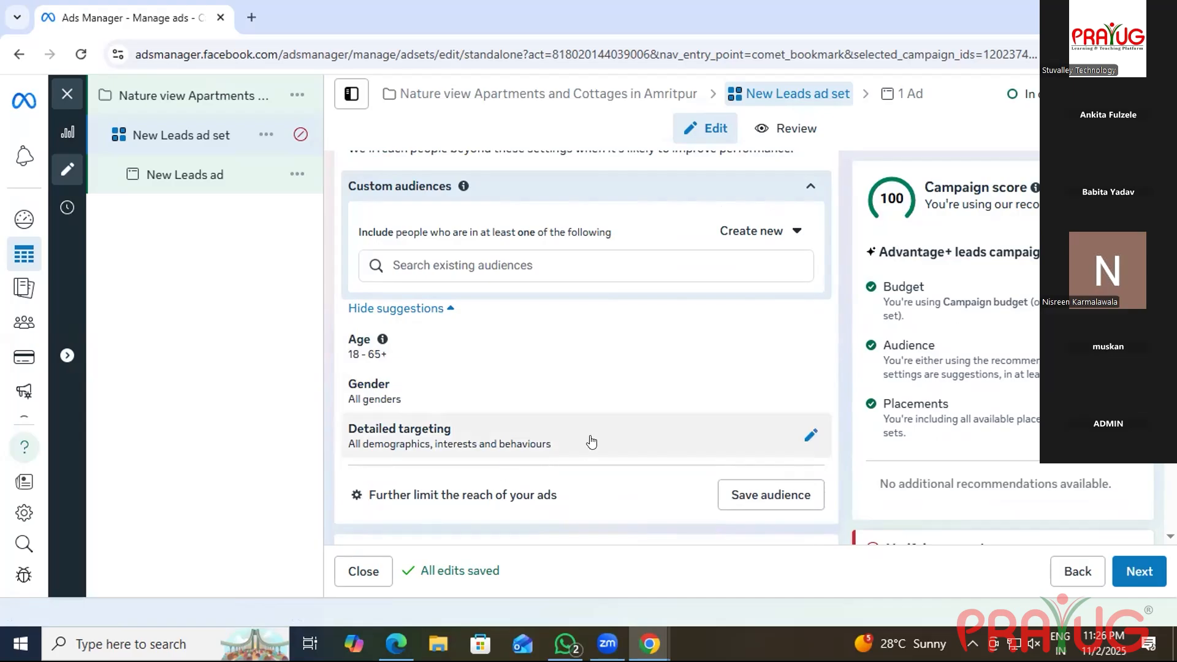
left_click(555, 428)
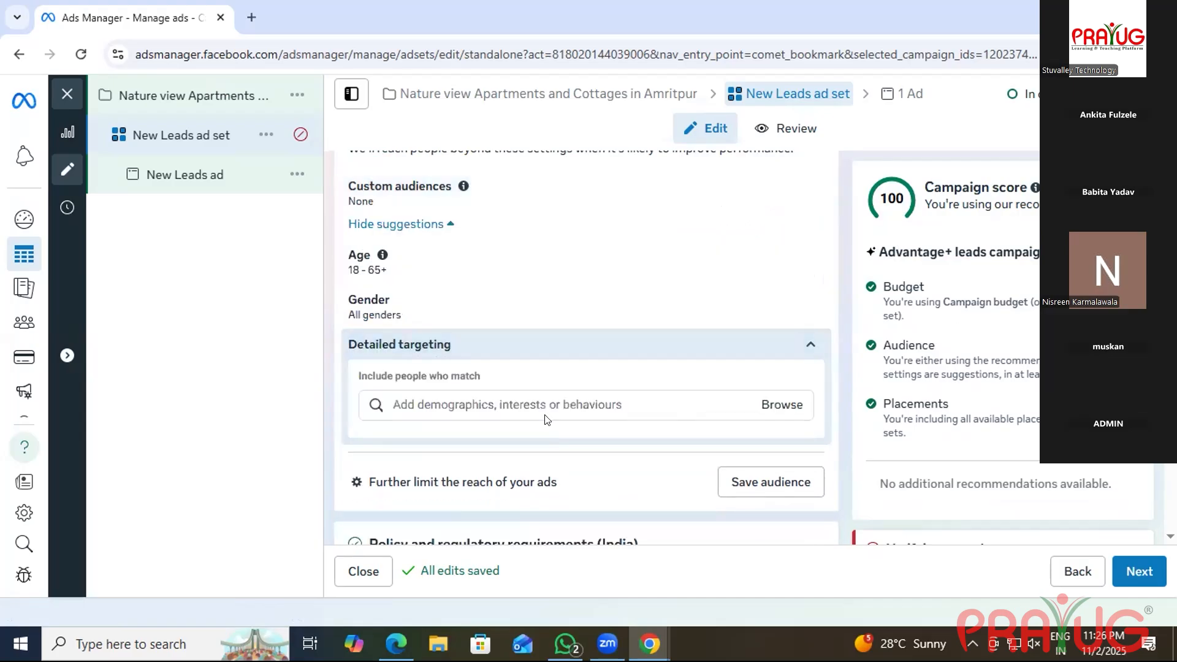
left_click(537, 397)
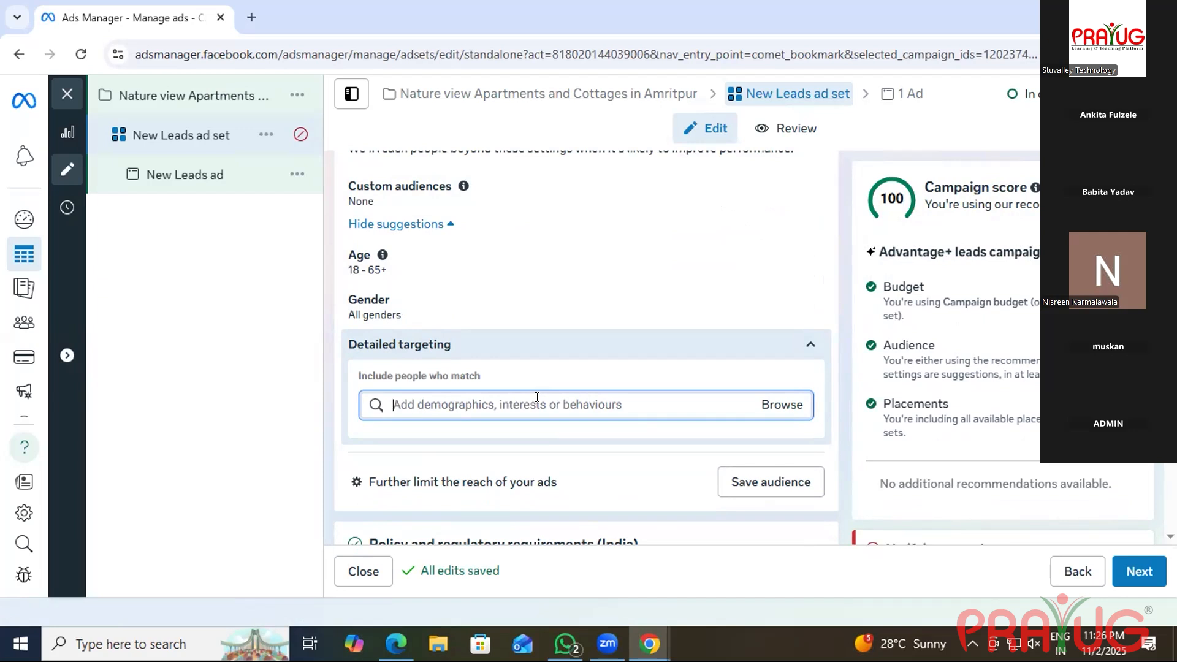
type("D")
type("mographic")
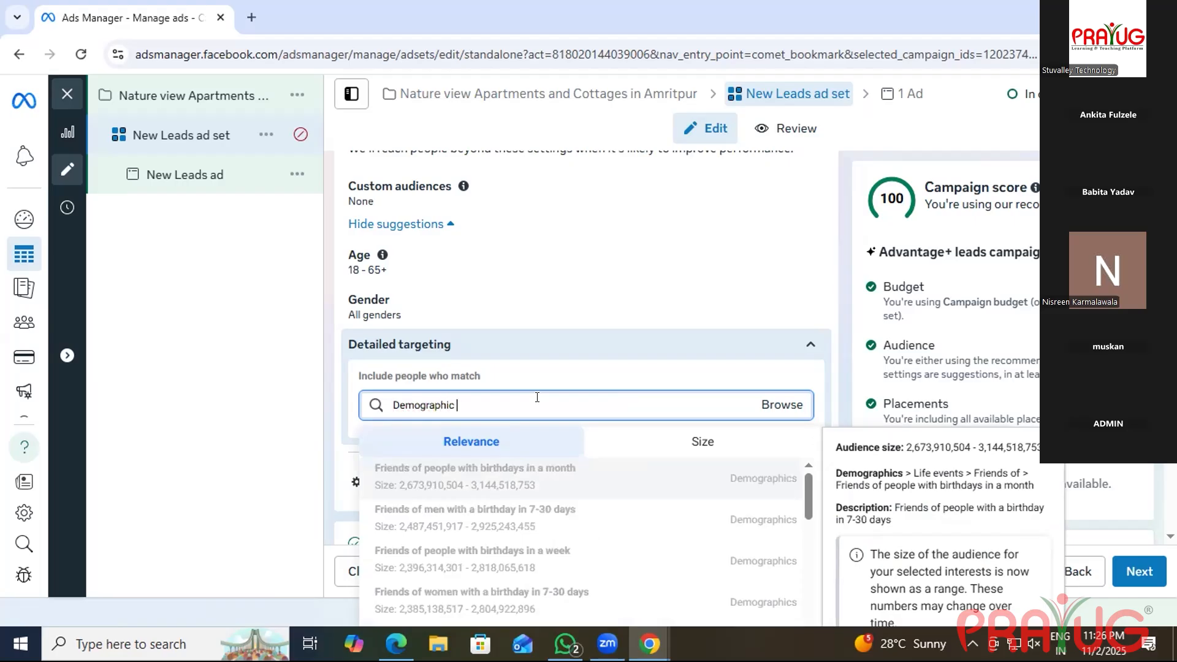
key("Down")
key("Down")
key("Down")
key("Down")
key("Down")
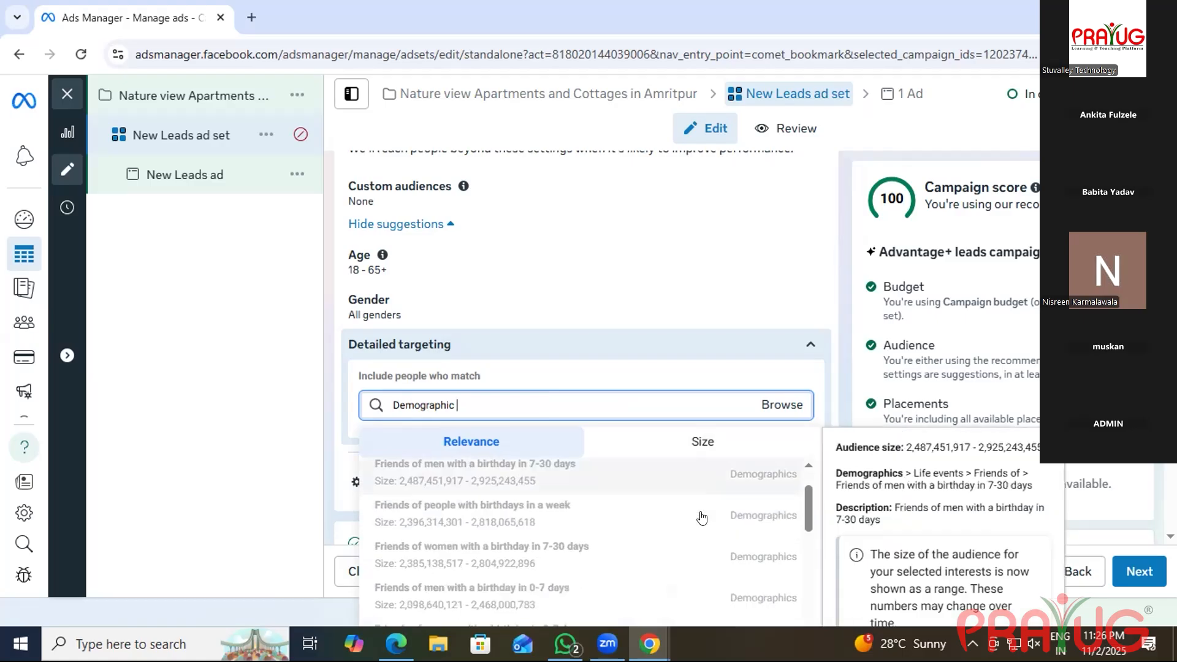
key("Up")
key("Up")
key("Up")
key("Up")
key("Up")
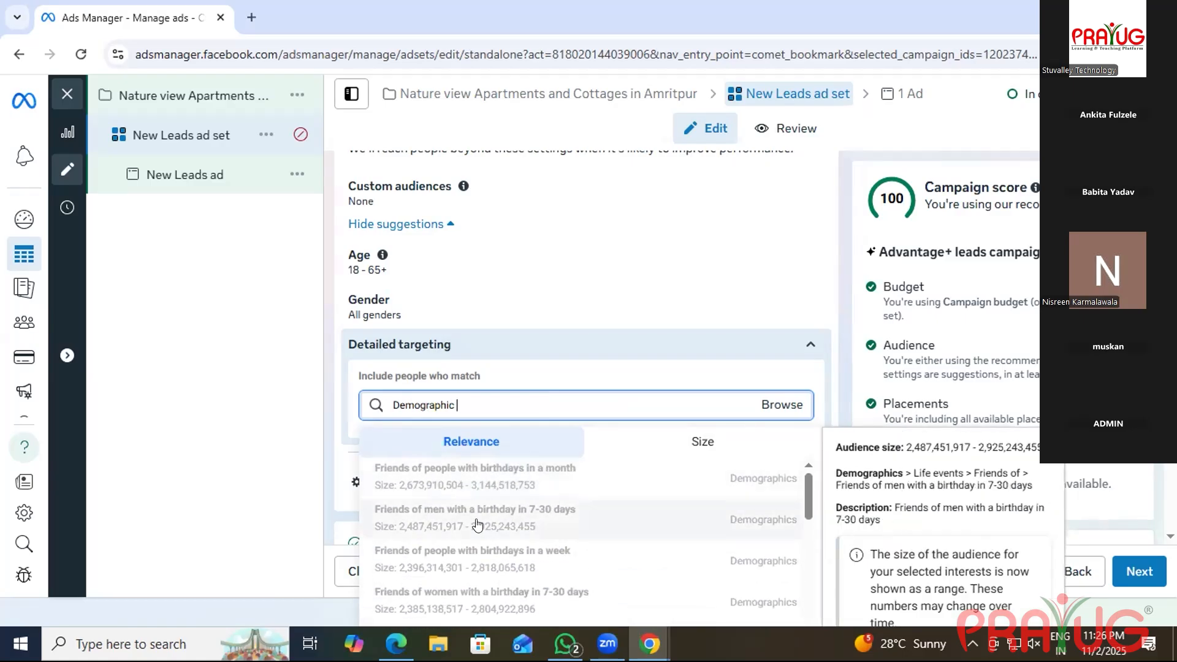
scroll(496, 518, "down", 2)
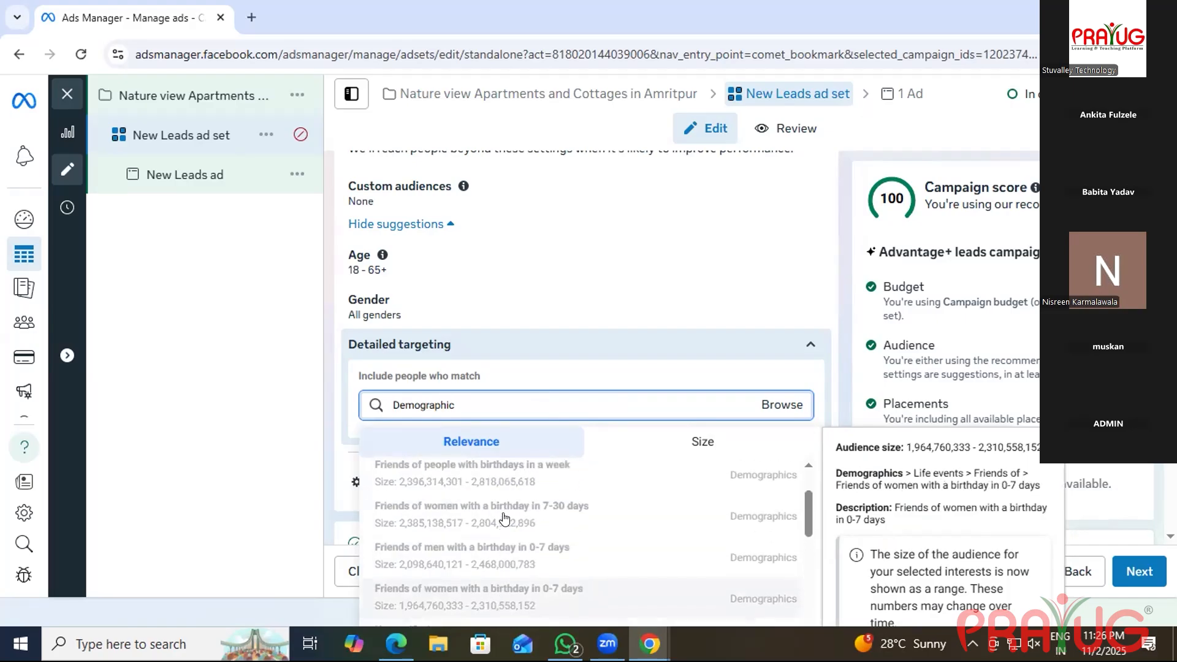
scroll(515, 516, "down", 3)
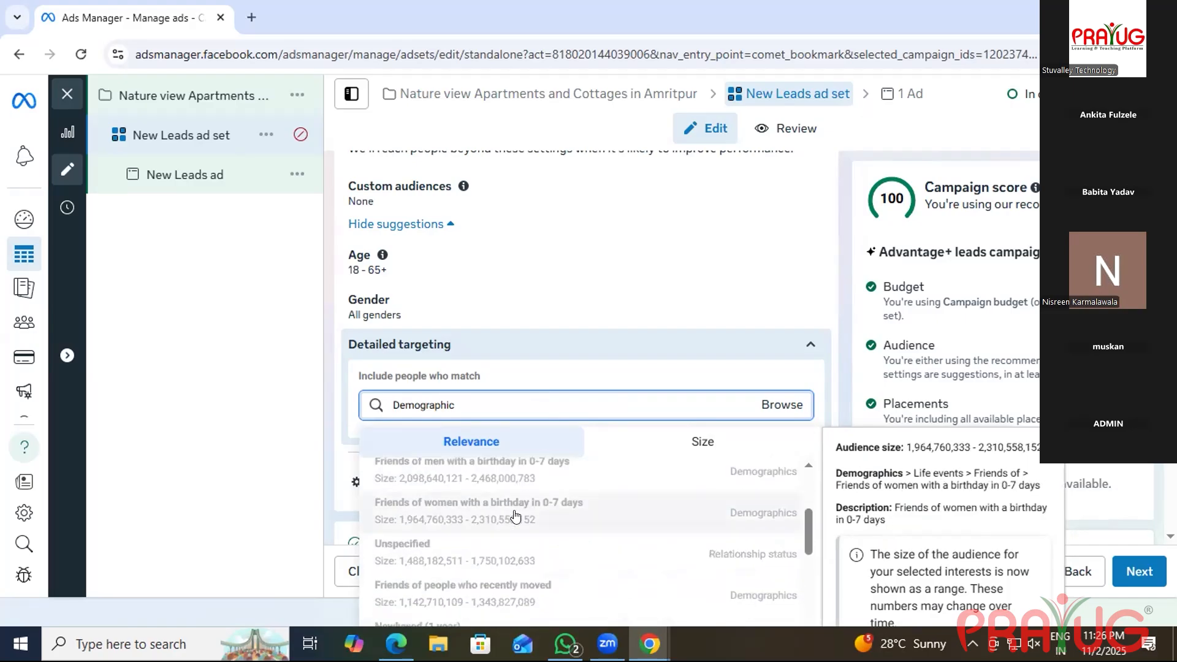
scroll(508, 533, "down", 10)
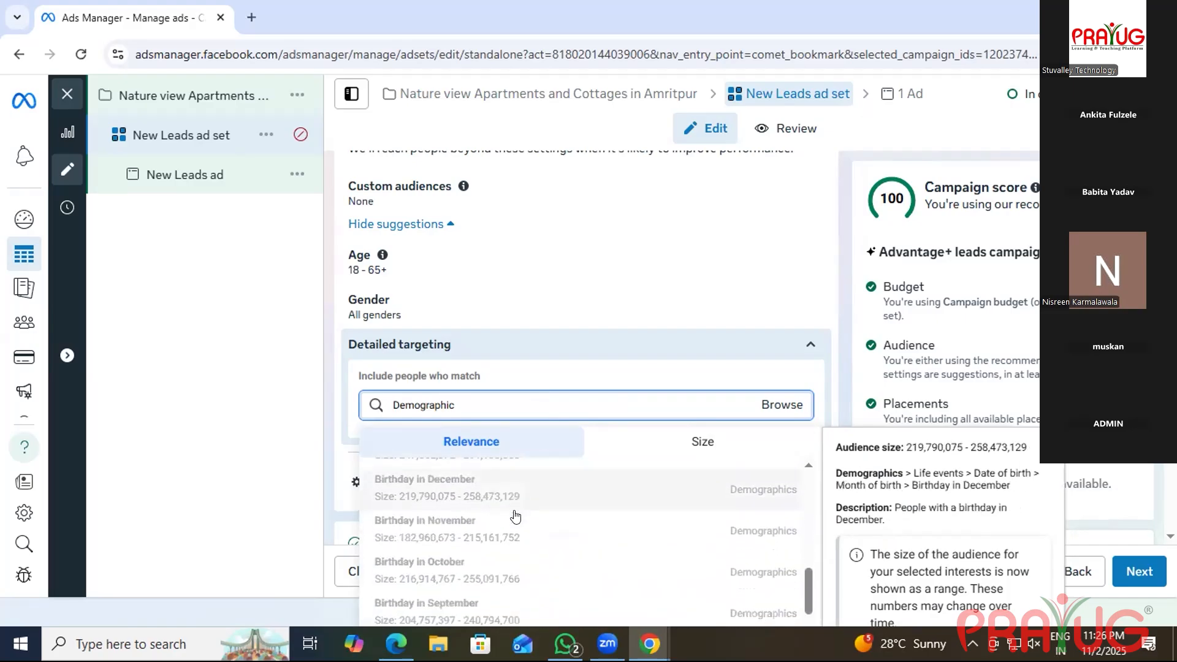
scroll(500, 559, "down", 2)
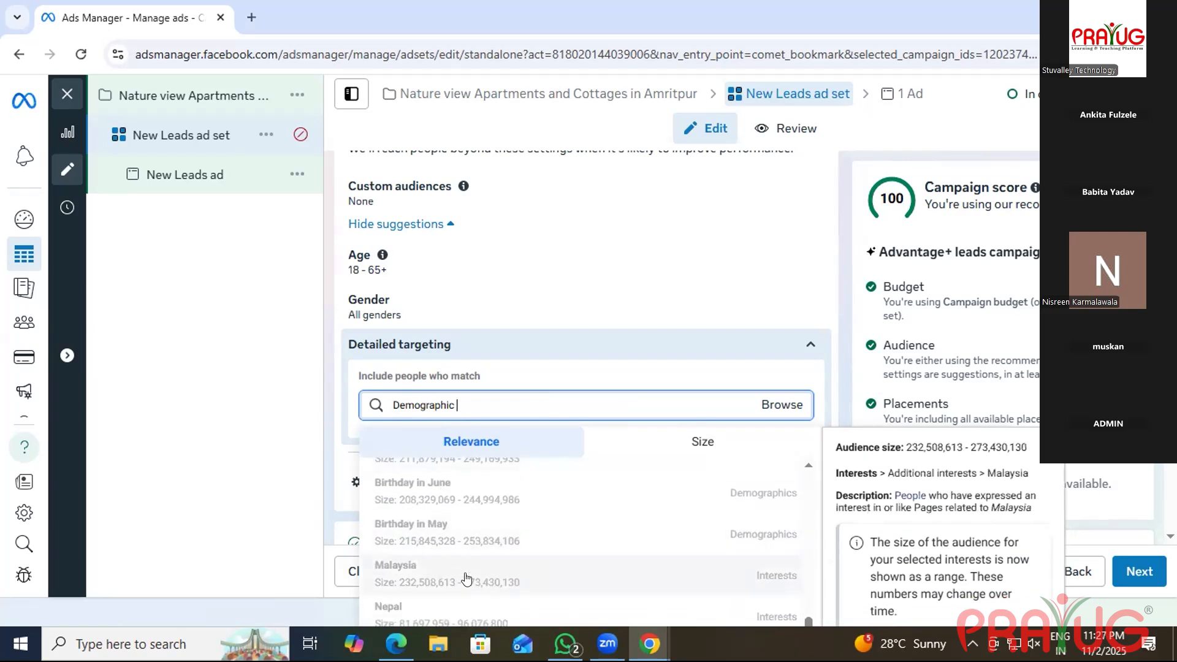
scroll(613, 559, "up", 6)
scroll(613, 560, "up", 8)
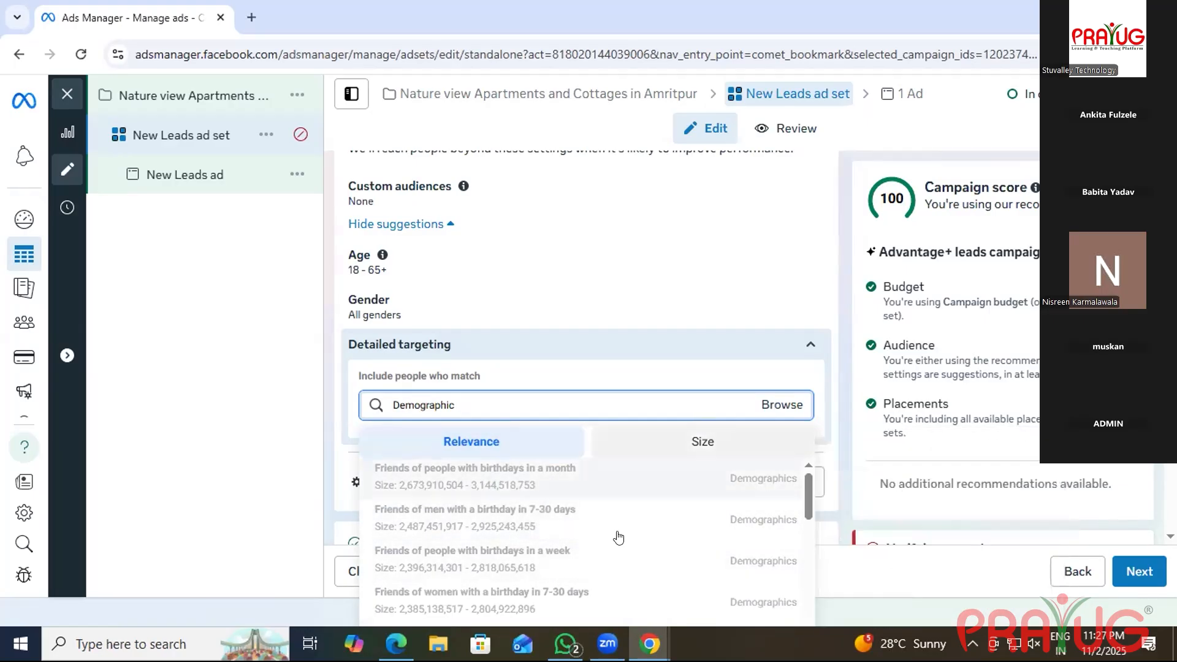
mouse_move(617, 526)
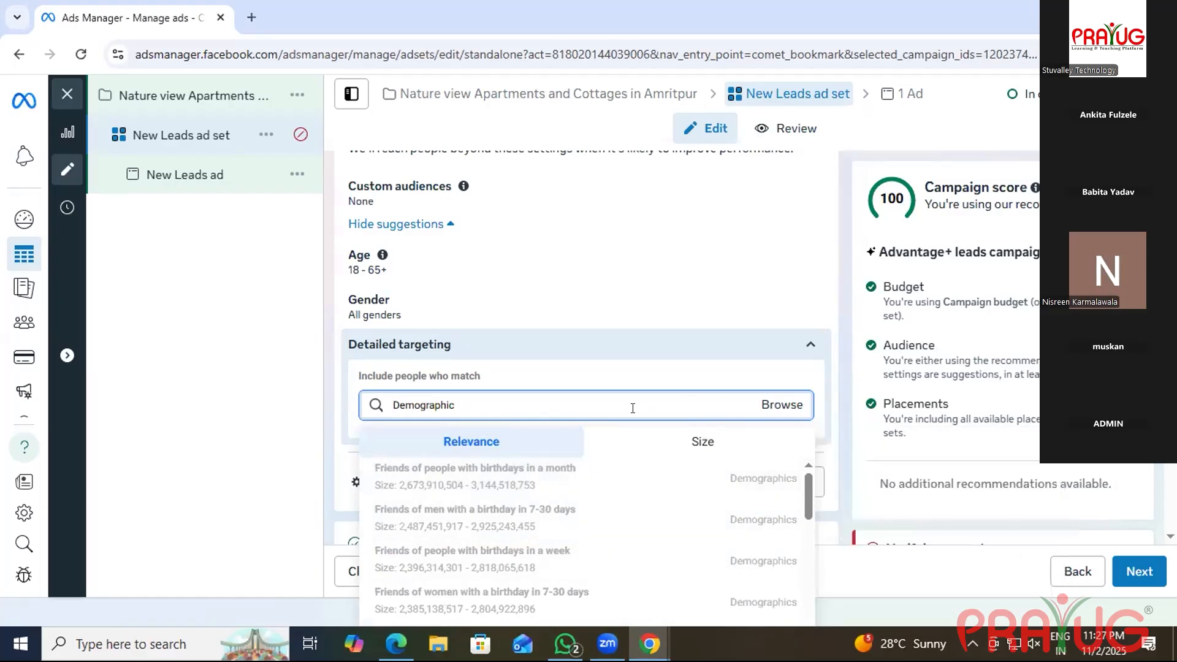
key("BackSpace")
key("BackSpace")
key("BackSpace")
key("BackSpace")
key("BackSpace")
key("BackSpace")
key("BackSpace")
key("BackSpace")
key("BackSpace")
key("BackSpace")
key("BackSpace")
type("br")
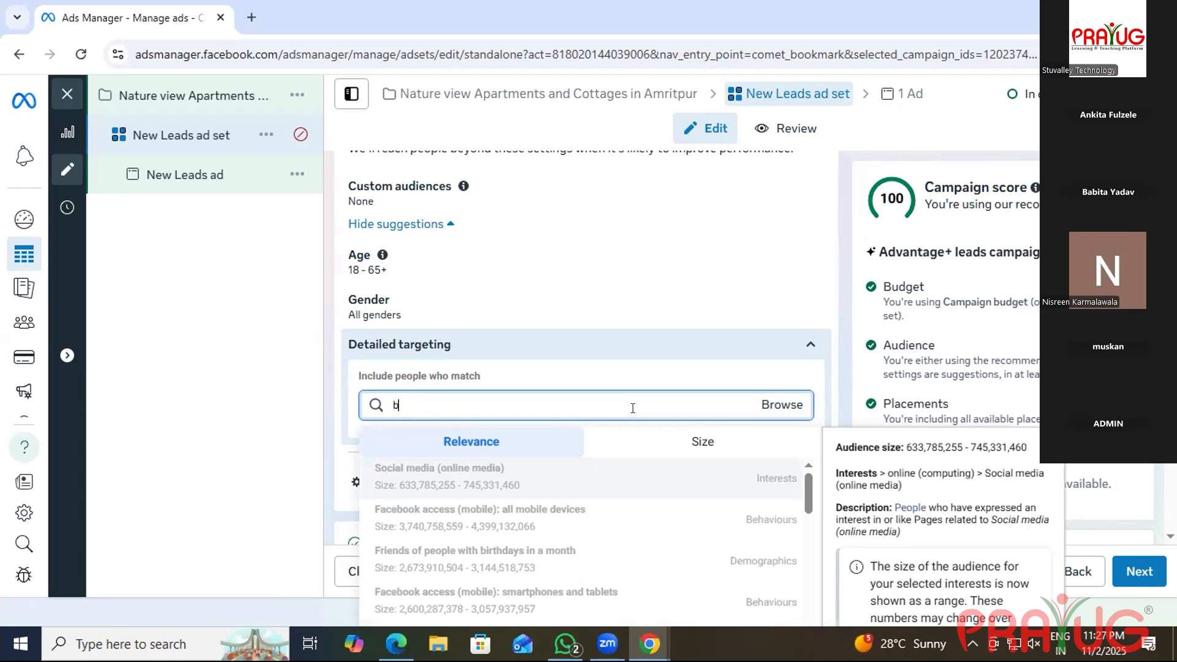
key("BackSpace")
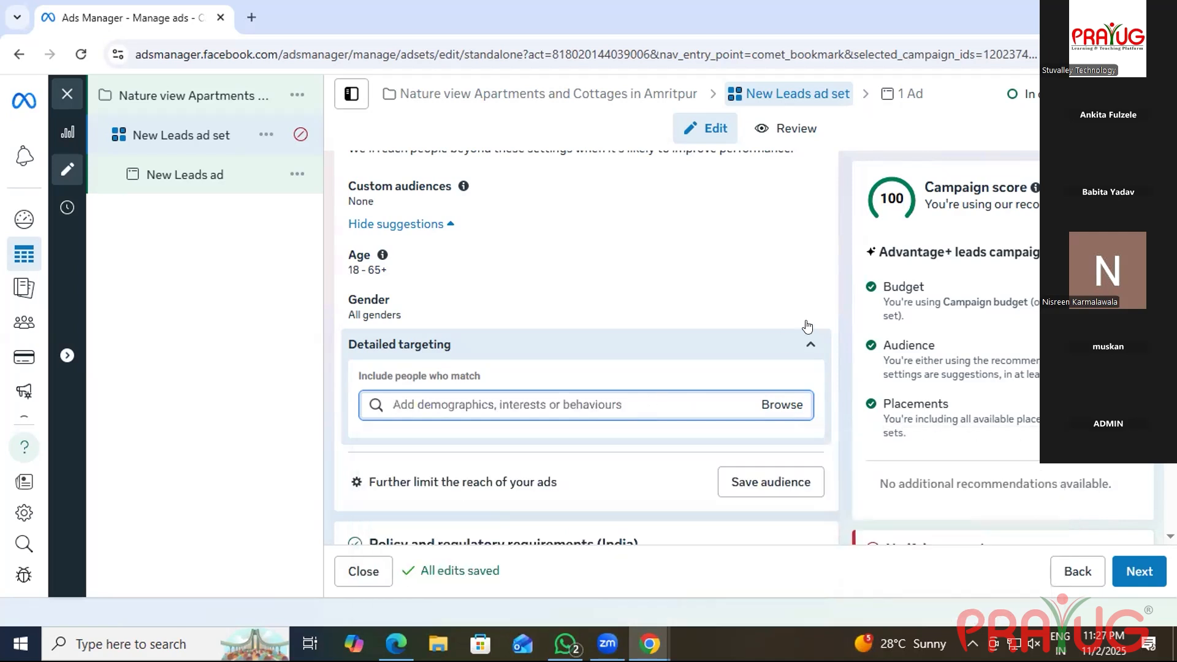
Browse Detailed targeting to Demographics > Financial > Income to list the household income options.
left_click(779, 407)
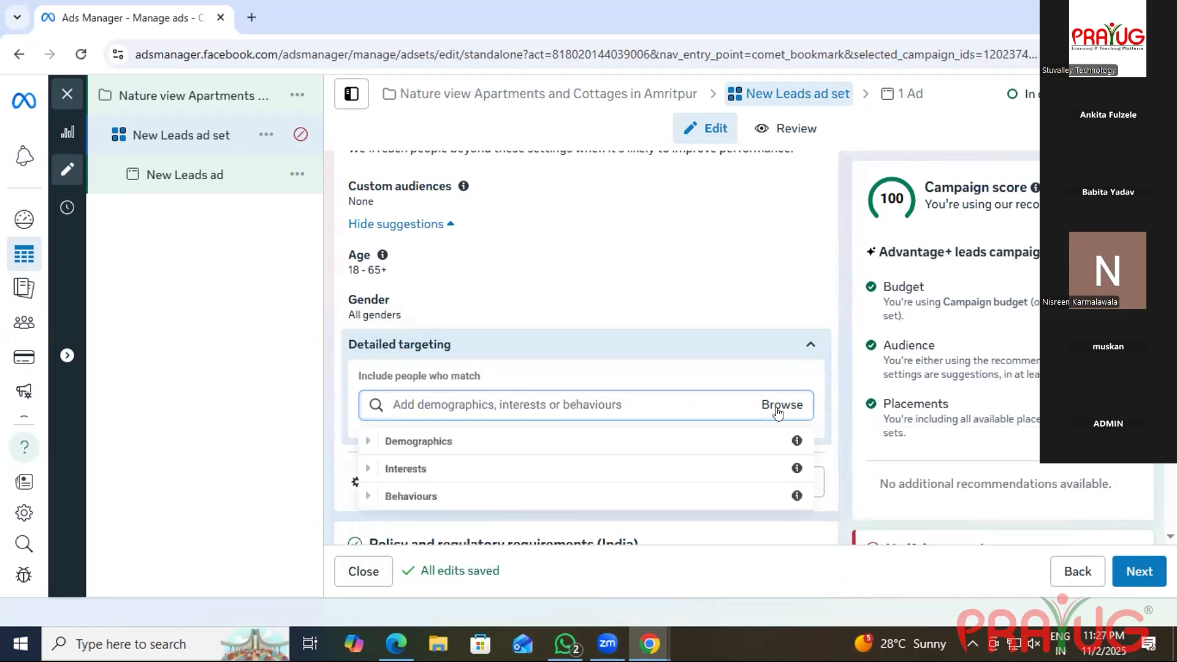
left_click(576, 440)
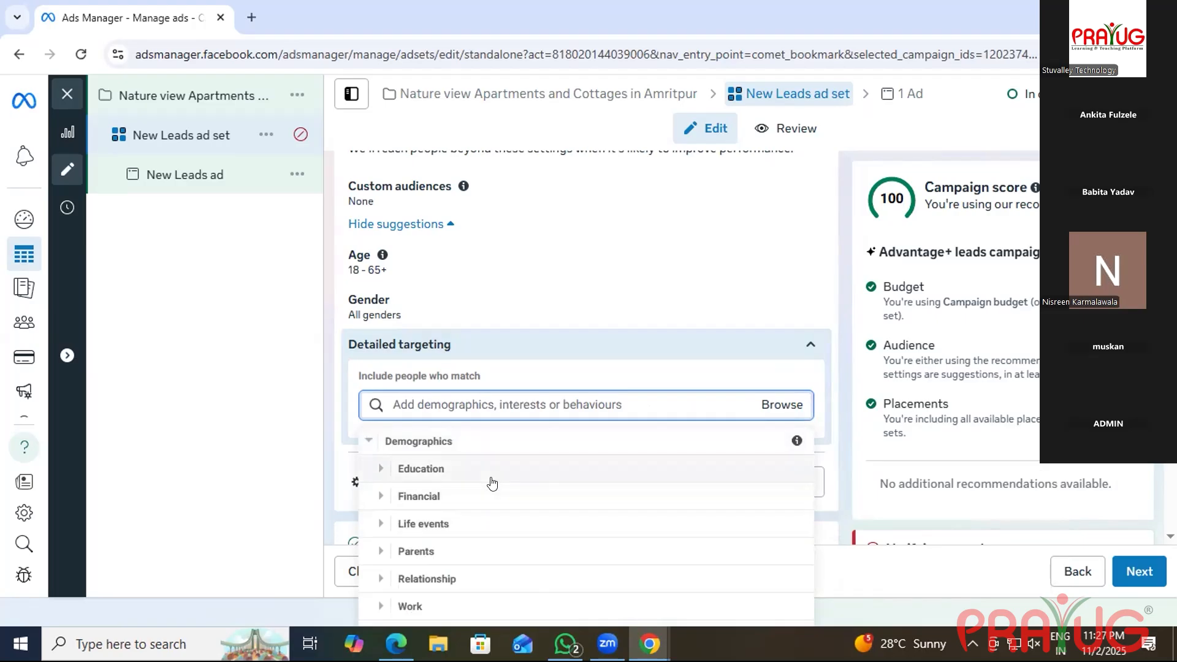
scroll(492, 484, "down", 1)
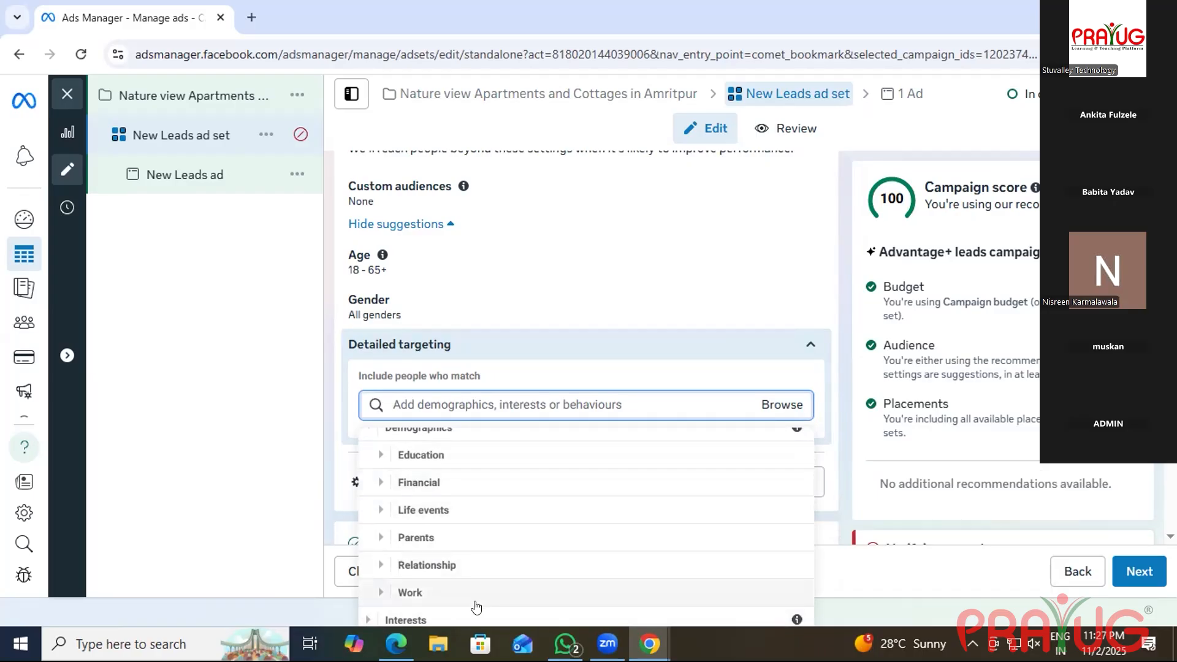
left_click(448, 482)
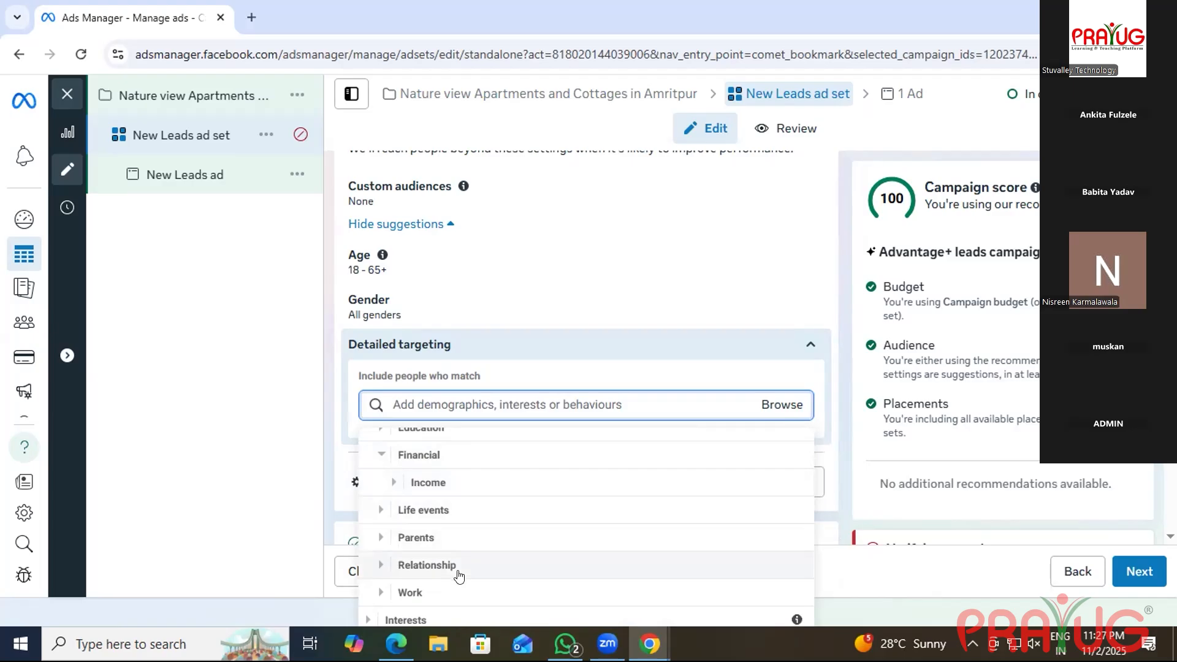
left_click(481, 592)
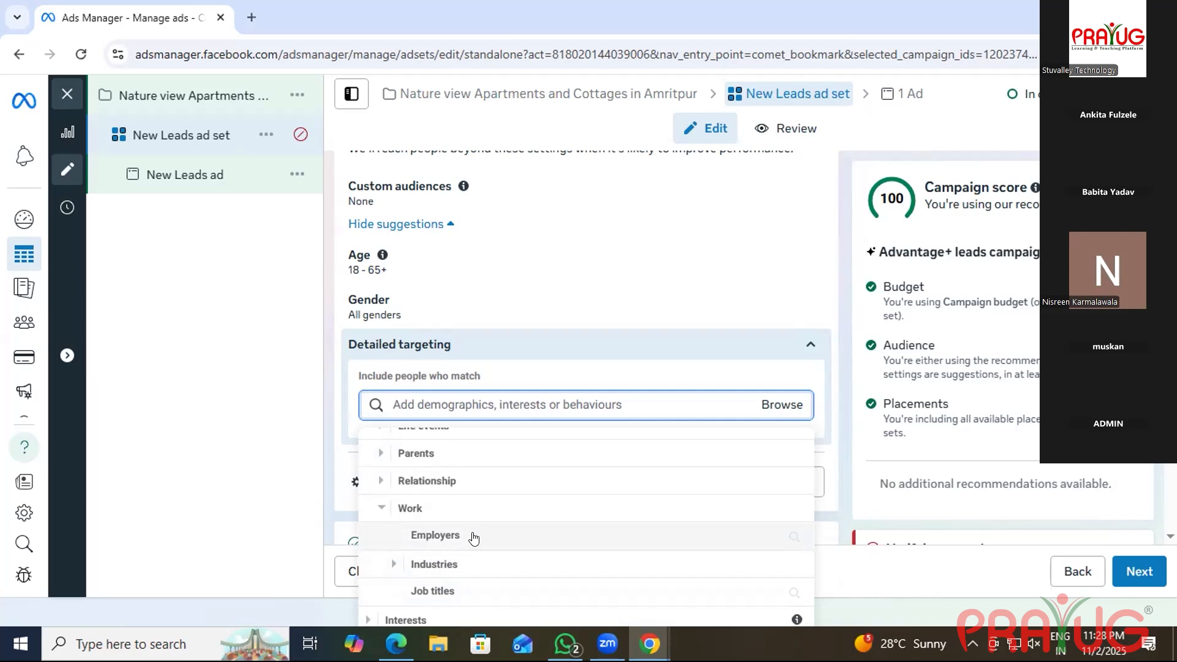
scroll(474, 538, "up", 2)
left_click(436, 496)
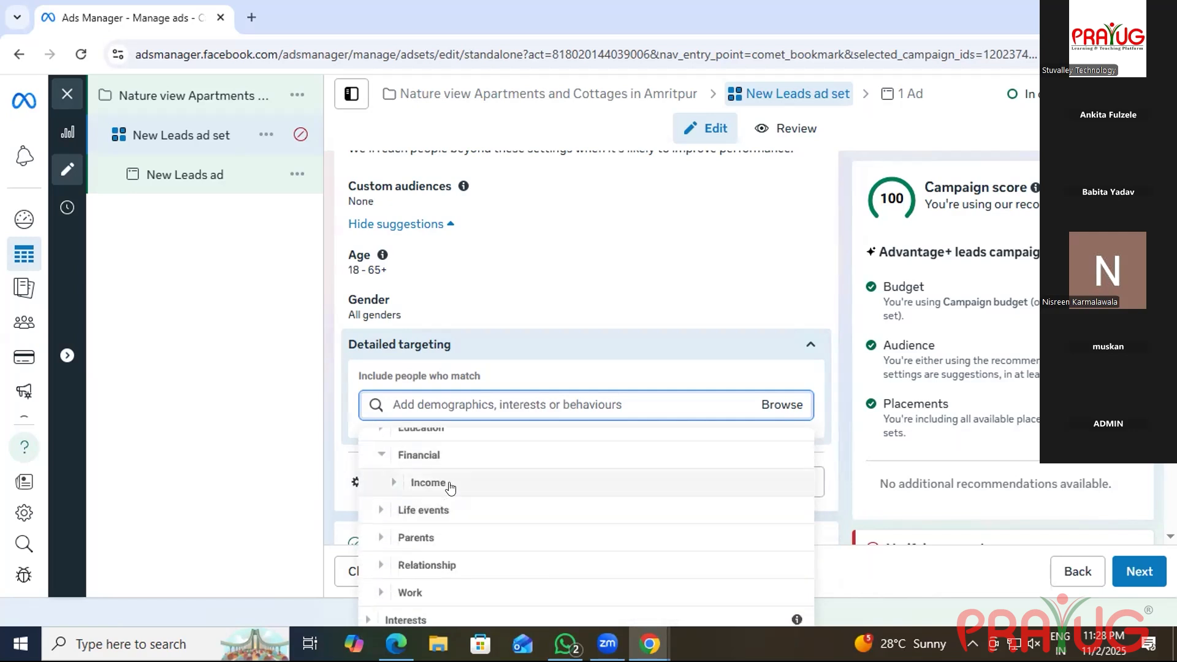
left_click(451, 488)
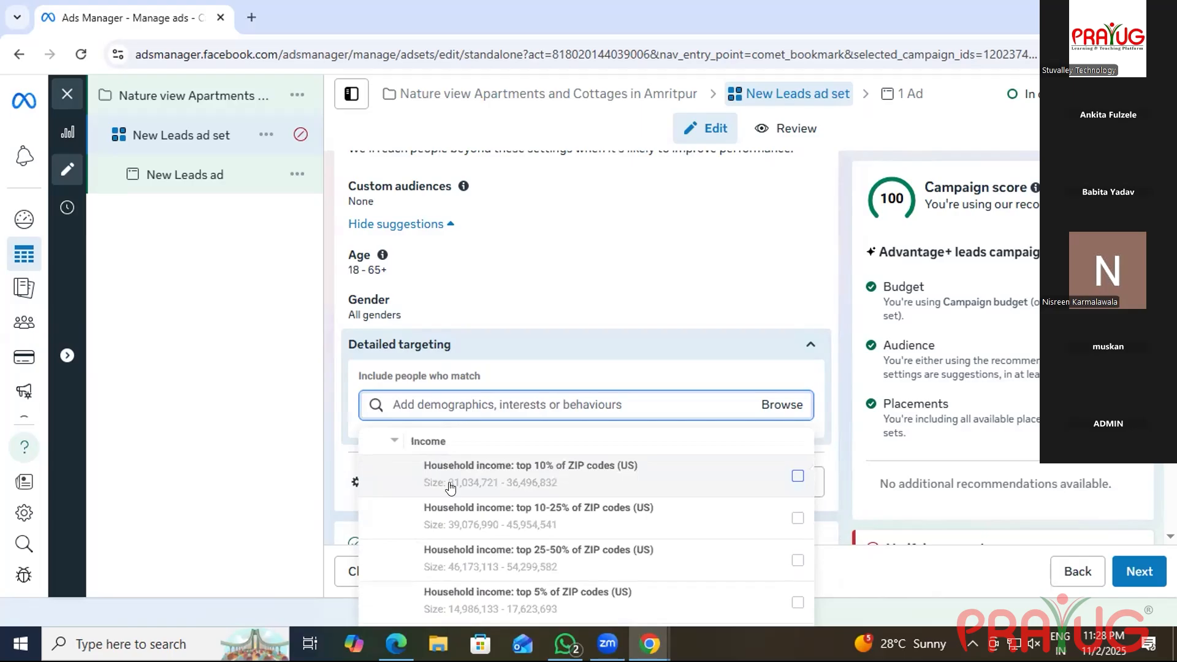
Explore the Interests and Work > Job titles categories, then go back to the top-level category list.
mouse_move(442, 484)
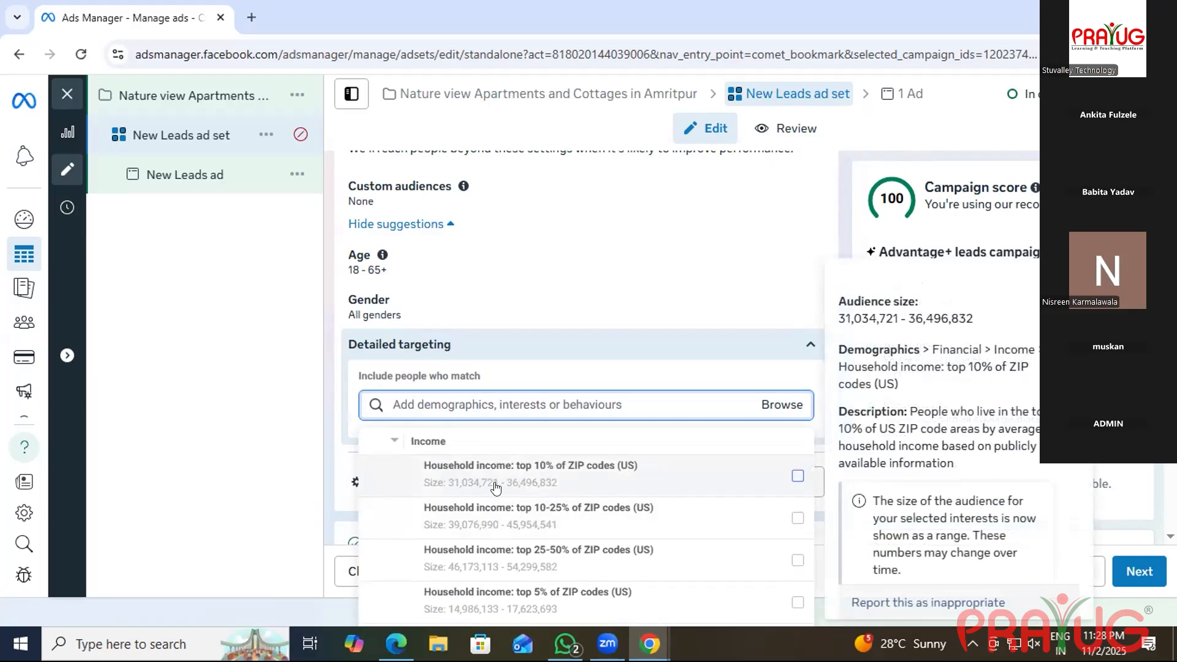
scroll(551, 533, "down", 2)
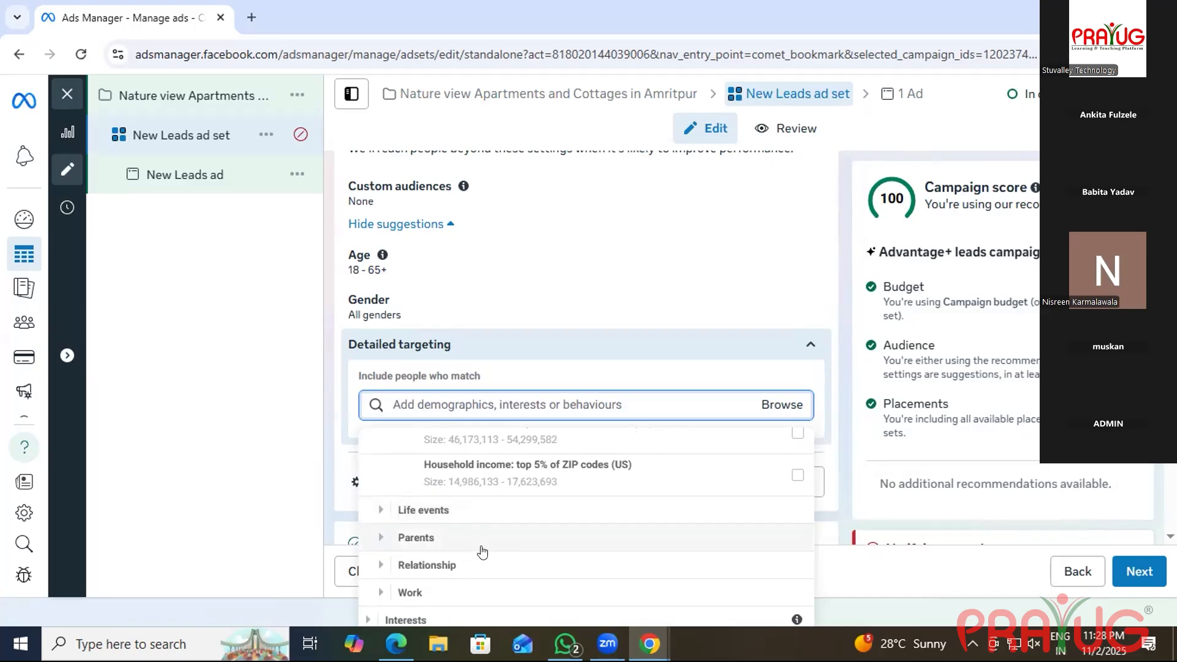
left_click(450, 615)
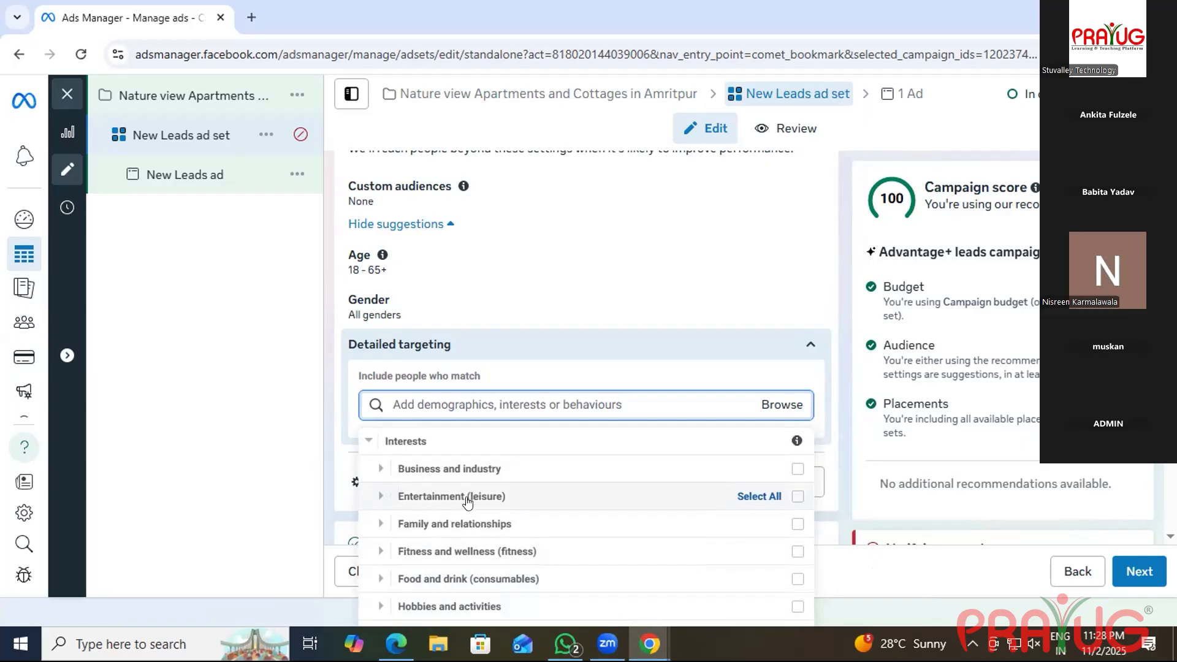
scroll(465, 496, "down", 1)
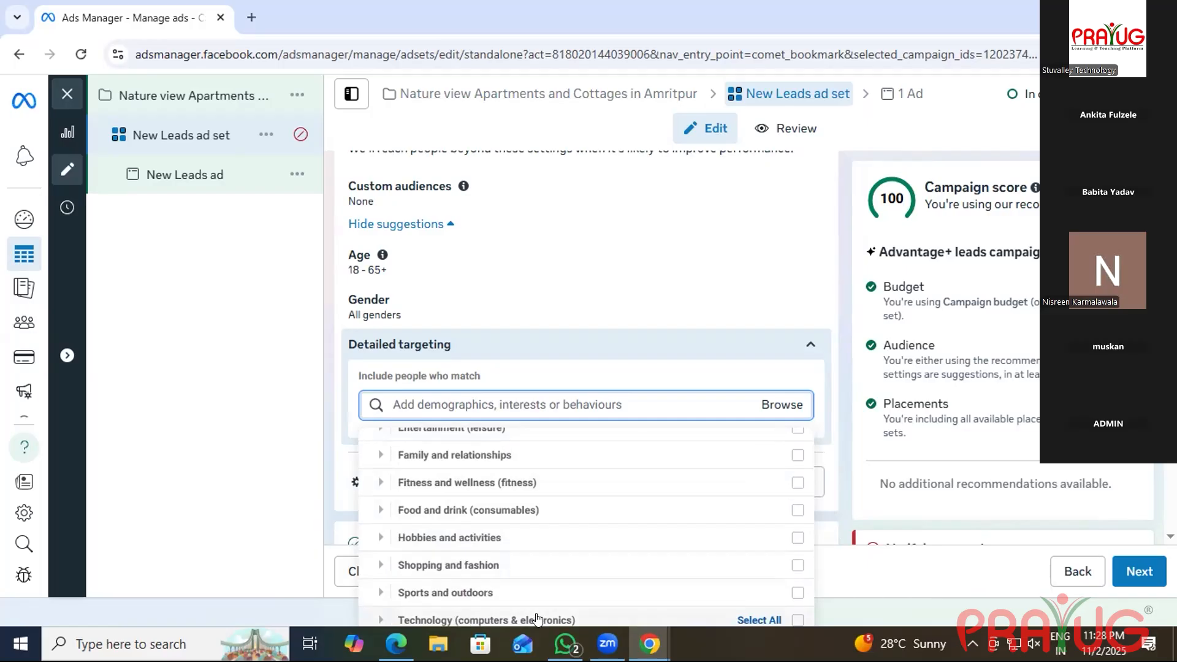
scroll(482, 542, "up", 2)
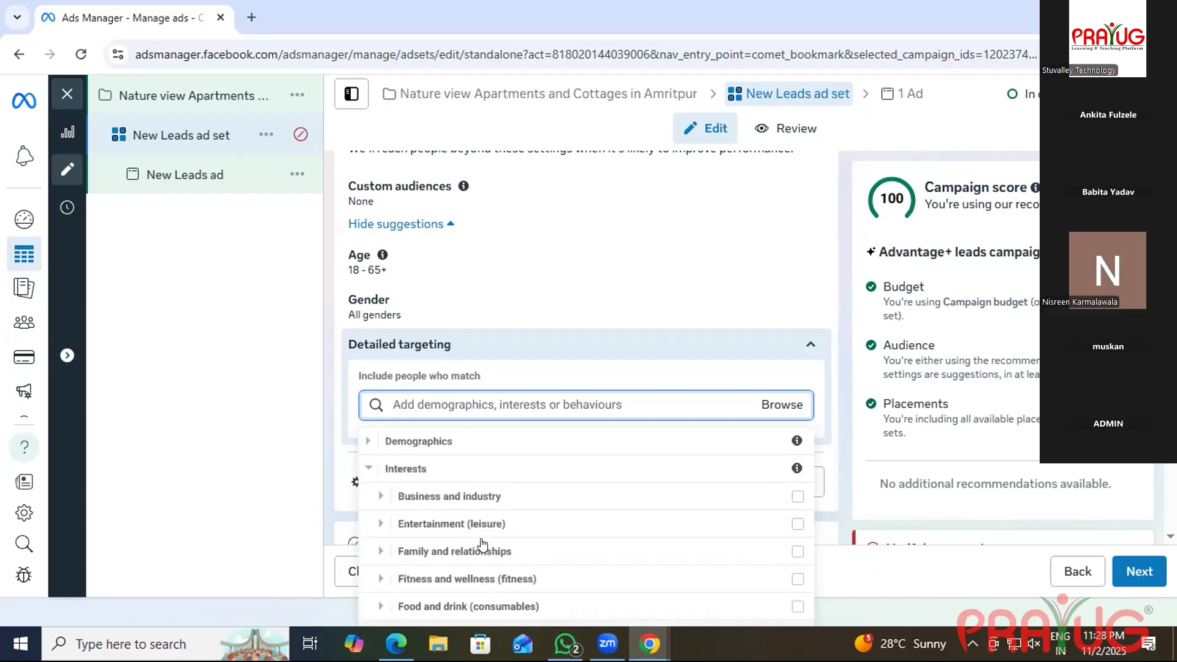
left_click(420, 442)
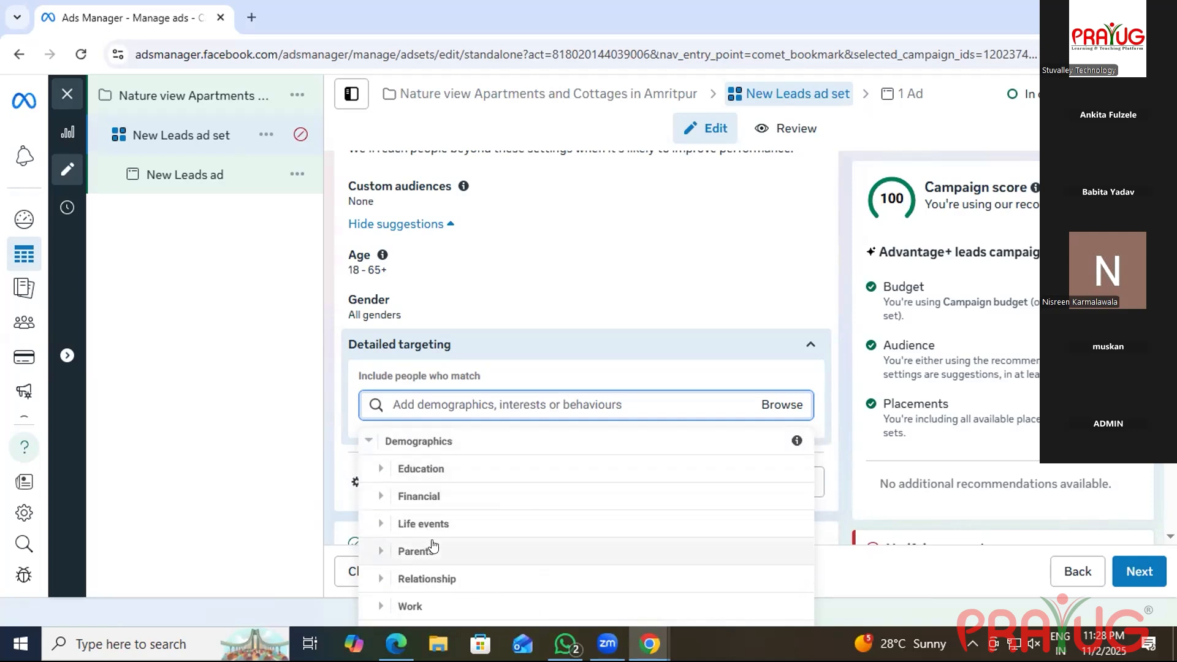
left_click(452, 494)
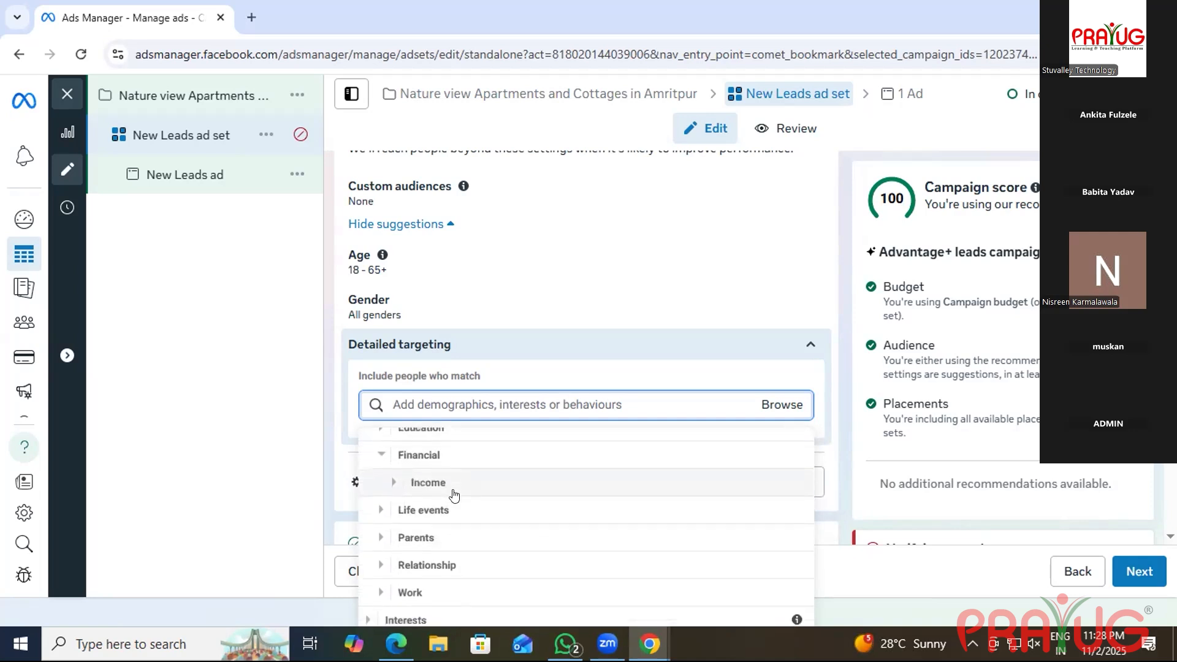
left_click(433, 590)
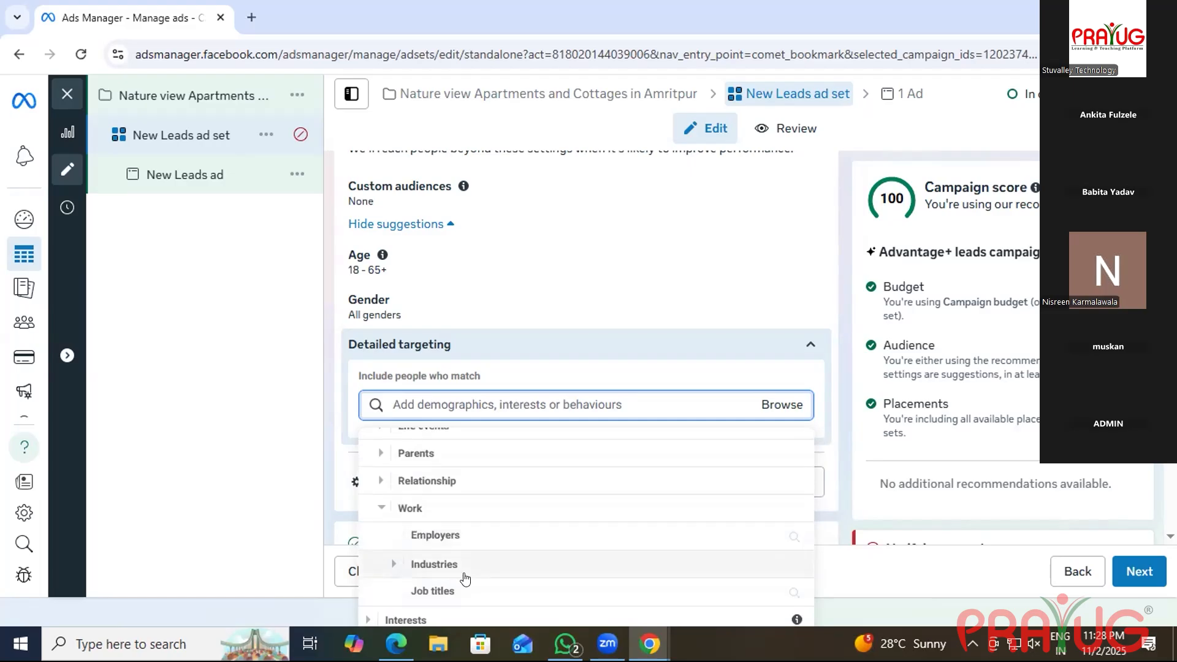
left_click(414, 590)
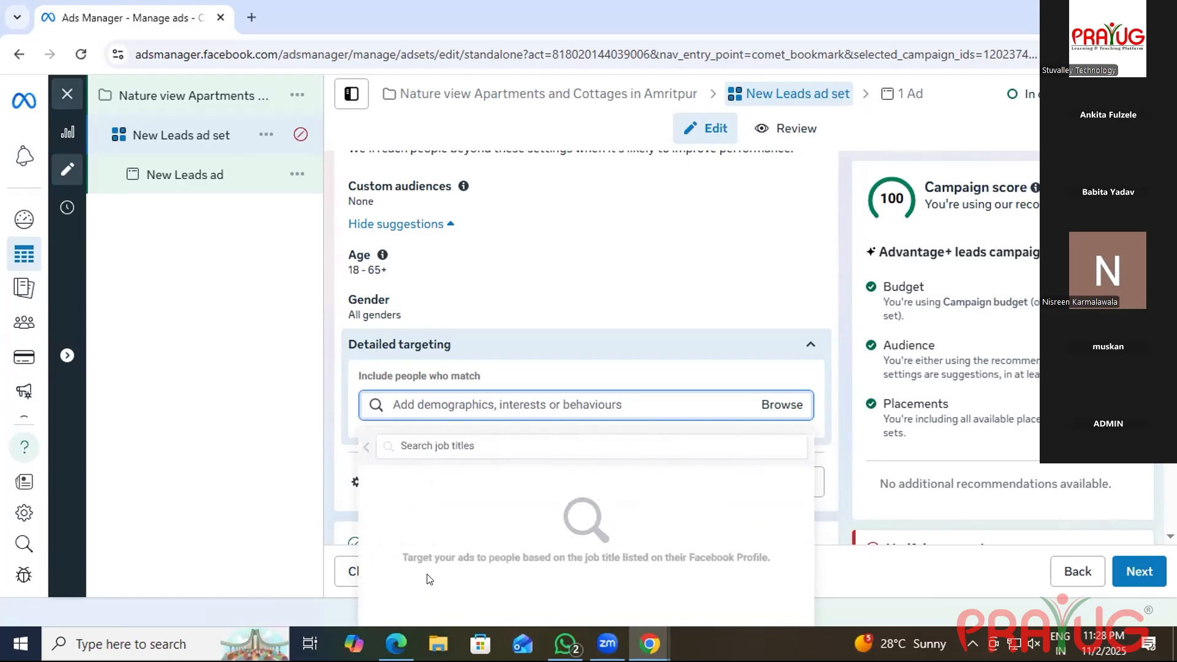
left_click(701, 399)
Reopen Demographics > Financial > Income to list the Household income ZIP-code options.
left_click(772, 408)
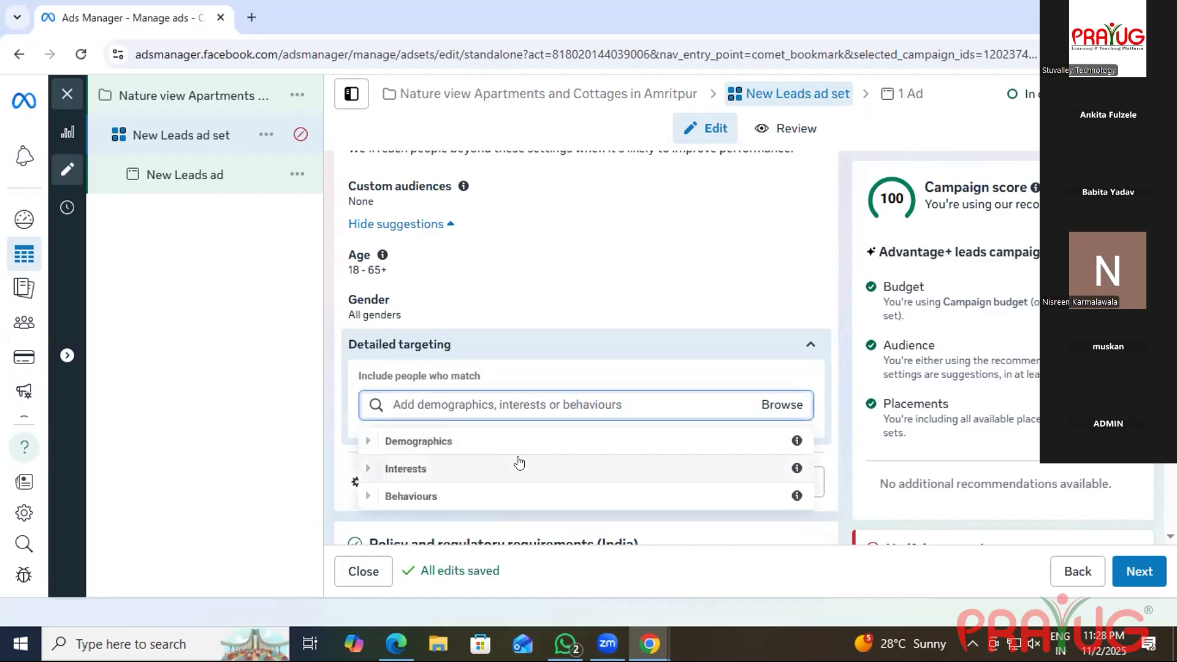
left_click(514, 454)
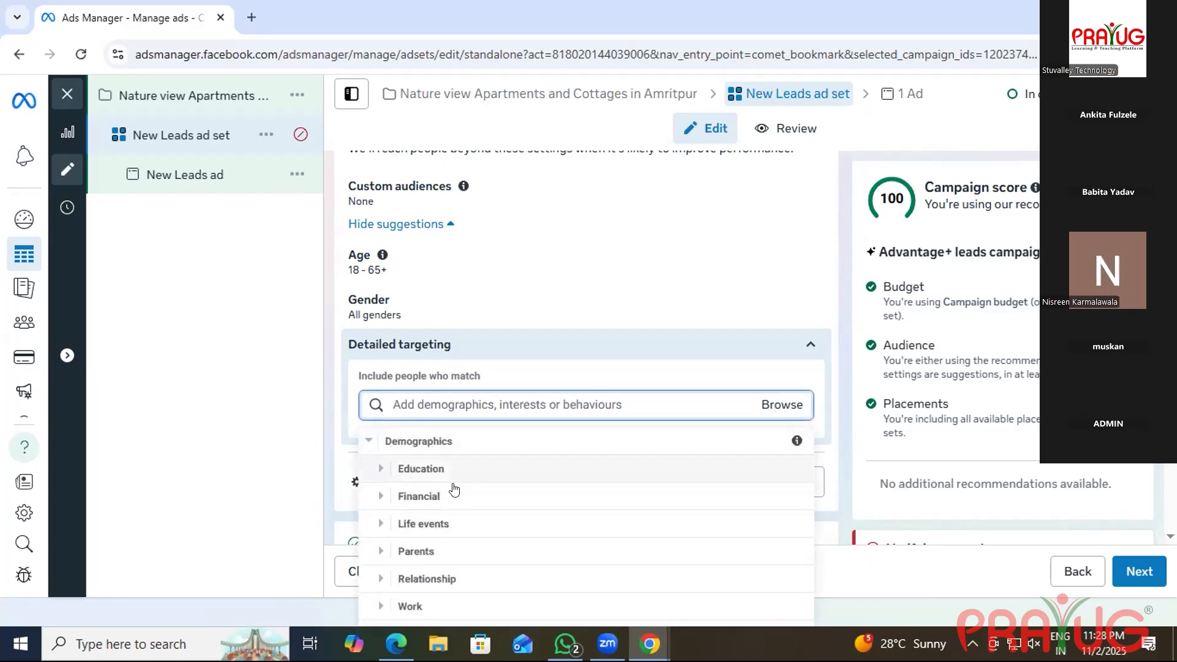
left_click(434, 494)
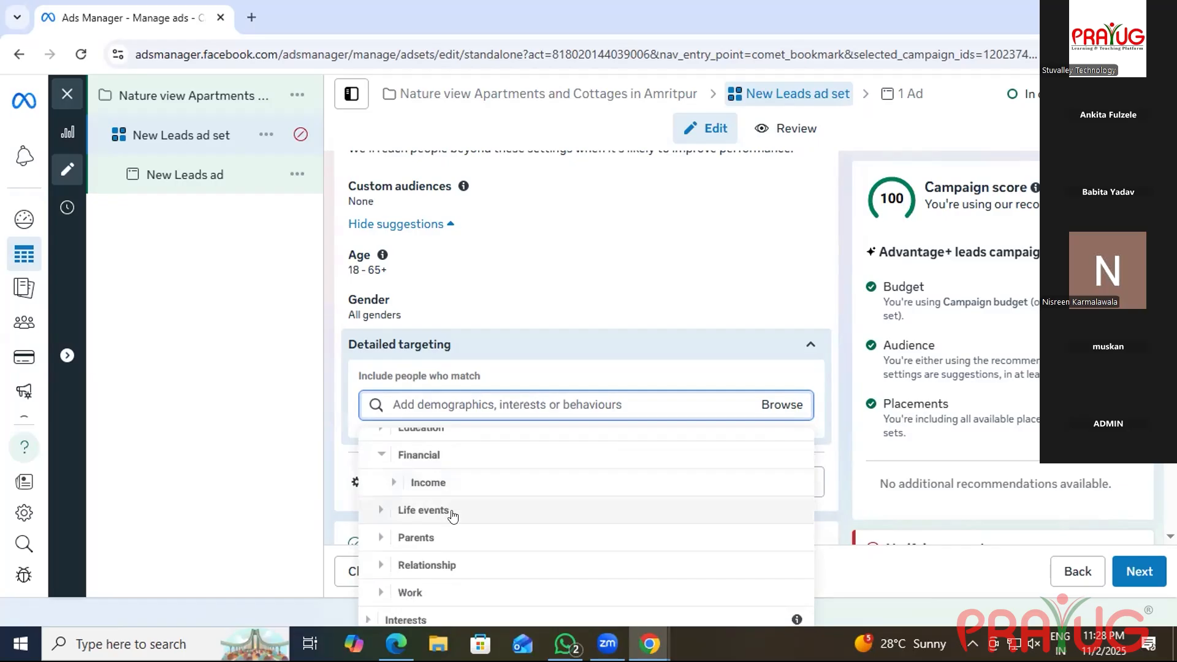
left_click(427, 479)
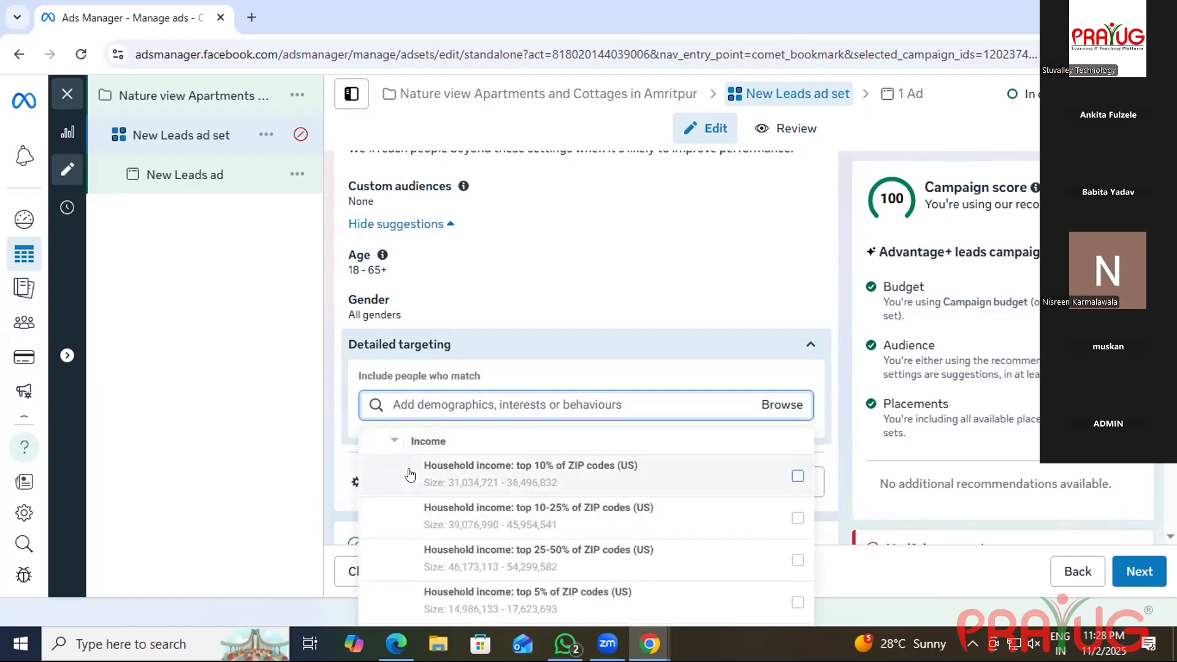
mouse_move(409, 473)
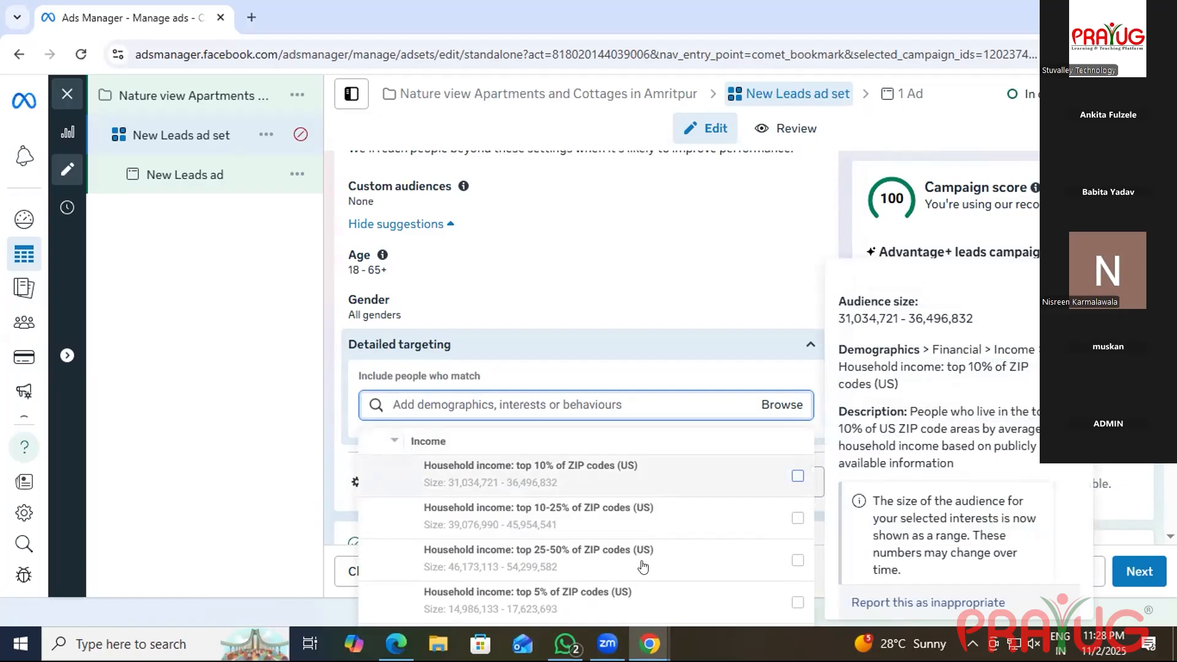
scroll(588, 484, "down", 3)
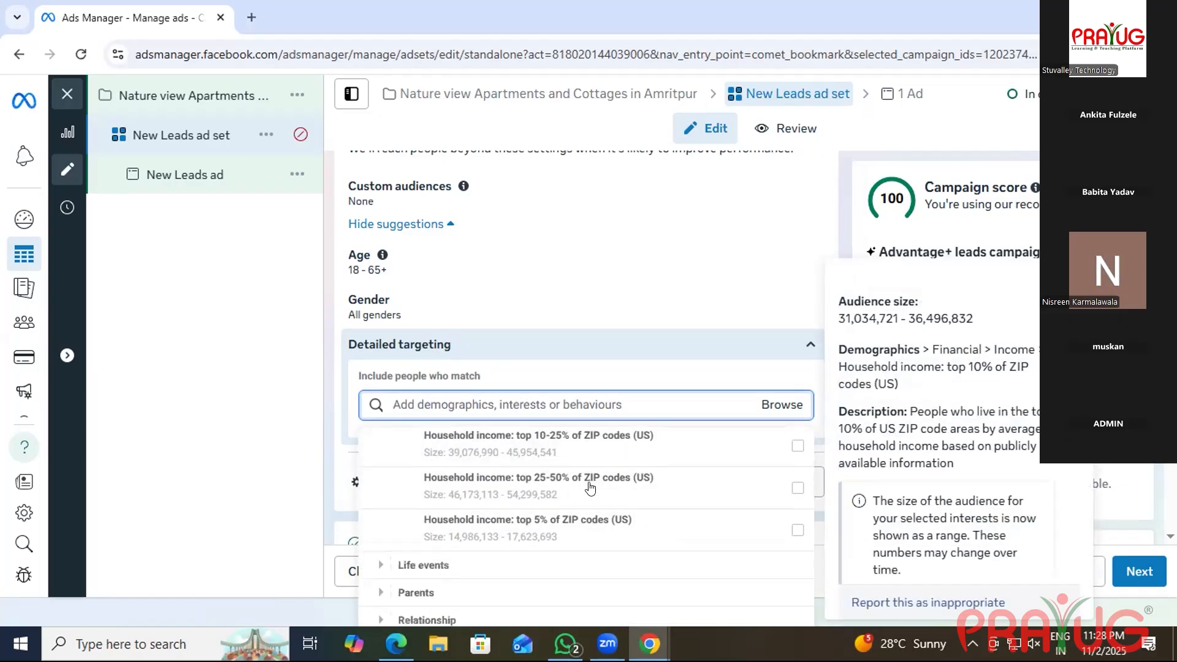
scroll(543, 515, "up", 4)
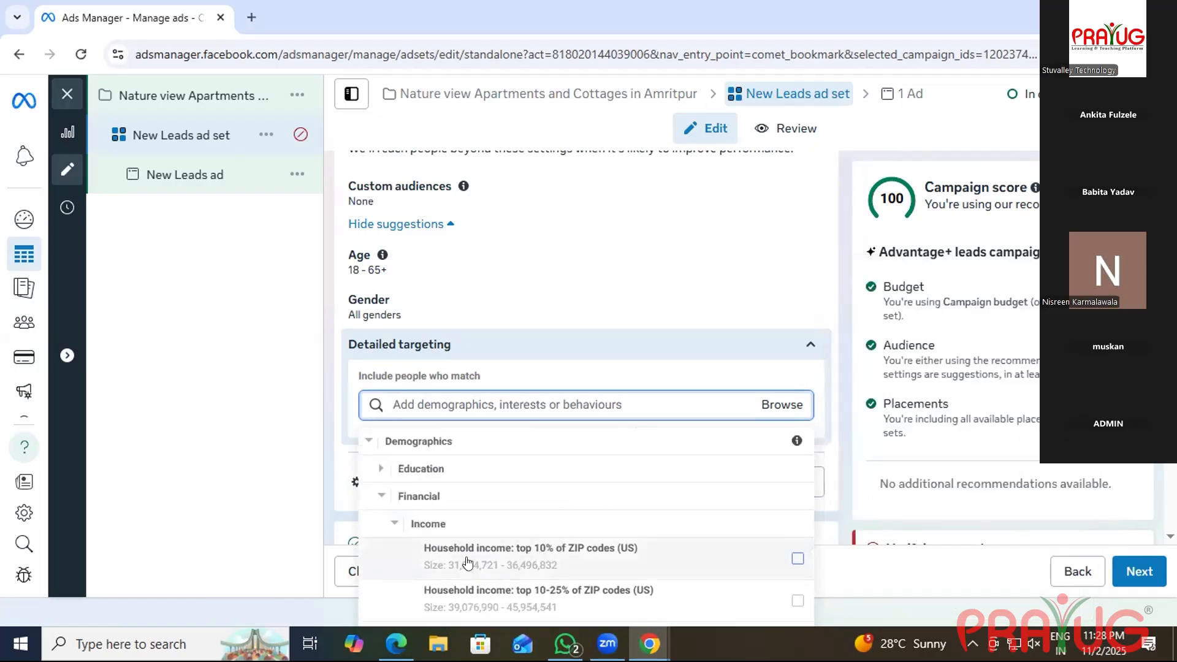
scroll(546, 564, "down", 1)
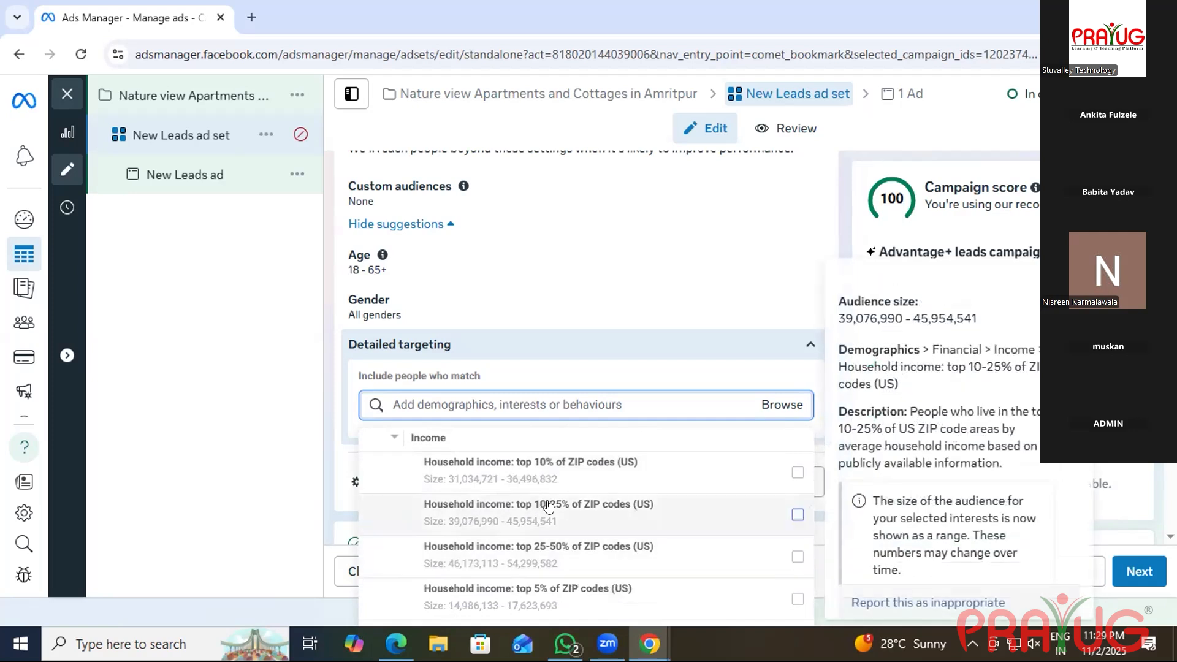
scroll(545, 539, "down", 1)
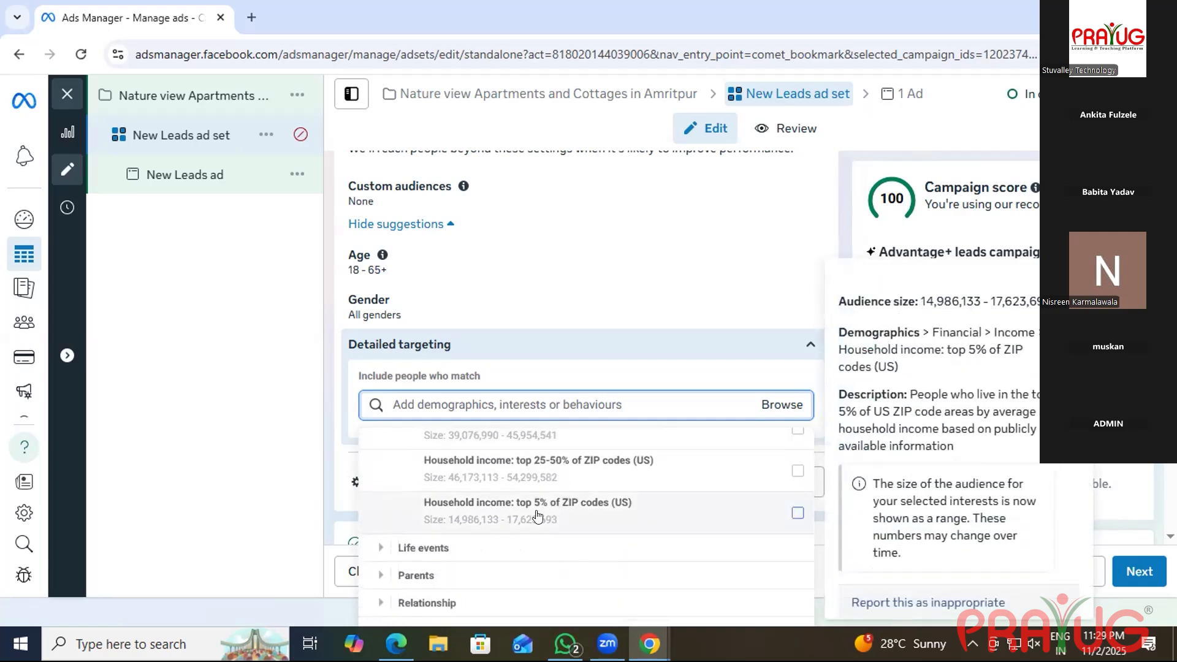
Tick 'Household income: top 5% of ZIP codes (US)' in detailed targeting.
left_click(538, 517)
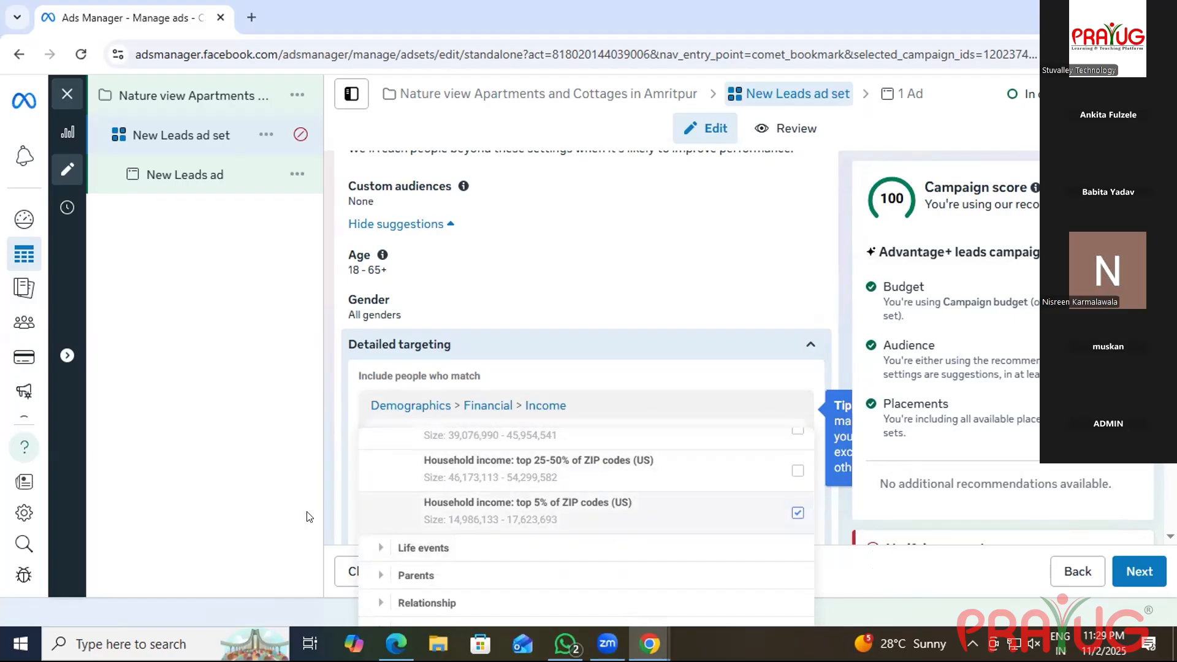
scroll(543, 561, "down", 1)
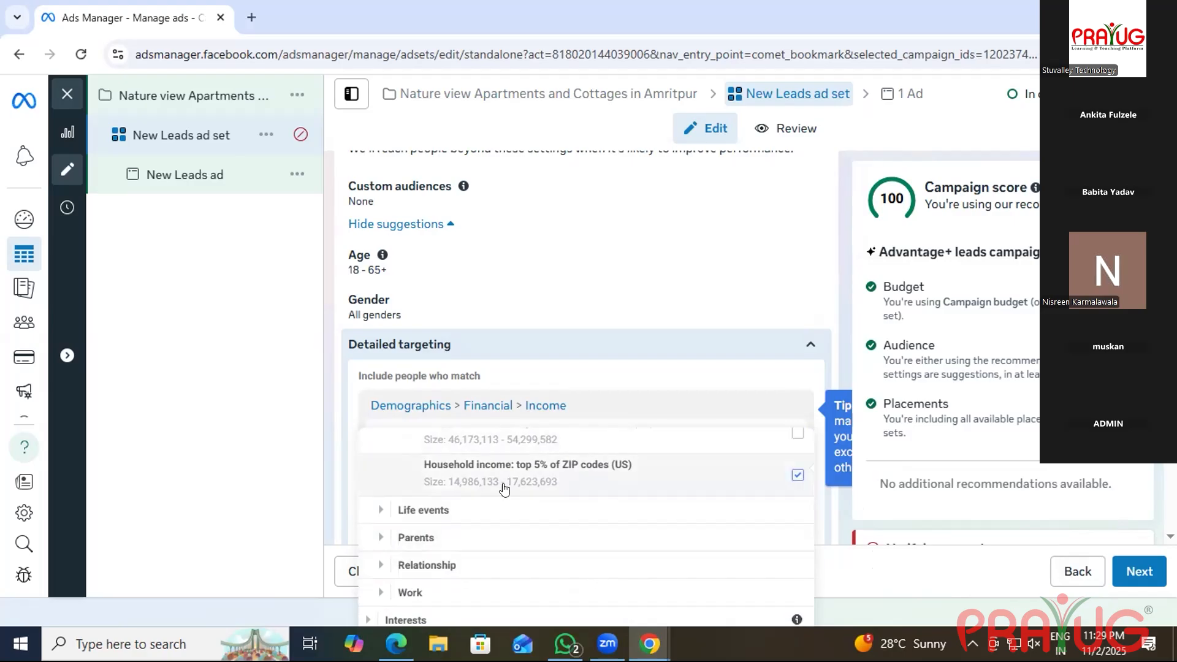
scroll(572, 483, "up", 5)
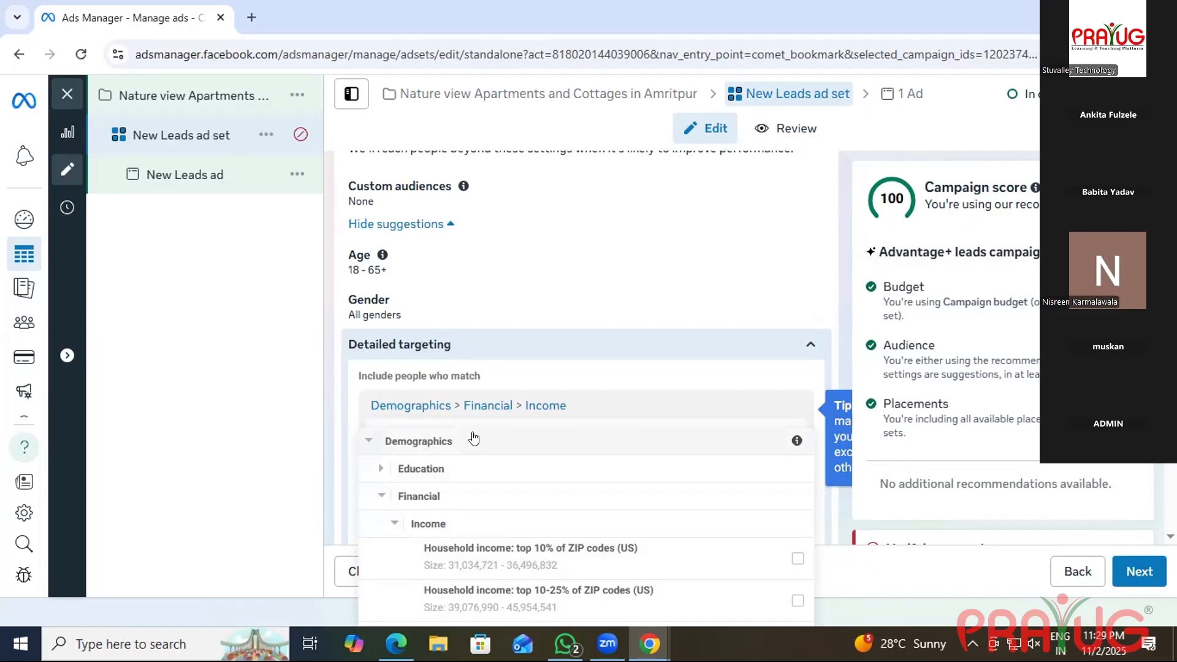
scroll(547, 523, "down", 4)
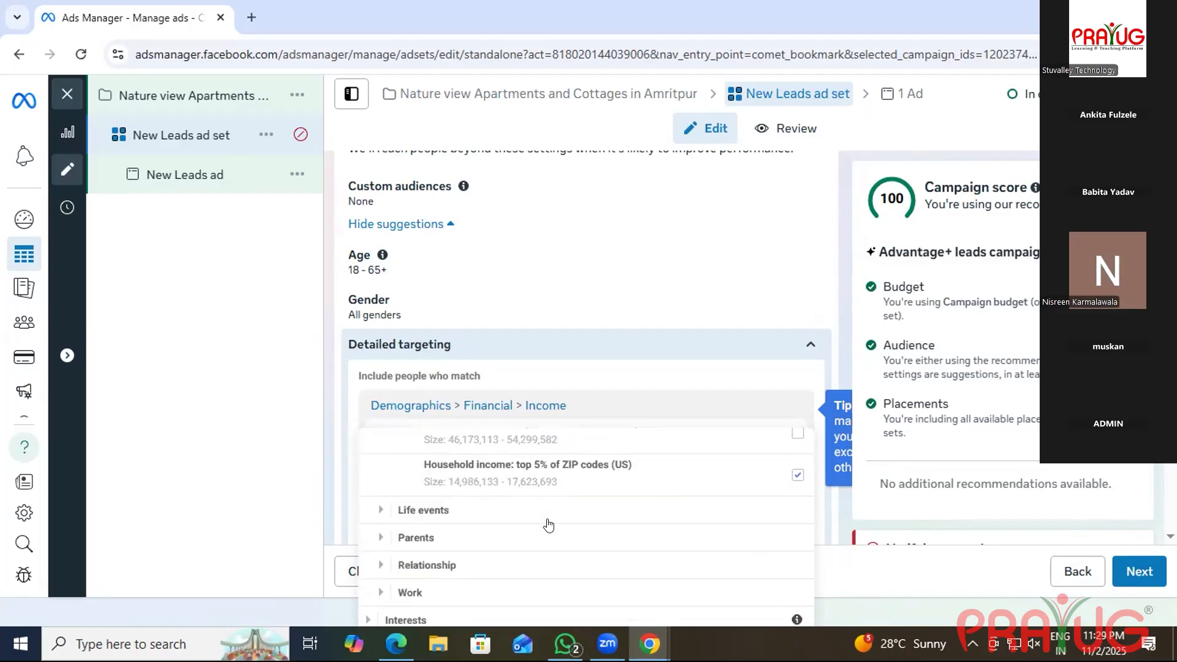
Expand the Interests targeting categories and look through them.
left_click(436, 622)
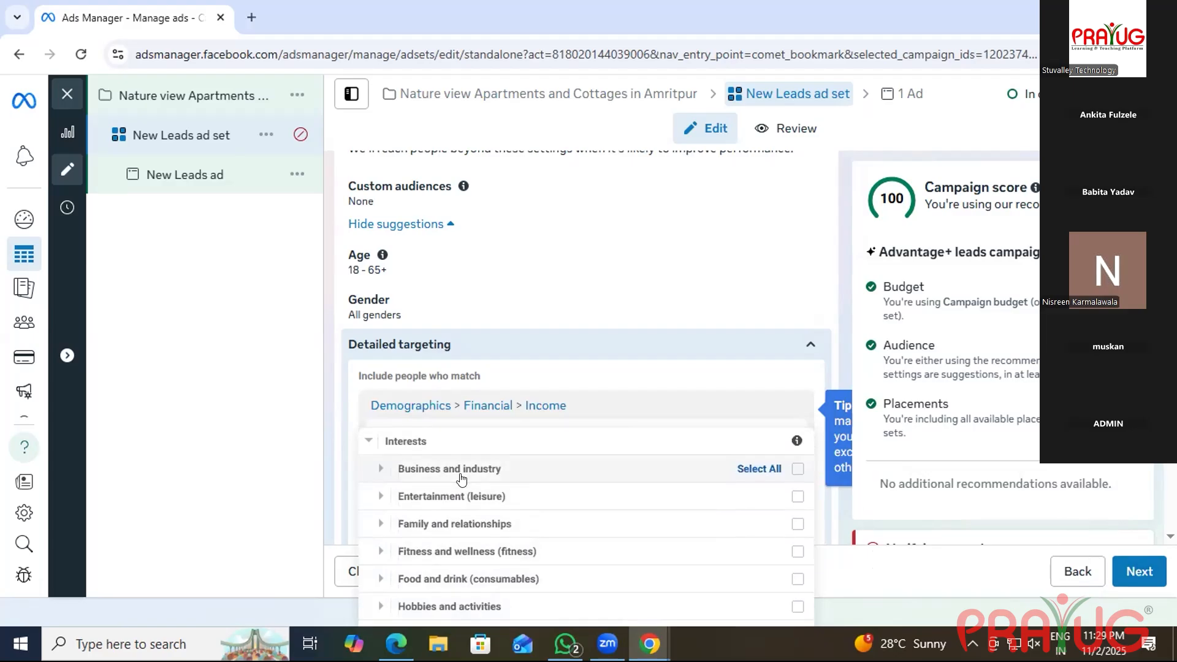
scroll(461, 479, "down", 2)
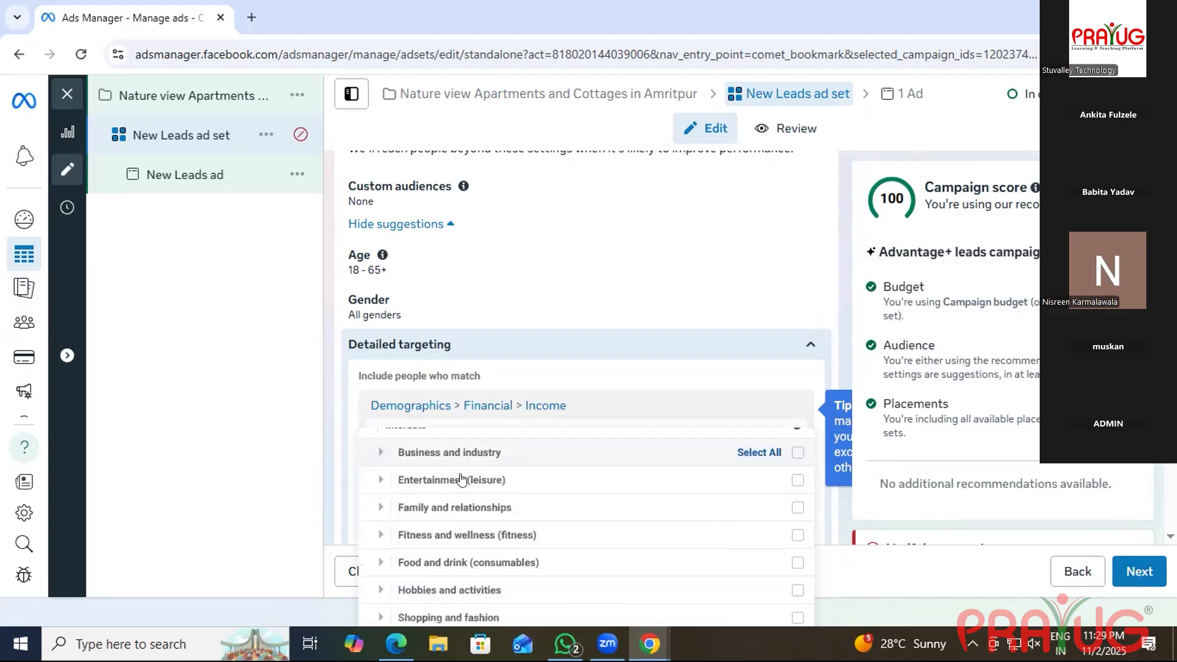
scroll(461, 480, "up", 3)
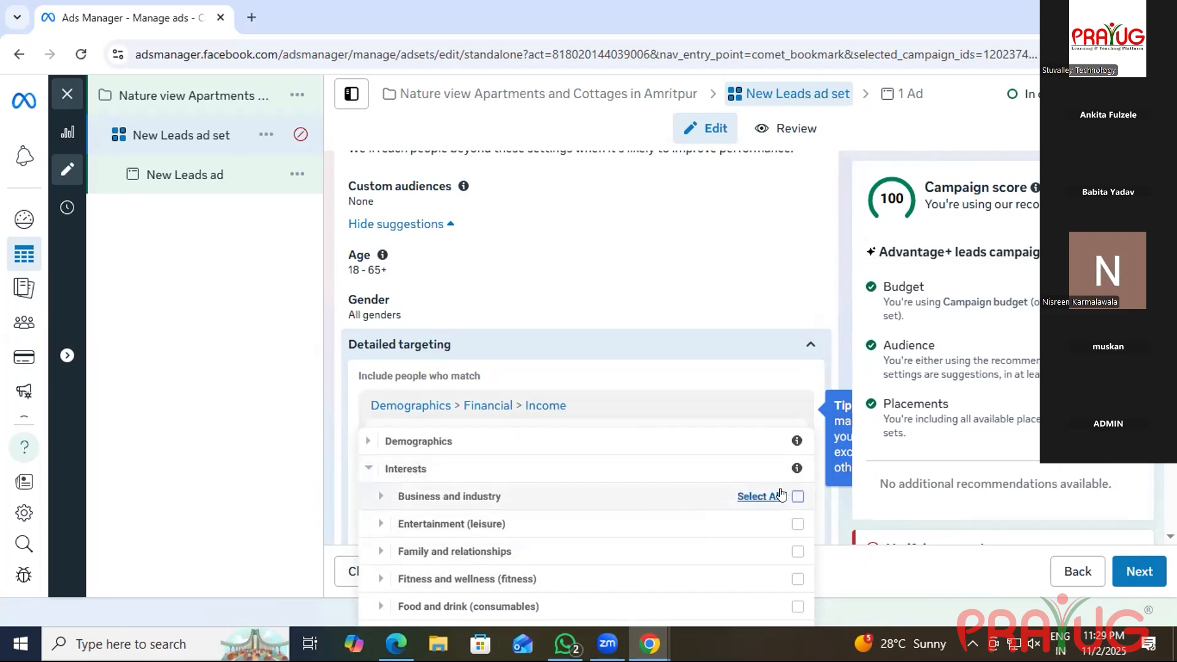
scroll(435, 469, "down", 3)
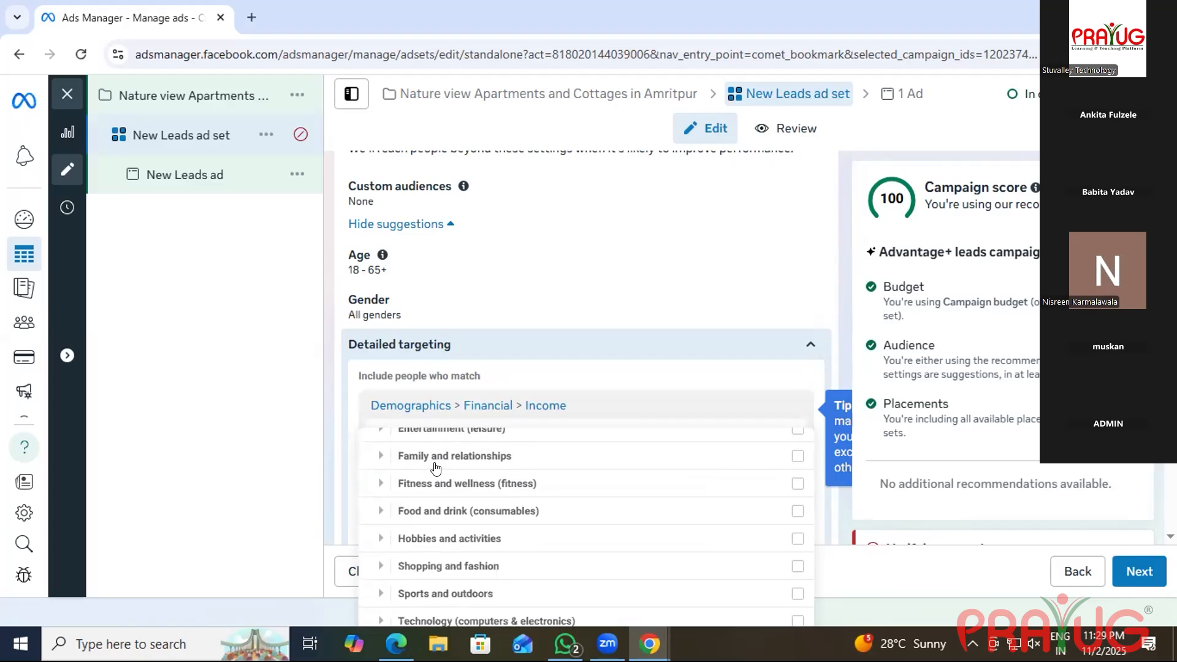
scroll(435, 468, "up", 3)
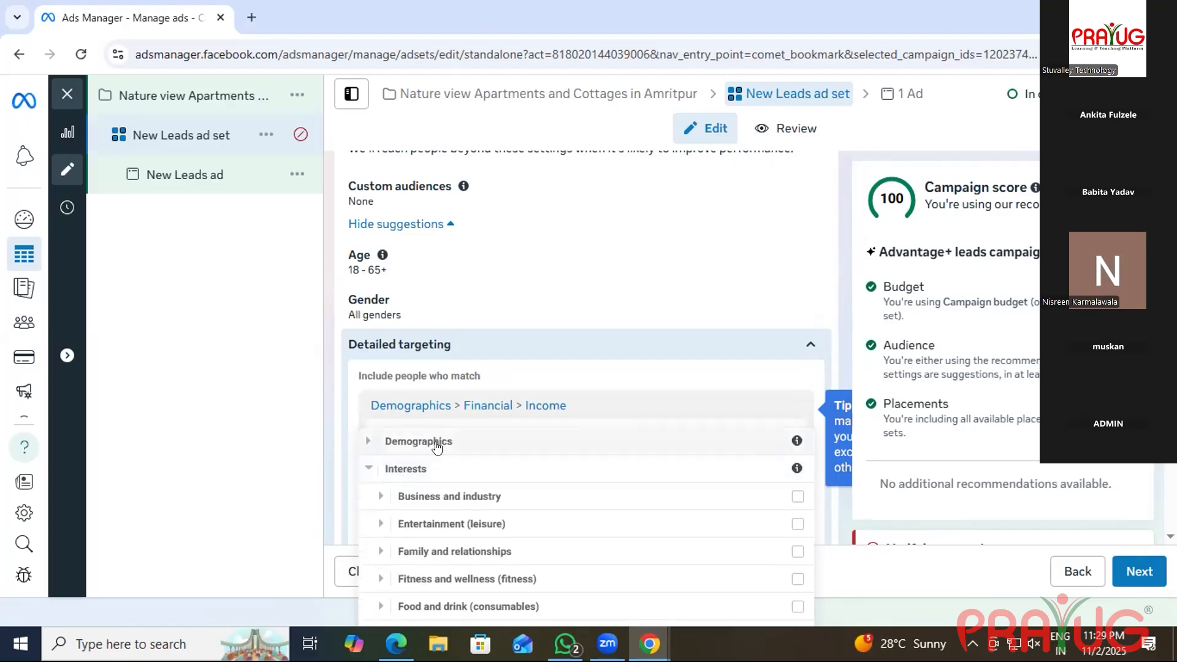
Browse the Demographics subcategories Education, Financial Income, Life events and Date of birth.
left_click(464, 450)
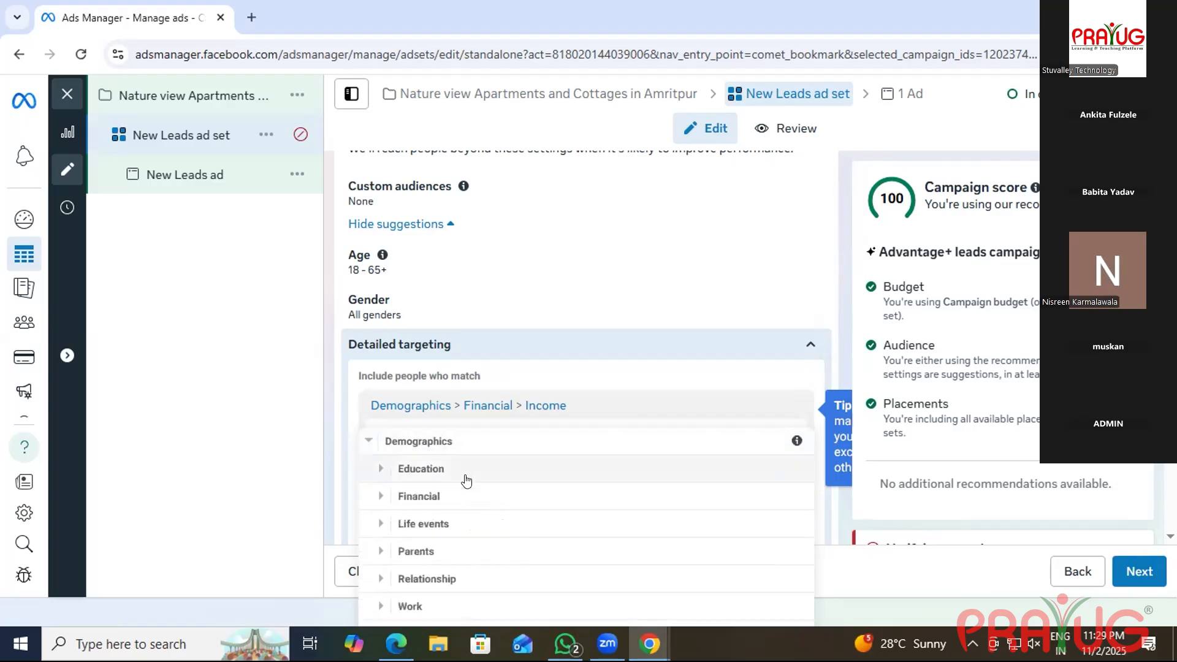
scroll(428, 561, "down", 1)
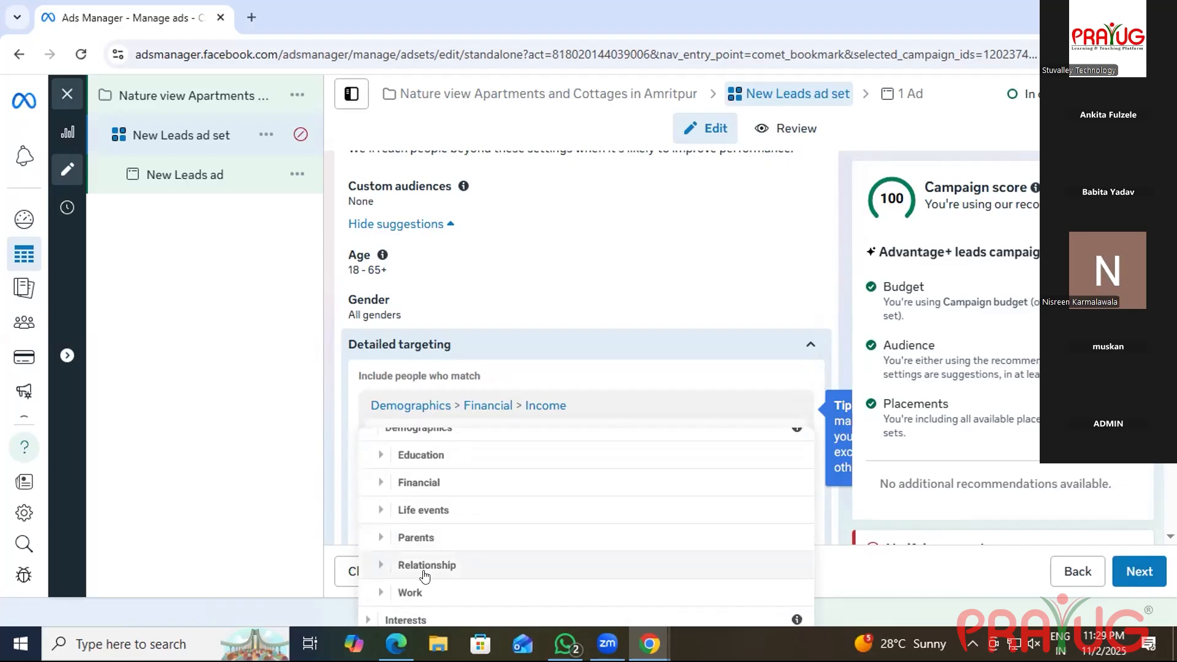
scroll(416, 502, "up", 1)
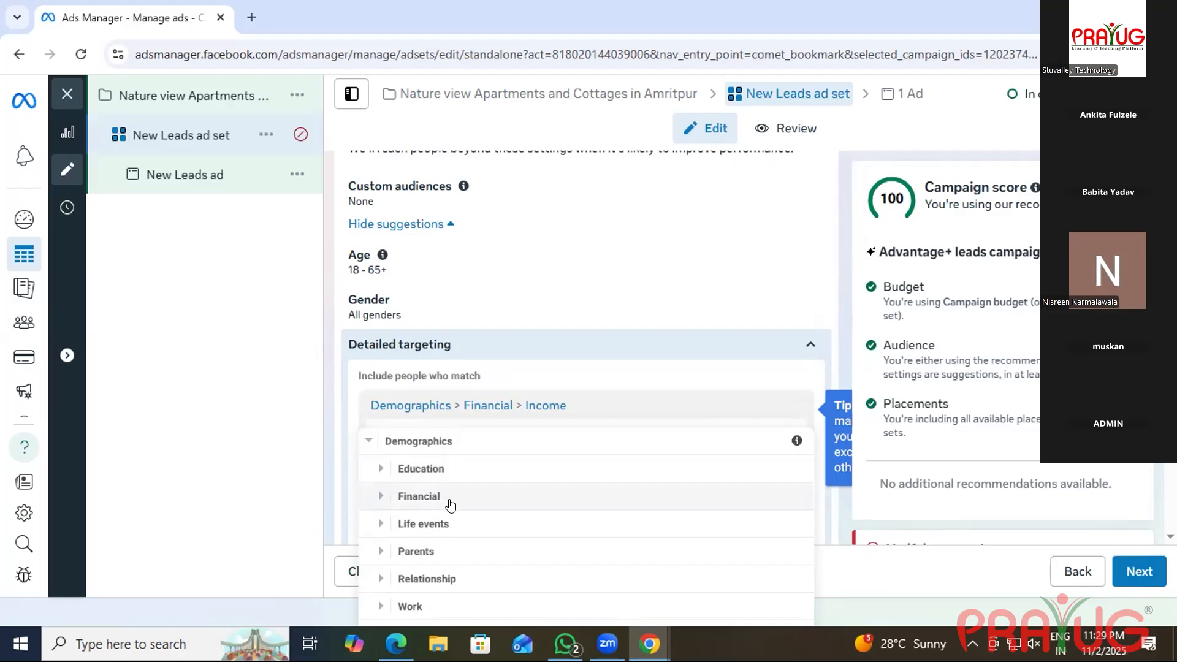
left_click(463, 466)
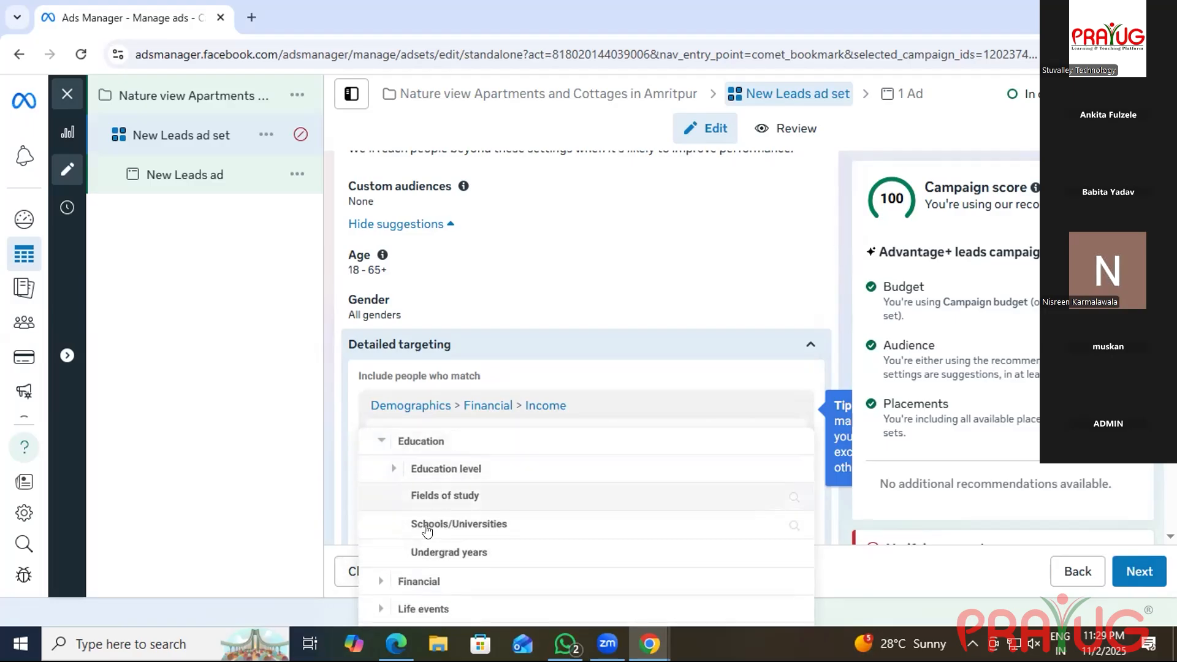
scroll(435, 527, "down", 3)
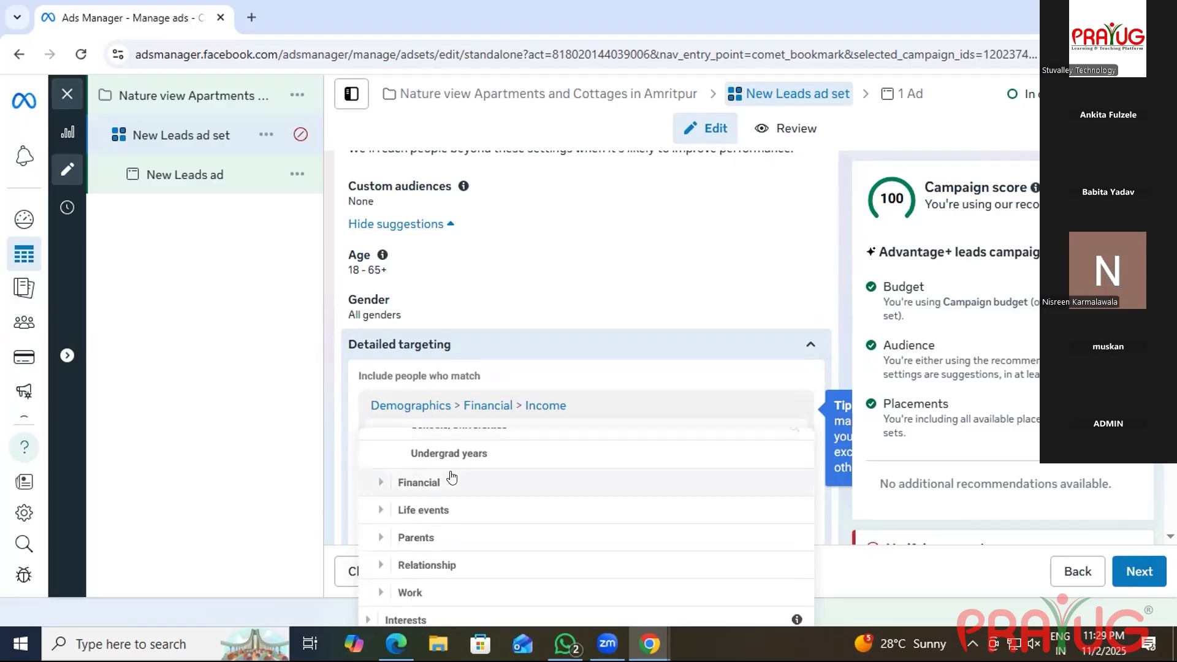
left_click(452, 480)
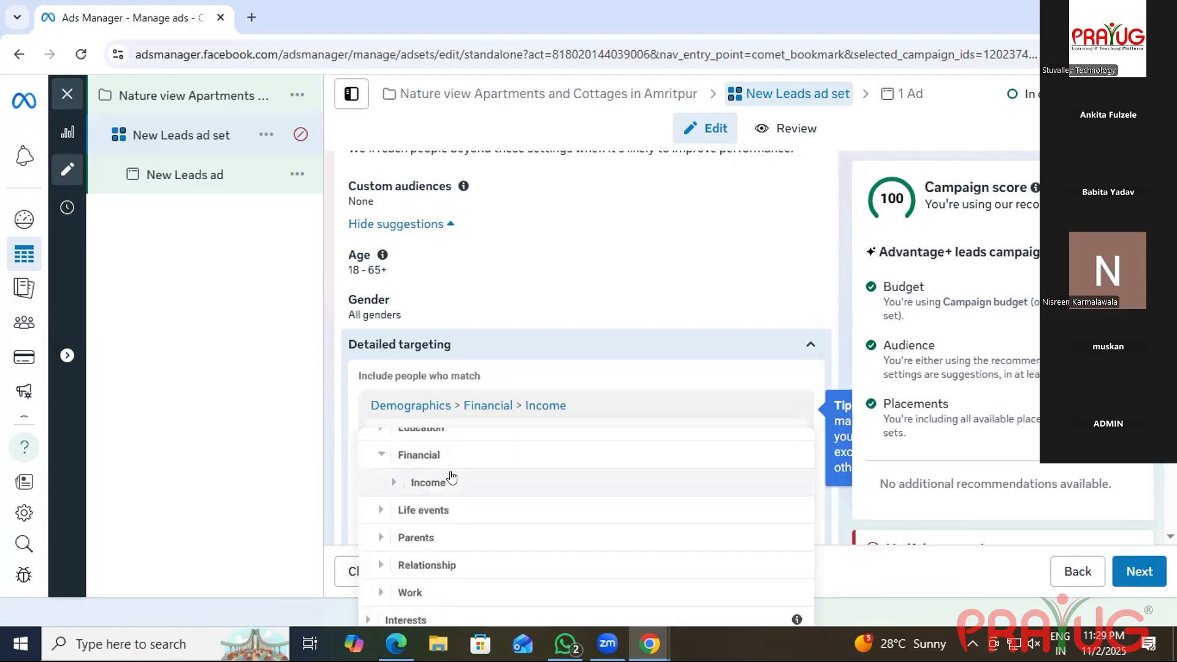
left_click(434, 511)
scroll(461, 543, "down", 2)
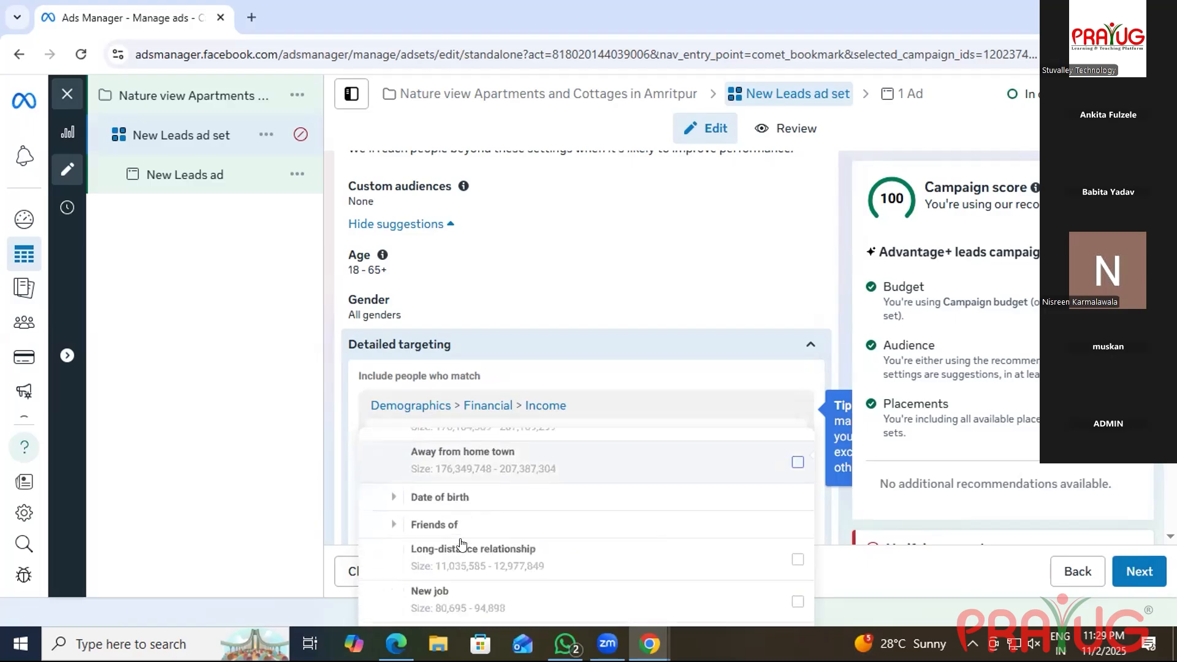
left_click(459, 498)
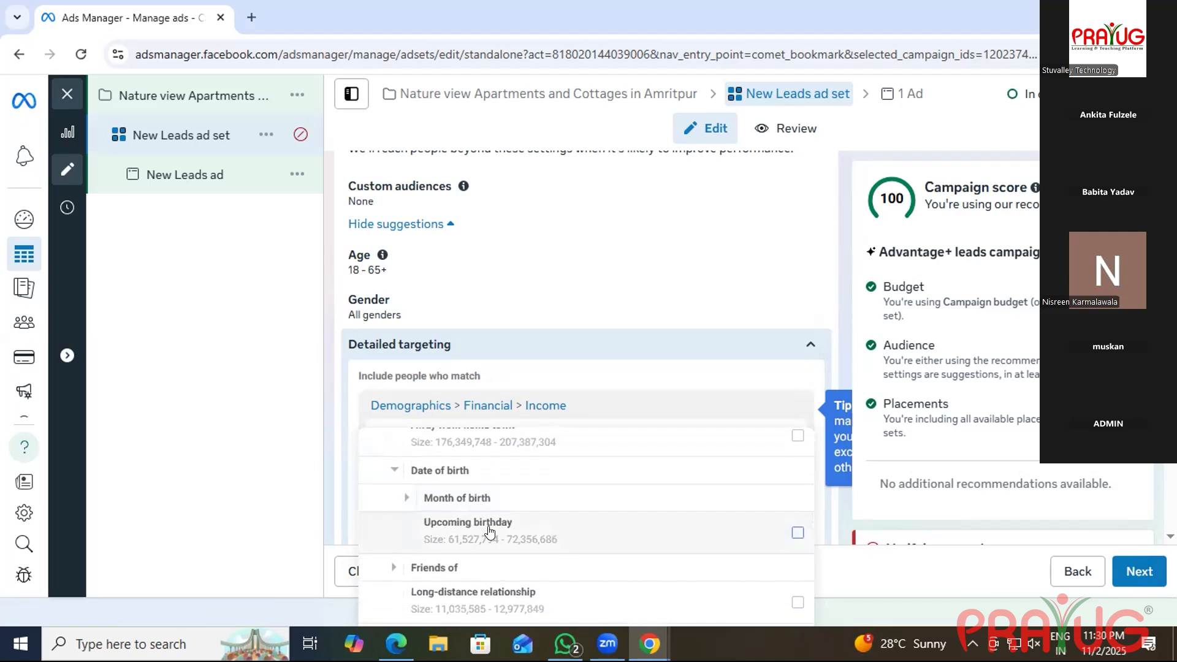
Look through the Friends of, Relationship and Work demographic options.
scroll(489, 531, "down", 2)
left_click(478, 484)
scroll(477, 503, "down", 5)
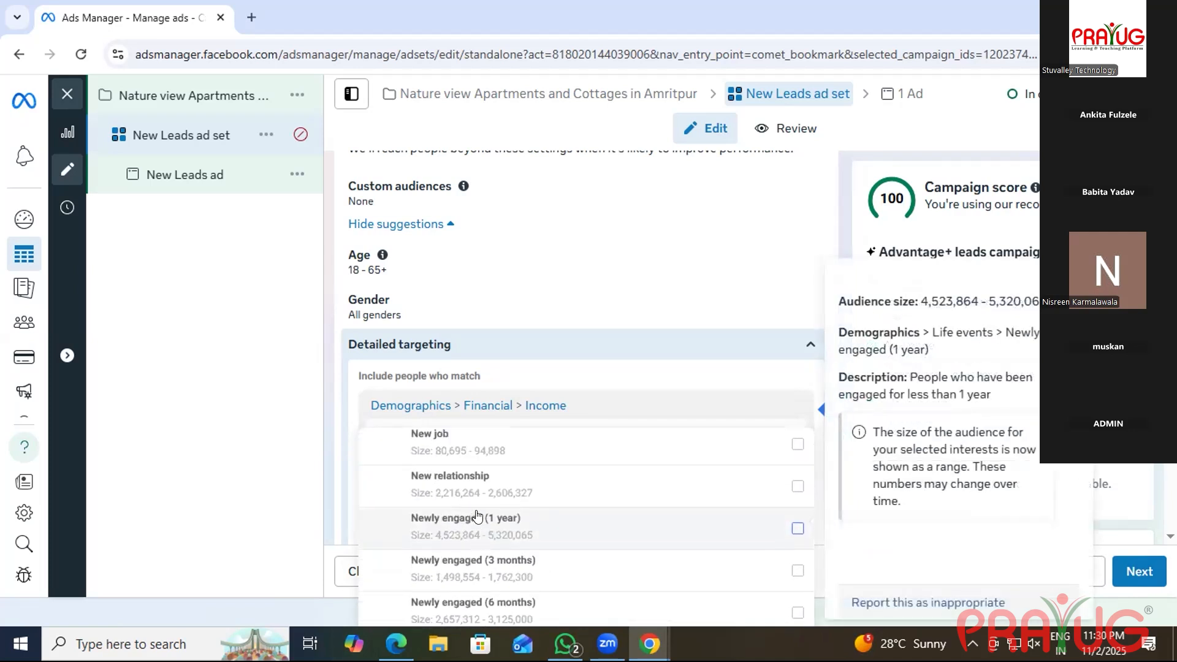
scroll(477, 517, "up", 2)
scroll(442, 530, "down", 6)
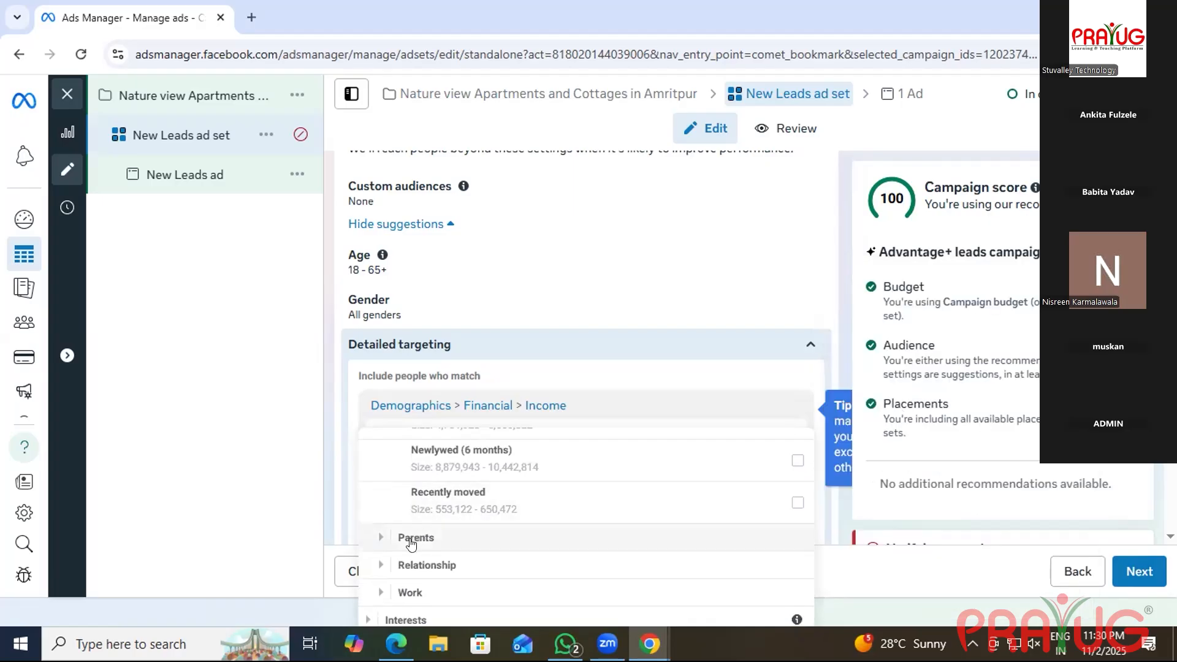
left_click(429, 564)
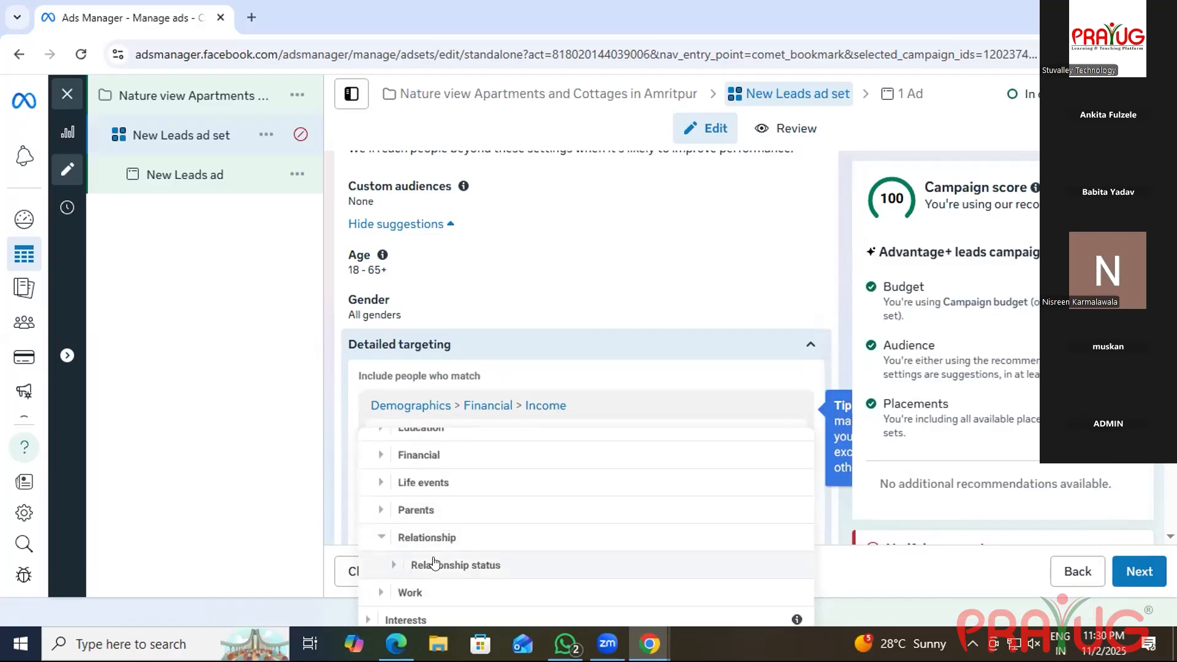
left_click(385, 591)
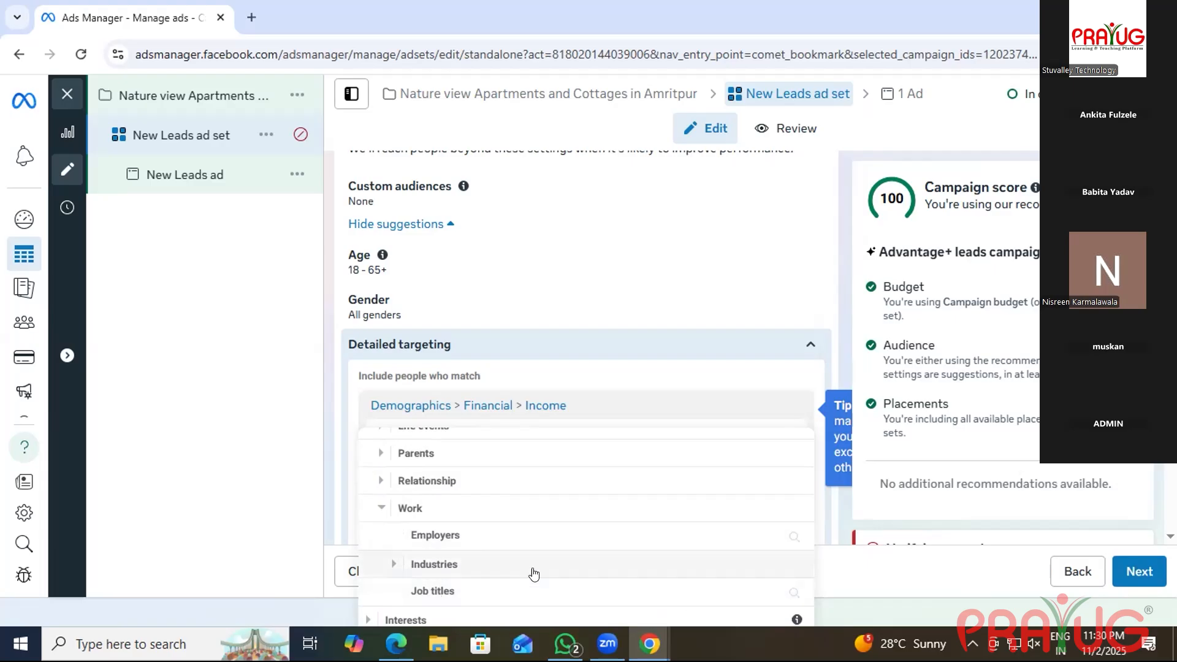
scroll(486, 565, "up", 2)
scroll(489, 566, "down", 2)
Expand Interests > Business and industry and tick Real estate (industry).
left_click(385, 621)
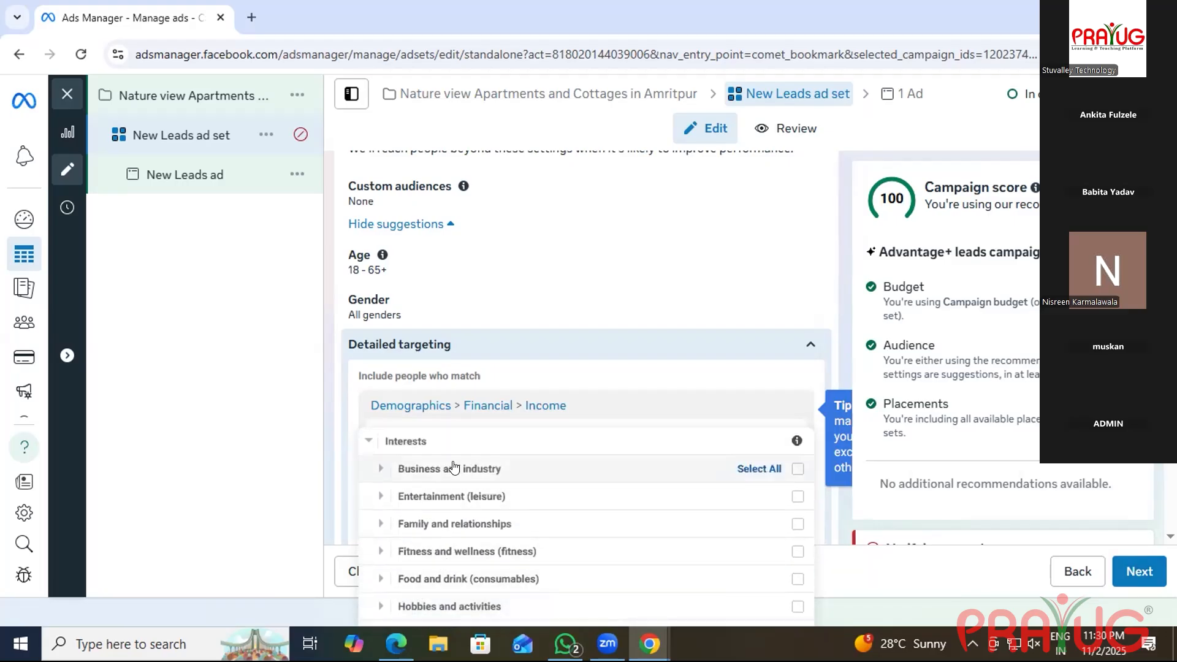
left_click(455, 468)
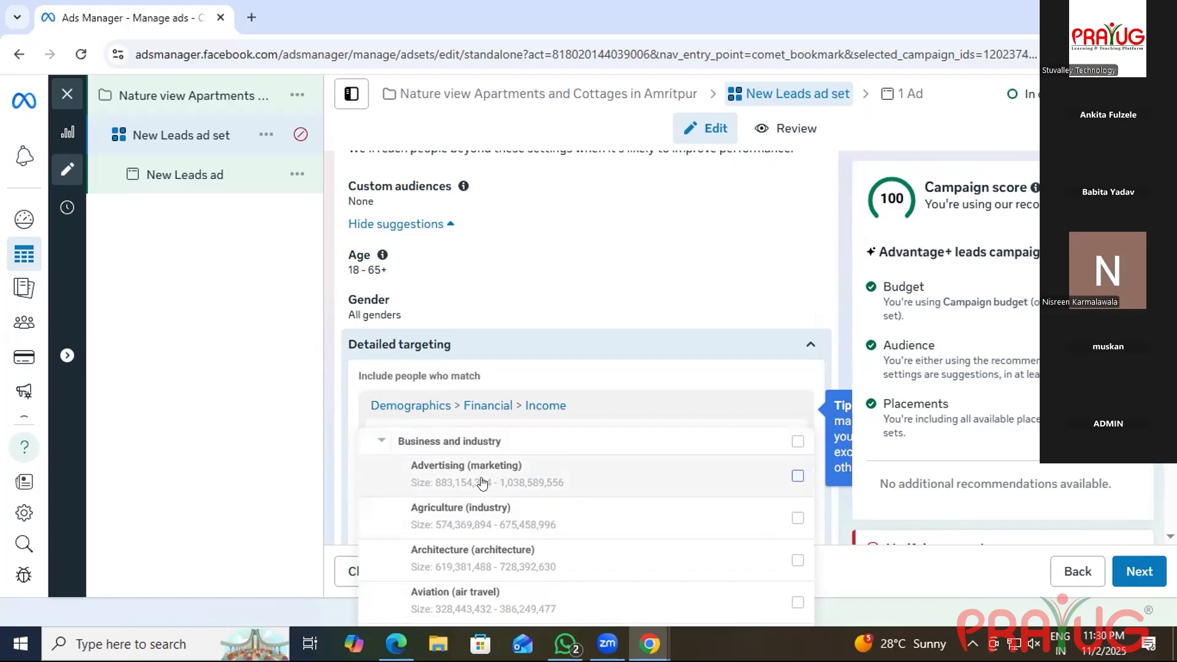
mouse_move(488, 516)
scroll(488, 516, "down", 1)
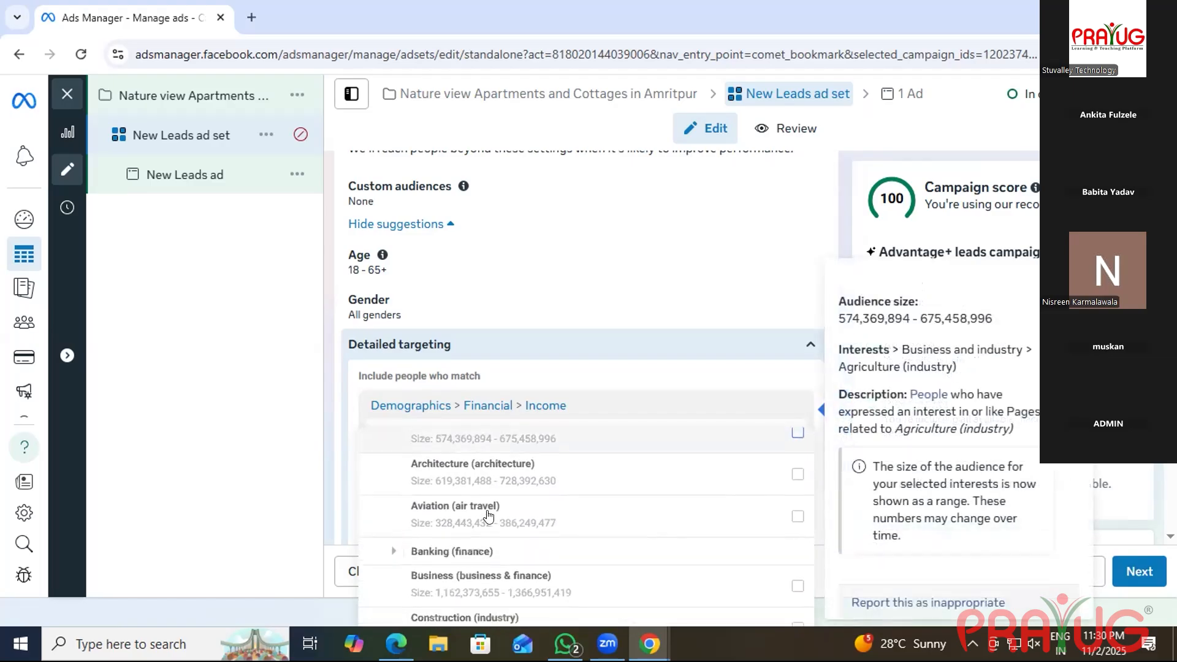
scroll(489, 516, "down", 1)
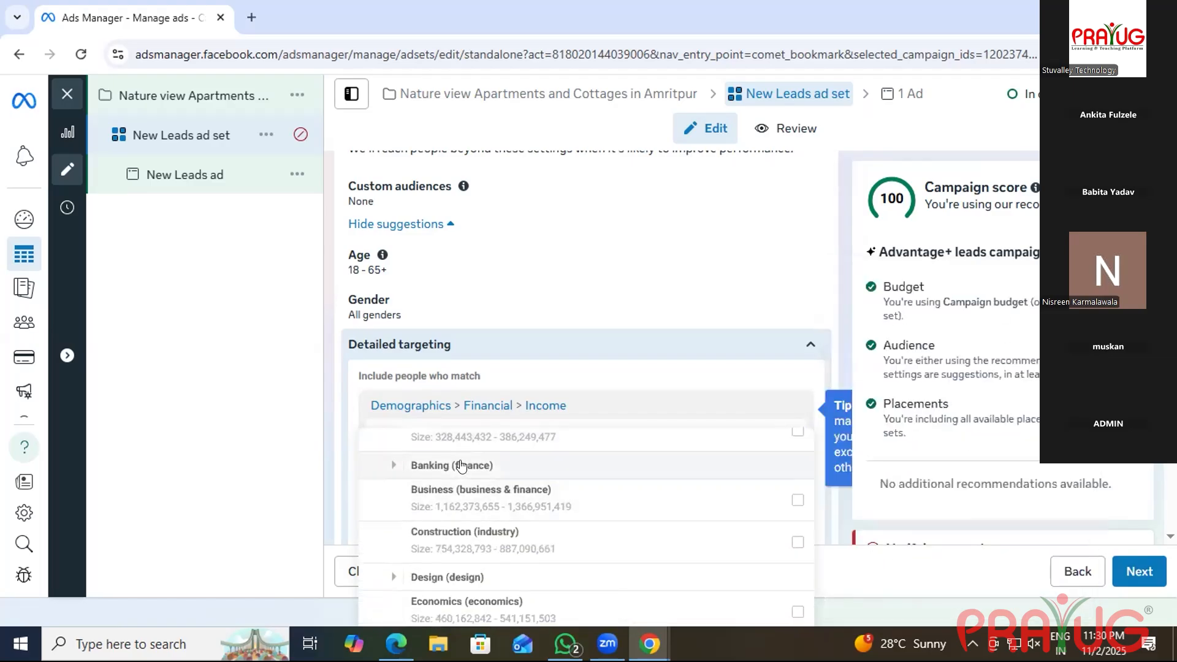
scroll(459, 546, "down", 2)
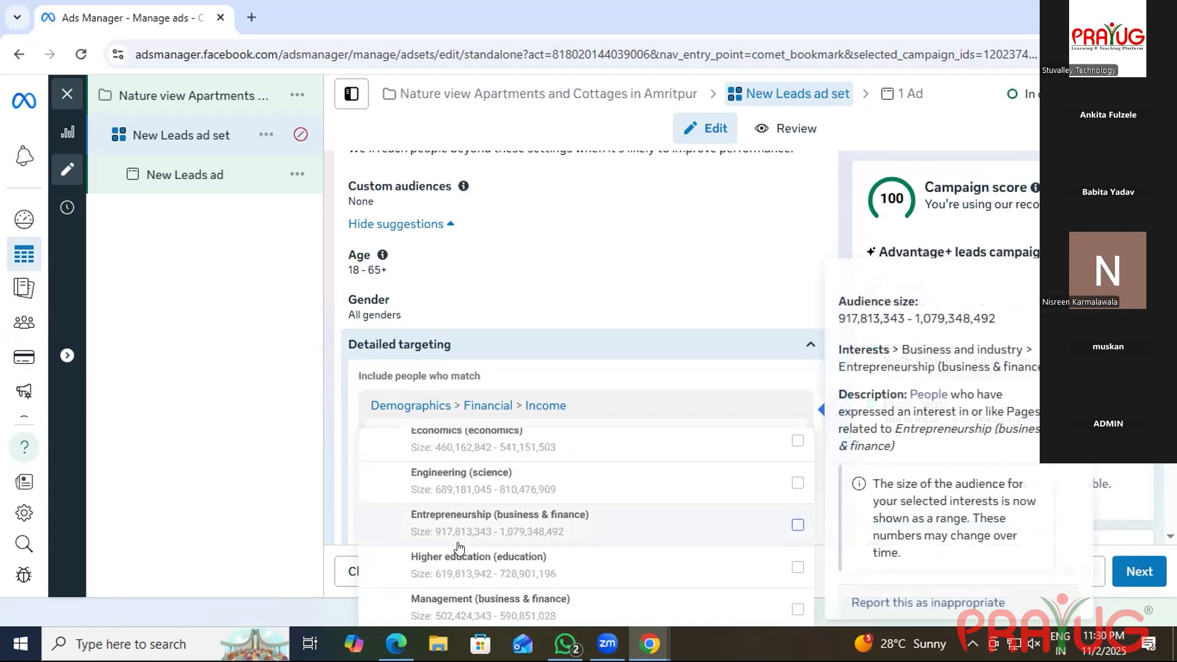
scroll(459, 546, "up", 1)
scroll(459, 546, "down", 1)
scroll(459, 546, "down", 2)
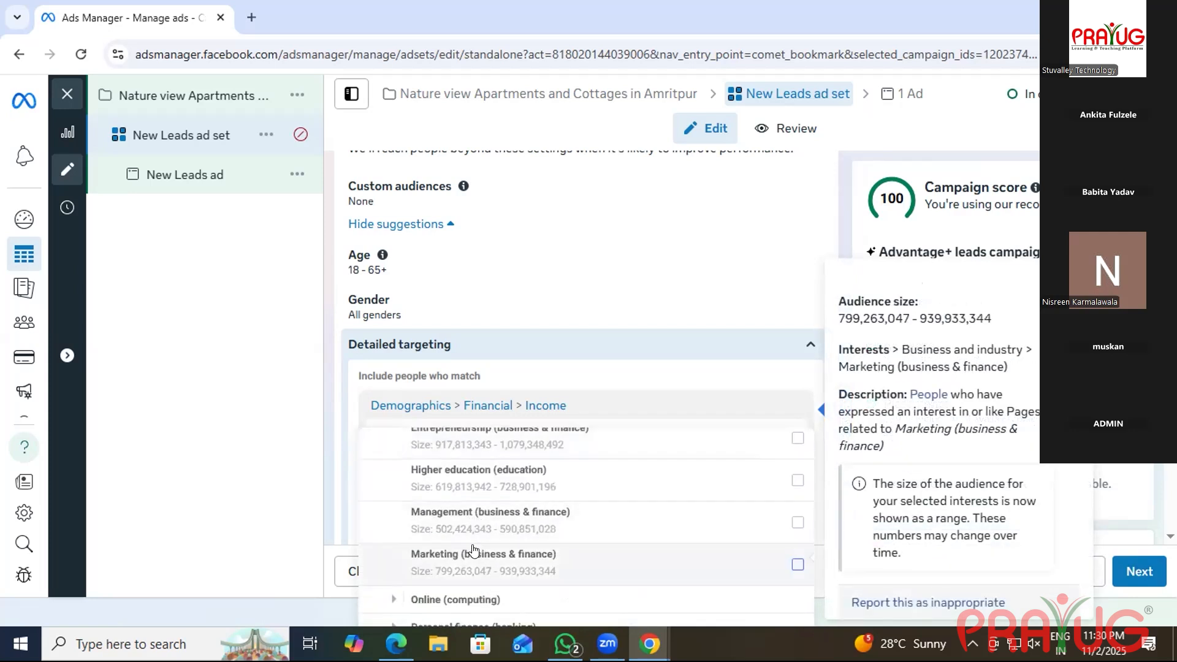
scroll(473, 550, "down", 3)
scroll(473, 550, "up", 1)
scroll(473, 550, "up", 3)
scroll(408, 533, "down", 3)
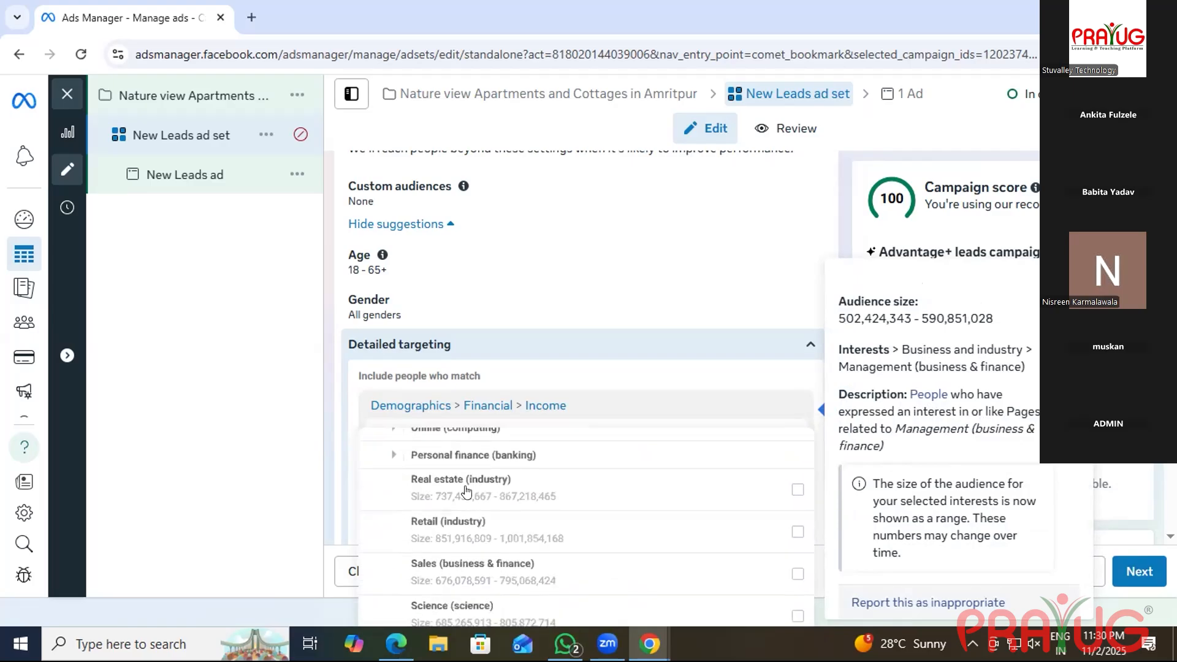
scroll(454, 489, "up", 3)
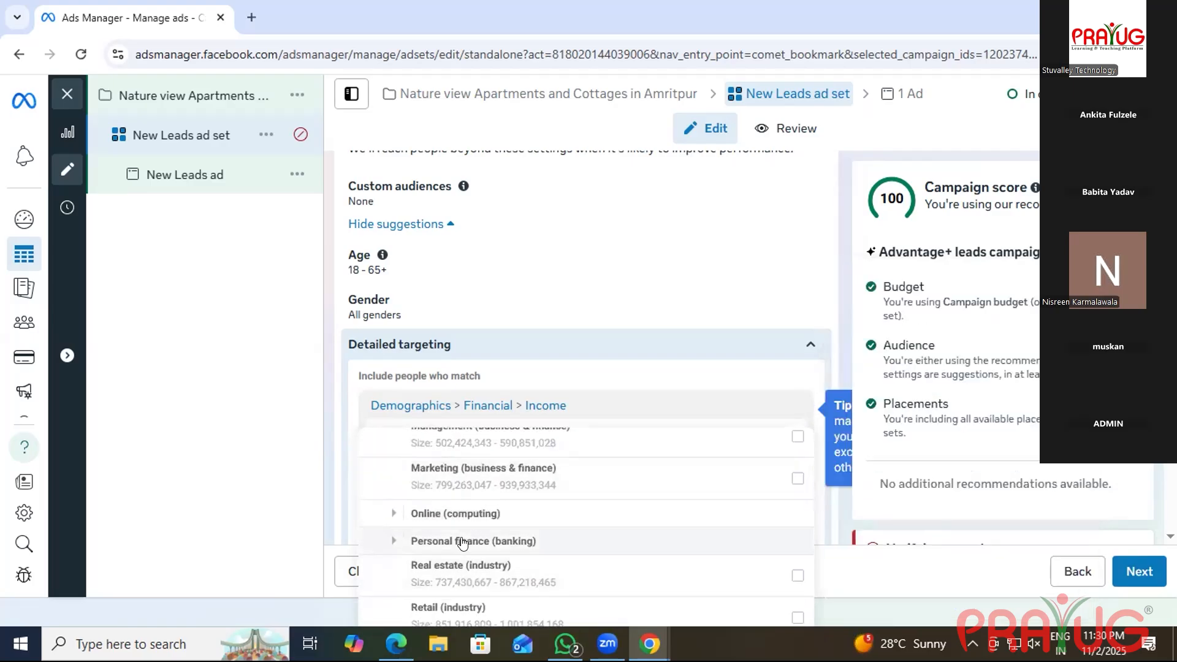
scroll(463, 536, "down", 2)
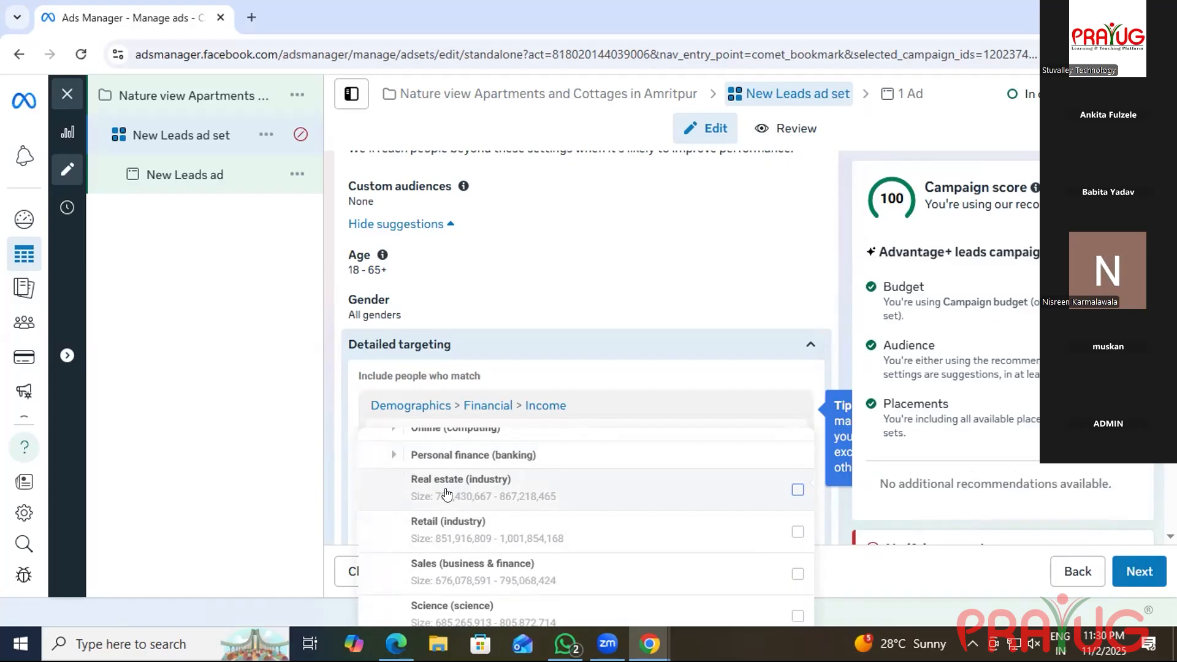
left_click(472, 488)
Select all Family and relationships interests for the ad set.
scroll(546, 501, "down", 2)
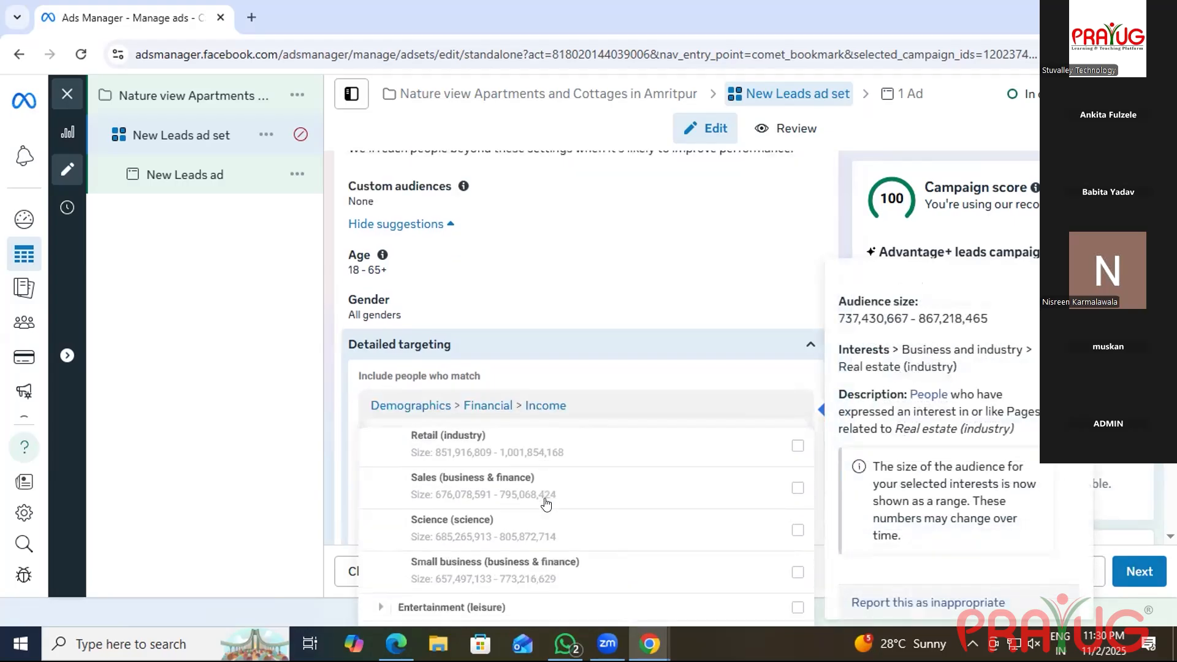
scroll(545, 503, "down", 2)
scroll(546, 503, "up", 4)
scroll(545, 499, "down", 2)
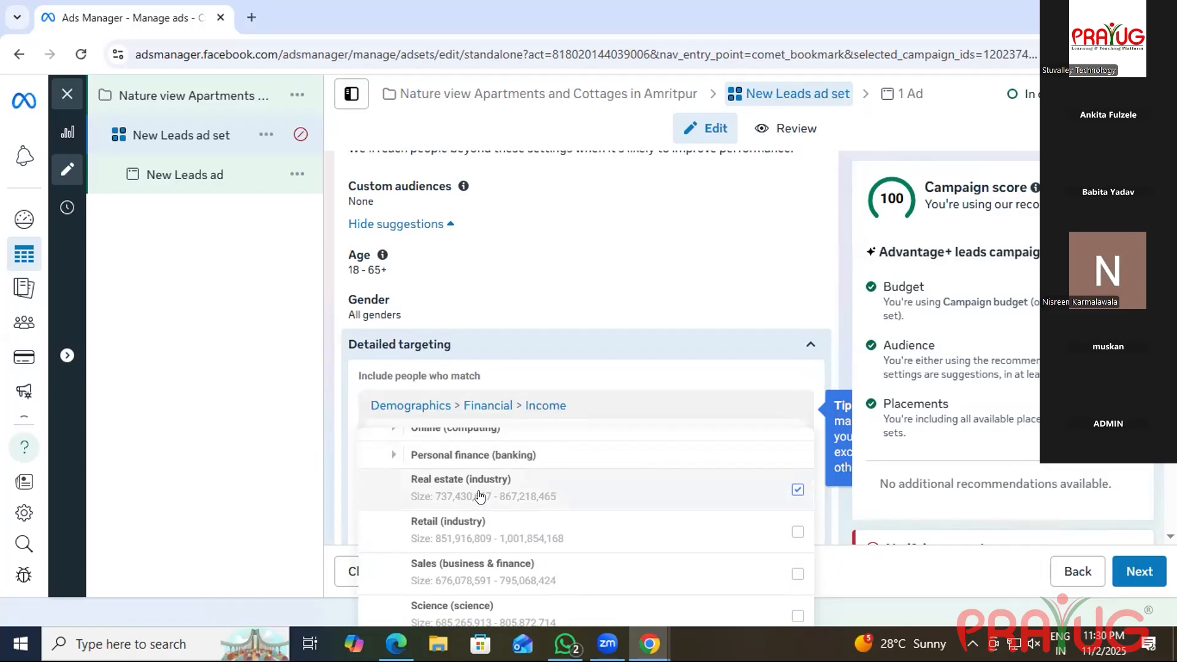
mouse_move(480, 497)
scroll(480, 497, "down", 5)
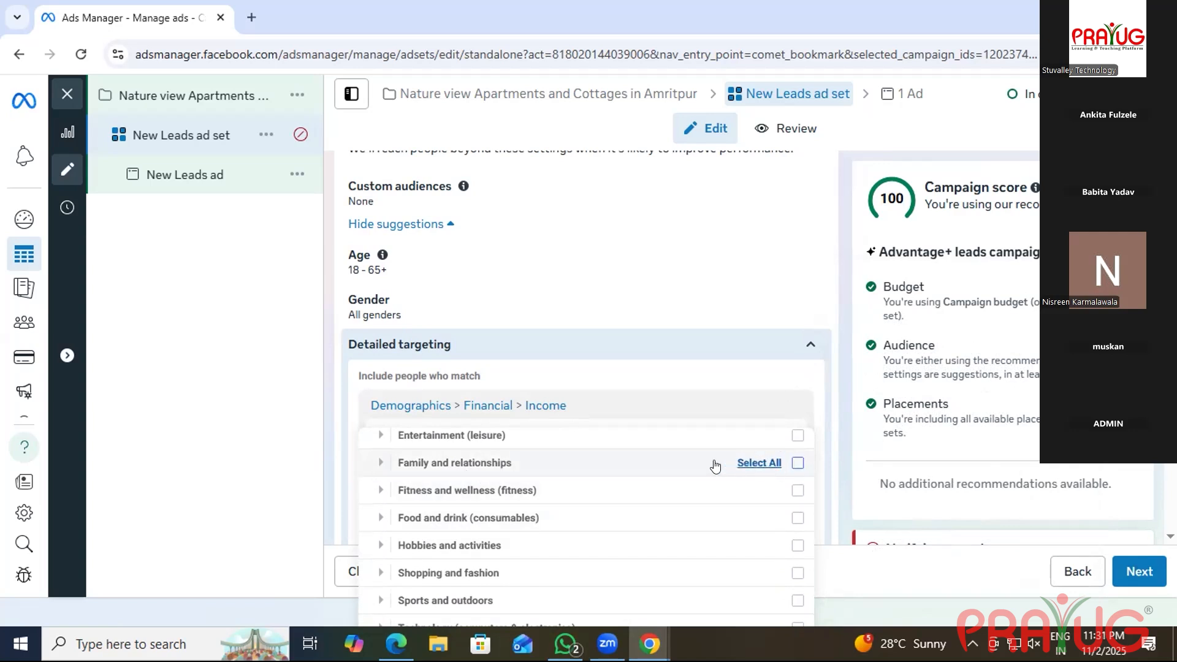
left_click(739, 463)
scroll(466, 453, "down", 1)
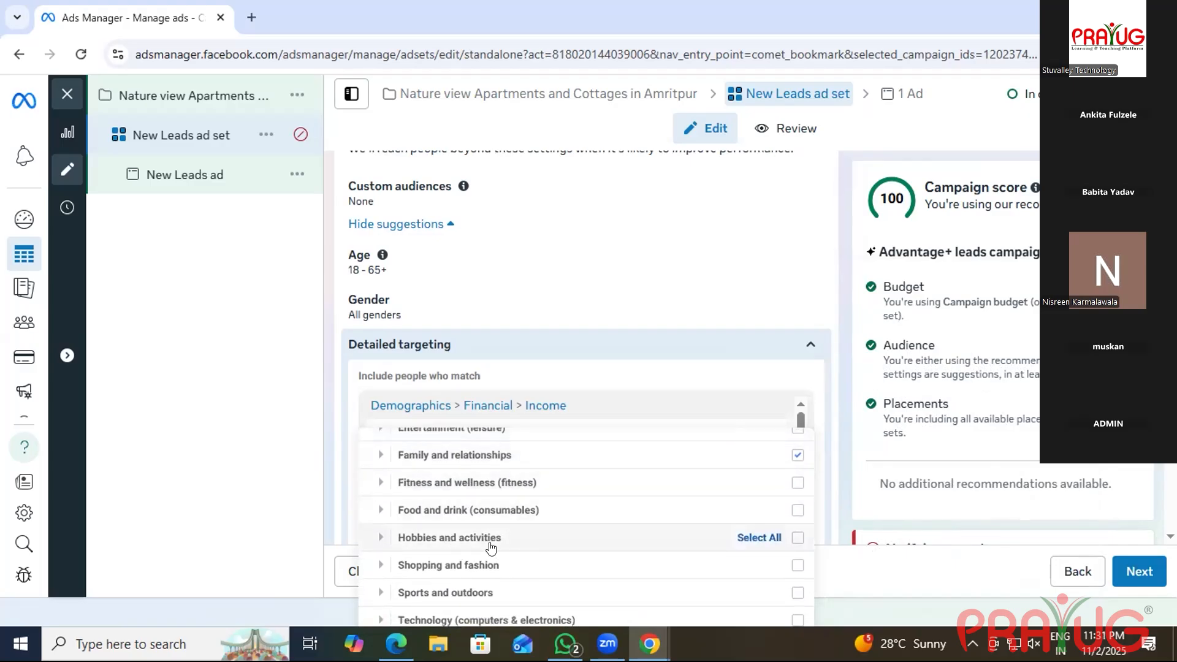
scroll(428, 546, "up", 3)
scroll(433, 546, "down", 3)
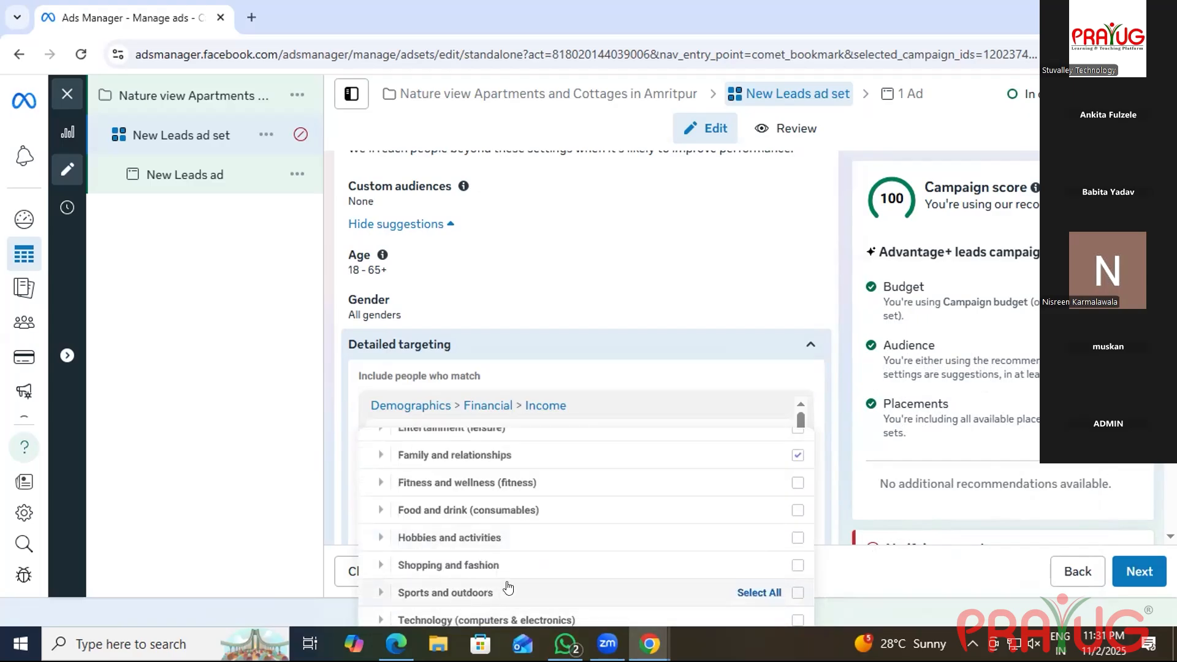
scroll(521, 579, "up", 4)
scroll(529, 578, "up", 6)
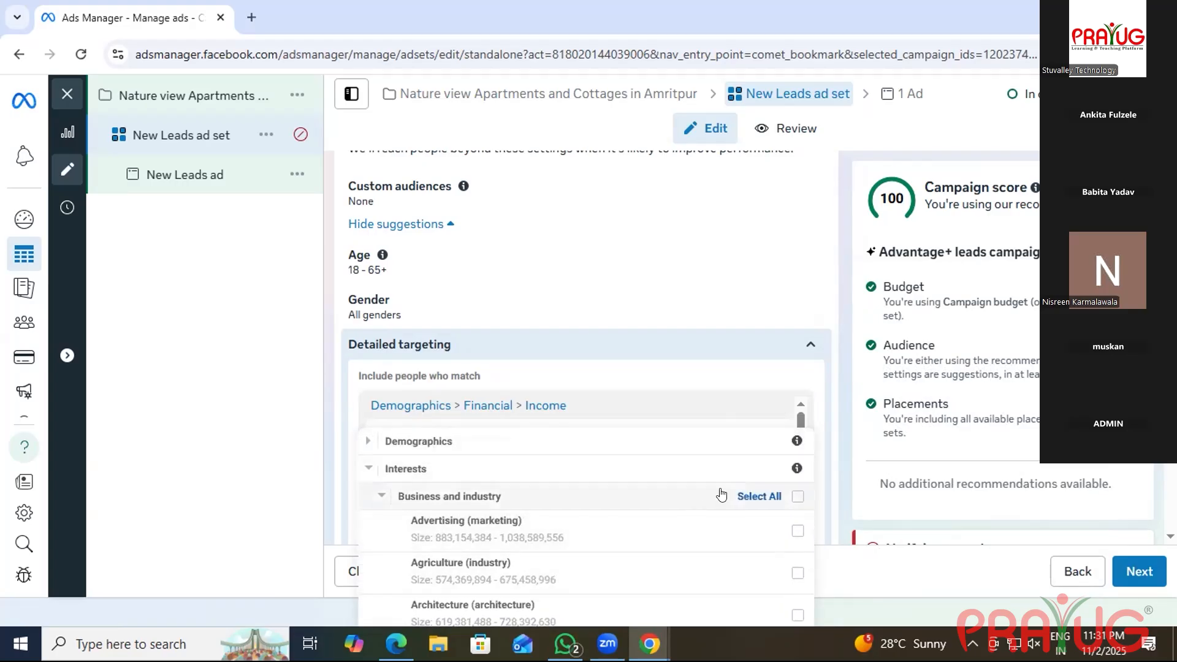
scroll(720, 493, "down", 10)
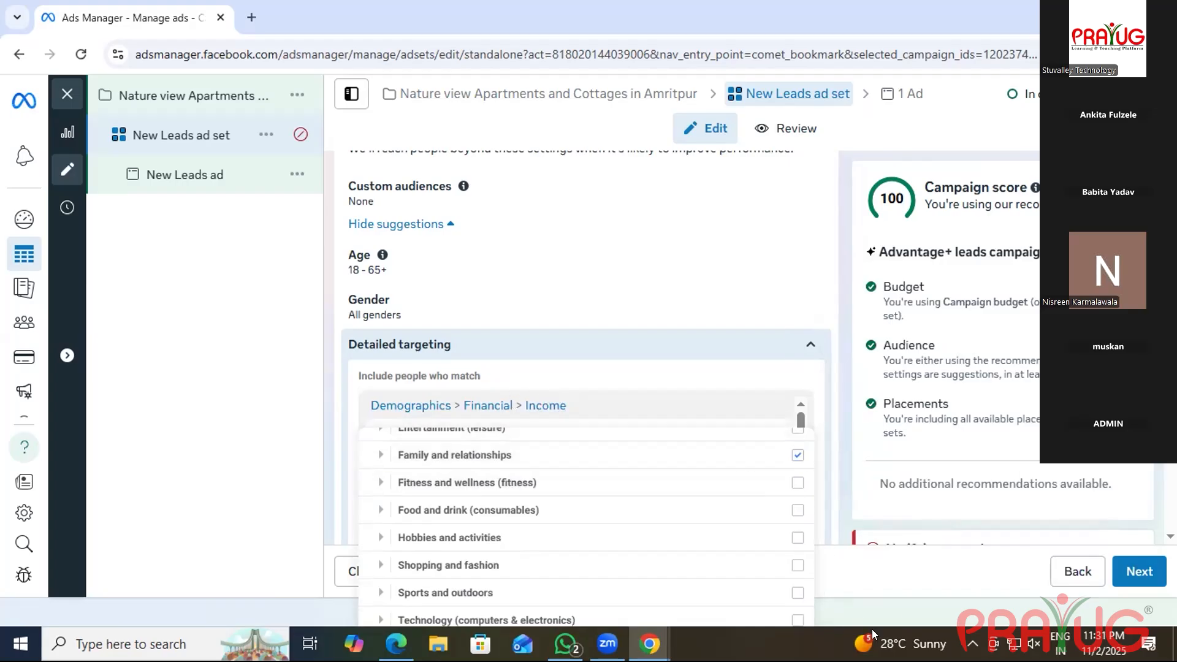
Proceed to the New Leads ad and review its Identity, Ad setup, Destination, Ad creative and Tracking sections.
left_click(1135, 575)
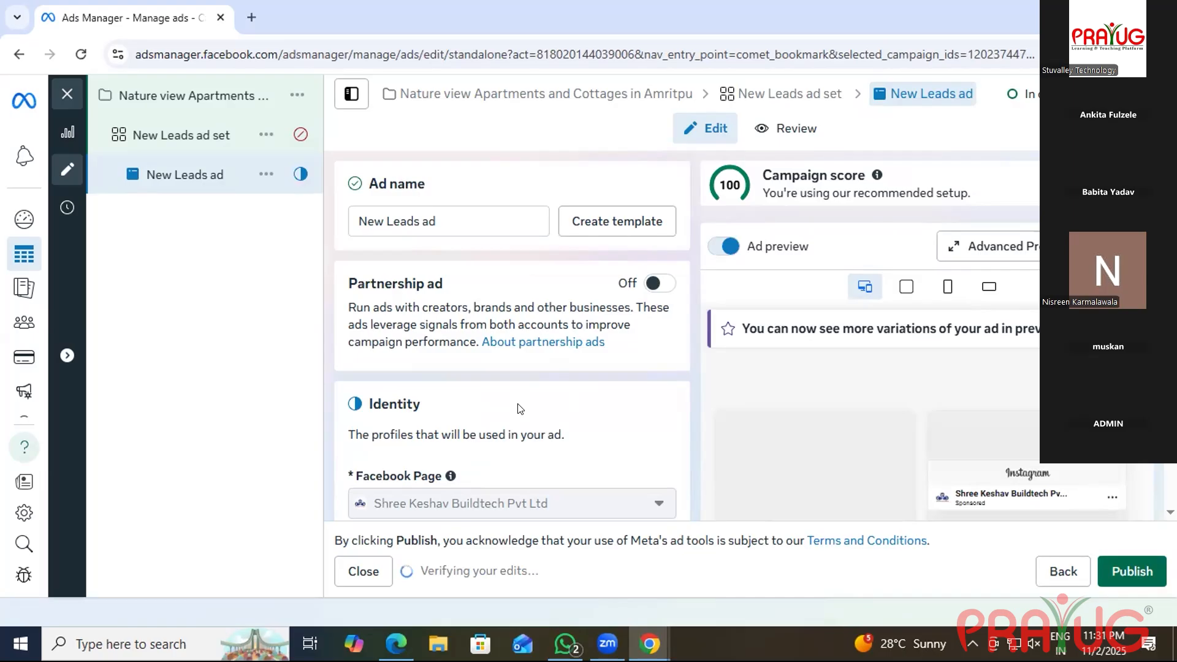
scroll(520, 409, "down", 3)
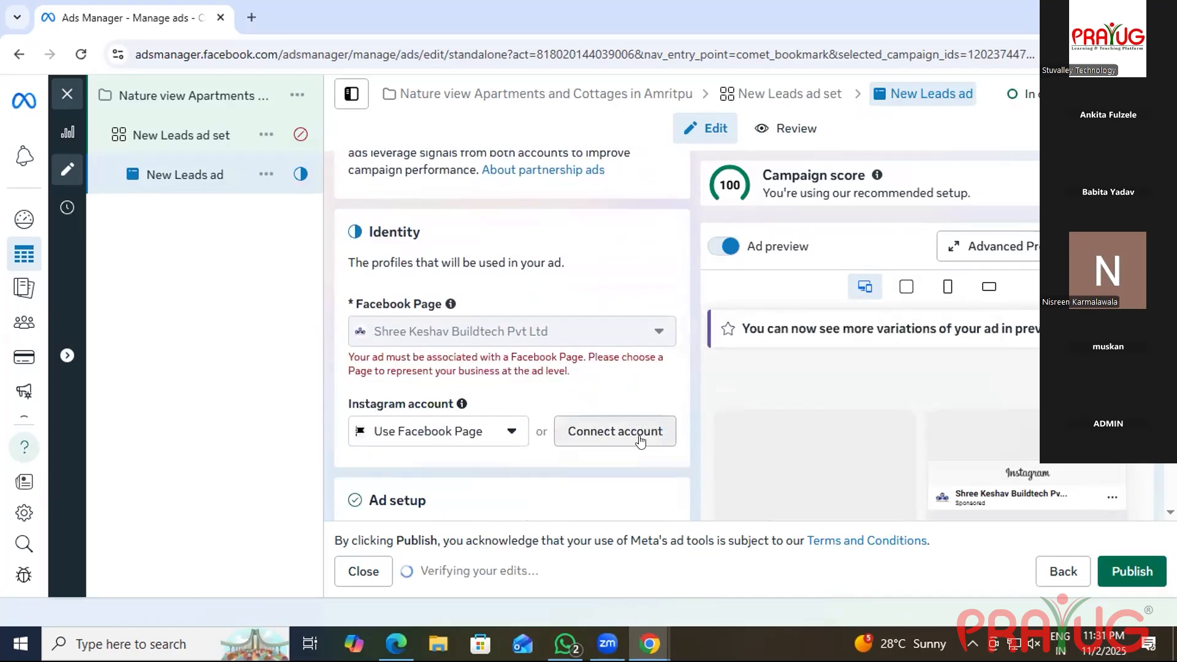
scroll(403, 395, "up", 3)
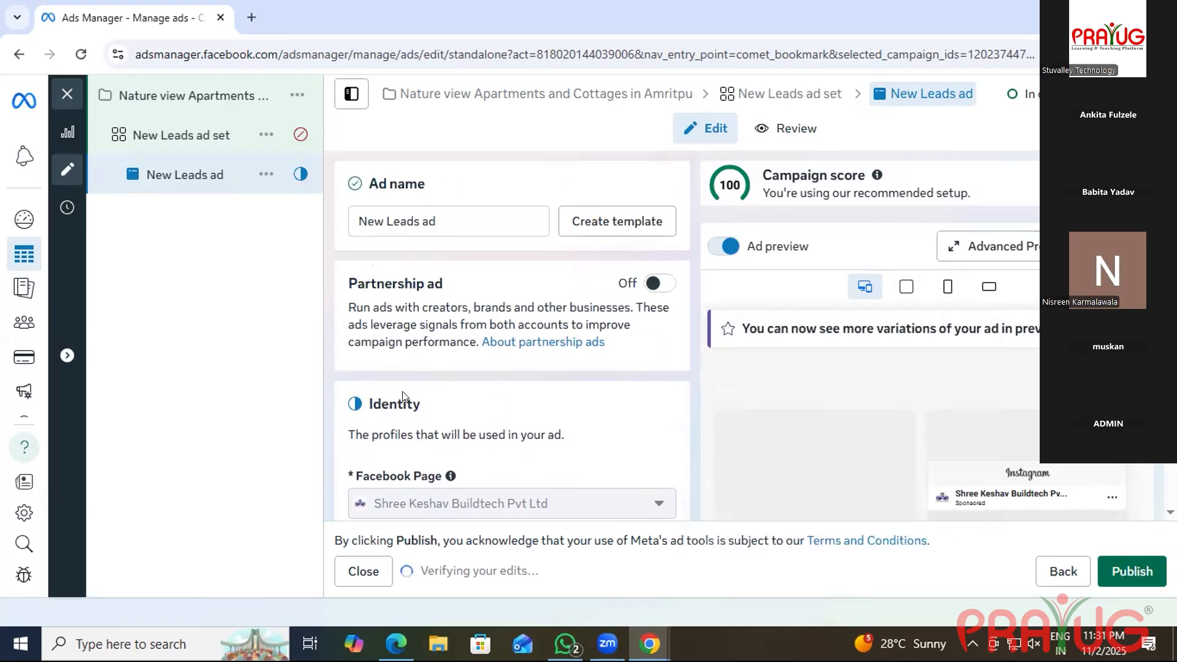
scroll(472, 387, "down", 5)
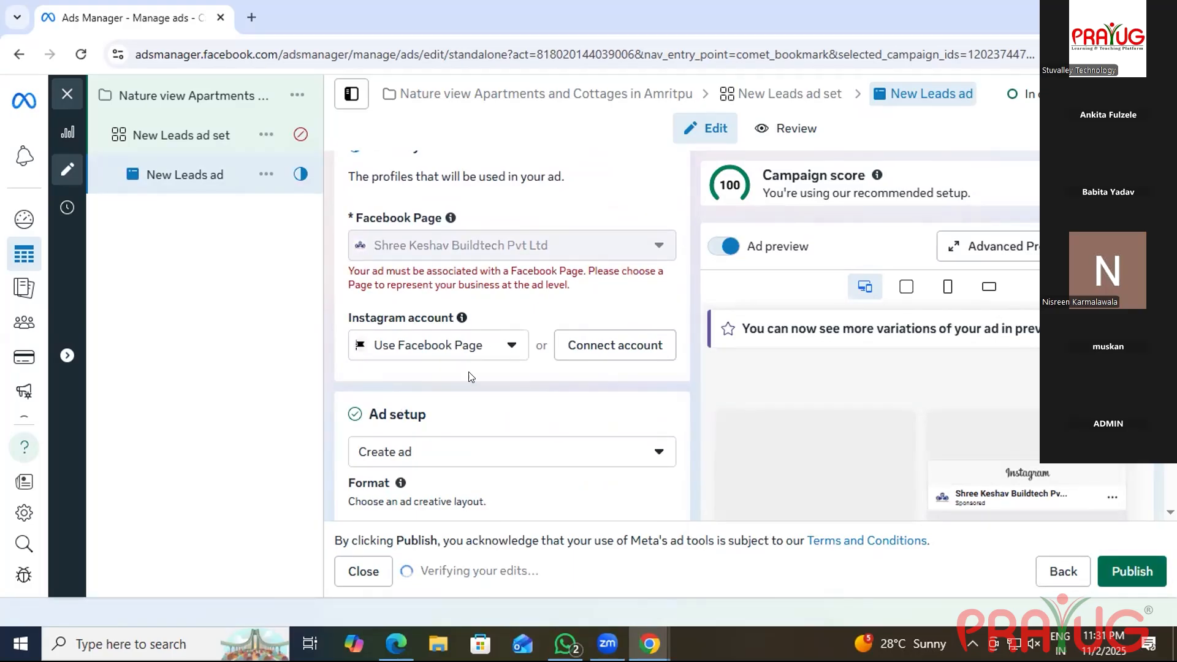
scroll(466, 377, "down", 8)
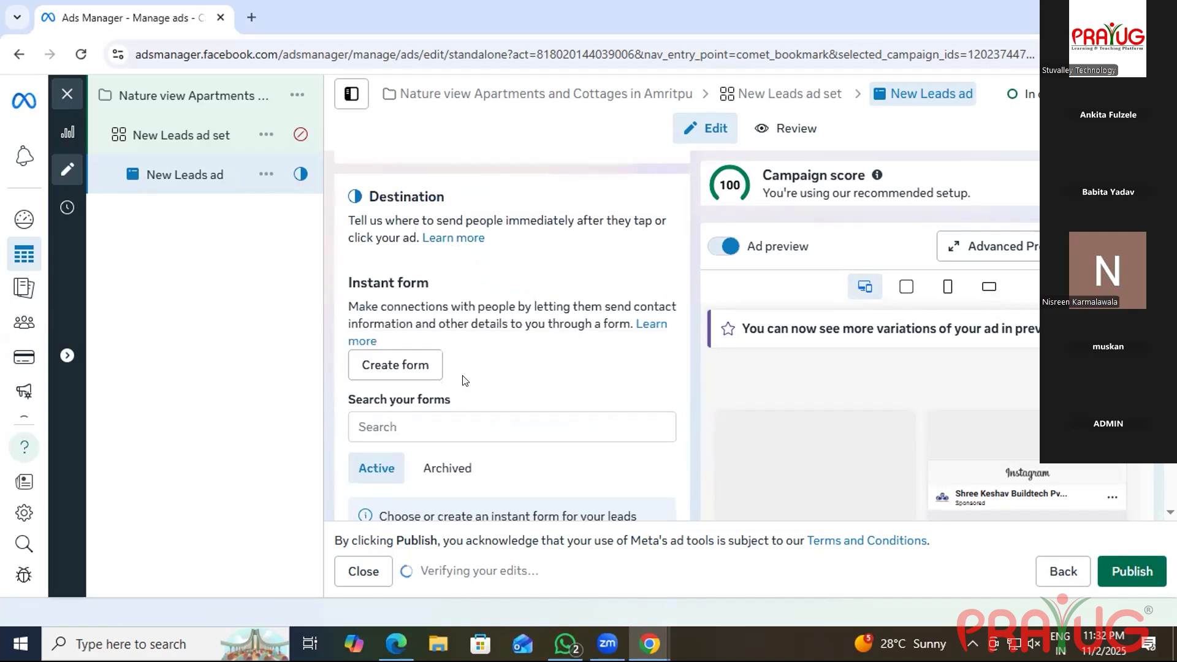
scroll(464, 380, "down", 3)
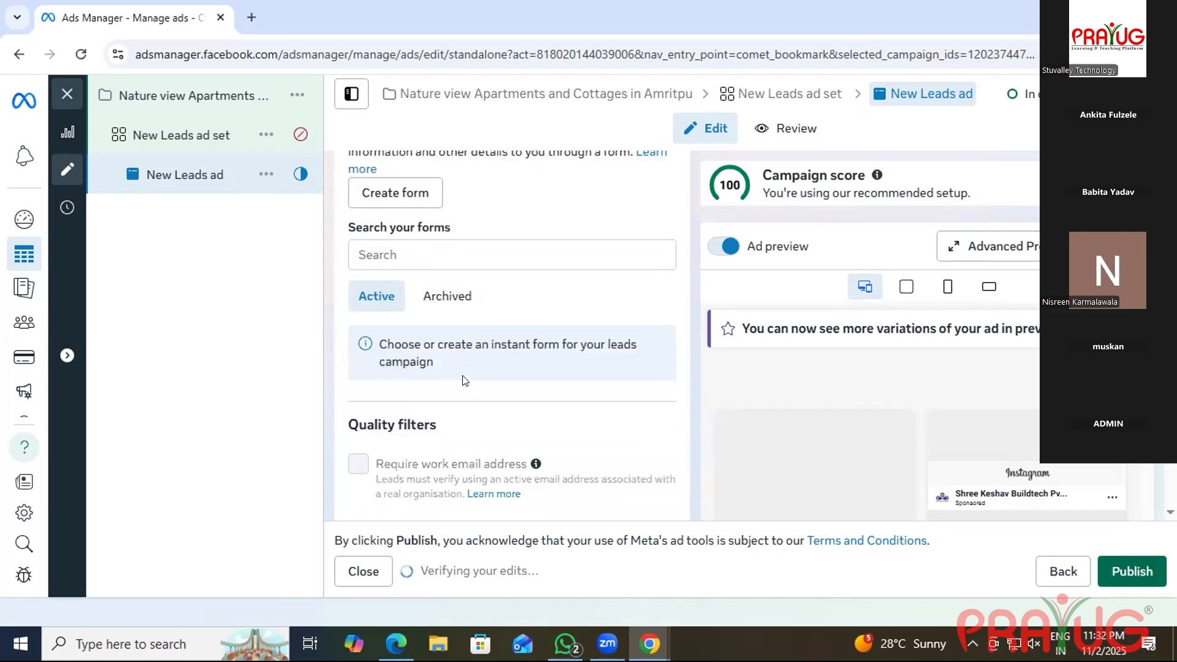
scroll(465, 380, "down", 5)
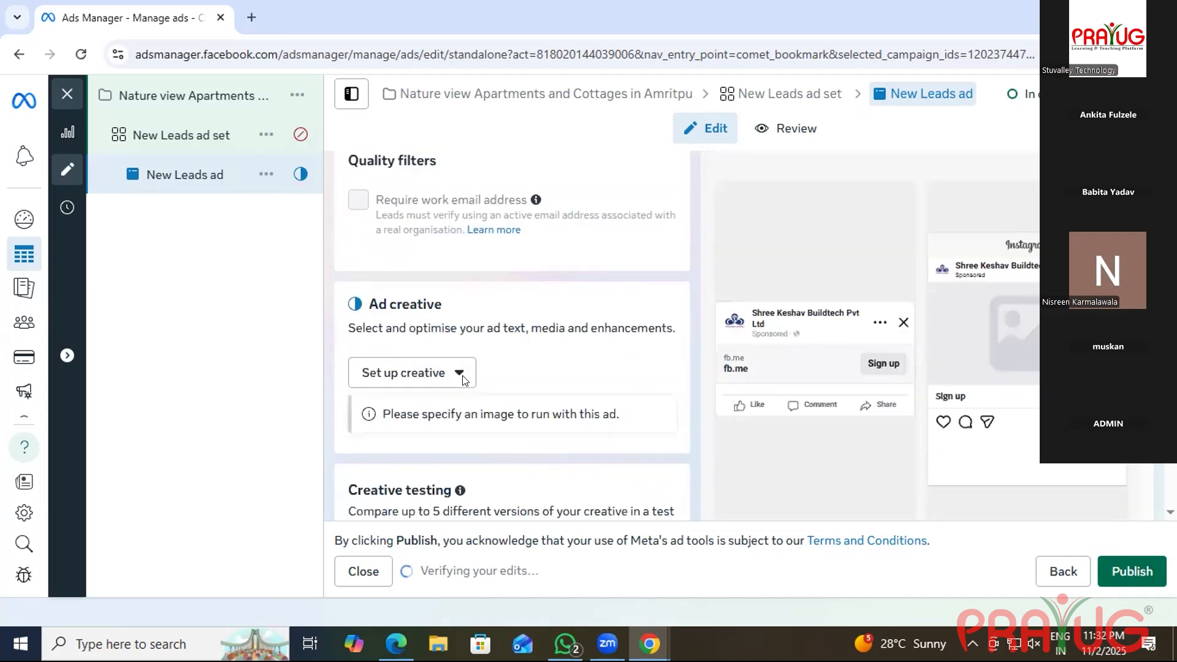
scroll(464, 380, "down", 3)
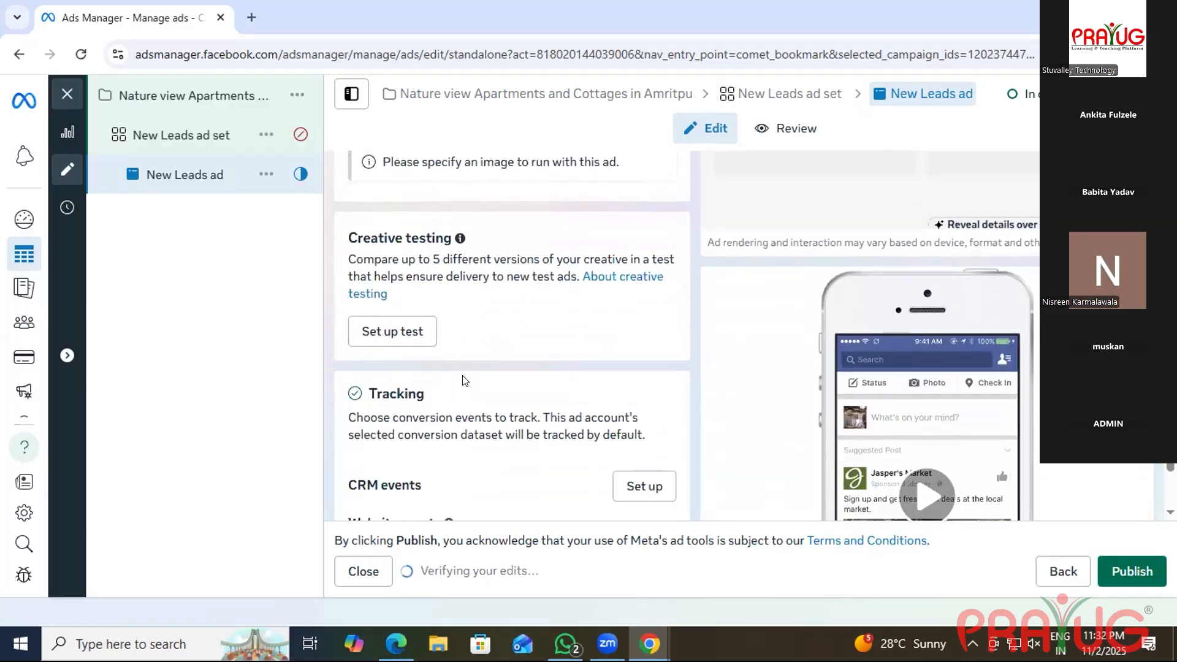
scroll(463, 380, "down", 2)
scroll(464, 380, "down", 3)
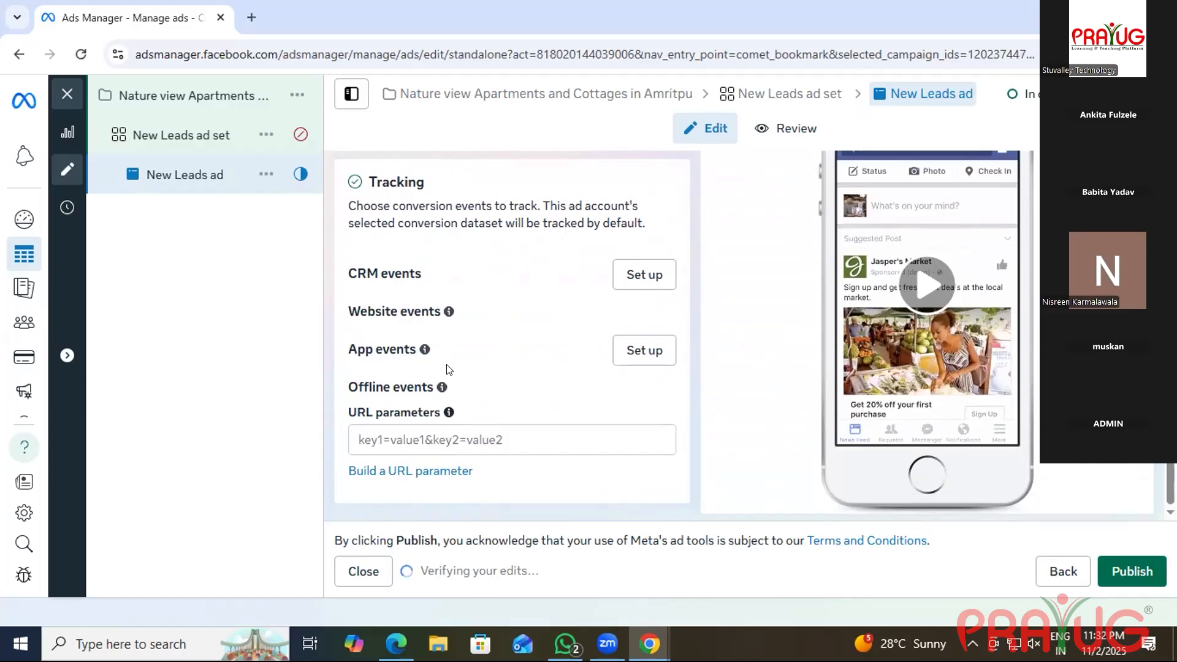
scroll(446, 369, "up", 5)
scroll(446, 369, "up", 5)
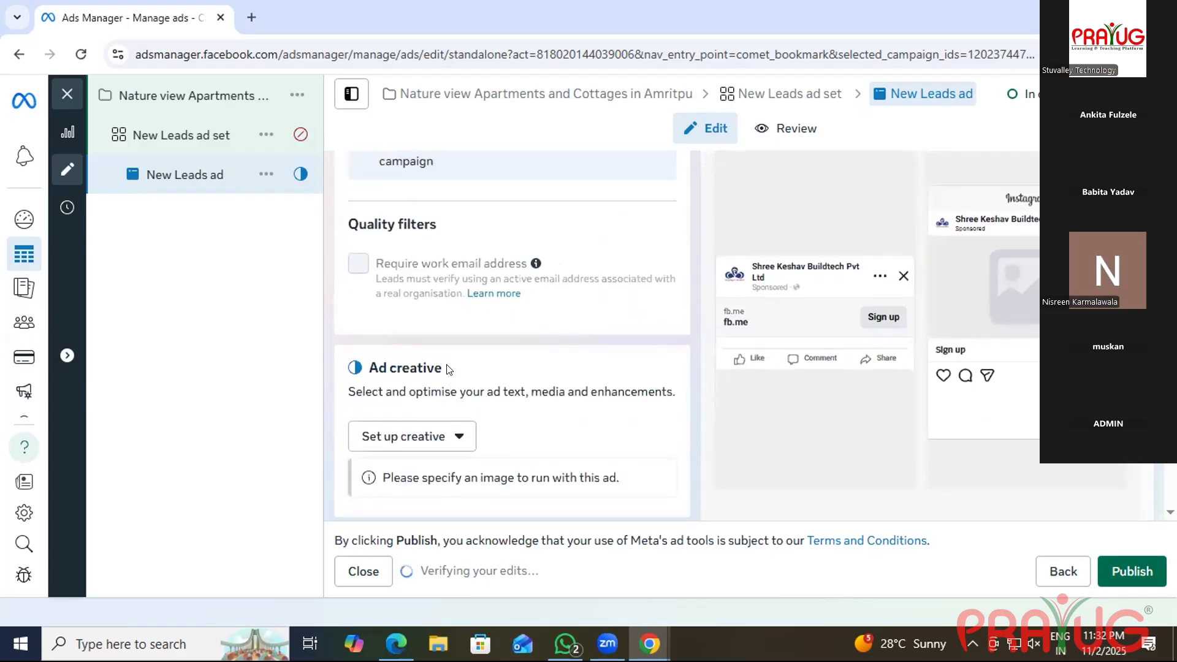
scroll(449, 369, "up", 4)
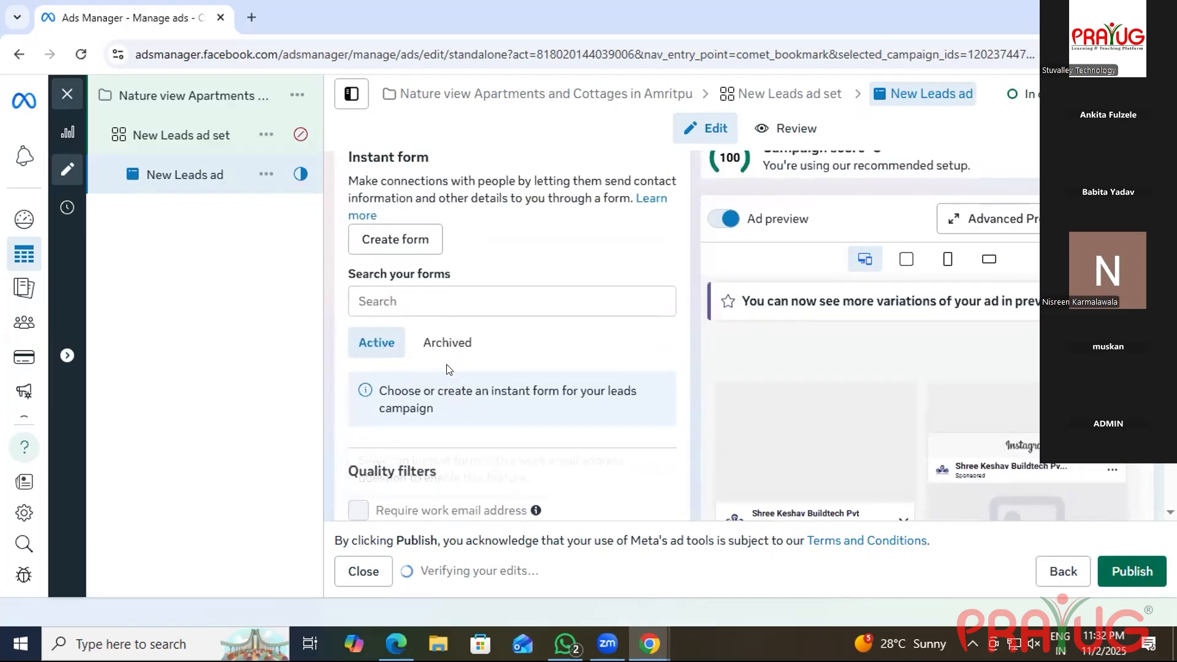
Start a new instant form from Destination, bringing up the Create form dialog with More volume type.
left_click(408, 239)
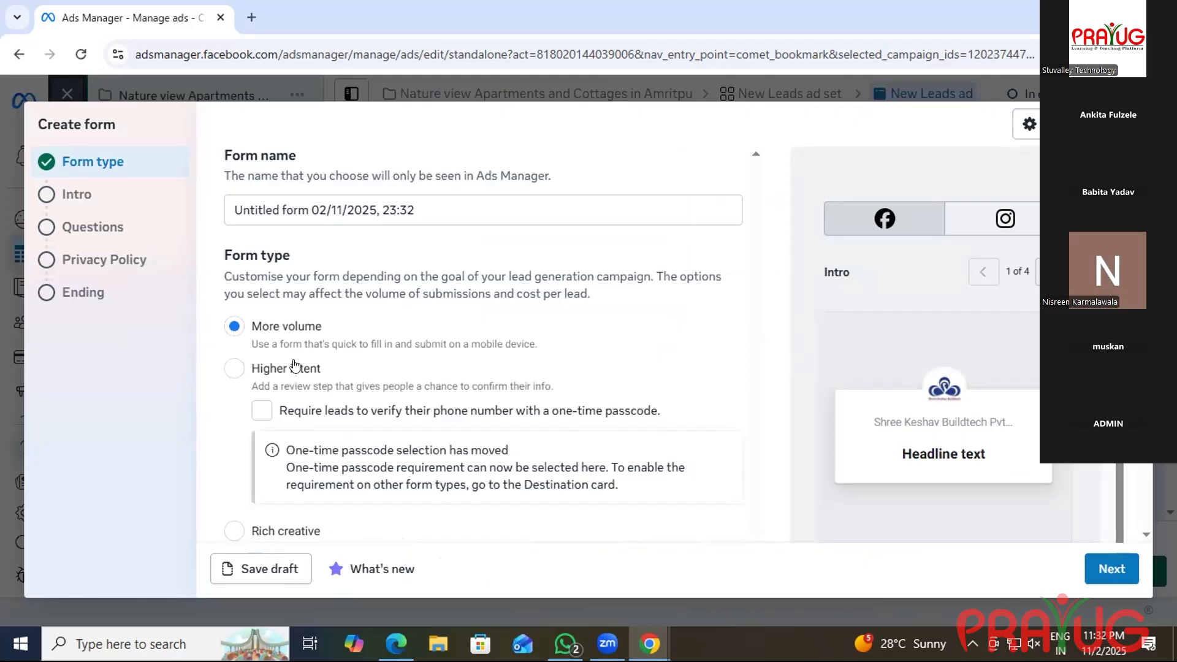
scroll(285, 377, "down", 1)
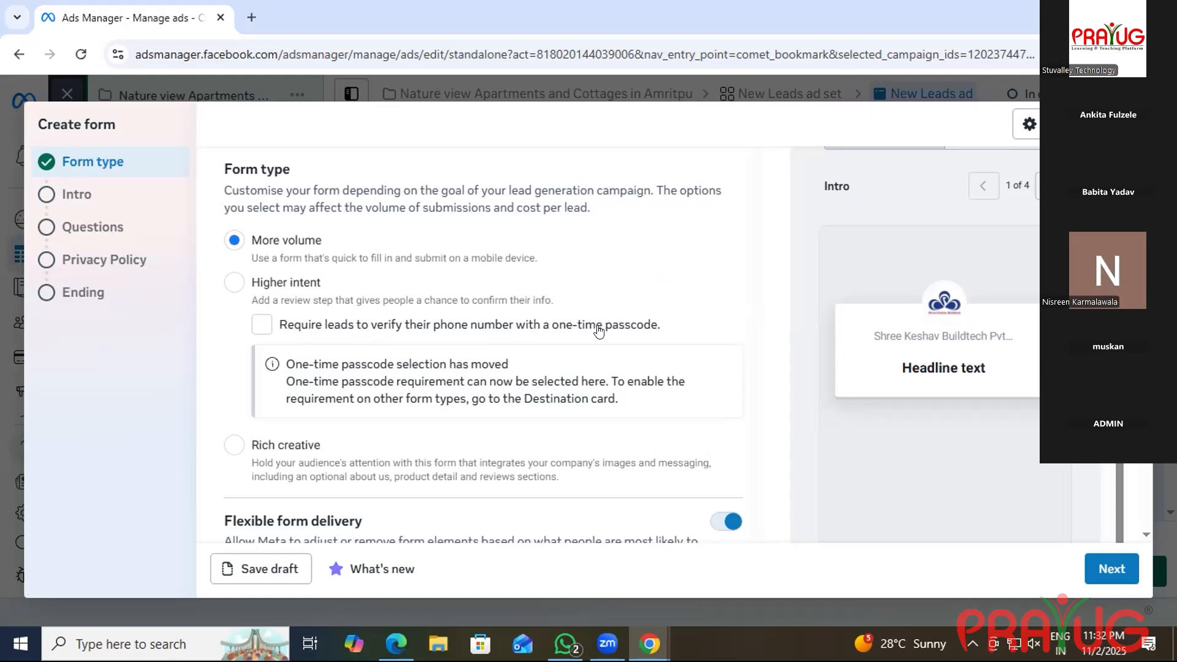
Tick one-time passcode phone verification, switching the form type to Higher intent.
scroll(380, 395, "down", 2)
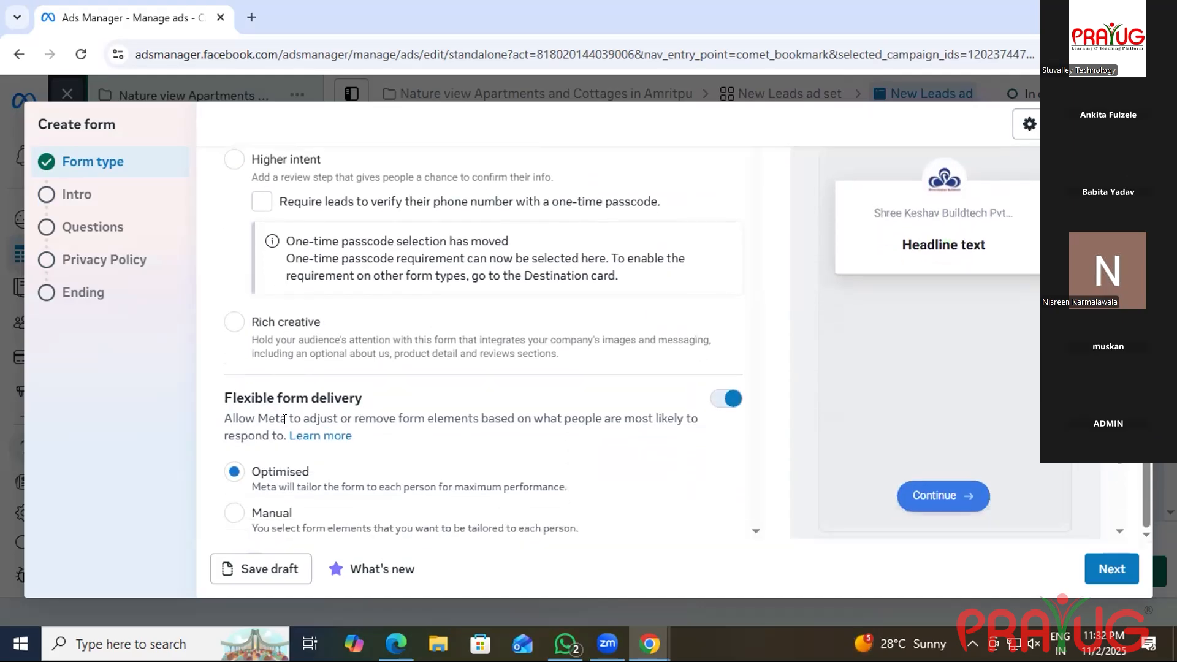
scroll(284, 419, "up", 4)
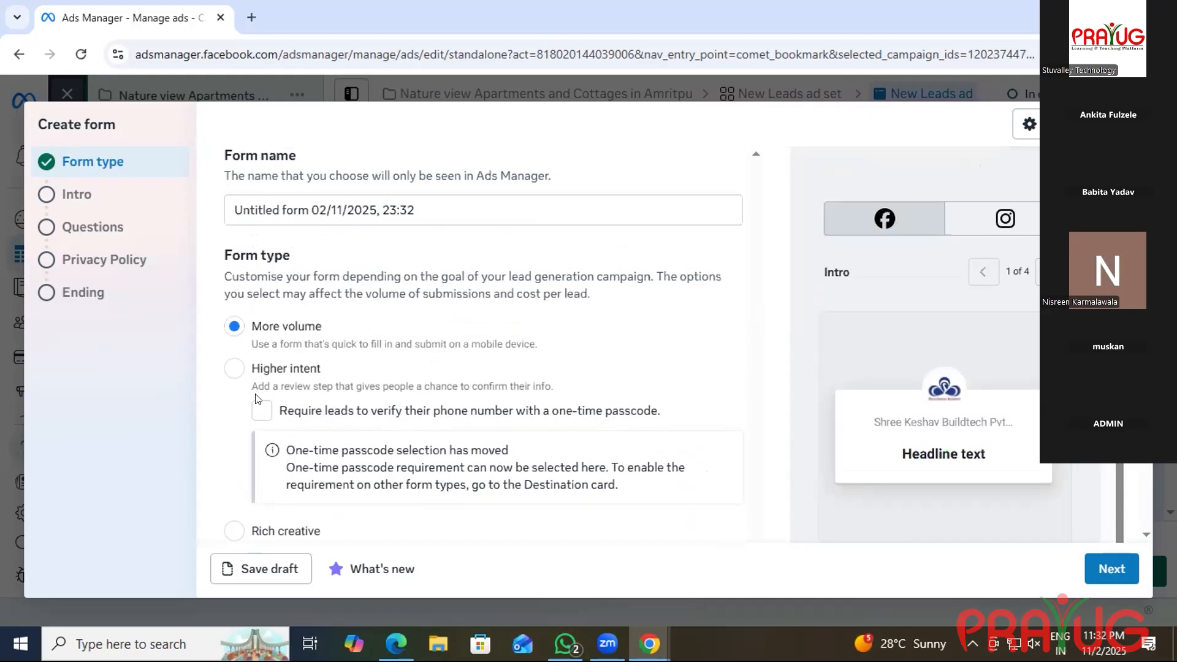
left_click(267, 410)
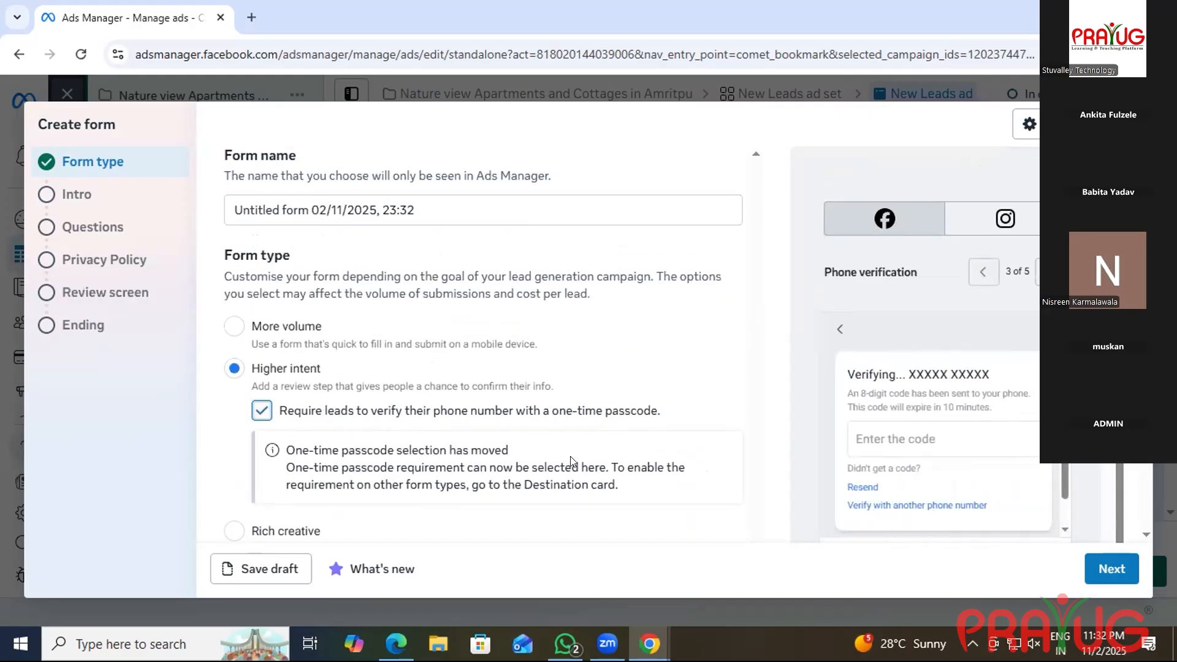
scroll(570, 459, "down", 3)
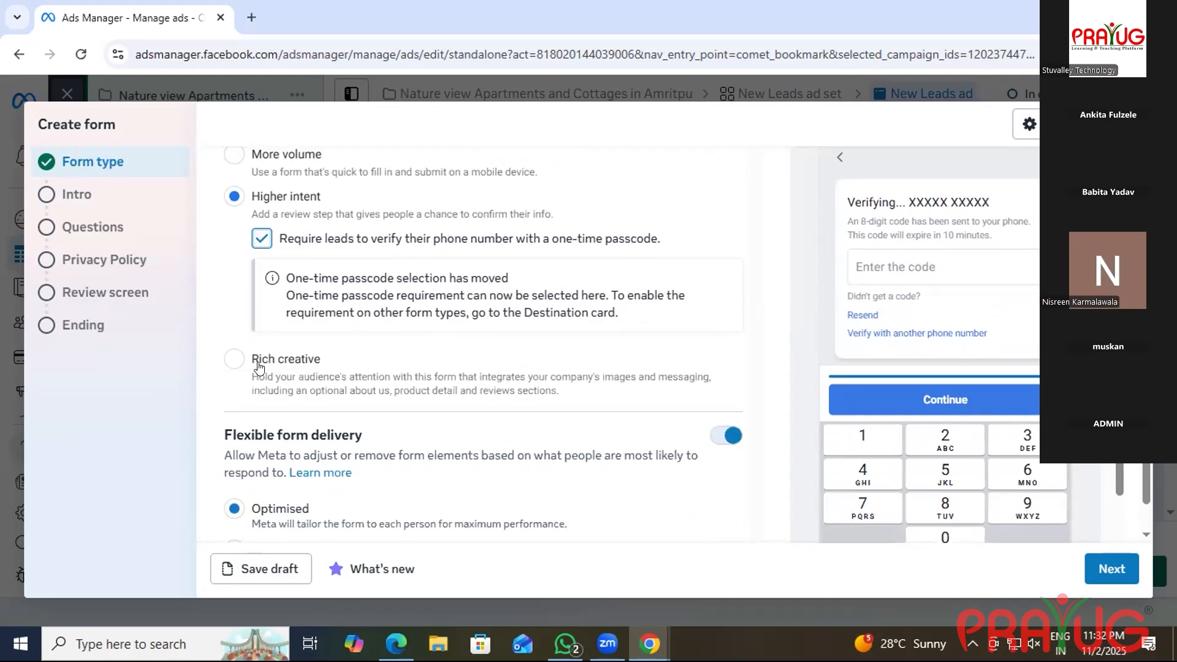
Write the Intro description 'Welocme to Shree Keshav Buildtech Pvt Ltd. Where you can find your dream house.'.
left_click(55, 194)
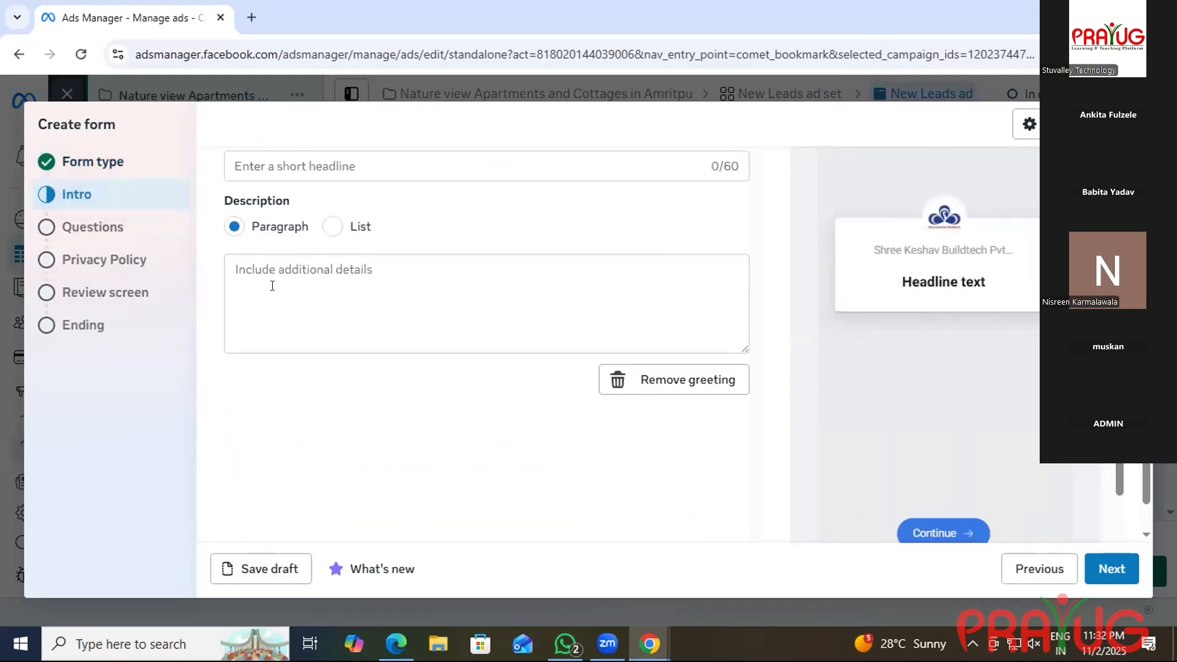
left_click(309, 258)
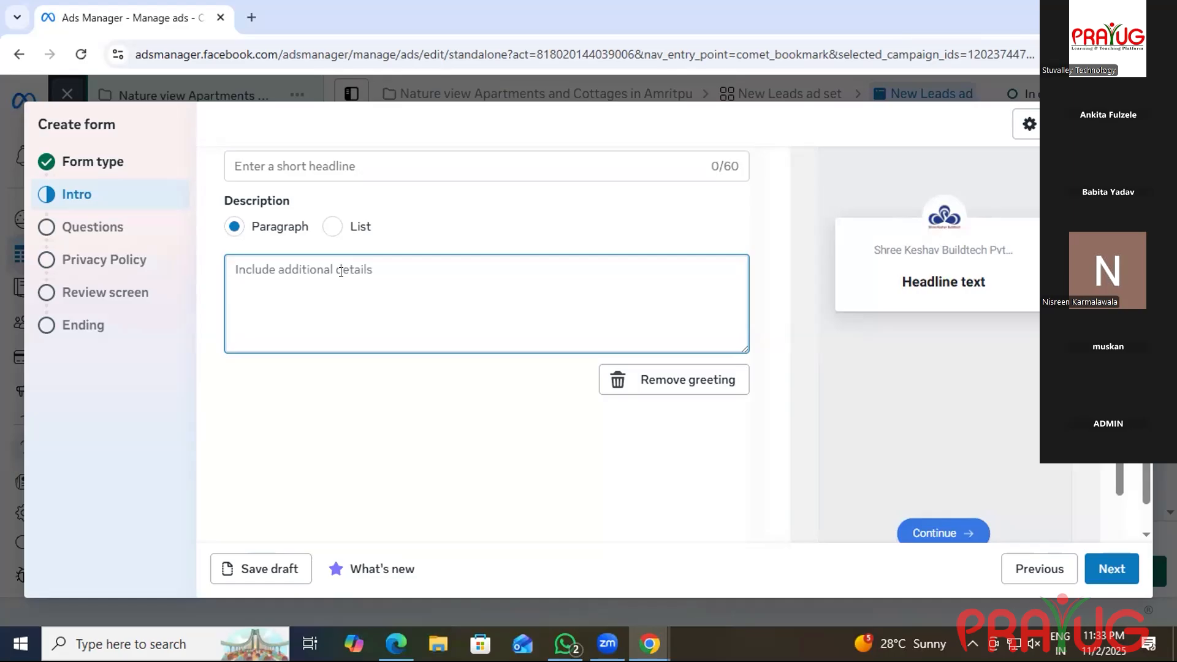
type("Welocme to Shr")
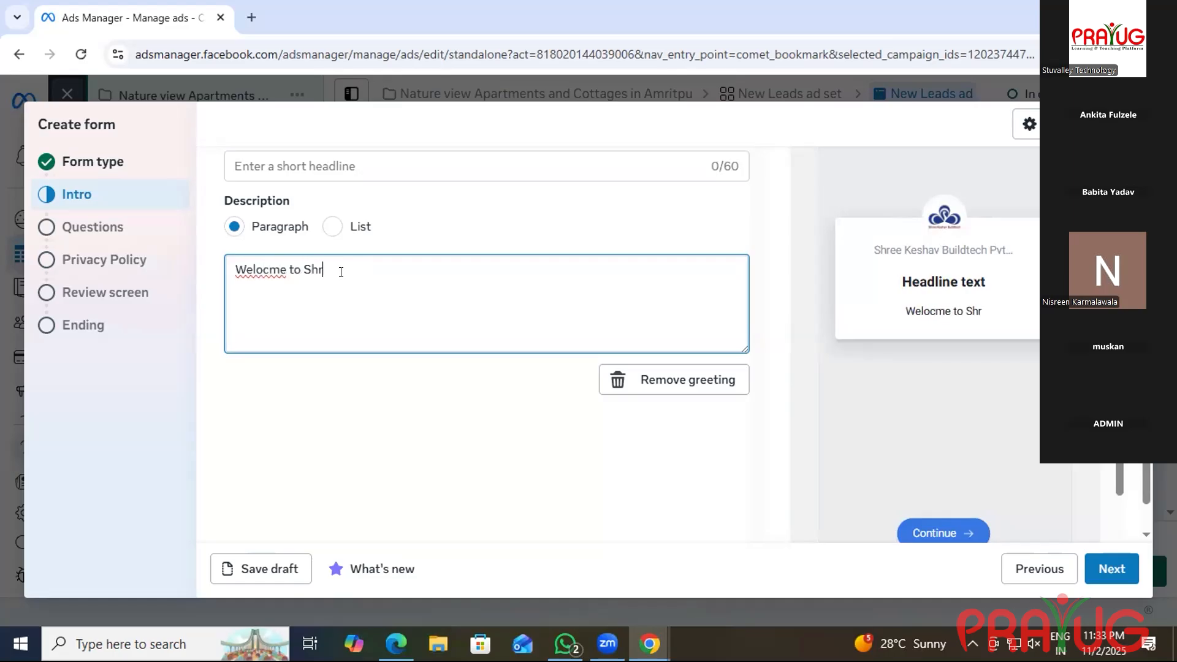
type("ee Kesh")
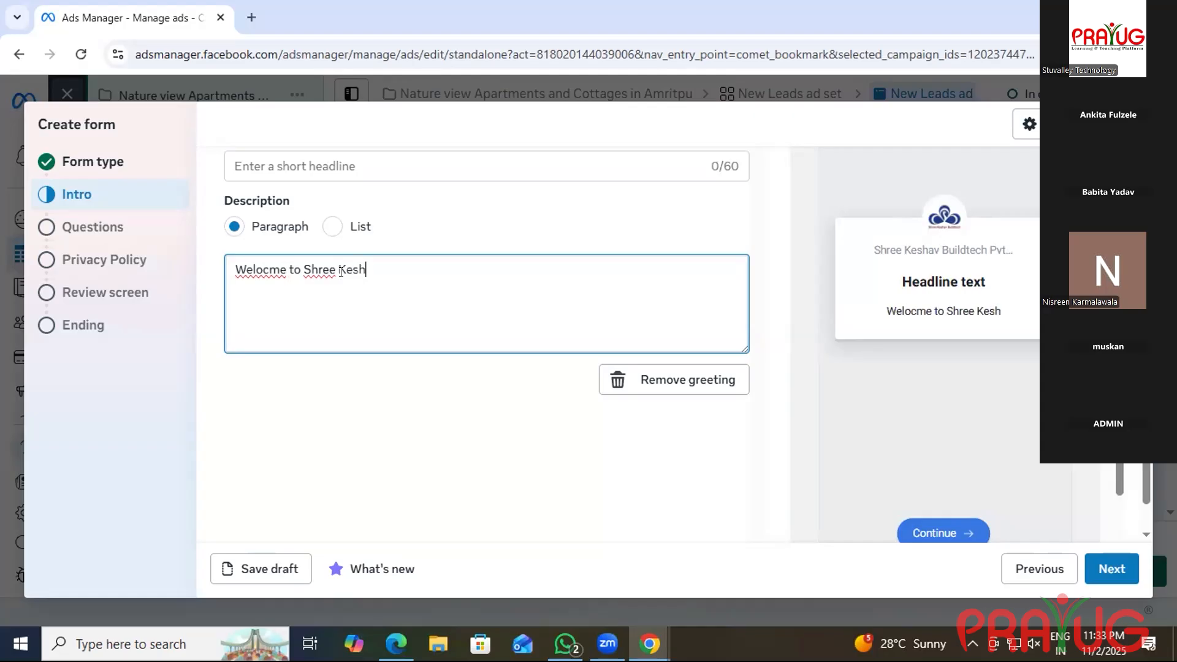
type("av uild")
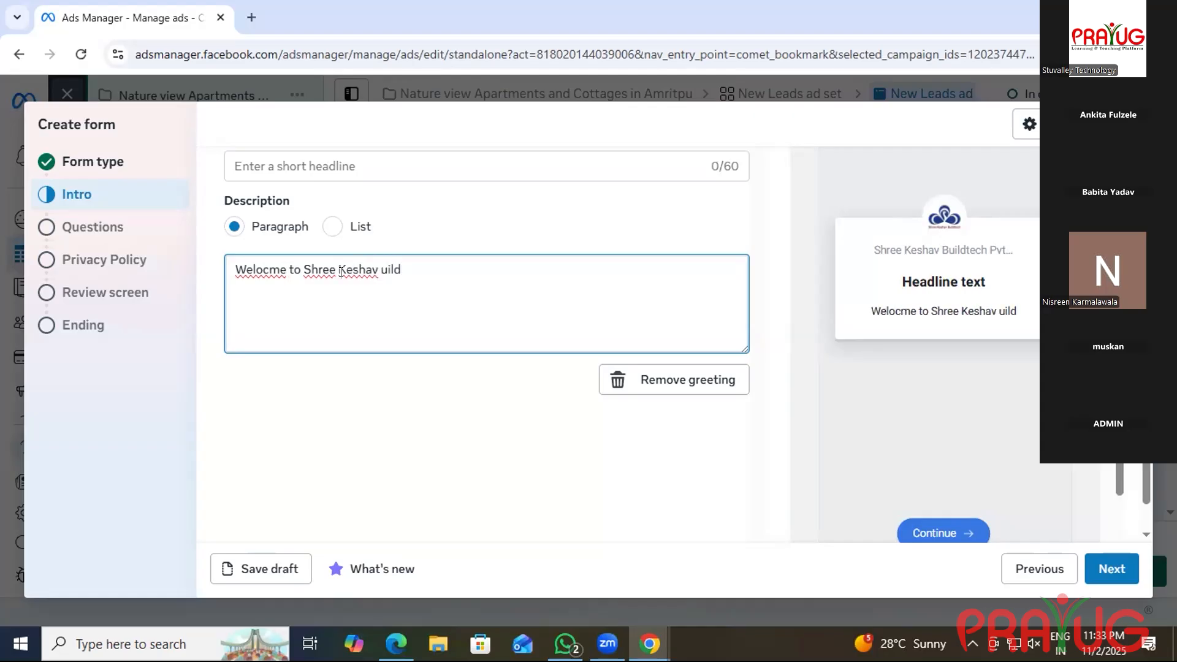
key("BackSpace")
key("BackSpace")
key("BackSpace")
key("BackSpace")
type("Buildtech ")
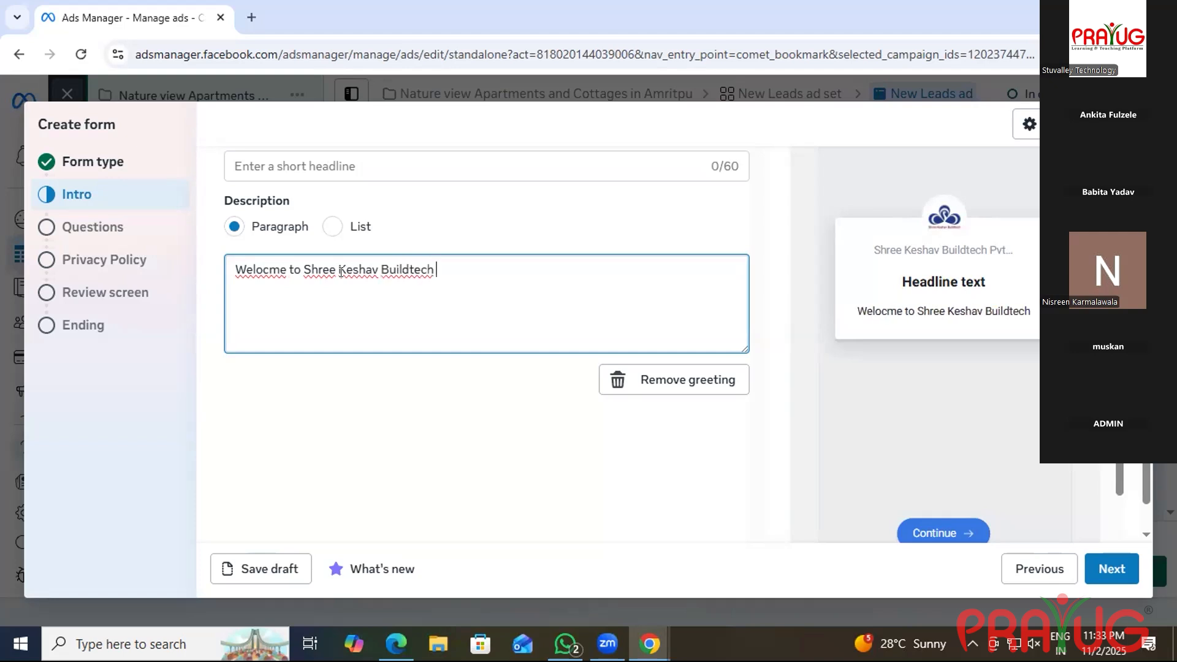
type("Pvt ")
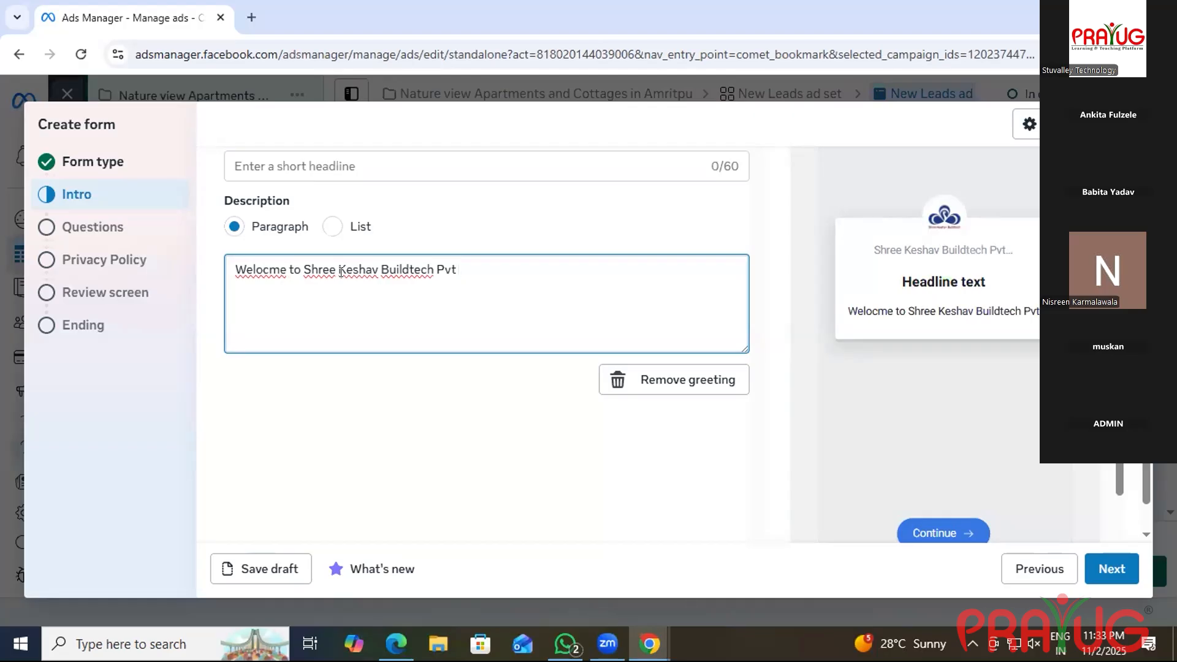
type("Lts")
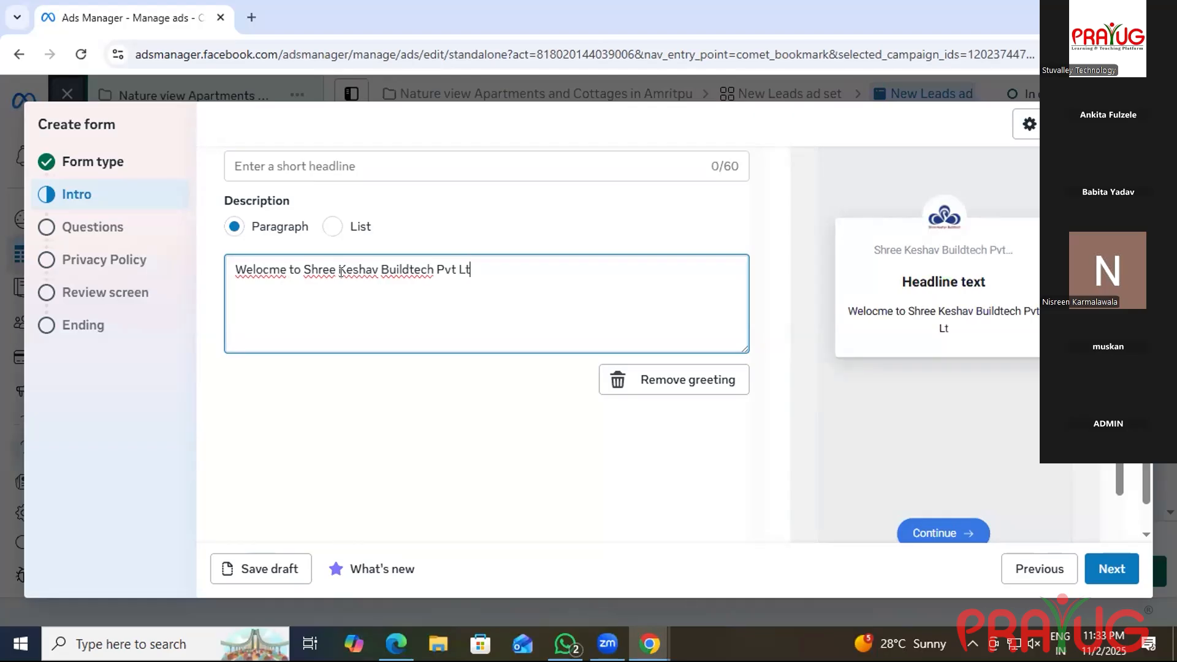
key("BackSpace")
type("d.")
type("Where you")
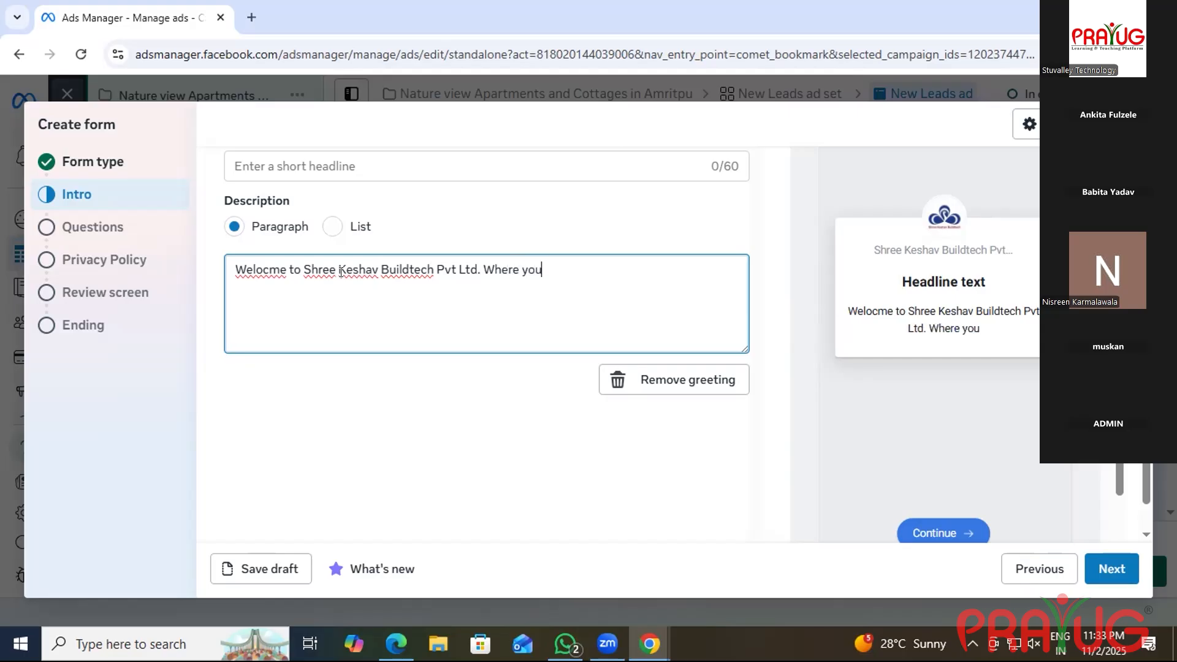
type(" can f")
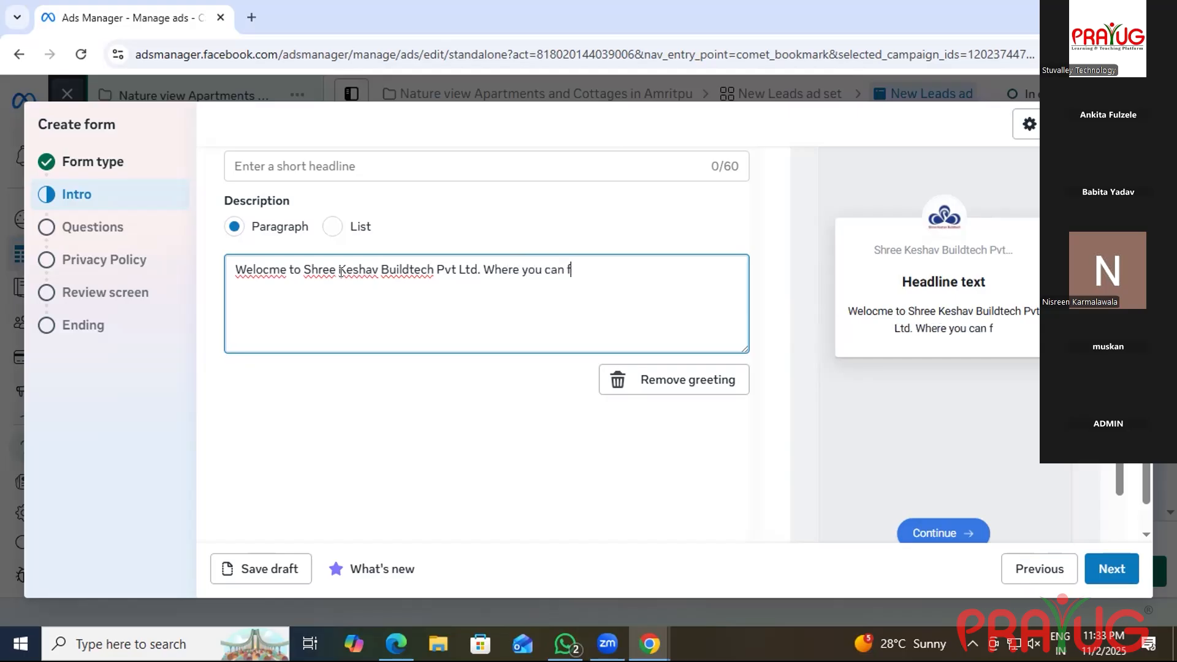
type("ind y")
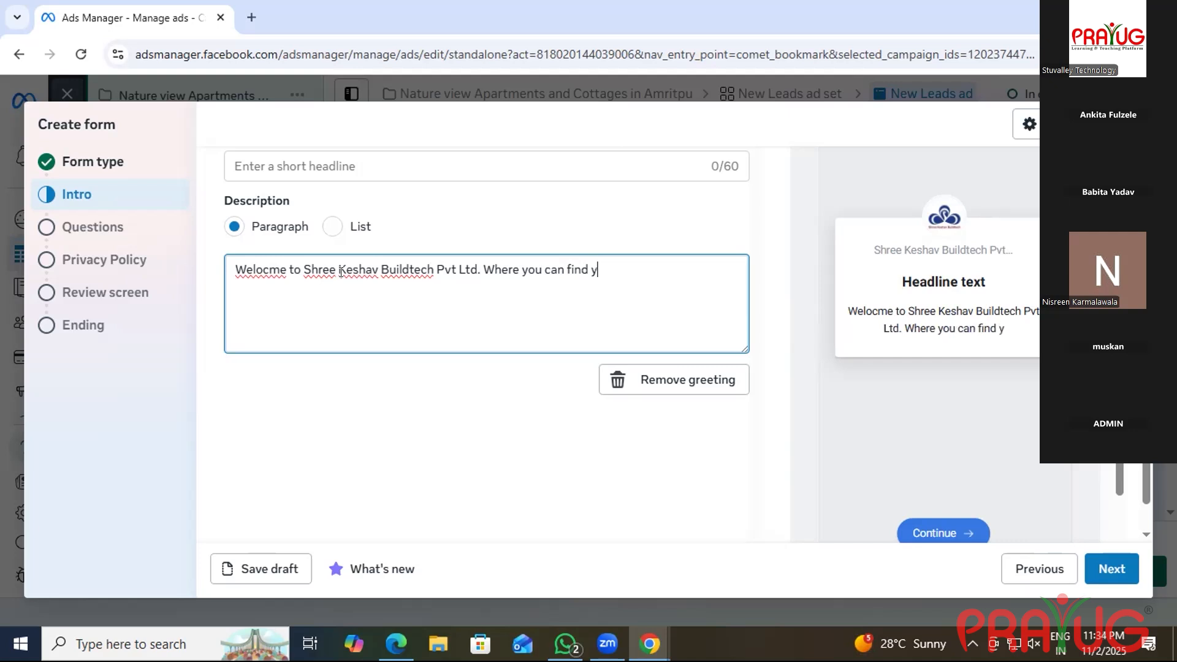
type("our D")
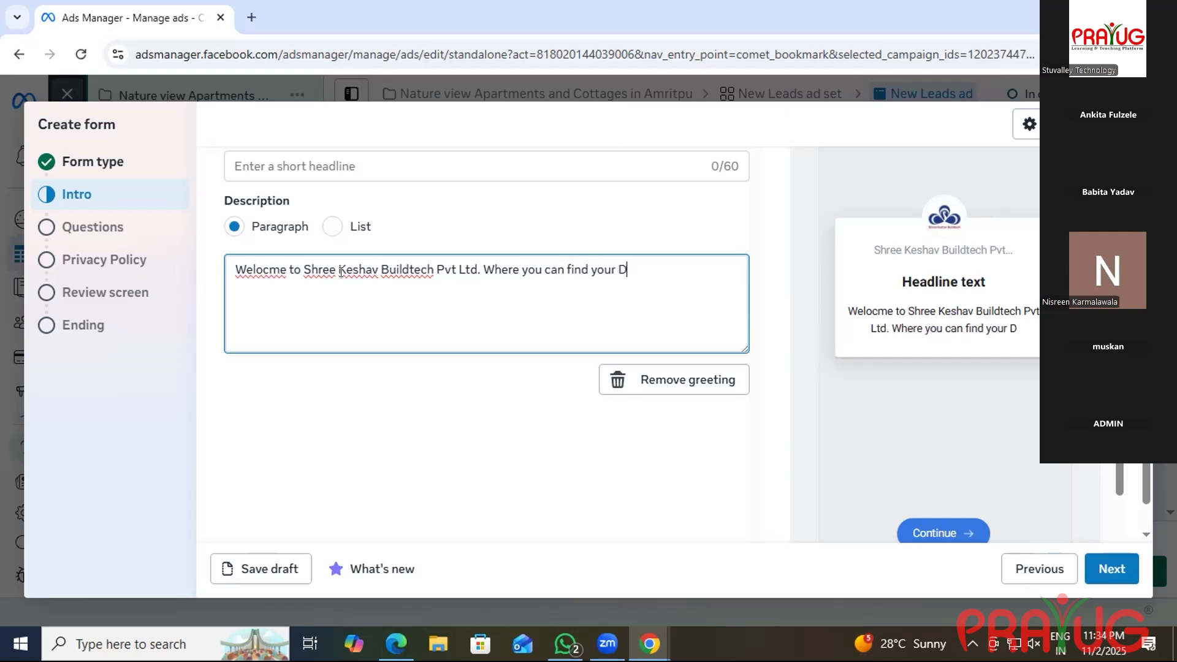
key("BackSpace")
type("d")
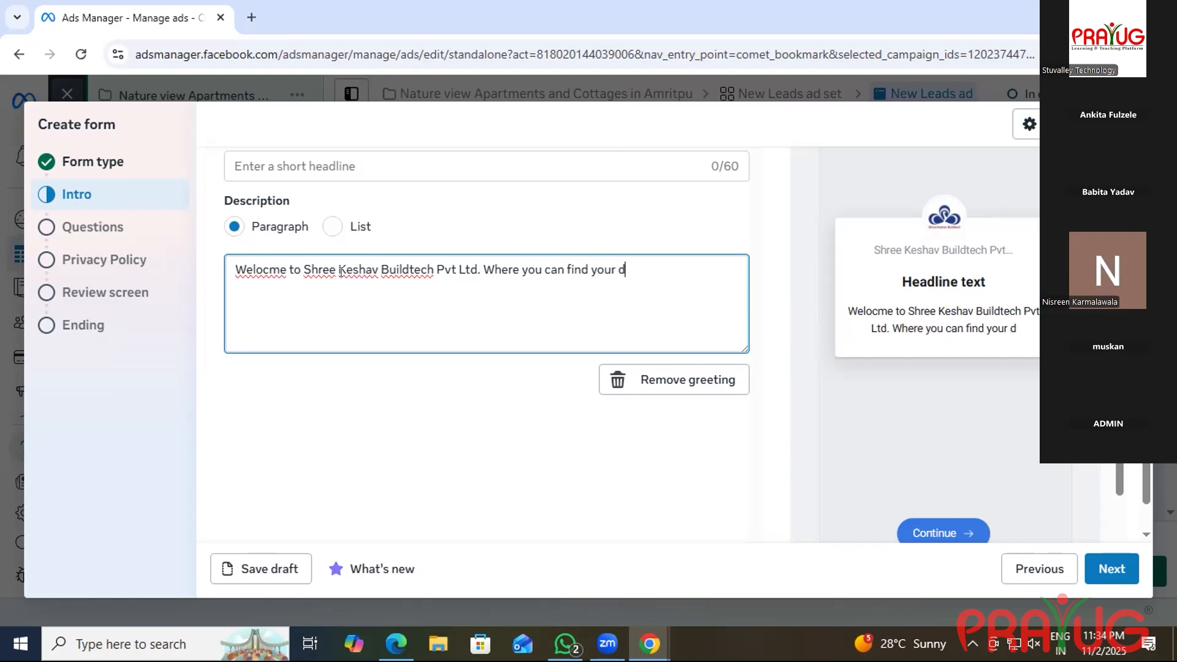
type("ea")
key("BackSpace")
key("BackSpace")
type("ream")
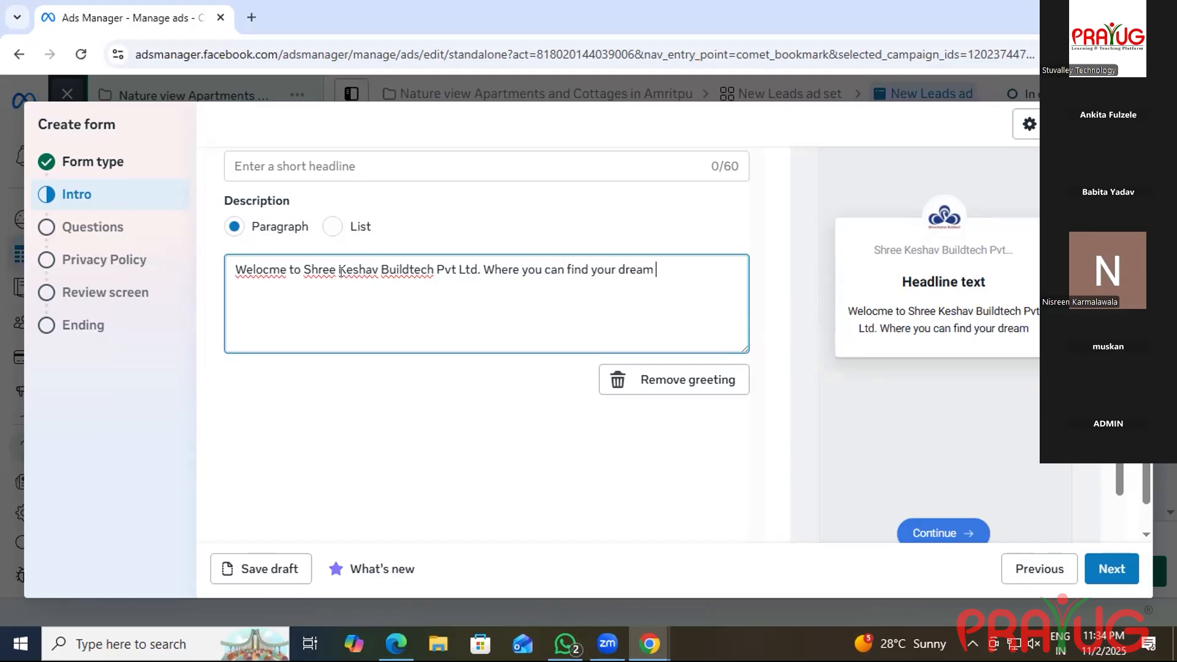
type(" house")
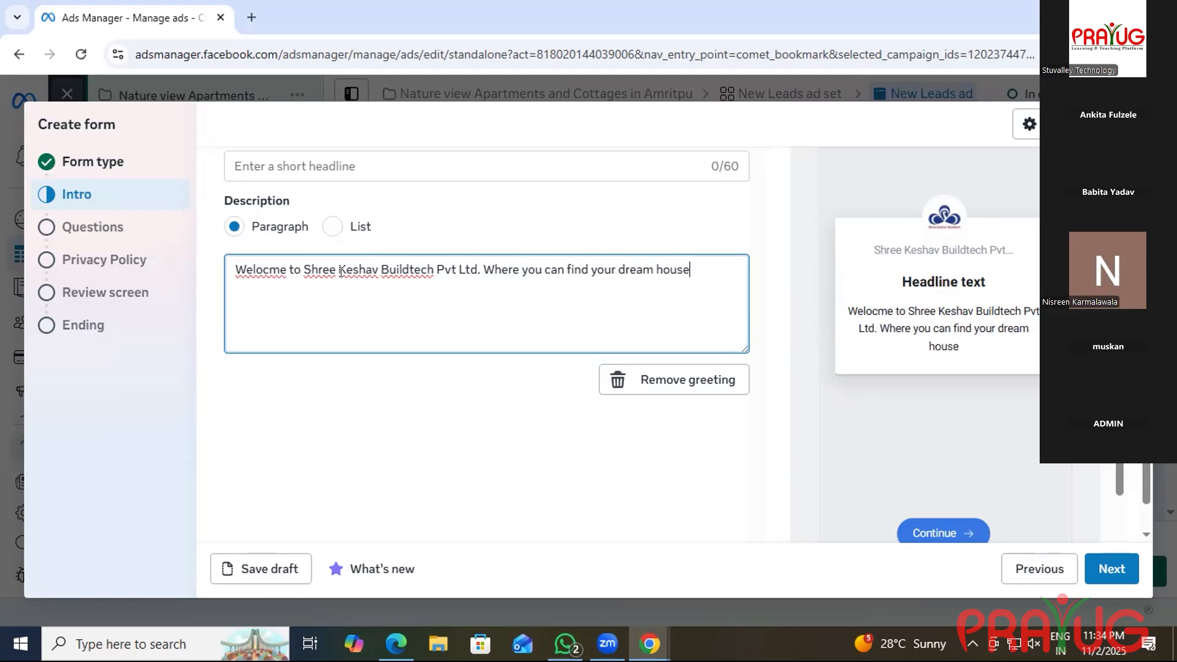
type(".")
left_click(536, 163)
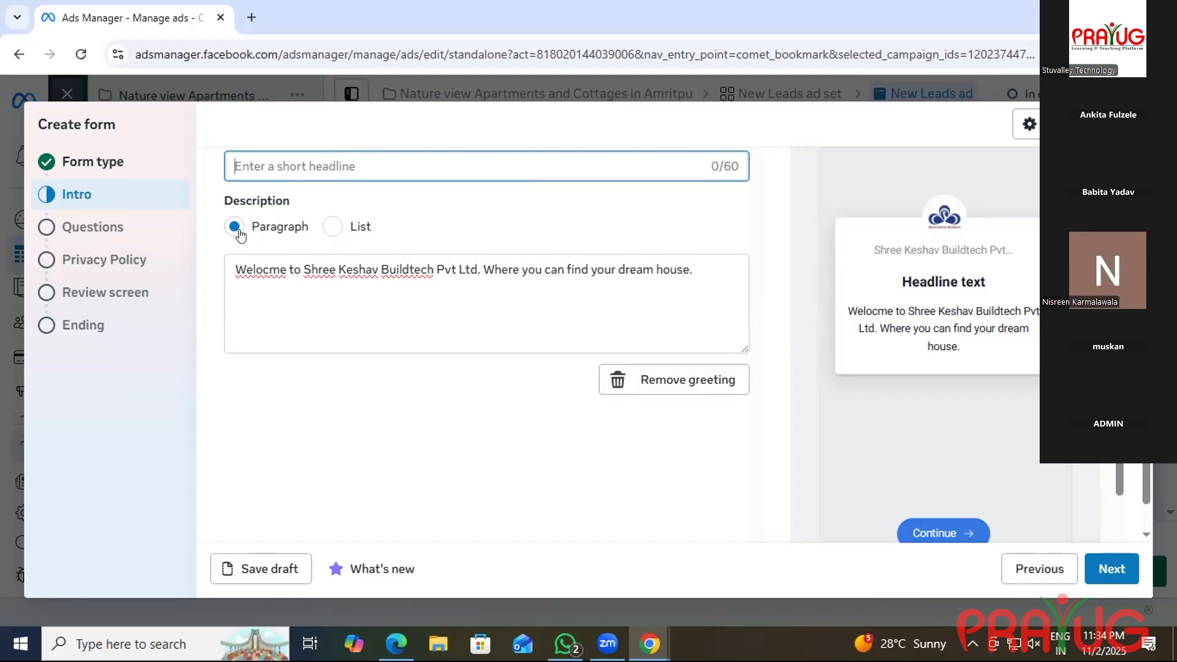
left_click(98, 225)
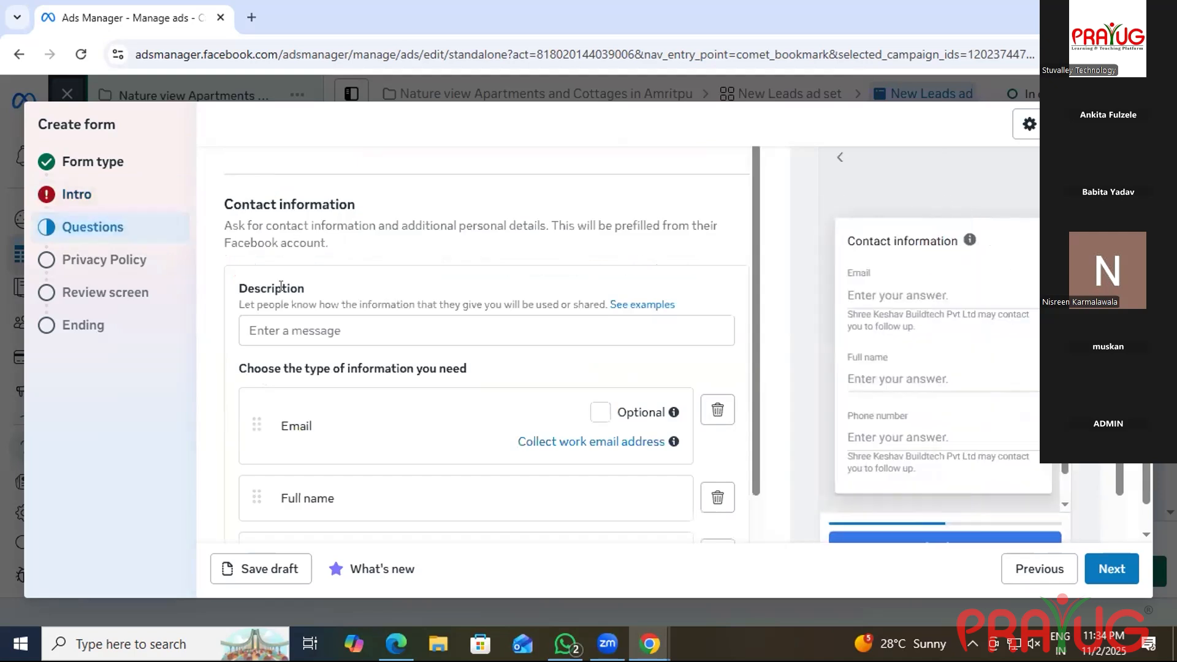
left_click(345, 330)
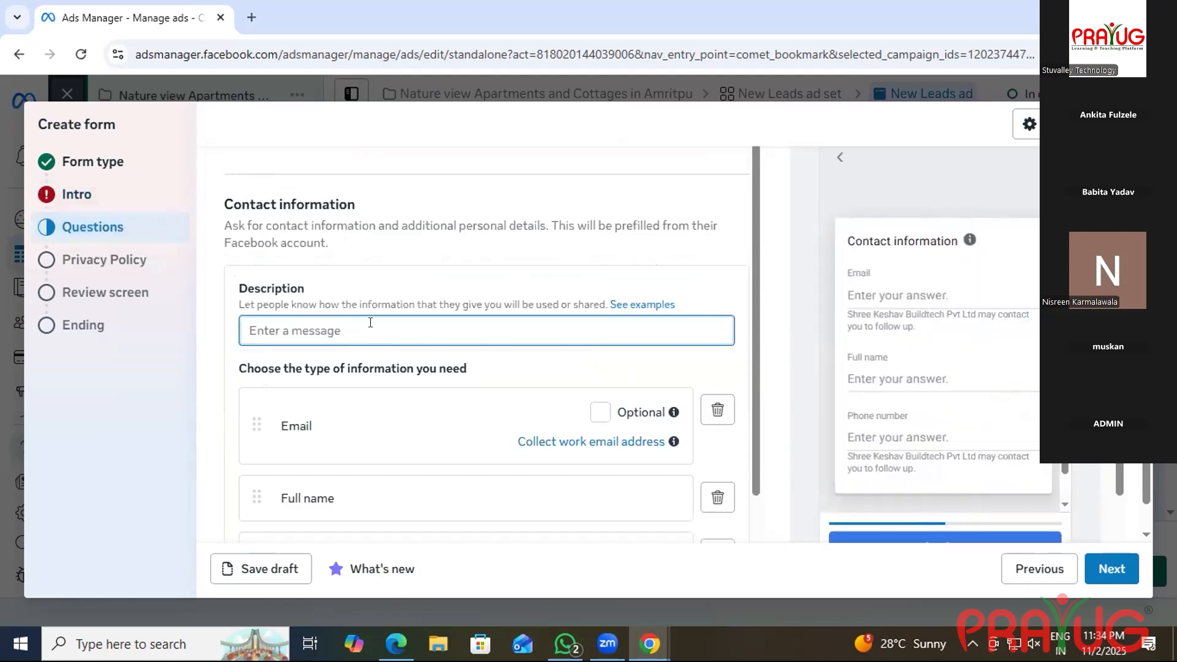
scroll(479, 392, "down", 1)
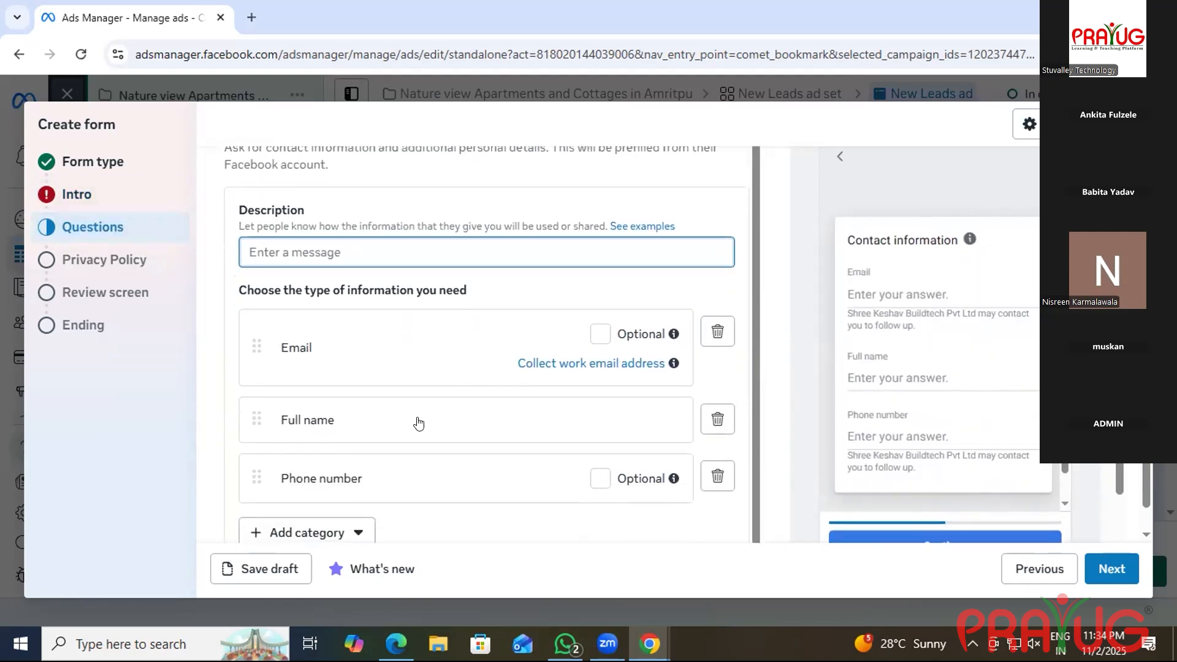
scroll(418, 423, "down", 1)
left_click(373, 387)
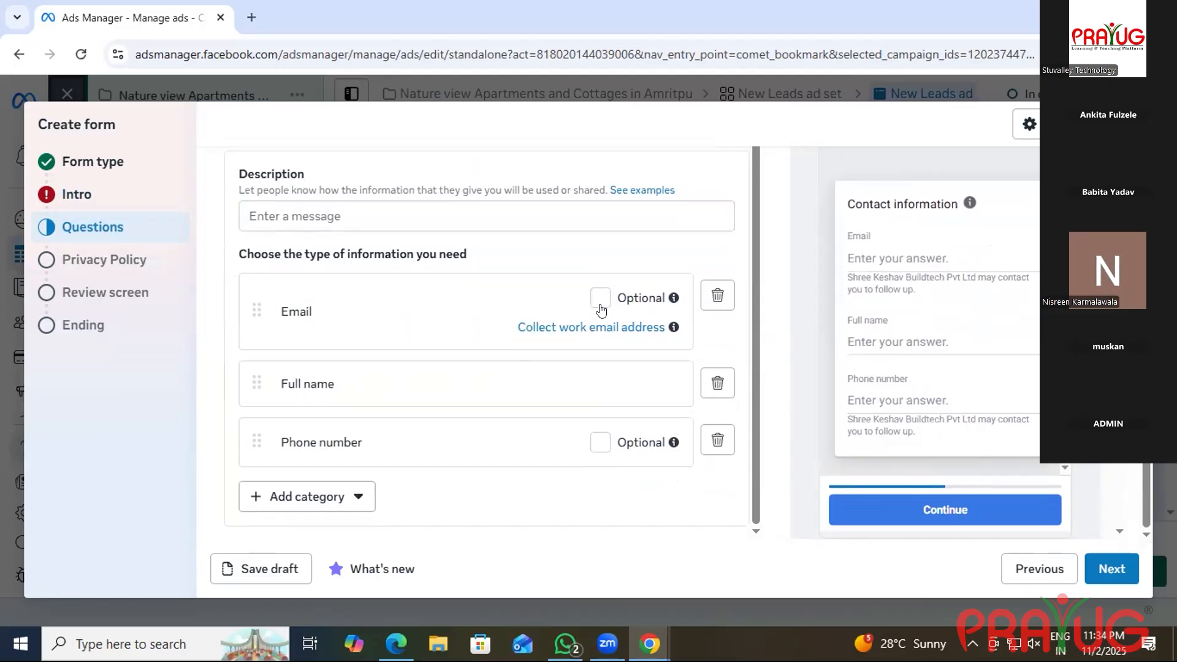
left_click(598, 440)
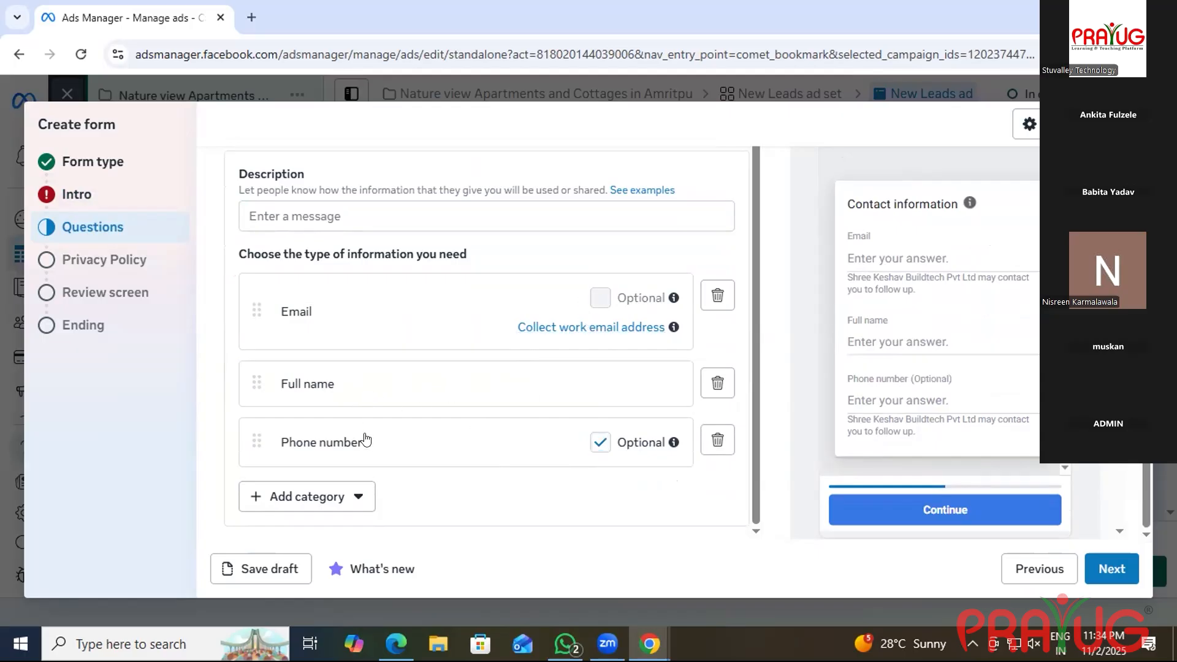
scroll(546, 349, "up", 1)
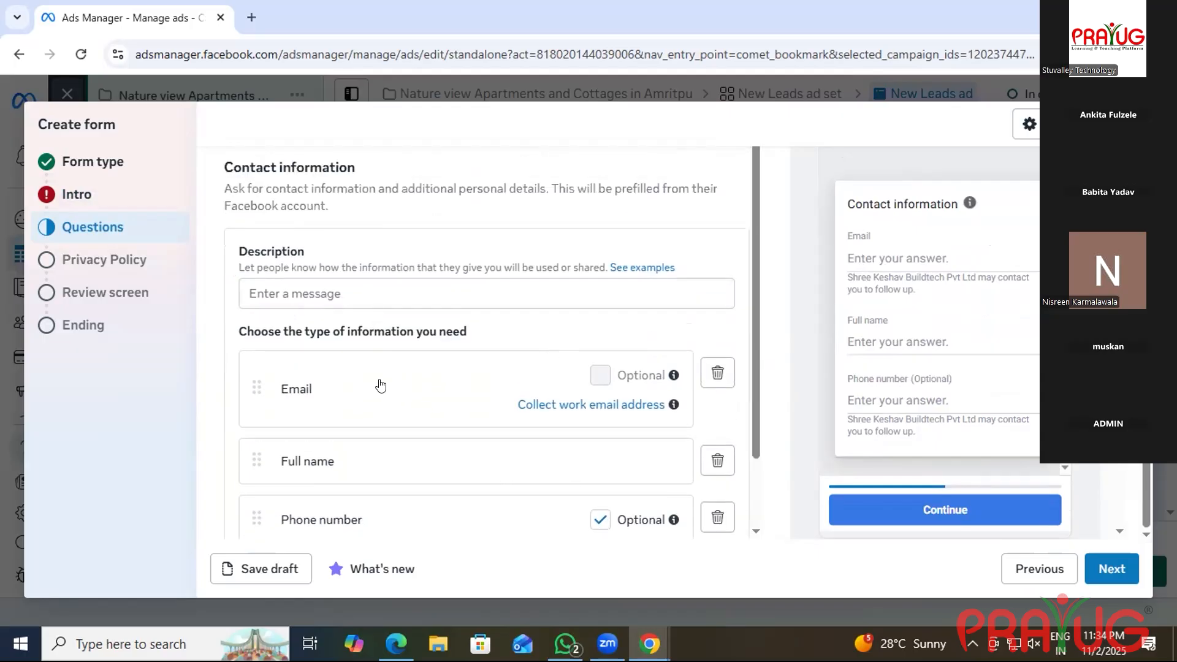
scroll(380, 385, "down", 1)
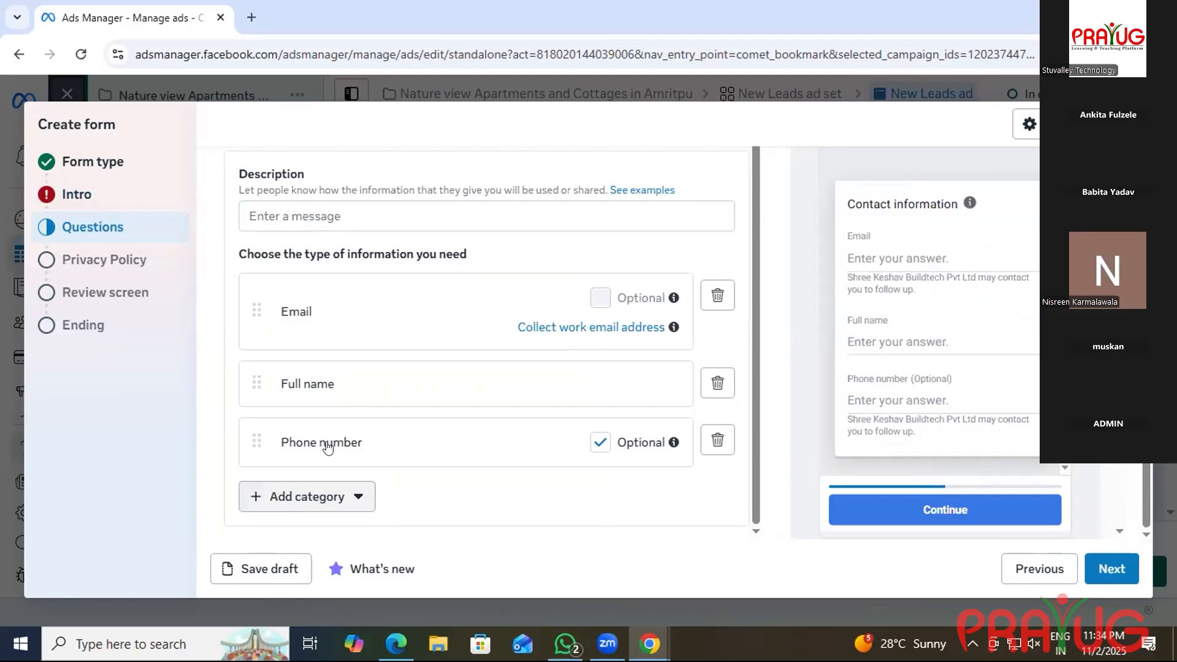
scroll(303, 328, "up", 1)
scroll(302, 328, "up", 1)
scroll(312, 429, "down", 1)
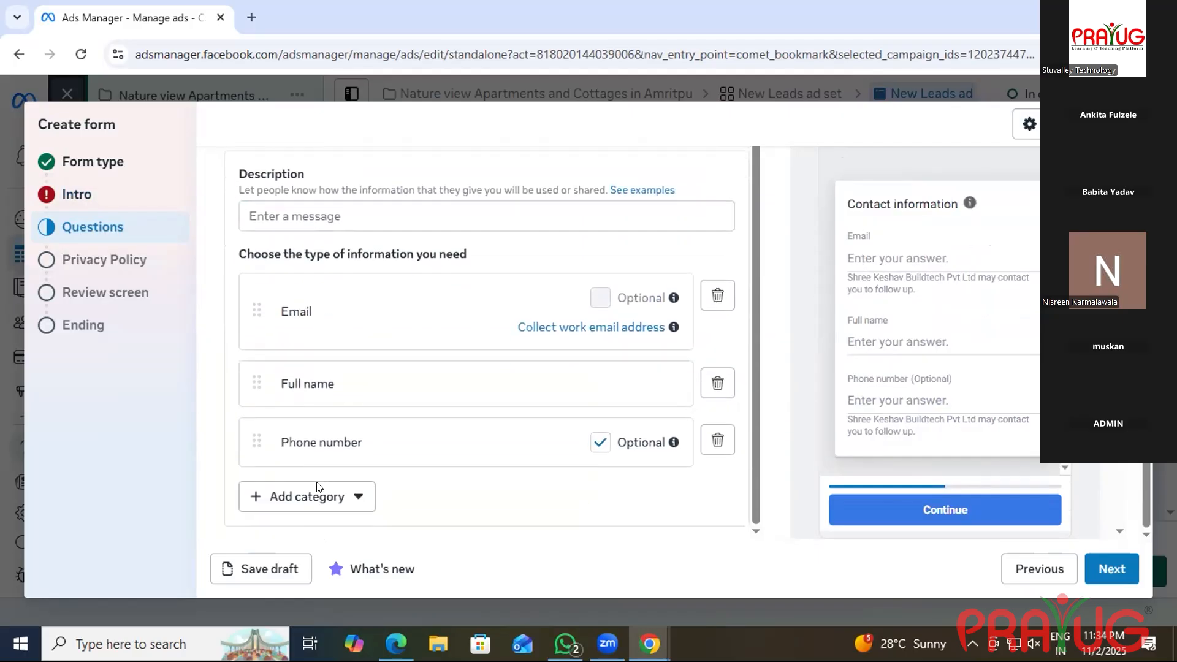
Browse the Add category question submenus and show the Contact fields options.
left_click(288, 496)
mouse_move(329, 358)
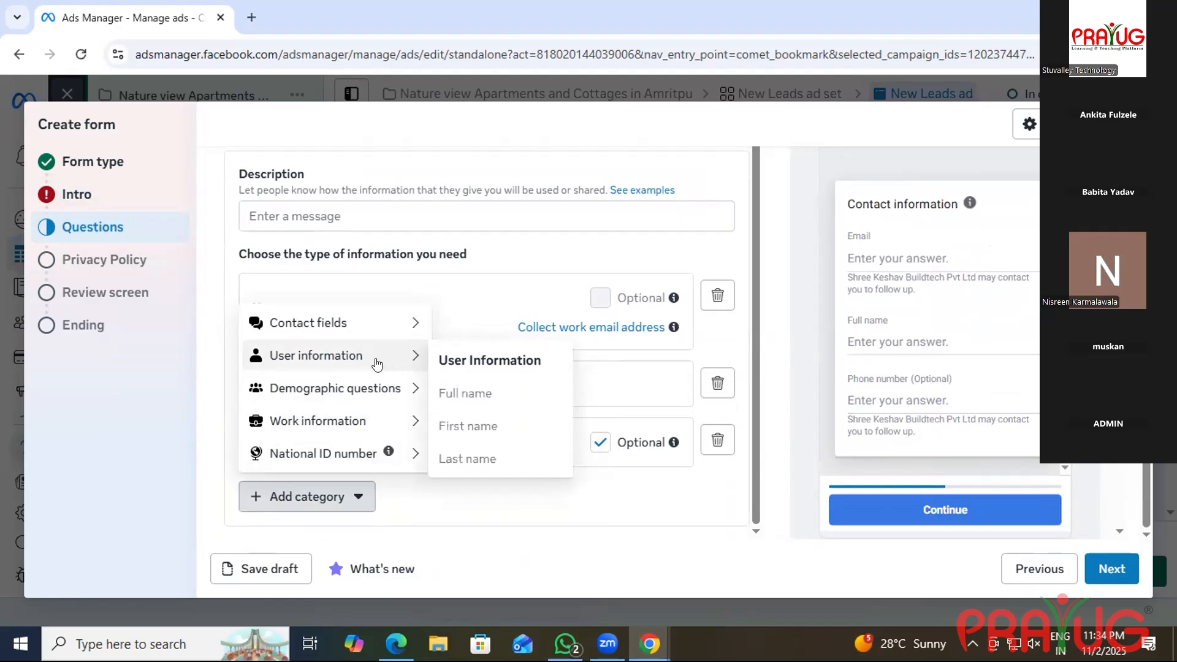
mouse_move(327, 396)
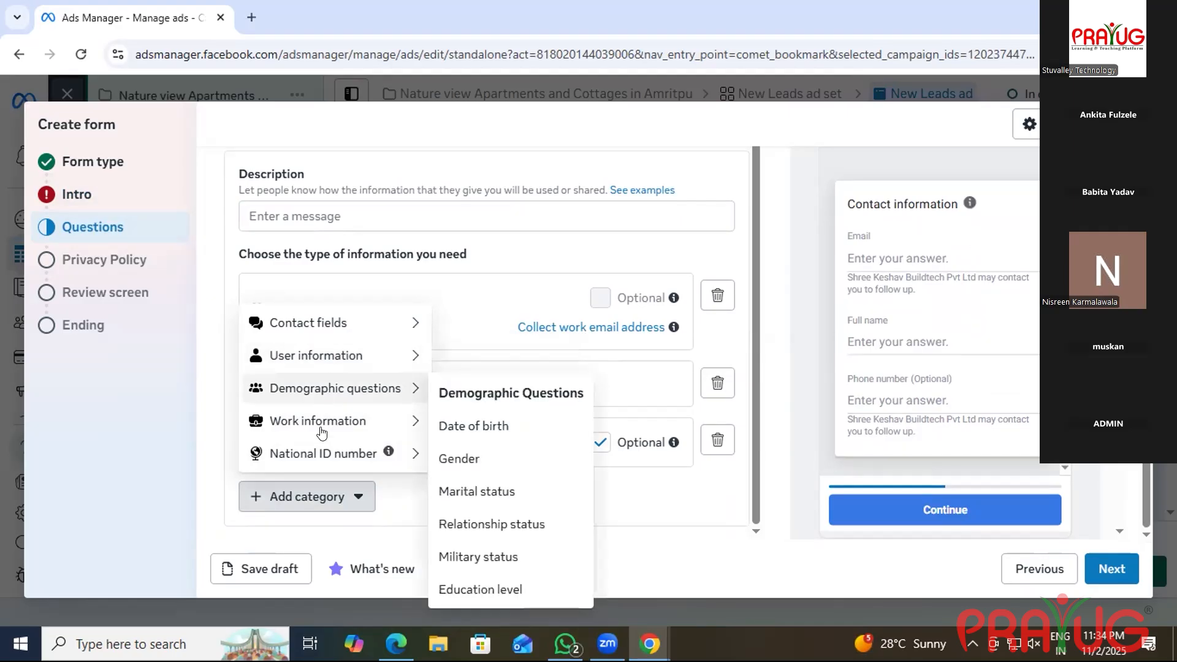
mouse_move(326, 434)
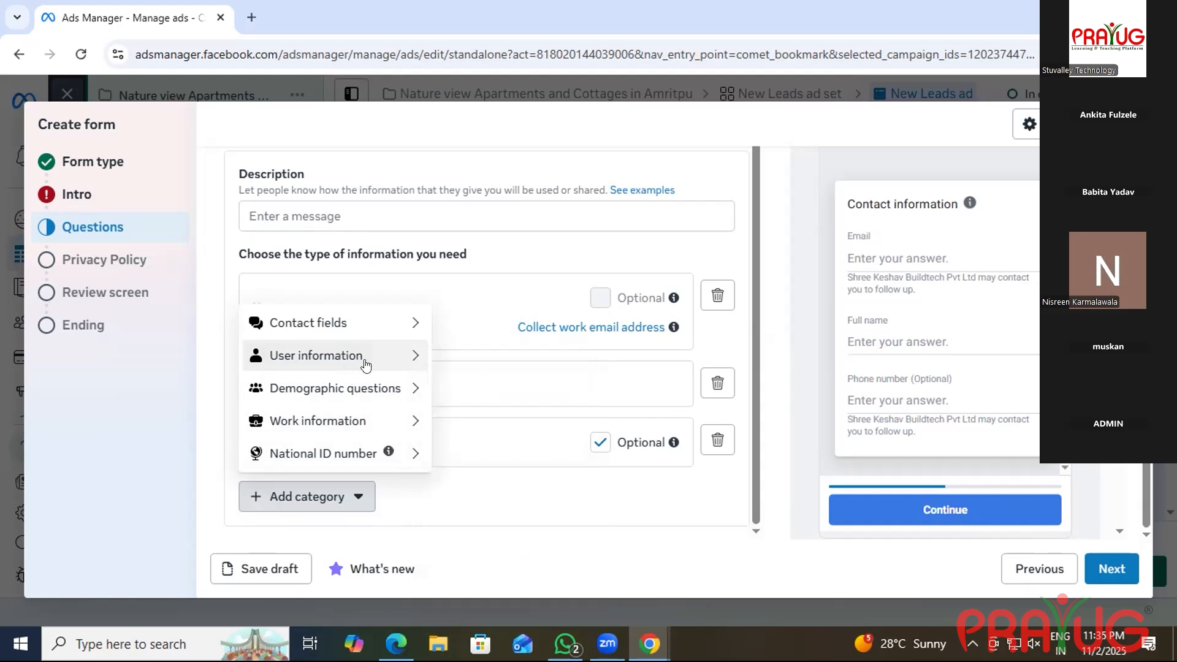
mouse_move(404, 388)
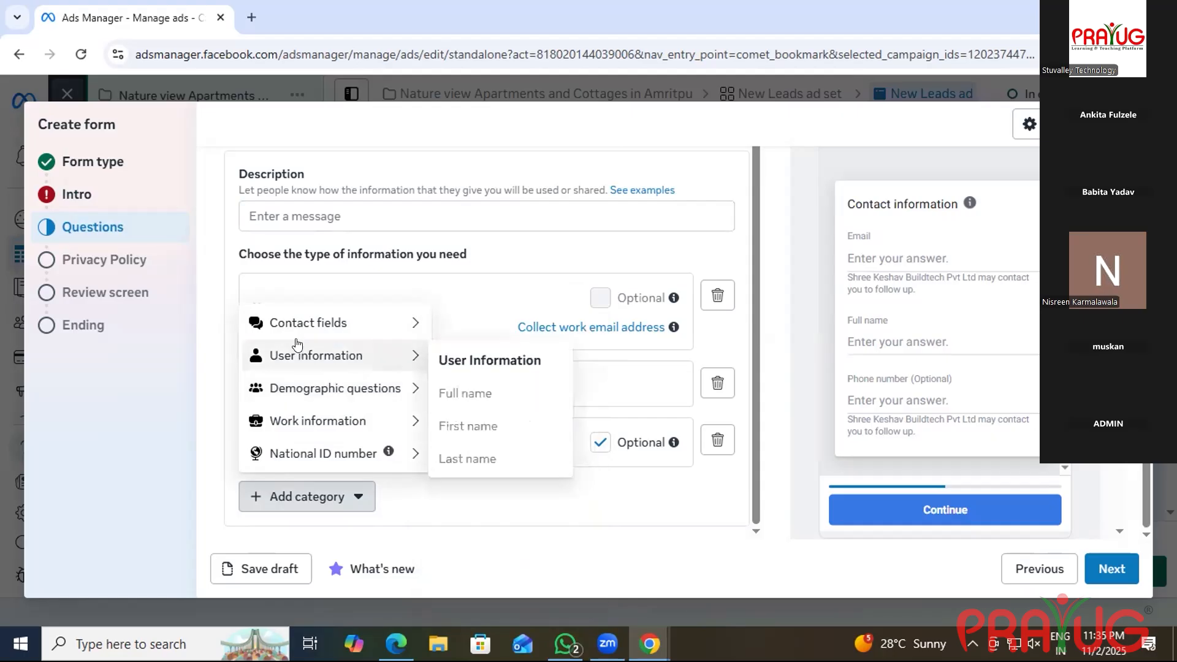
mouse_move(325, 327)
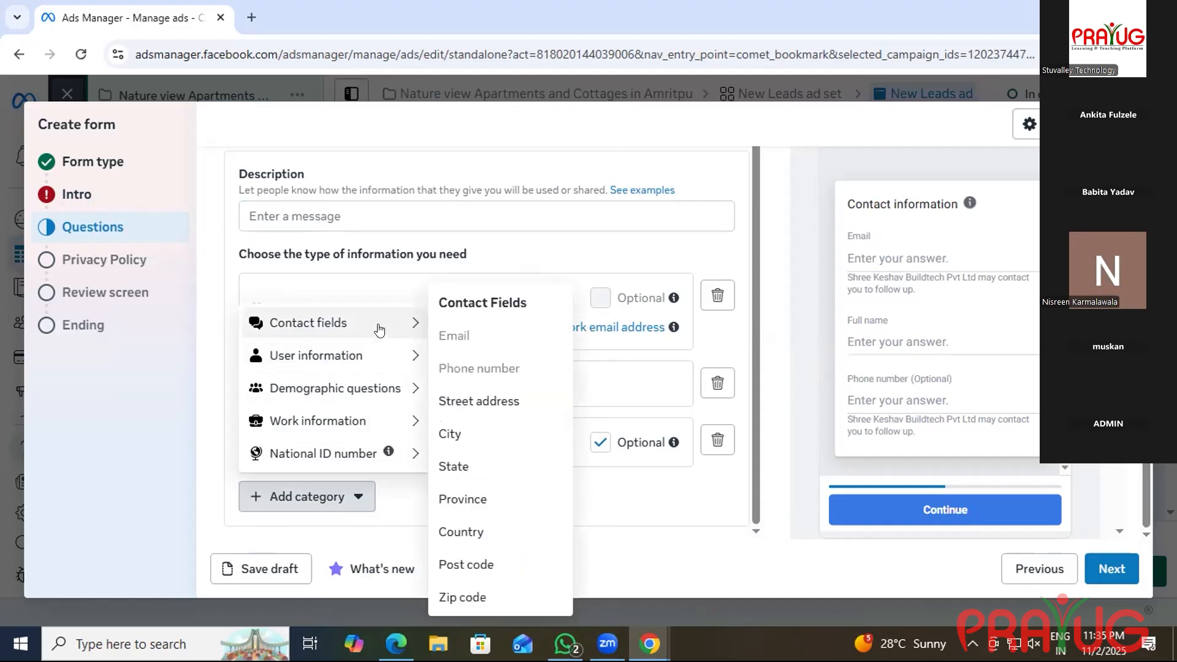
left_click(327, 494)
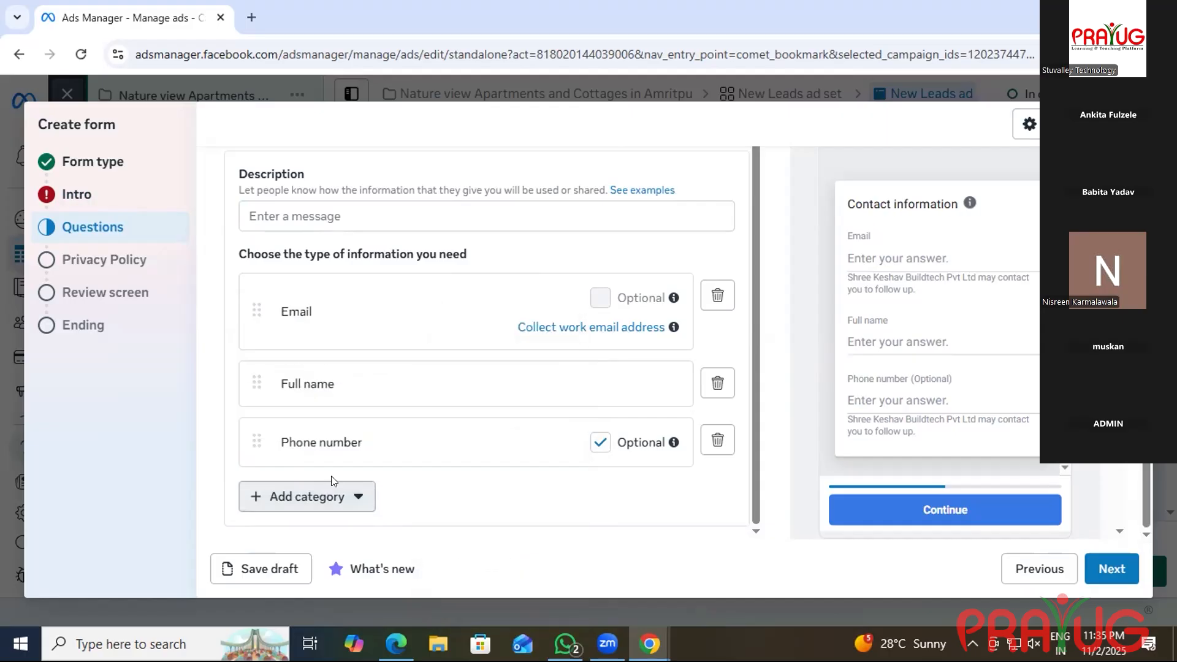
left_click(268, 492)
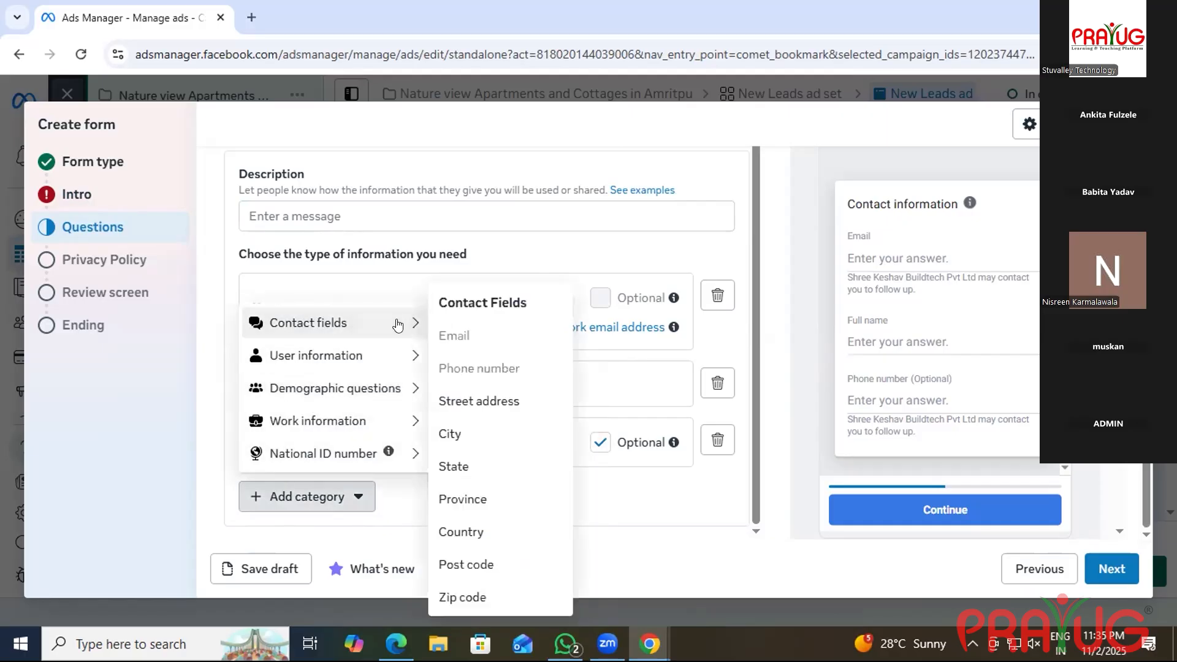
mouse_move(363, 323)
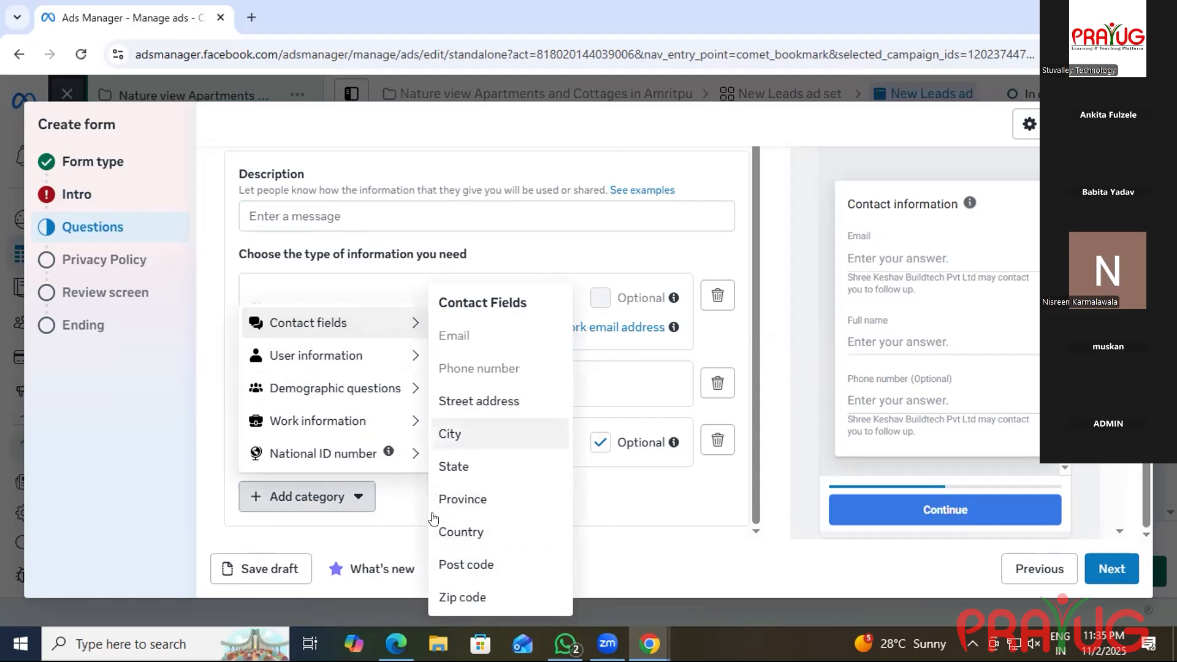
Add State from Contact fields, mark it Optional, and save the form draft.
left_click(471, 467)
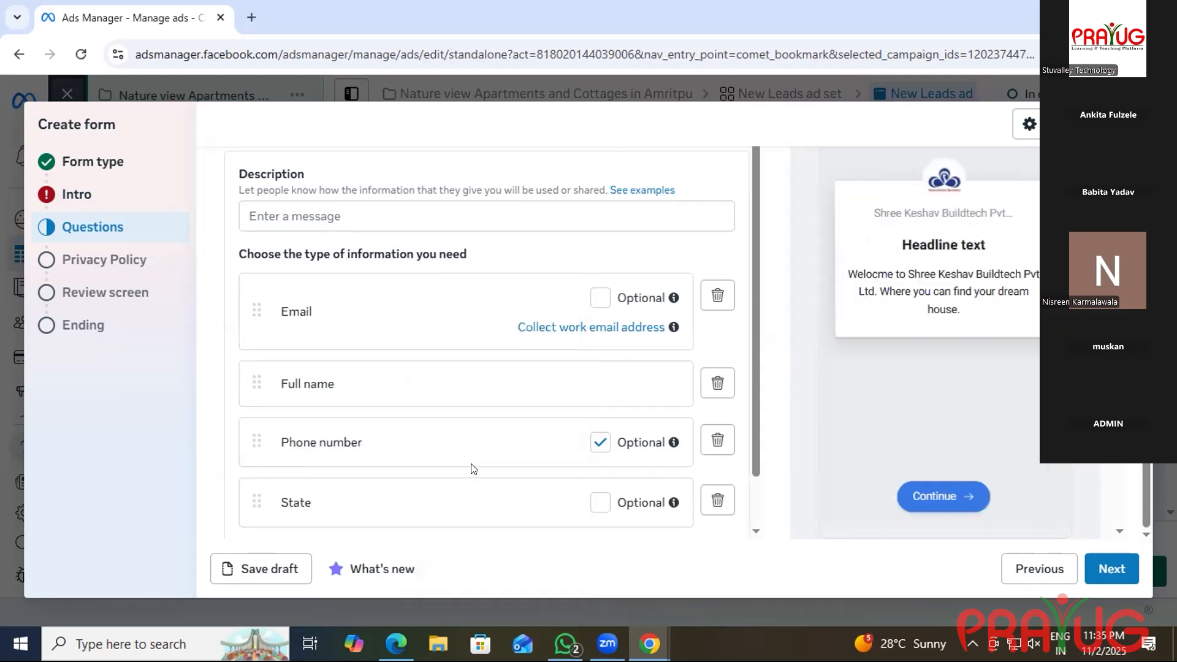
left_click(599, 503)
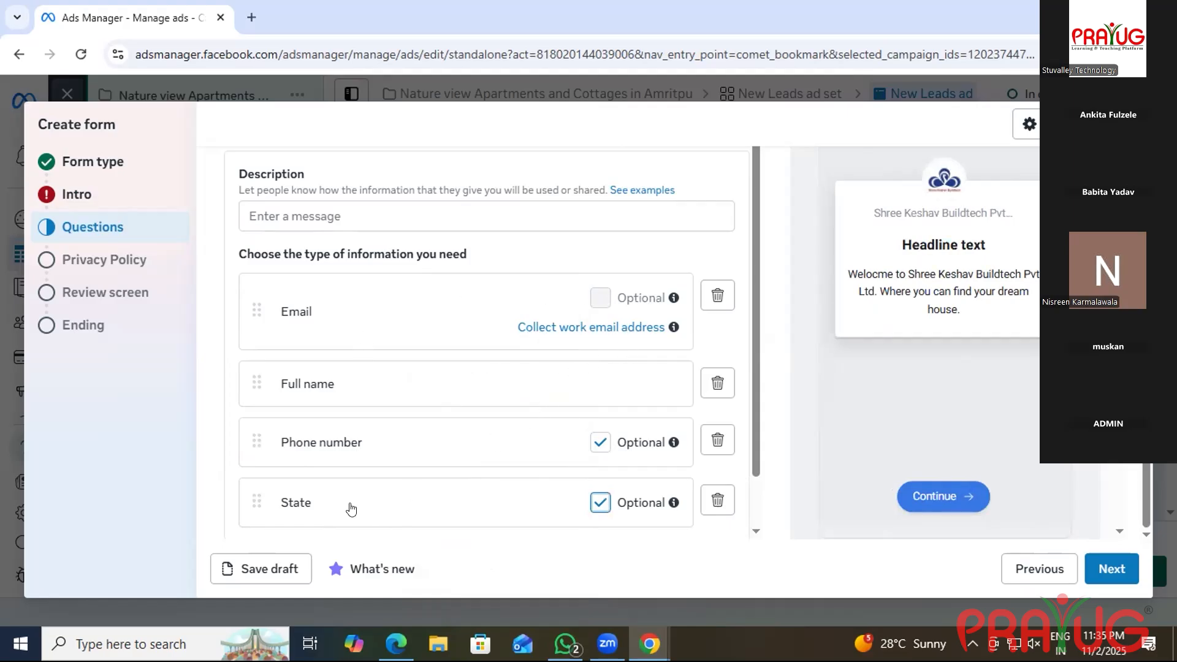
scroll(336, 507, "down", 1)
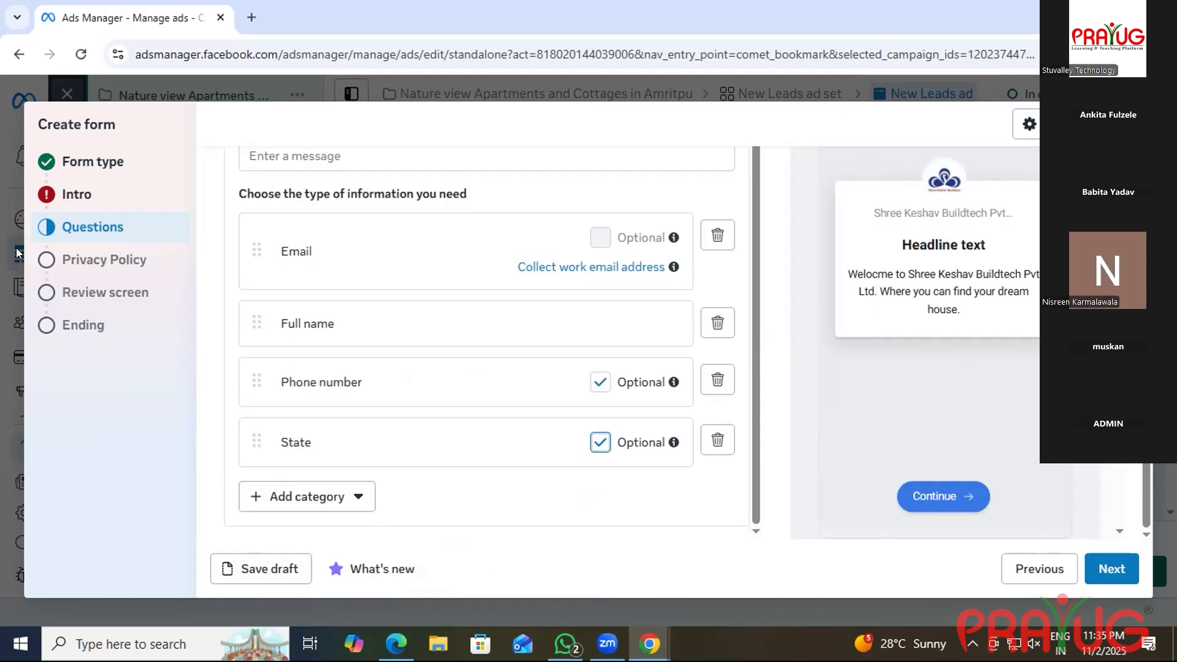
left_click(267, 570)
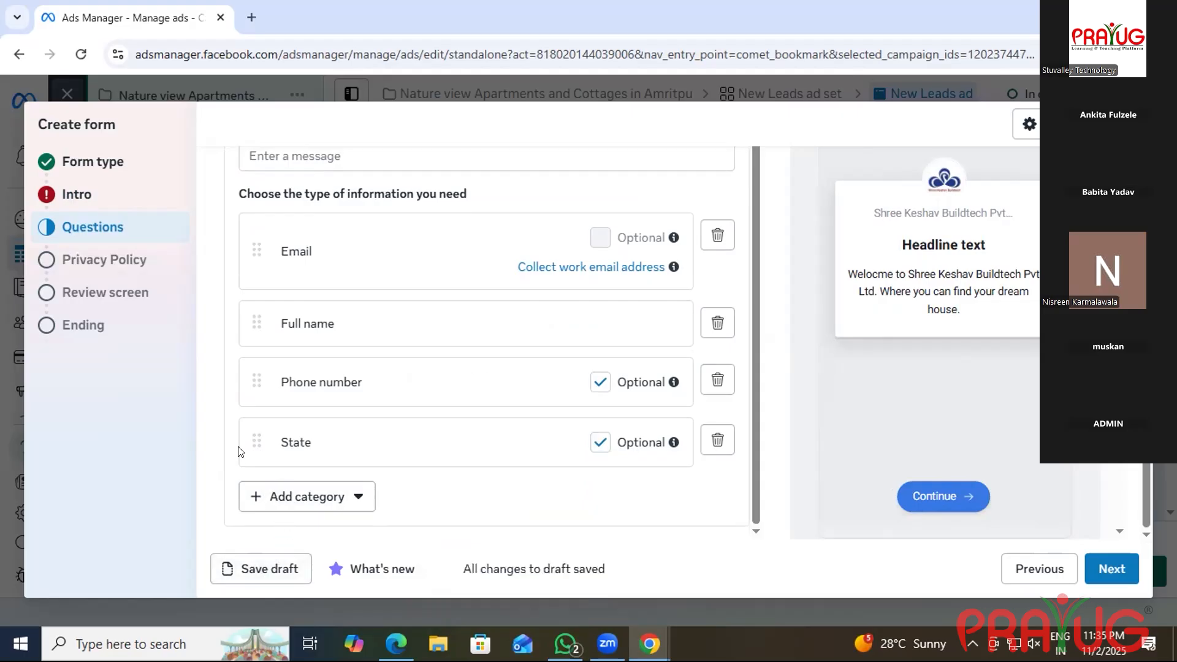
Add a custom disclaimer under Privacy Policy, save the draft, and return to Questions.
left_click(102, 260)
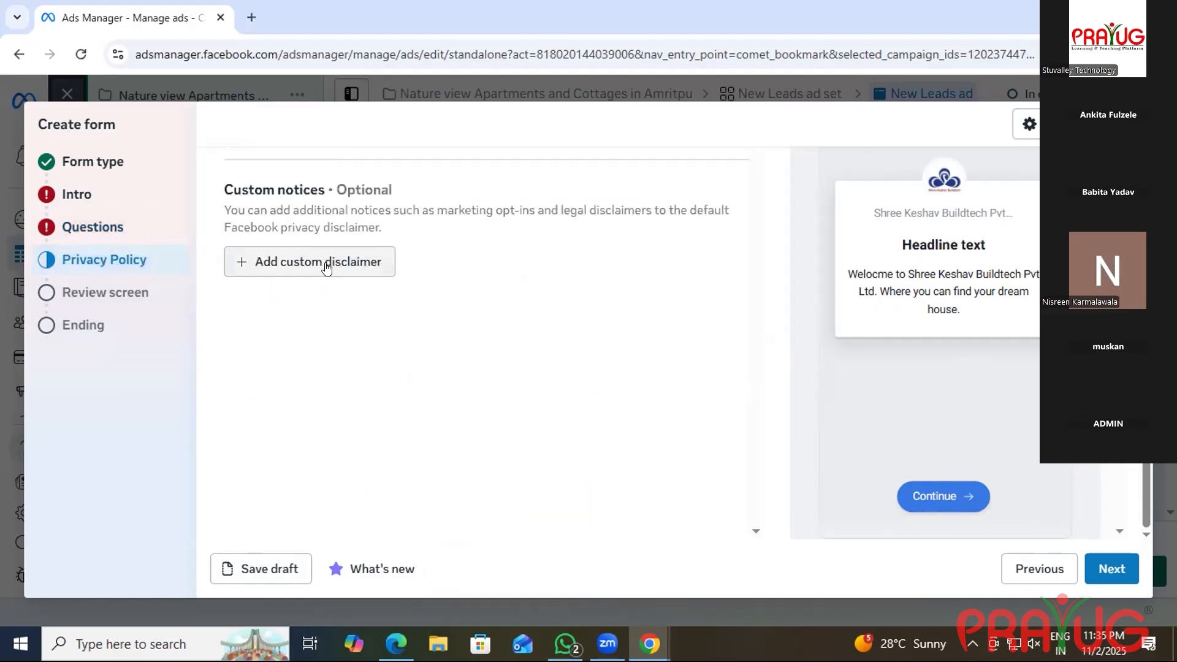
left_click(326, 268)
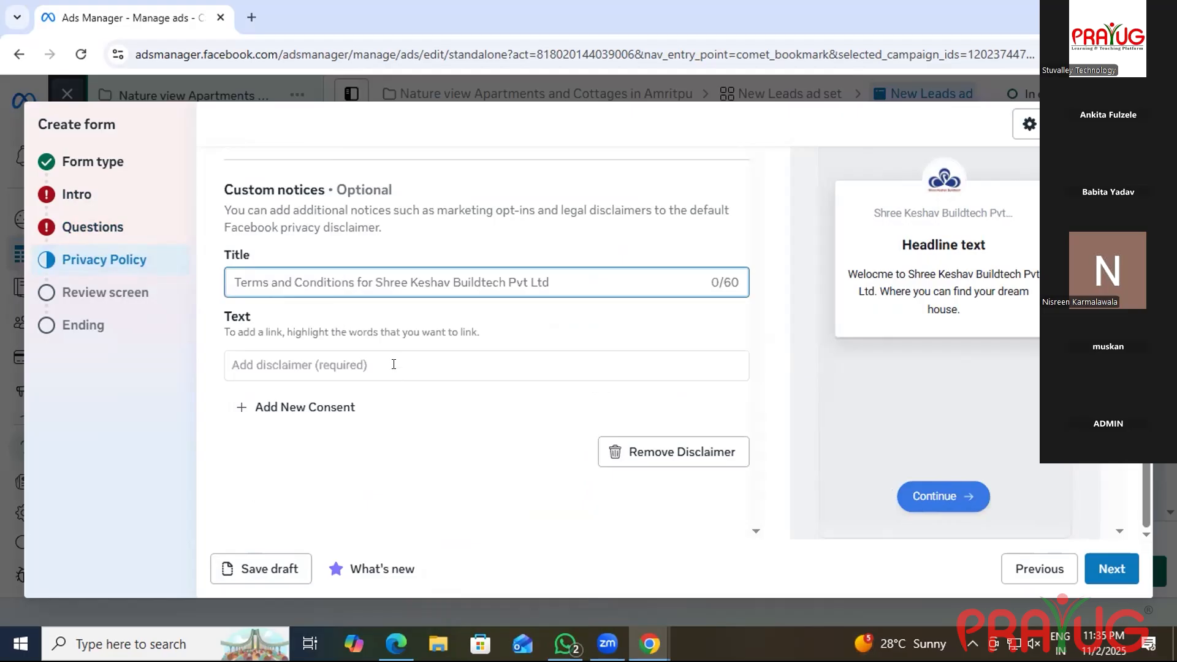
left_click(60, 206)
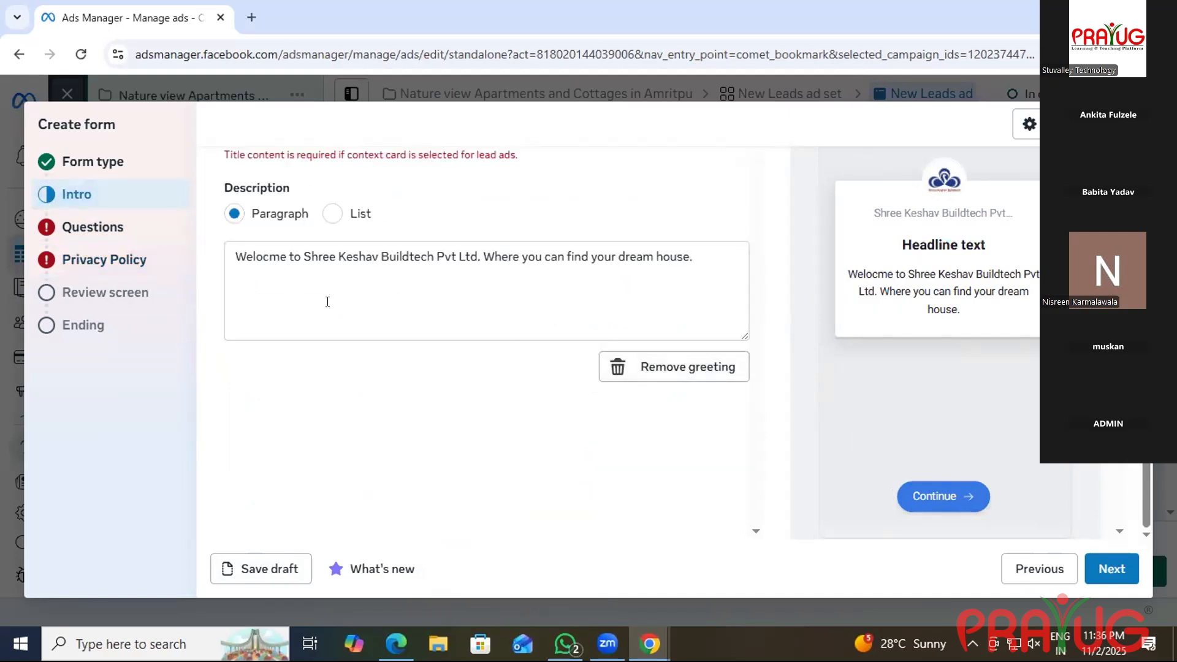
left_click(273, 567)
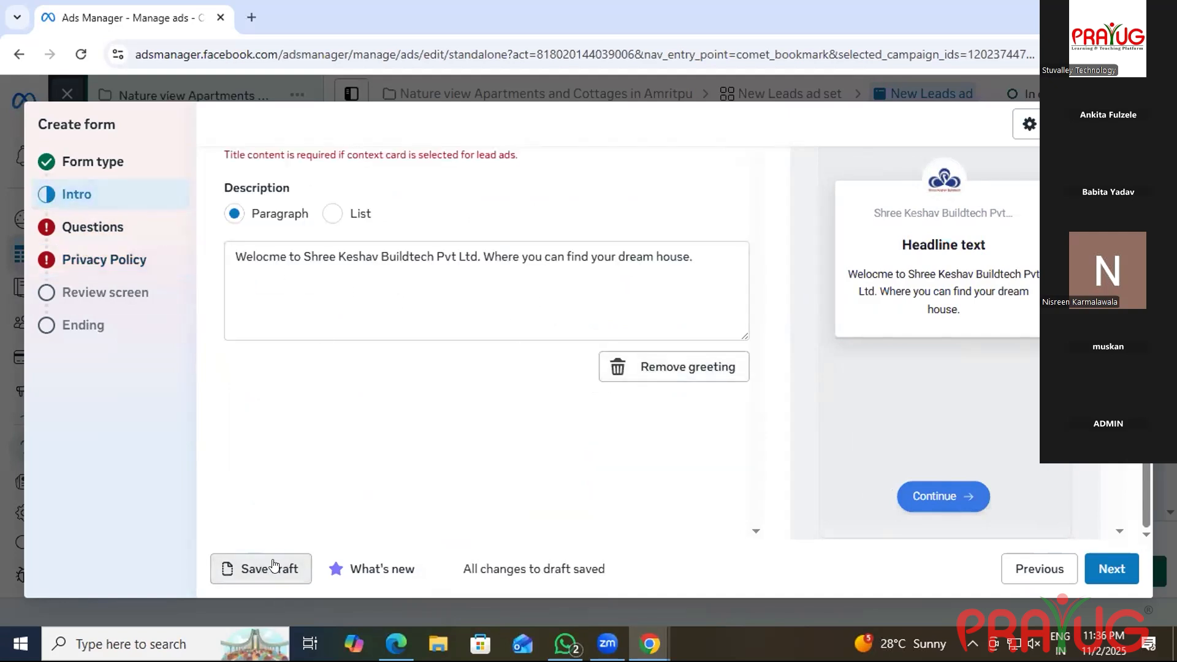
left_click(78, 227)
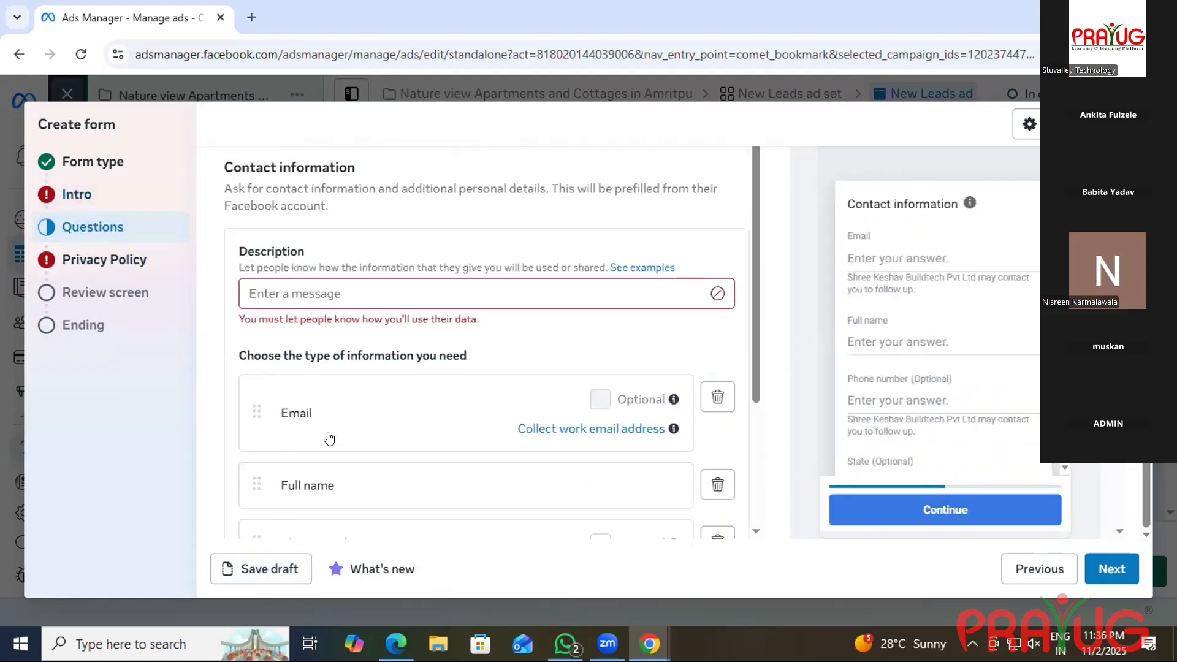
scroll(338, 427, "down", 5)
scroll(337, 428, "up", 5)
left_click(288, 288)
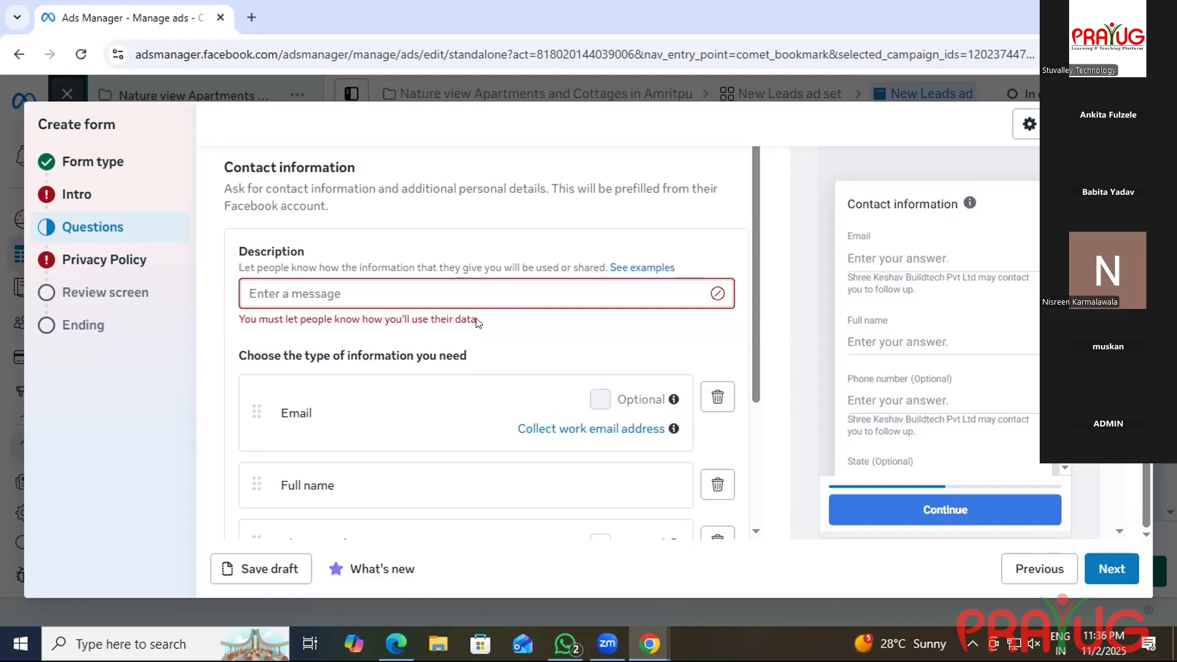
Return to the Intro step and select the empty greeting Headline field.
left_click(112, 194)
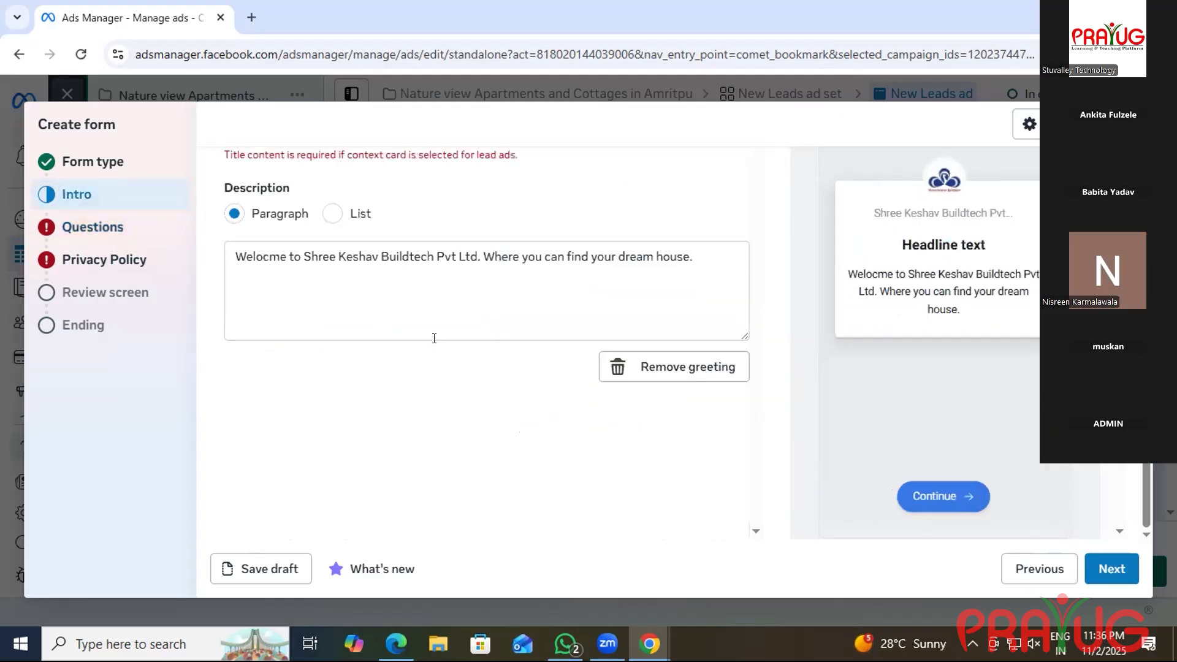
scroll(236, 331, "up", 3)
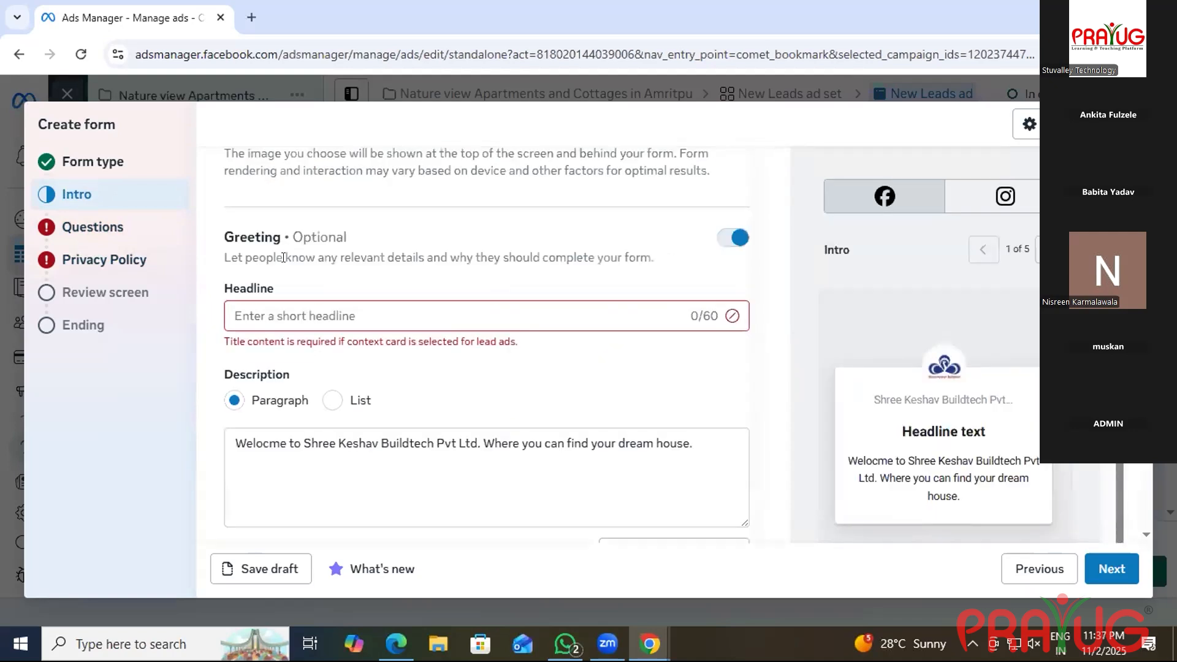
left_click(232, 341)
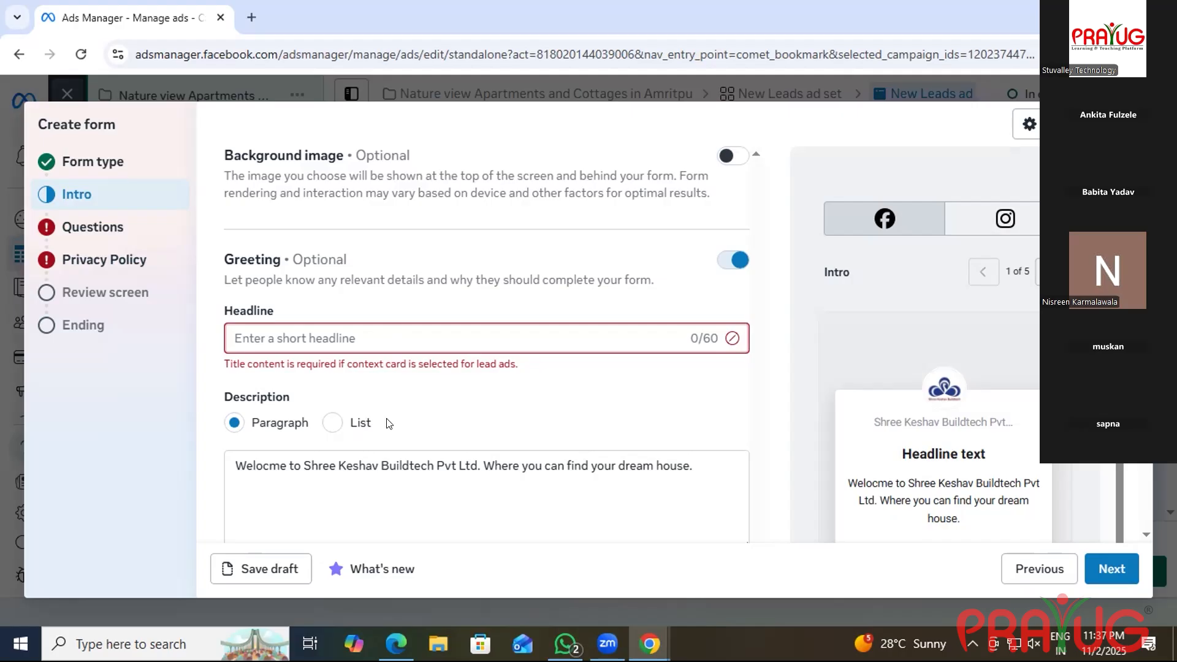
scroll(394, 435, "down", 3)
scroll(391, 352, "up", 2)
scroll(391, 353, "up", 2)
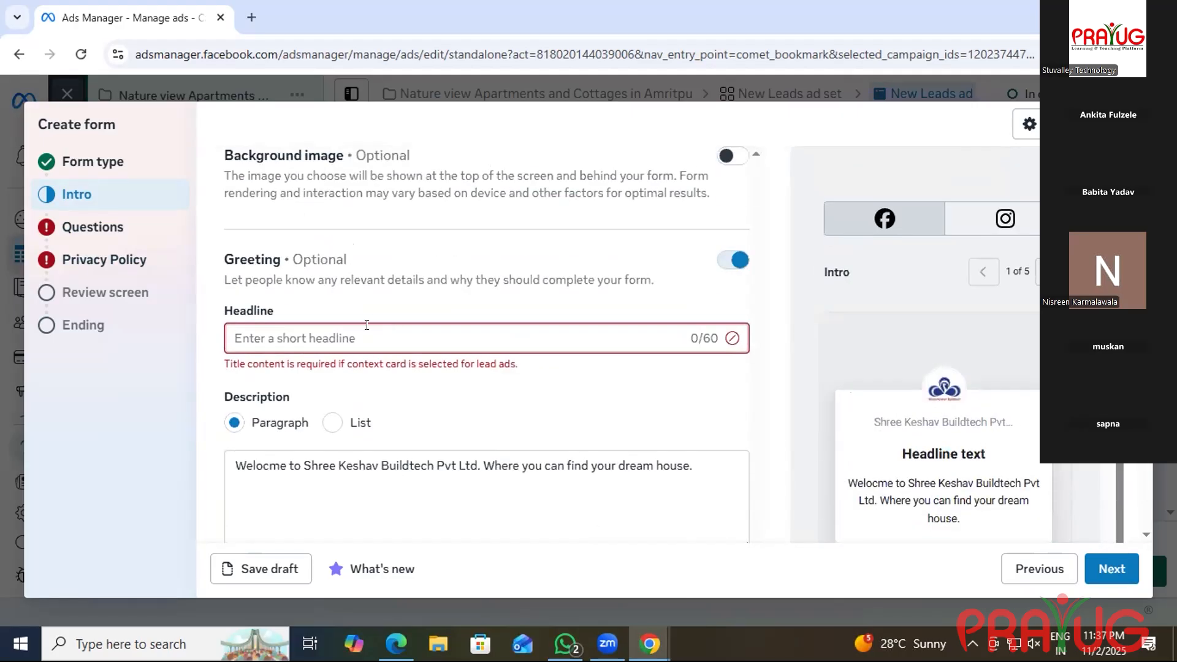